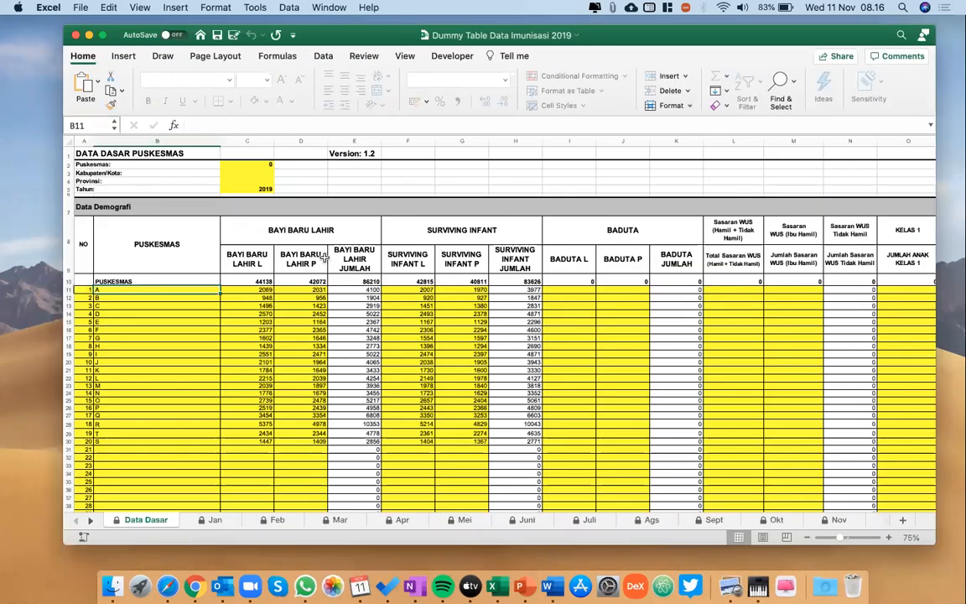
Close the Dummy Table Data Imunisasi 2019 workbook and look through the Downloads folder in Finder for the dummy table file.
left_click(75, 36)
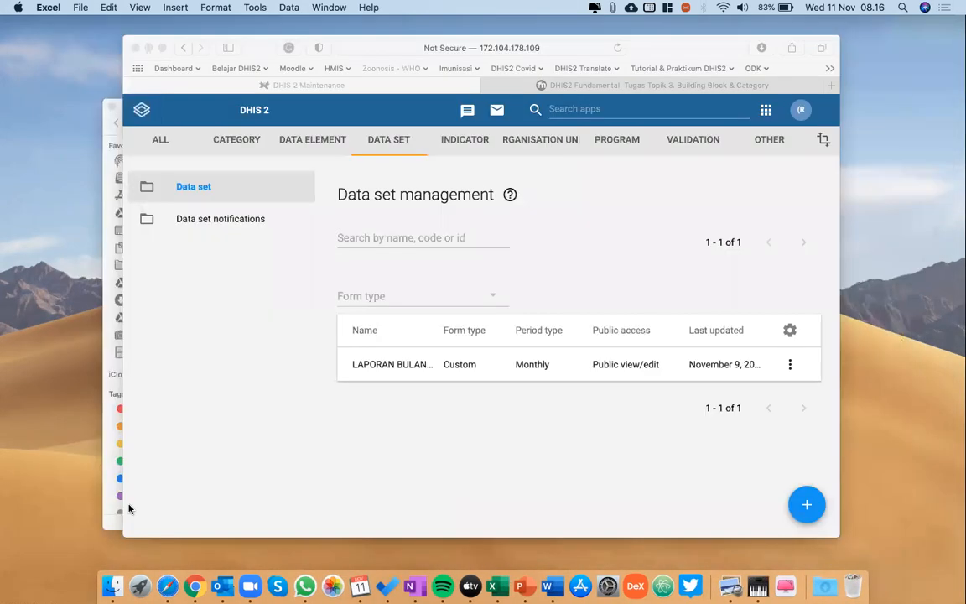
left_click(113, 585)
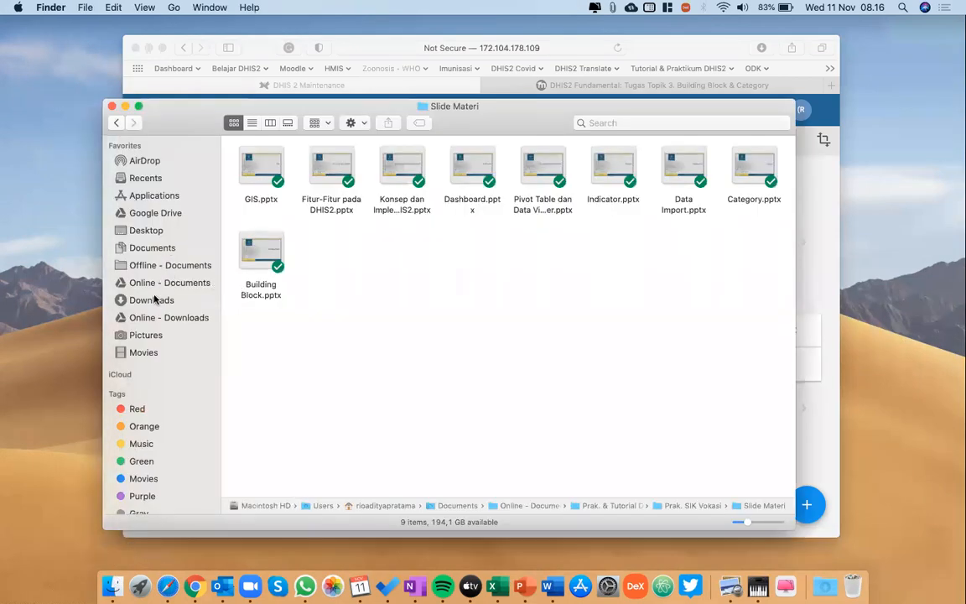
left_click(193, 301)
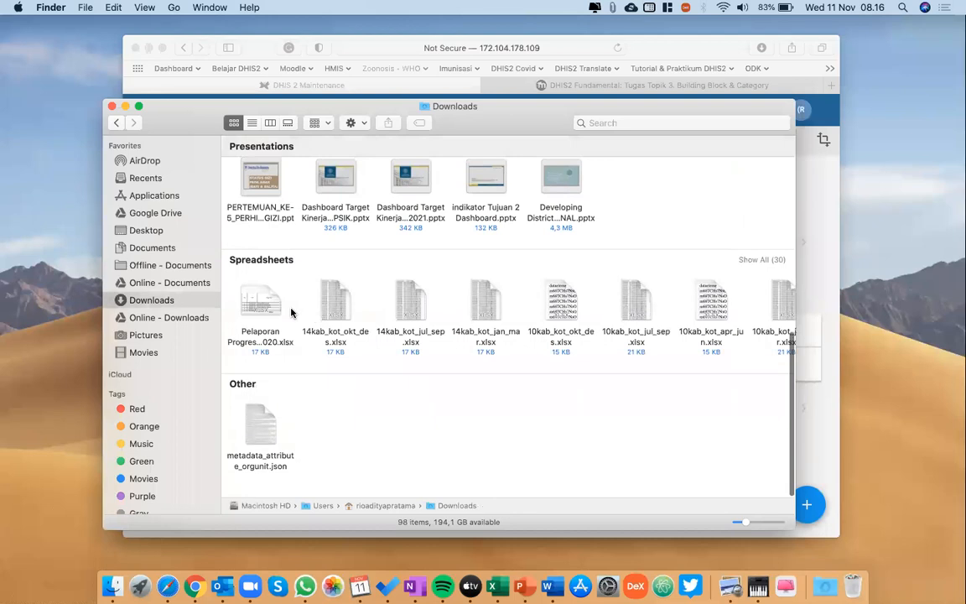
scroll(291, 313, "up", 5)
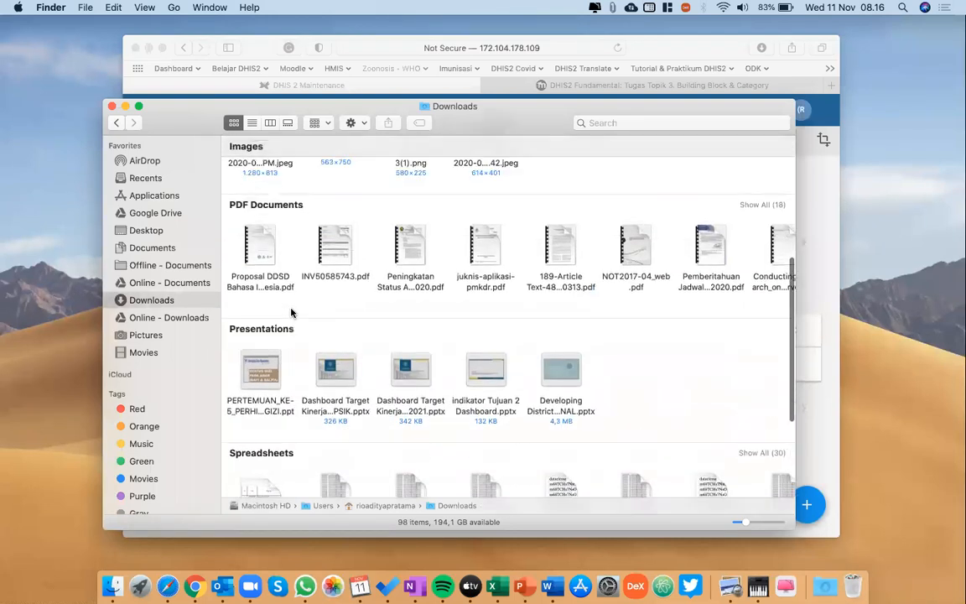
In Safari, retry the download of Dummy Table Data Imunisasi.xlsx into the Downloads folder, and check that folder in Finder.
left_click(692, 84)
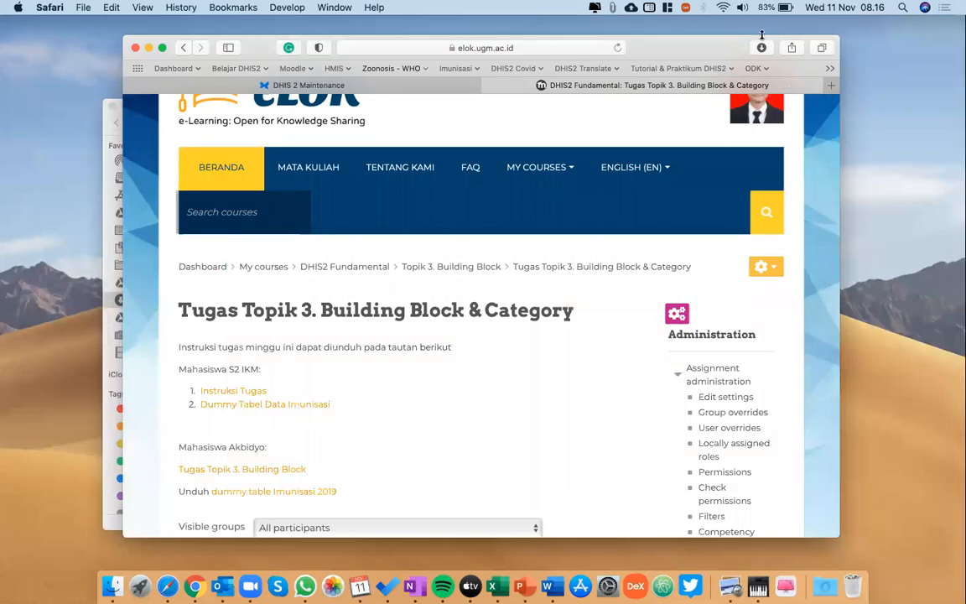
left_click(761, 47)
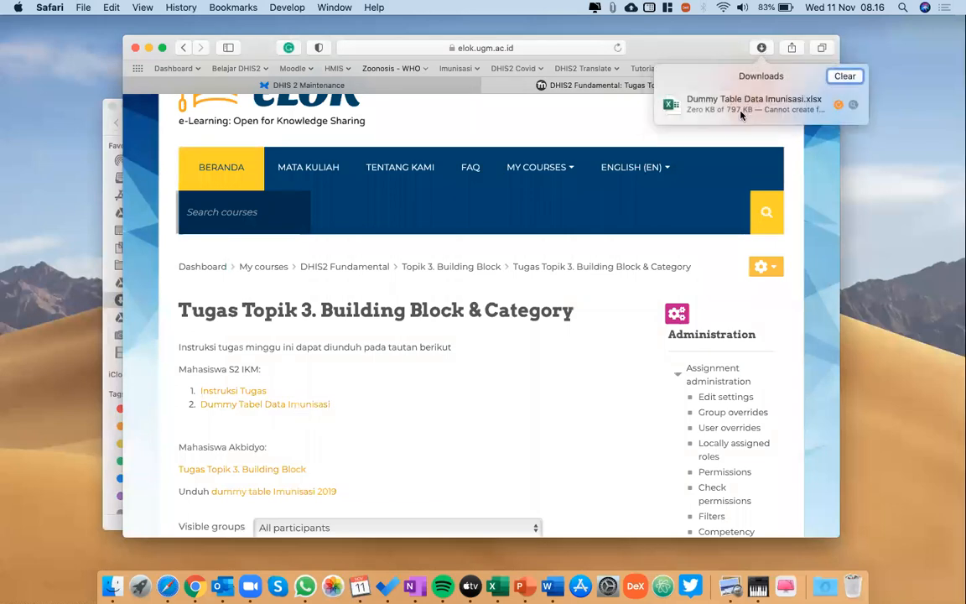
left_click(837, 105)
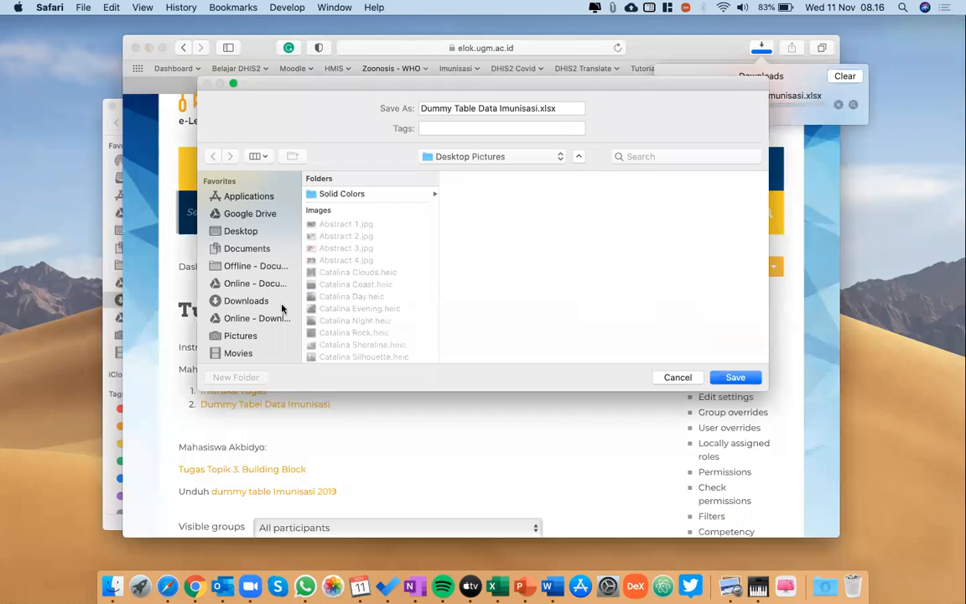
left_click(246, 301)
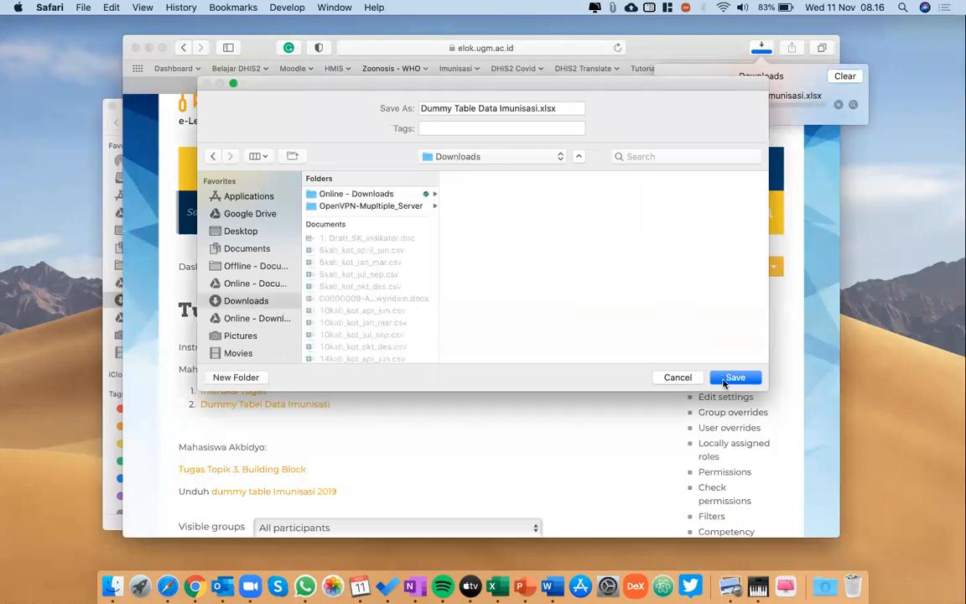
left_click(729, 378)
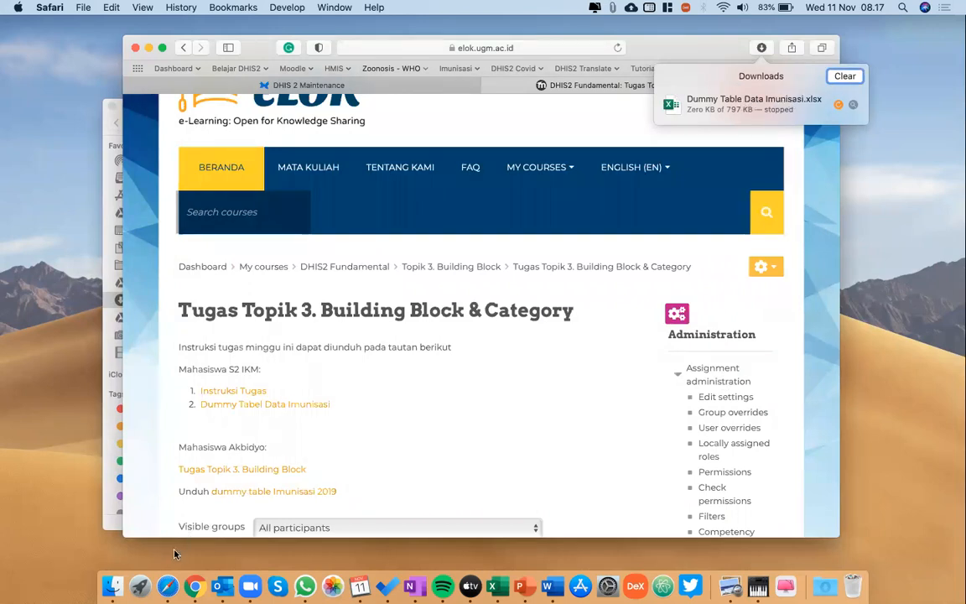
left_click(116, 584)
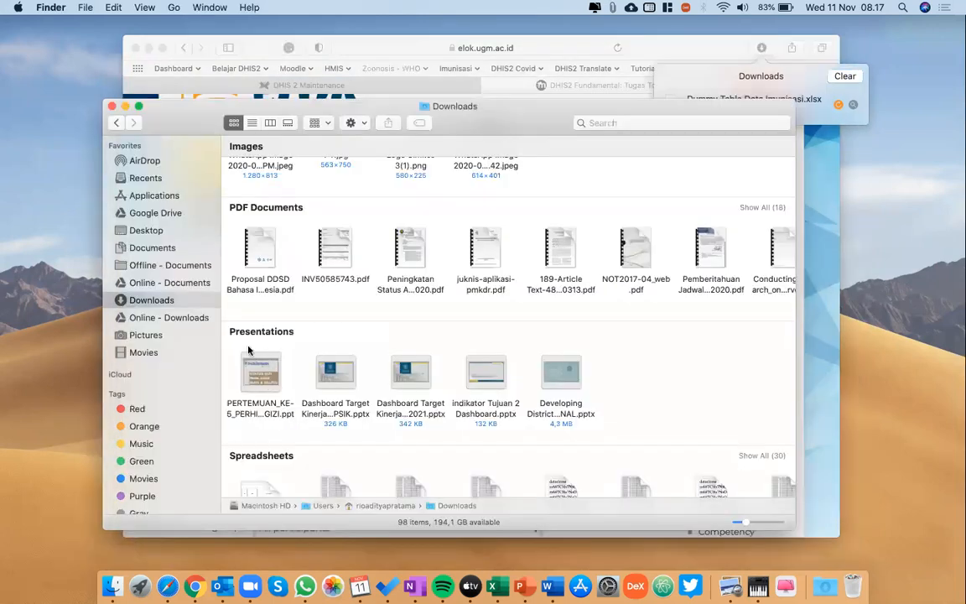
scroll(249, 351, "down", 2)
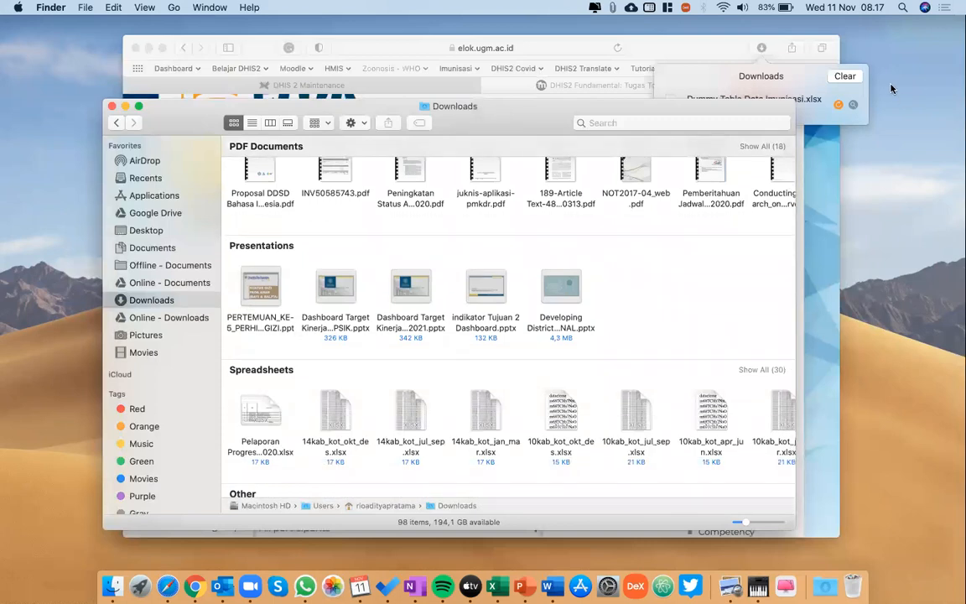
Download Dummy Table Data Imunisasi.xlsx from the course page's Dummy Tabel Data Imunisasi link into Downloads and open it in Excel.
left_click(761, 78)
left_click(317, 409)
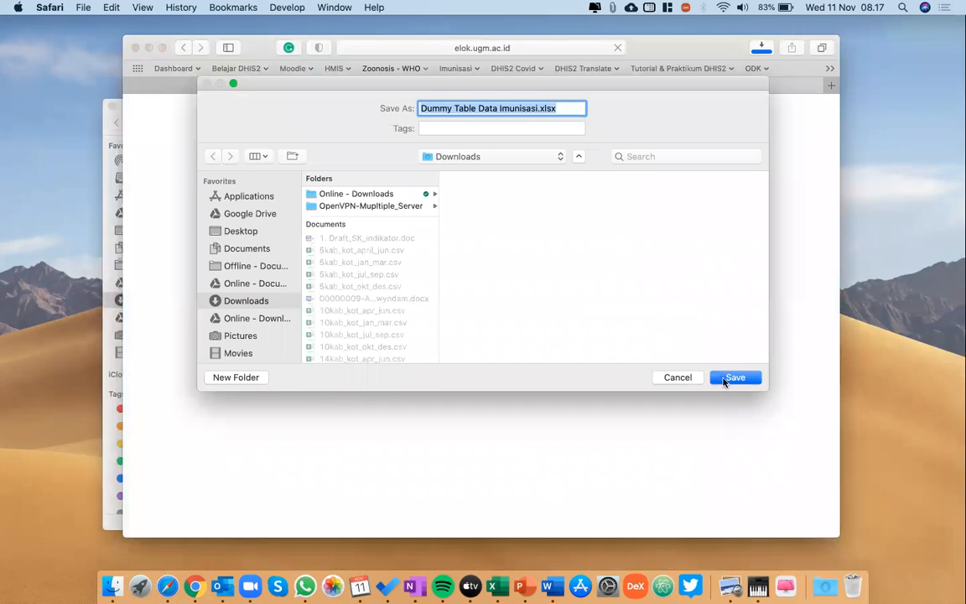
left_click(726, 379)
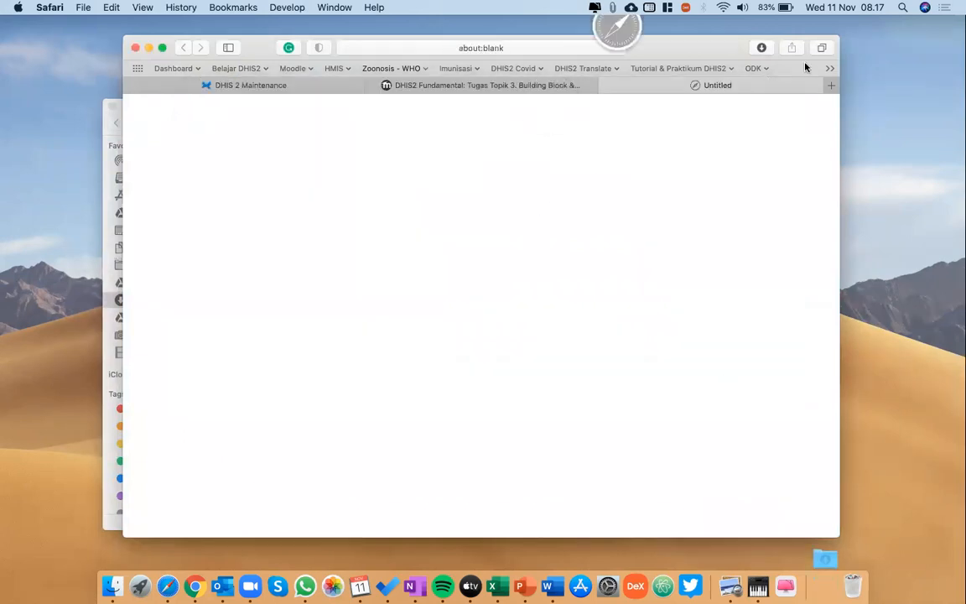
left_click(761, 49)
double_click(733, 99)
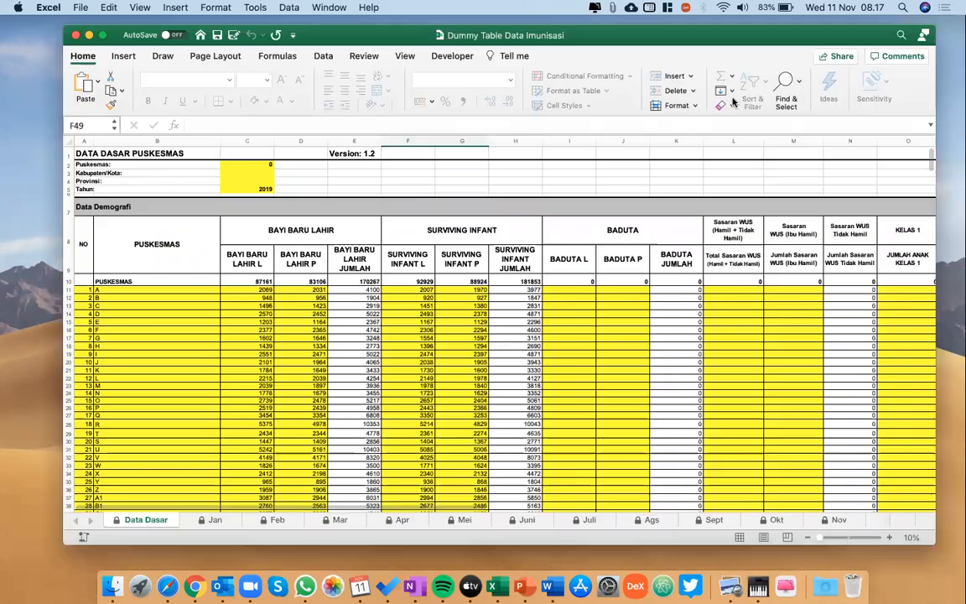
Look over the Data Dasar sheet and the Jan, Feb and Mar sheets of the immunisation workbook.
scroll(521, 356, "down", 3)
scroll(522, 356, "up", 4)
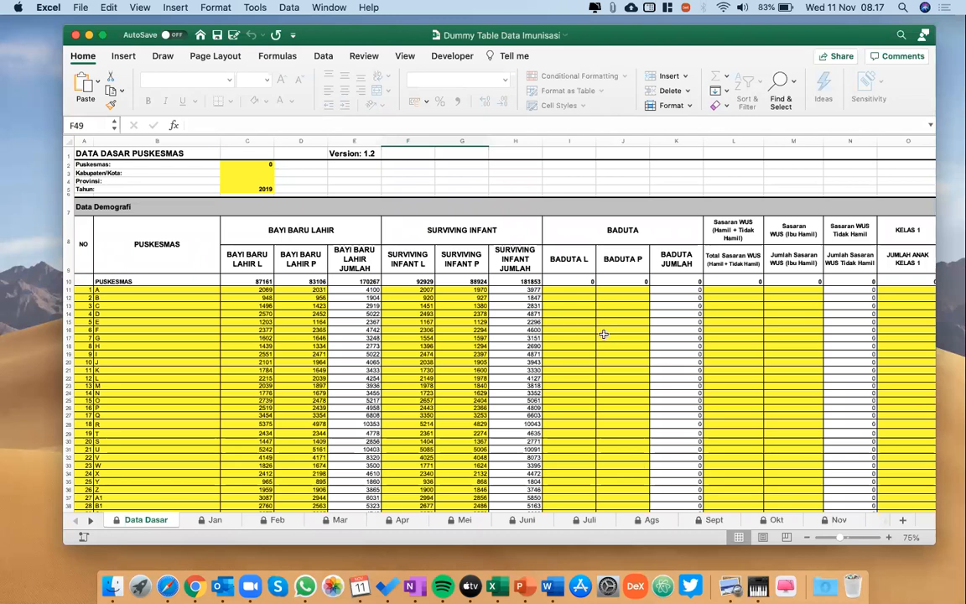
scroll(603, 334, "down", 2)
scroll(603, 333, "up", 2)
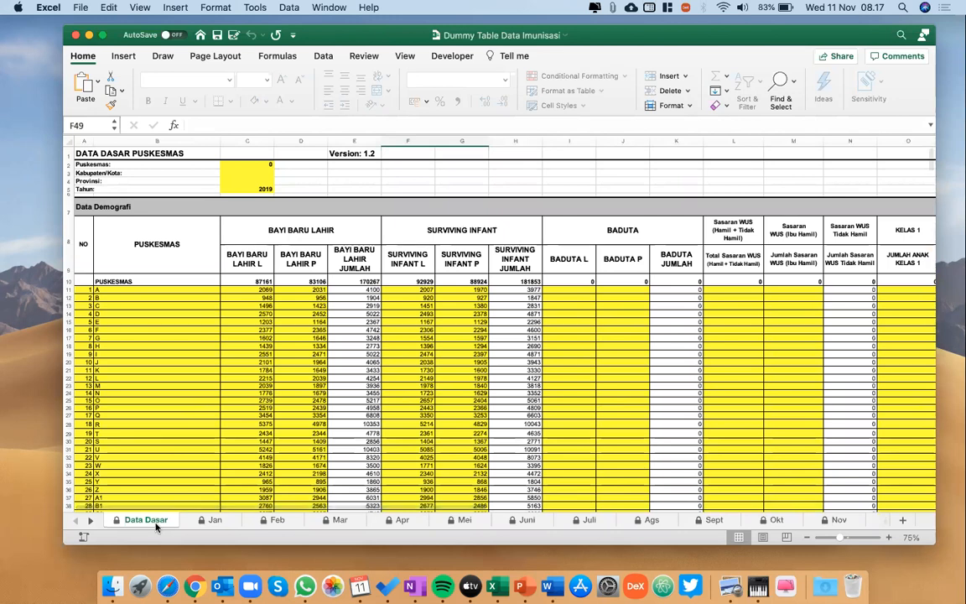
left_click(211, 521)
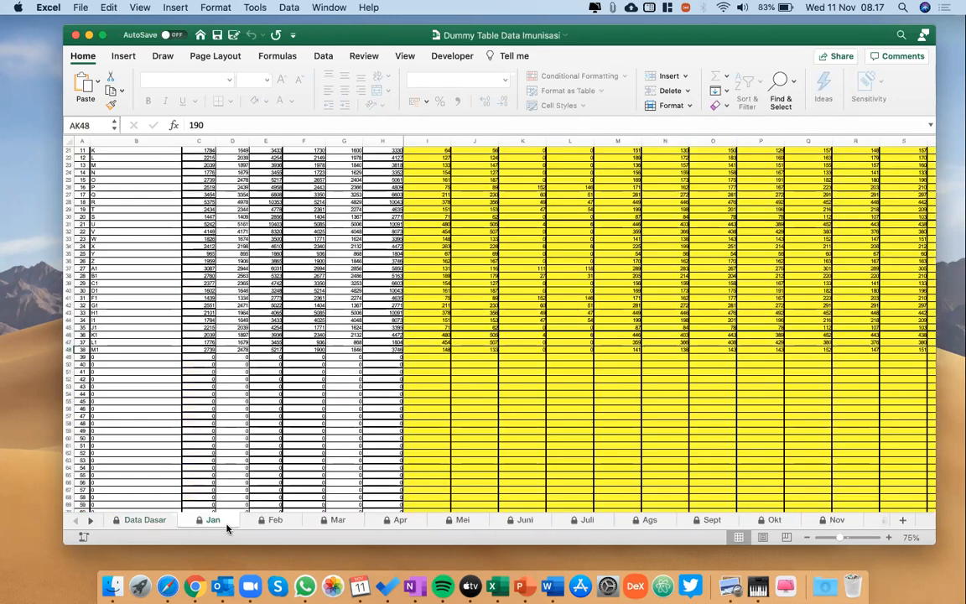
left_click(277, 520)
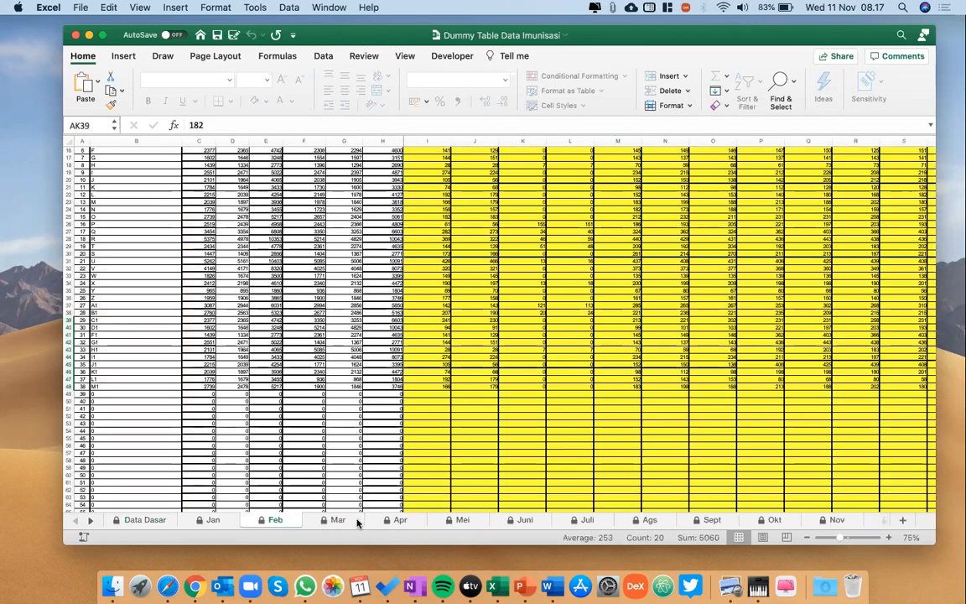
left_click(339, 520)
left_click(142, 520)
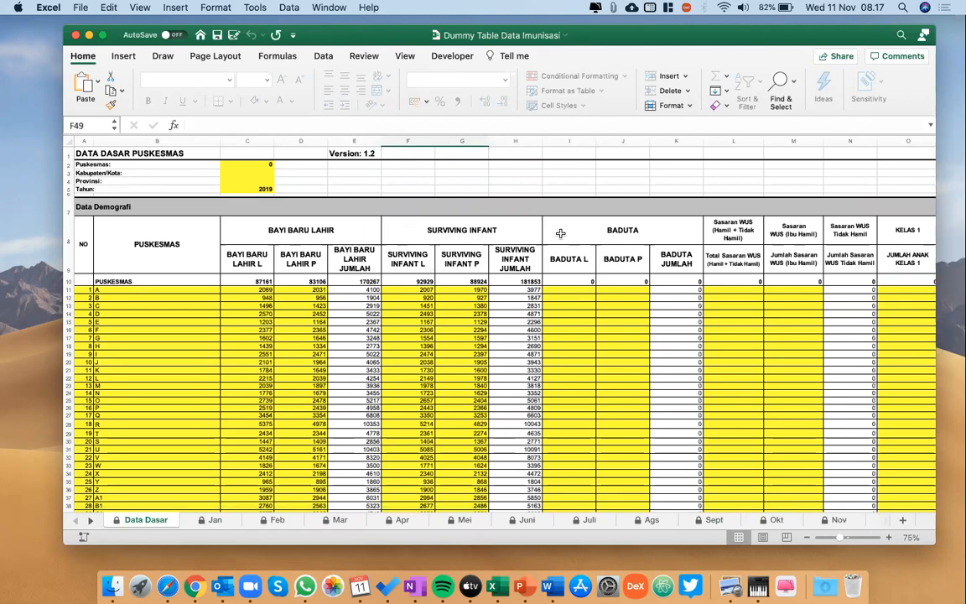
Examine the demographic columns of the Data Dasar sheet, from newborns and surviving infants through baduta, WUS and school classes.
scroll(638, 222, "down", 1)
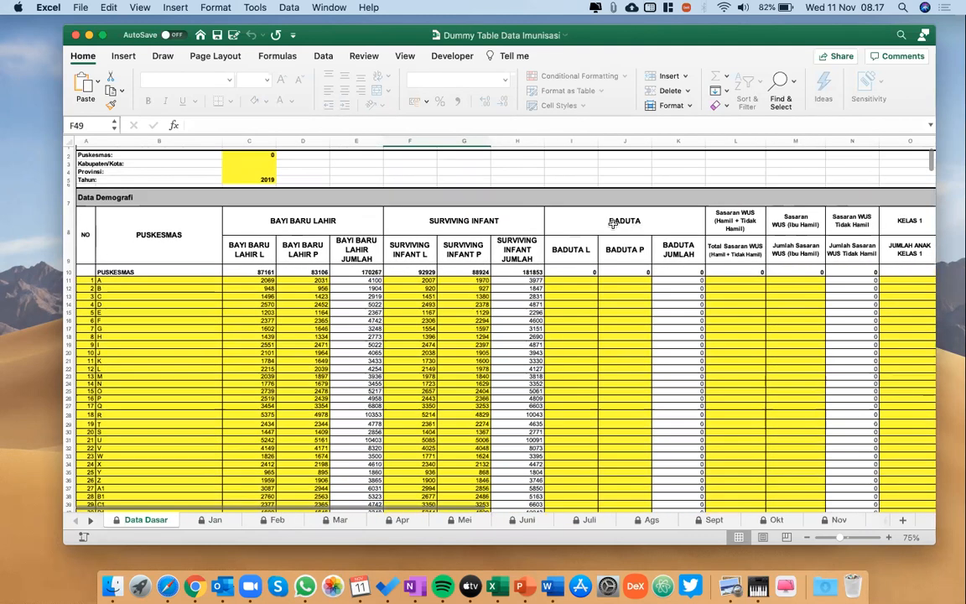
scroll(470, 319, "down", 1)
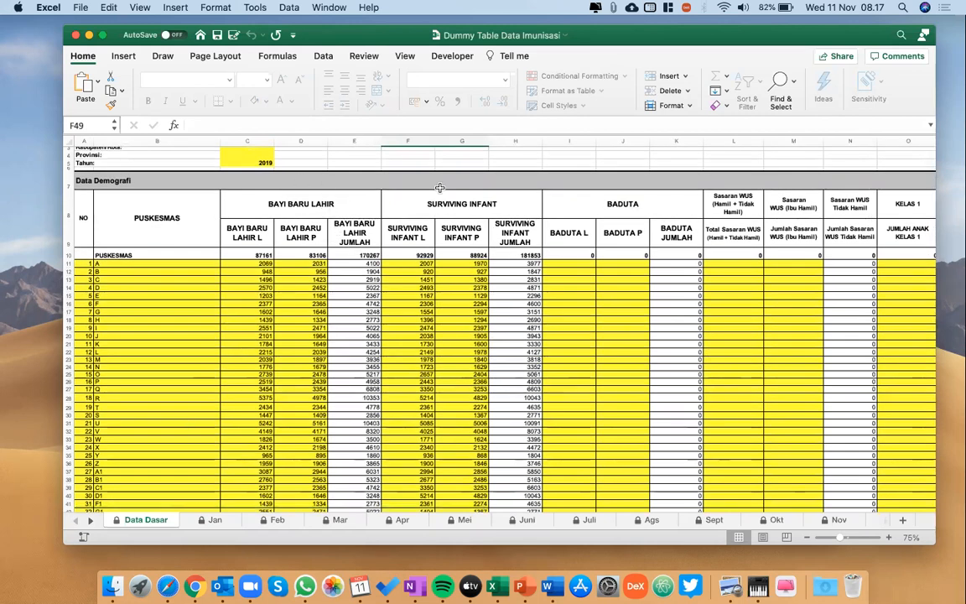
scroll(467, 239, "up", 3)
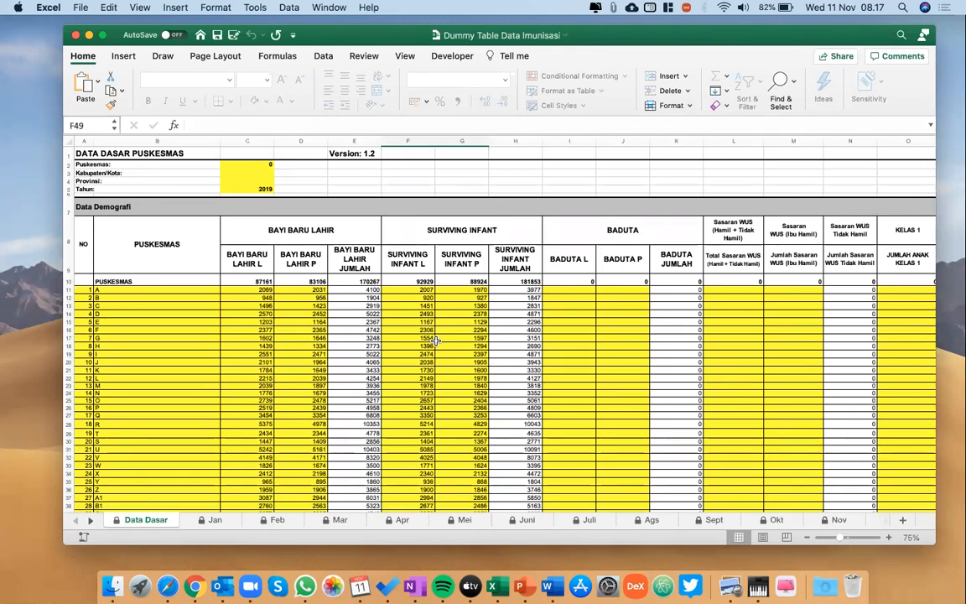
scroll(437, 340, "right", 1)
scroll(435, 341, "left", 1)
scroll(661, 359, "right", 1)
scroll(662, 358, "right", 2)
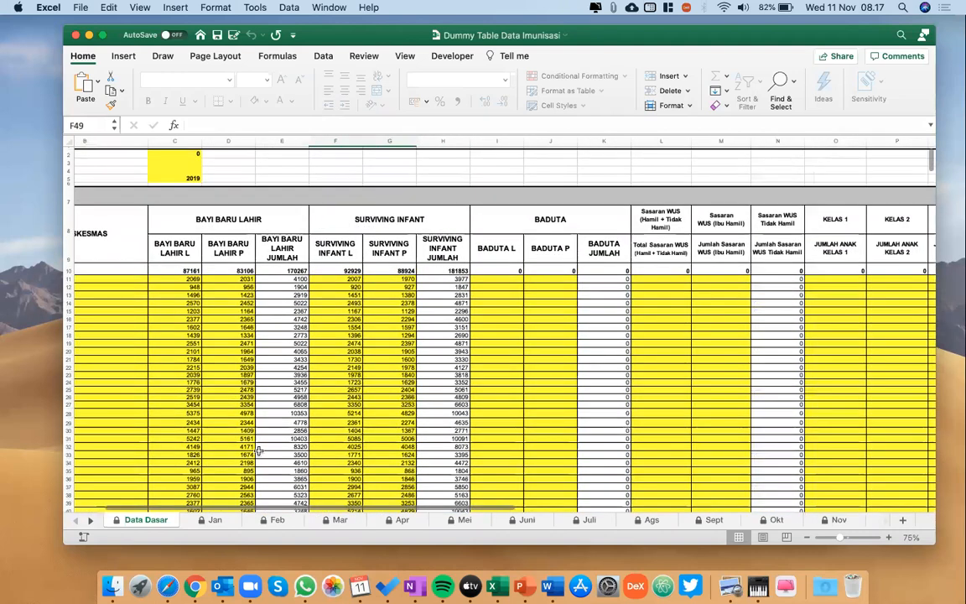
scroll(503, 353, "left", 3)
Compare cells H11 and C11 on the Jan sheet with Data Dasar to check how the newborn and surviving infant figures are linked.
left_click(213, 519)
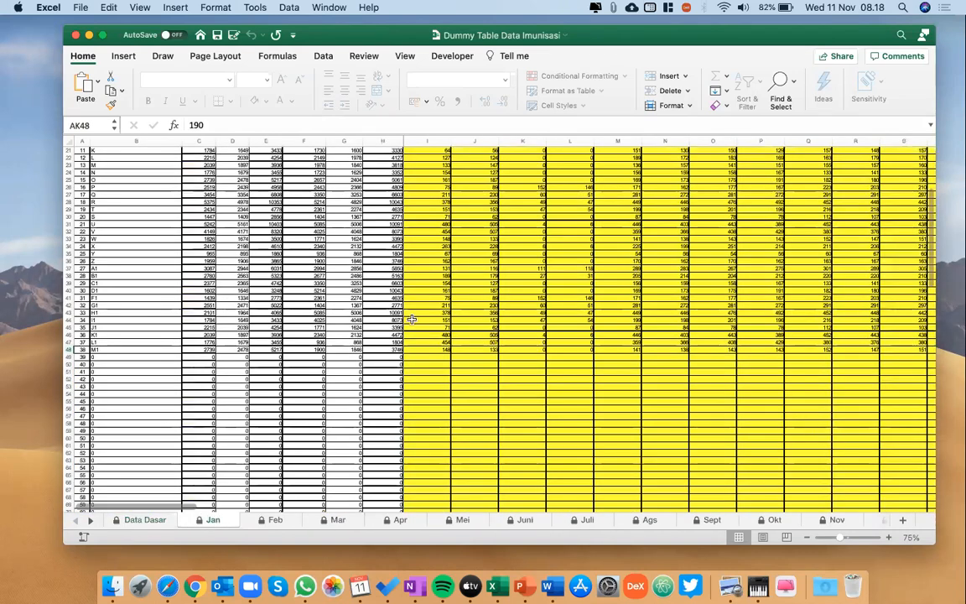
scroll(410, 318, "up", 5)
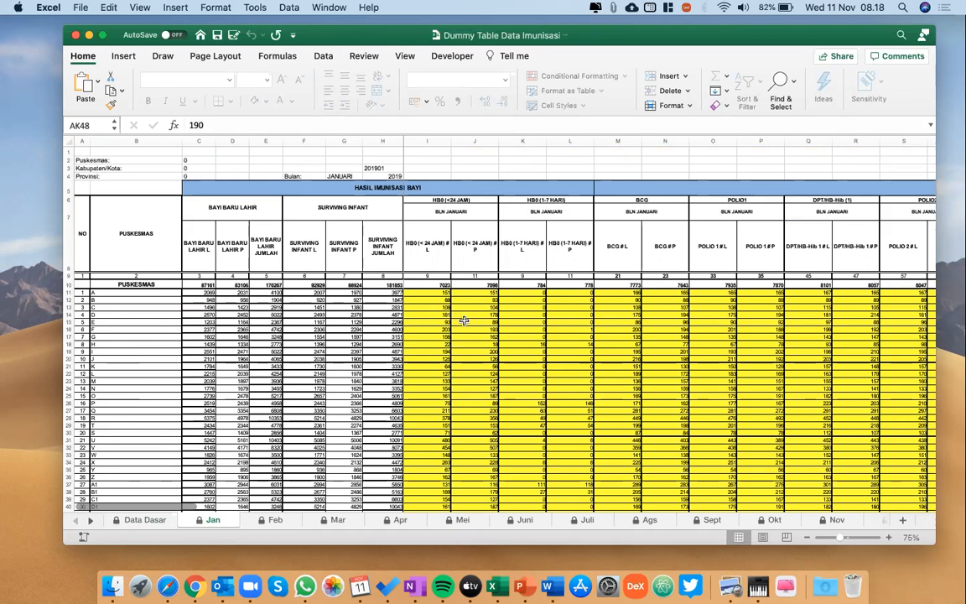
left_click(387, 292)
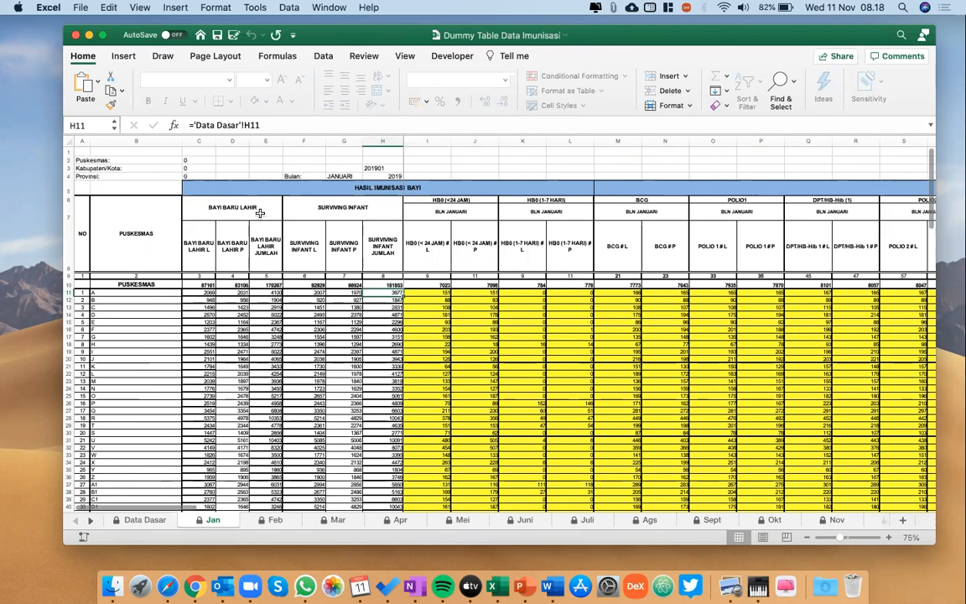
left_click(145, 520)
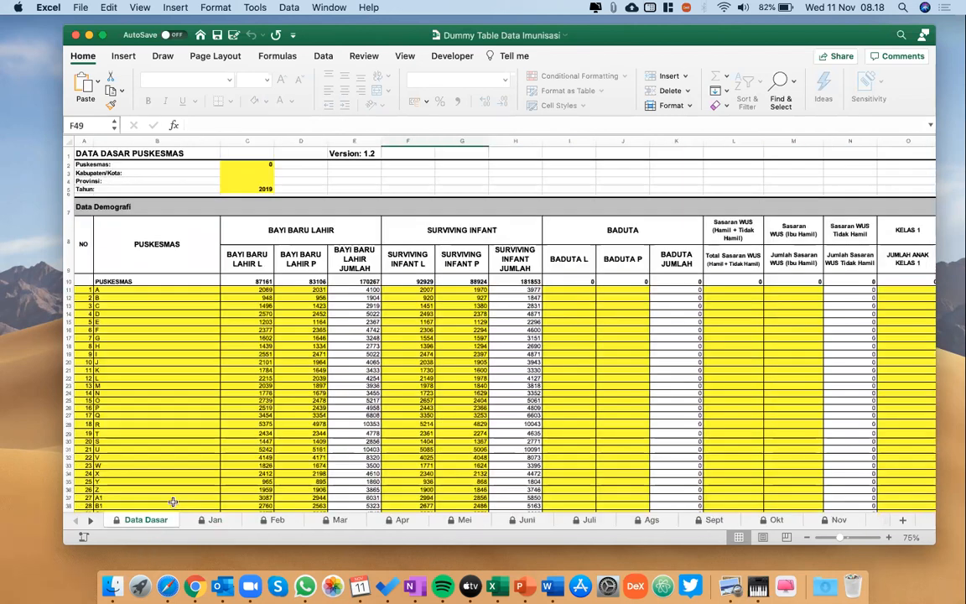
left_click(245, 289)
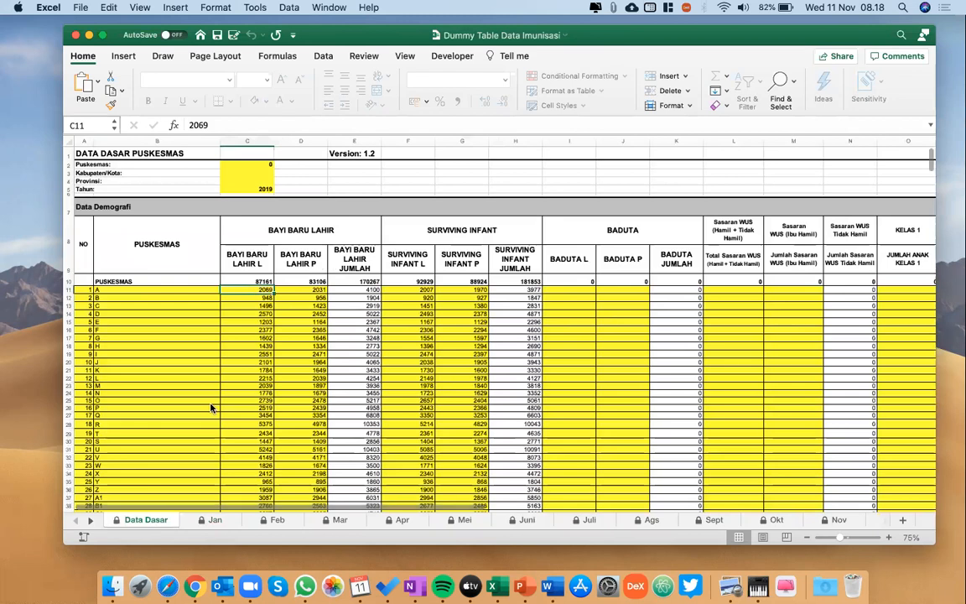
left_click(214, 520)
left_click(210, 293)
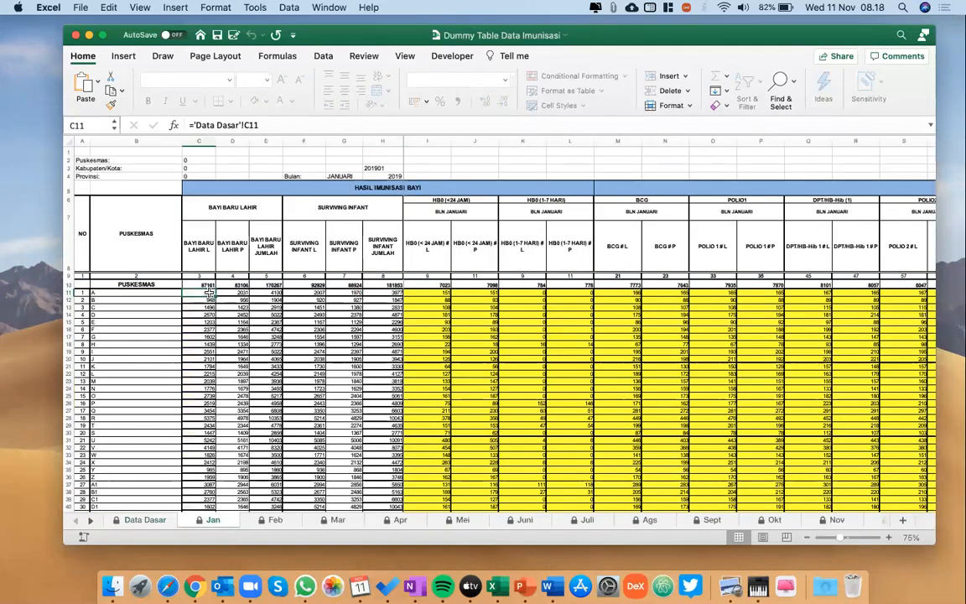
left_click(144, 520)
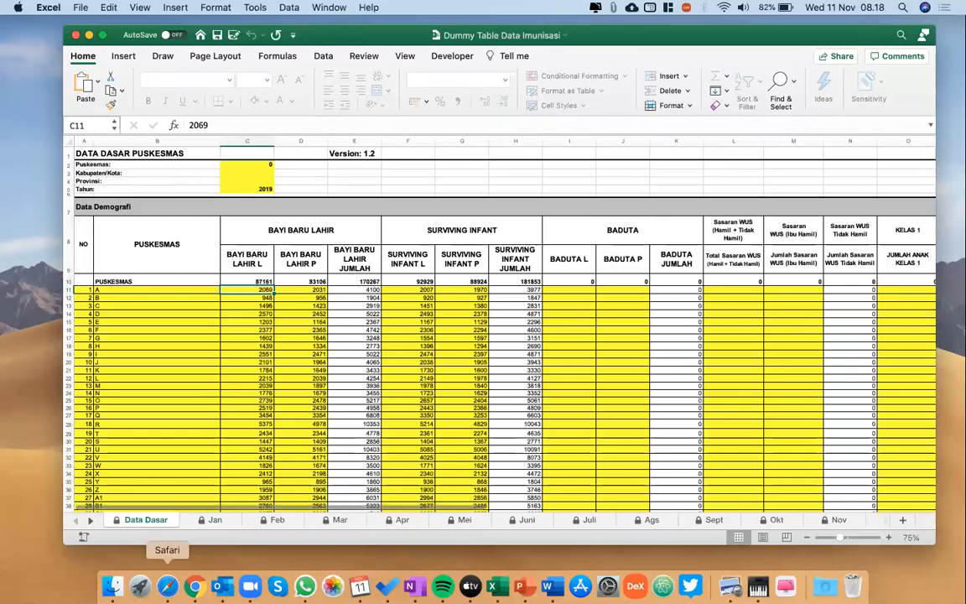
left_click(214, 521)
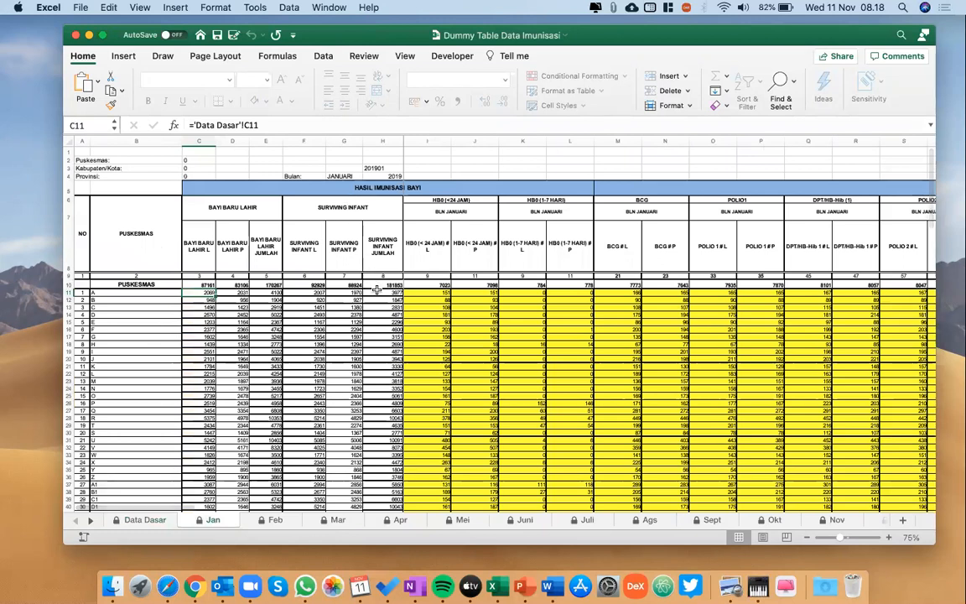
Examine the January vaccine columns on the Jan sheet, from HB0 (<24 jam) through to Imunisasi Dasar Lengkap.
key("Right")
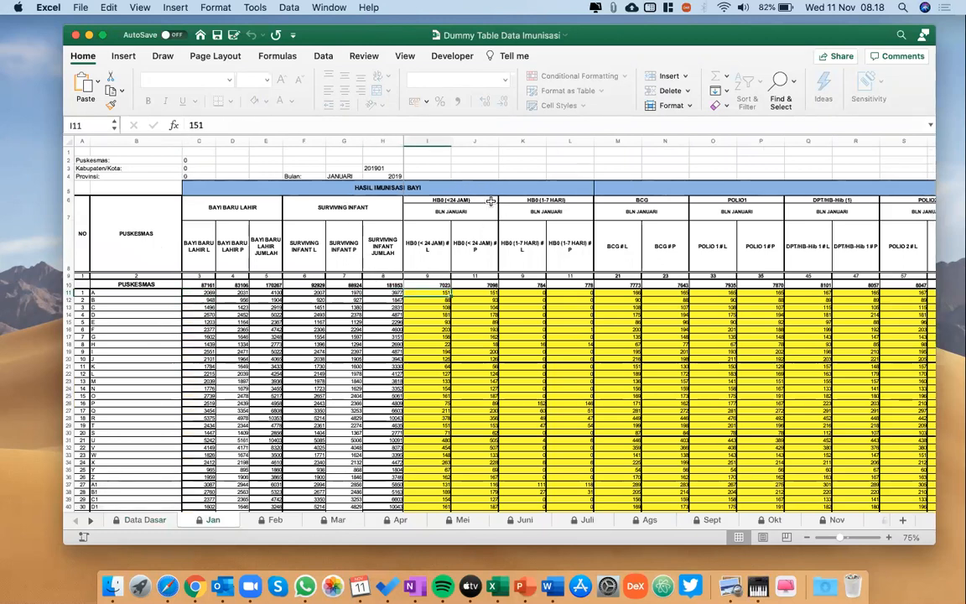
scroll(520, 225, "right", 2)
scroll(560, 222, "right", 3)
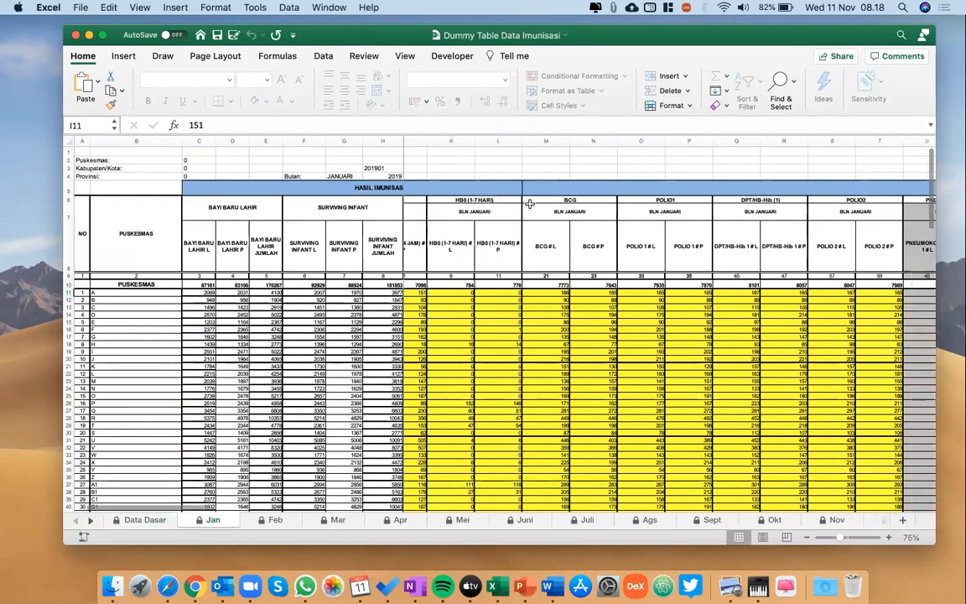
scroll(639, 224, "right", 6)
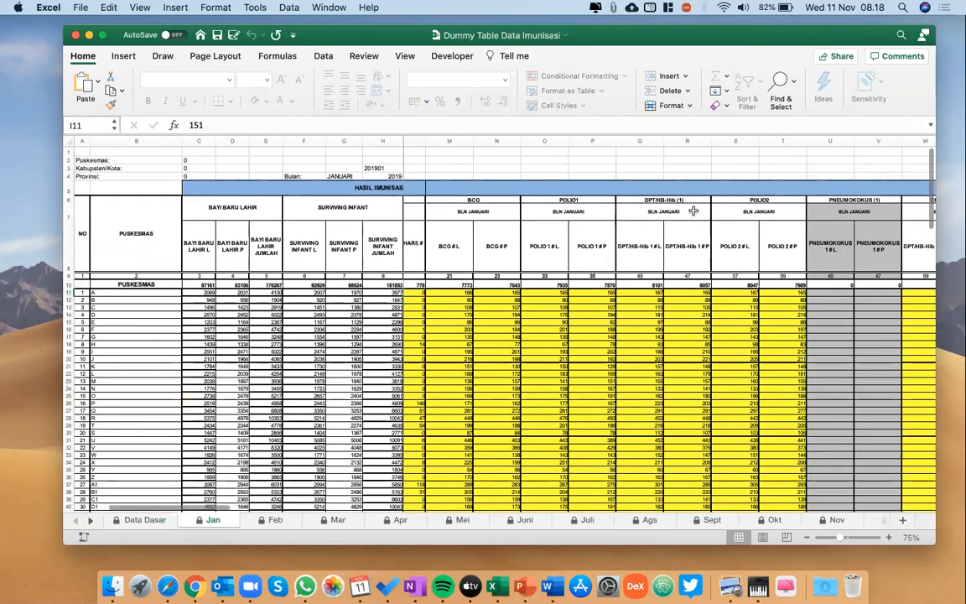
scroll(693, 210, "right", 8)
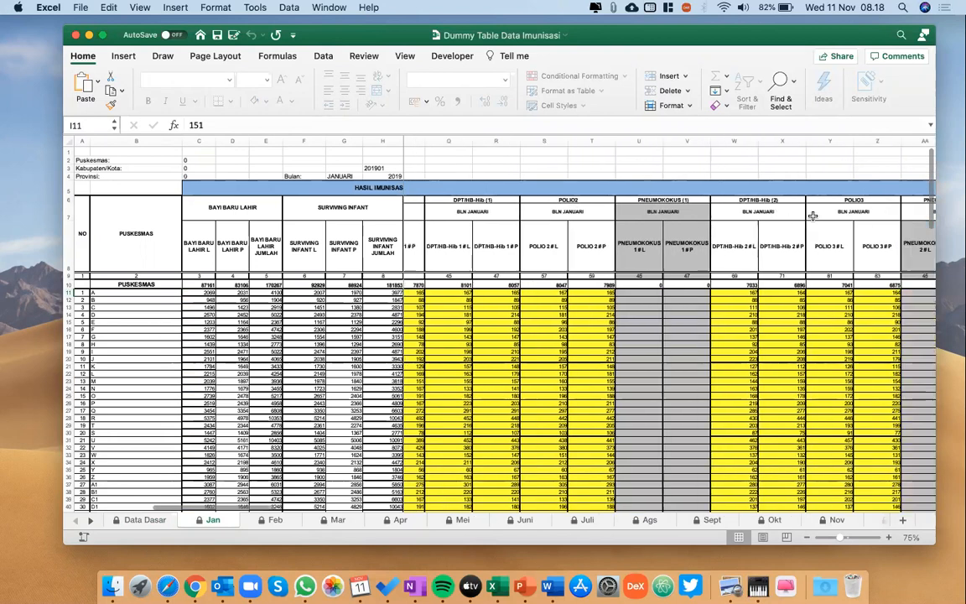
scroll(812, 215, "right", 8)
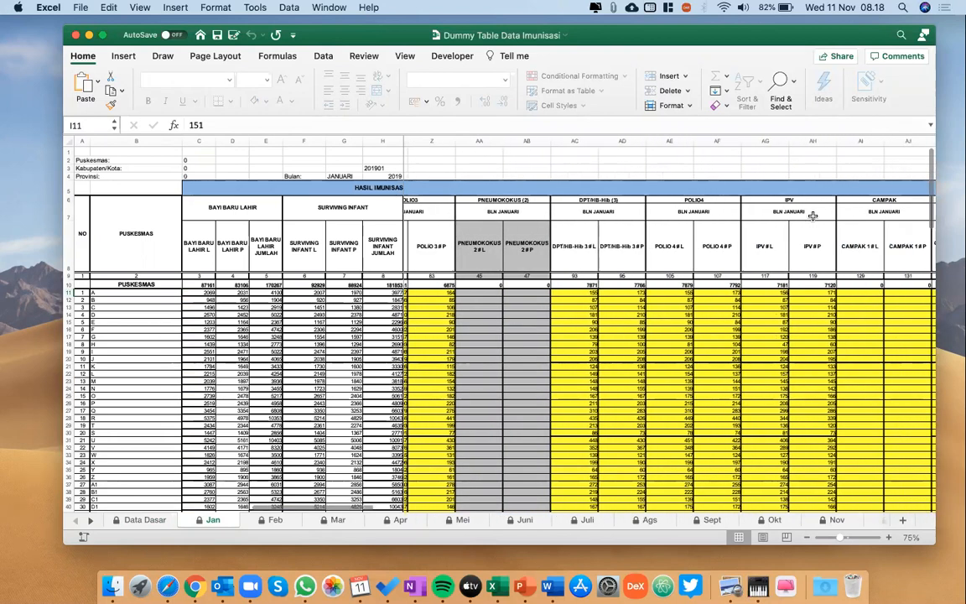
scroll(806, 222, "right", 3)
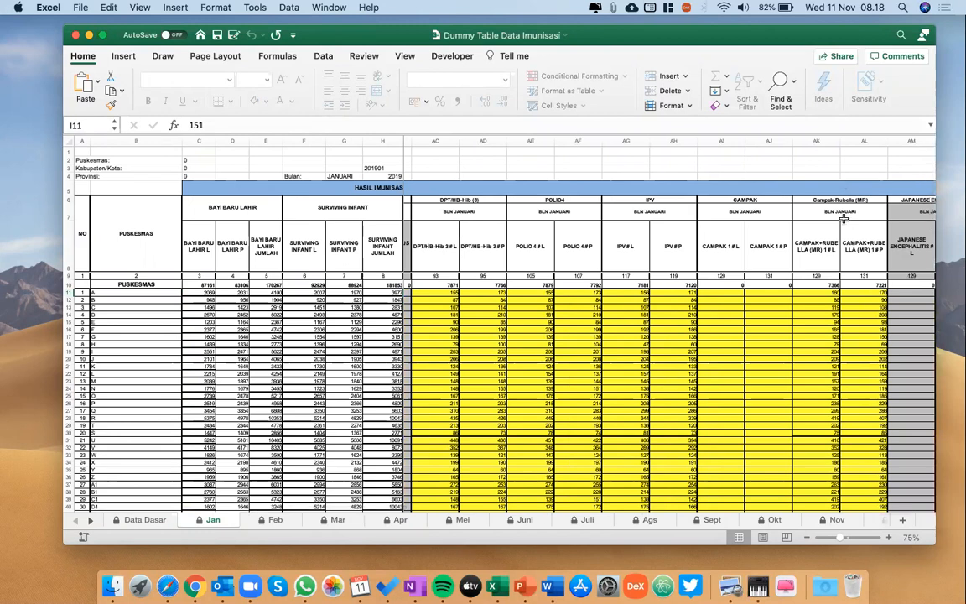
scroll(844, 210, "right", 3)
scroll(844, 219, "right", 2)
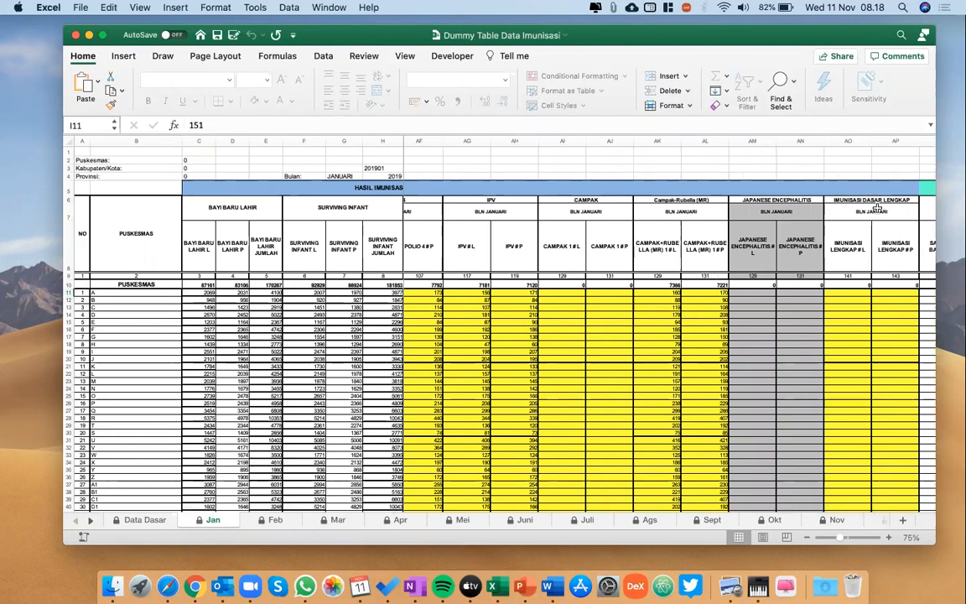
scroll(567, 370, "left", 10)
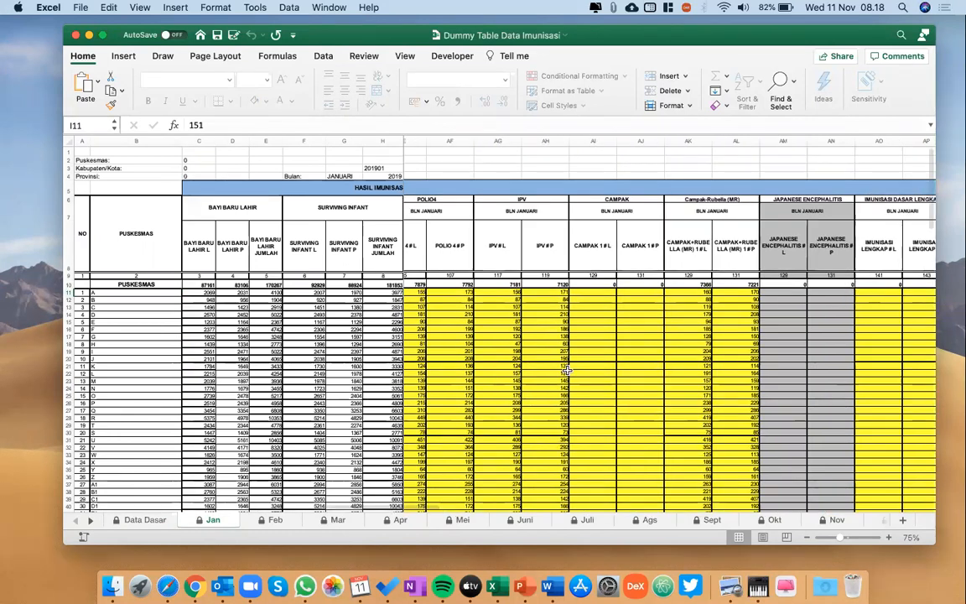
scroll(568, 370, "left", 5)
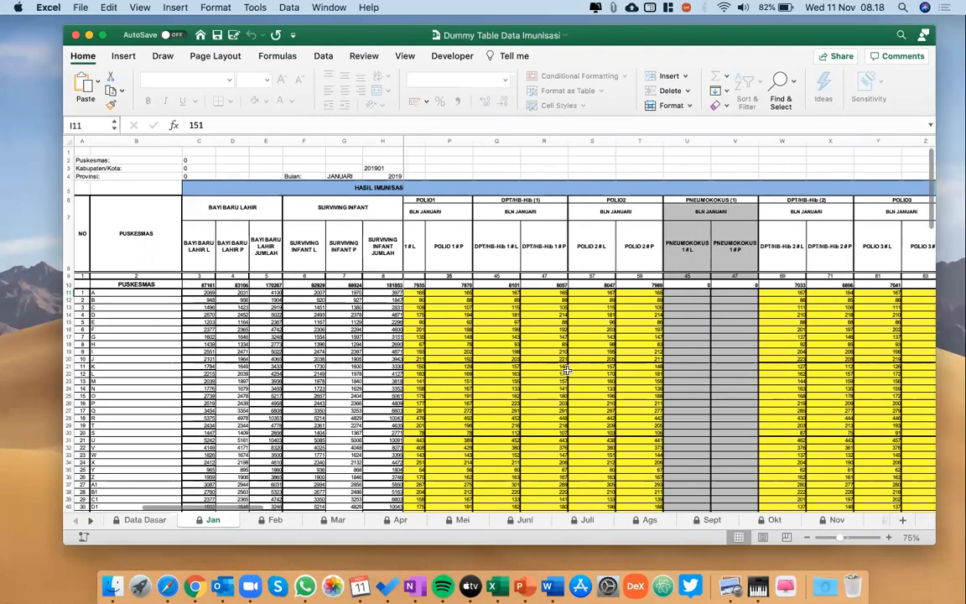
Look through the monthly sheets up to Juni and return to the Jan sheet.
left_click(335, 520)
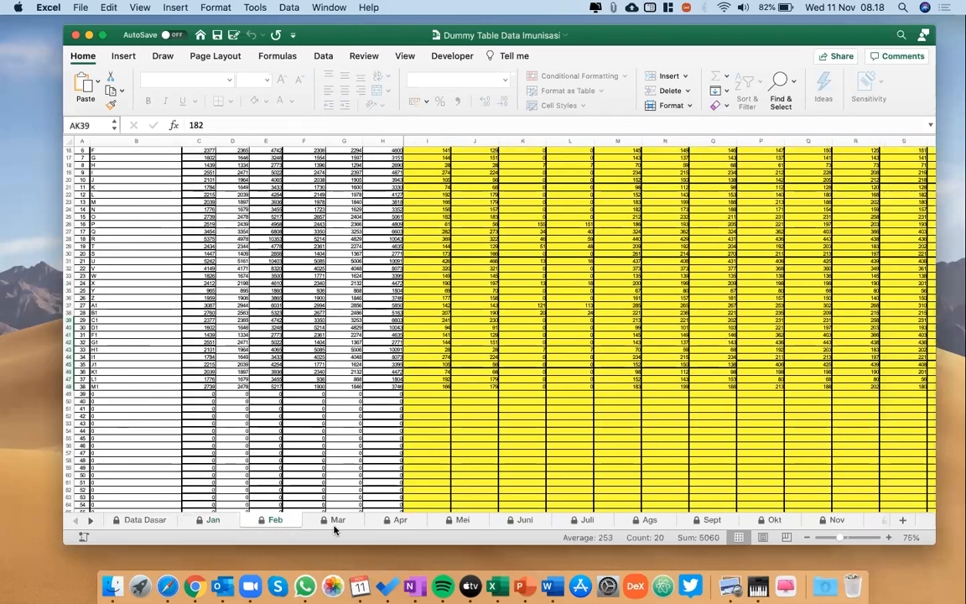
left_click(397, 520)
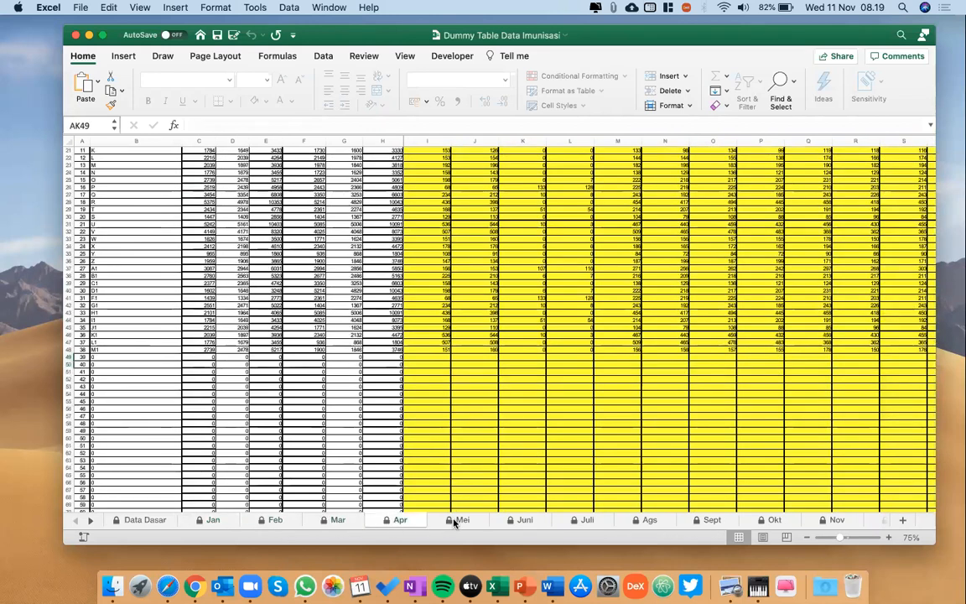
left_click(457, 520)
left_click(513, 520)
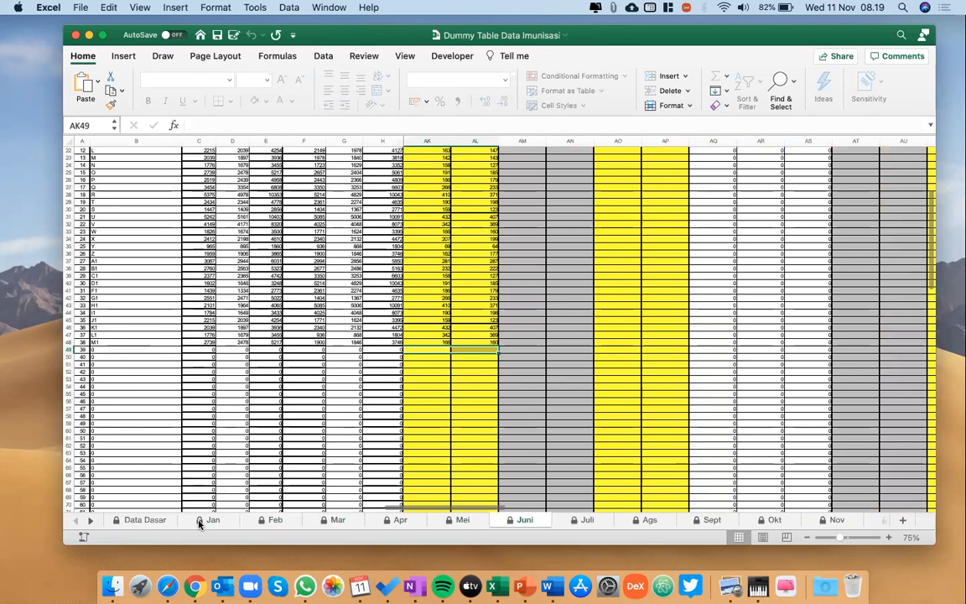
left_click(206, 520)
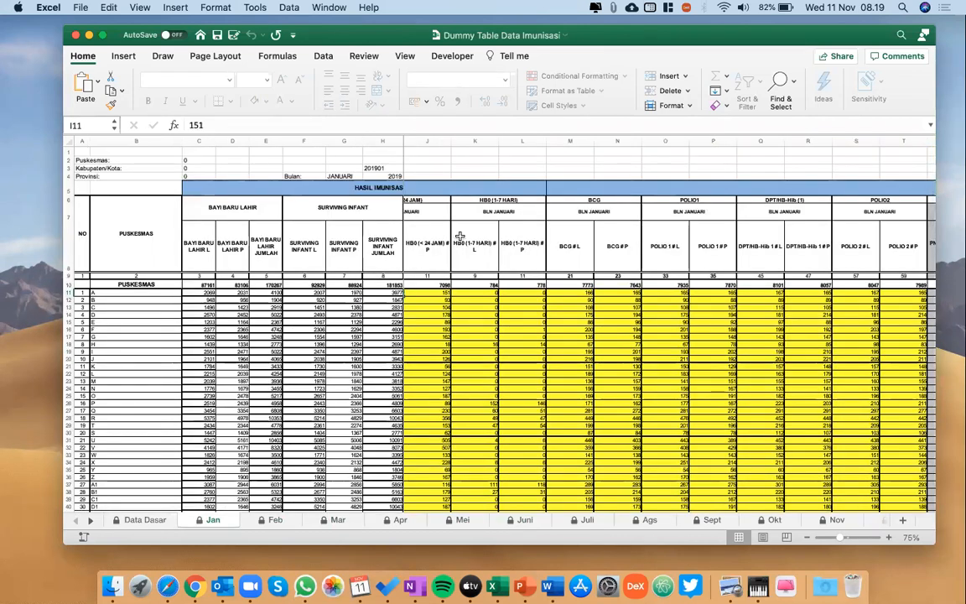
Compare the Jan sheet's vaccine columns, starting at cell I11, with the demographic columns of the Data Dasar sheet.
left_click(334, 299)
key("Up")
key("Right")
key("Right")
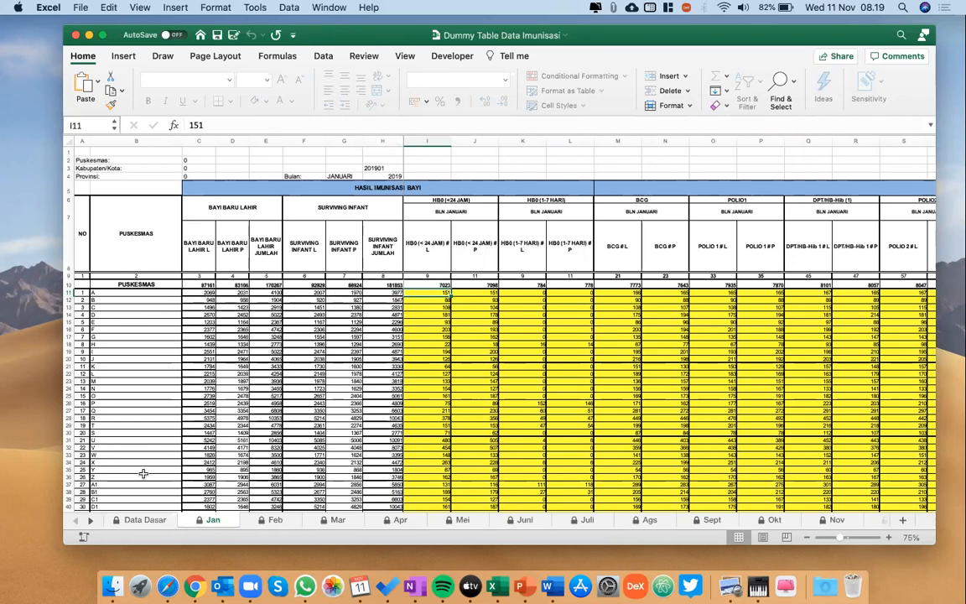
left_click(141, 521)
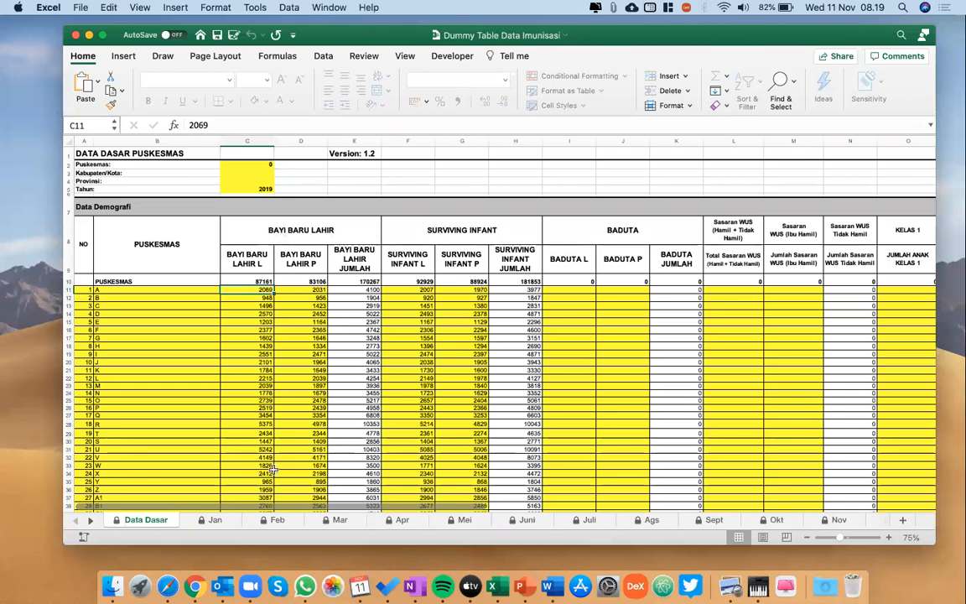
left_click(211, 520)
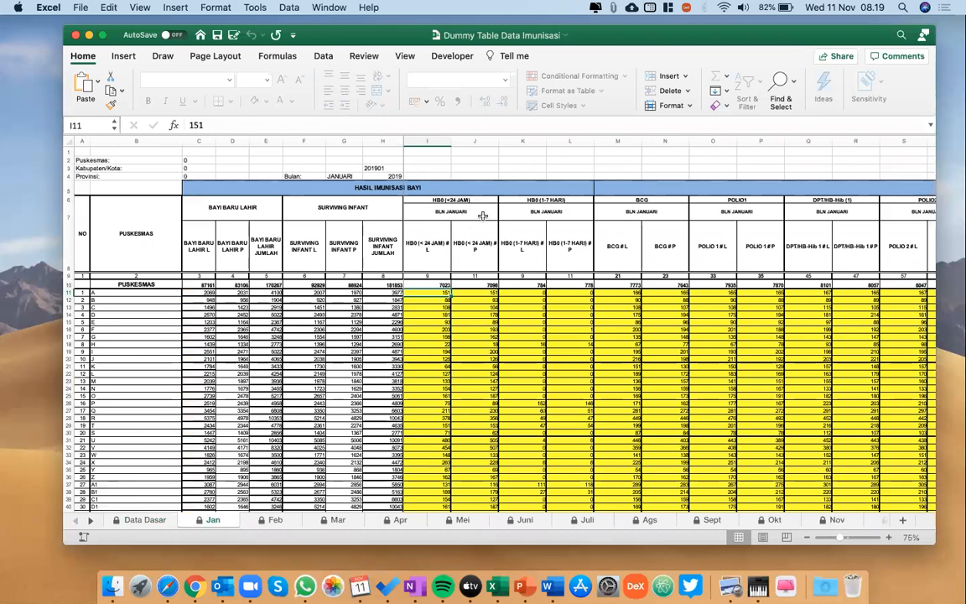
scroll(601, 277, "right", 10)
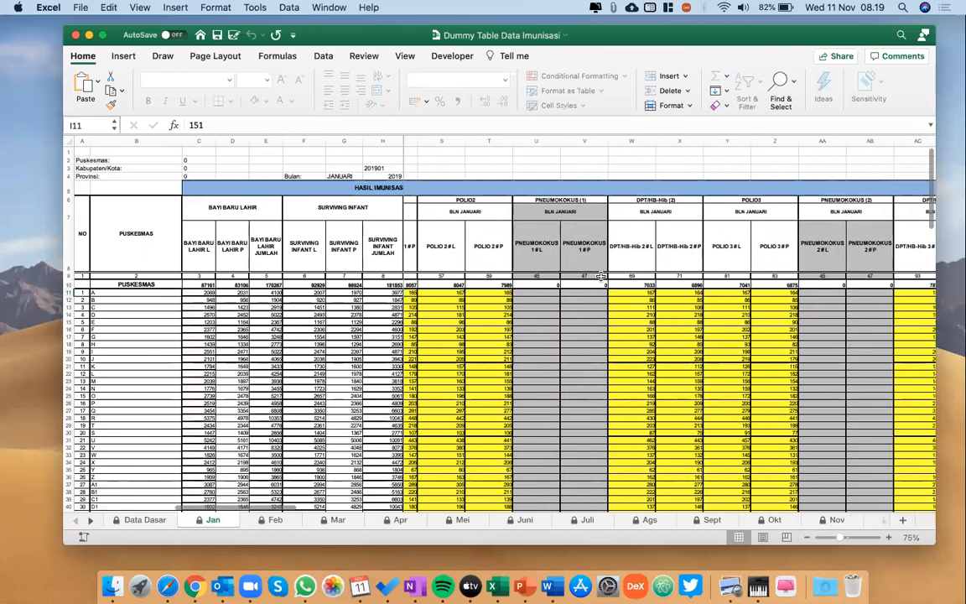
scroll(601, 277, "right", 6)
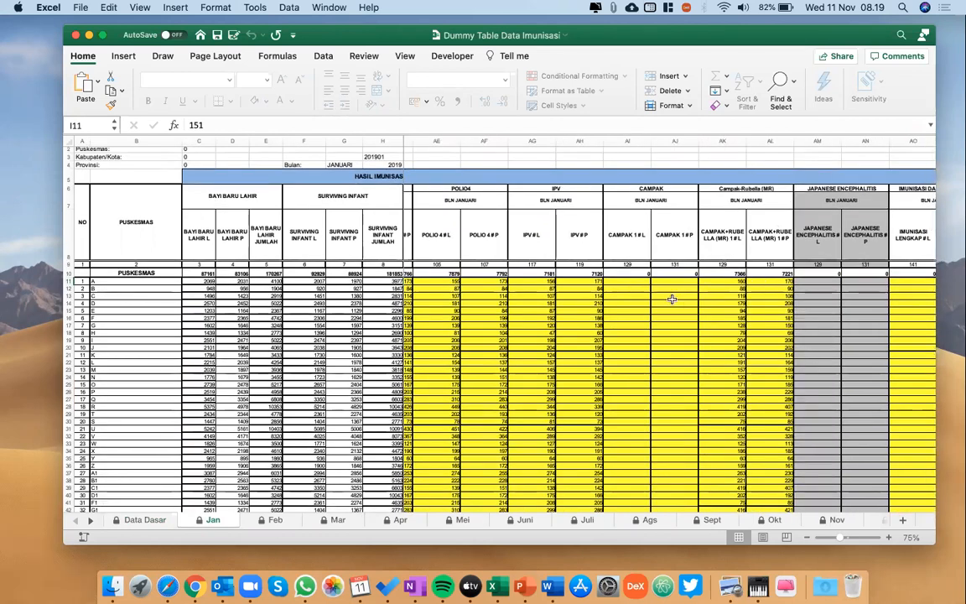
scroll(263, 310, "left", 15)
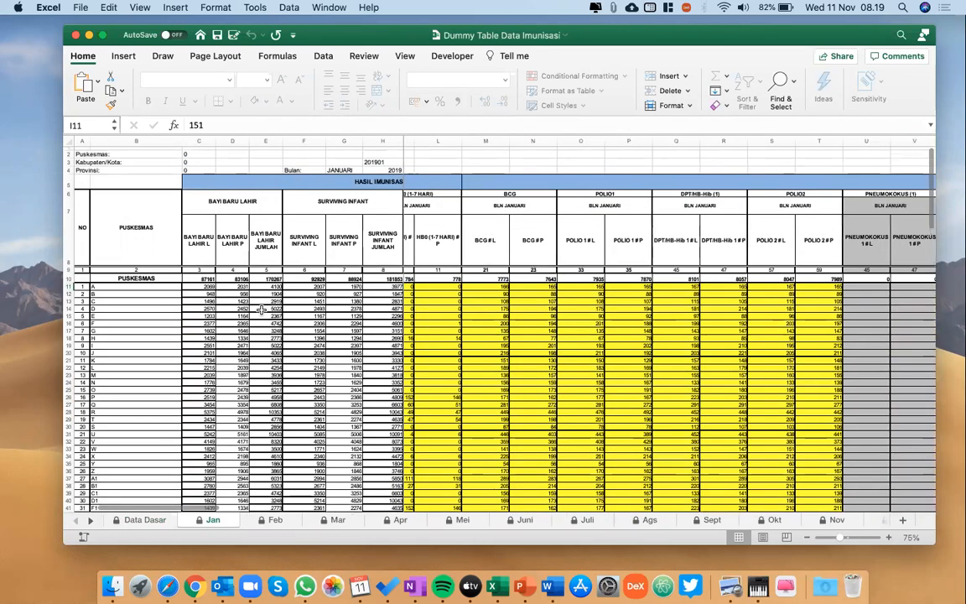
Inspect the formulas behind the puskesmas name, newborn and surviving infant cells in row 11 of Jan, and the name in B12.
left_click(141, 287)
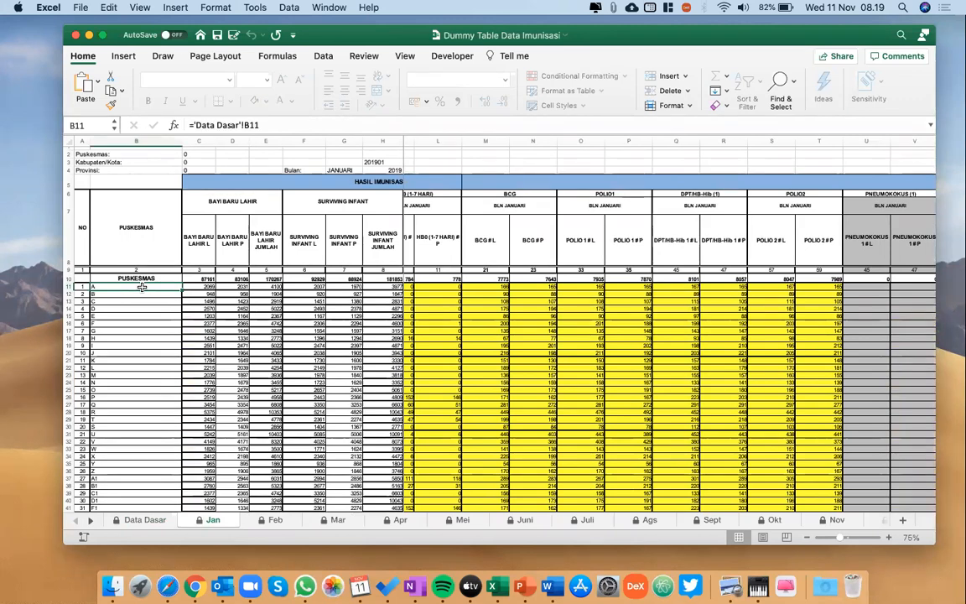
key("Right")
key("Right")
key("Left")
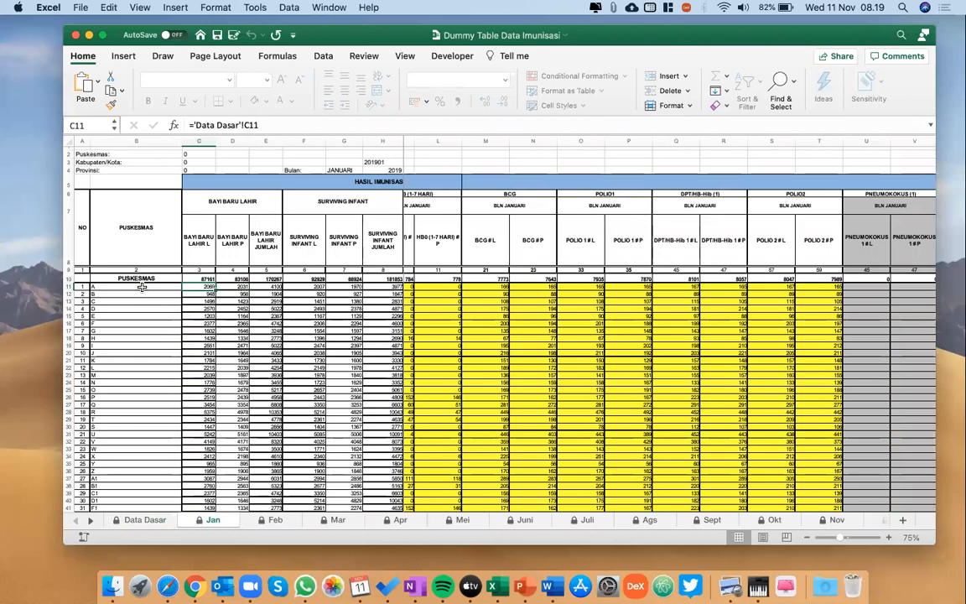
left_click(393, 286)
key("Right")
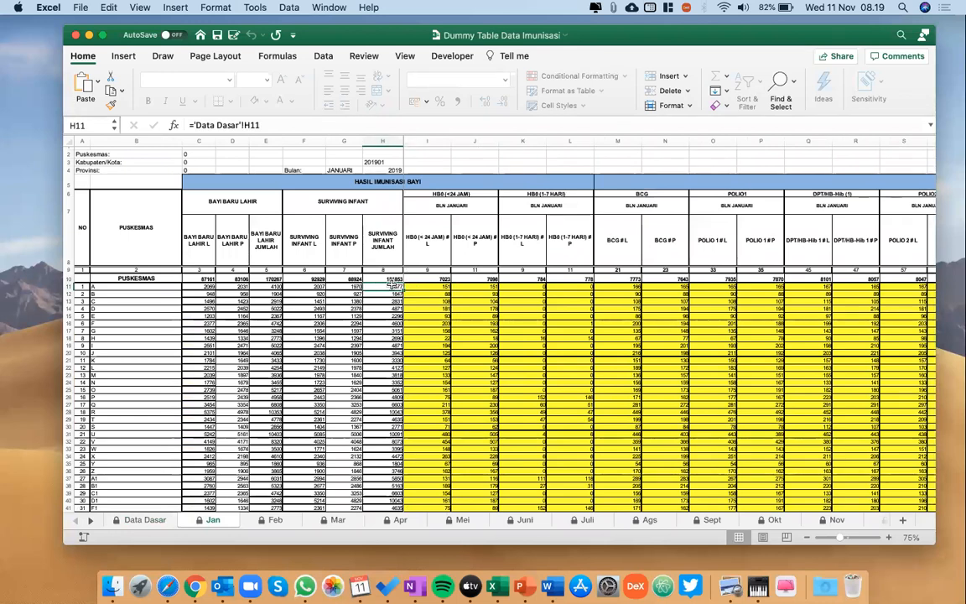
left_click(104, 287)
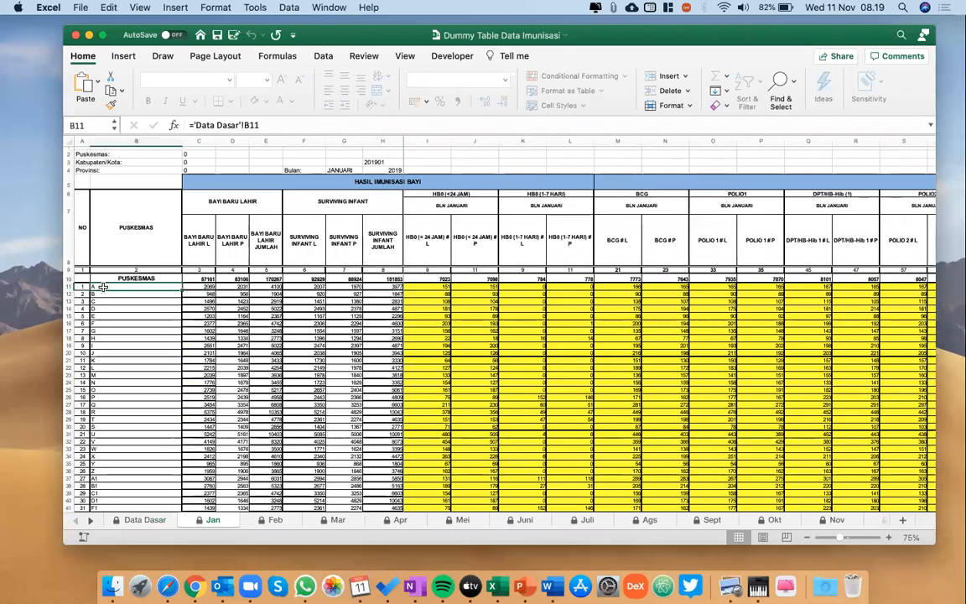
key("Right")
key("Left")
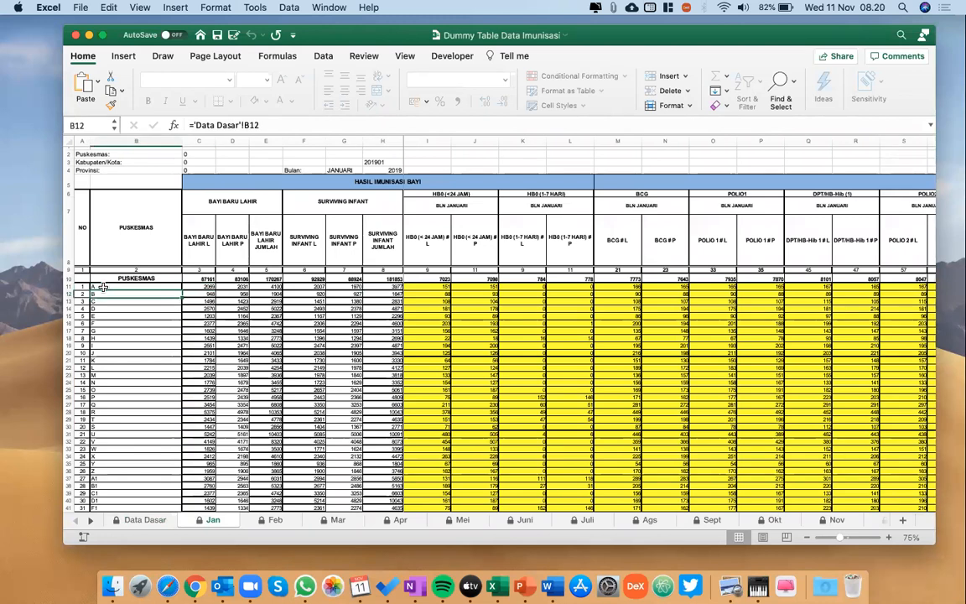
Check the Data Dasar sheet against the Jan sheet once more and finish on Data Dasar.
left_click(145, 520)
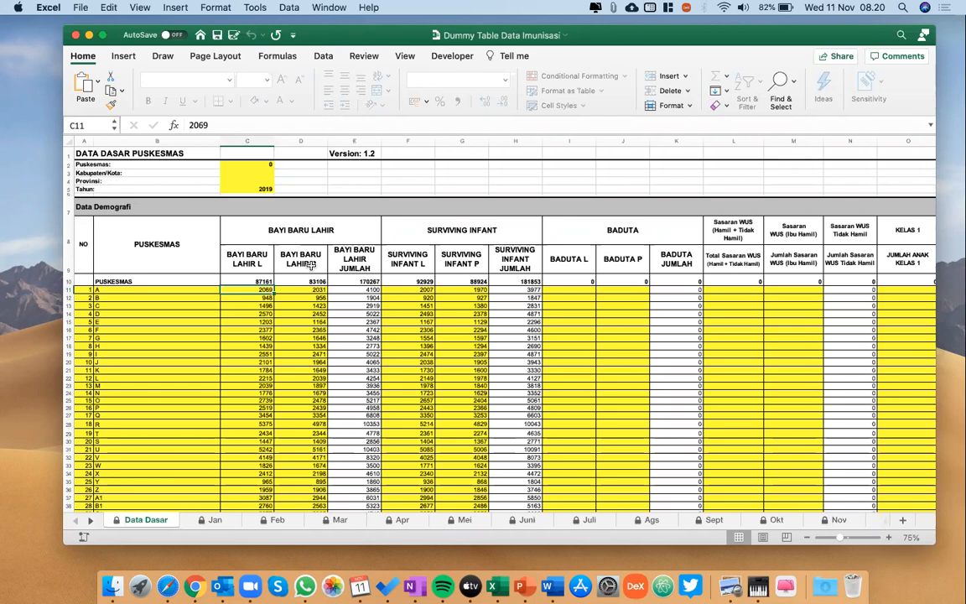
left_click(214, 520)
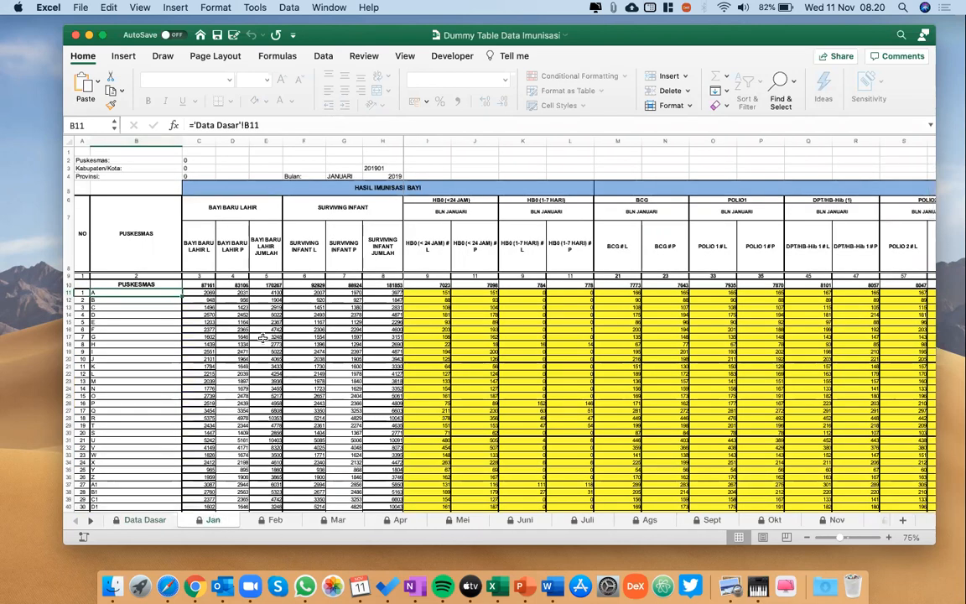
left_click(131, 520)
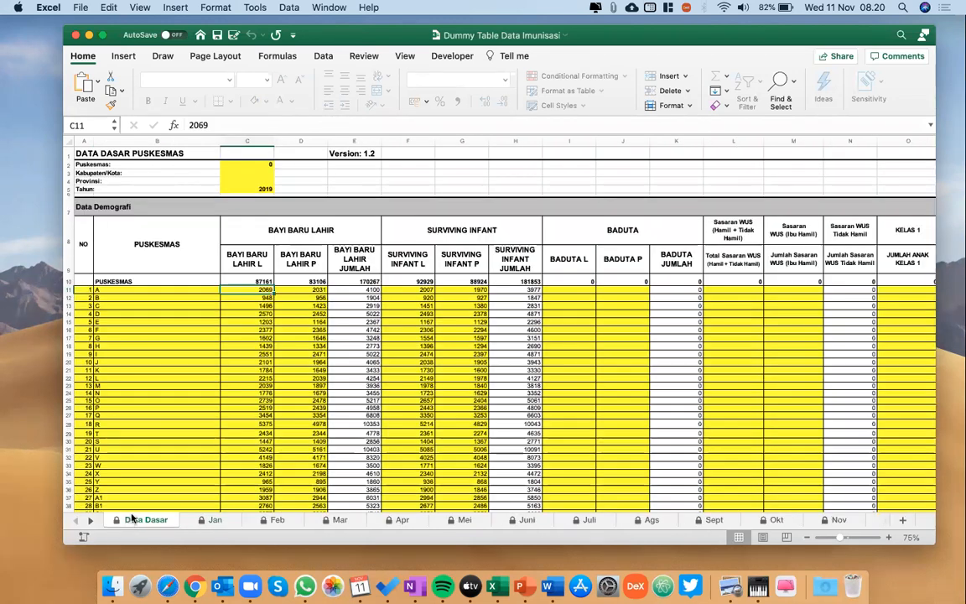
Switch to Safari, clear the downloads list, close the blank tab and bring up the DHIS 2 Maintenance page.
left_click_drag(657, 36, 617, 52)
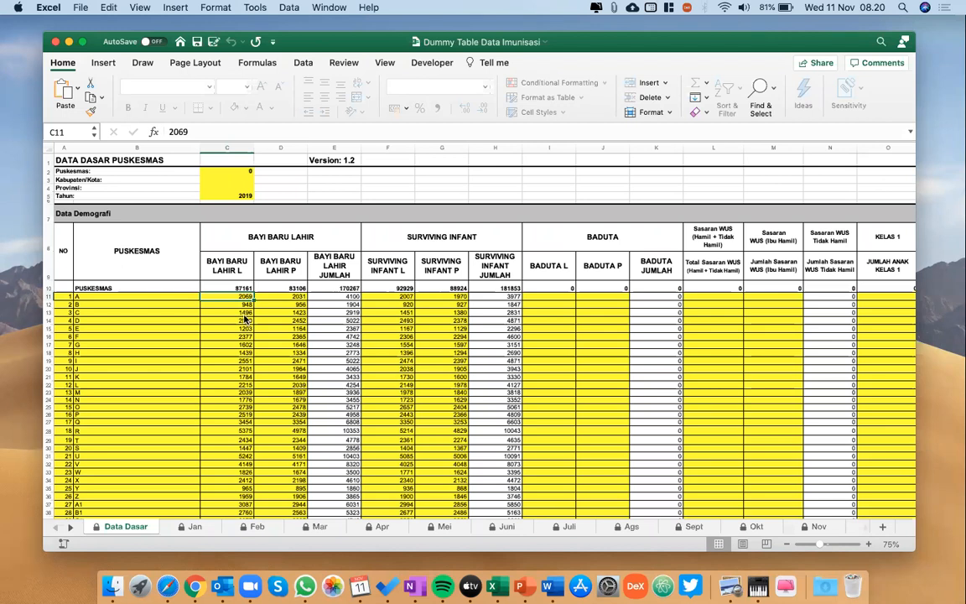
left_click(167, 586)
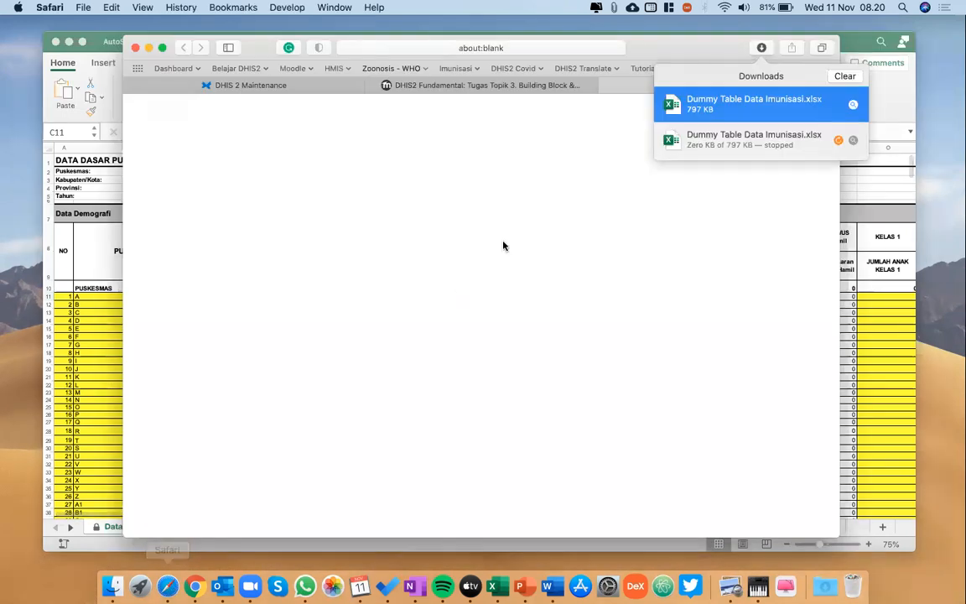
left_click(856, 78)
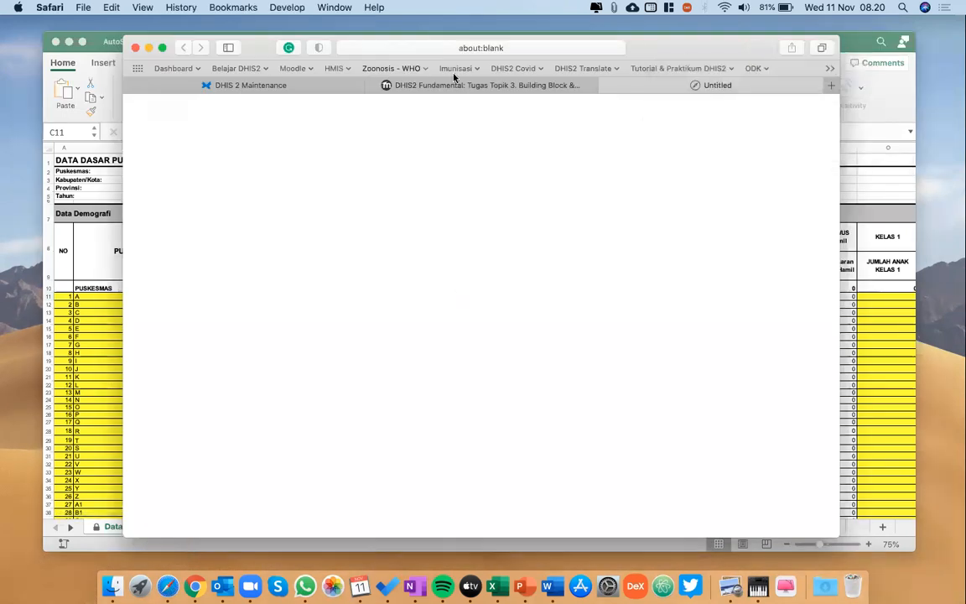
left_click(607, 86)
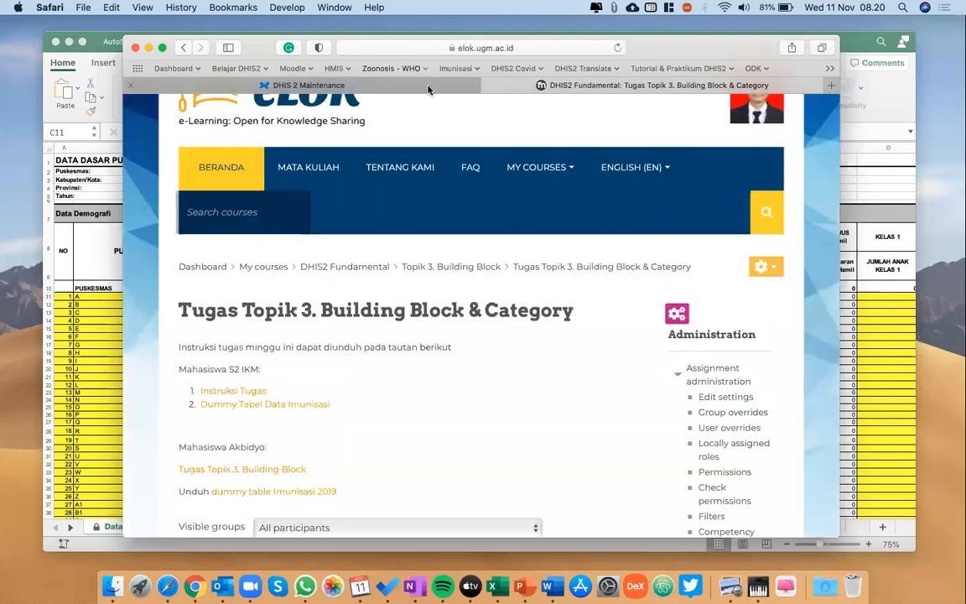
left_click(429, 87)
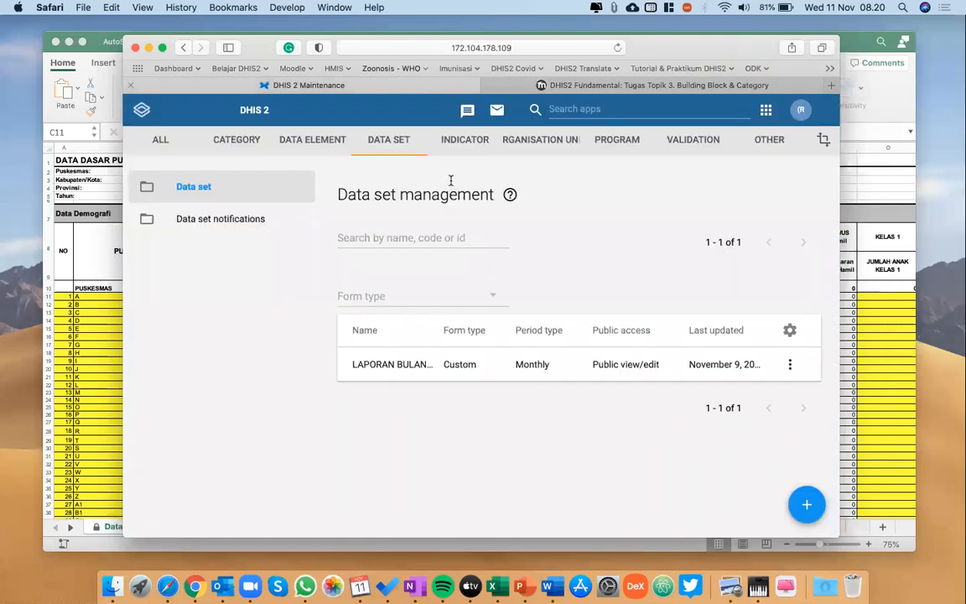
Look over the settings of the LAPORAN BULANAN KASUS GIGITAN HEWAN PENULAR RABIES (GHPR) data set and return to the data set list.
left_click(384, 364)
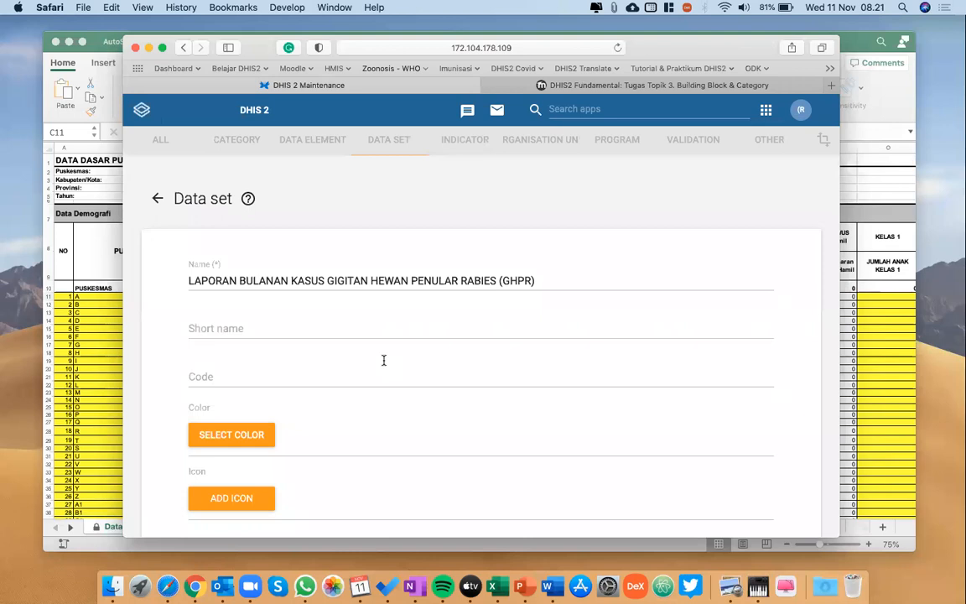
scroll(384, 361, "down", 1)
scroll(384, 361, "up", 1)
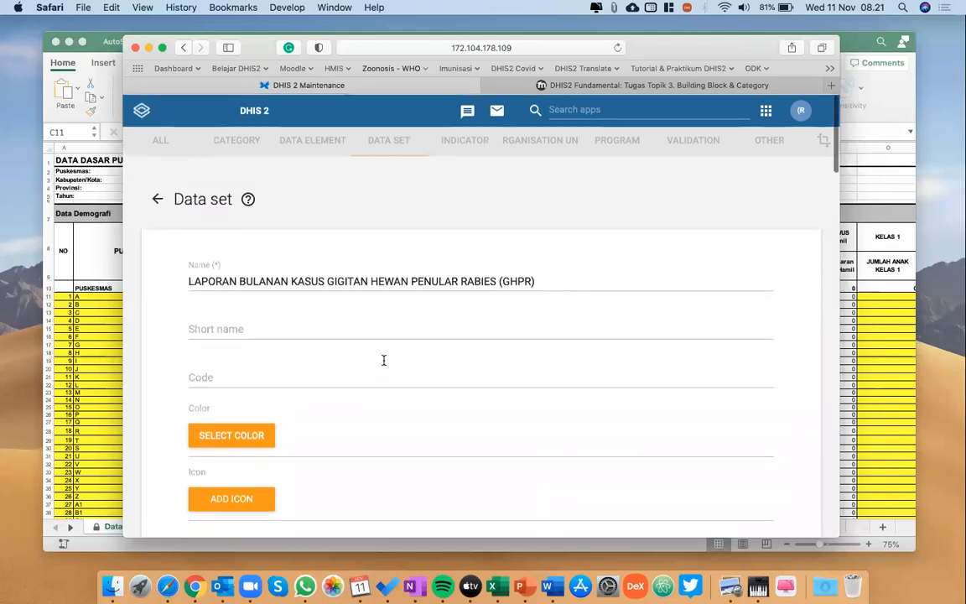
left_click(158, 202)
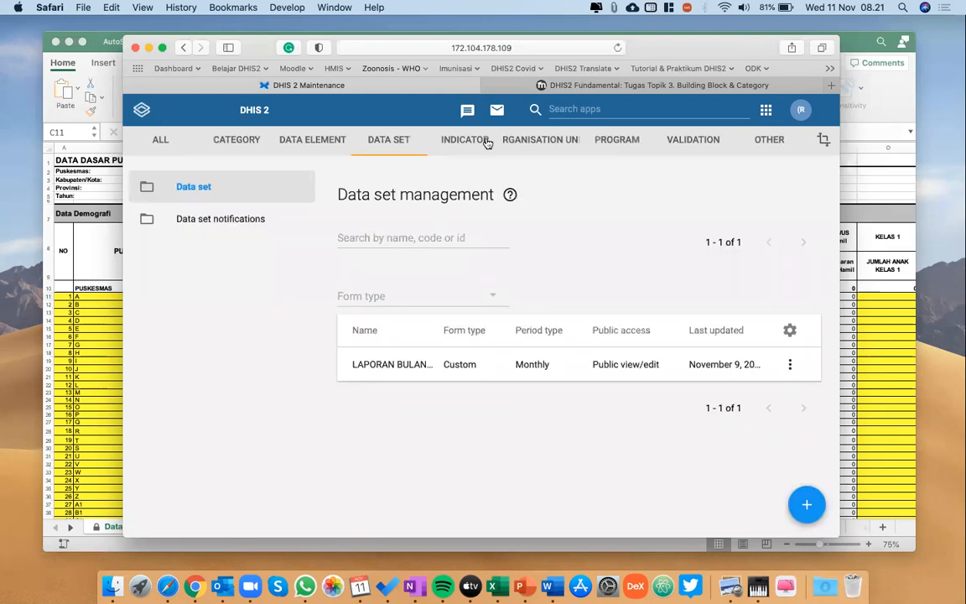
Open Data Entry, select Puskesmas Banguntapan 1 under DIY, Bantul, and check which data sets it offers.
left_click(579, 108)
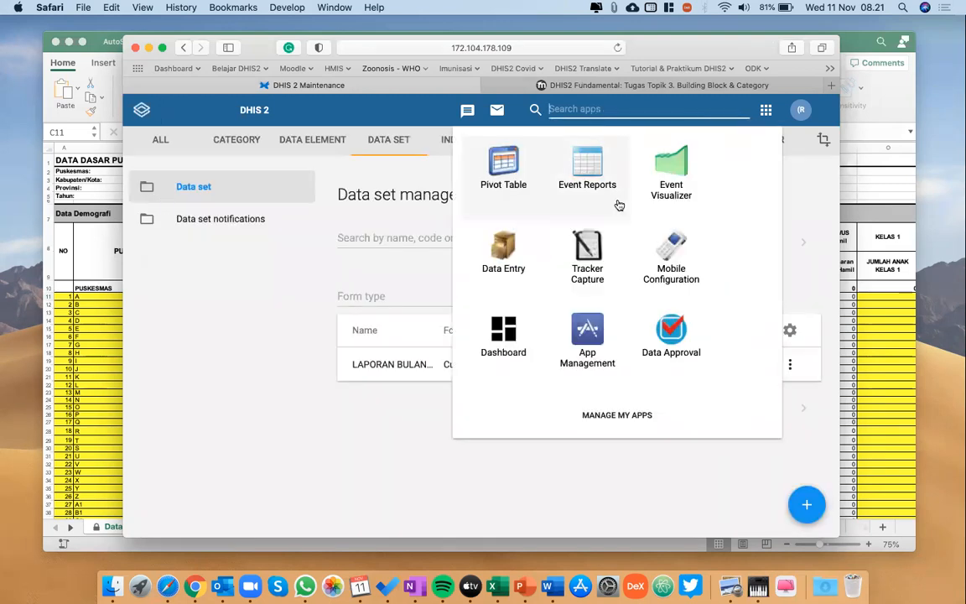
left_click(501, 241)
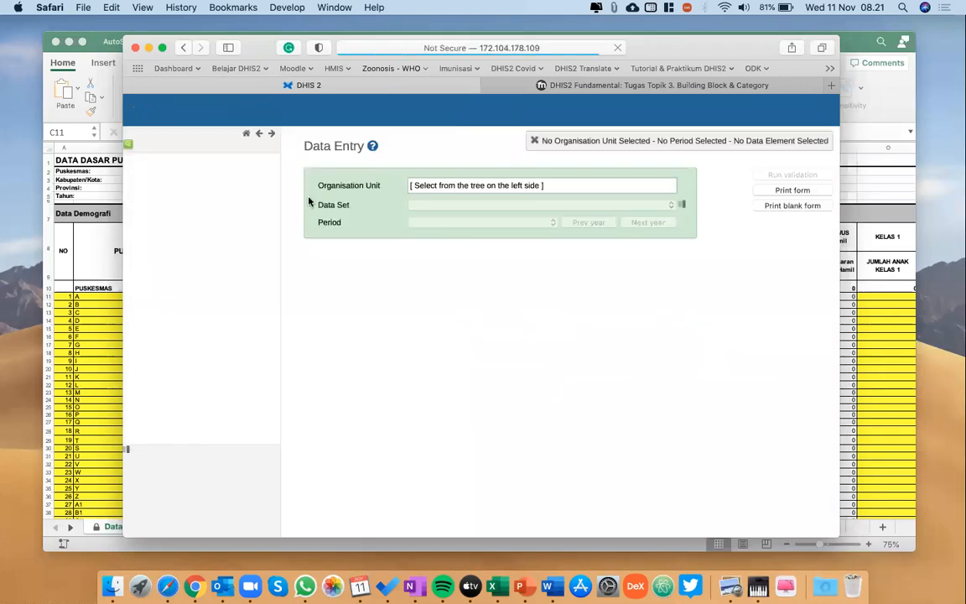
left_click(128, 160)
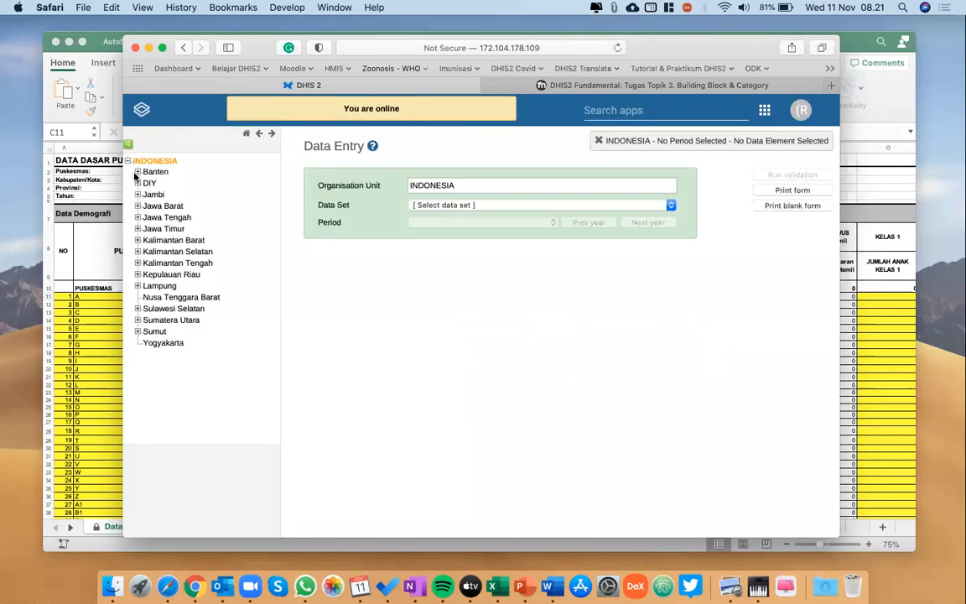
left_click(137, 183)
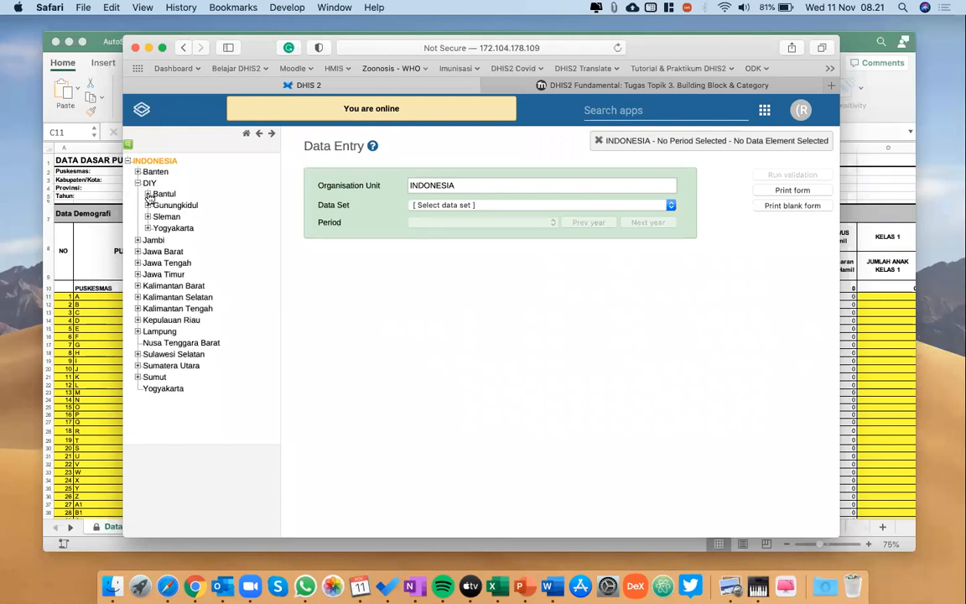
left_click(148, 194)
left_click(211, 205)
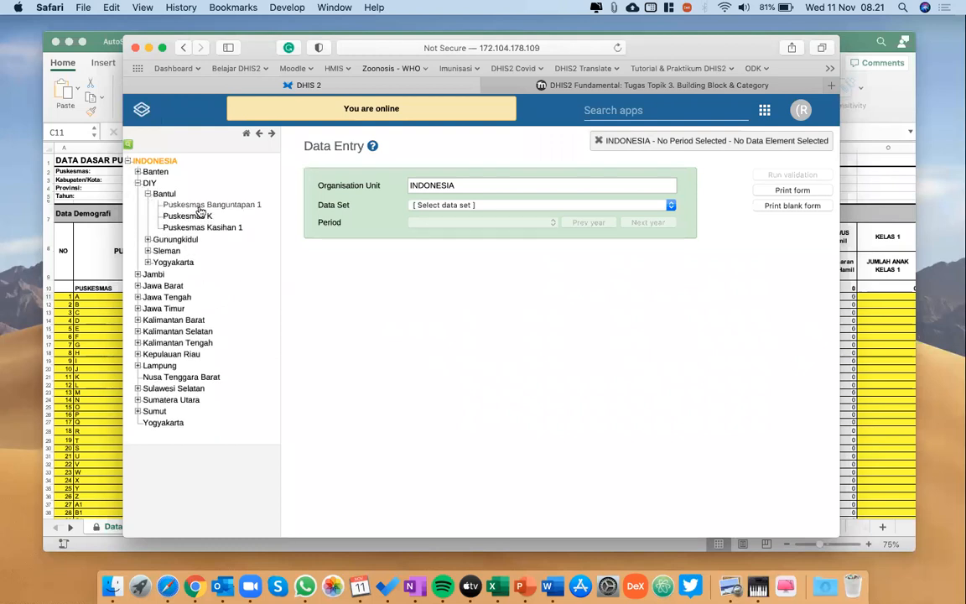
left_click(473, 205)
left_click(457, 209)
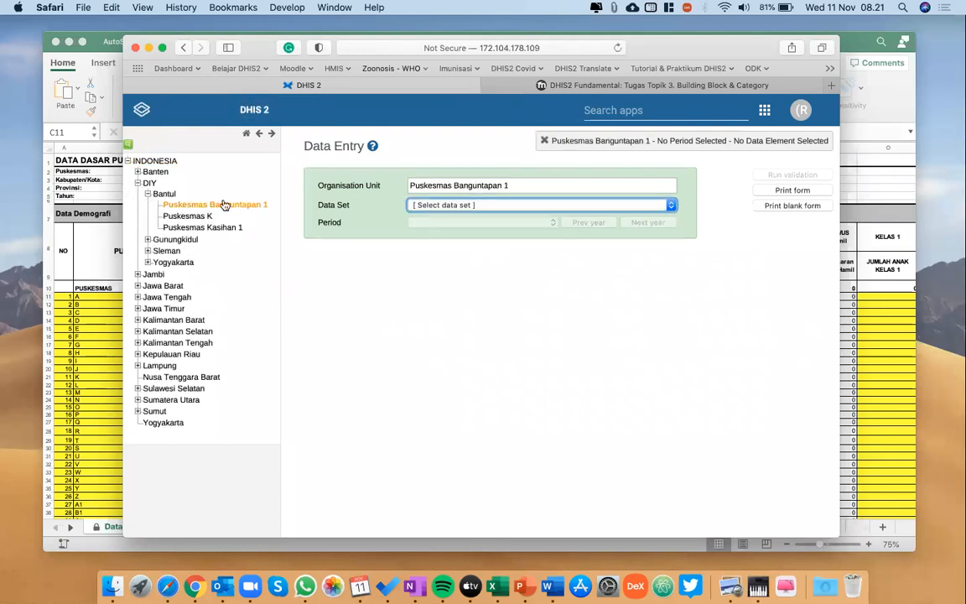
Check which data sets are offered in Data Entry for Bantul, DIY and INDONESIA.
left_click(164, 194)
left_click(461, 208)
left_click(460, 207)
left_click(146, 183)
left_click(459, 210)
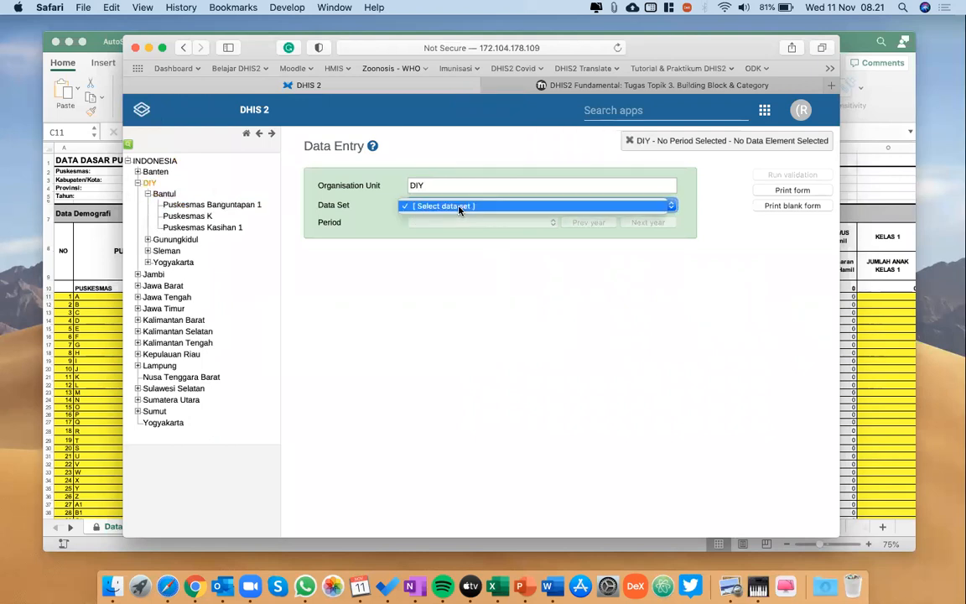
left_click(459, 206)
left_click(611, 108)
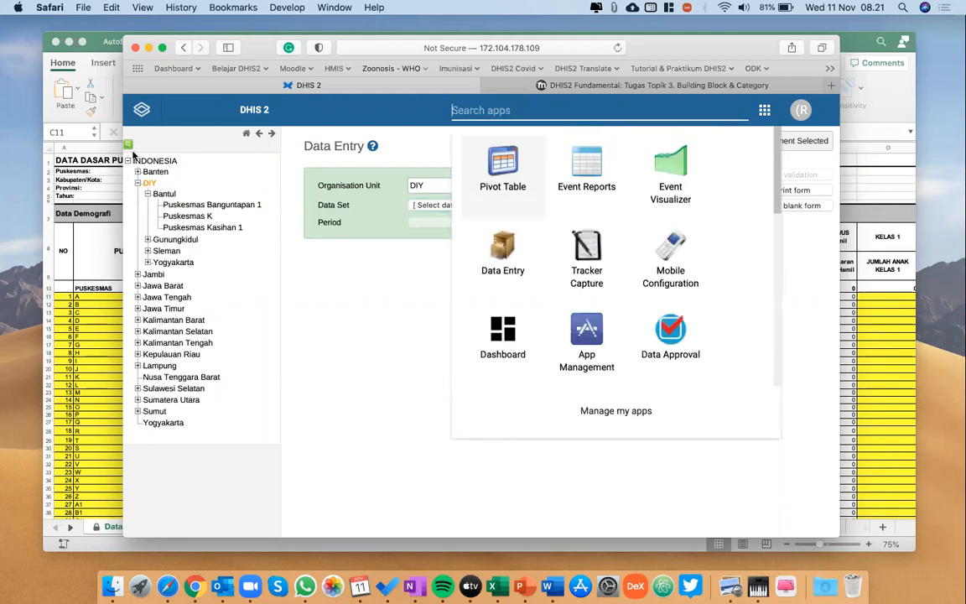
left_click(155, 160)
left_click(456, 210)
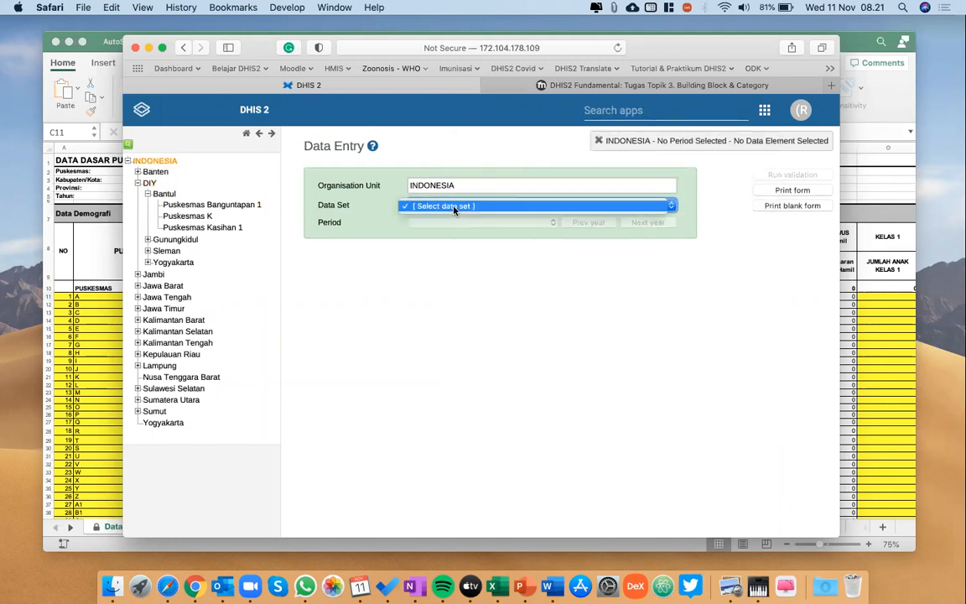
left_click(455, 207)
Search for the Maintenance app, open the LAPORAN BULANAN KASUS GIGITAN HEWAN PENULAR RABIES (GHPR) data set and go to its organisation unit assignment.
left_click(645, 116)
type("maint")
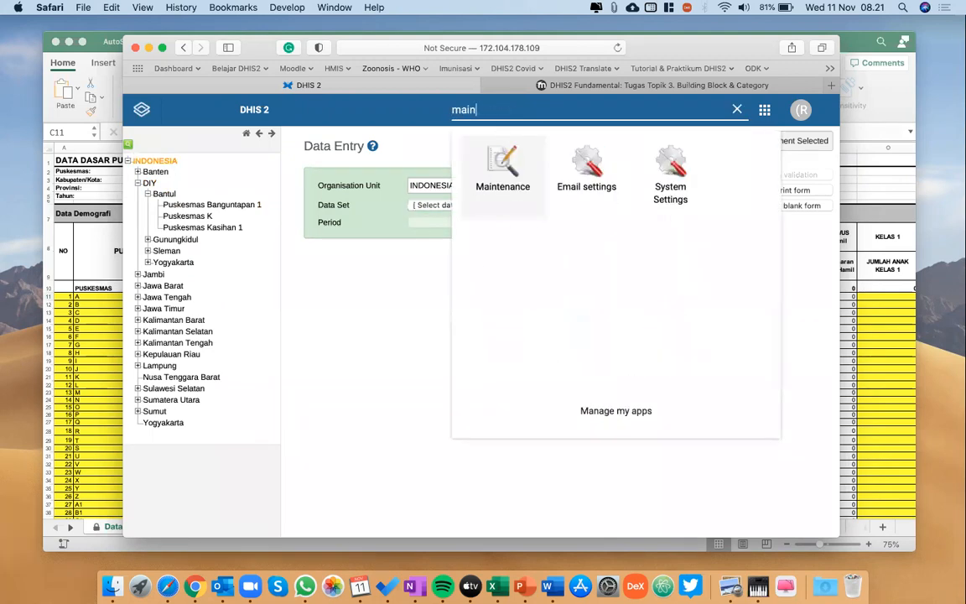
key("Return")
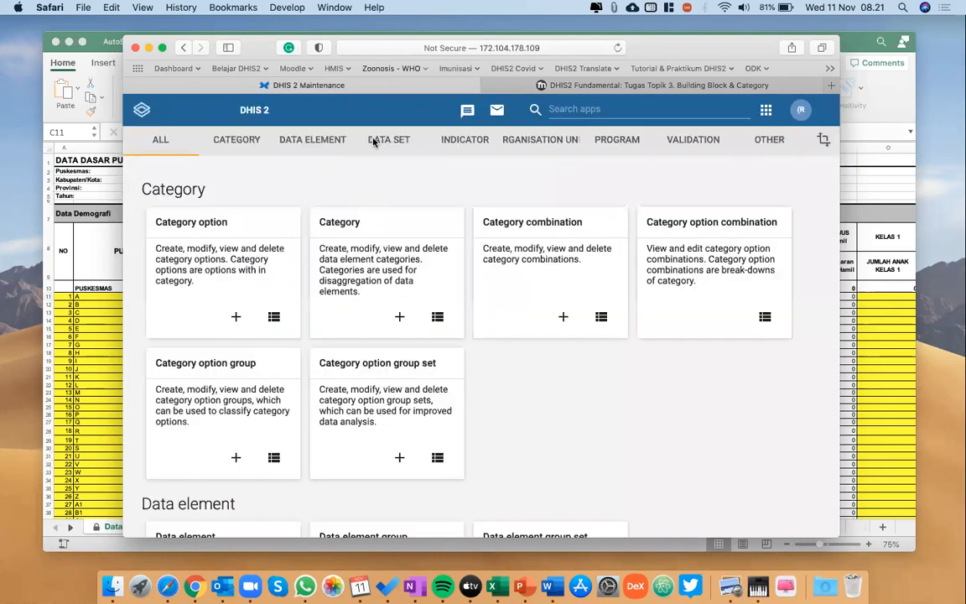
left_click(379, 140)
left_click(211, 198)
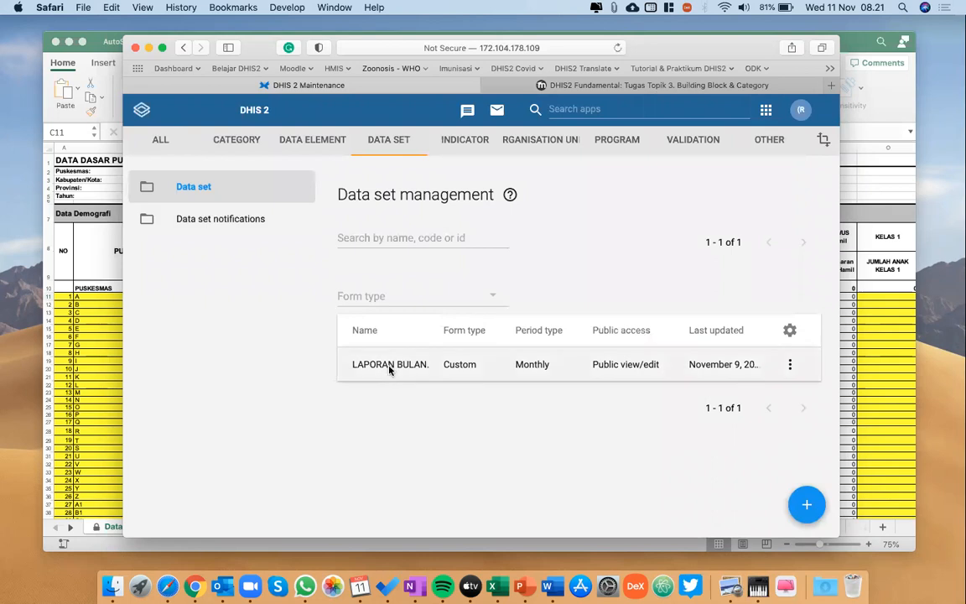
left_click(389, 364)
scroll(389, 367, "down", 10)
scroll(388, 366, "down", 15)
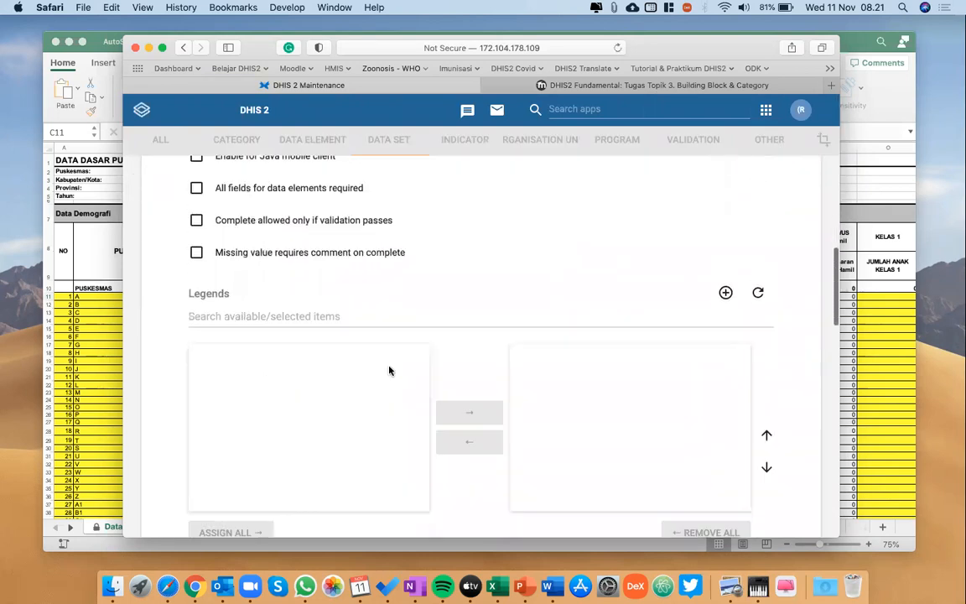
scroll(500, 400, "down", 20)
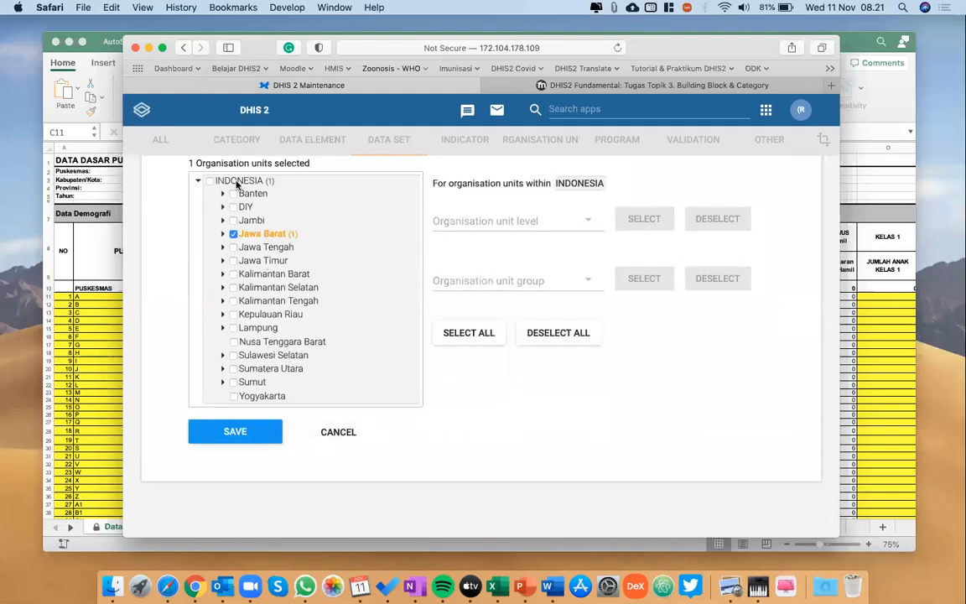
Remove Jawa Barat from the data set's organisation units and look through the units under DIY and Bantul.
left_click(211, 180)
left_click(233, 235)
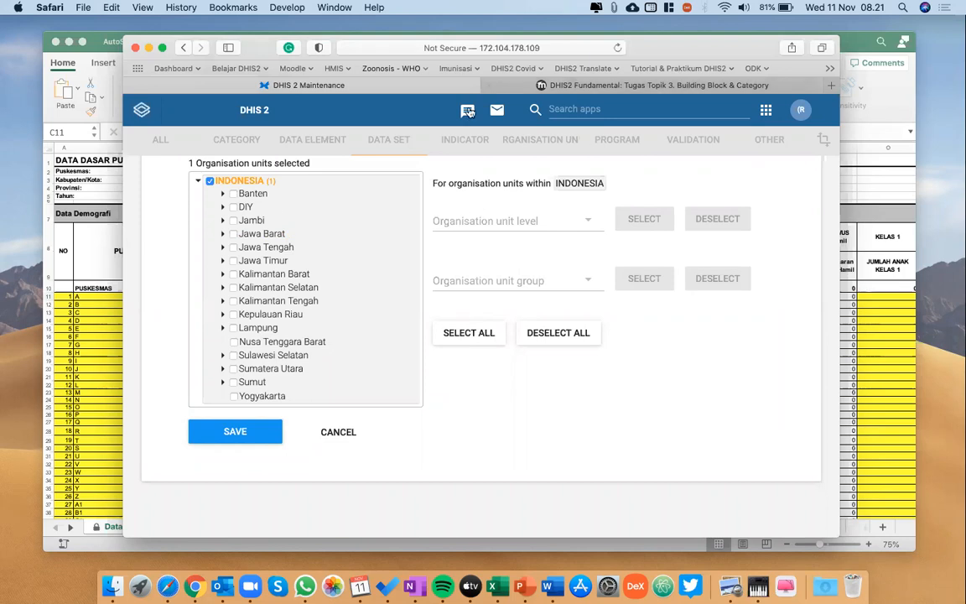
left_click(209, 181)
left_click(222, 206)
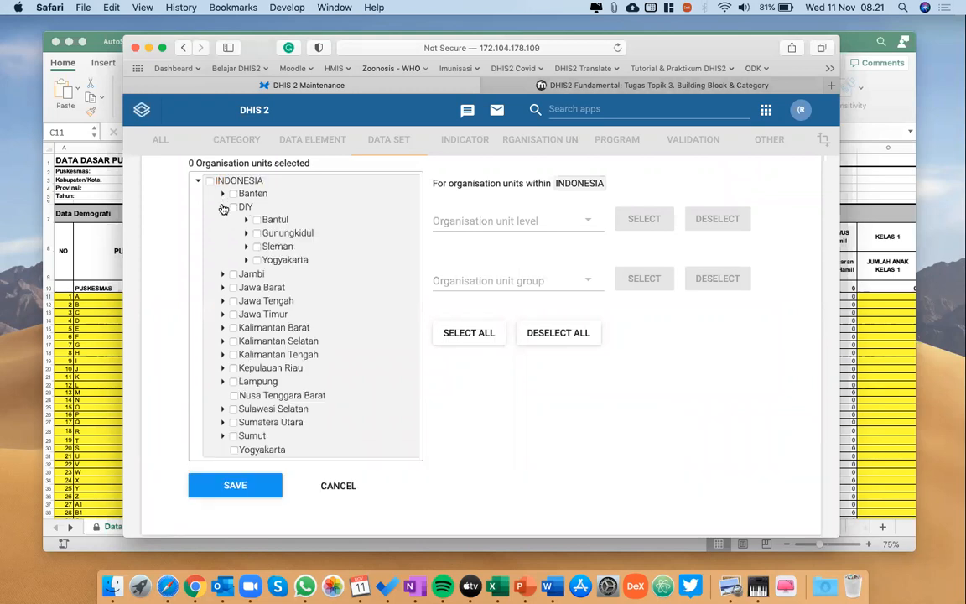
left_click(247, 220)
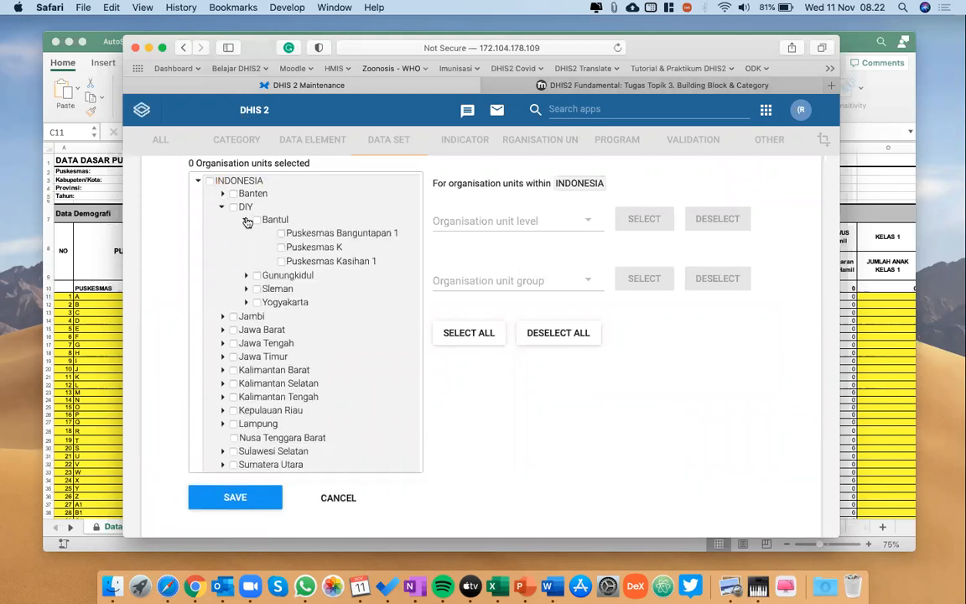
left_click(247, 220)
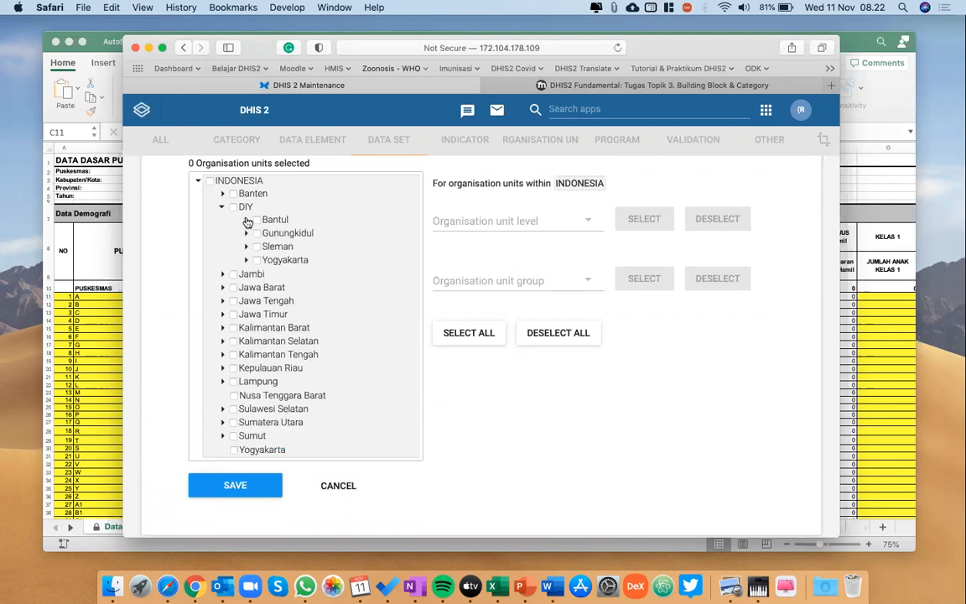
left_click(222, 206)
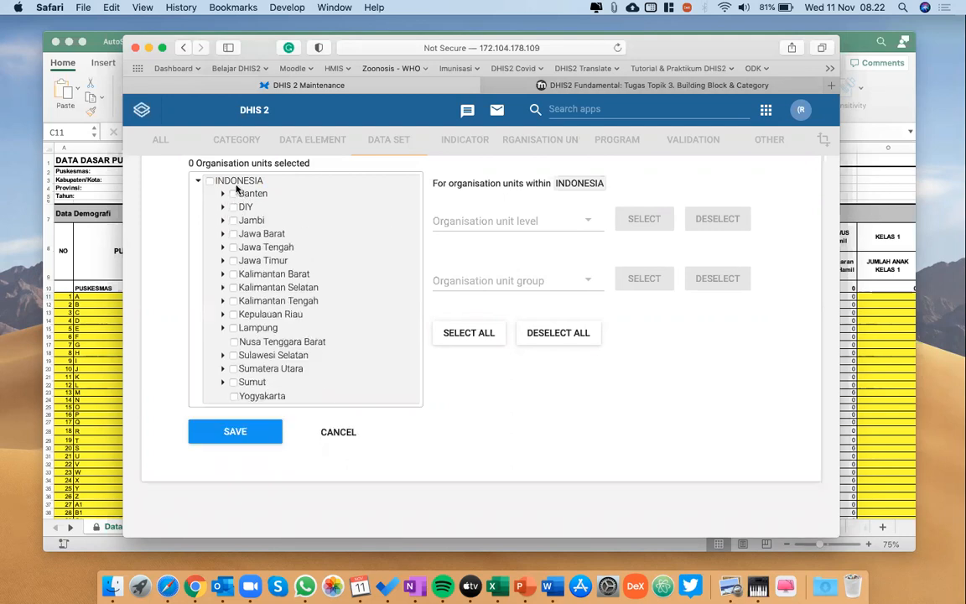
Assign the data set to INDONESIA and all Level 4 organisation units within it, and save the data set.
left_click(241, 181)
left_click(582, 220)
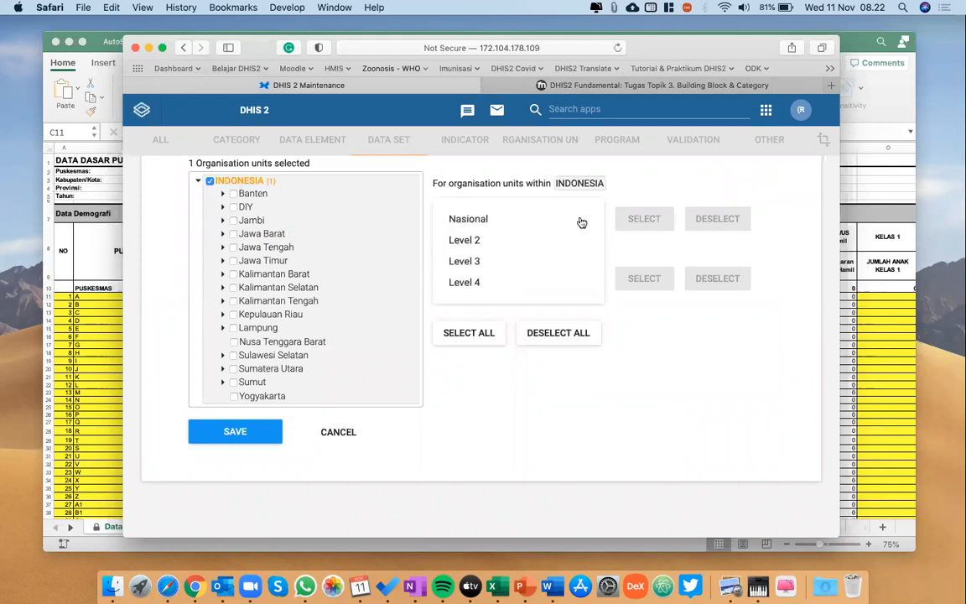
left_click(485, 283)
left_click(654, 221)
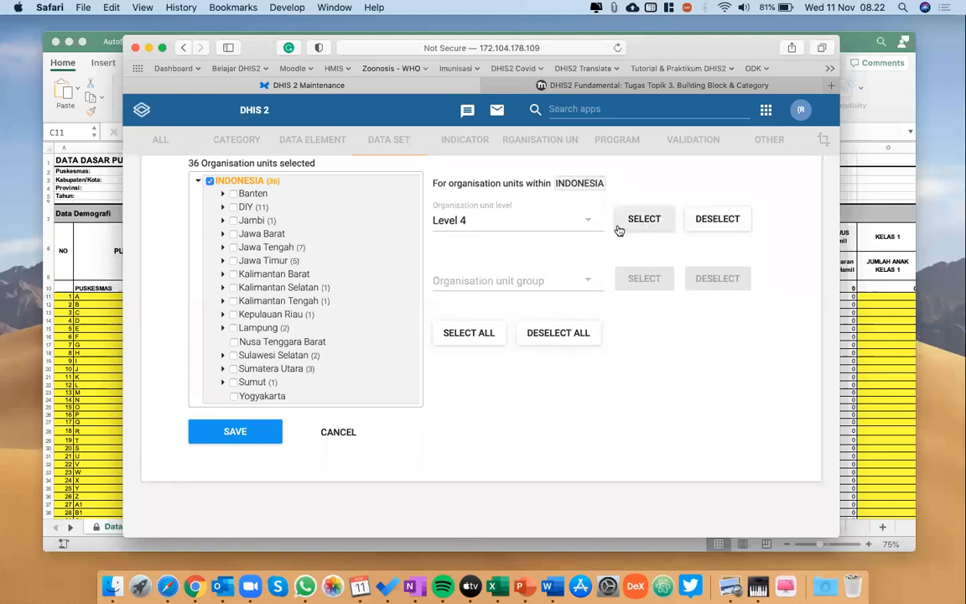
left_click(243, 431)
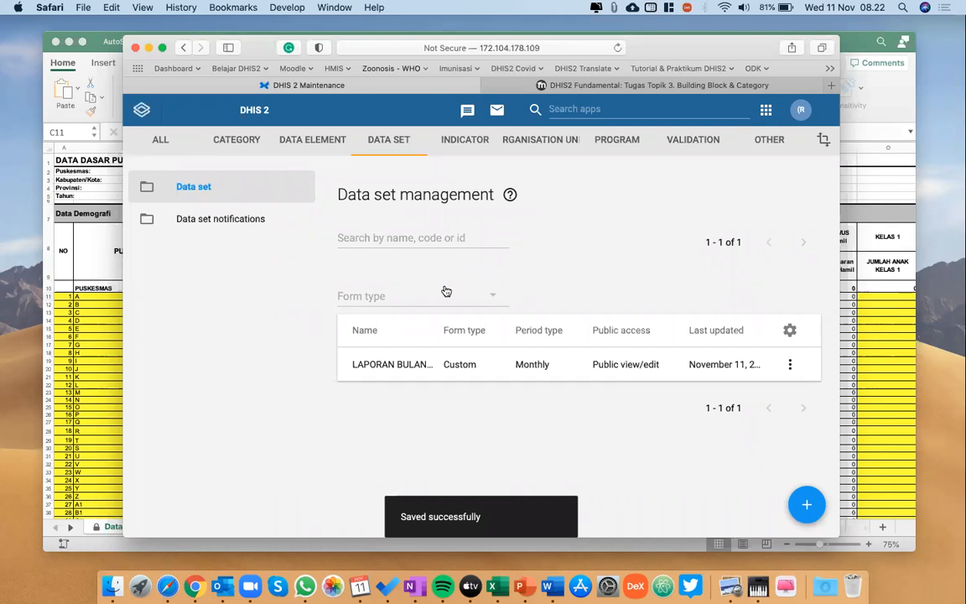
Open Data Entry and select PKM Mergangsan under DIY, Yogyakarta, as the organisation unit.
left_click(581, 110)
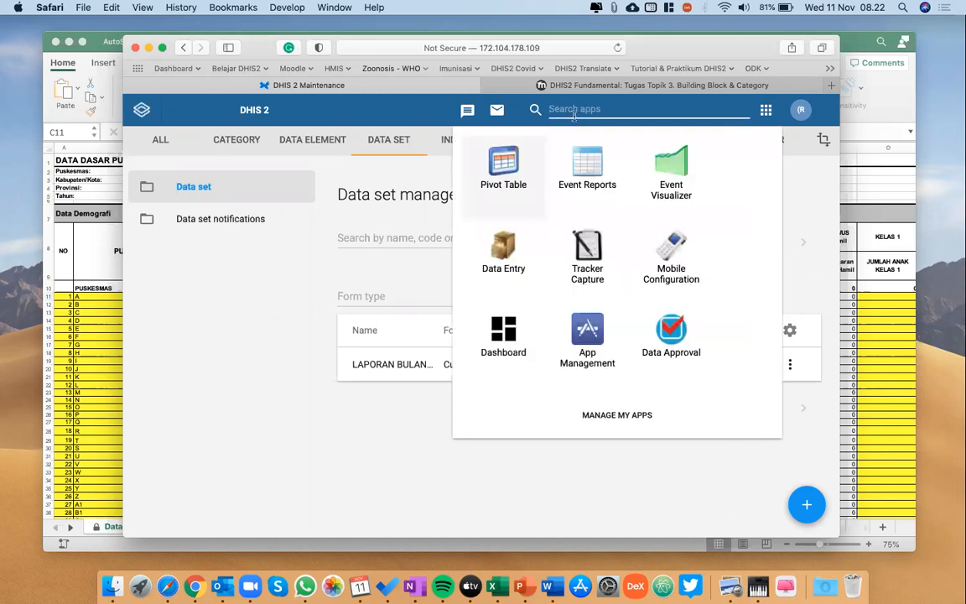
left_click(506, 266)
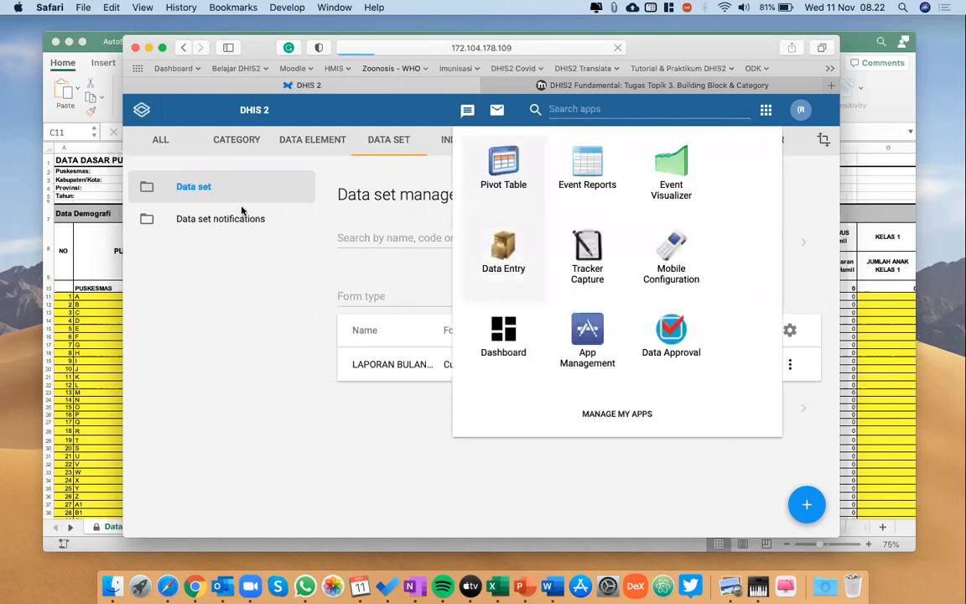
left_click(128, 162)
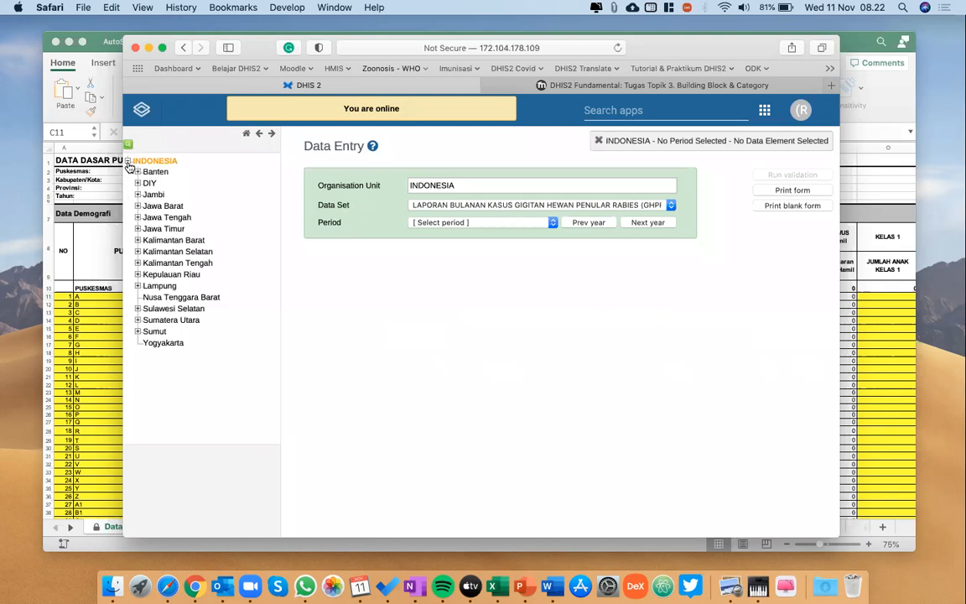
left_click(137, 182)
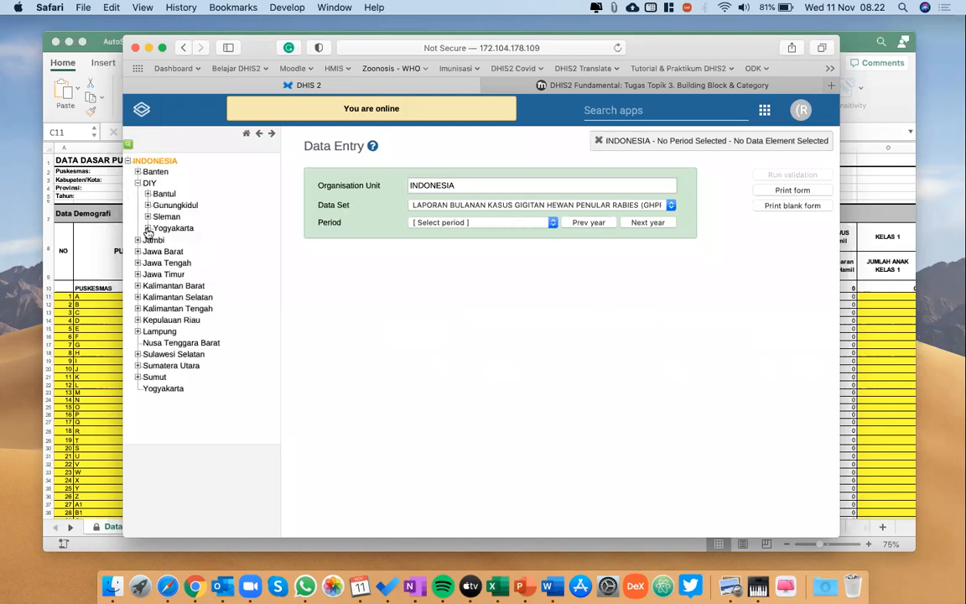
left_click(148, 227)
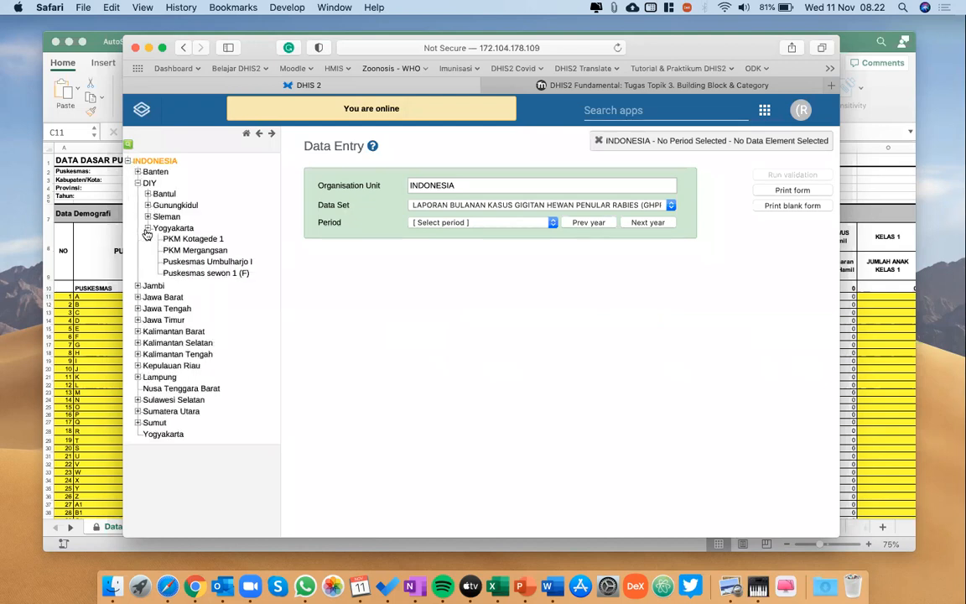
left_click(190, 250)
Bring up the LAPORAN BULANAN KASUS GIGITAN HEWAN PENULAR RABIES (GHPR) entry form for November 2020.
left_click(431, 208)
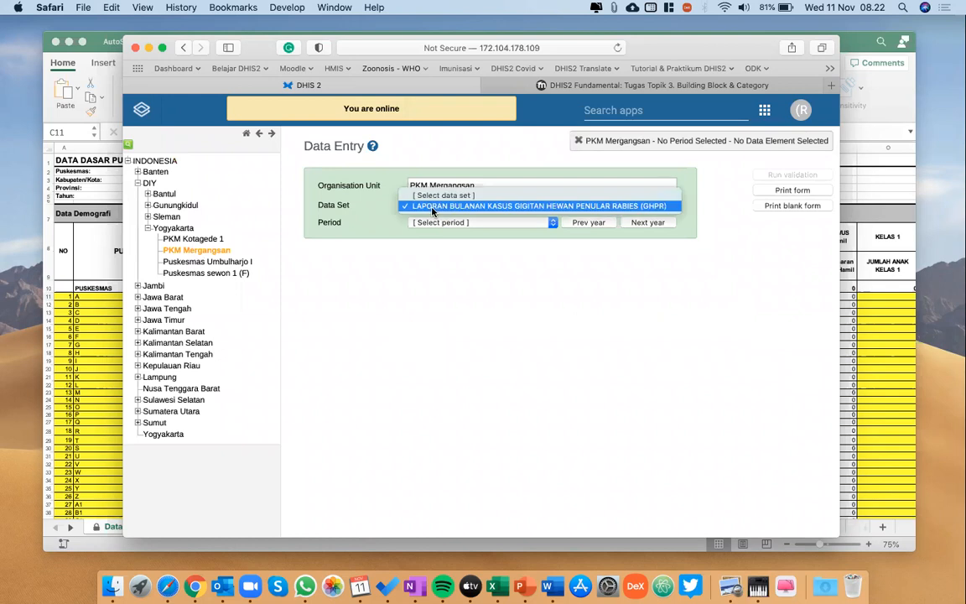
left_click(484, 207)
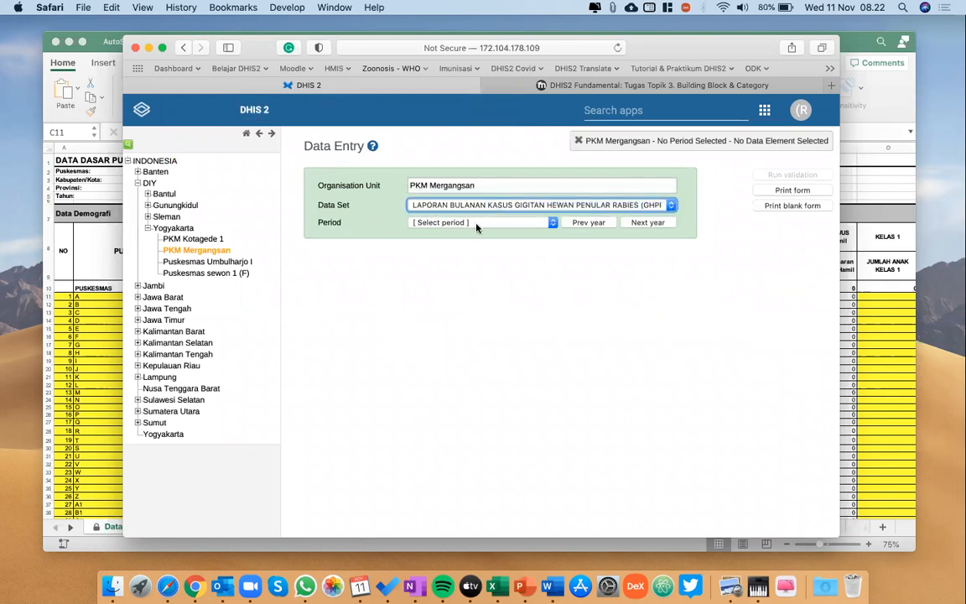
left_click(476, 224)
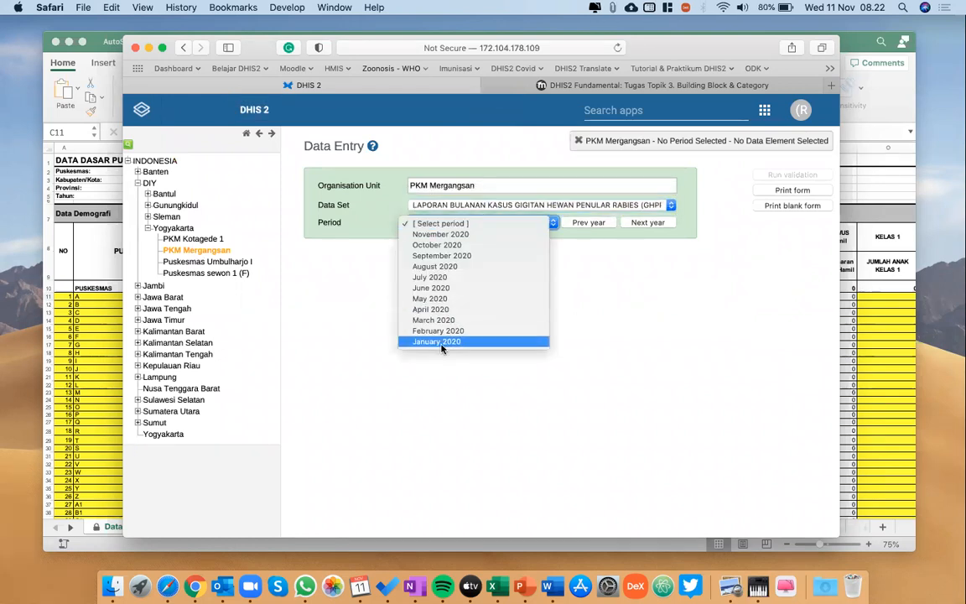
left_click(453, 234)
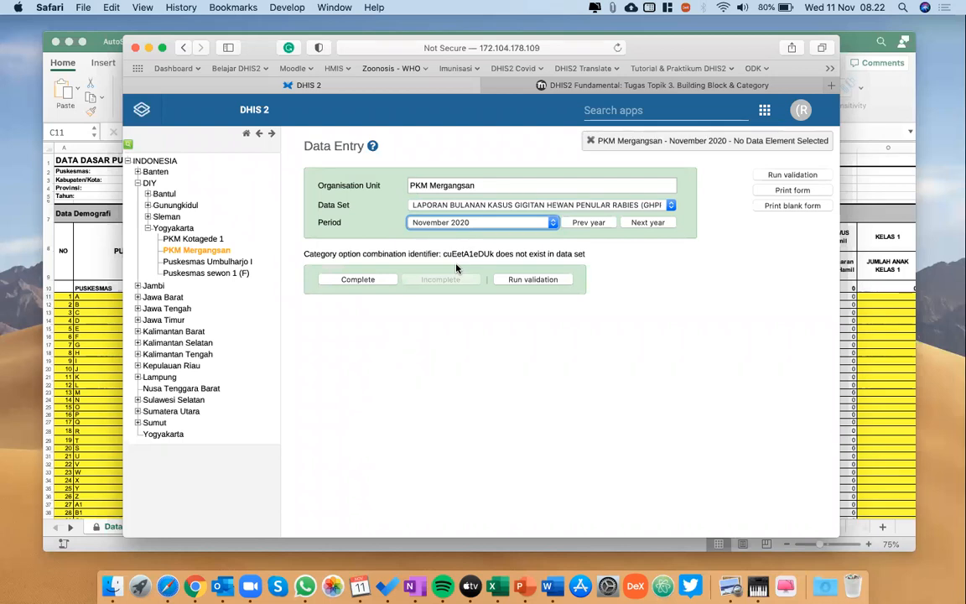
Open the Maintenance app and bring up the data set management list.
left_click(611, 114)
type("main")
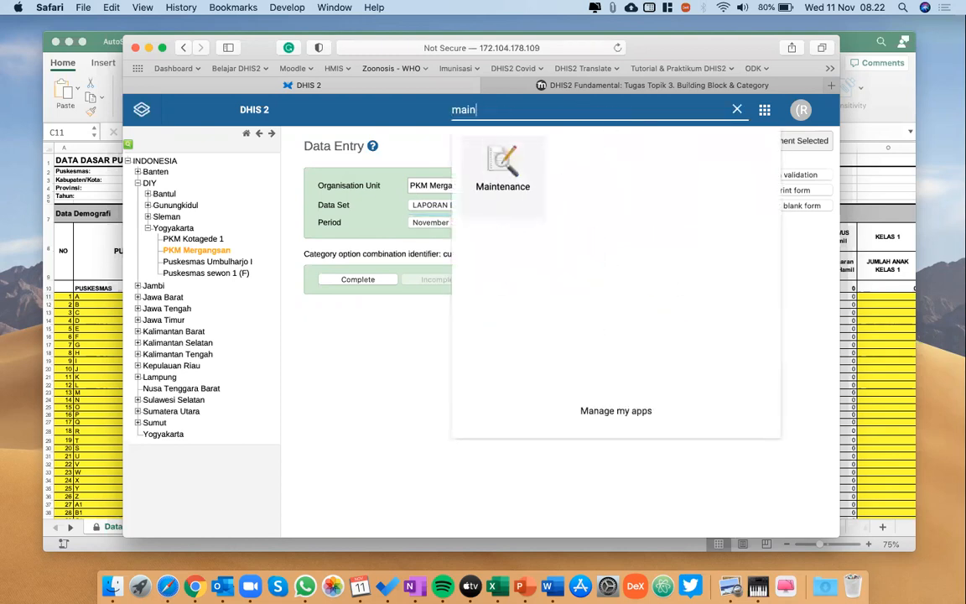
left_click(508, 162)
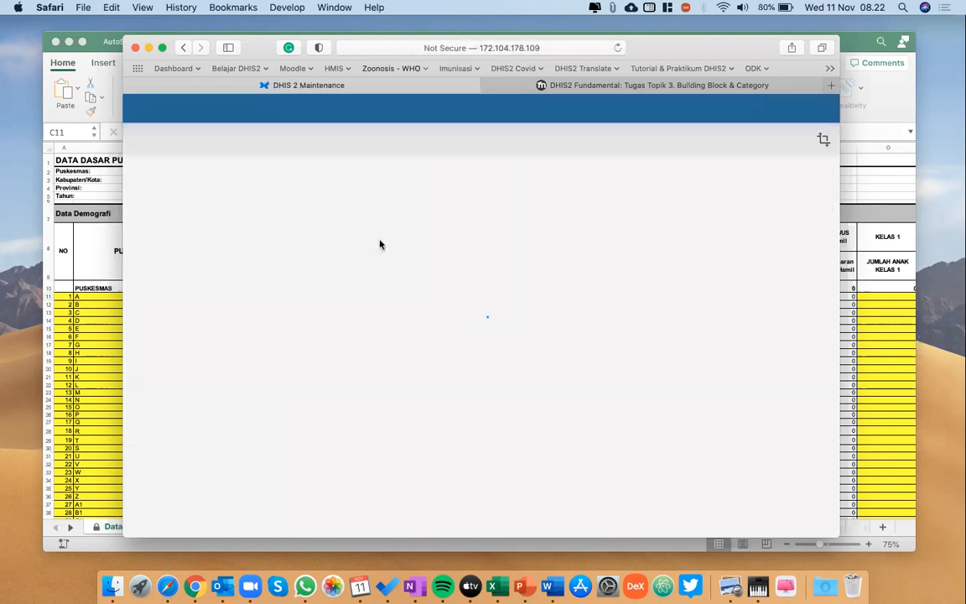
left_click(305, 141)
left_click(360, 145)
left_click(198, 185)
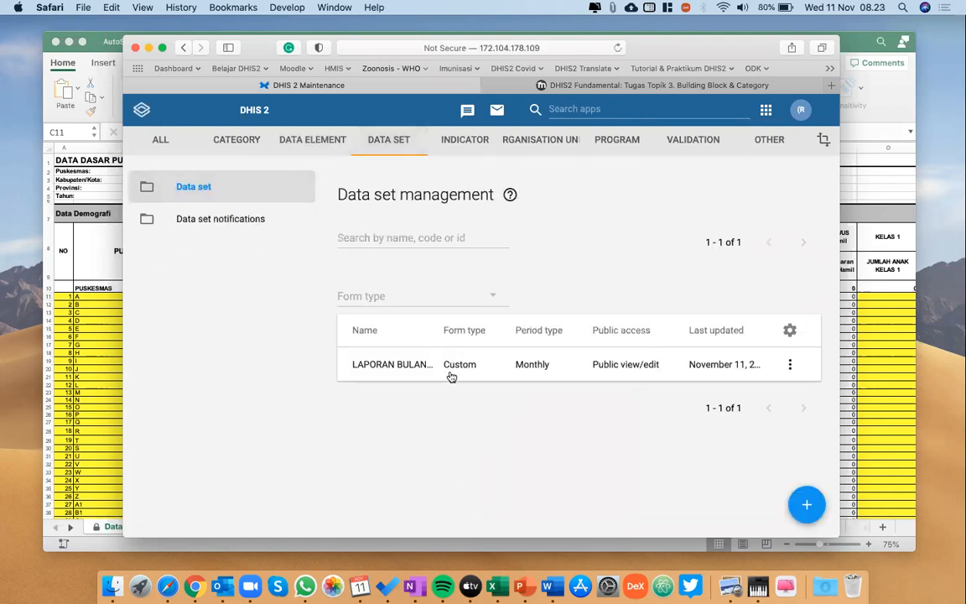
Review the data elements assigned to the LAPORAN BULANAN GHPR data set and return to the data set list.
left_click(451, 375)
scroll(450, 375, "down", 15)
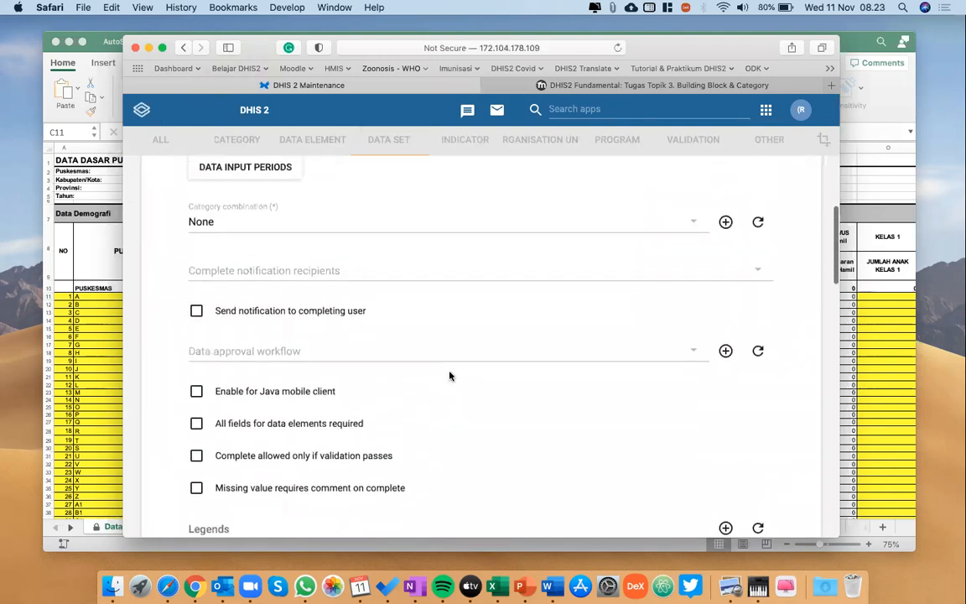
scroll(450, 375, "down", 10)
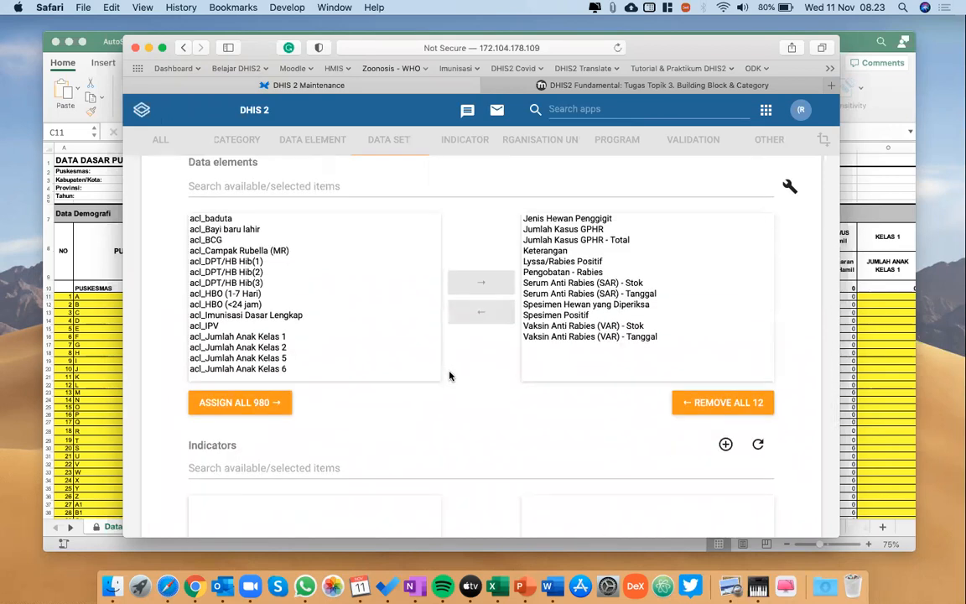
left_click(183, 48)
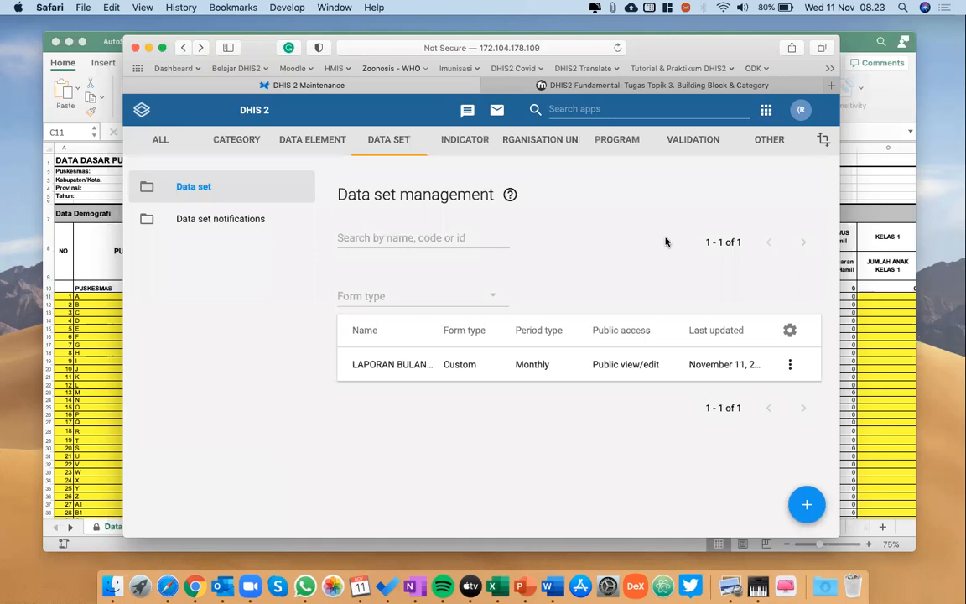
Open dhis.zoonosis.id in a new browser tab from the Zoonosis - WHO bookmarks and sign in with the saved username and password.
left_click(831, 85)
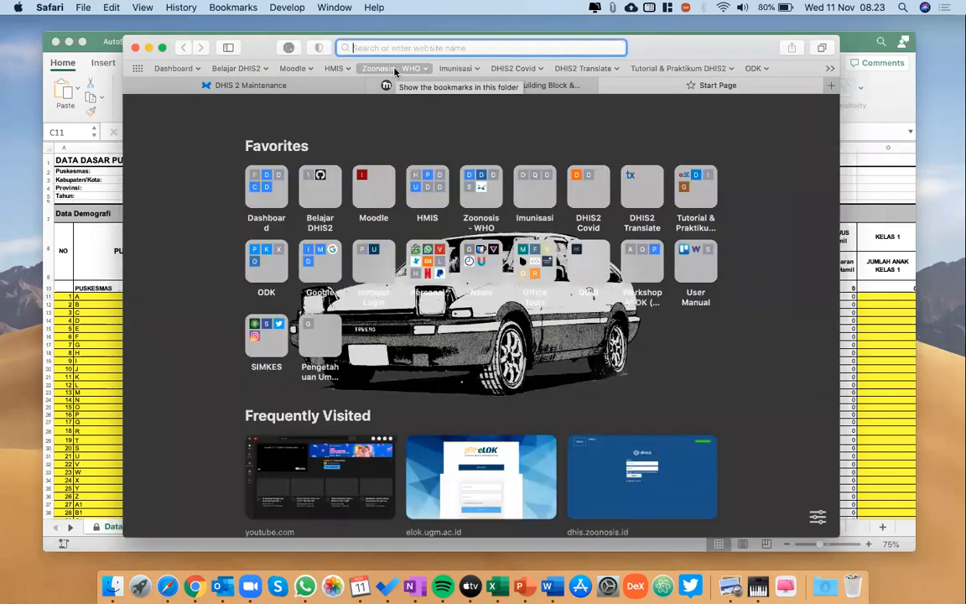
left_click(394, 69)
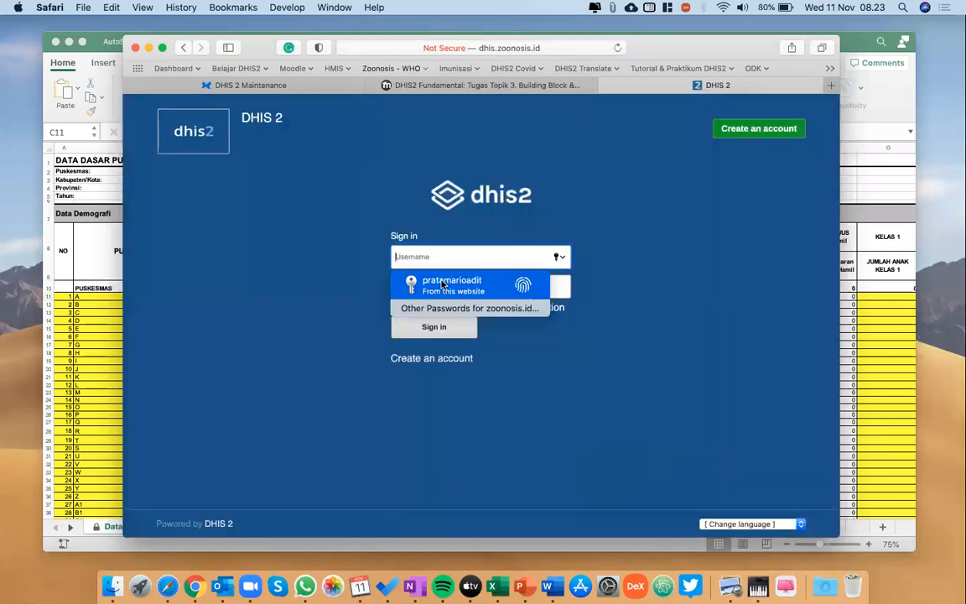
left_click(442, 281)
left_click(429, 330)
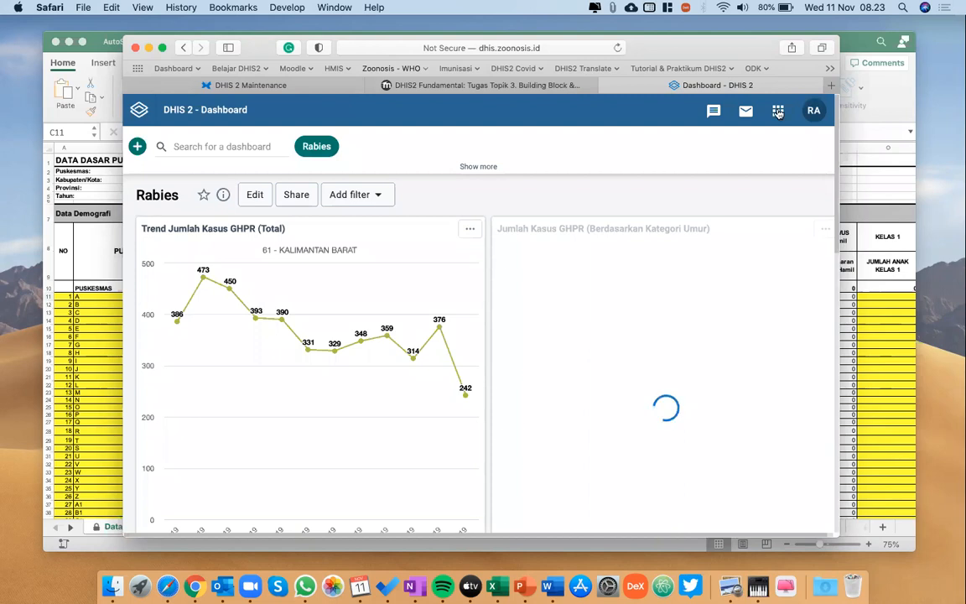
Open Data Entry and expand INDONESIA in the organisation unit tree, looking briefly at the units under 14 - RIAU.
left_click(778, 111)
left_click(778, 111)
left_click(779, 112)
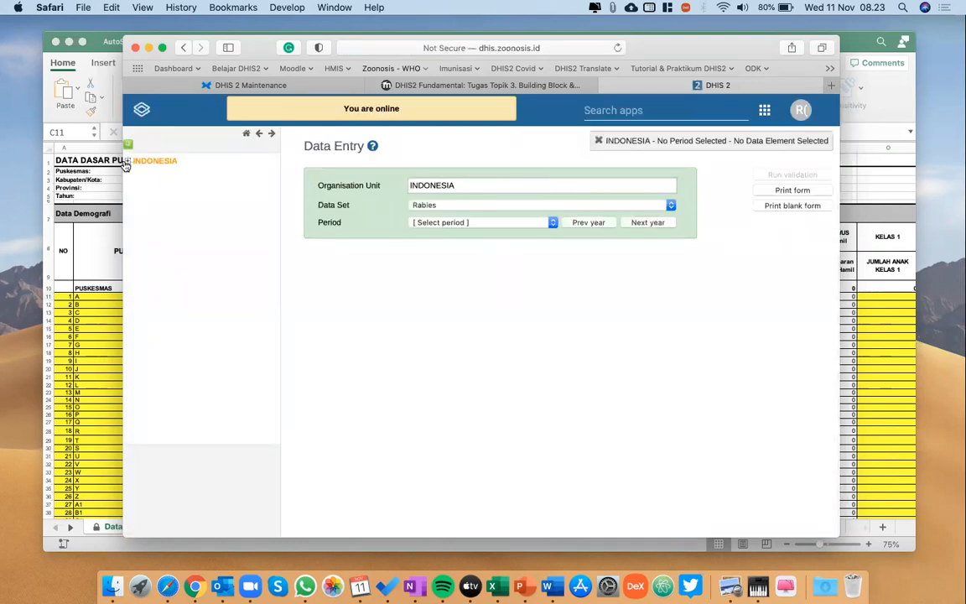
left_click(126, 163)
left_click(138, 206)
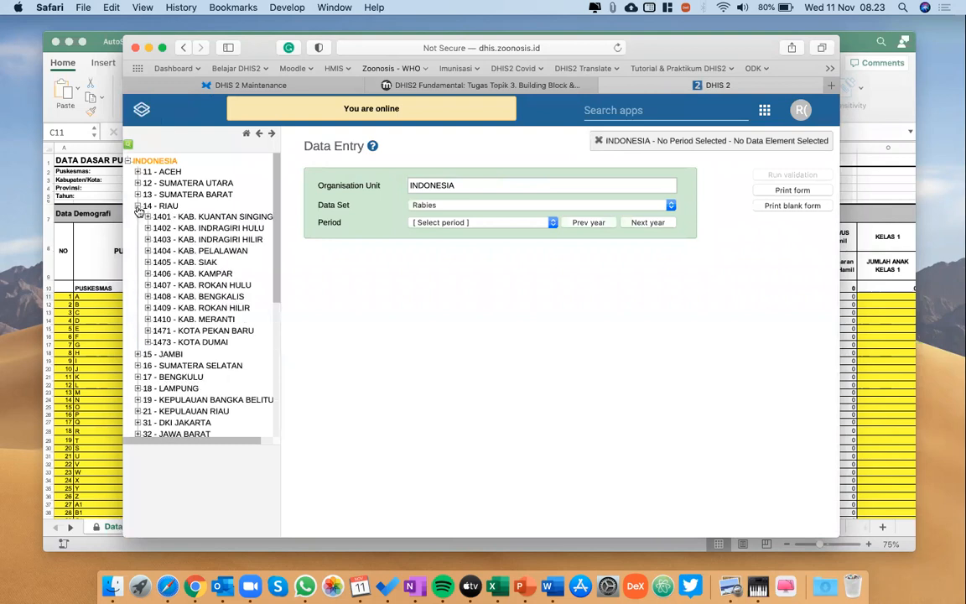
left_click(137, 206)
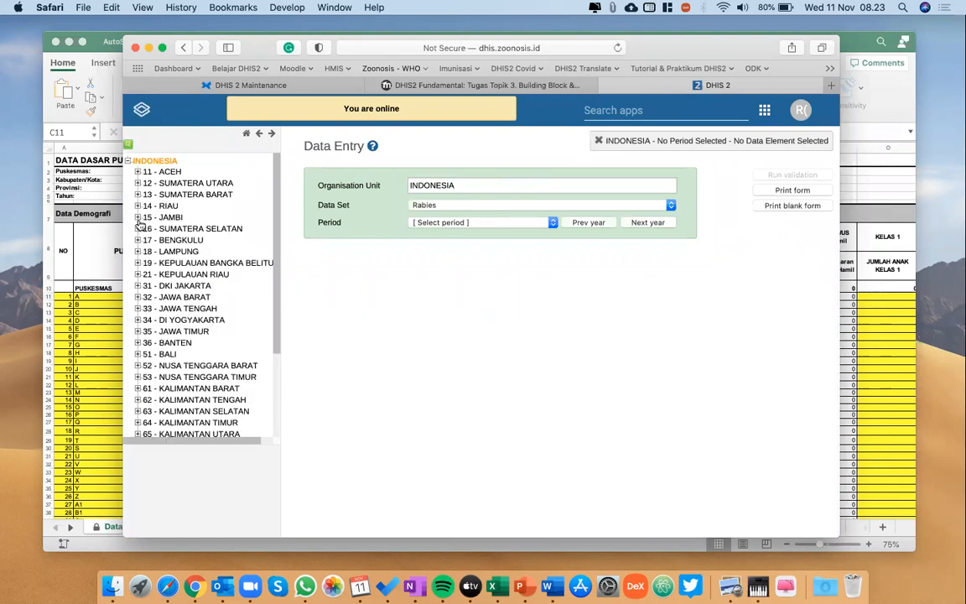
Select PKM GALUR I under DI YOGYAKARTA, KAB. KULON PROGO, and check which data sets it offers.
left_click(138, 321)
left_click(147, 330)
left_click(191, 342)
left_click(481, 205)
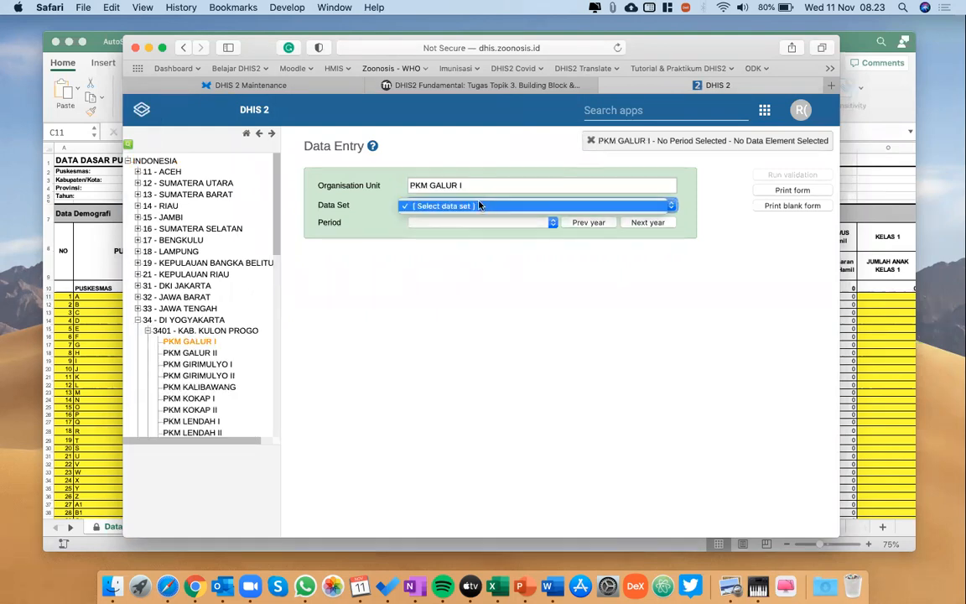
left_click(480, 206)
Select 3401 - KAB. KULON PROGO as the organisation unit with the Rabies data set and October 2020 as the period.
left_click(200, 330)
left_click(455, 205)
left_click(457, 205)
left_click(485, 222)
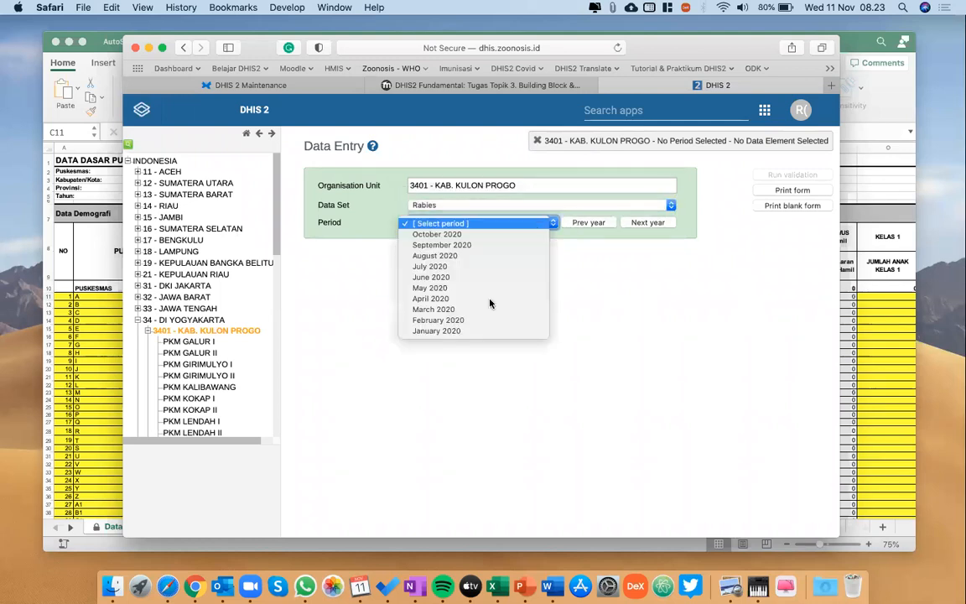
left_click(422, 212)
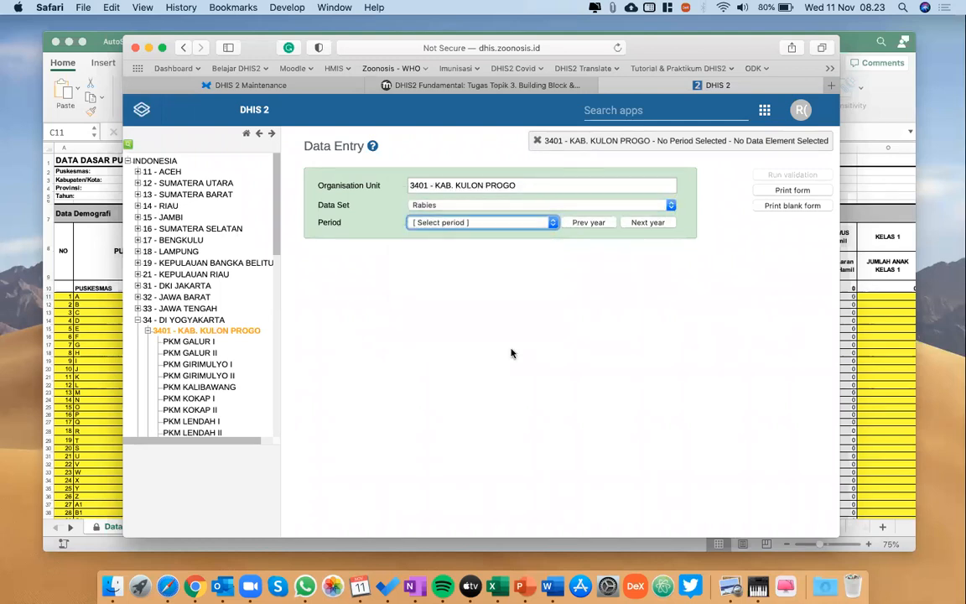
Examine the age group columns of the Jumlah Kasus GPHR section in the Rabies entry form.
scroll(513, 353, "down", 4)
scroll(512, 353, "up", 3)
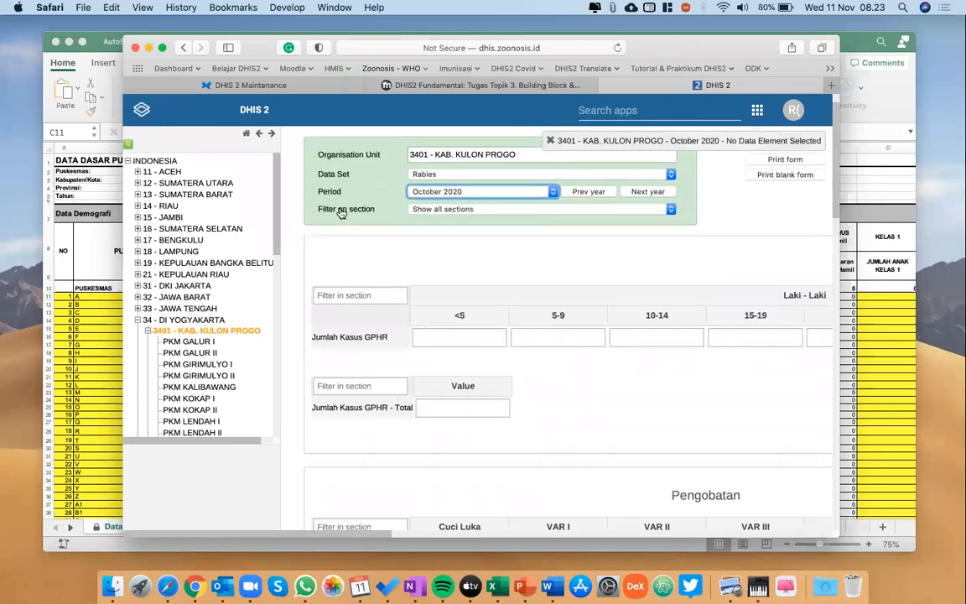
scroll(572, 276, "right", 4)
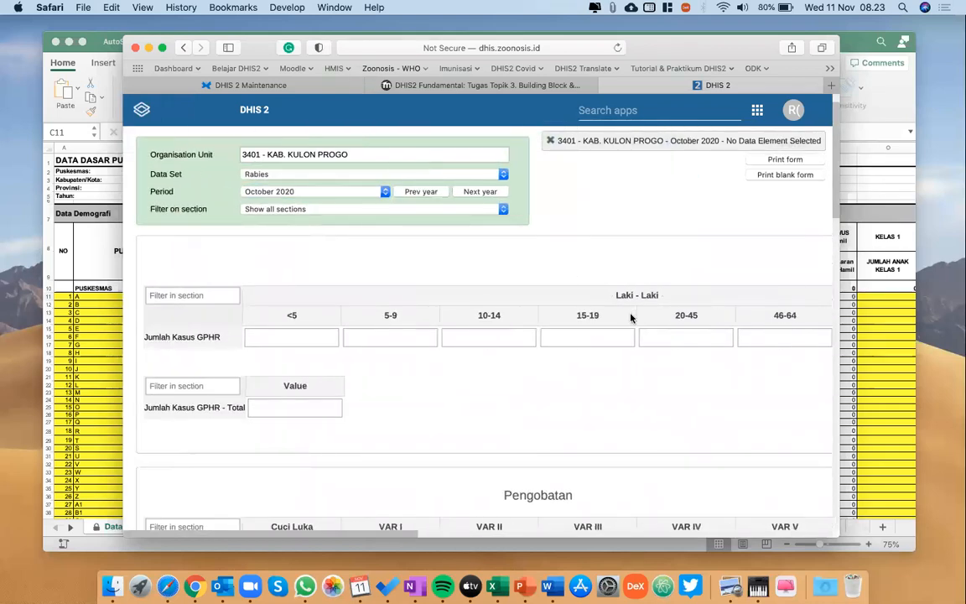
scroll(631, 317, "right", 10)
scroll(630, 317, "down", 3)
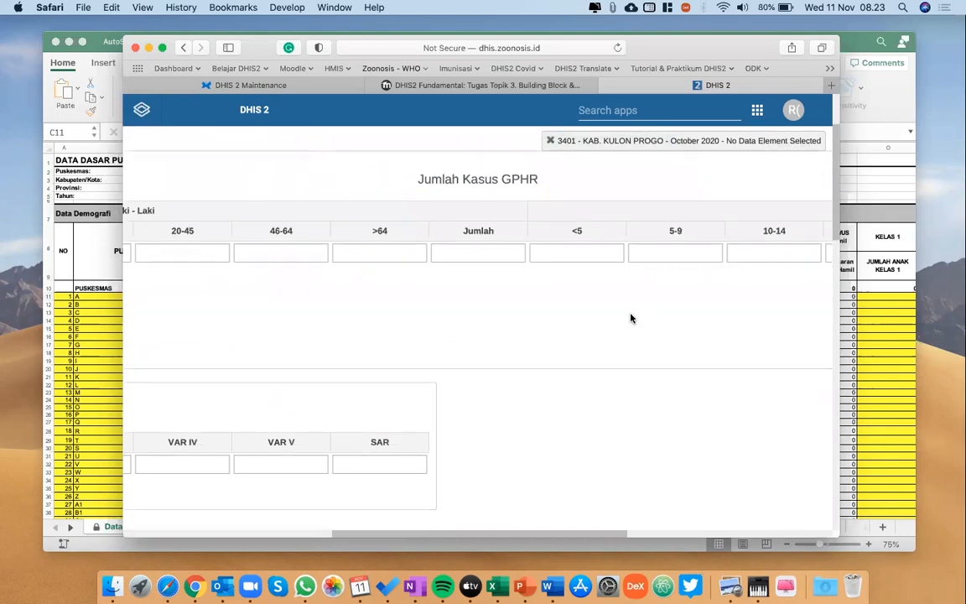
scroll(631, 317, "left", 5)
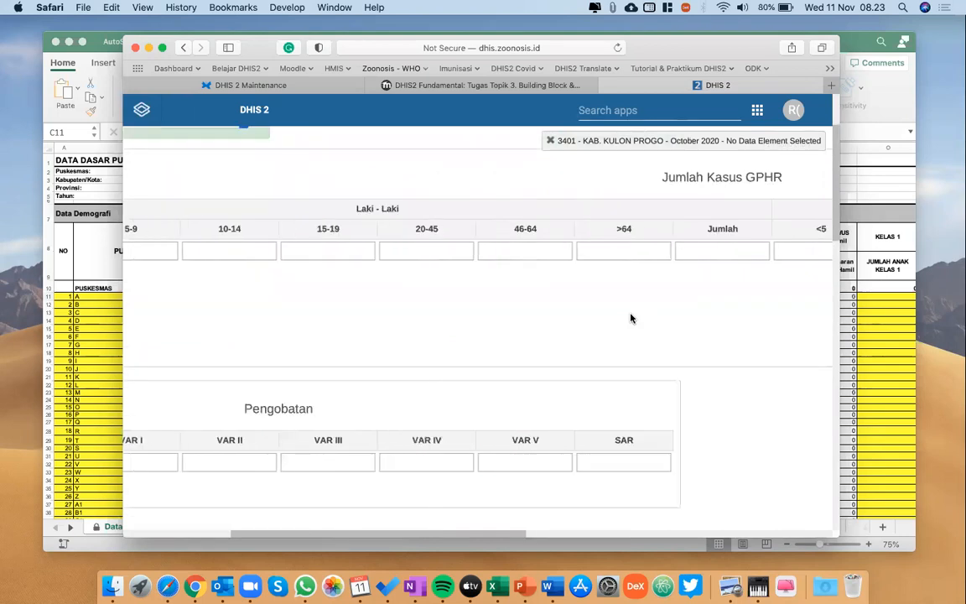
scroll(631, 318, "left", 5)
scroll(631, 318, "up", 2)
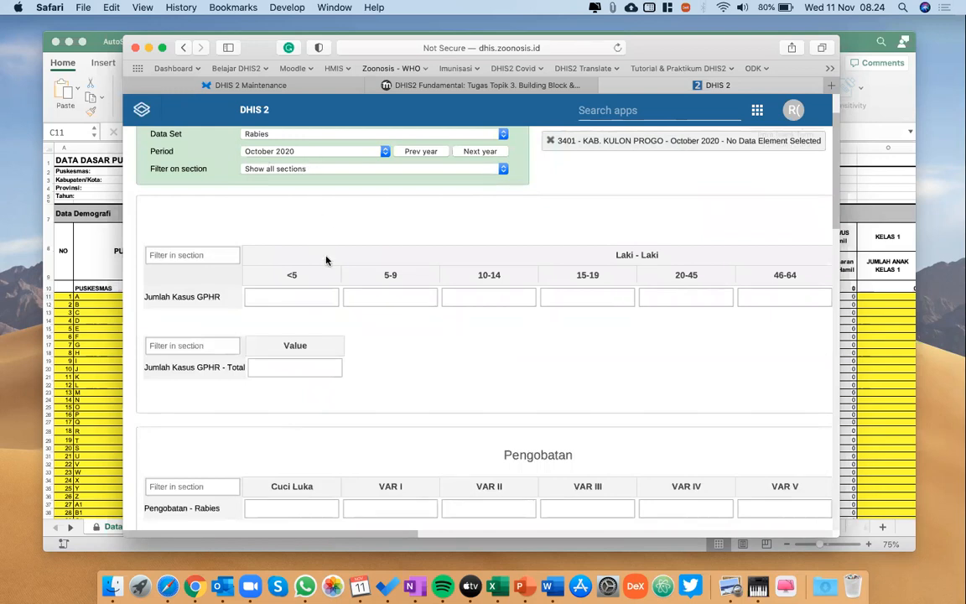
Return to Data Entry by way of the dashboard and reopen the Rabies form of KAB. KULON PROGO for October 2020.
left_click(182, 48)
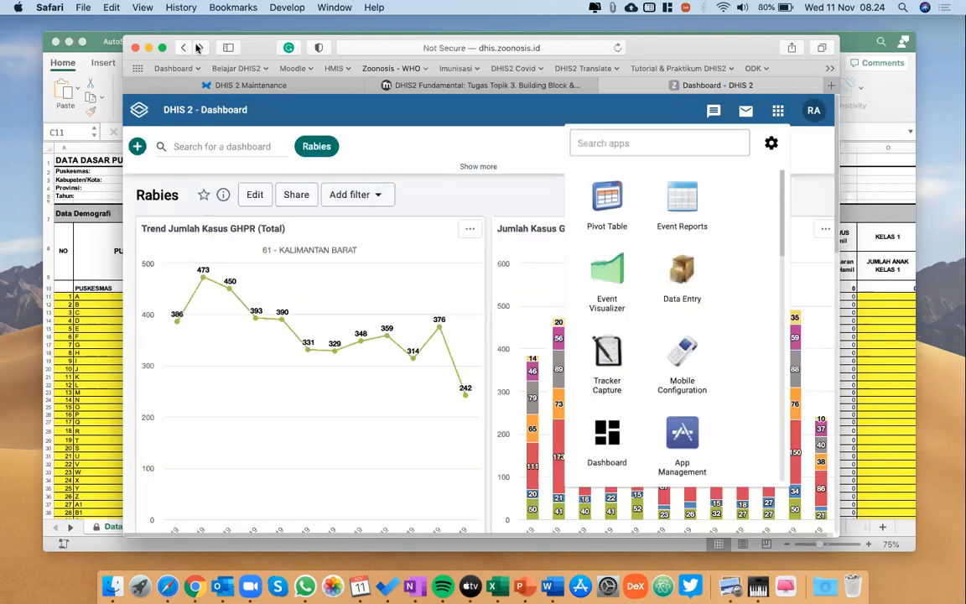
left_click(199, 48)
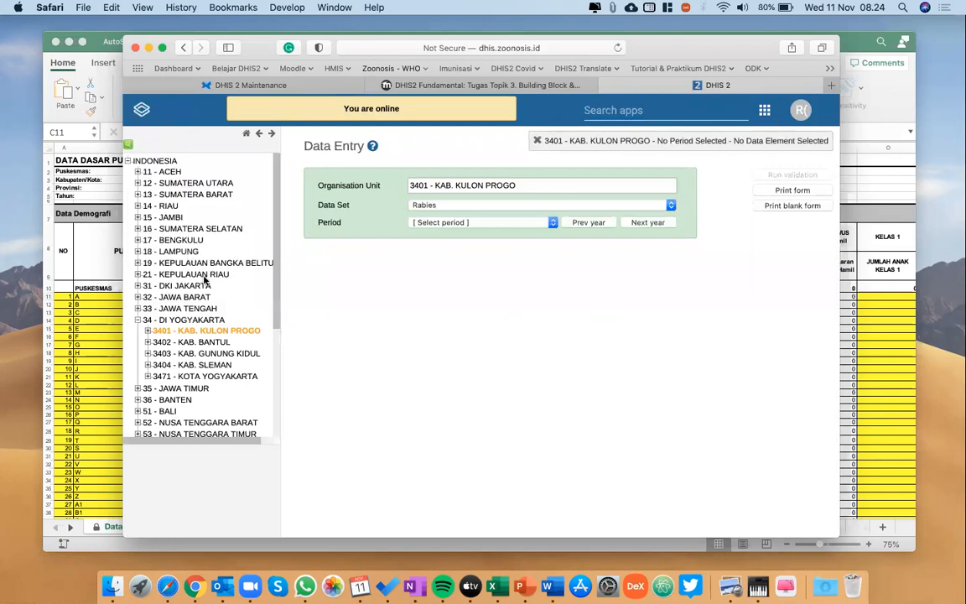
left_click(149, 331)
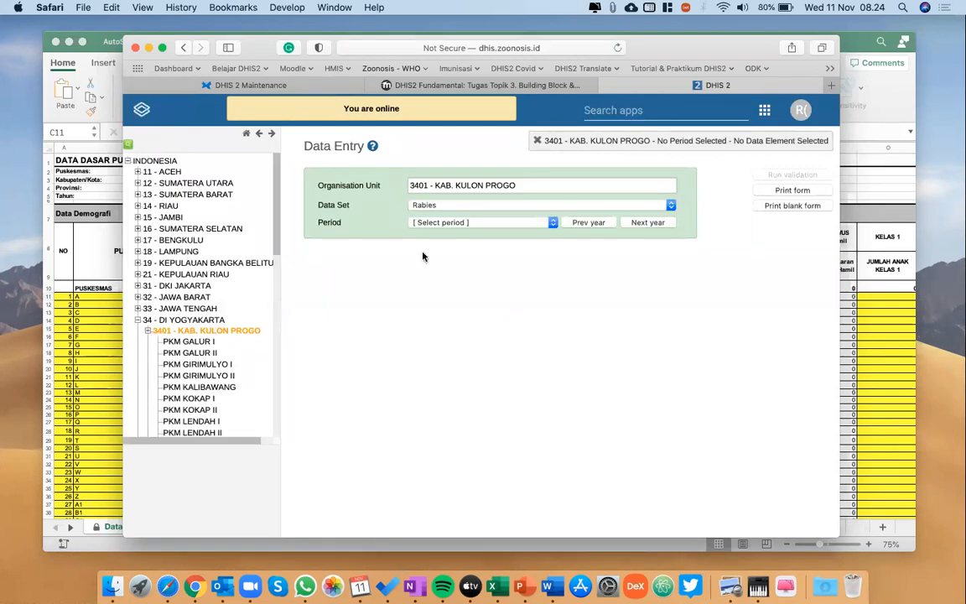
left_click(459, 224)
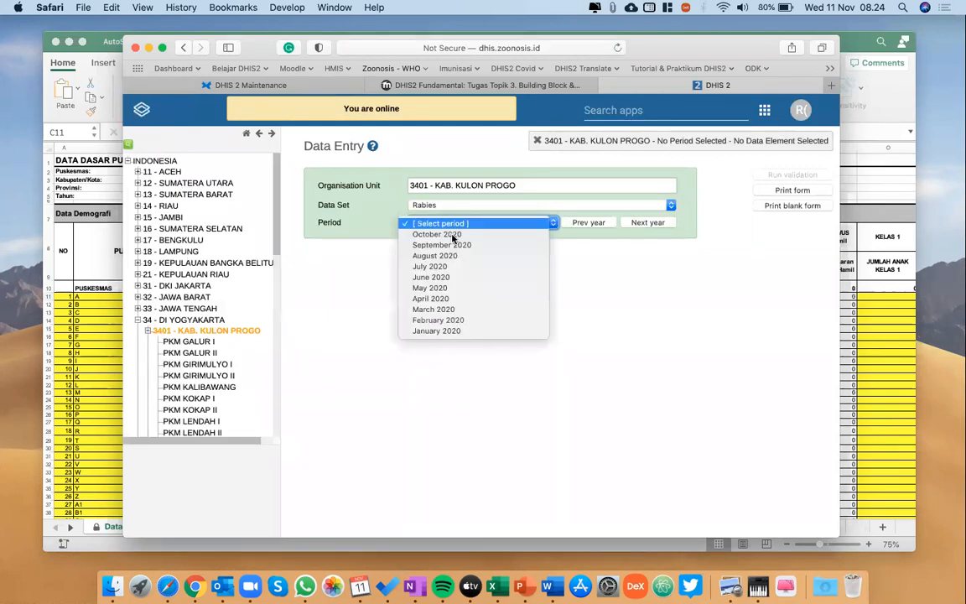
left_click(453, 236)
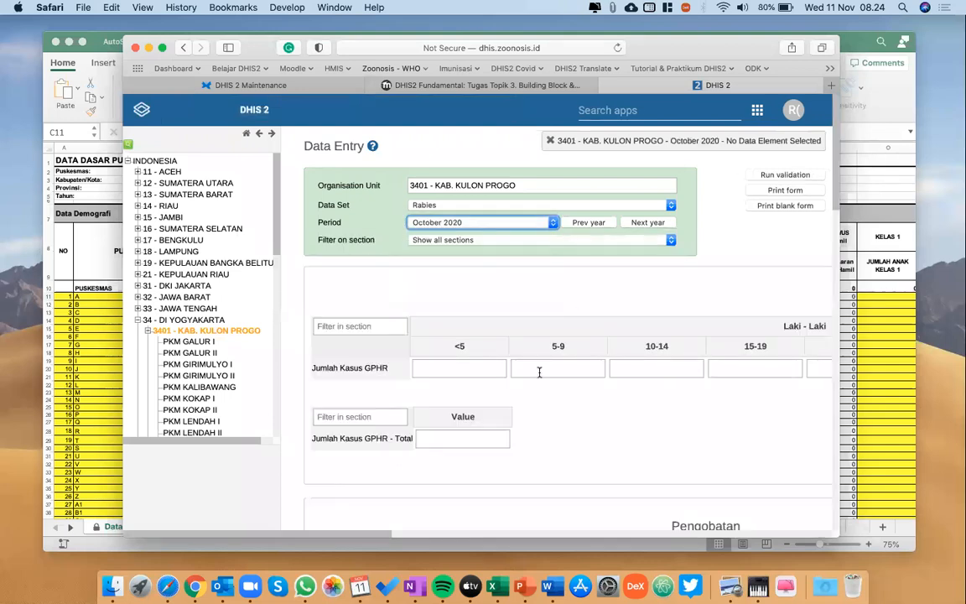
Hide the organisation unit tree and examine the layout of the form's Jumlah Kasus GPHR and Pengobatan sections.
left_click(259, 133)
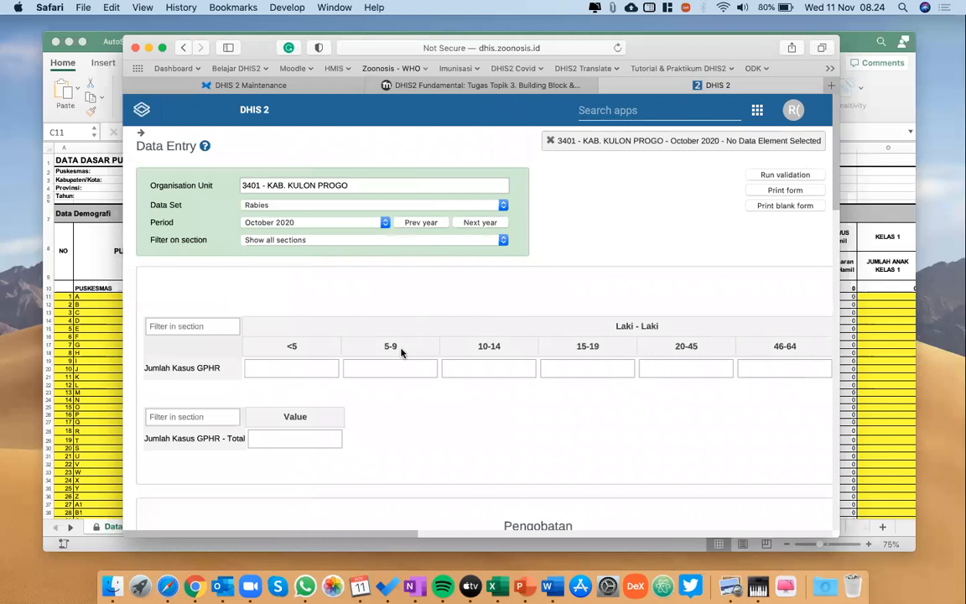
scroll(401, 352, "down", 2)
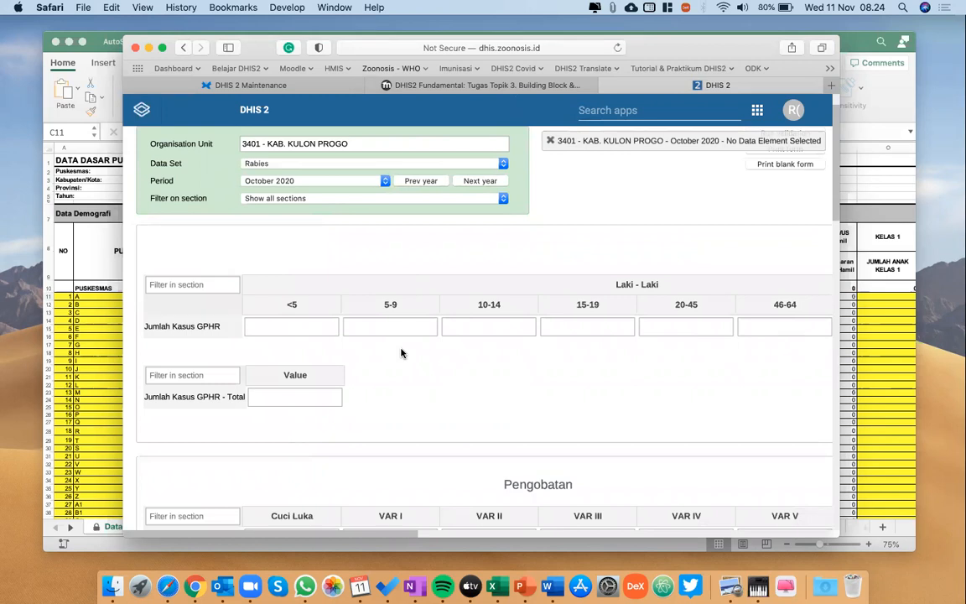
scroll(401, 353, "down", 2)
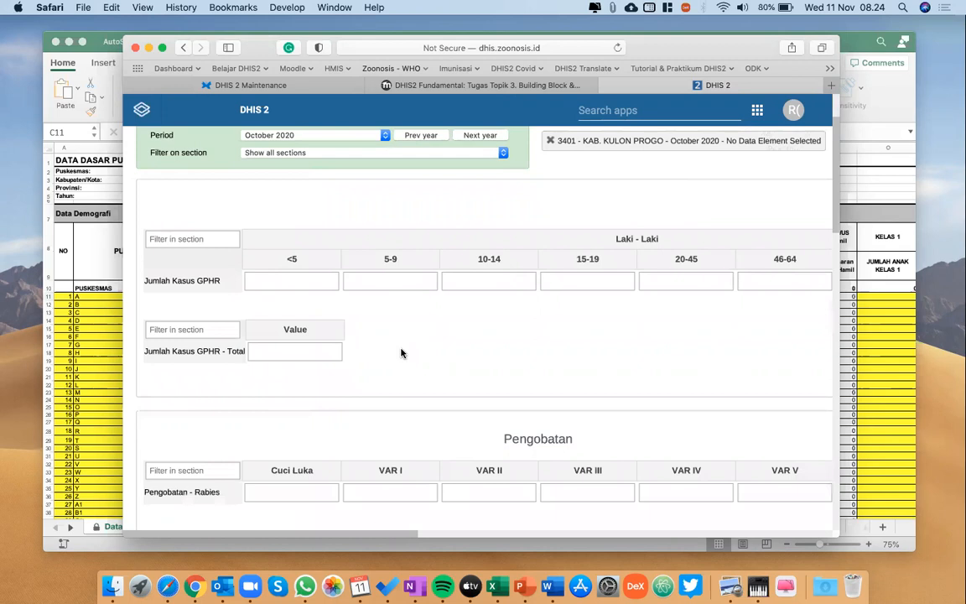
scroll(401, 353, "down", 1)
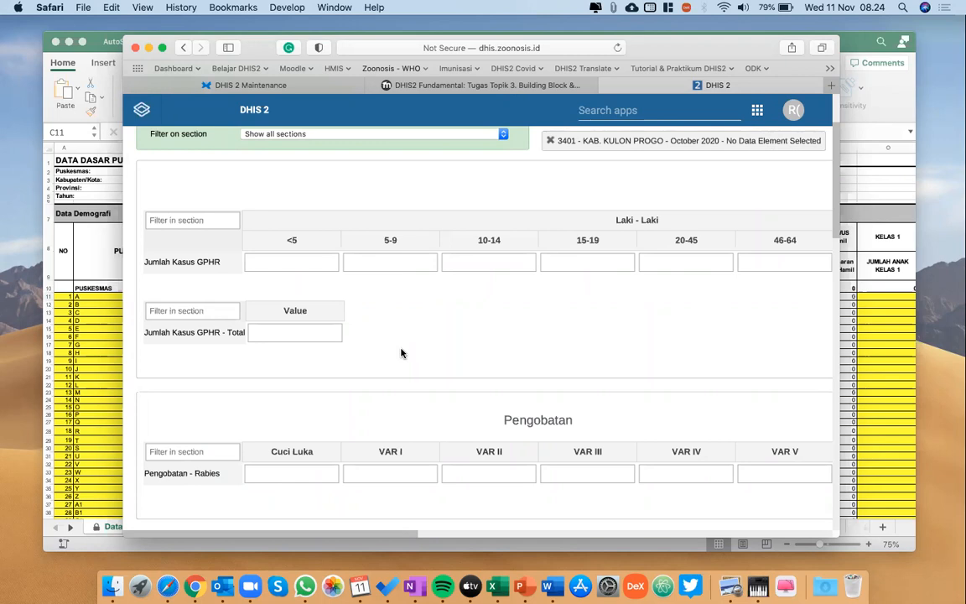
scroll(401, 353, "down", 1)
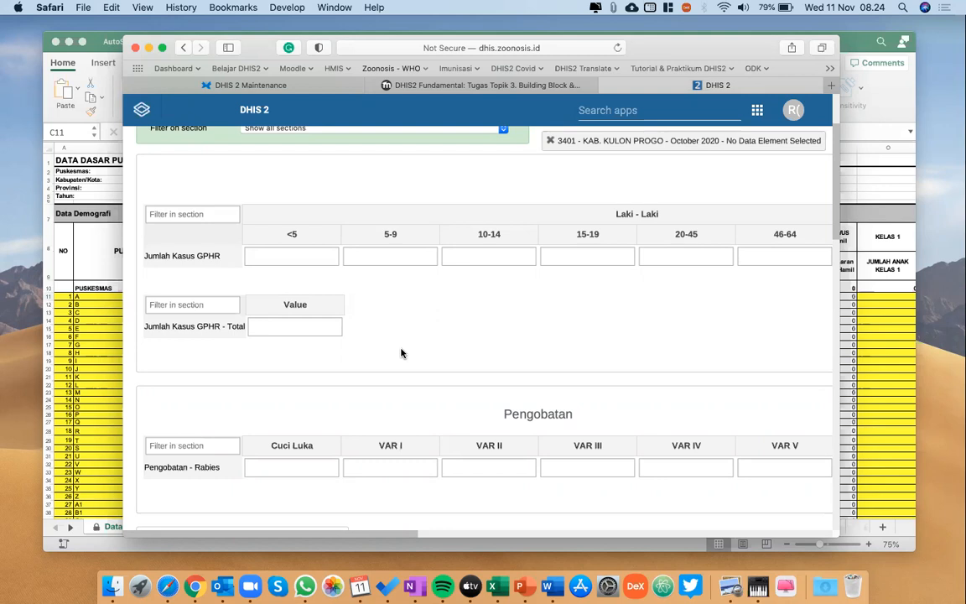
scroll(401, 353, "up", 4)
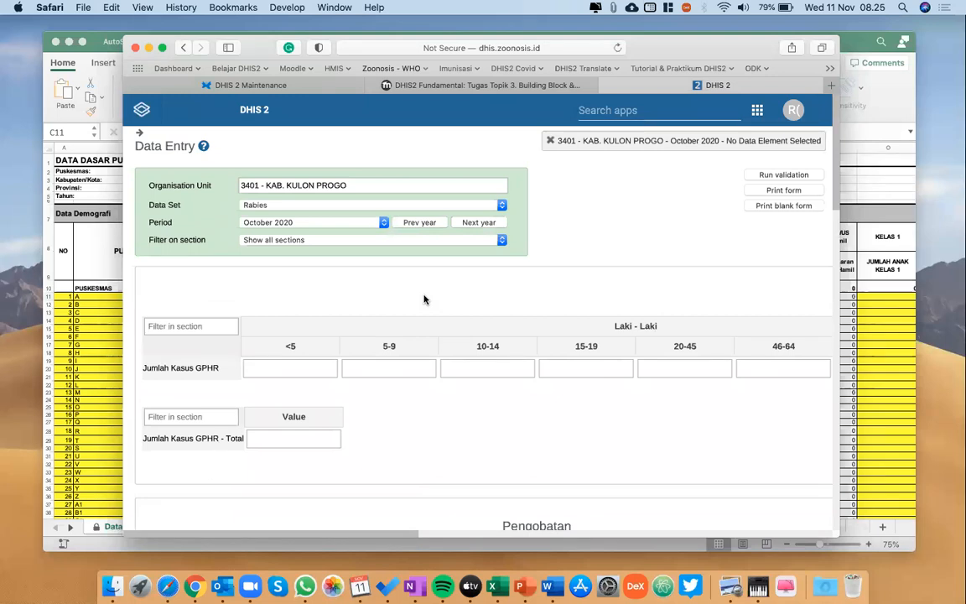
scroll(424, 299, "down", 1)
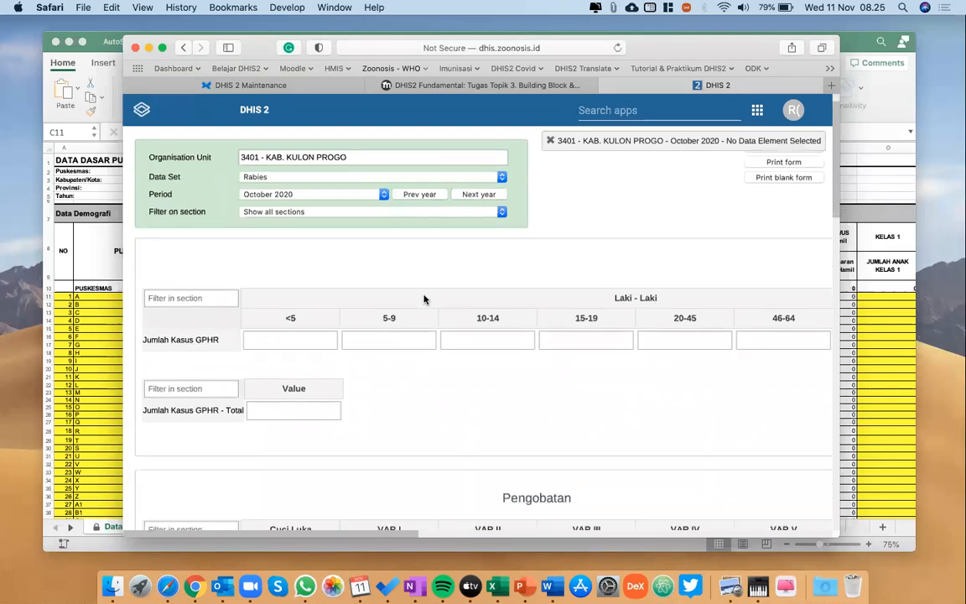
scroll(423, 299, "down", 1)
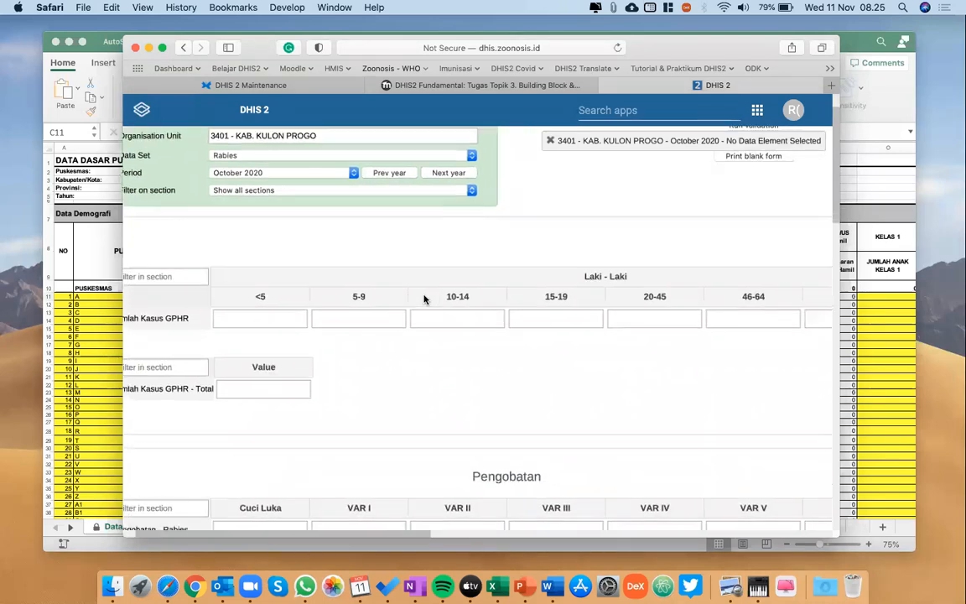
scroll(424, 300, "right", 5)
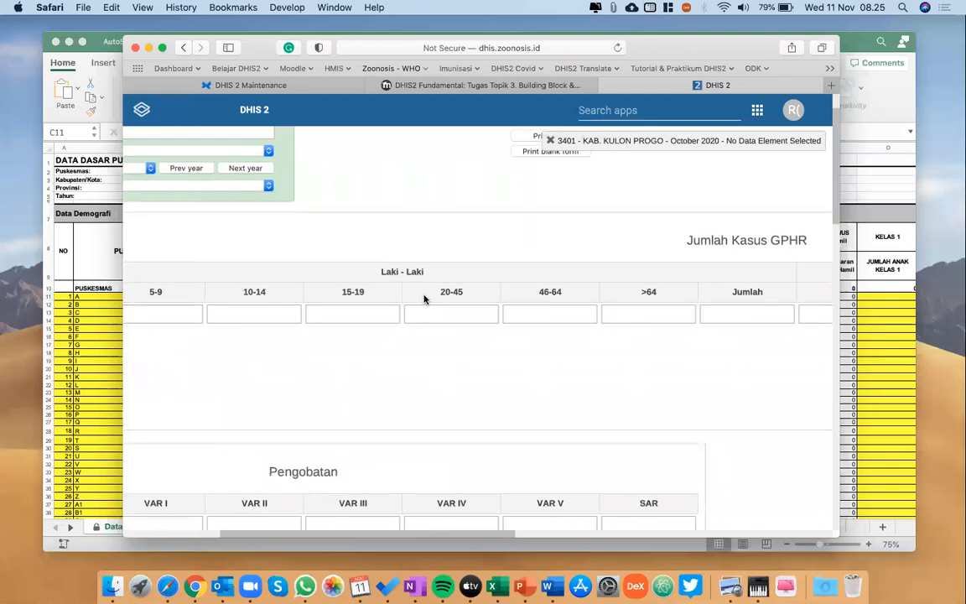
scroll(423, 300, "left", 5)
scroll(423, 300, "down", 1)
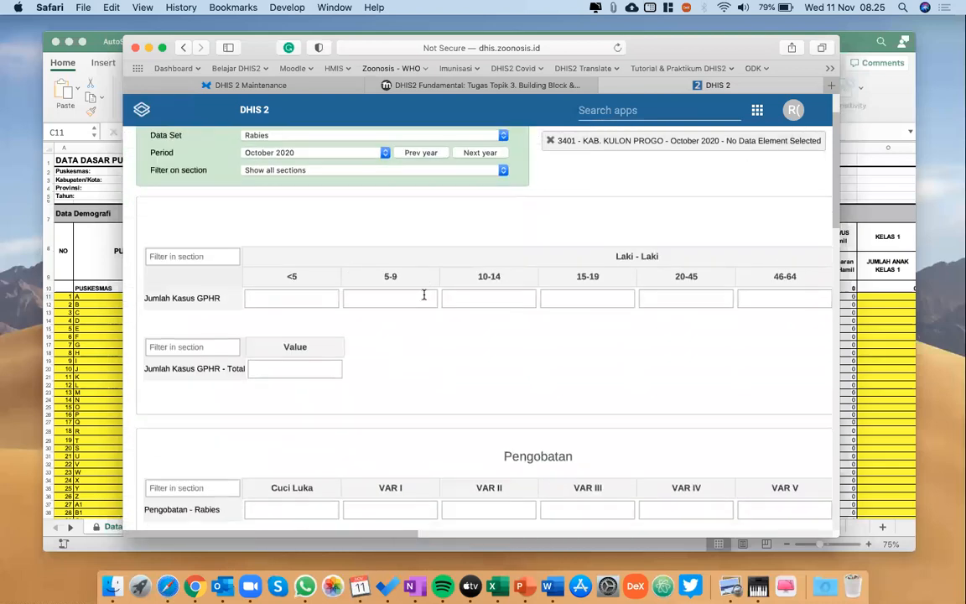
Examine the Jumlah Kasus GPHR, Pengobatan and Lyssa/Rabies Positif sections of the Rabies entry form.
scroll(457, 310, "down", 5)
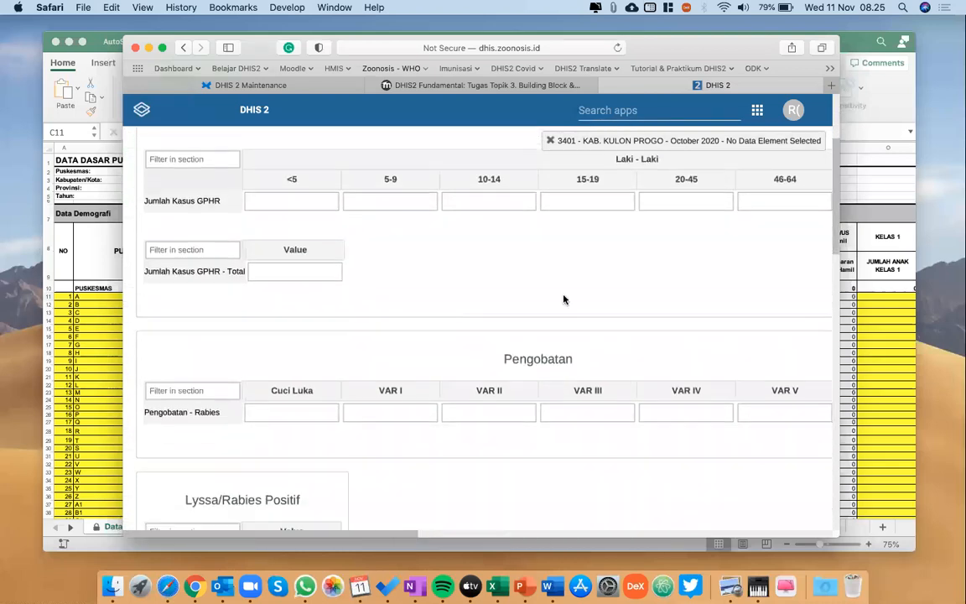
scroll(564, 300, "down", 4)
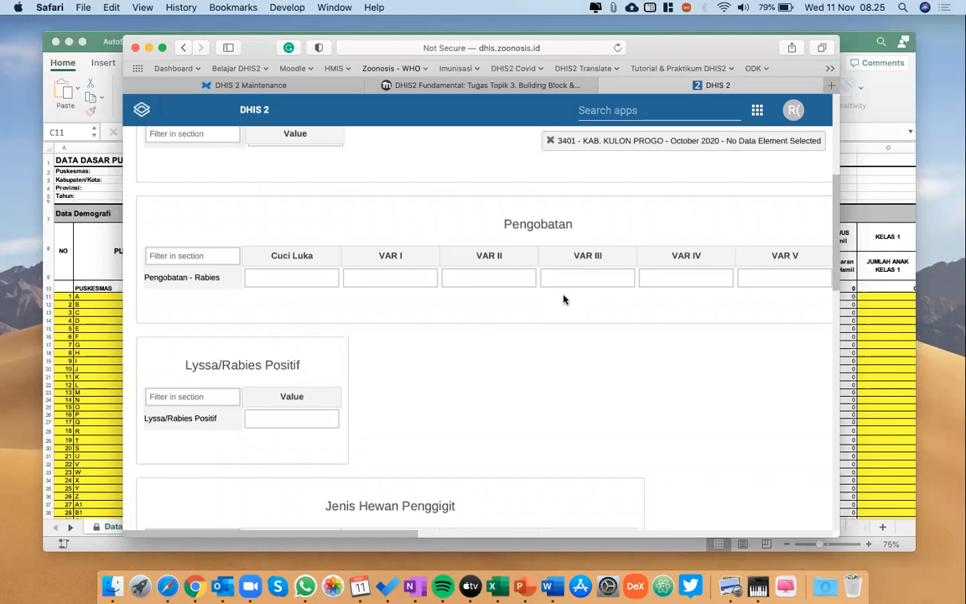
scroll(564, 300, "up", 10)
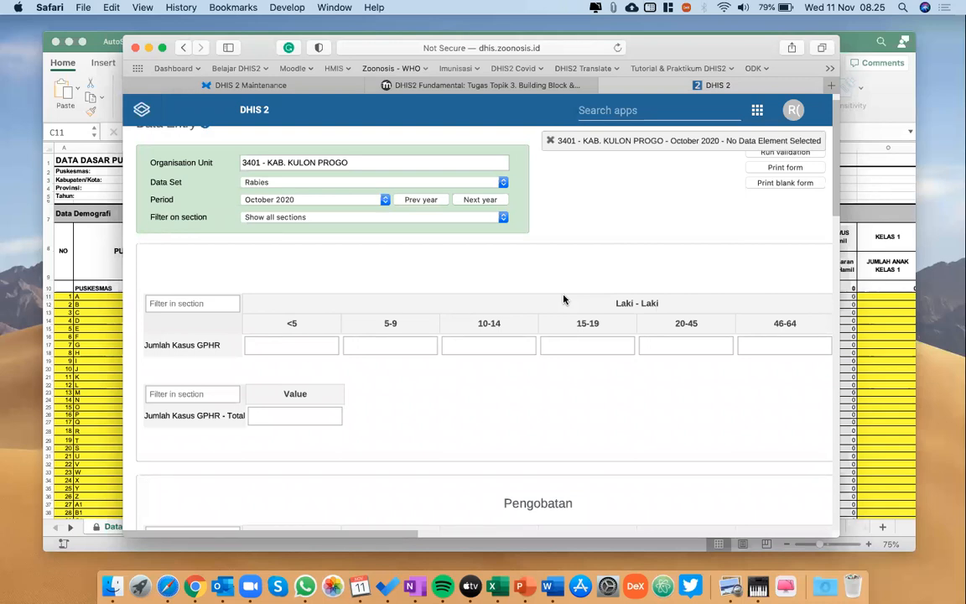
scroll(563, 300, "down", 3)
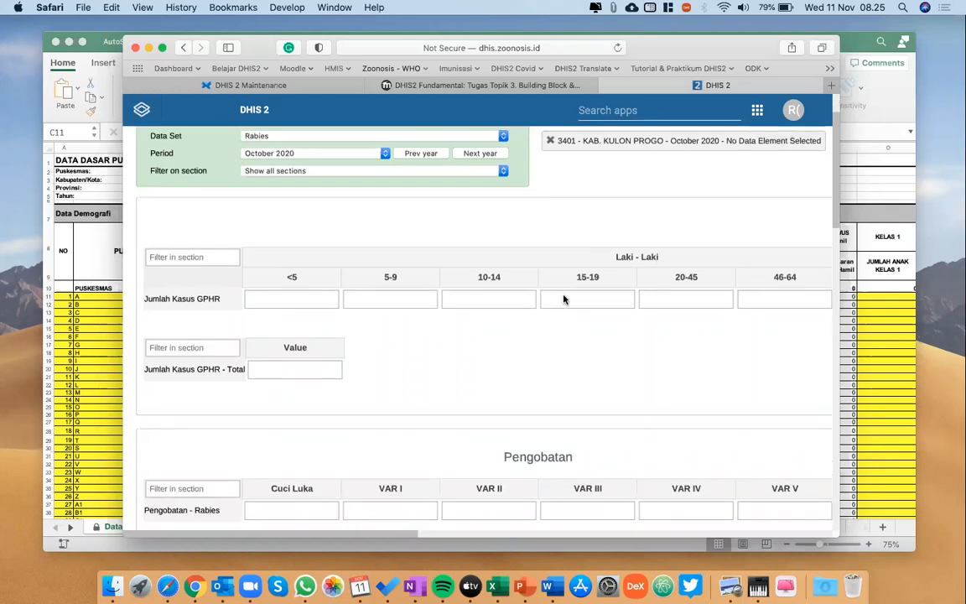
scroll(564, 299, "up", 3)
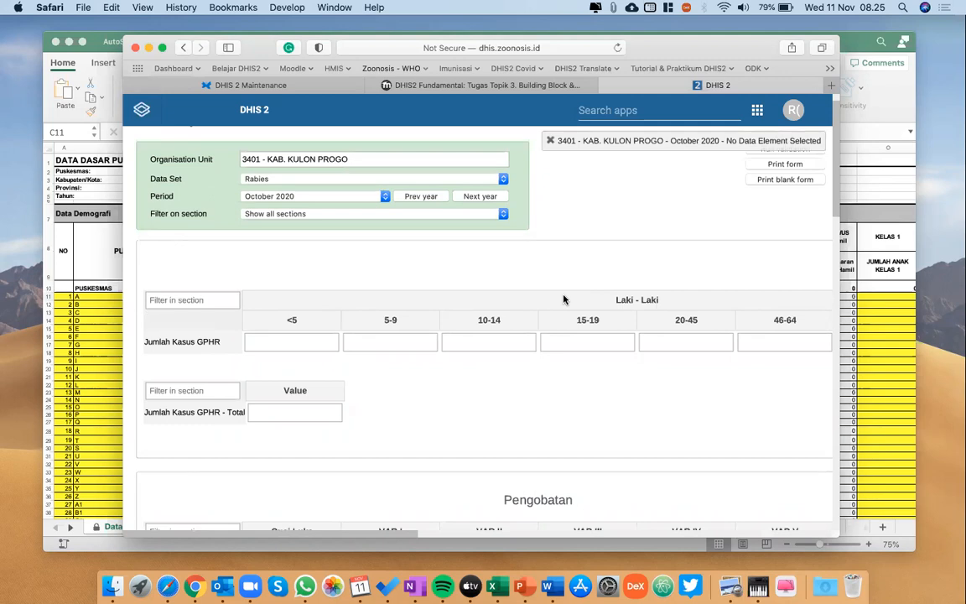
scroll(564, 299, "down", 4)
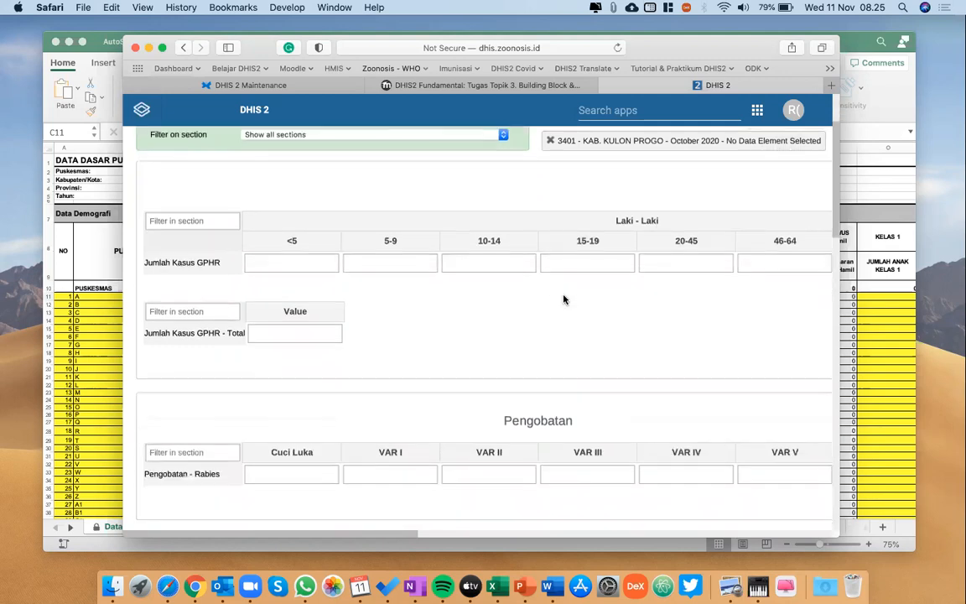
scroll(564, 299, "down", 4)
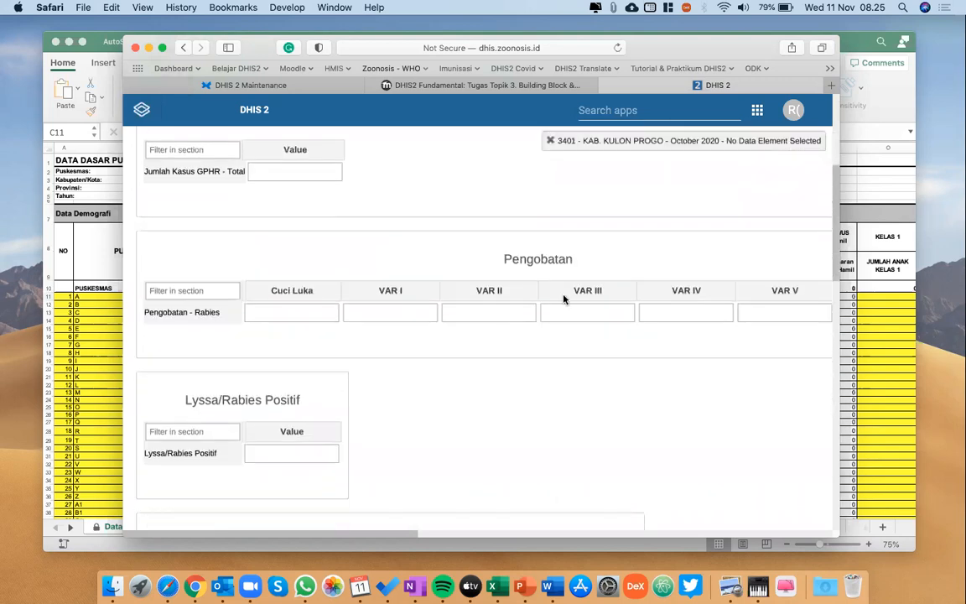
scroll(563, 300, "up", 9)
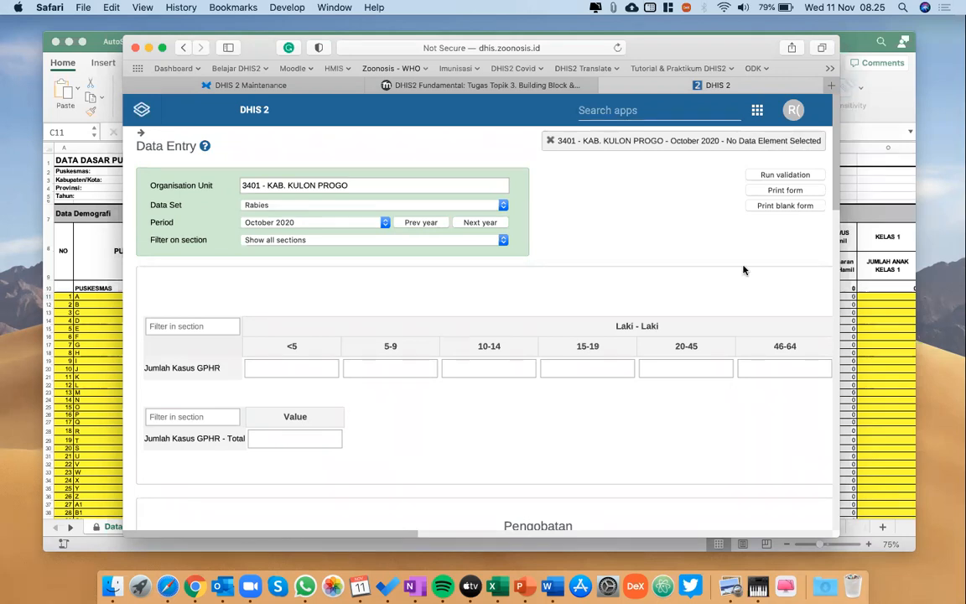
Switch to the Dummy Table Data Imunisasi workbook and examine the Baduta, Sasaran WUS and Bayi Baru Lahir columns of Data Dasar.
key("super+Tab")
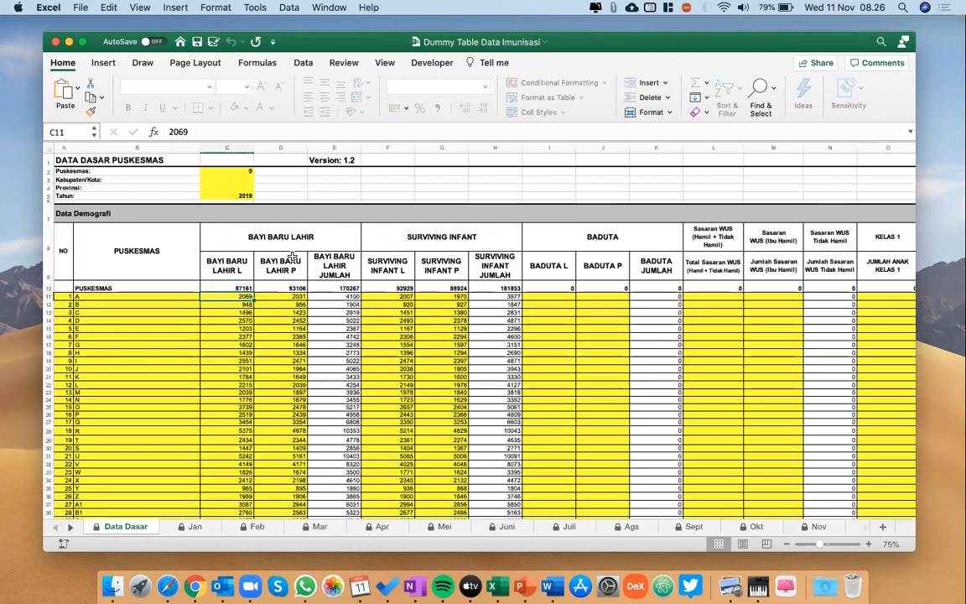
double_click(558, 292)
left_click(558, 292)
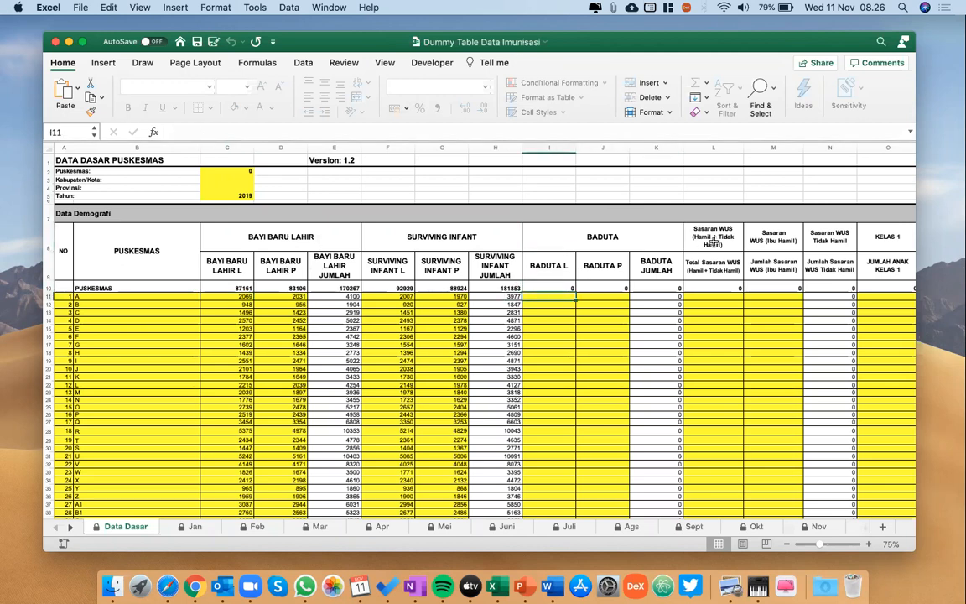
left_click(713, 242)
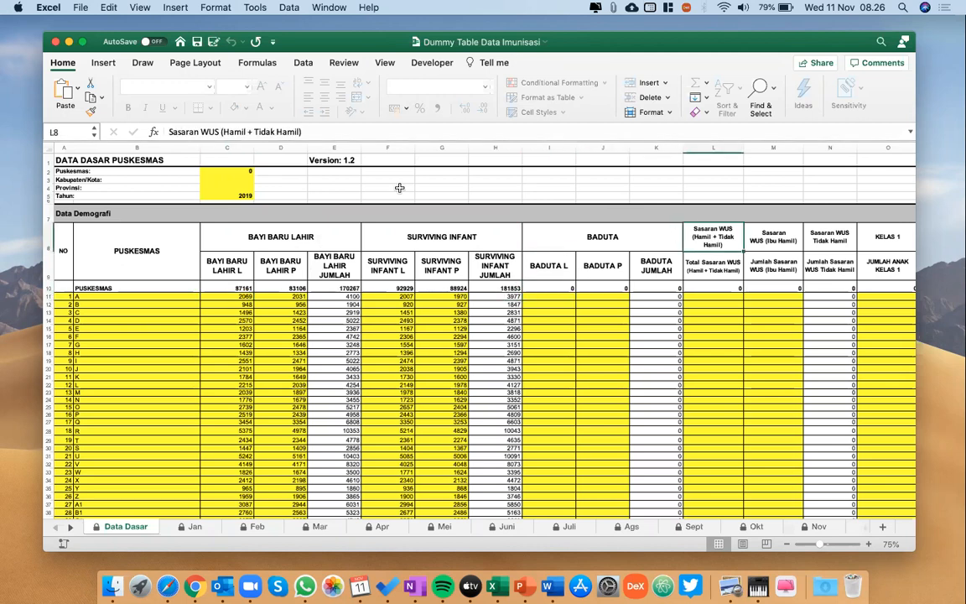
left_click(306, 243)
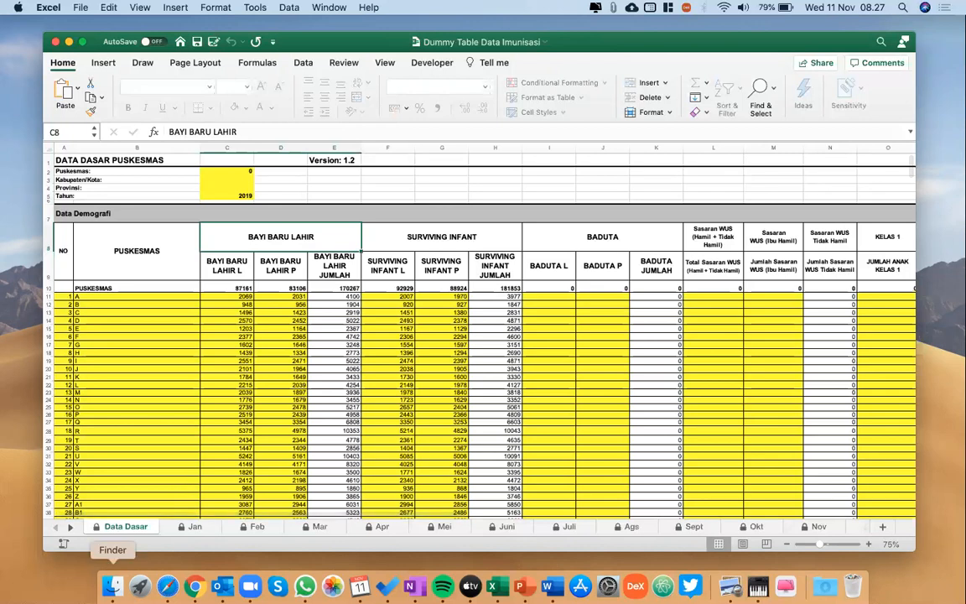
Switch back to Safari and bring up the data set management page of DHIS 2 Maintenance.
left_click(113, 585)
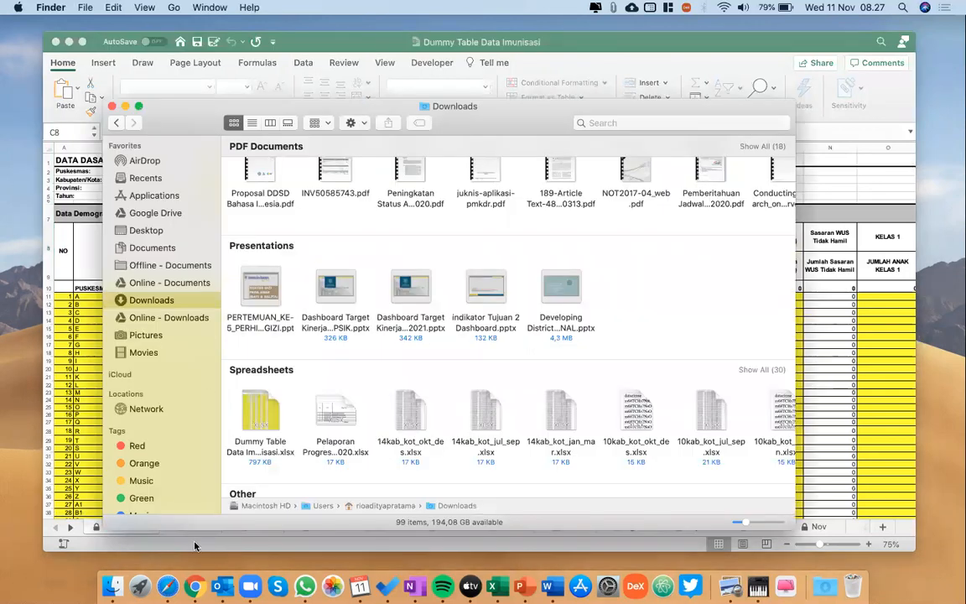
left_click(126, 107)
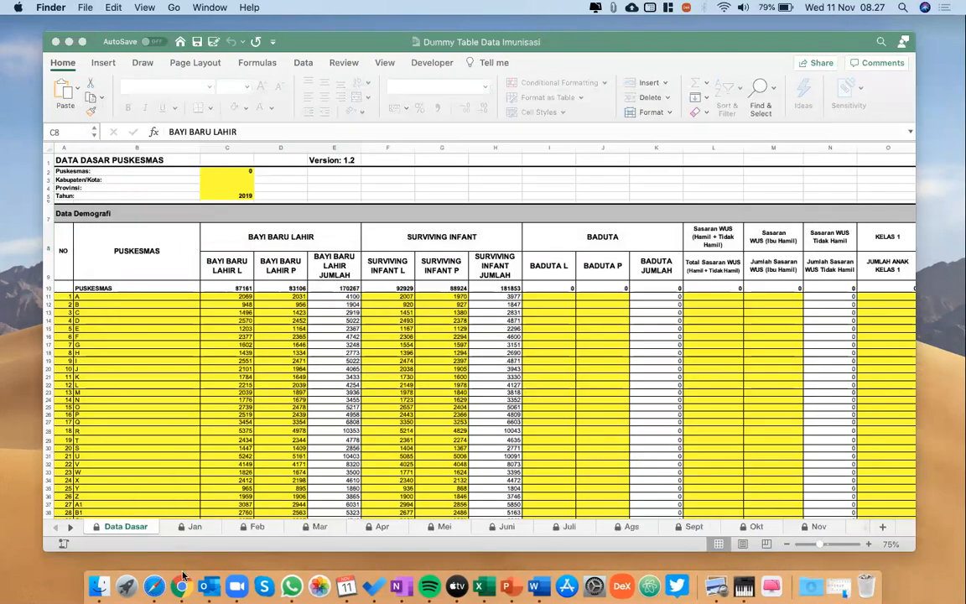
left_click(155, 585)
left_click(275, 86)
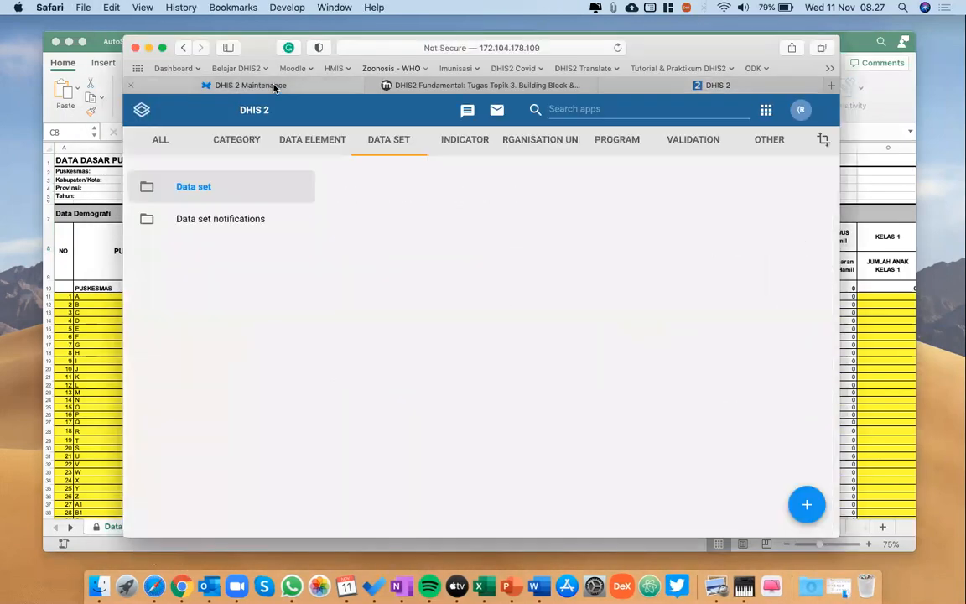
left_click(622, 93)
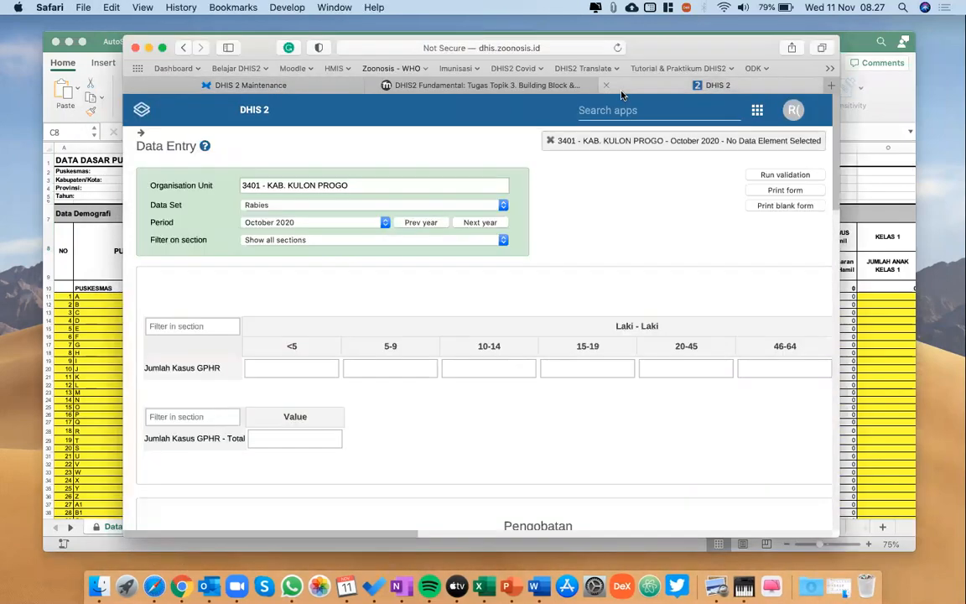
left_click(311, 86)
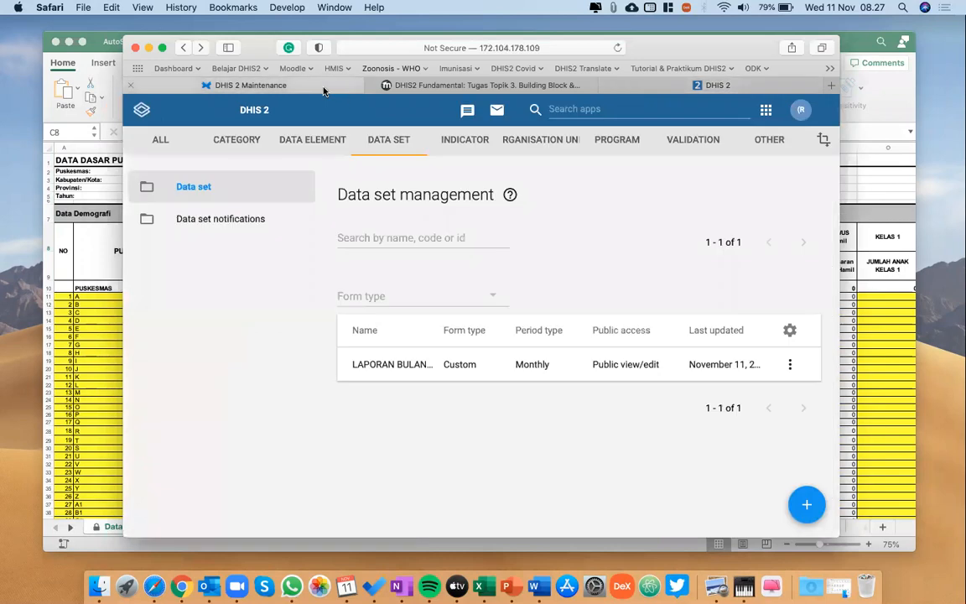
Search the DHIS2 apps for "main" and open the Maintenance app.
left_click(616, 112)
scroll(569, 240, "down", 5)
scroll(569, 241, "up", 5)
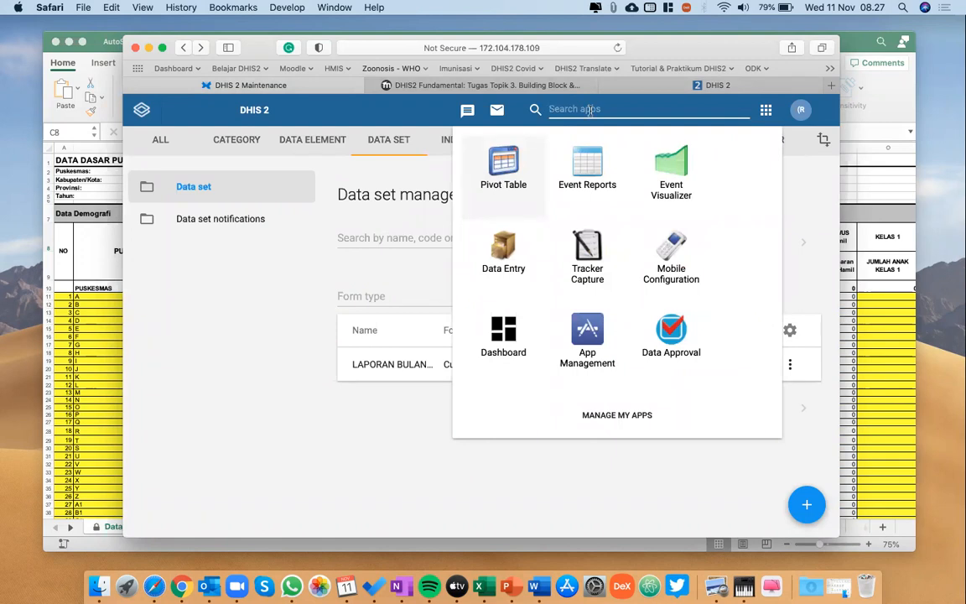
type("main")
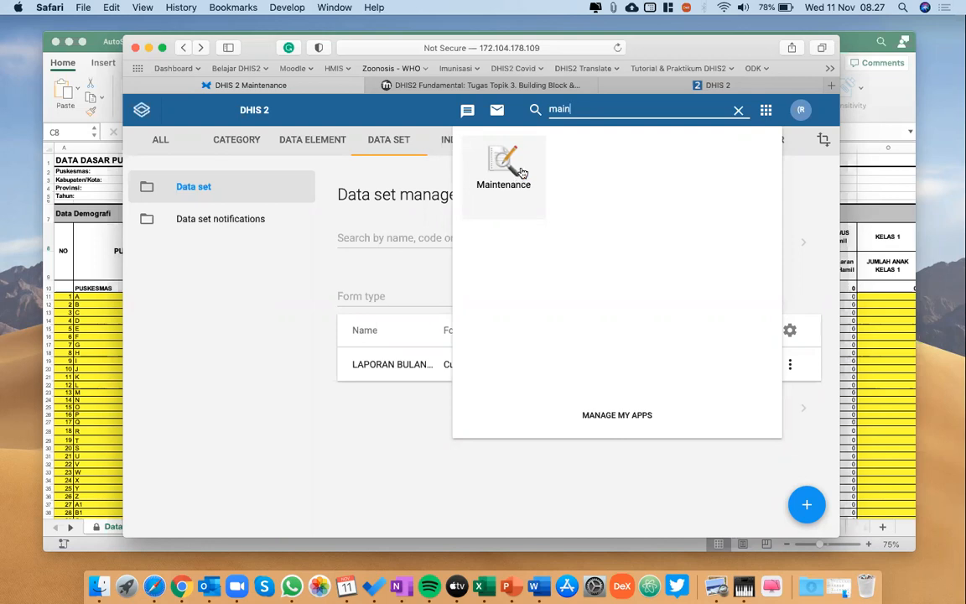
left_click(521, 171)
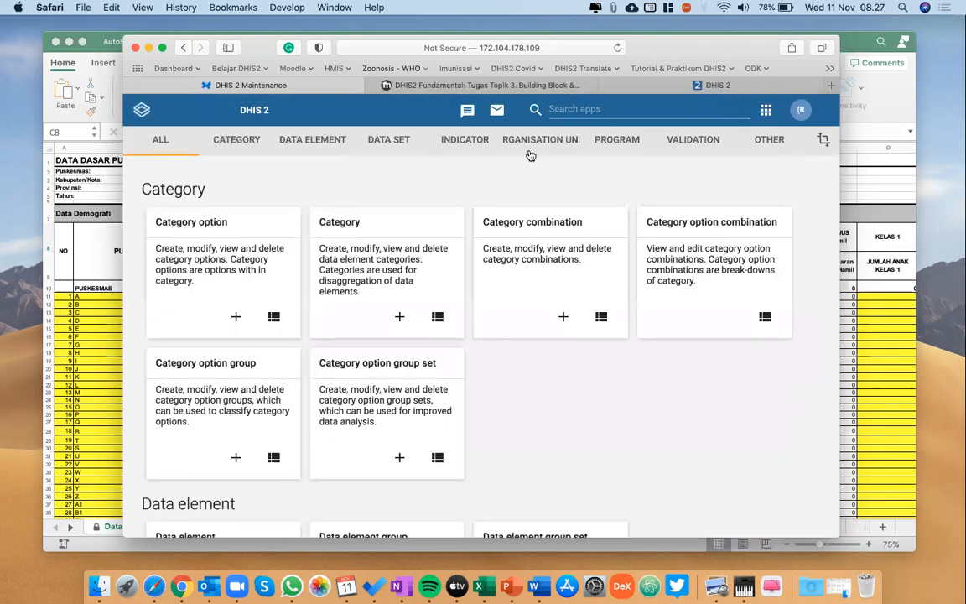
Look through the organisation unit and data element sections, and open the list of data sets.
left_click(537, 147)
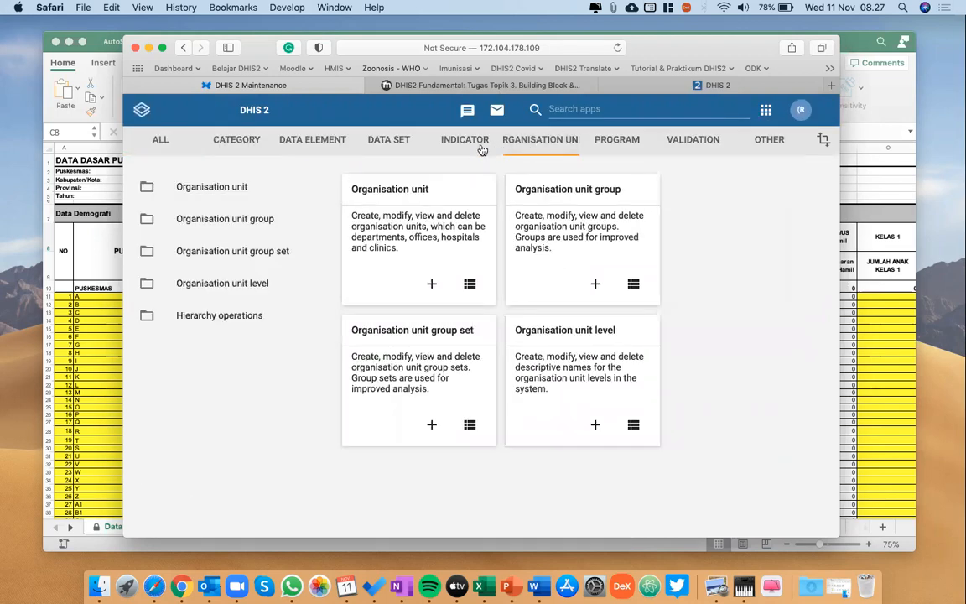
left_click(310, 141)
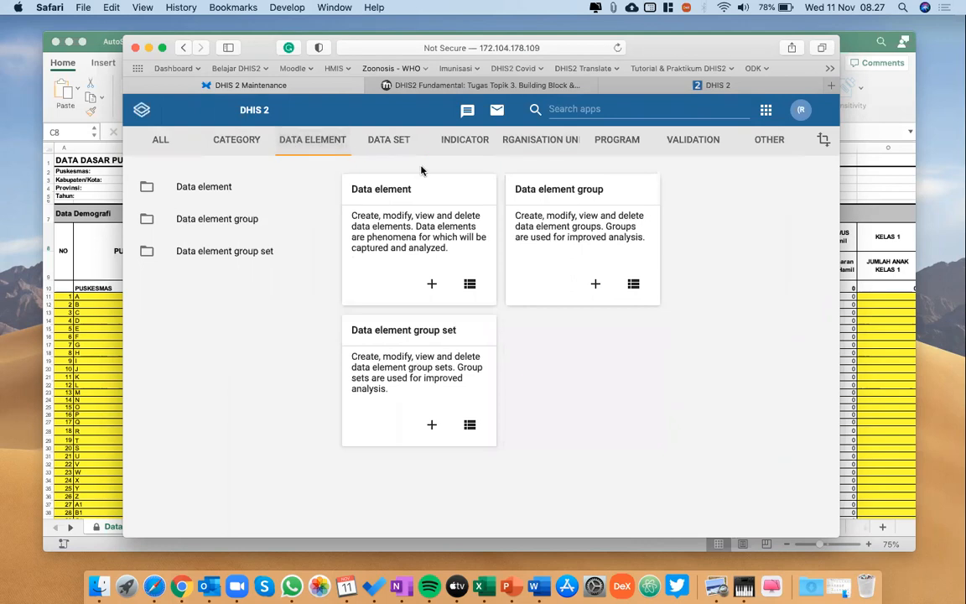
left_click(390, 142)
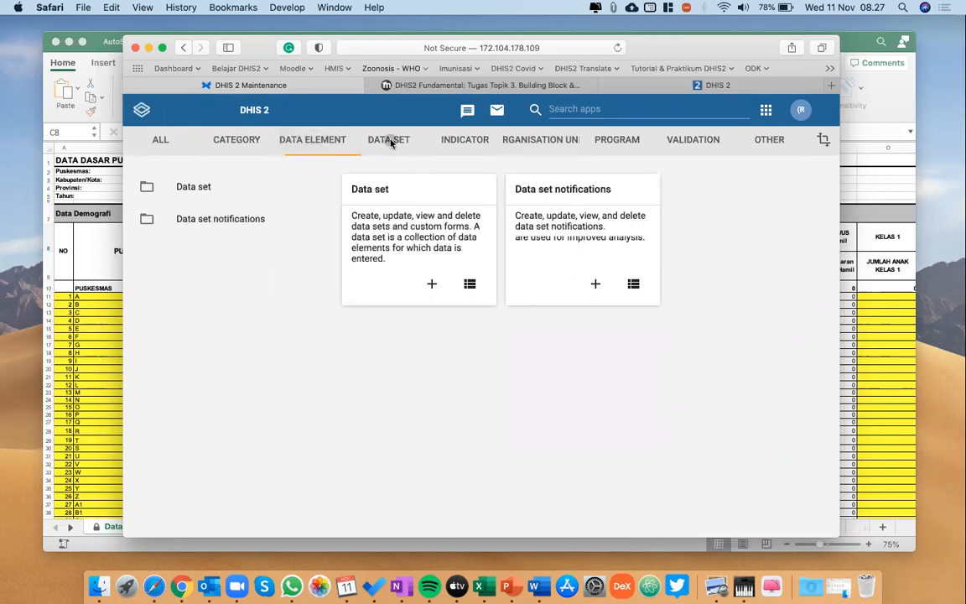
left_click(195, 192)
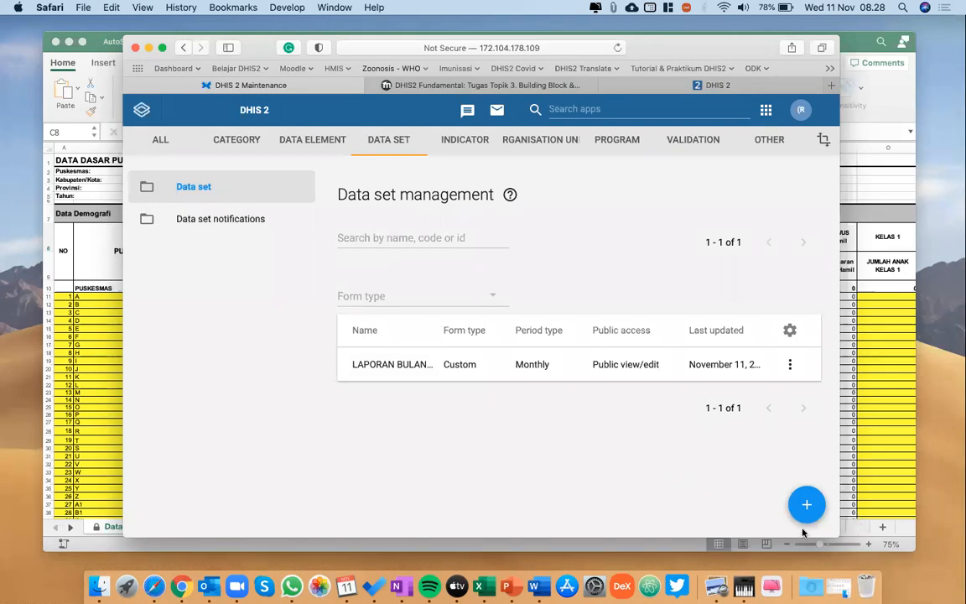
Start a new data set and name it Infokes_Imunisasi.
left_click(806, 504)
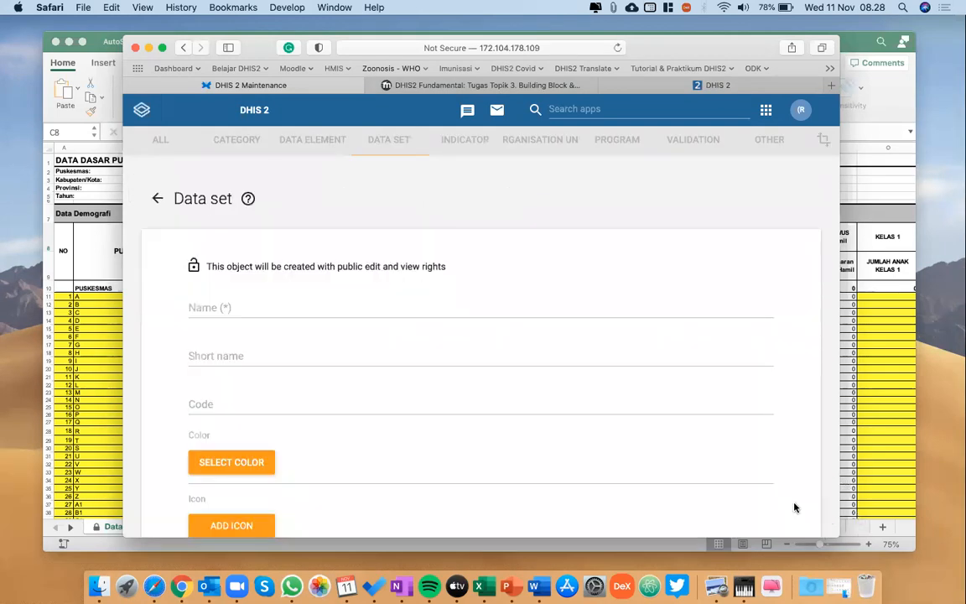
scroll(300, 244, "down", 1)
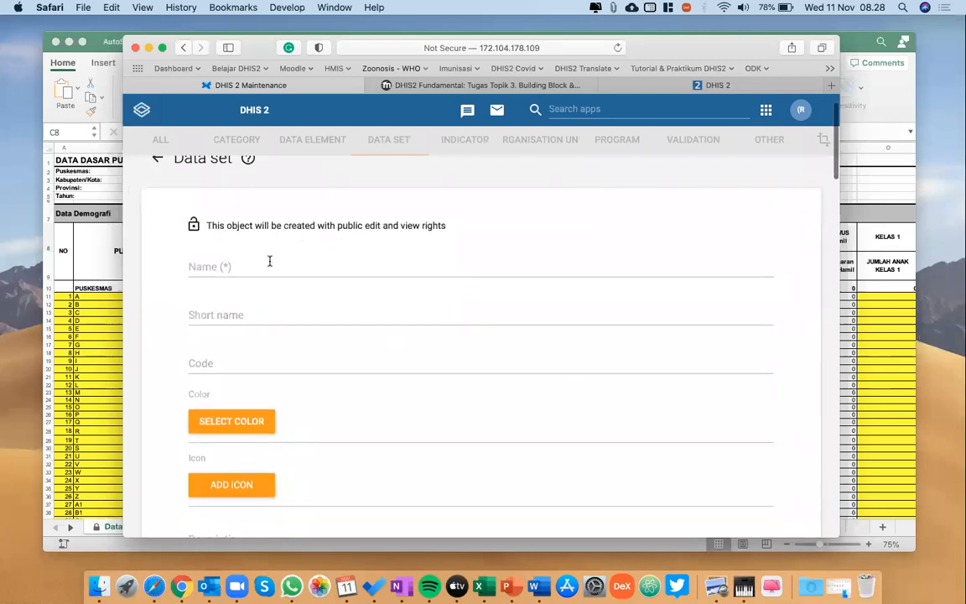
left_click(270, 261)
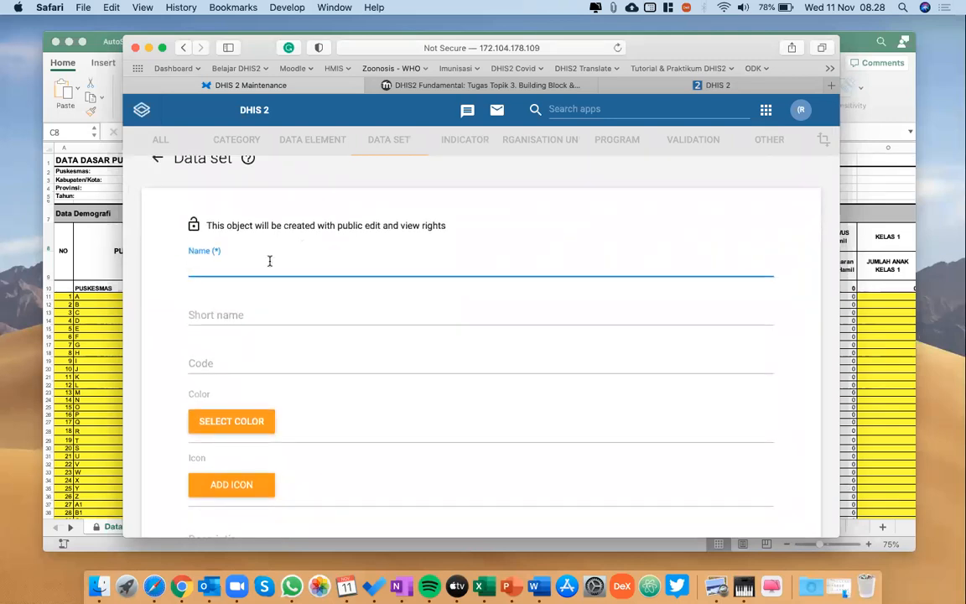
type("In")
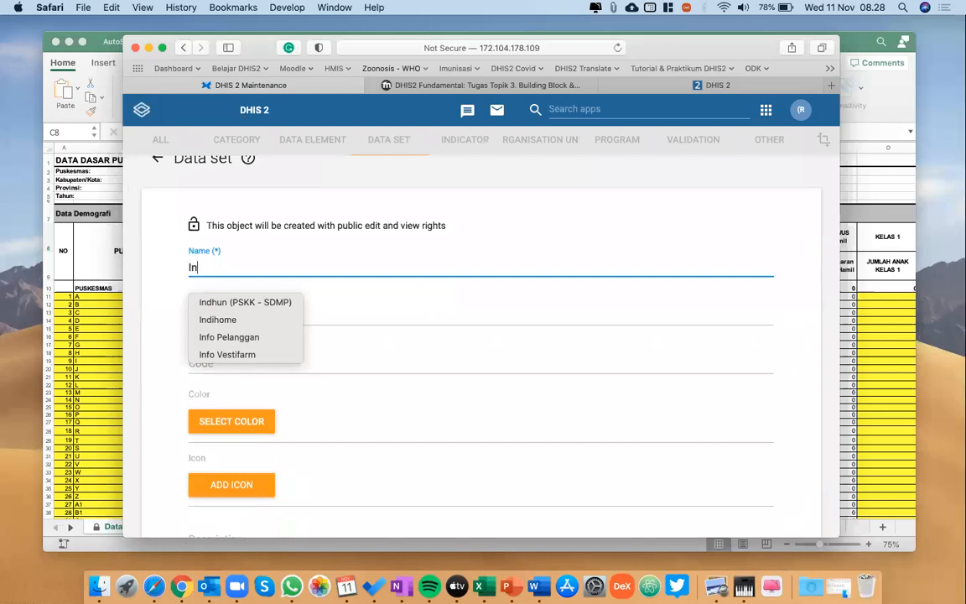
type("fokes_")
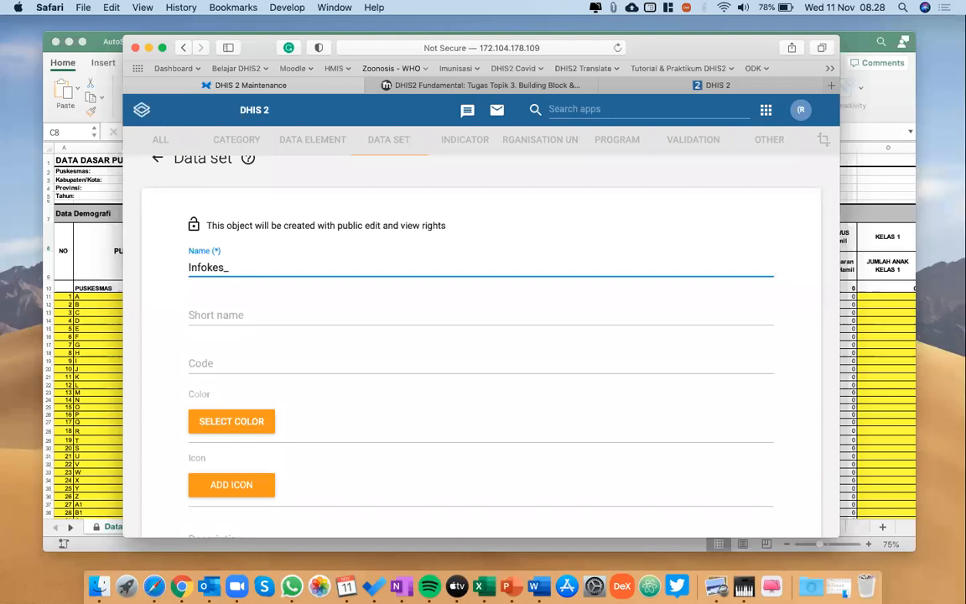
type("Imunisasi")
scroll(313, 270, "down", 1)
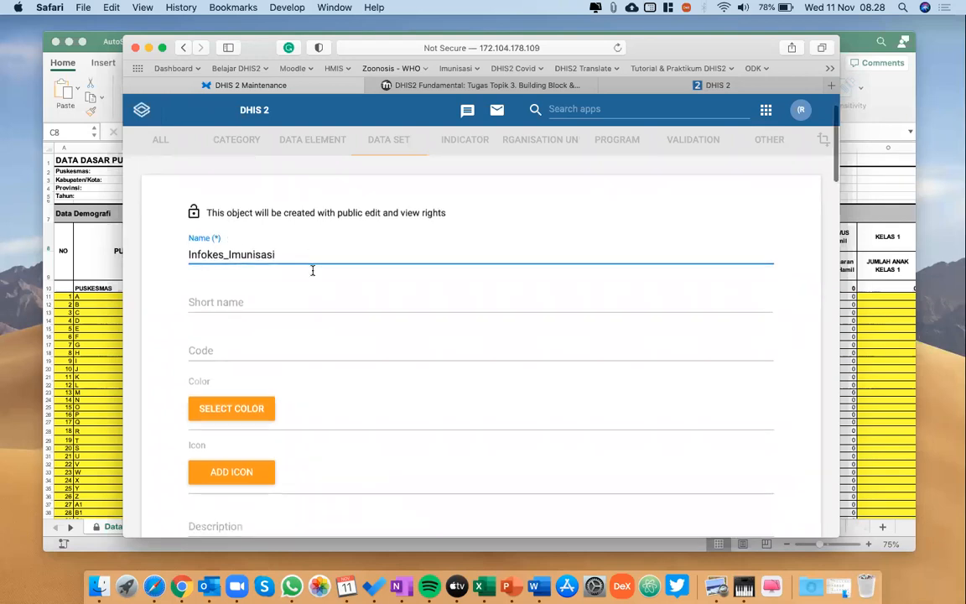
scroll(312, 273, "down", 1)
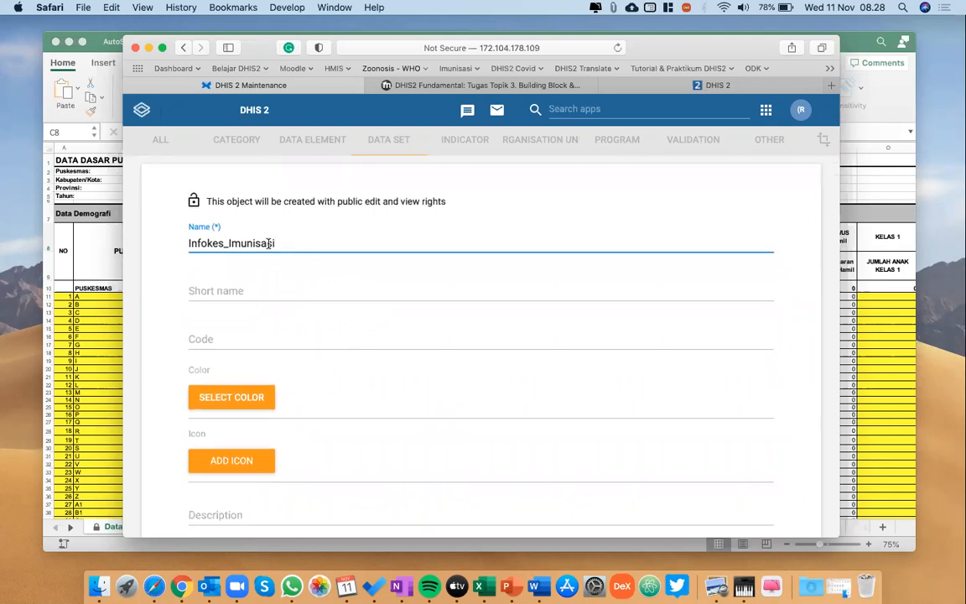
Try 1 as the data set's expiry days and enter 0 again.
left_click(229, 278)
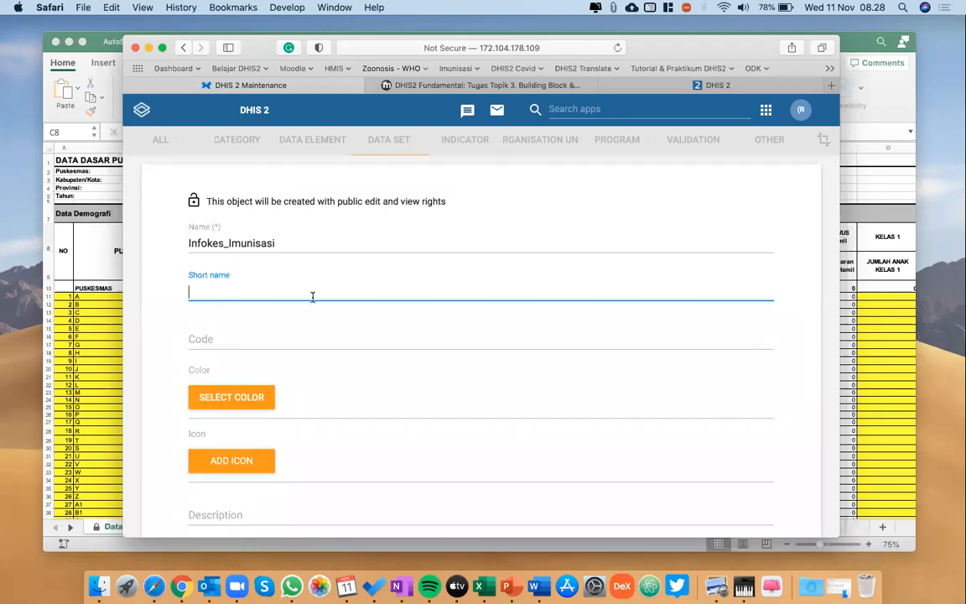
scroll(312, 296, "down", 6)
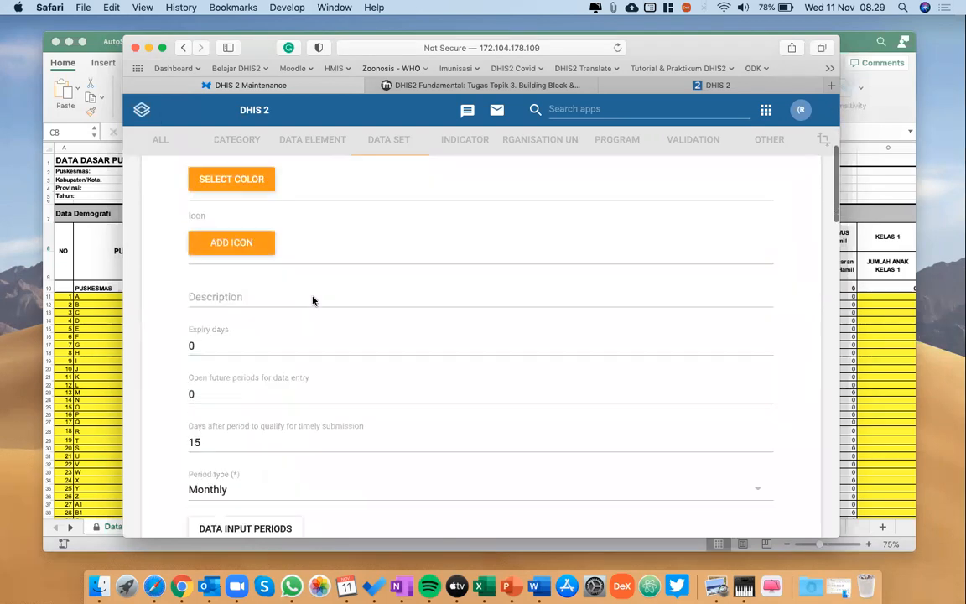
left_click(202, 295)
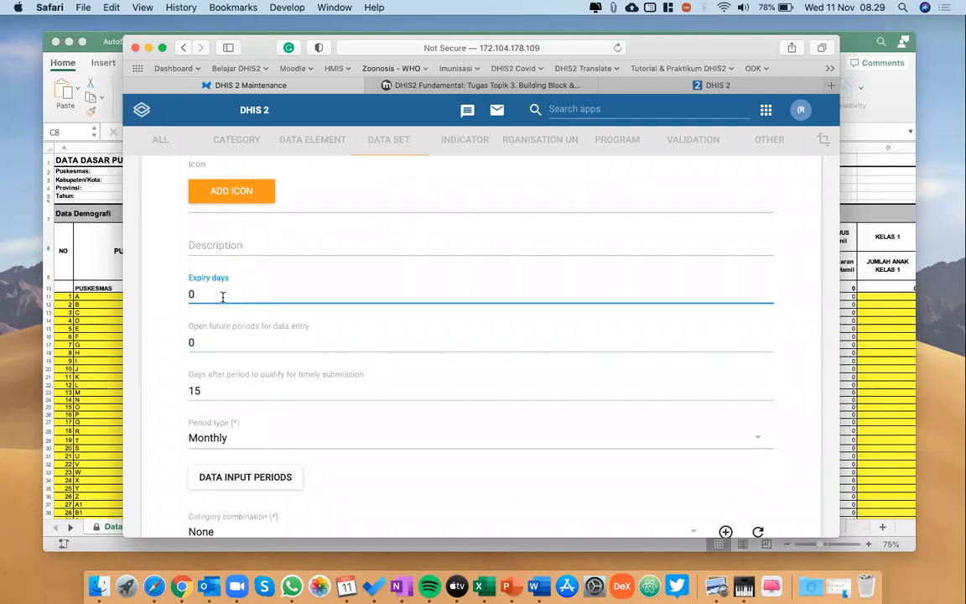
key("BackSpace")
type("1")
key("BackSpace")
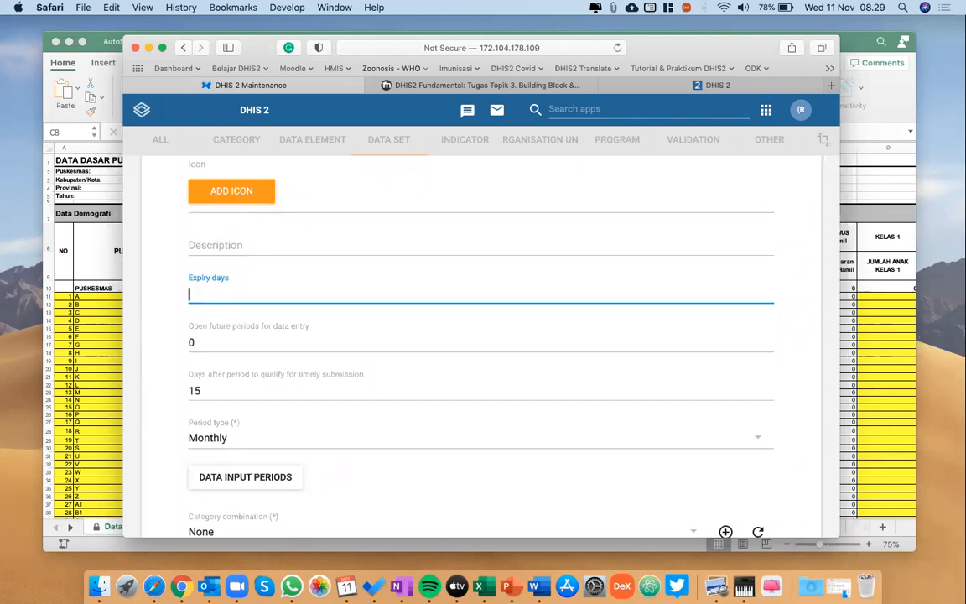
type("0")
Try 1 as the open future periods for data entry and enter 0 again.
scroll(222, 310, "down", 1)
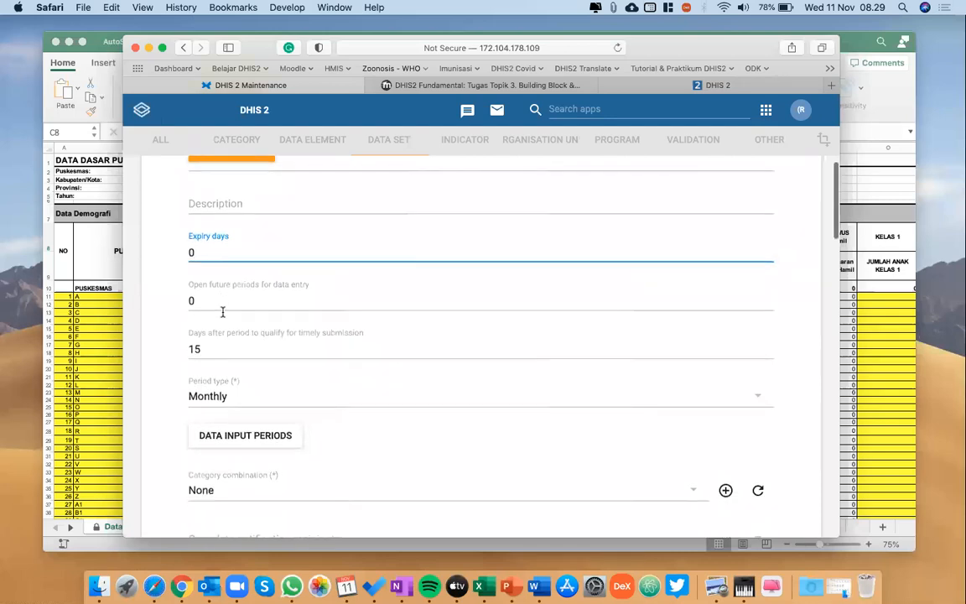
left_click(223, 308)
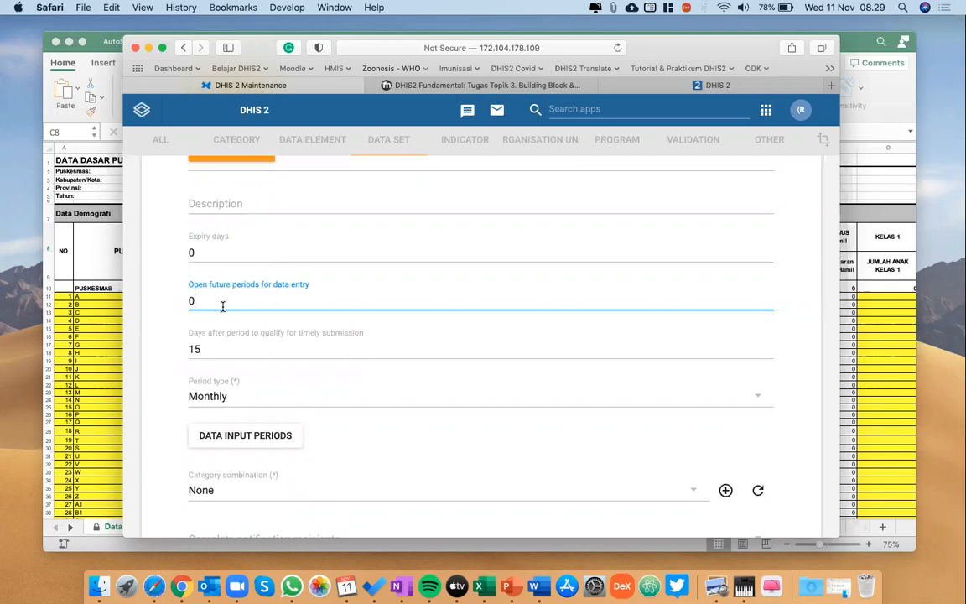
key("BackSpace")
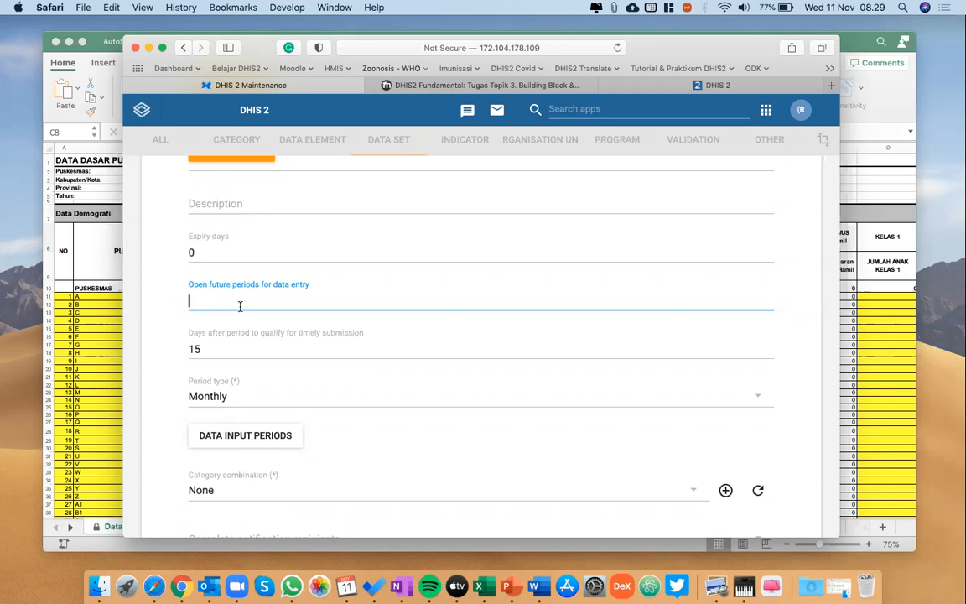
type("1")
key("BackSpace")
type("0")
Examine the days allowed for timely submission and the available period types, glancing at the immunisation workbook in Excel.
scroll(462, 335, "down", 1)
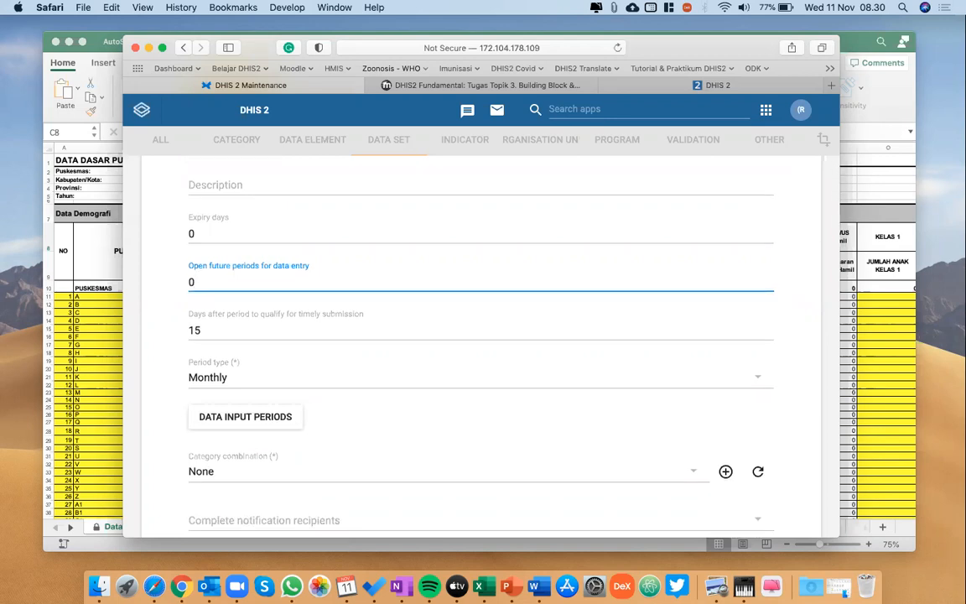
scroll(462, 336, "down", 1)
scroll(462, 335, "down", 1)
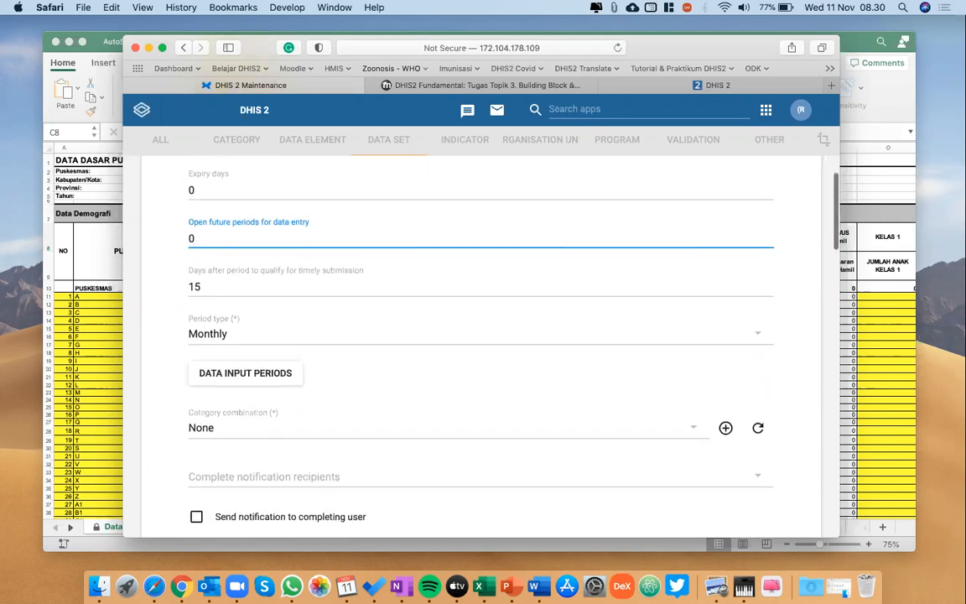
left_click(209, 286)
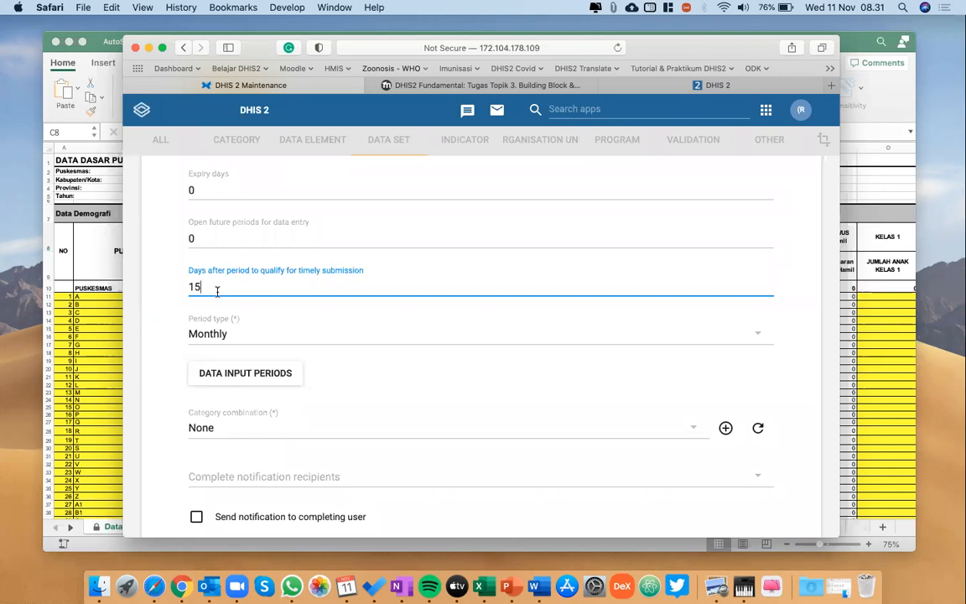
scroll(220, 285, "down", 2)
scroll(236, 260, "down", 3)
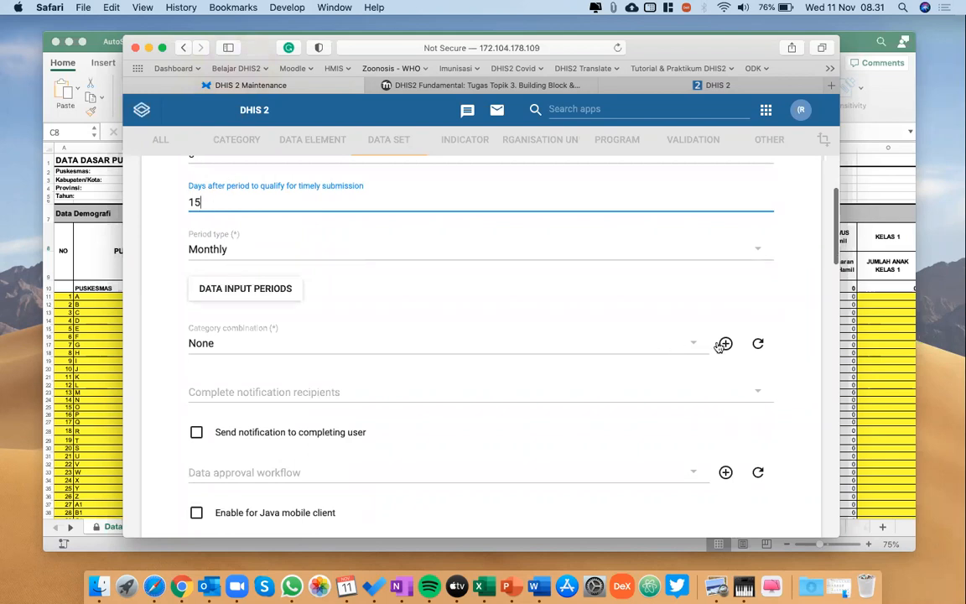
key("super+Tab")
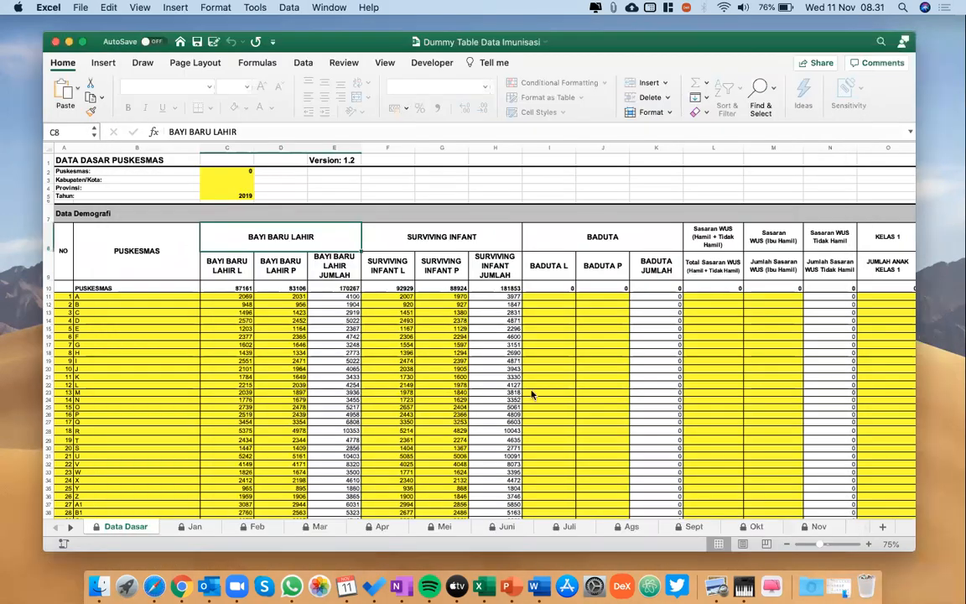
key("ctrl+Up")
left_click(595, 405)
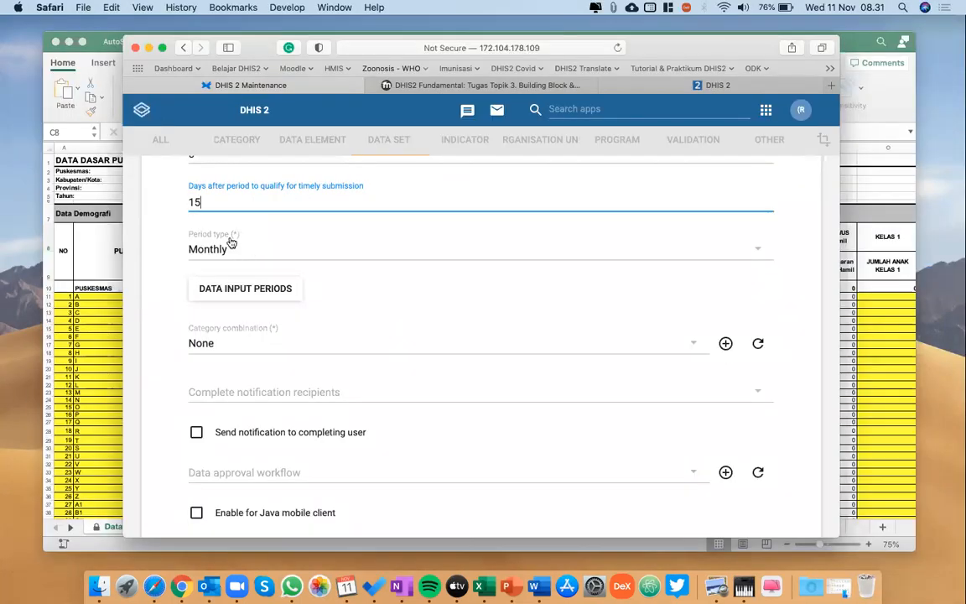
left_click(237, 253)
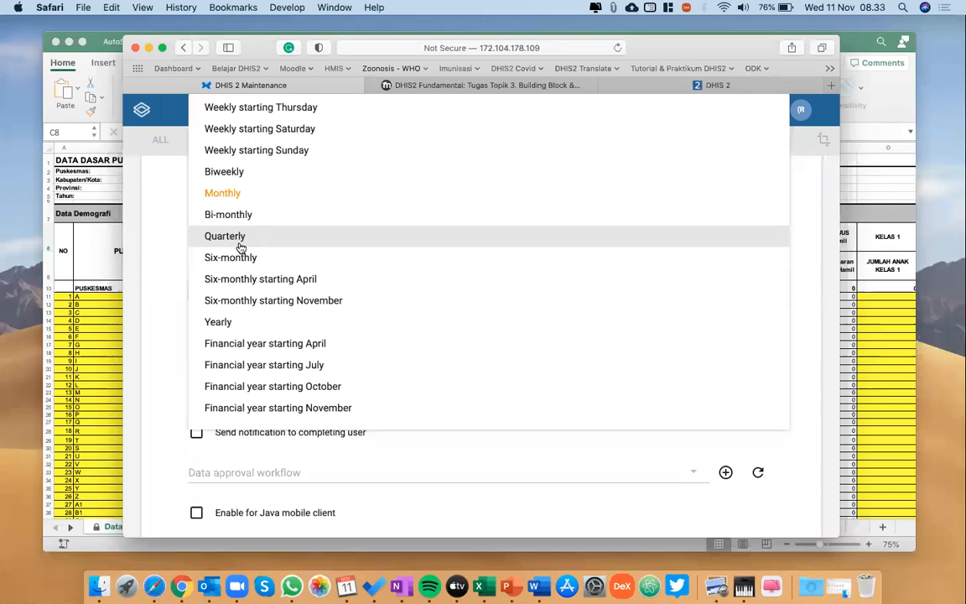
left_click(151, 233)
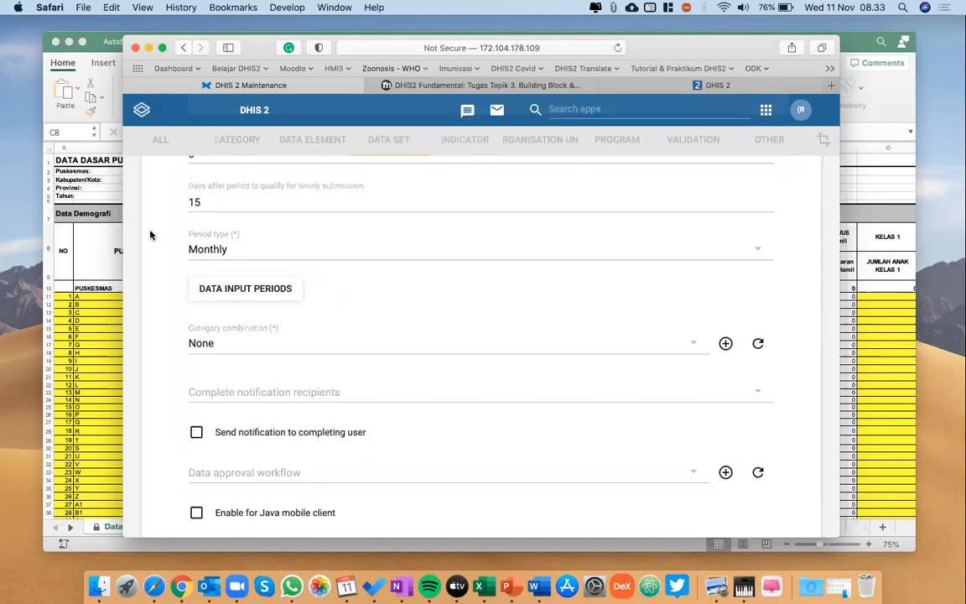
Switch between DHIS2 and Excel to check the Data Dasar sheet of the immunisation workbook.
left_click(908, 344)
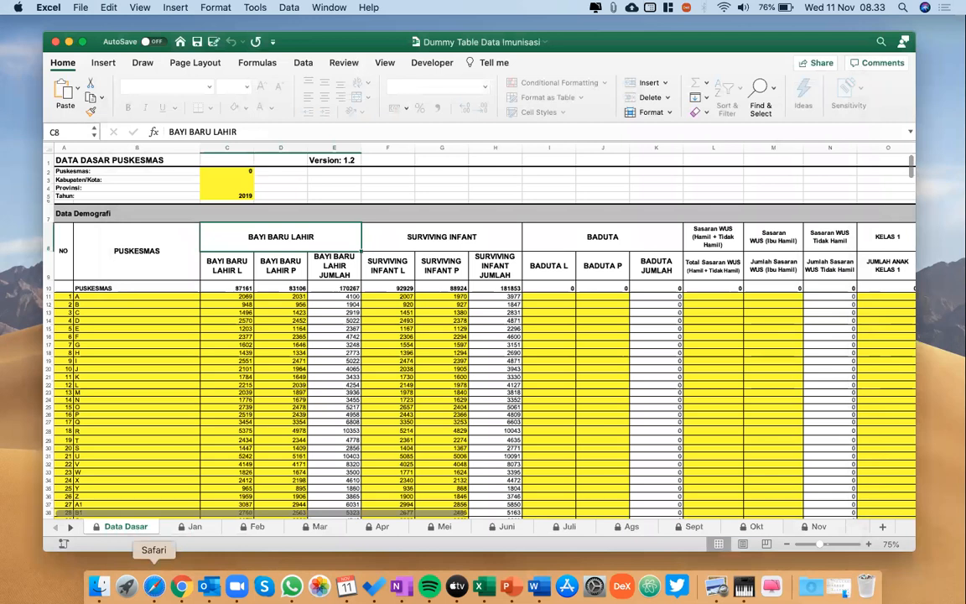
left_click(153, 586)
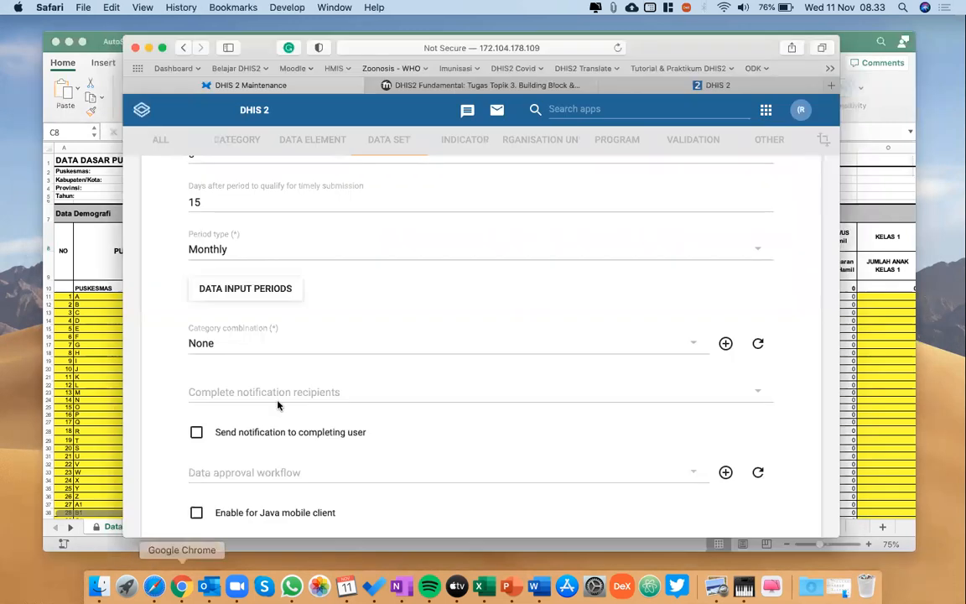
left_click(112, 344)
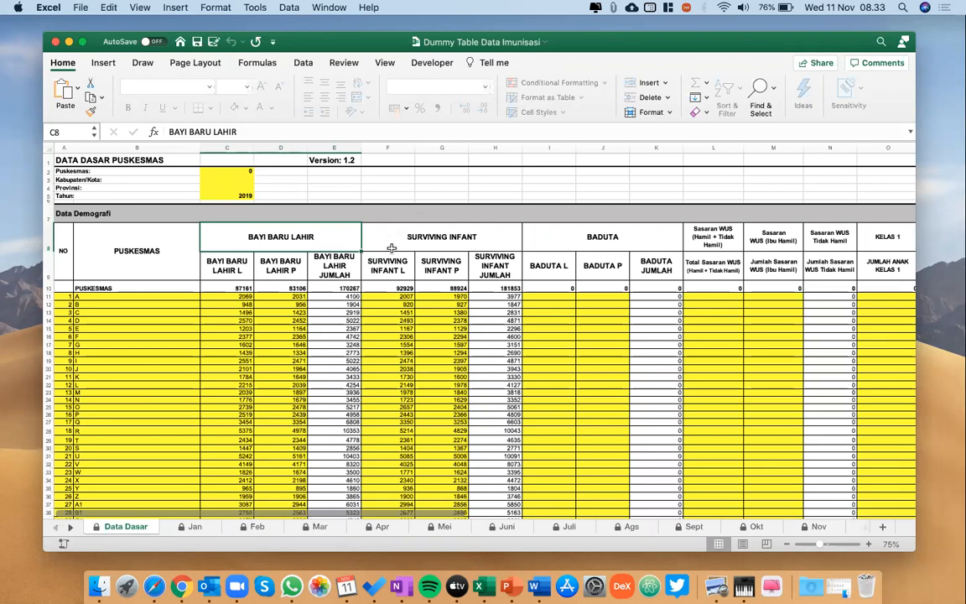
Return to the data set form in Safari and append Tahunan to the data set's name.
left_click(154, 585)
scroll(409, 397, "up", 10)
left_click(280, 309)
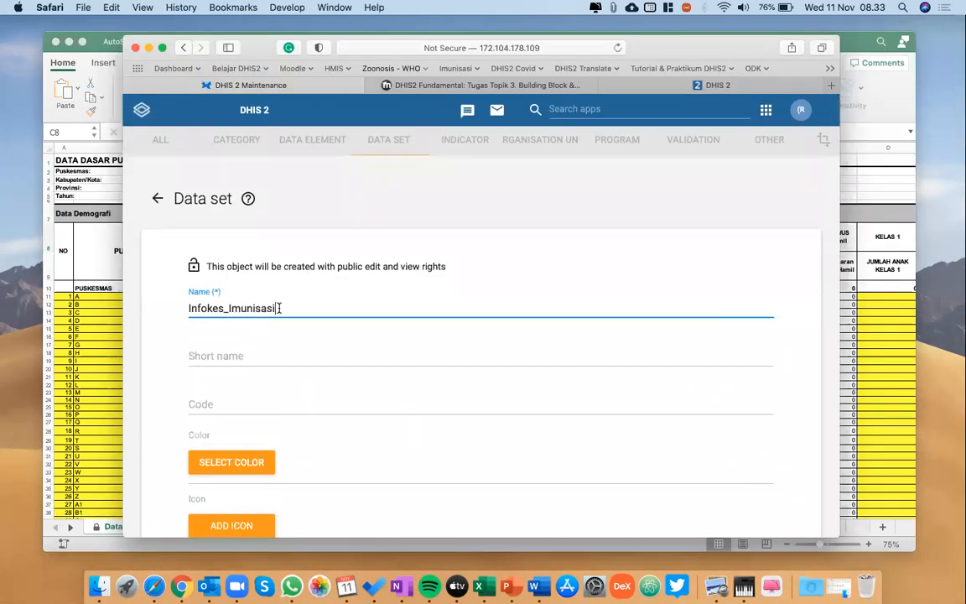
type("Tahunan")
Open the category combination choices of the data set and keep None.
scroll(349, 352, "down", 10)
scroll(349, 353, "down", 5)
left_click(276, 282)
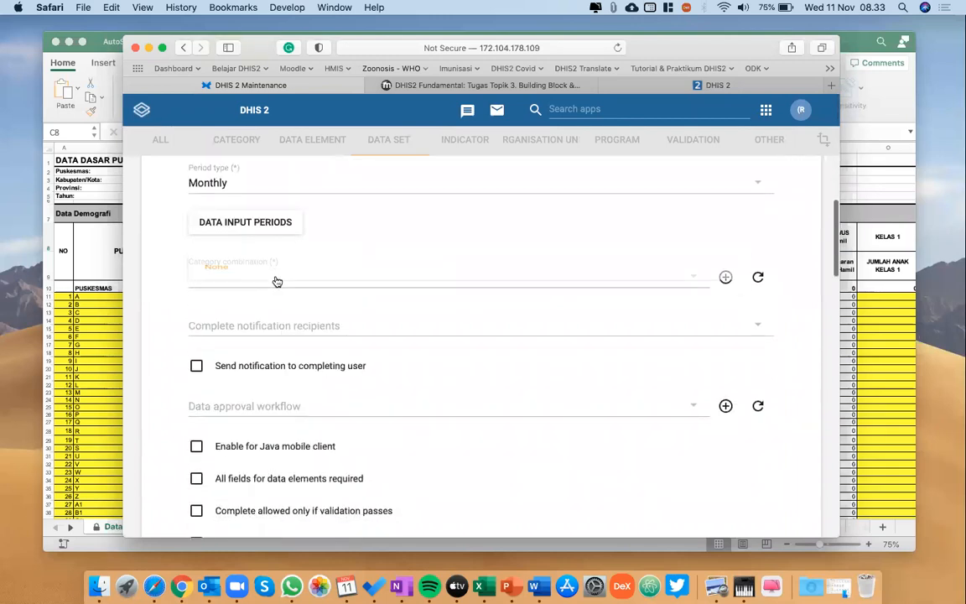
left_click(276, 278)
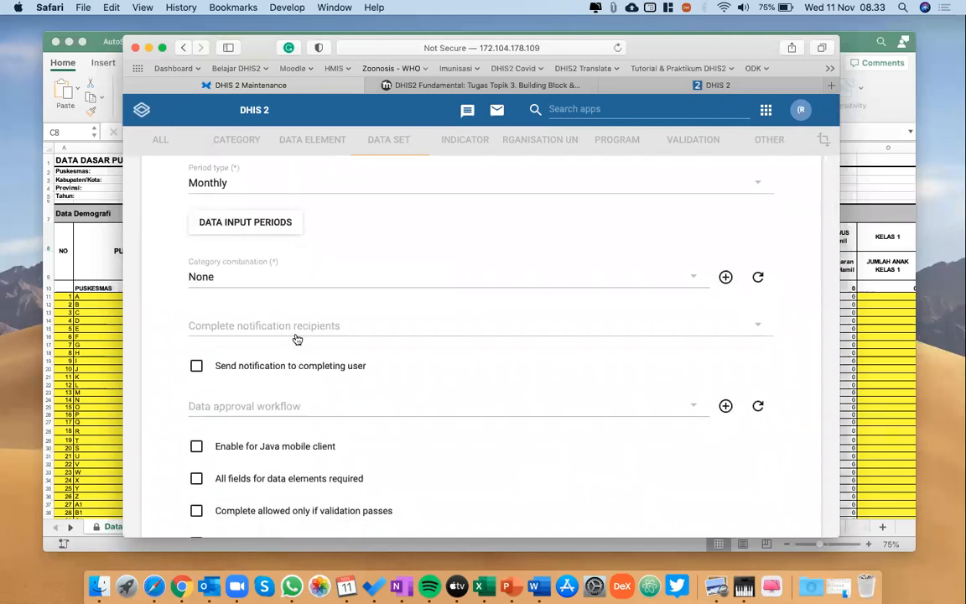
Filter the data set's available data elements by "gab".
scroll(297, 339, "down", 5)
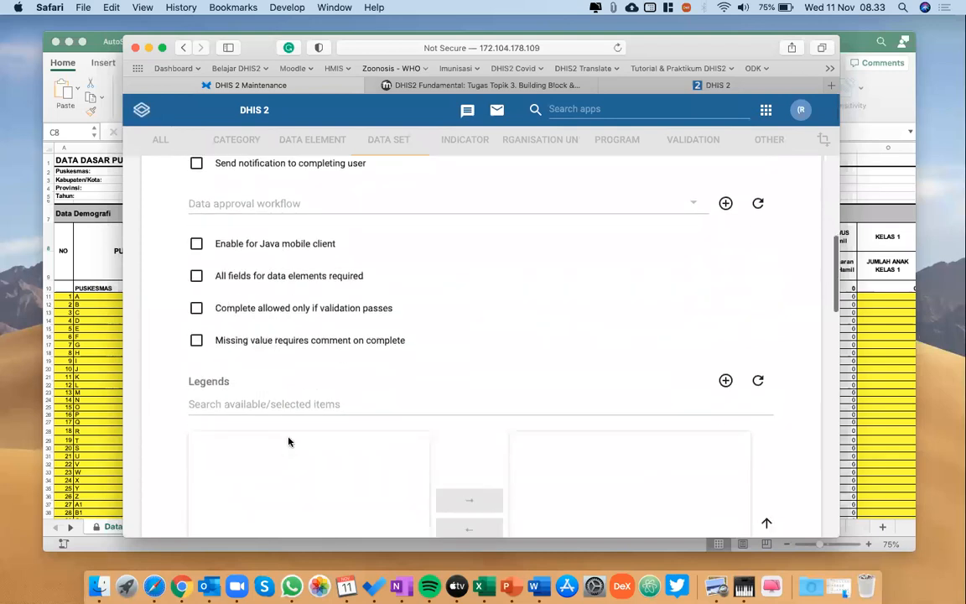
scroll(289, 442, "down", 8)
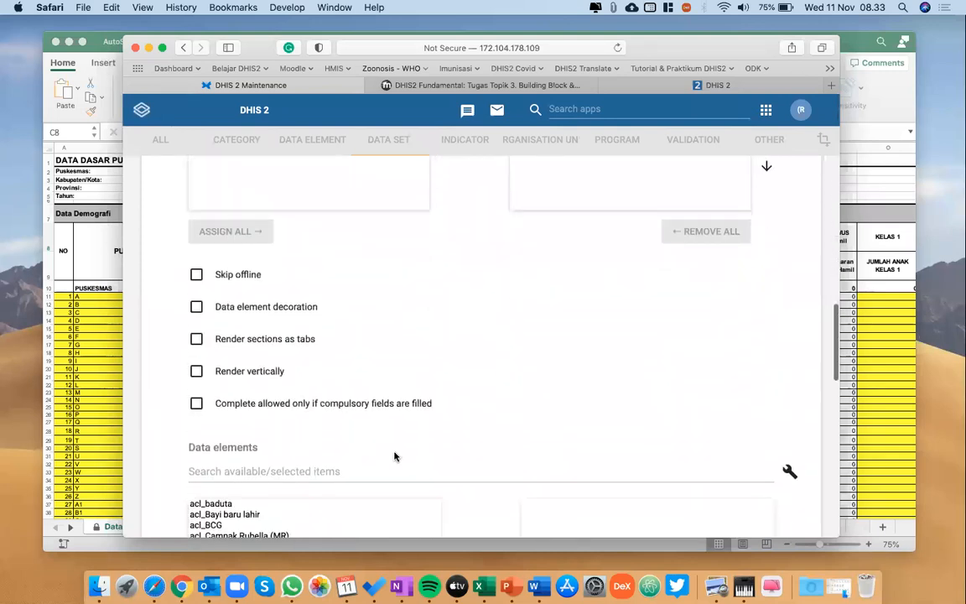
scroll(395, 456, "down", 1)
scroll(395, 456, "down", 3)
scroll(473, 422, "down", 5)
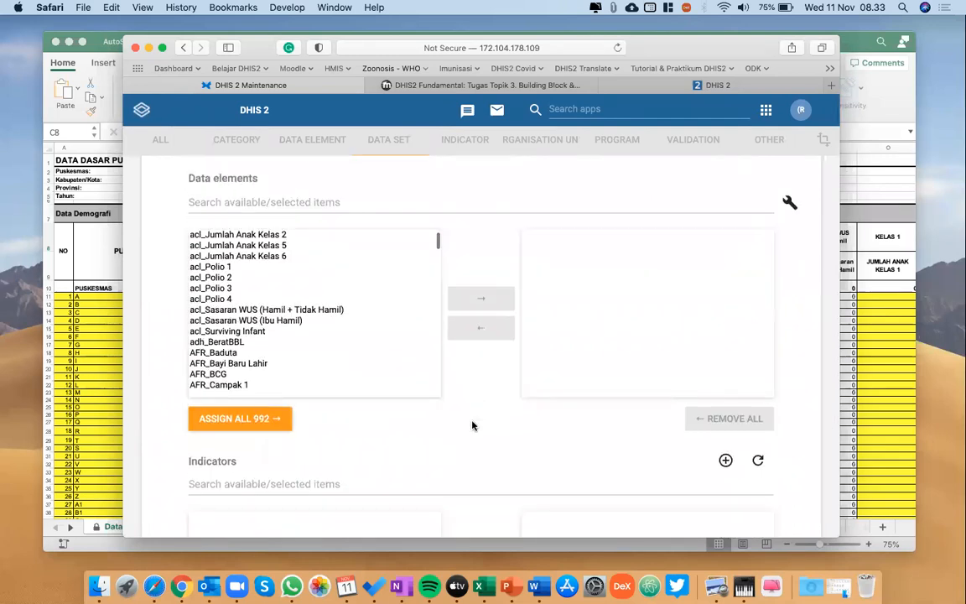
scroll(473, 425, "down", 1)
scroll(345, 308, "up", 5)
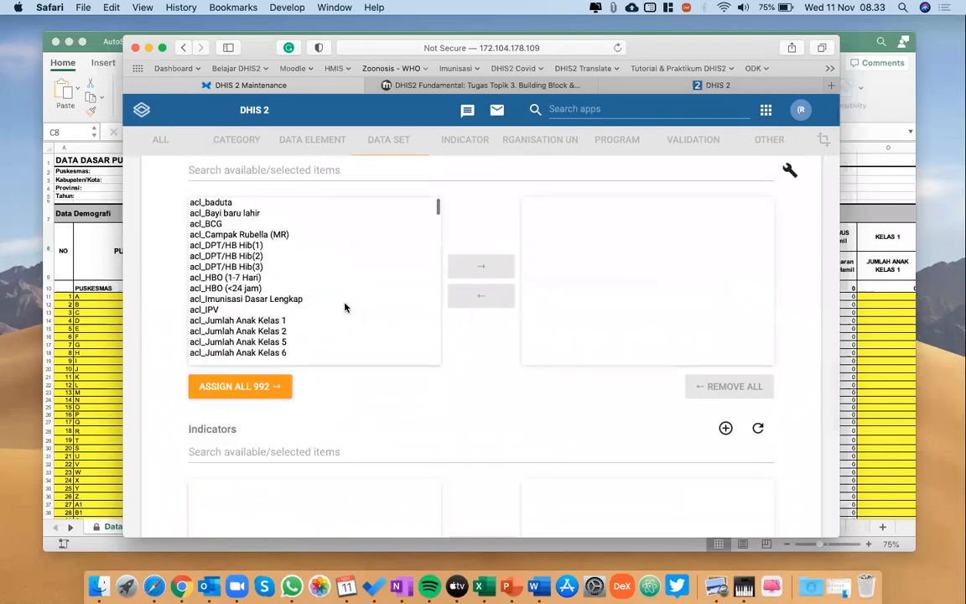
scroll(345, 306, "up", 3)
scroll(409, 336, "down", 1)
left_click(351, 298)
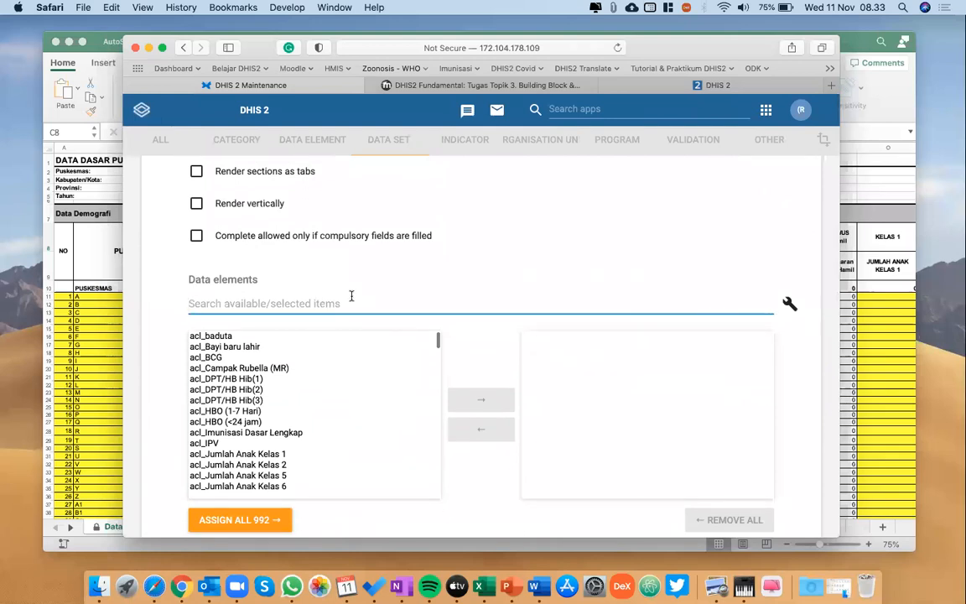
type("gaby")
key("BackSpace")
type("i")
key("BackSpace")
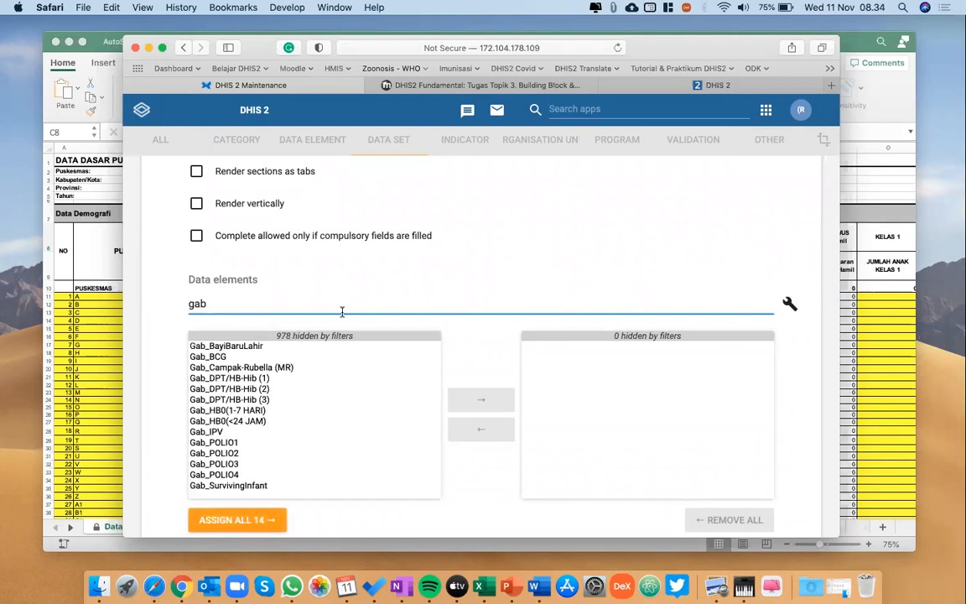
scroll(318, 361, "down", 1)
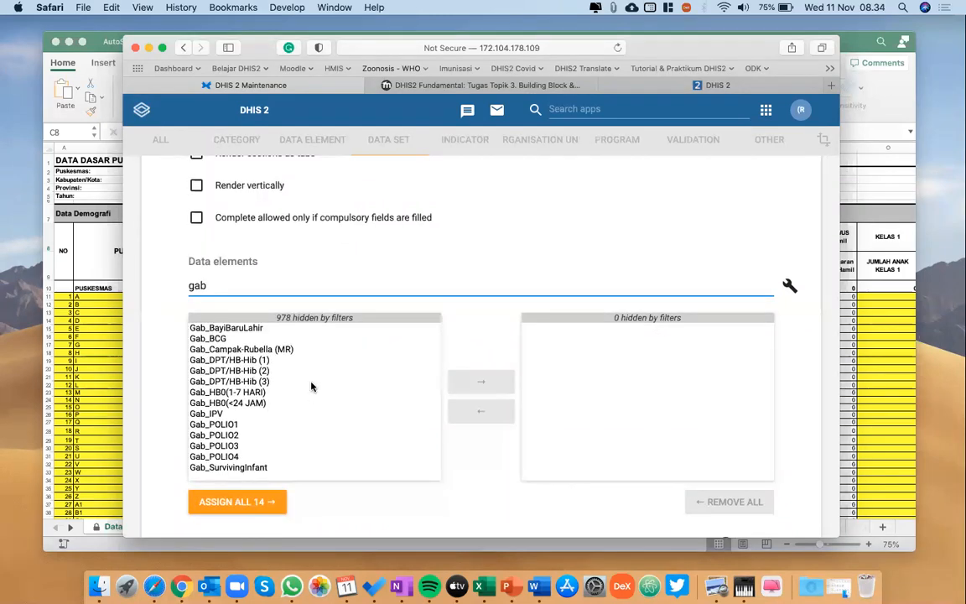
Arrange the Safari and Excel windows side by side and return to the data set form.
scroll(295, 385, "down", 1)
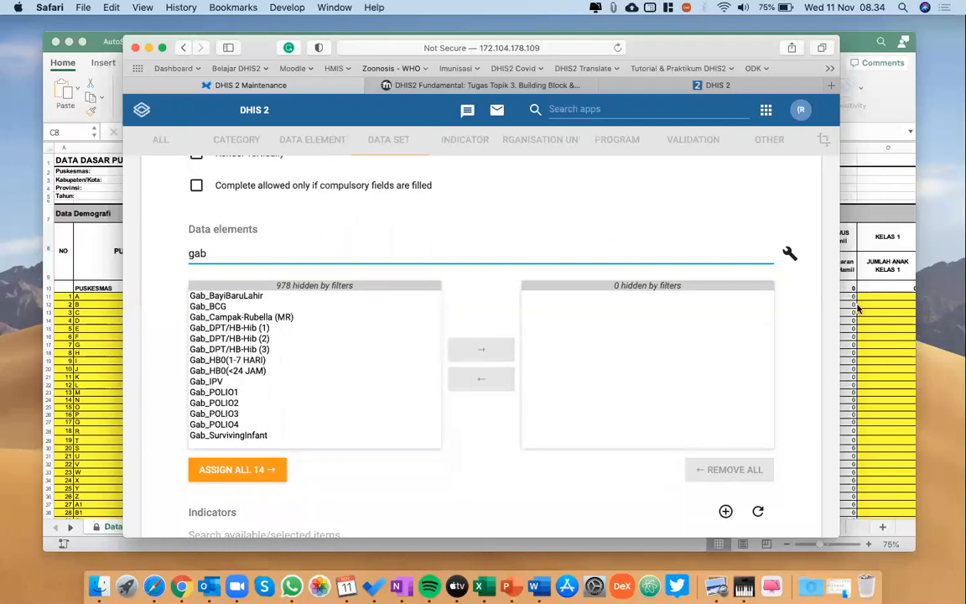
key("ctrl+alt+Left")
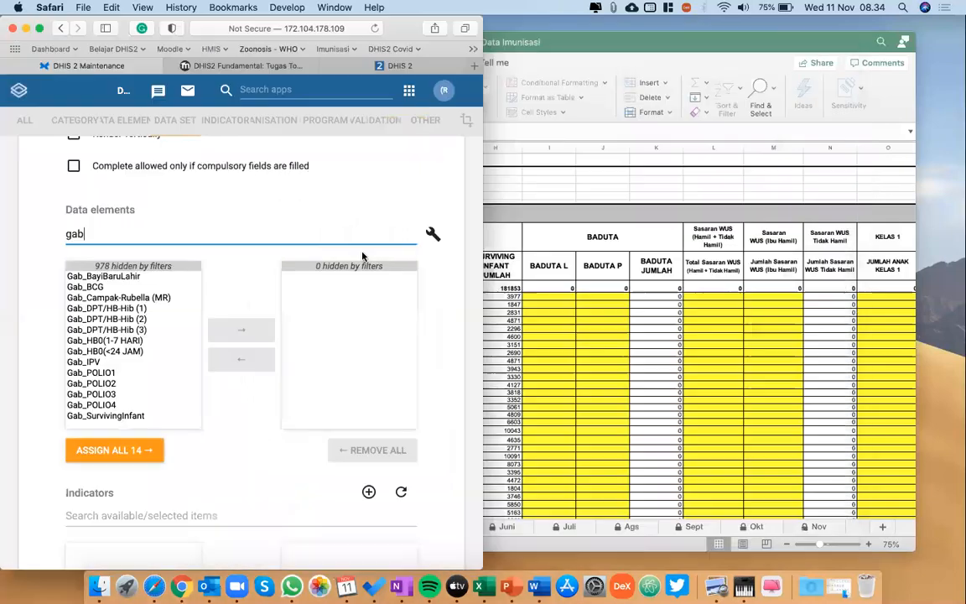
left_click(526, 361)
key("ctrl+alt+Right")
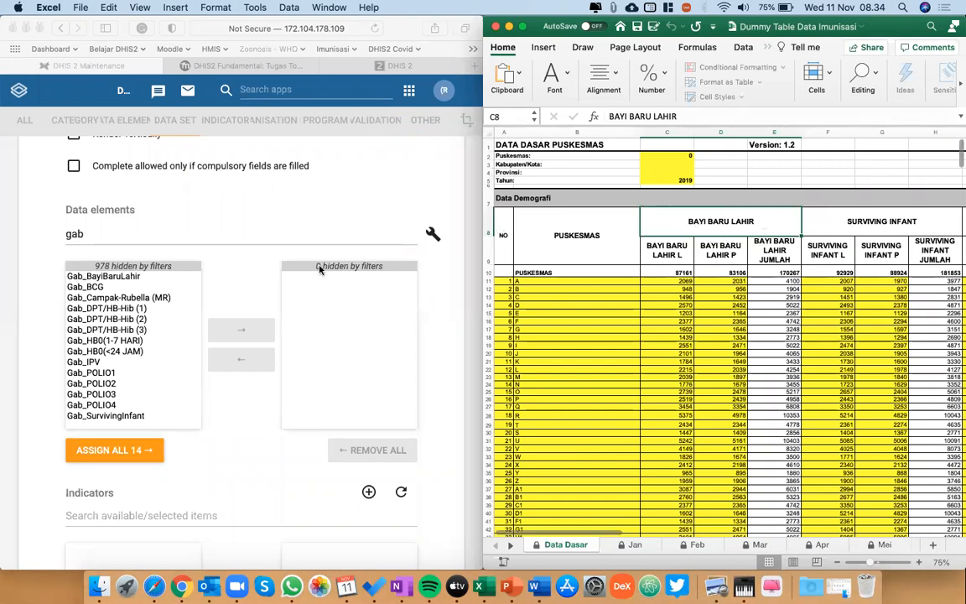
left_click(166, 302)
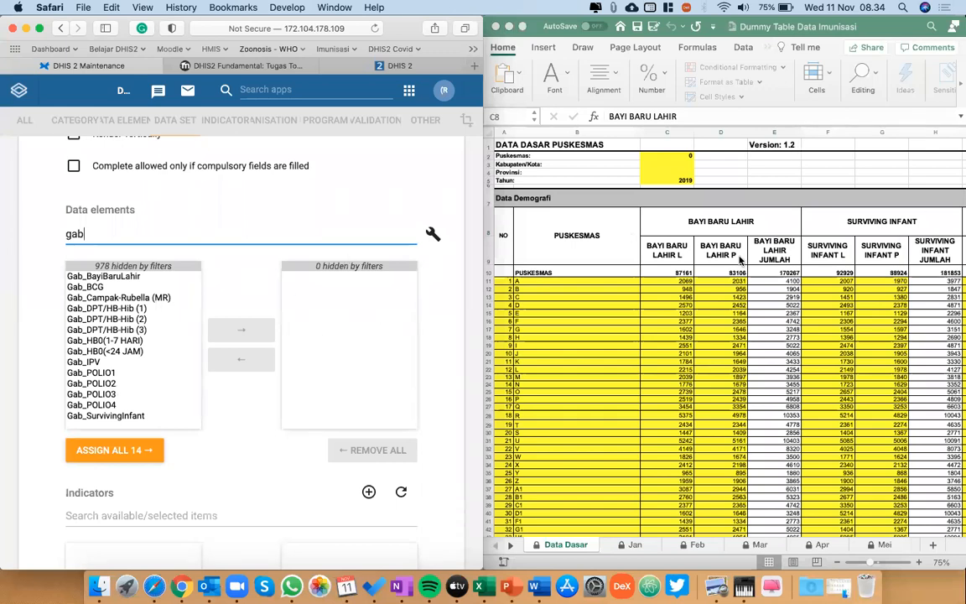
Assign Gab_BayiBaruLahir to the data set and clear the data element filter.
left_click(134, 278)
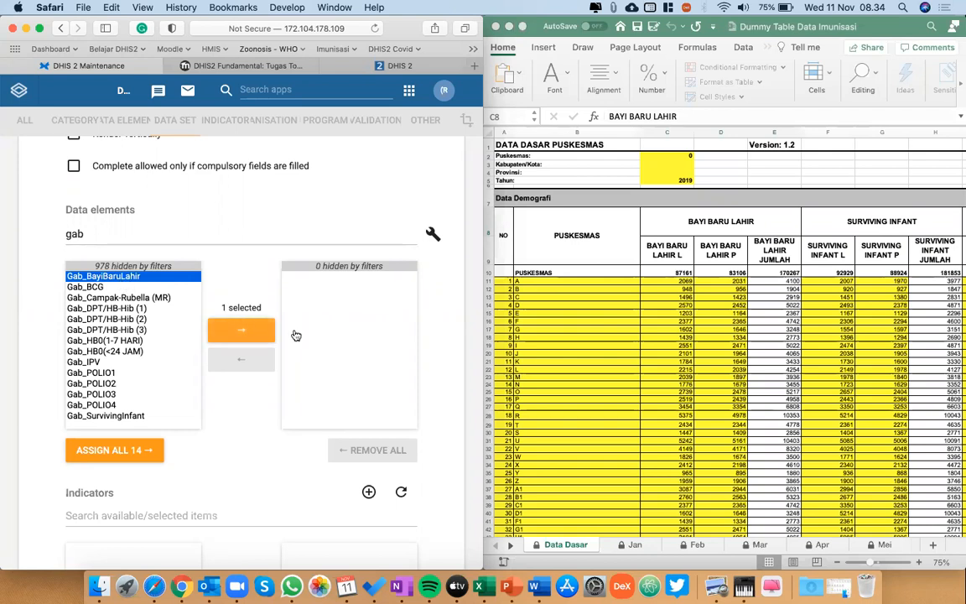
left_click(244, 337)
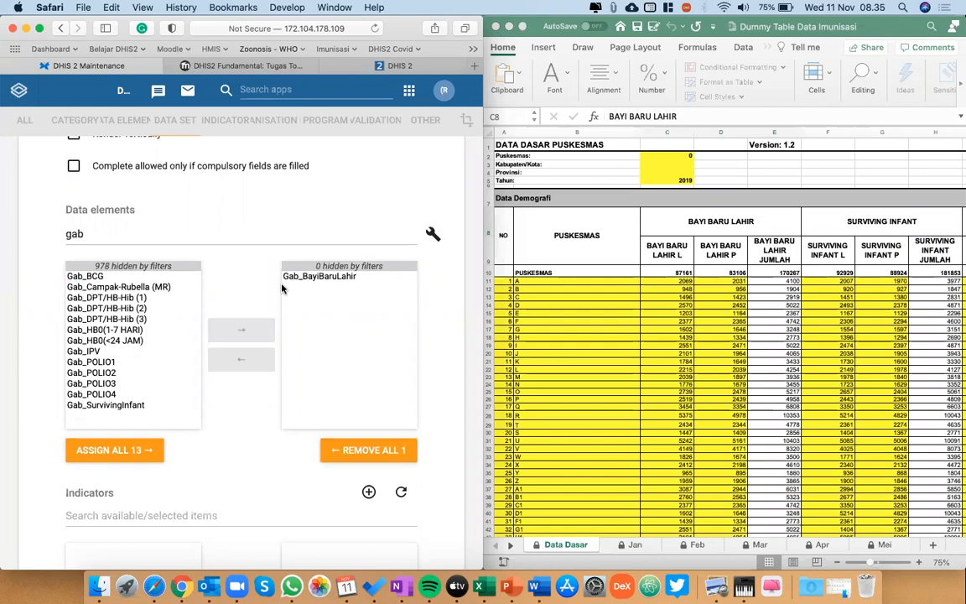
left_click(86, 233)
key("BackSpace")
key("BackSpace")
key("BackSpace")
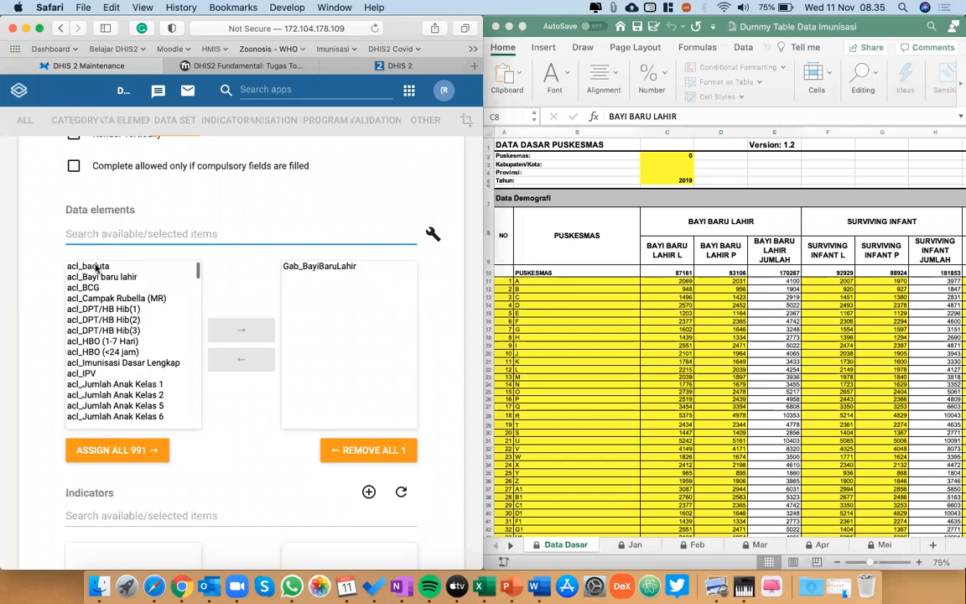
Filter the data set's data elements by "acl", look through the available ones and clear the filter.
type("acl")
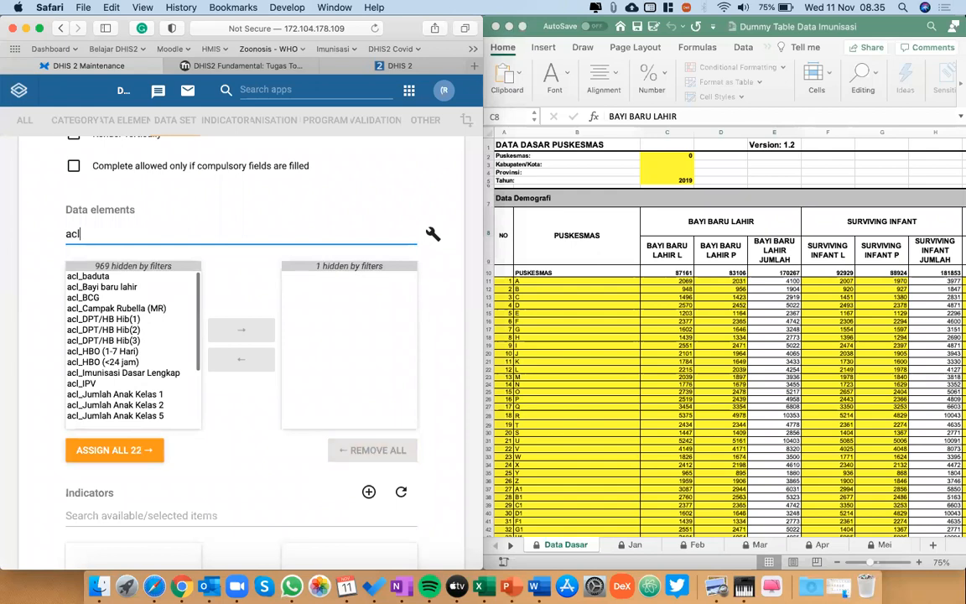
scroll(94, 302, "down", 2)
scroll(94, 302, "down", 2)
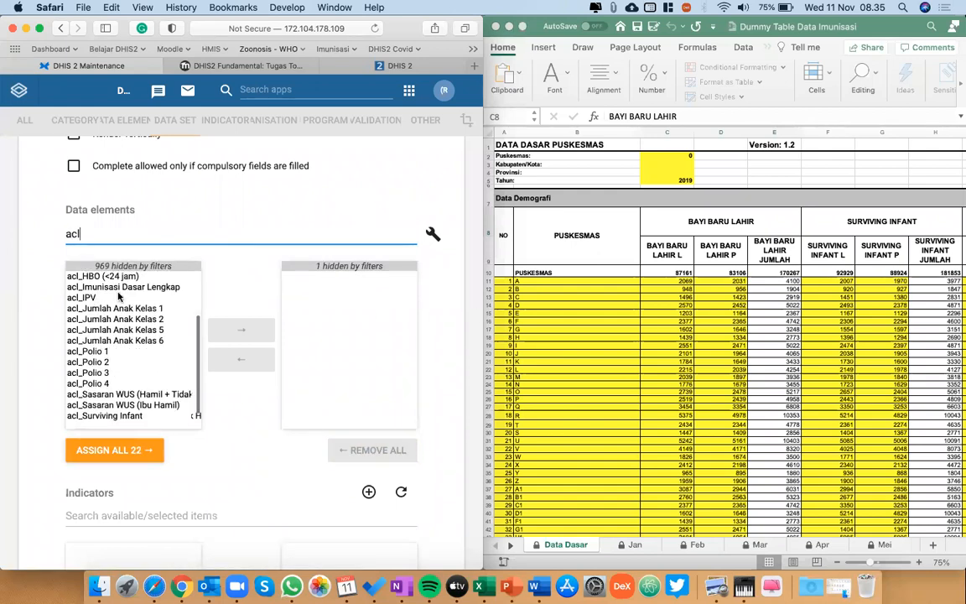
scroll(118, 295, "up", 4)
key("BackSpace")
key("BackSpace")
key("BackSpace")
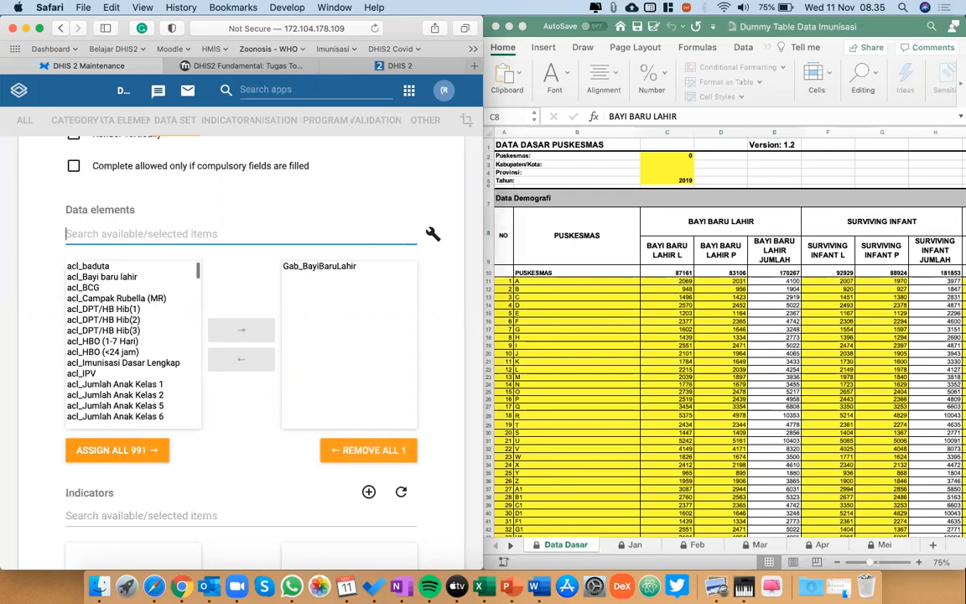
Filter the data elements by "gab" and assign Gab_SurvivingInfant to the data set.
type("gab")
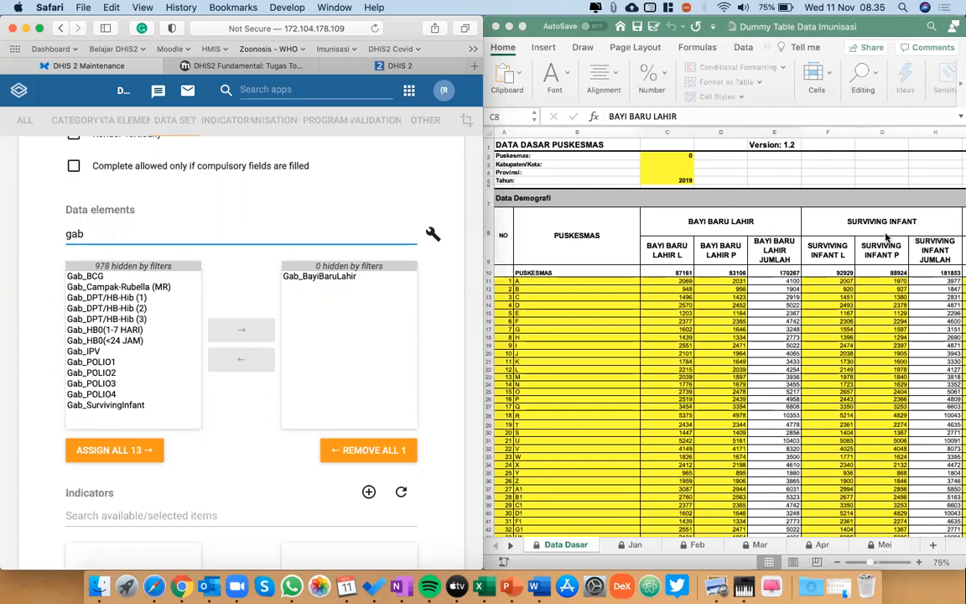
double_click(132, 406)
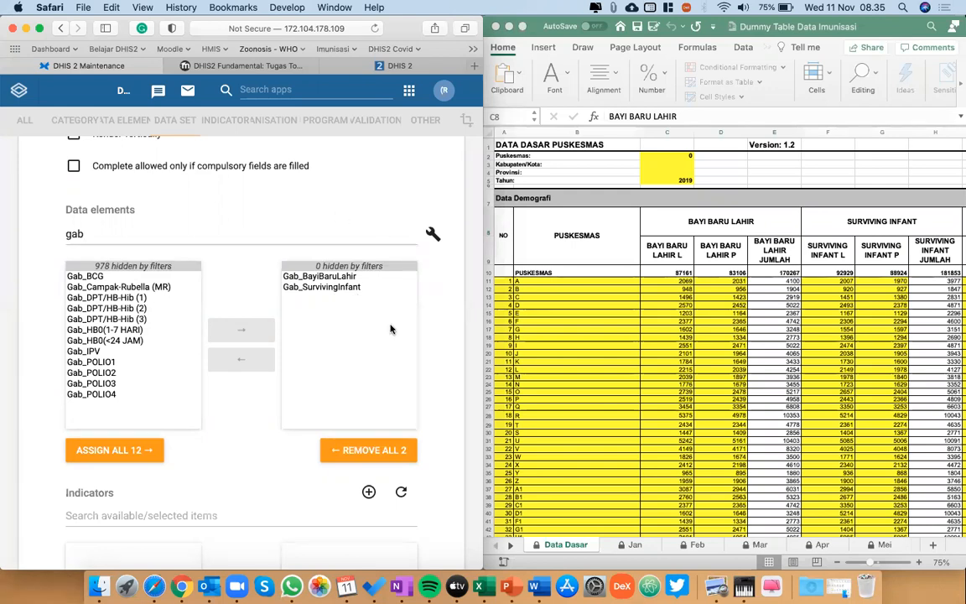
scroll(855, 360, "right", 1)
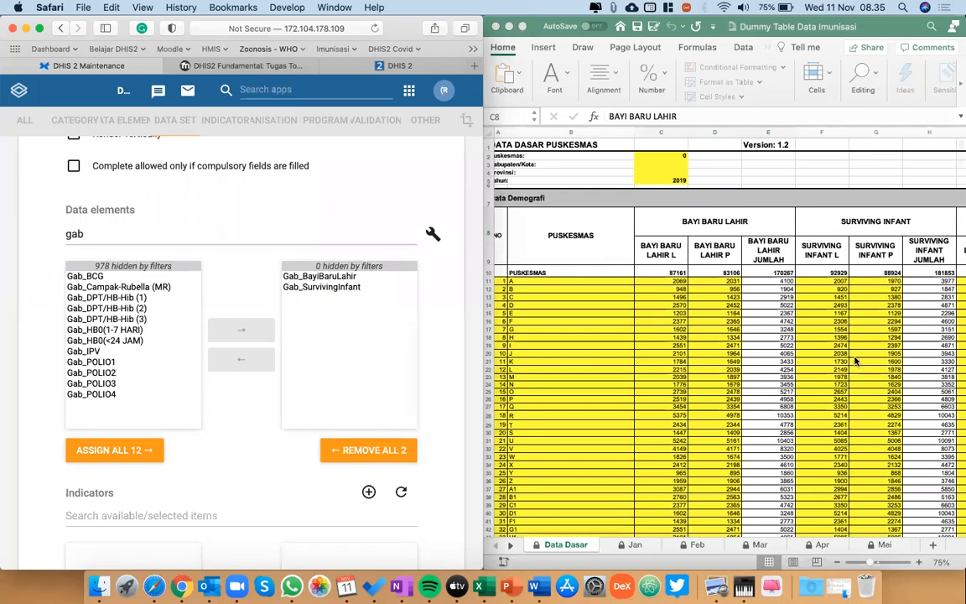
scroll(856, 361, "right", 2)
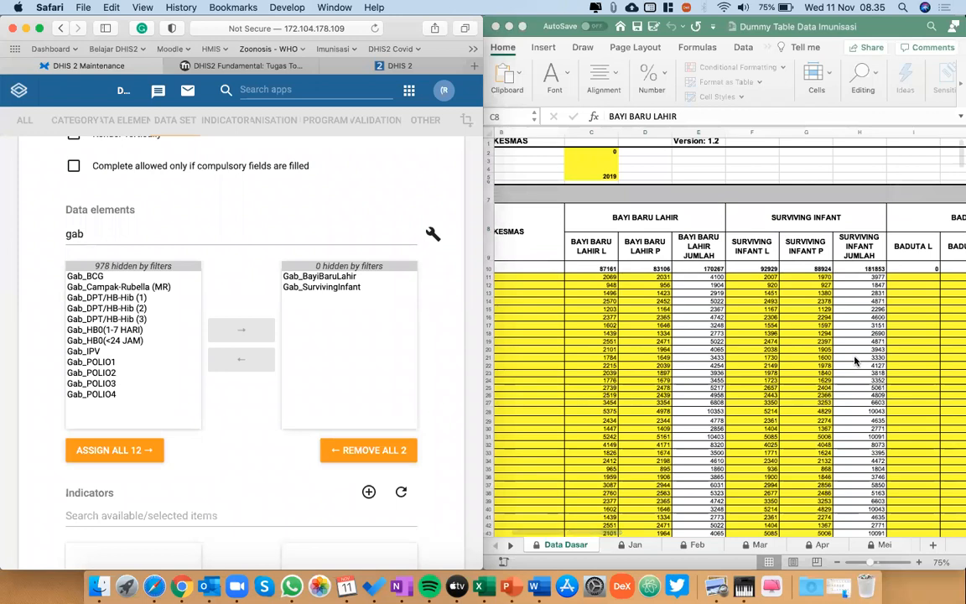
Examine the organisation units under Jawa Barat, Jawa Timur and Kalimantan Barat in the data set's organisation unit tree.
scroll(369, 378, "down", 2)
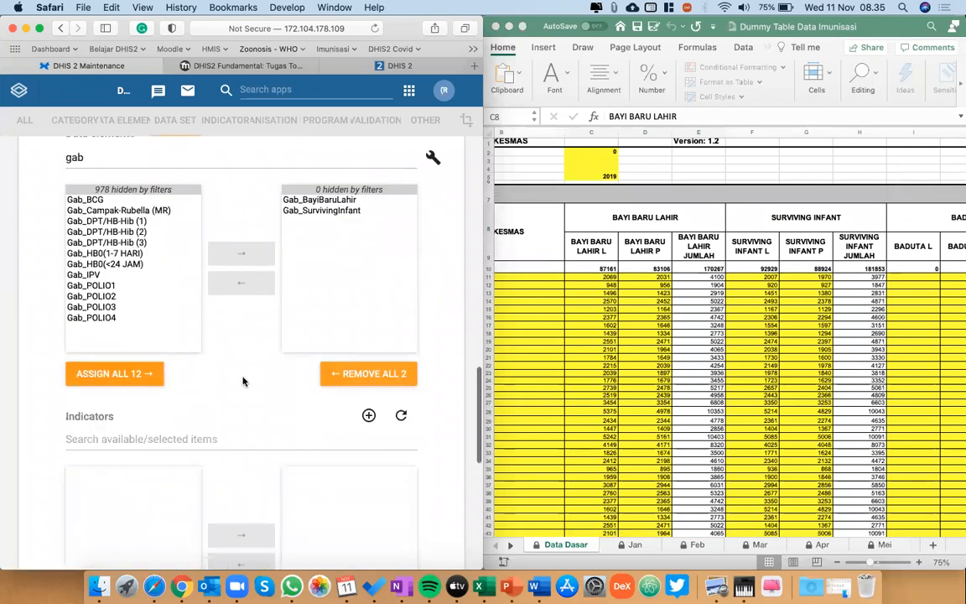
scroll(243, 380, "down", 6)
scroll(243, 382, "down", 3)
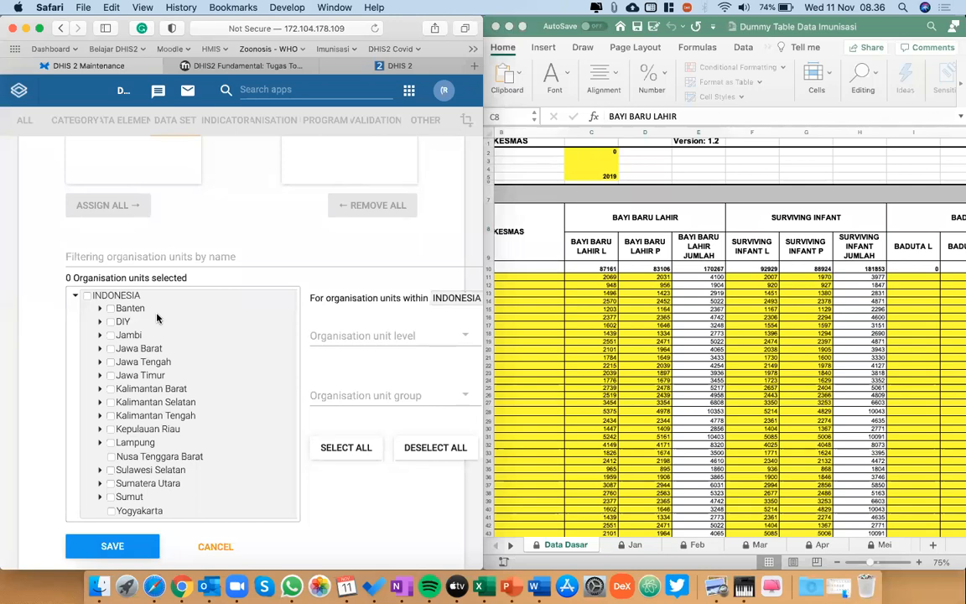
scroll(157, 317, "right", 2)
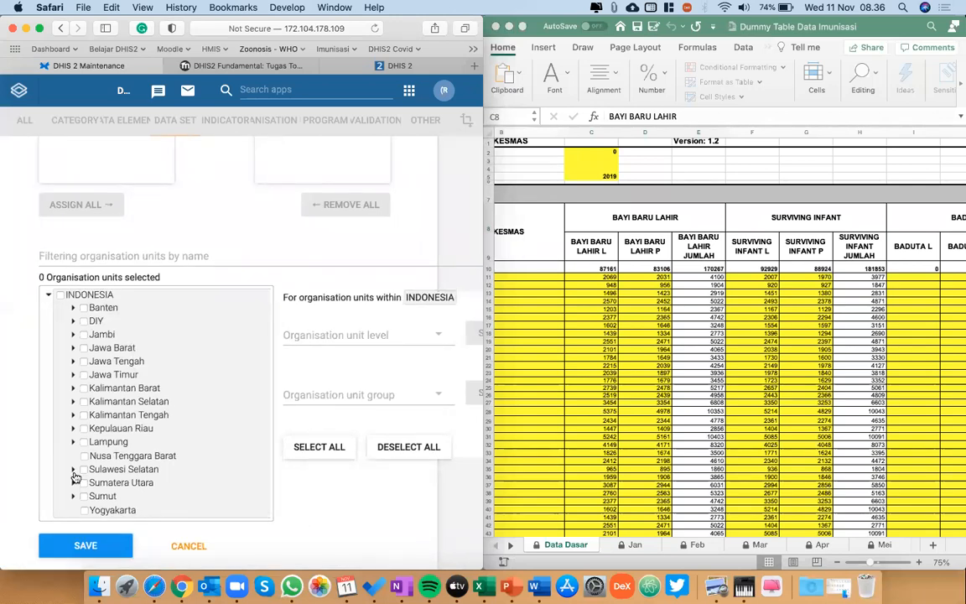
left_click(73, 348)
left_click(73, 348)
left_click(73, 348)
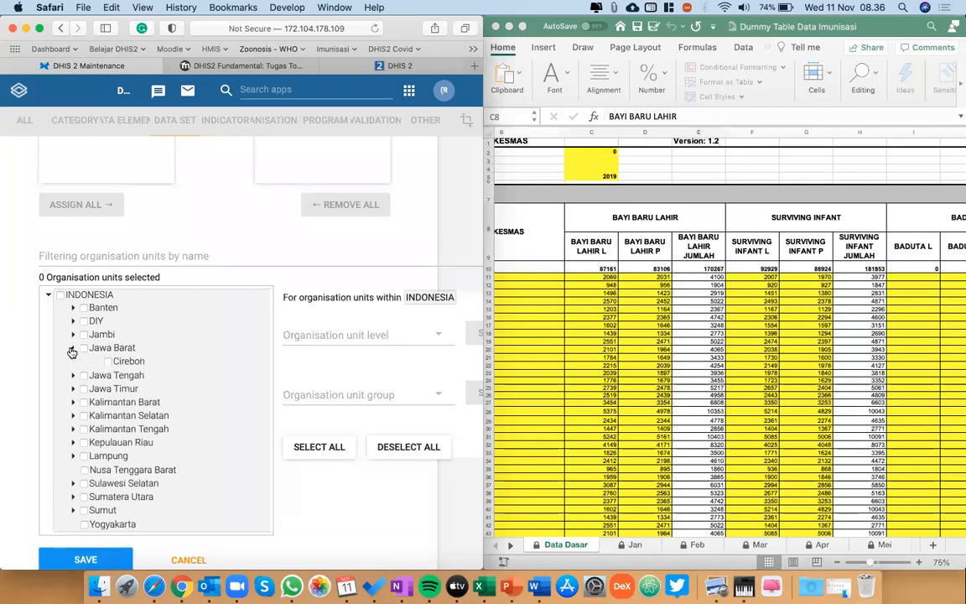
left_click(73, 348)
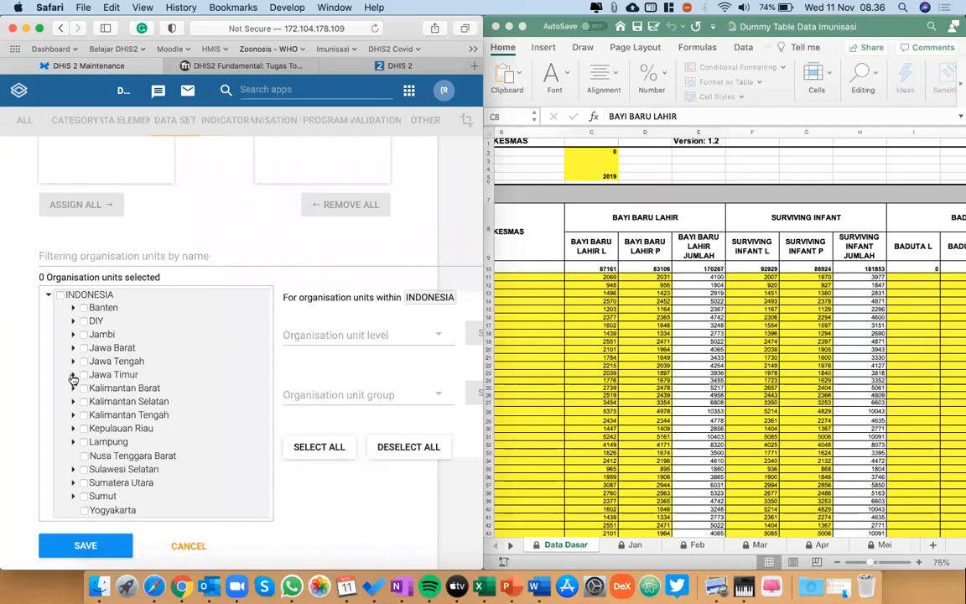
left_click(73, 375)
left_click(73, 377)
left_click(73, 389)
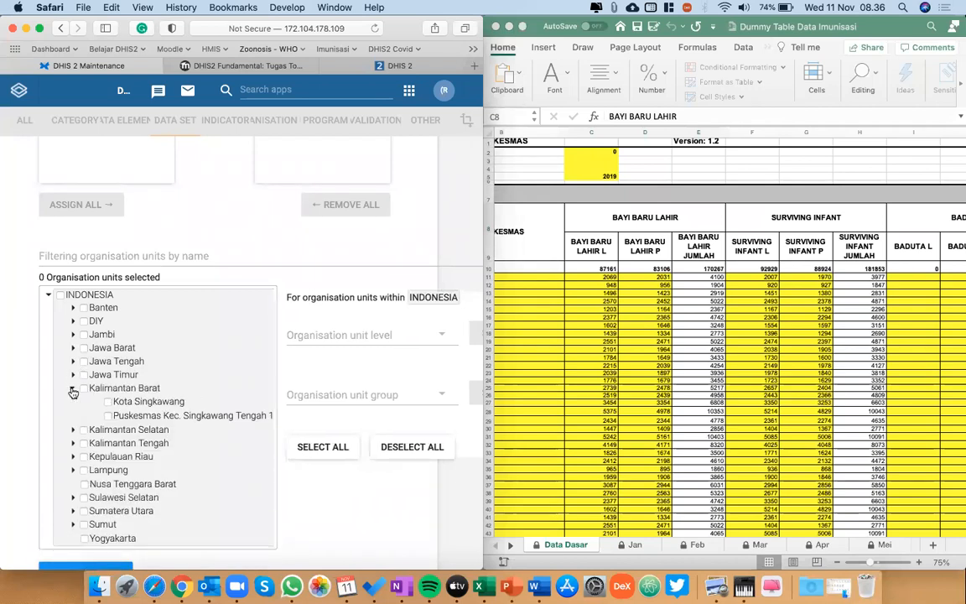
left_click(73, 389)
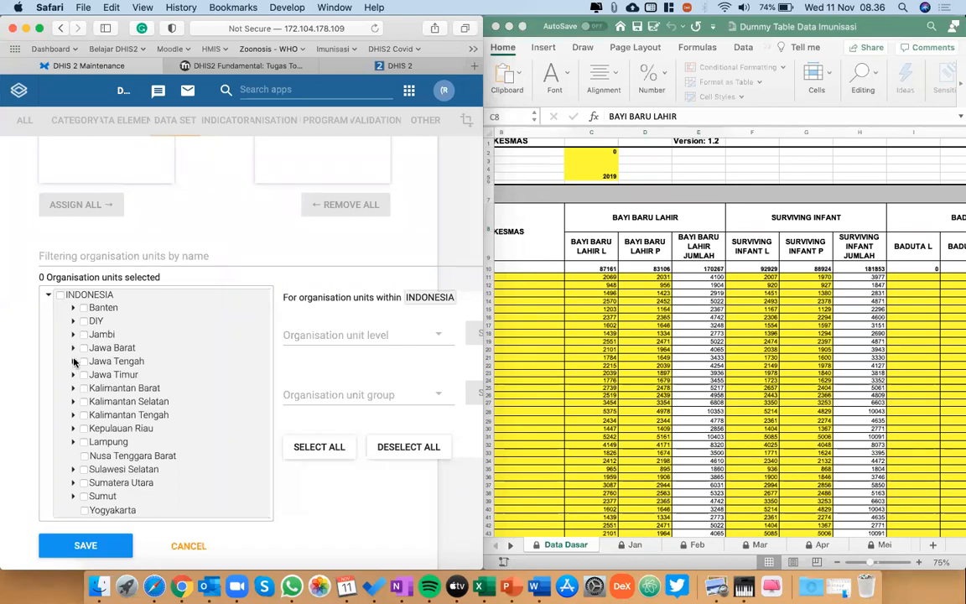
Try selecting Puskesmas sewon 1 (F) under Yogyakarta in DIY, deselect it and collapse Yogyakarta.
left_click(72, 321)
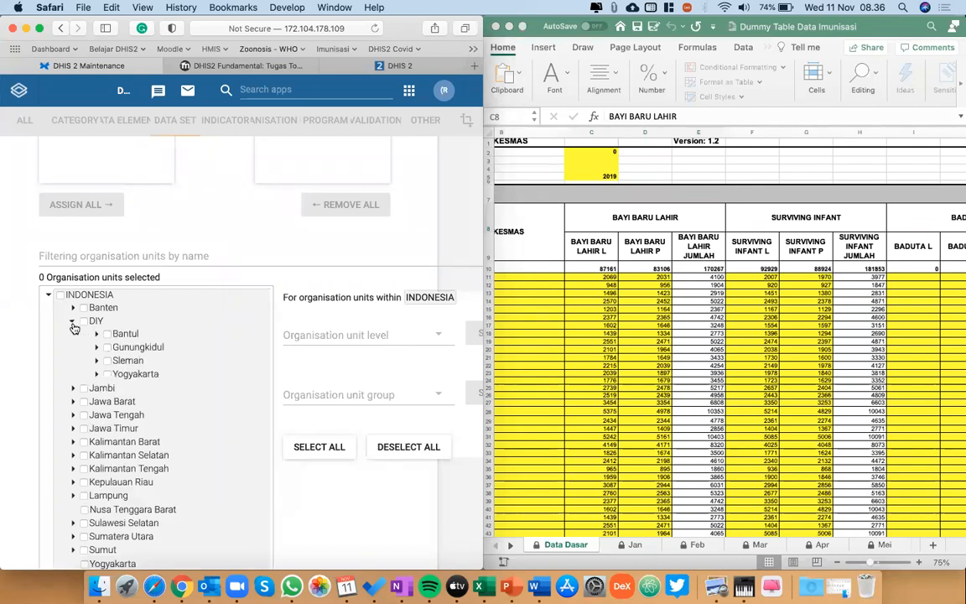
left_click(95, 374)
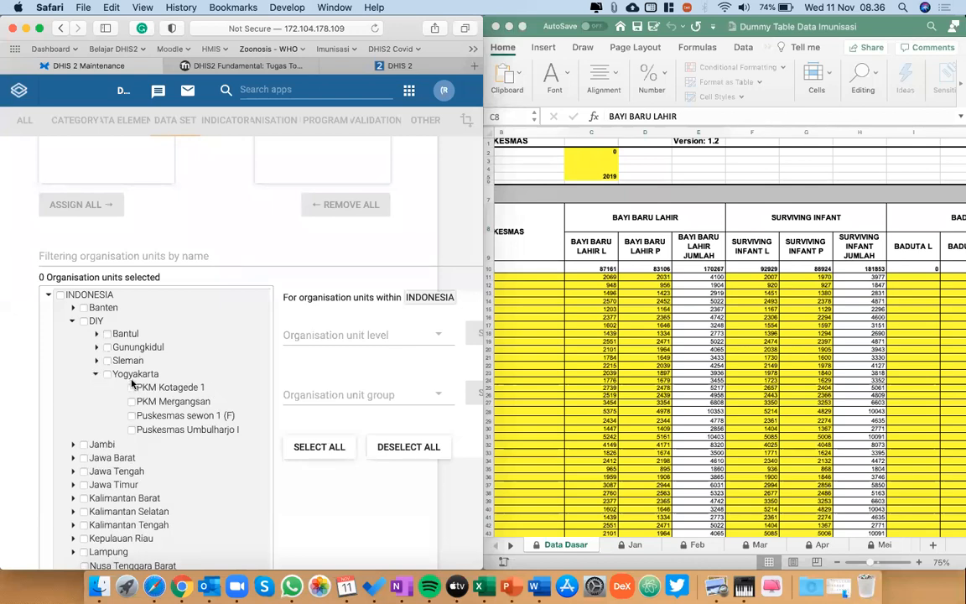
left_click(186, 416)
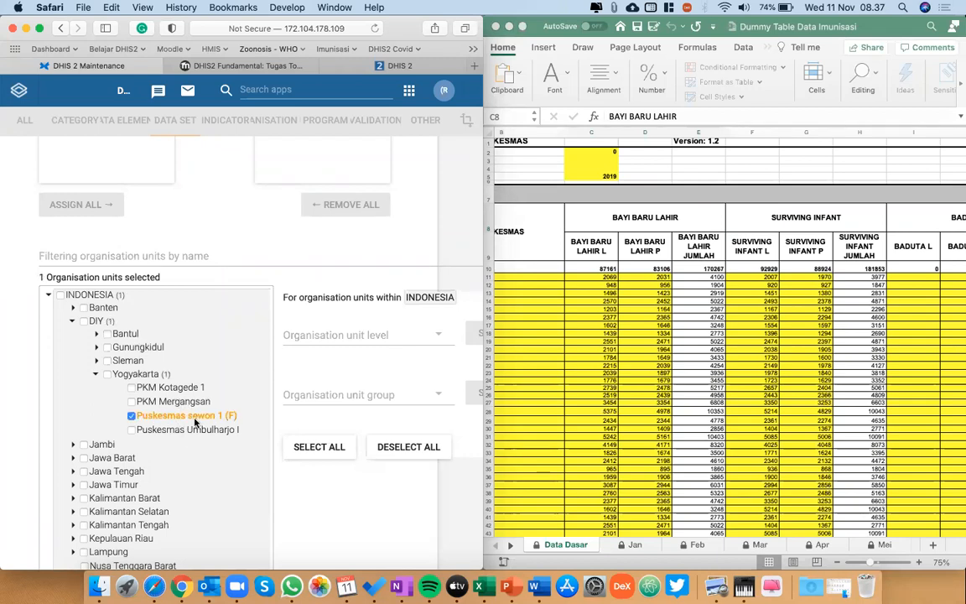
left_click(192, 416)
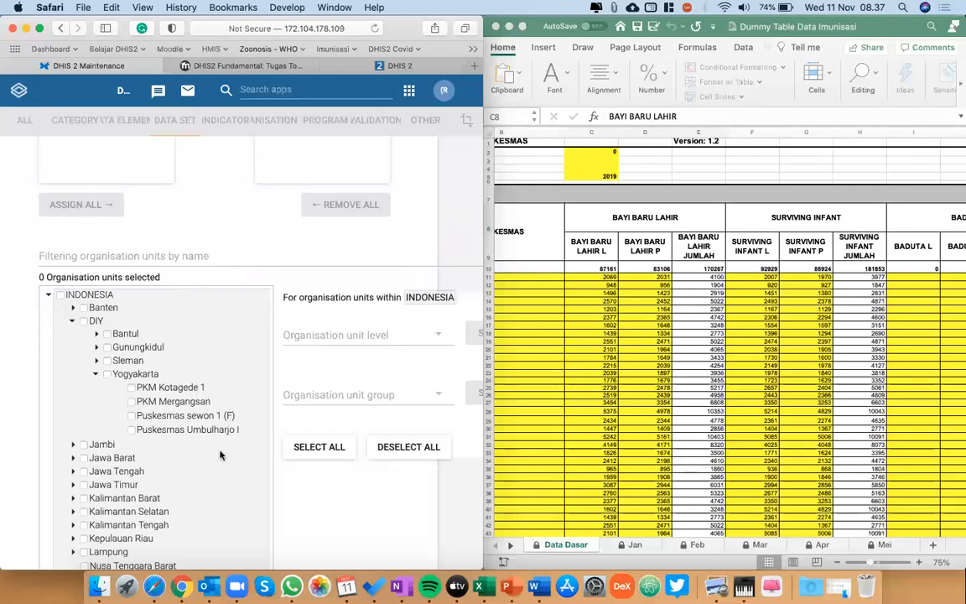
left_click(99, 374)
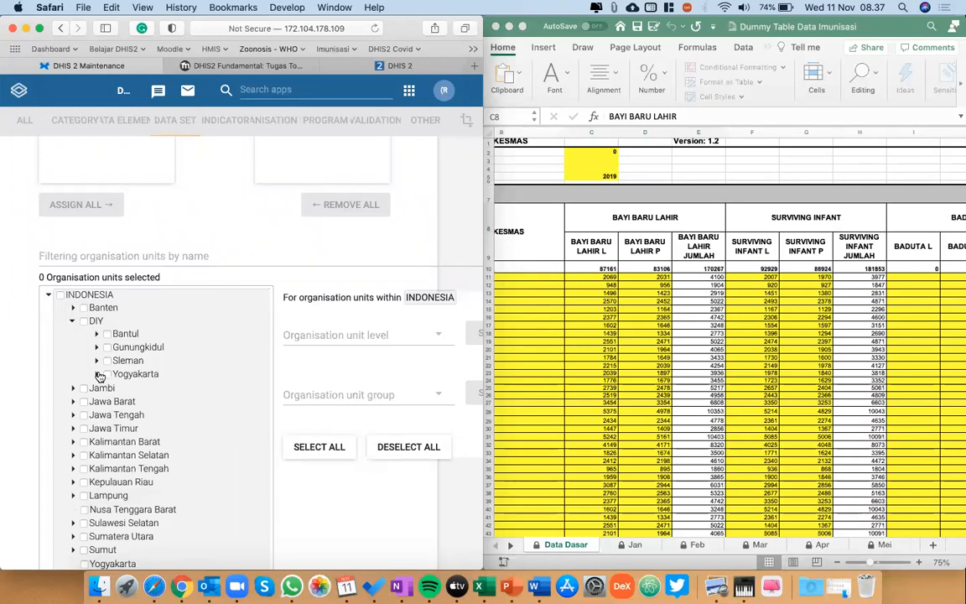
Collapse DIY and select INDONESIA as an organisation unit of the data set.
scroll(214, 377, "right", 2)
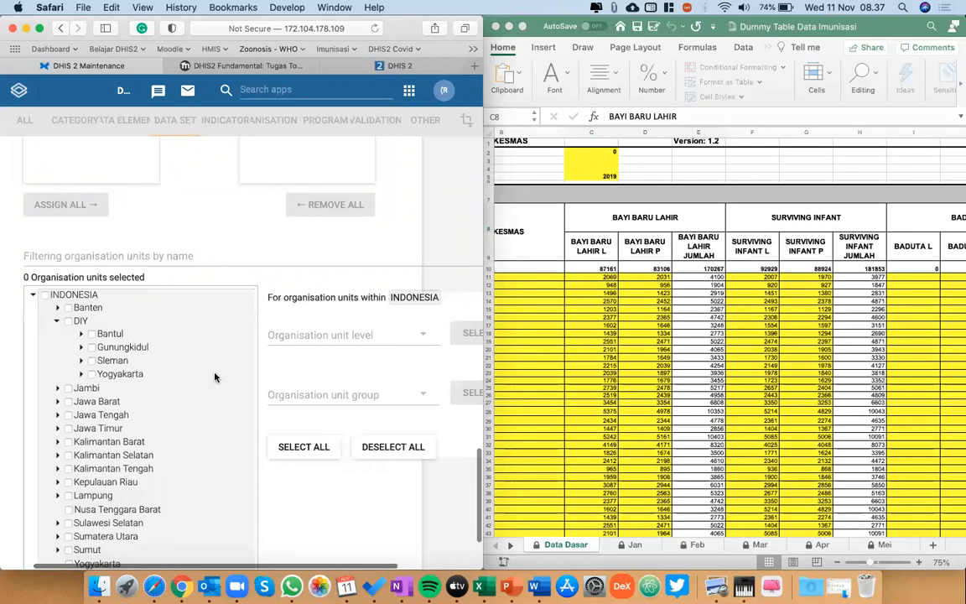
scroll(215, 378, "down", 1)
scroll(215, 377, "right", 1)
left_click(48, 310)
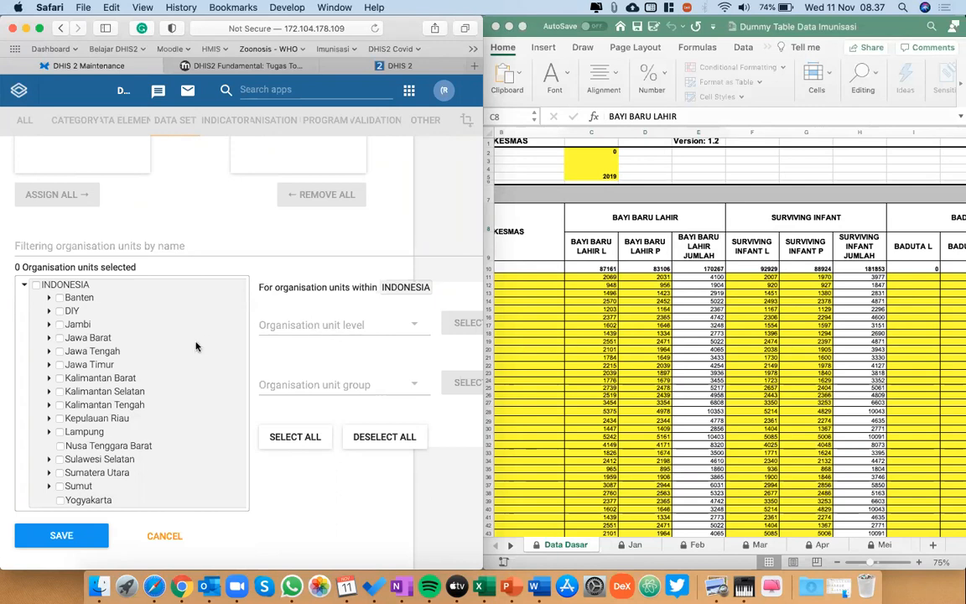
left_click(76, 286)
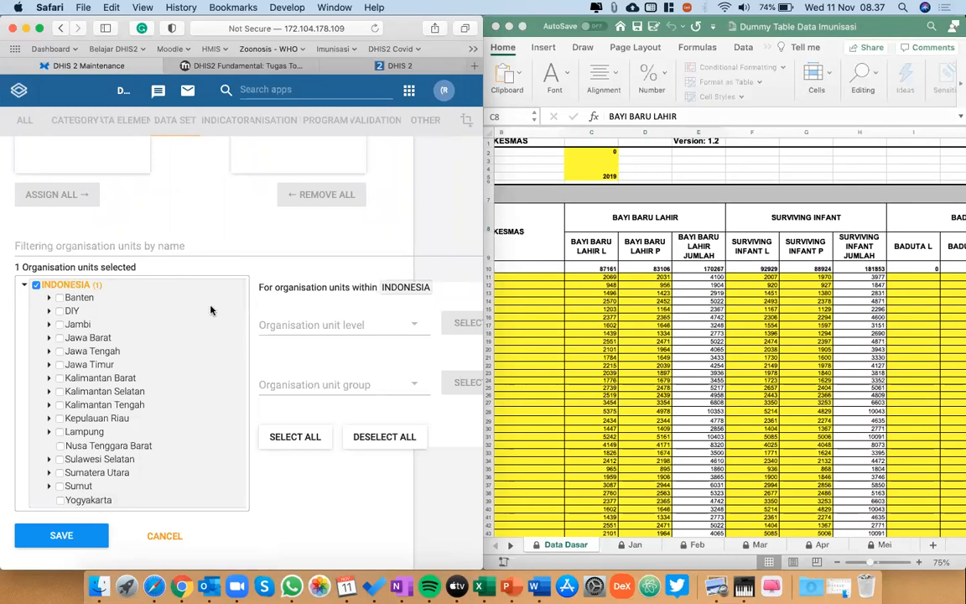
Try selecting Puskesmas D and Tangerang Kota under Banten, deselect both and collapse Banten.
left_click(48, 297)
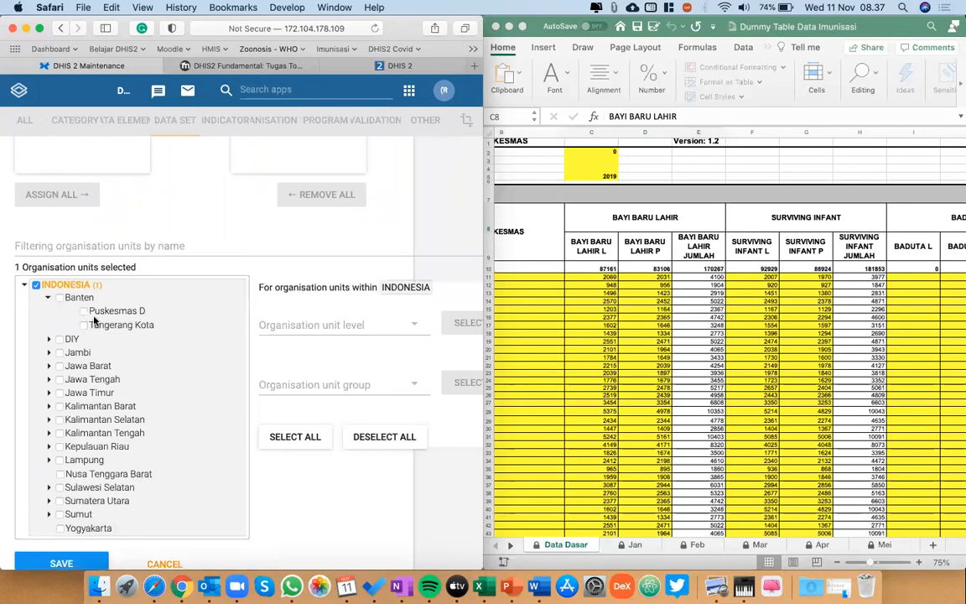
left_click(85, 312)
left_click(85, 324)
left_click(85, 312)
left_click(85, 324)
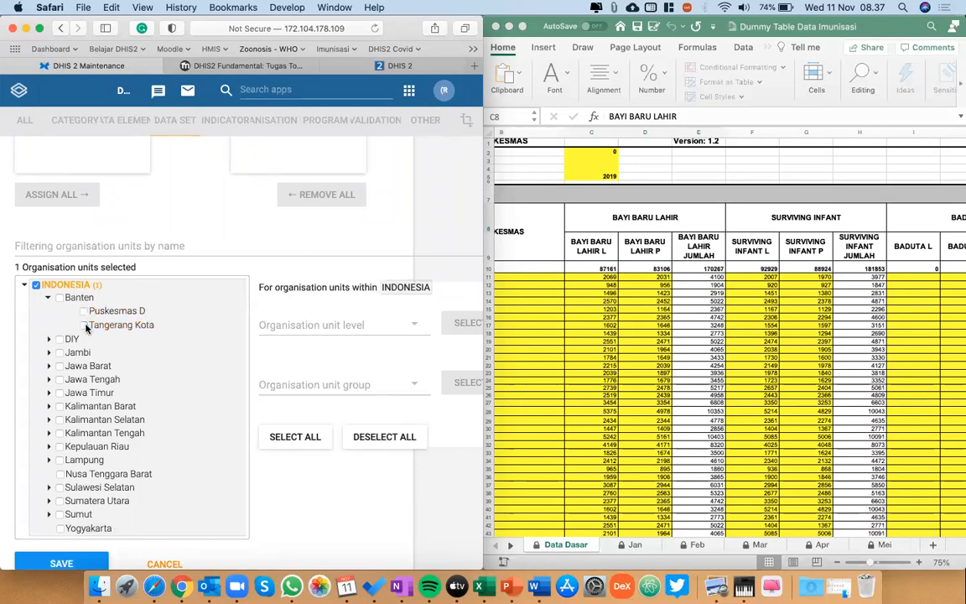
left_click(49, 298)
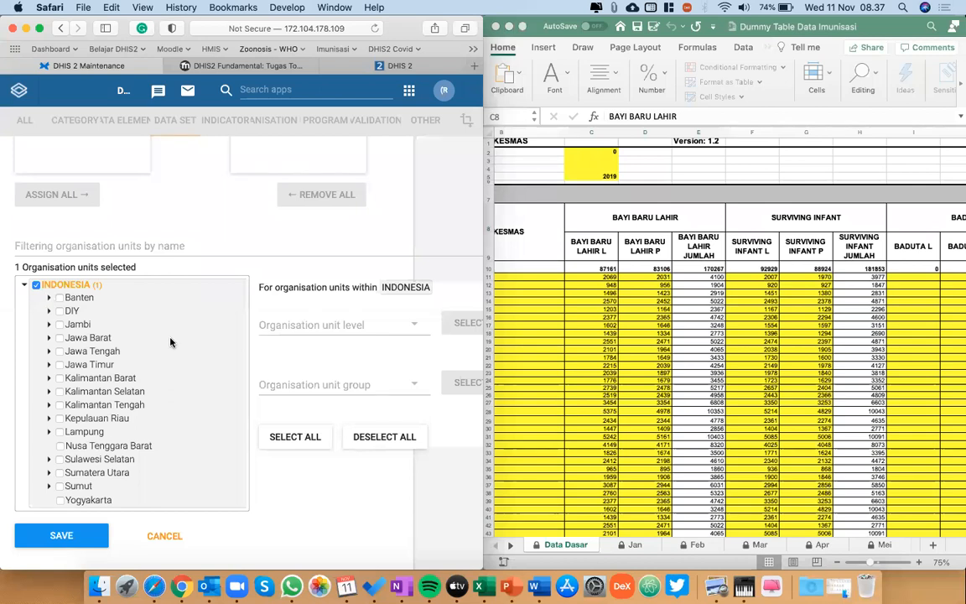
Add all Level 4 organisation units within INDONESIA to the data set's selection.
double_click(80, 287)
scroll(194, 328, "right", 3)
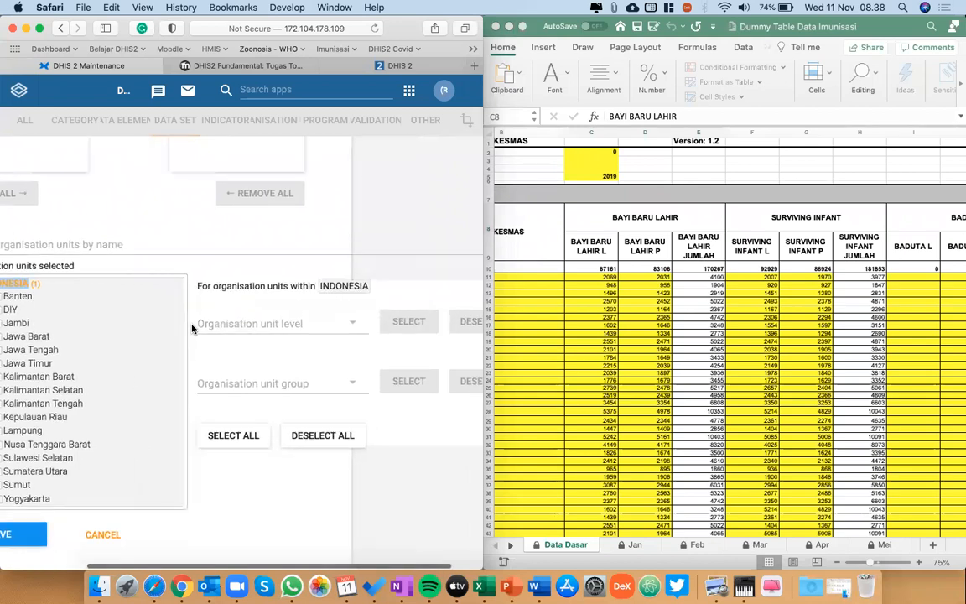
left_click(307, 330)
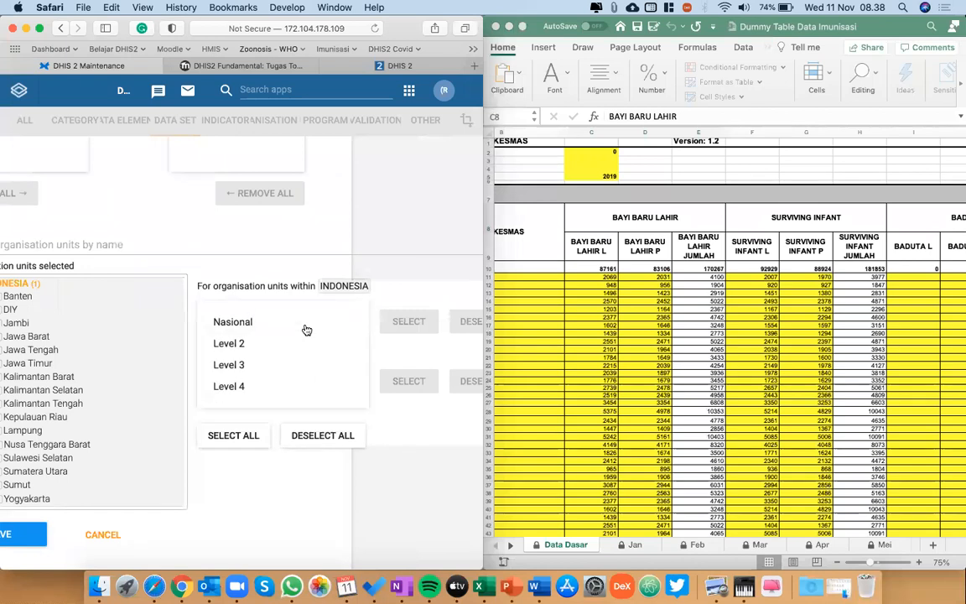
left_click(241, 388)
scroll(394, 338, "right", 2)
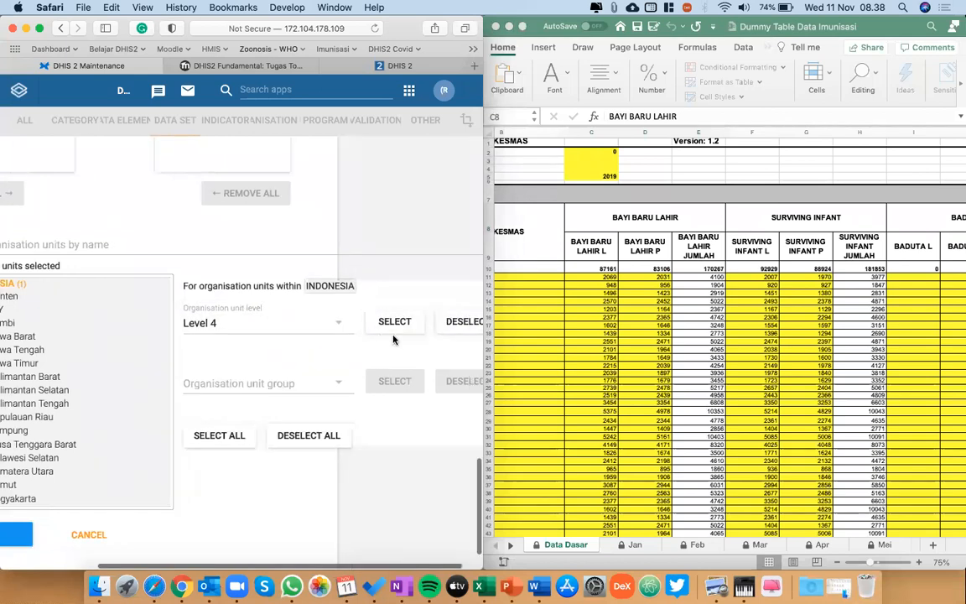
scroll(389, 332, "right", 2)
left_click(377, 321)
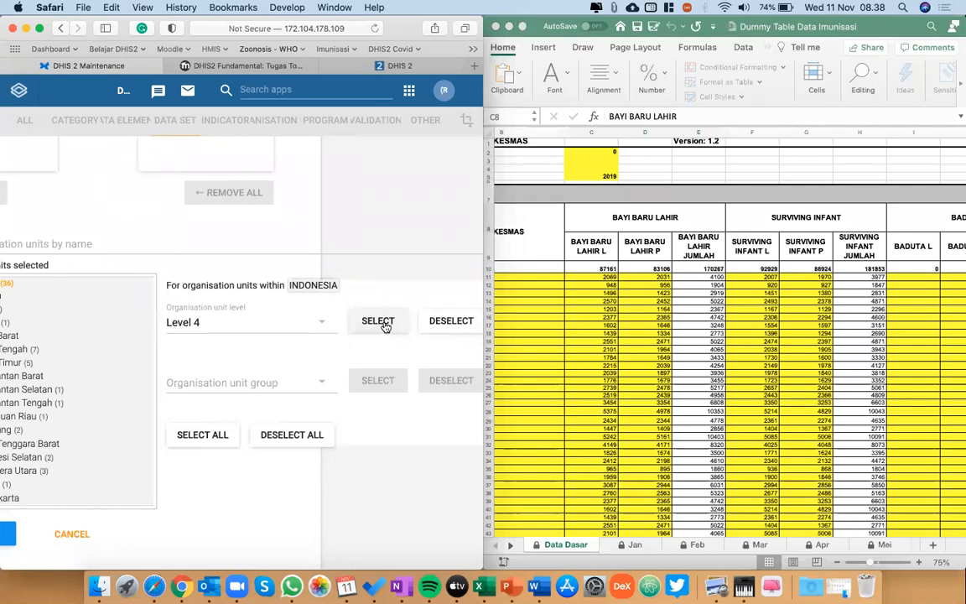
scroll(385, 327, "left", 10)
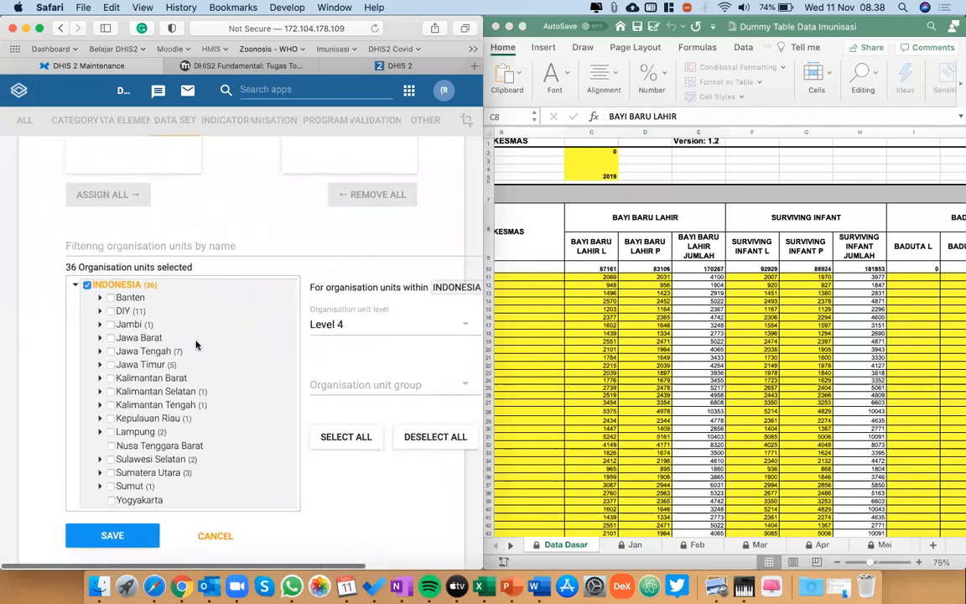
scroll(195, 344, "down", 2)
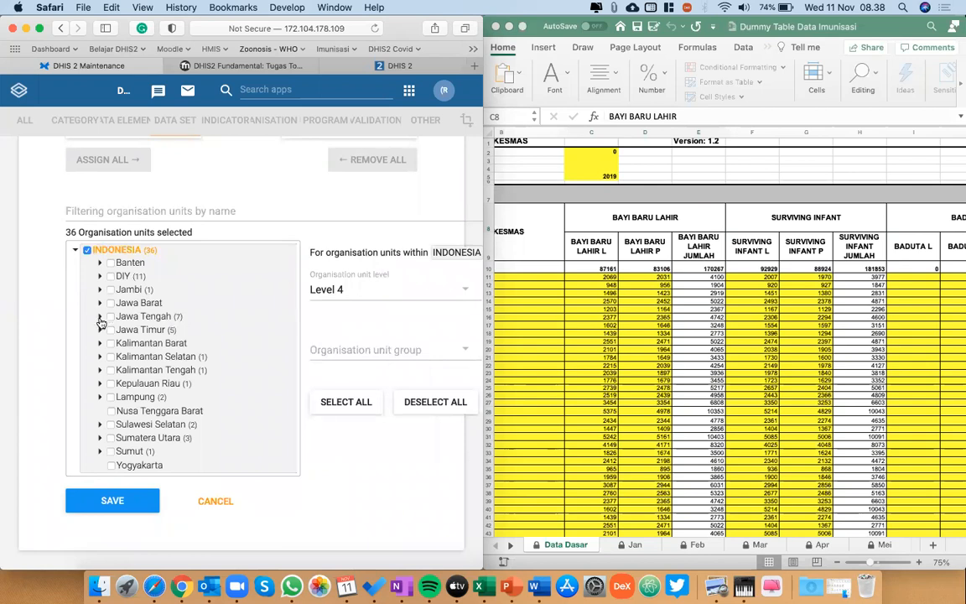
scroll(179, 354, "down", 1)
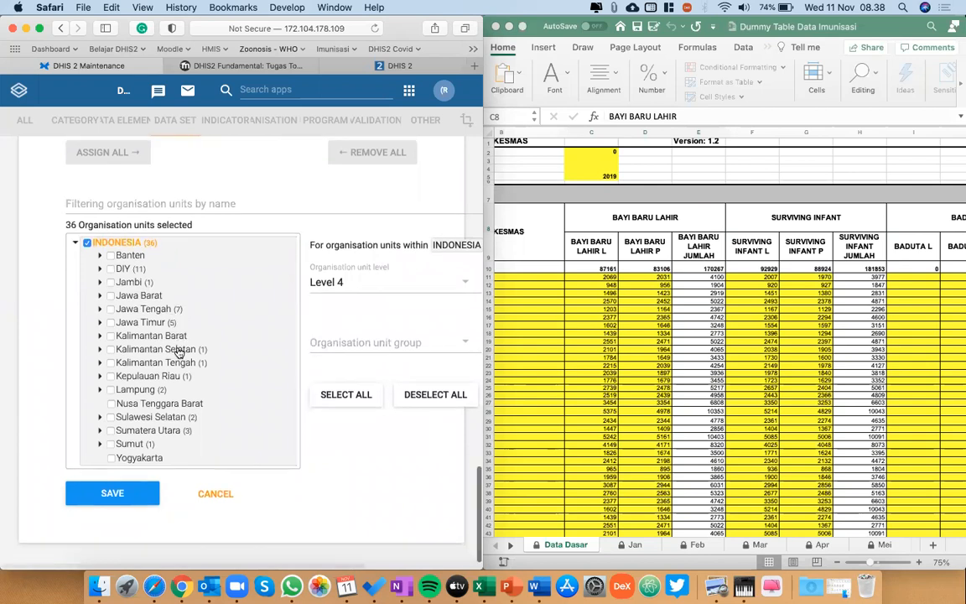
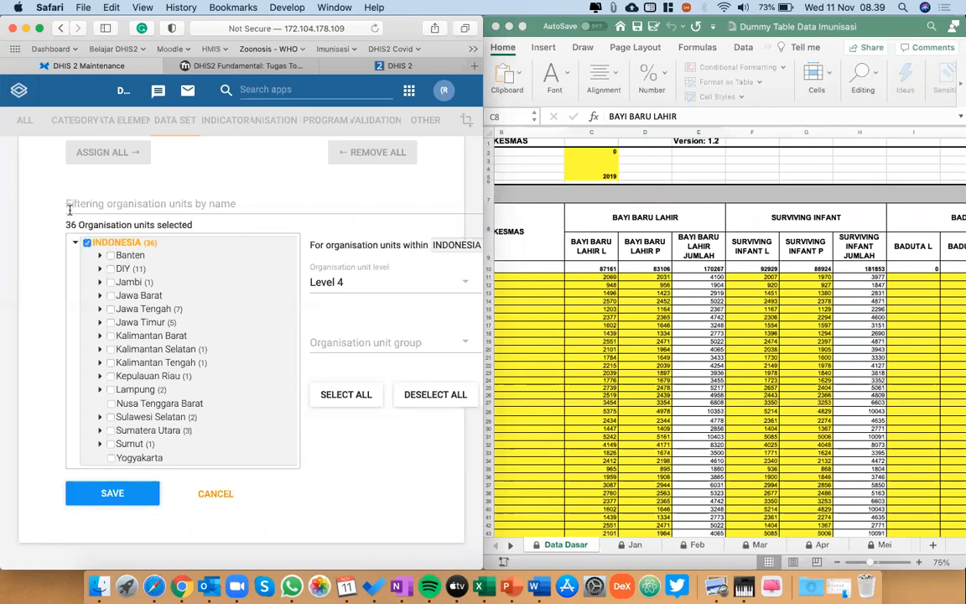
Set the period type of the Infokes_Imunisasi Tahunan data set to Yearly.
scroll(233, 474, "up", 15)
scroll(233, 474, "up", 3)
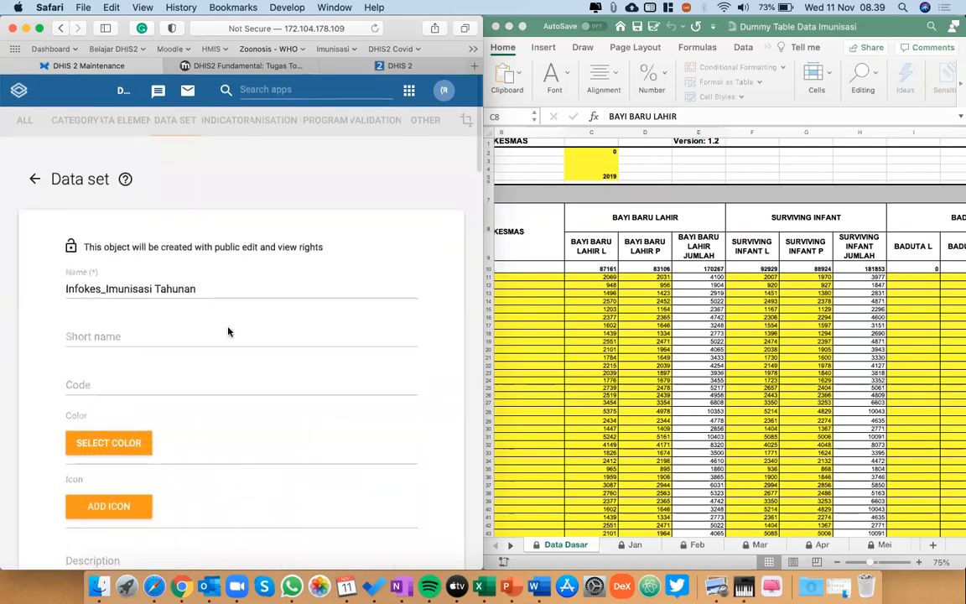
left_click(206, 281)
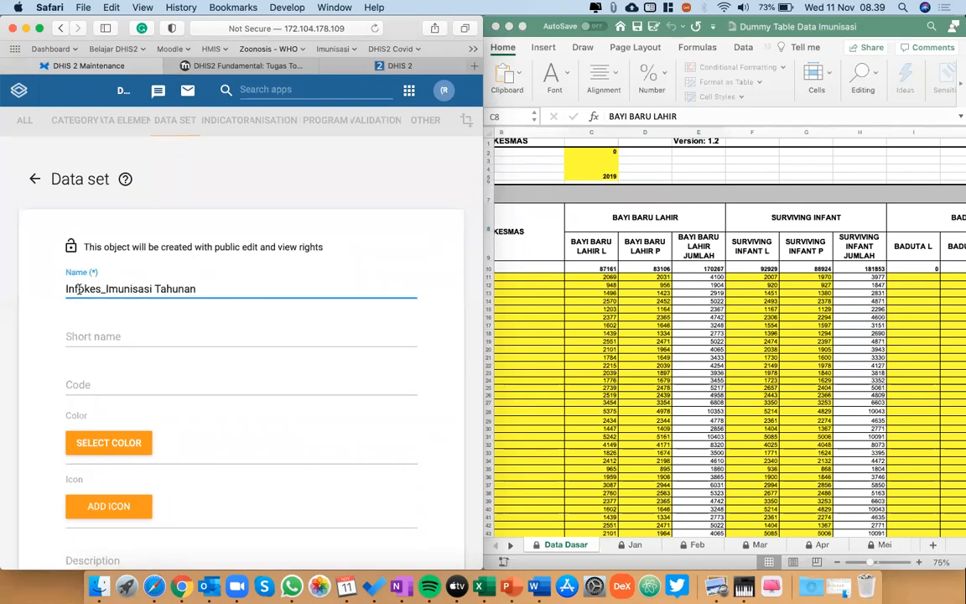
scroll(172, 298, "down", 6)
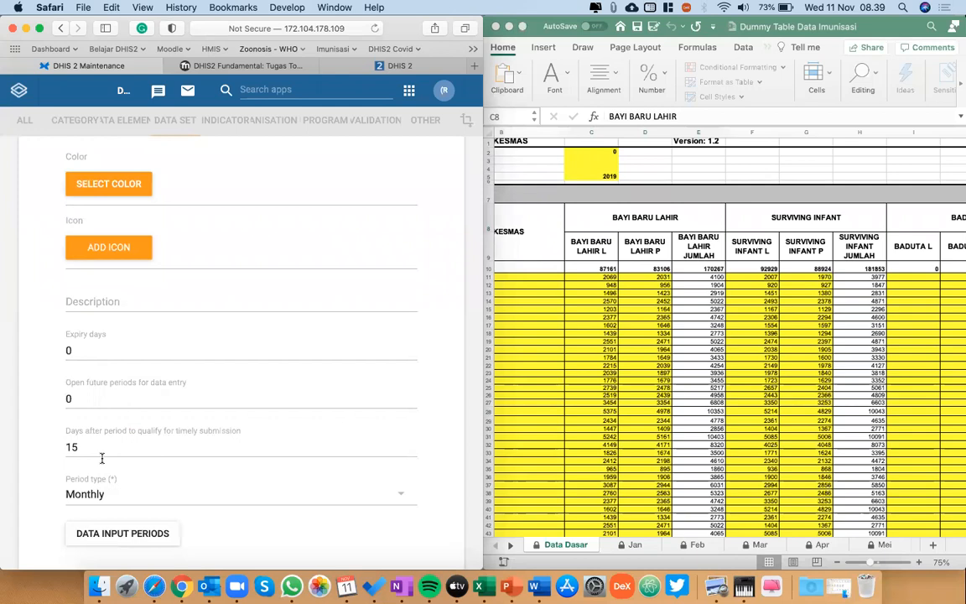
scroll(101, 458, "down", 3)
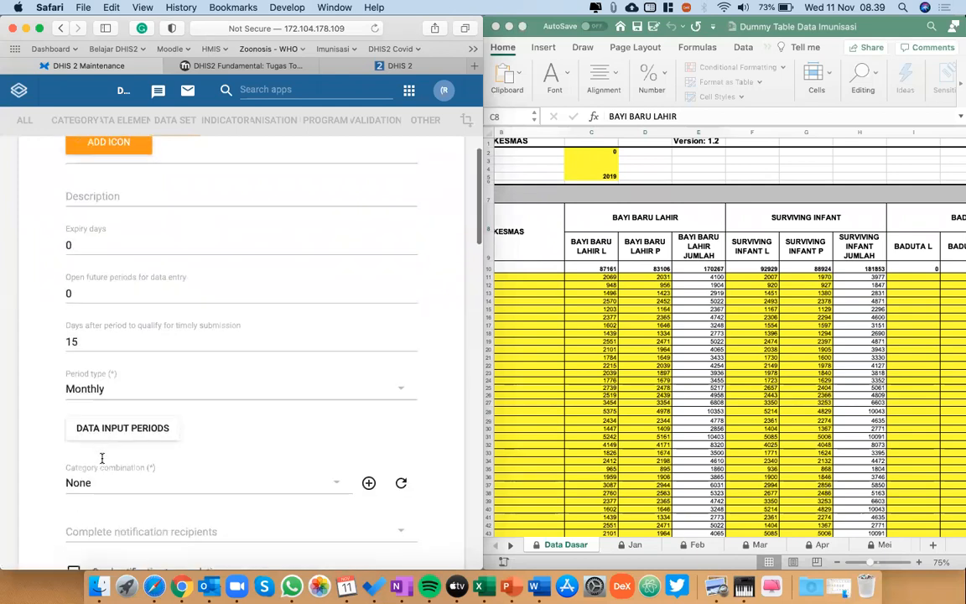
left_click(124, 399)
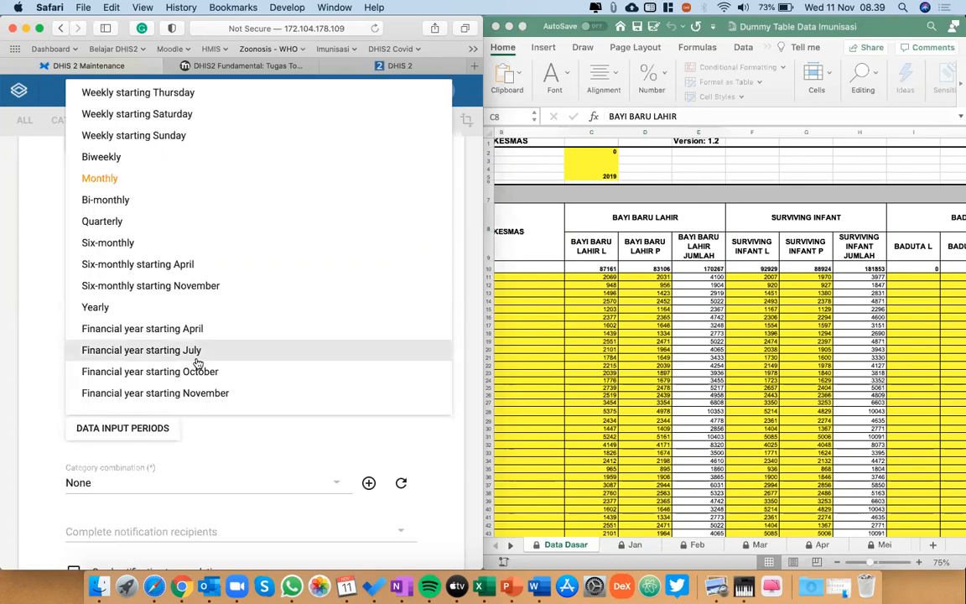
left_click(119, 318)
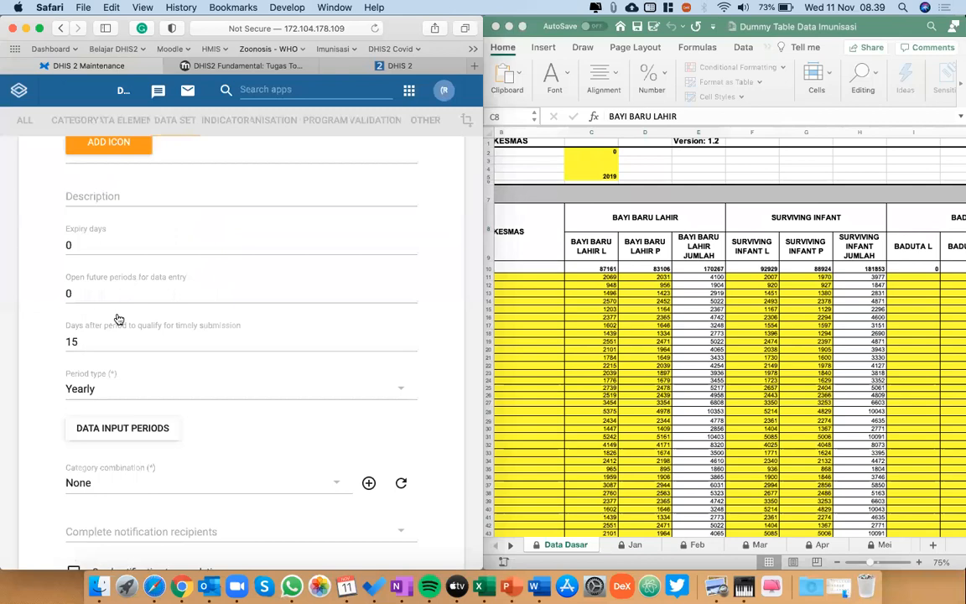
Review the assigned data elements and organisation units, then save the new data set.
scroll(162, 390, "down", 2)
scroll(162, 390, "down", 12)
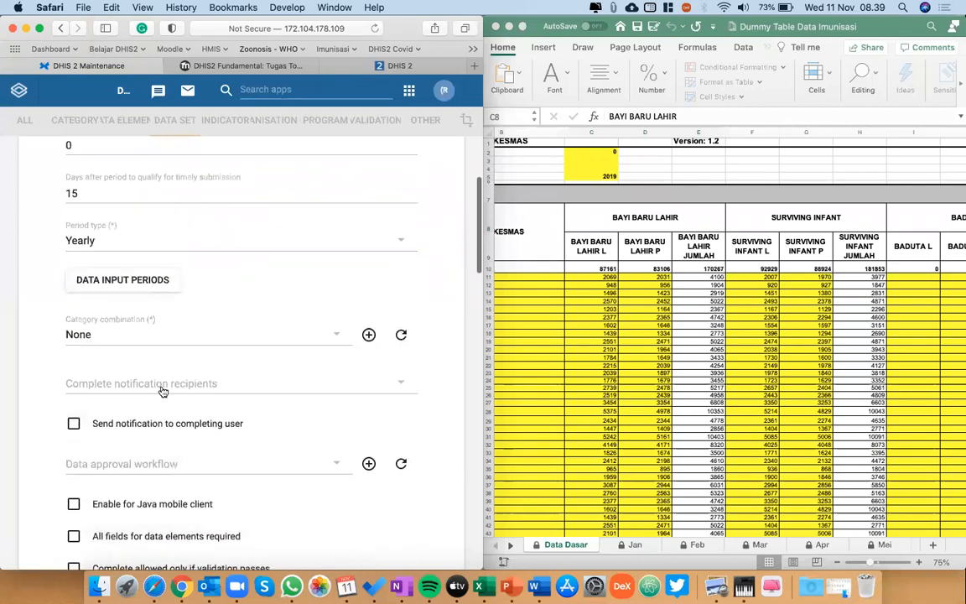
scroll(162, 390, "down", 6)
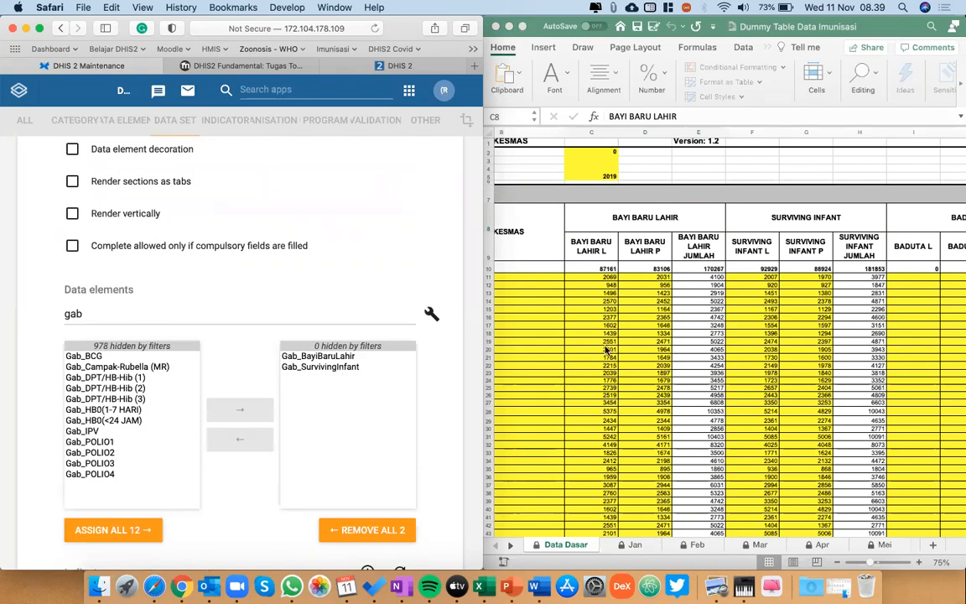
scroll(227, 514, "down", 5)
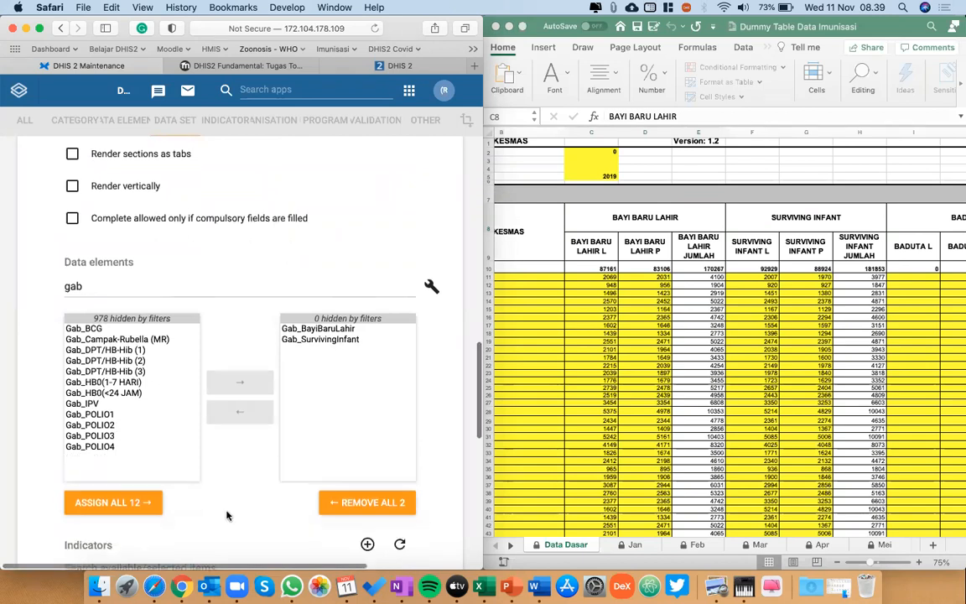
scroll(226, 514, "down", 5)
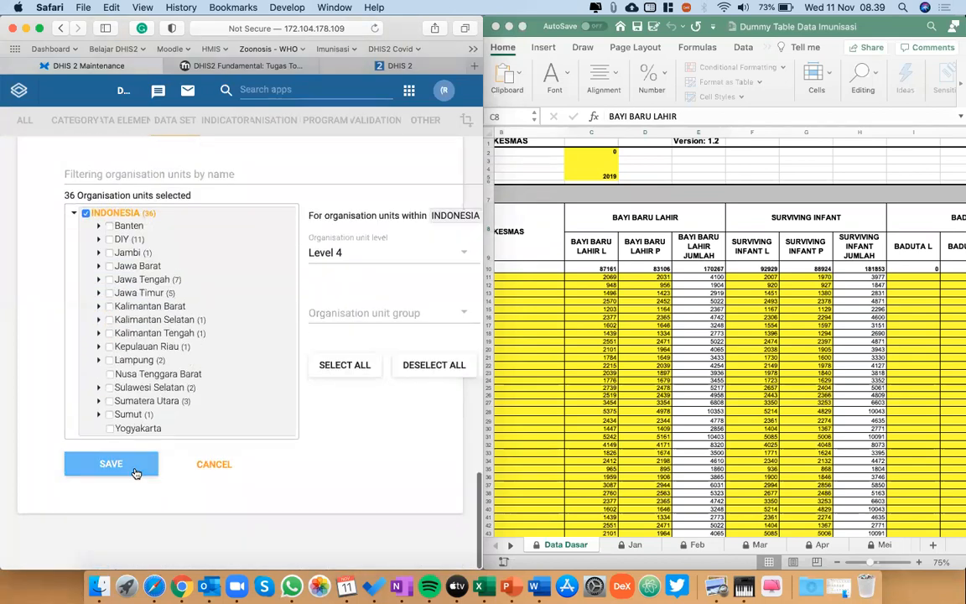
left_click(135, 474)
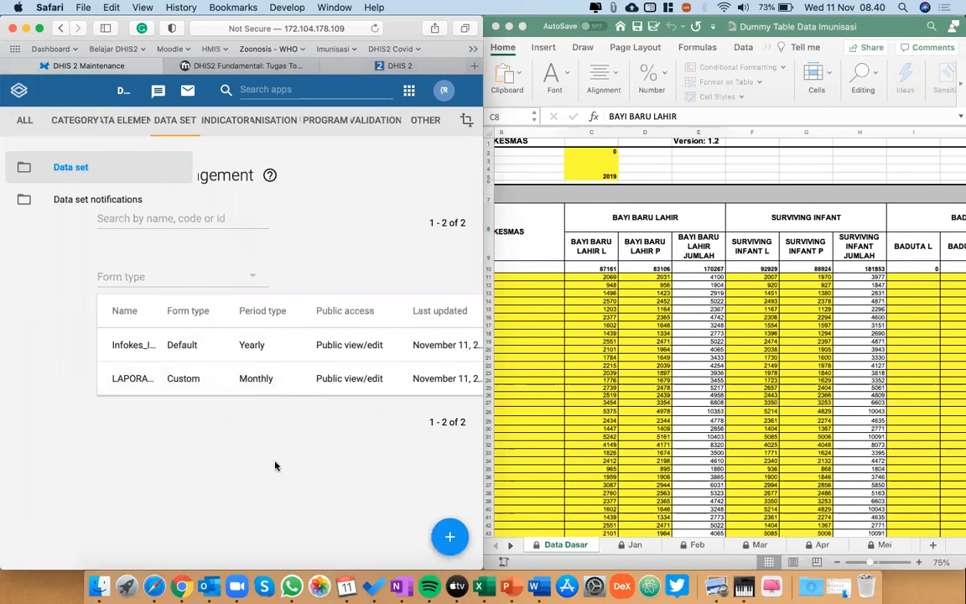
Switch to the Excel workbook and compare the Data Dasar sheet with the monthly Jan sheet.
key("XF86AudioRaiseVolume")
left_click(771, 330)
scroll(755, 361, "left", 3)
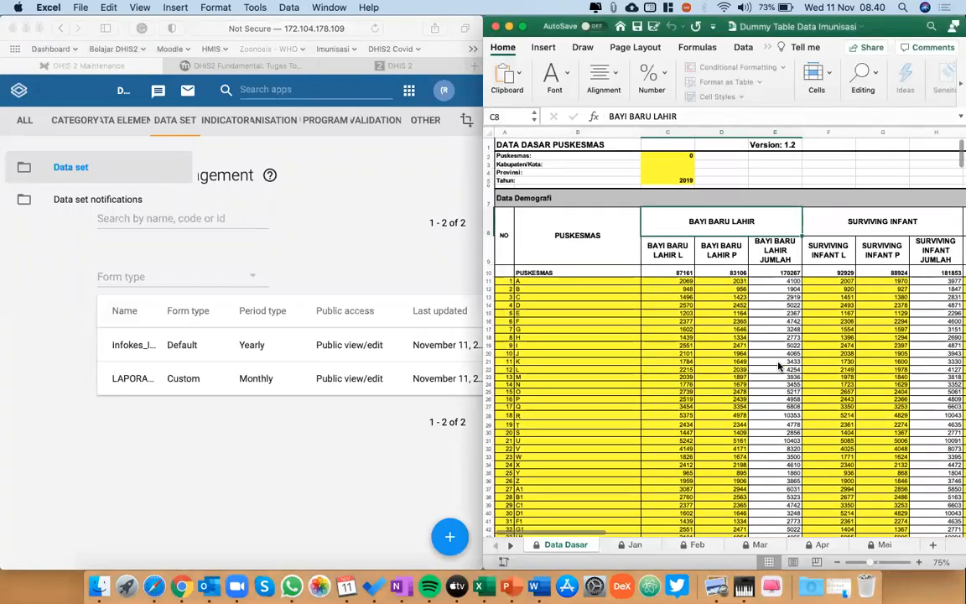
left_click(635, 544)
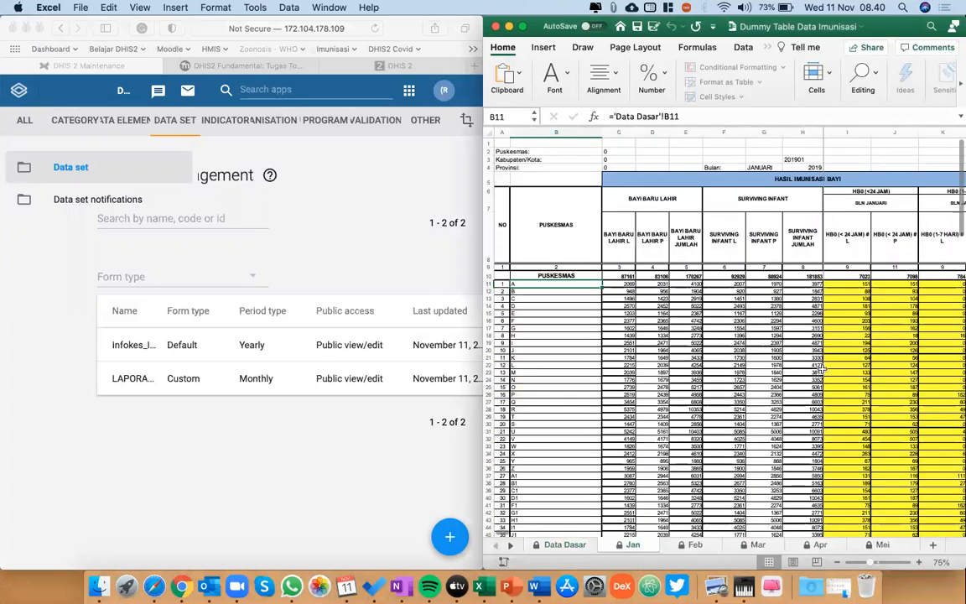
scroll(849, 355, "down", 1)
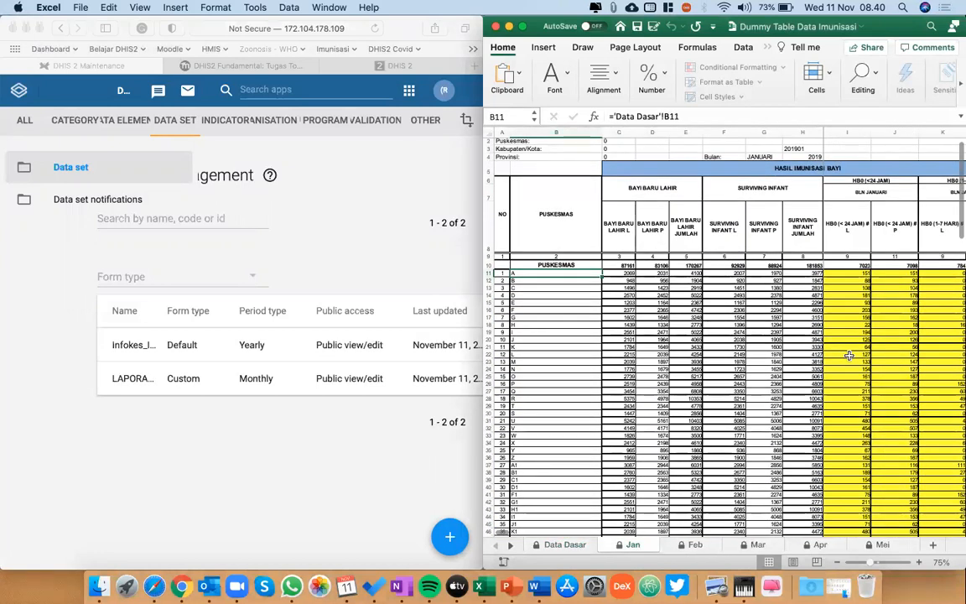
left_click(573, 546)
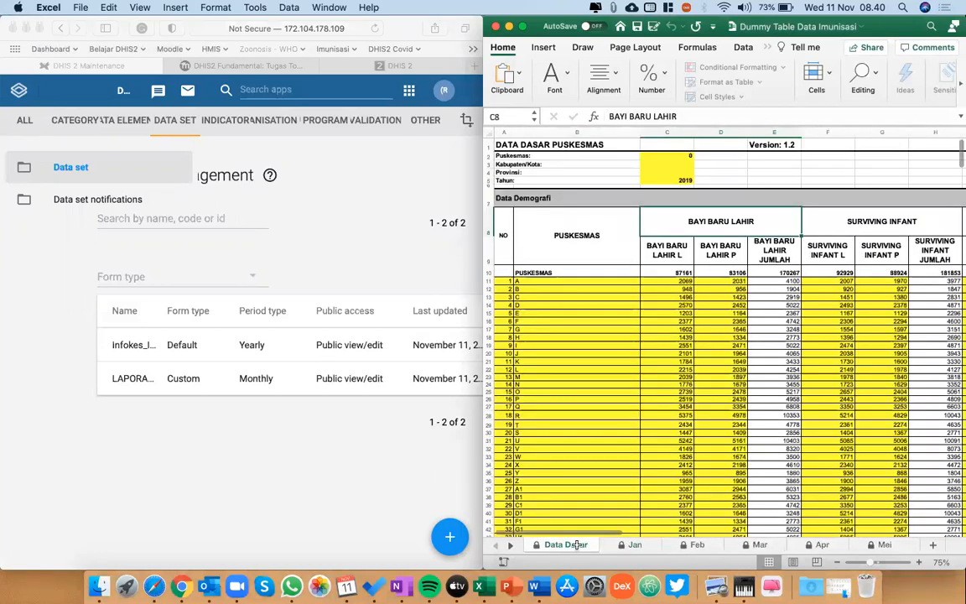
Examine the Data Dasar columns from the puskesmas list through BADUTA, Sasaran WUS and the class counts to KODE PUSKESMAS.
scroll(576, 544, "right", 3)
scroll(576, 544, "right", 5)
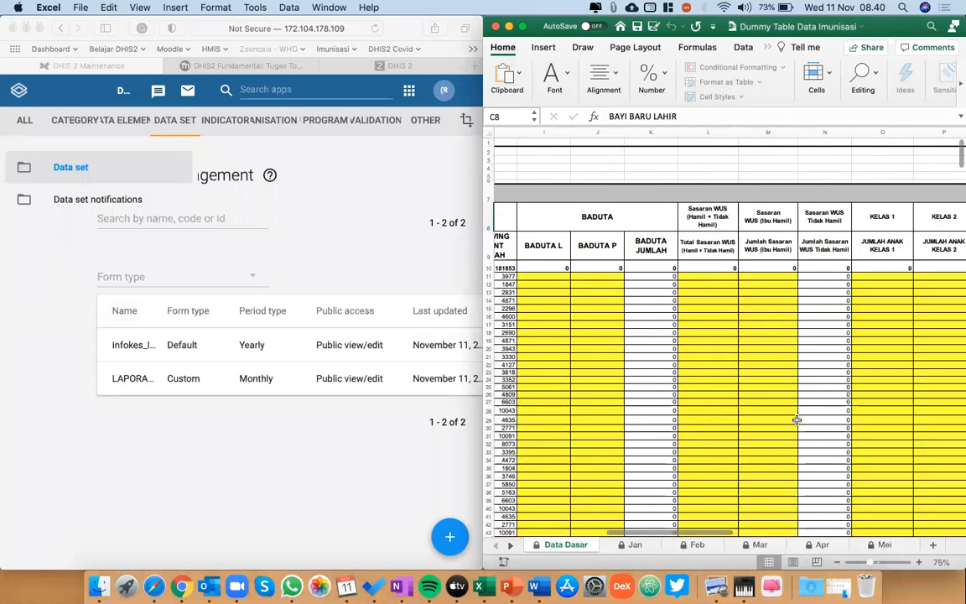
scroll(797, 420, "right", 5)
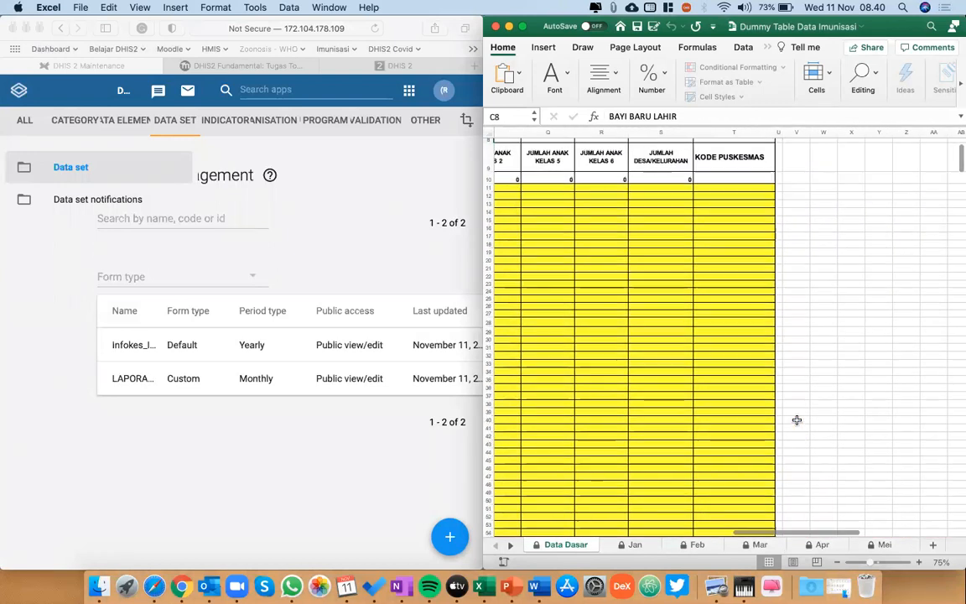
scroll(797, 420, "left", 10)
scroll(797, 420, "left", 5)
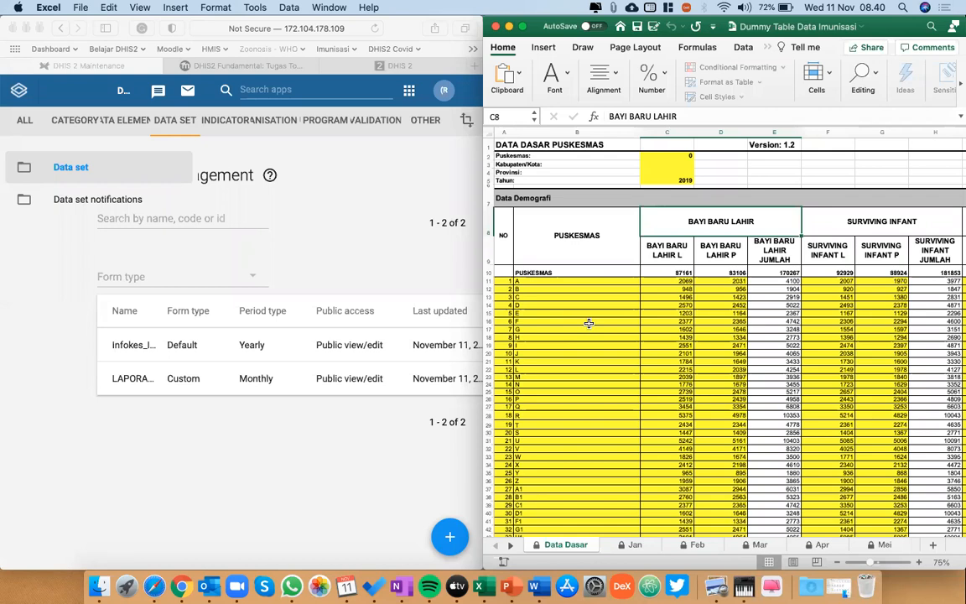
scroll(741, 338, "right", 8)
scroll(740, 338, "right", 10)
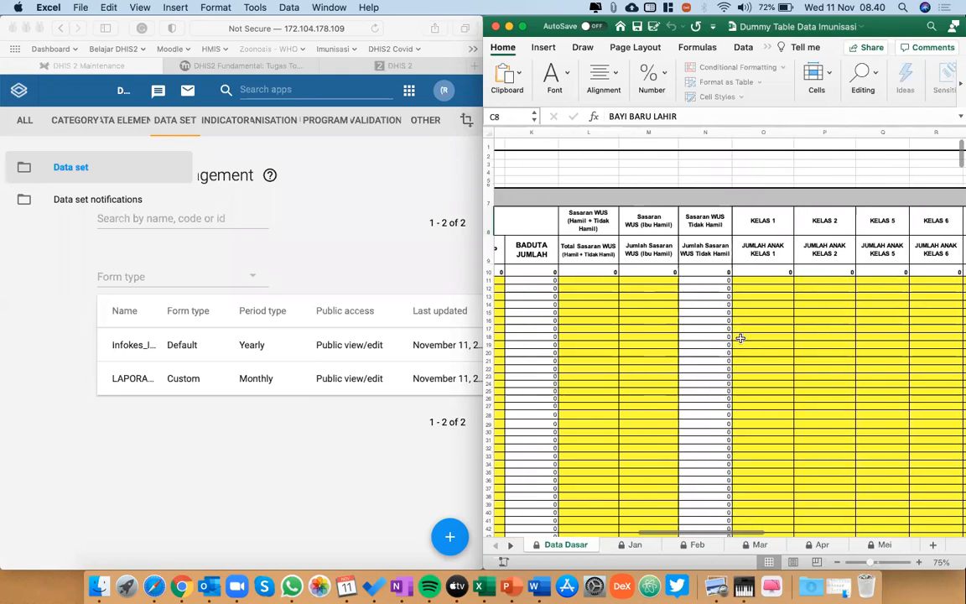
scroll(741, 338, "left", 4)
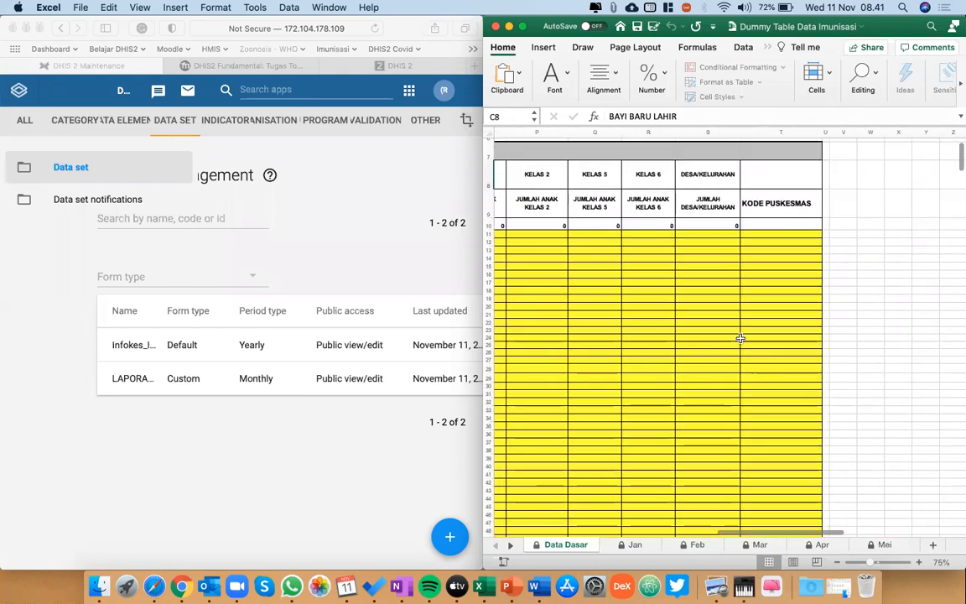
scroll(741, 338, "left", 3)
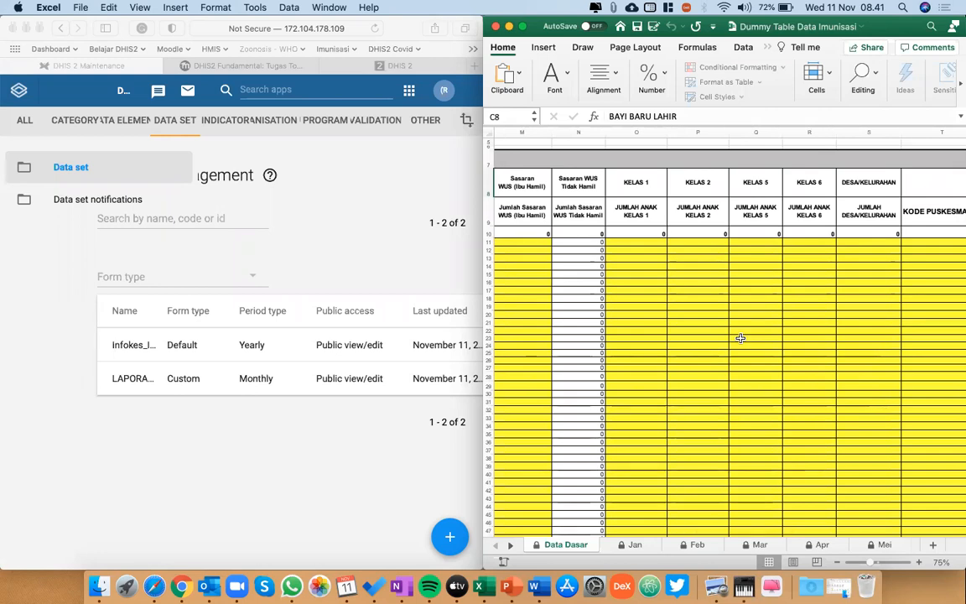
scroll(741, 338, "left", 2)
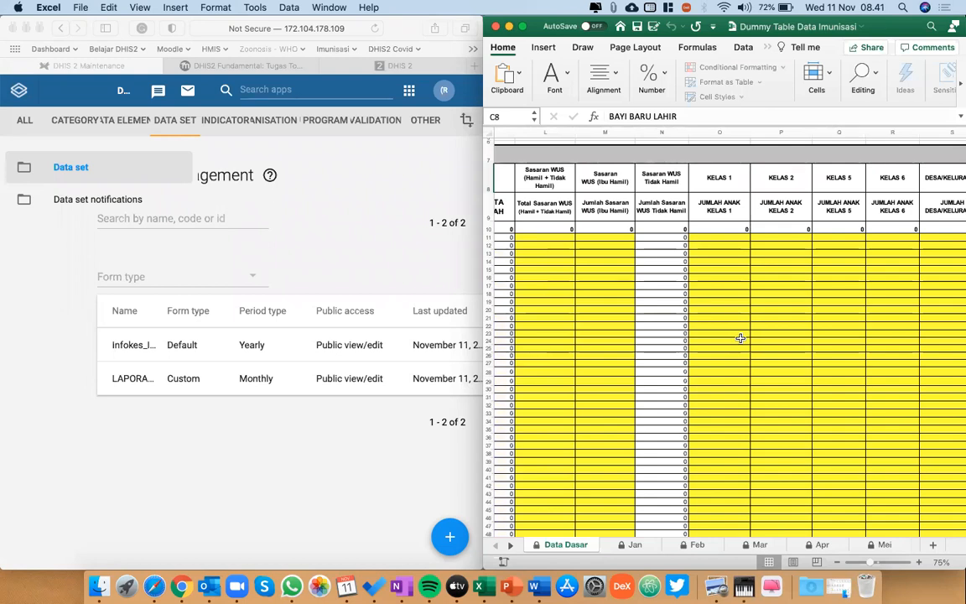
Look through the workbook's last sheets, UCI and BIAS, to see which data they collect.
left_click(510, 546)
left_click(510, 546)
left_click(510, 545)
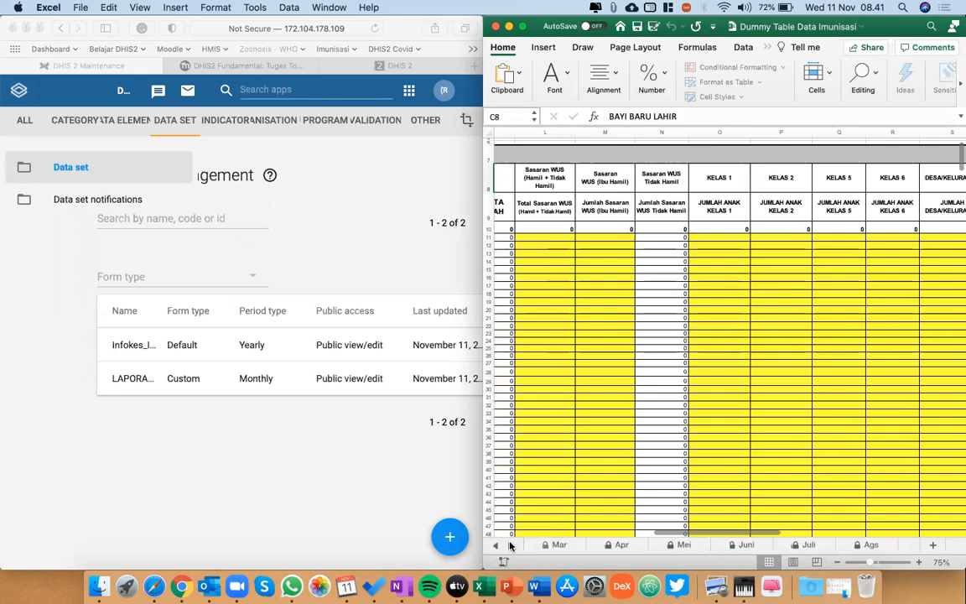
left_click(510, 546)
left_click(510, 546)
left_click(510, 546)
left_click(510, 546)
left_click(510, 547)
left_click(510, 546)
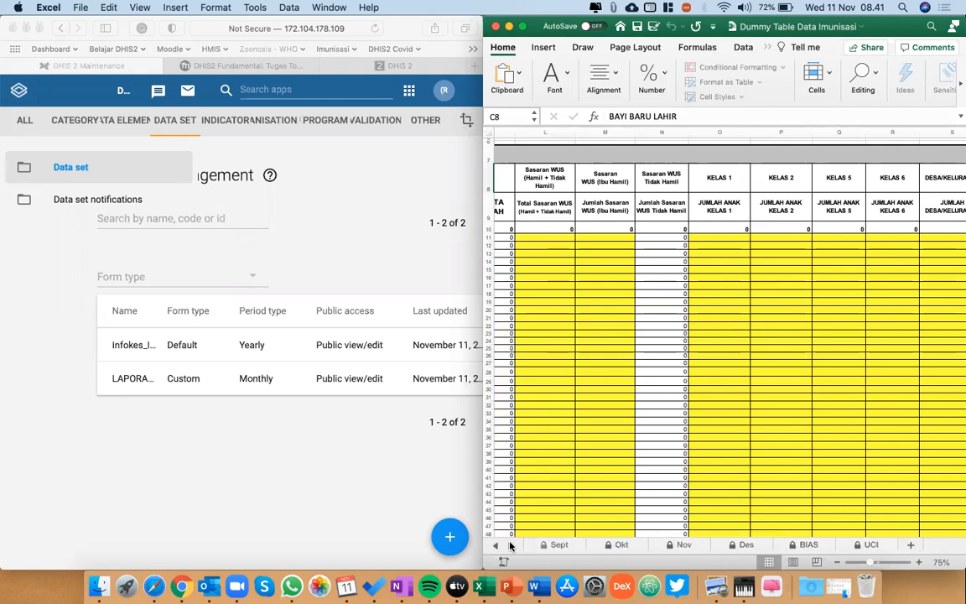
left_click(825, 548)
left_click(868, 545)
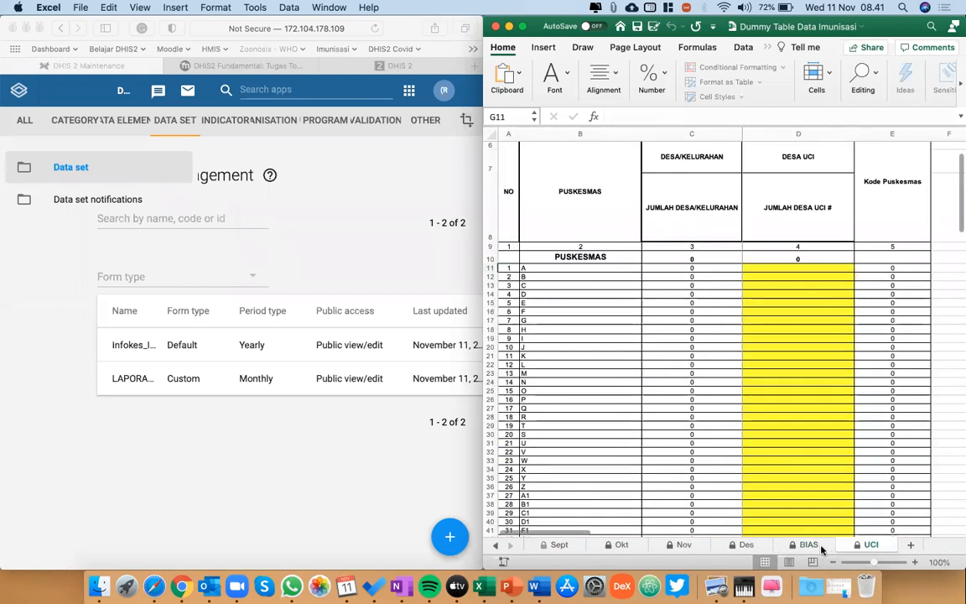
left_click(821, 549)
scroll(675, 403, "up", 8)
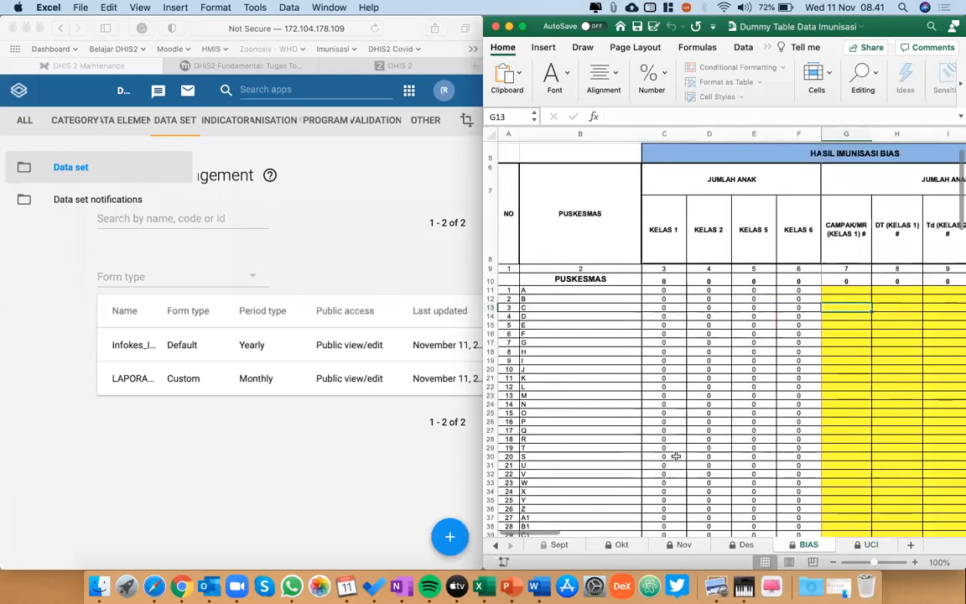
Return to the Data Dasar sheet and inspect the BADUTA JUMLAH formula in cell K11.
left_click(496, 546)
left_click(495, 546)
left_click(496, 546)
left_click(496, 546)
left_click(495, 546)
left_click(495, 546)
left_click(495, 546)
left_click(495, 546)
left_click(496, 546)
left_click(566, 546)
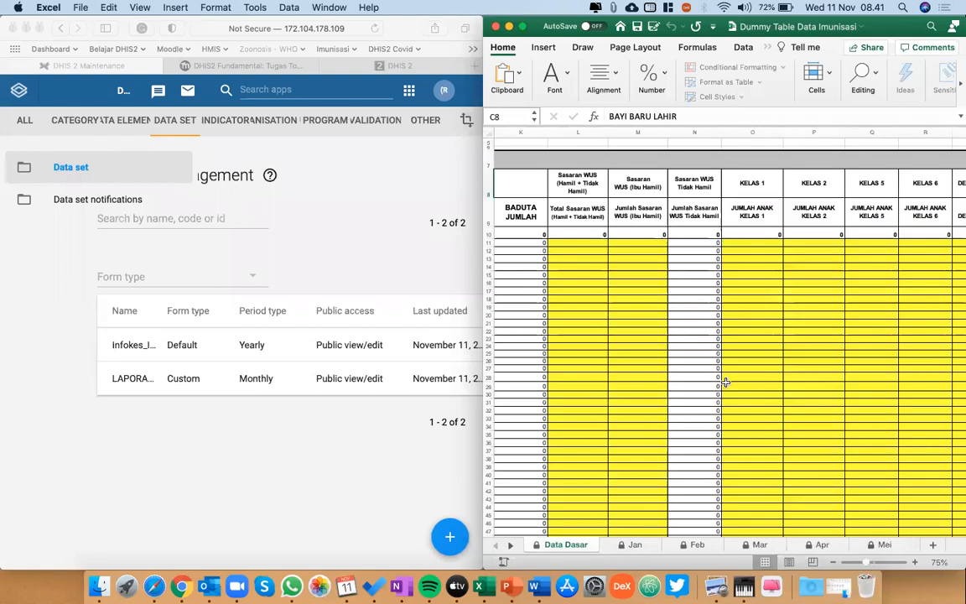
scroll(727, 383, "left", 5)
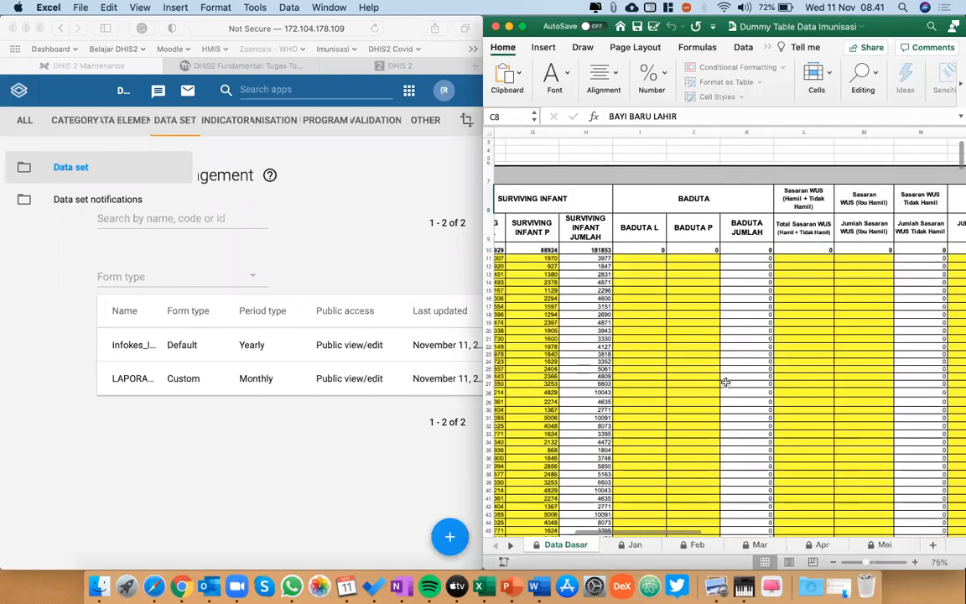
left_click(802, 238)
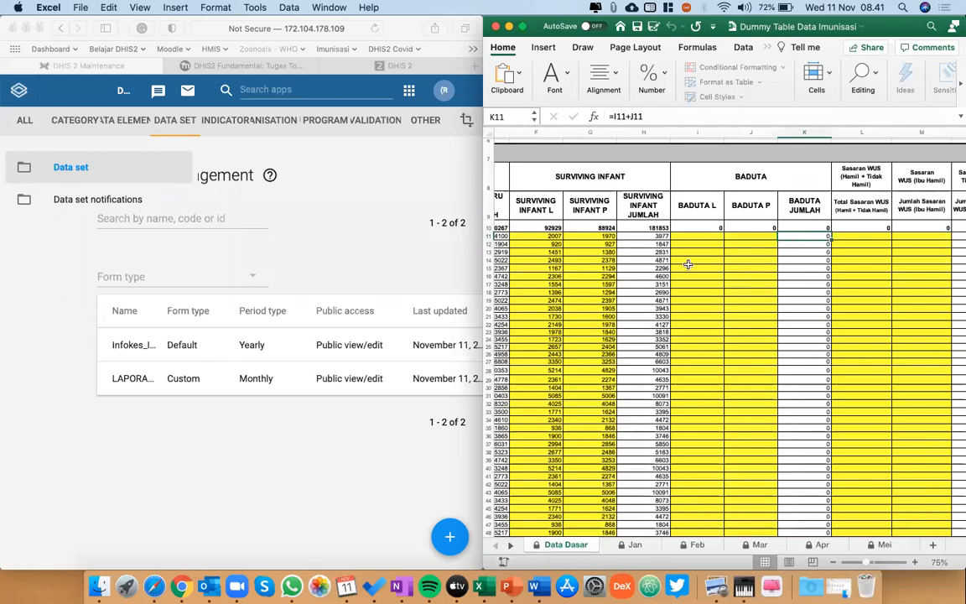
Review the Data Dasar column groups again, from BAYI BARU LAHIR and SURVIVING INFANT across to BADUTA, Sasaran WUS and KELAS 6.
scroll(688, 265, "left", 5)
scroll(757, 313, "left", 2)
scroll(819, 314, "right", 8)
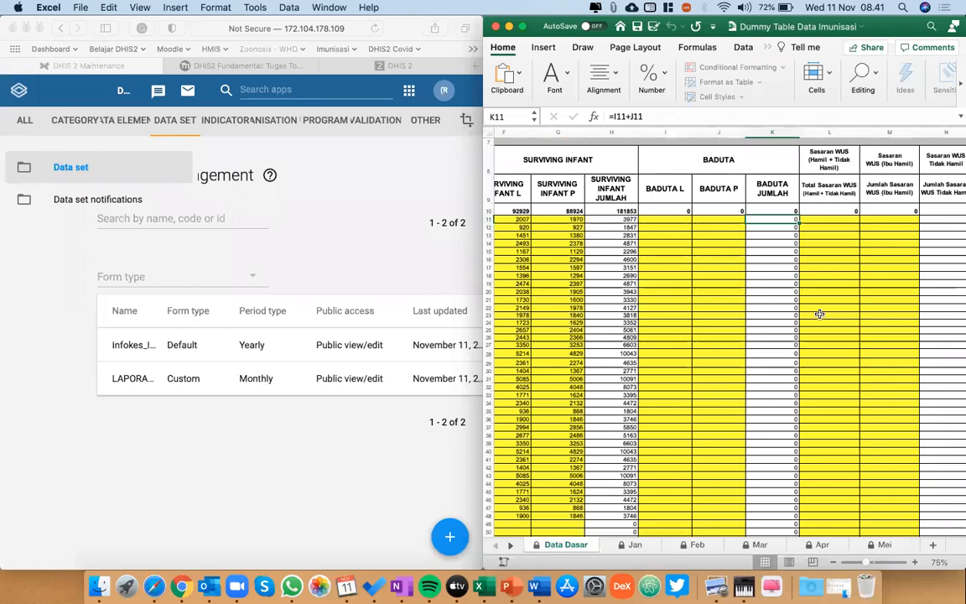
scroll(820, 313, "right", 2)
scroll(820, 314, "up", 4)
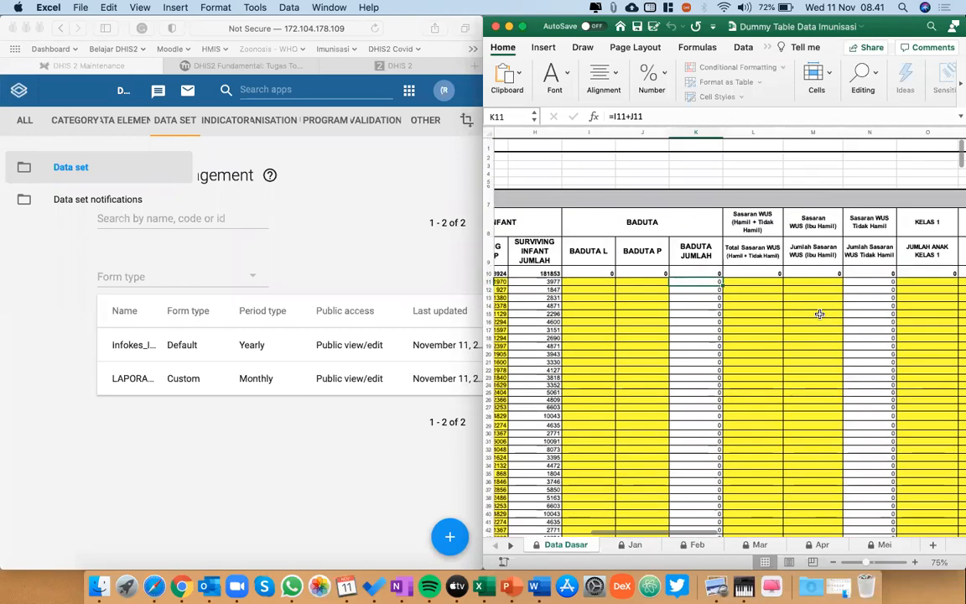
scroll(819, 313, "left", 6)
scroll(819, 314, "left", 1)
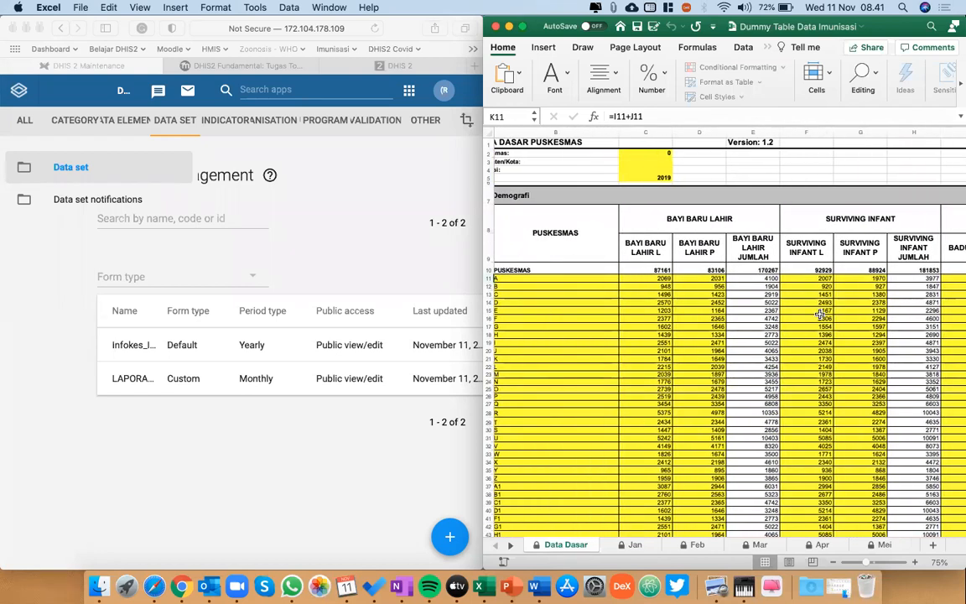
scroll(820, 314, "right", 6)
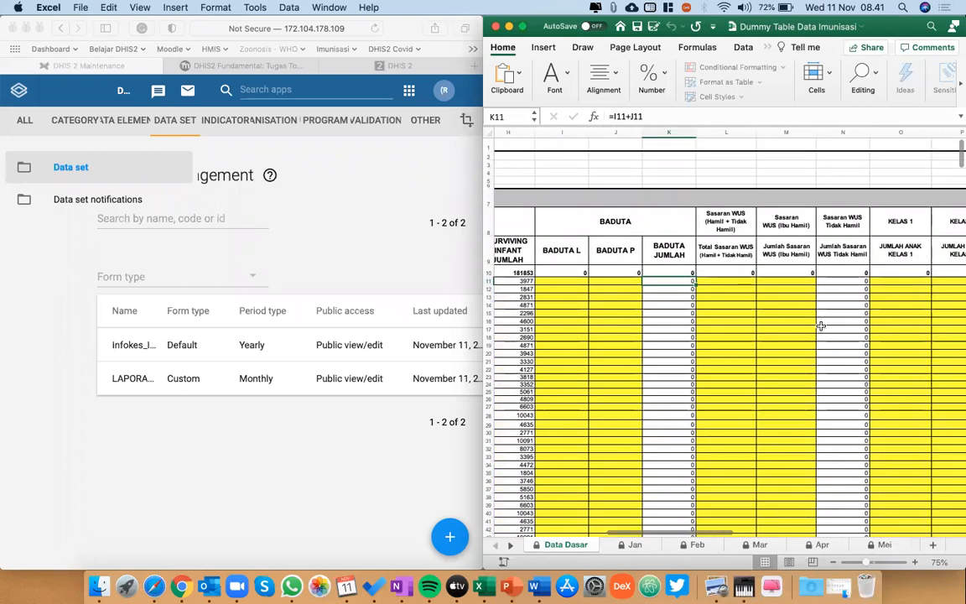
scroll(820, 324, "right", 2)
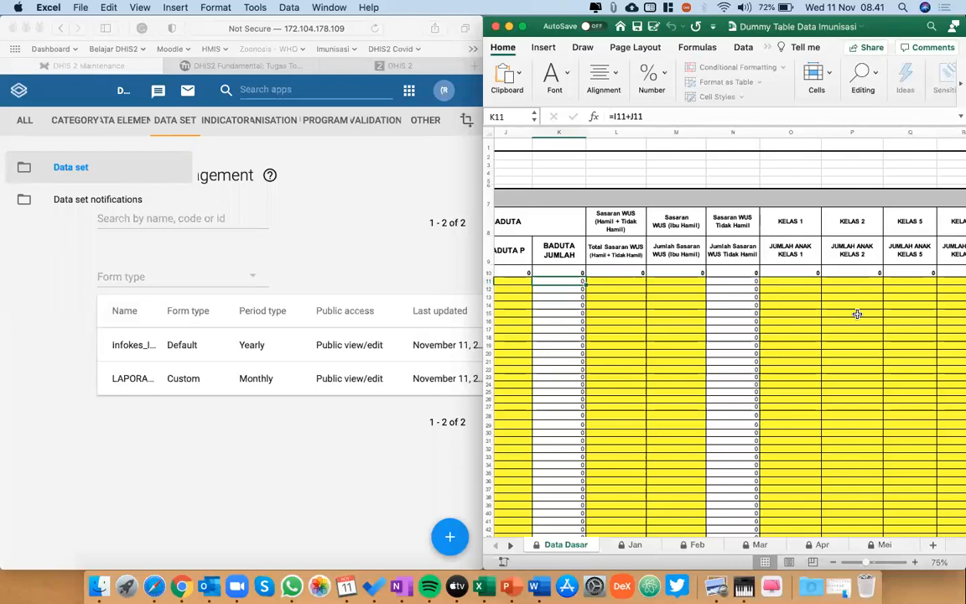
scroll(857, 314, "right", 1)
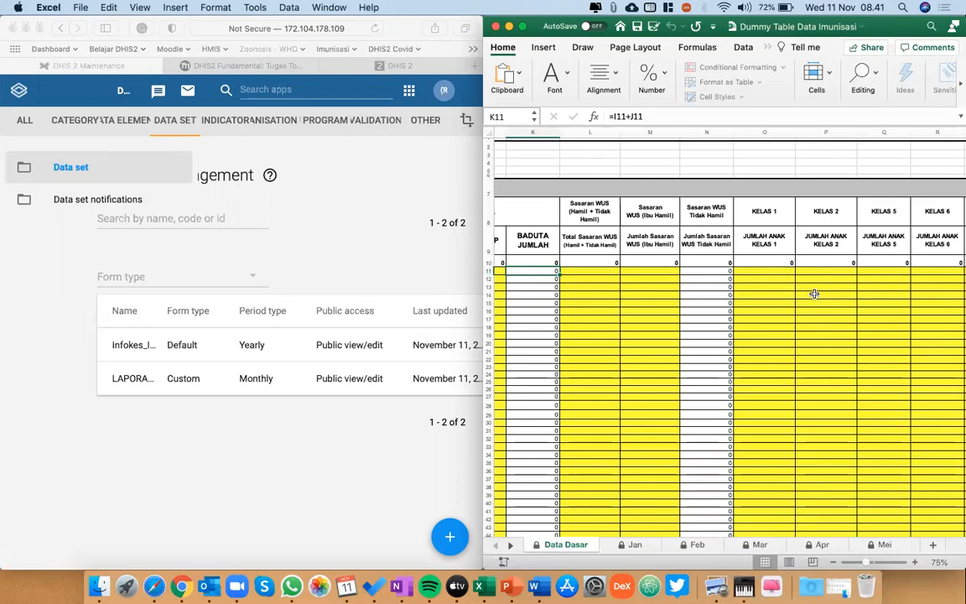
Try to edit the BADUTA JUMLAH formula in cell K11 of the Data Dasar sheet.
scroll(815, 294, "left", 2)
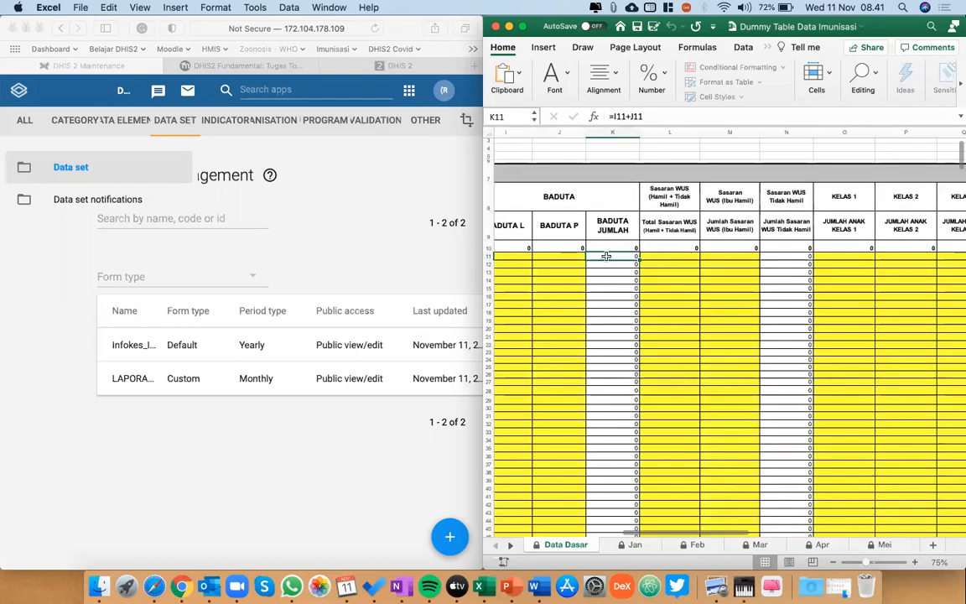
key("Down")
key("Down")
left_click(607, 256)
double_click(606, 256)
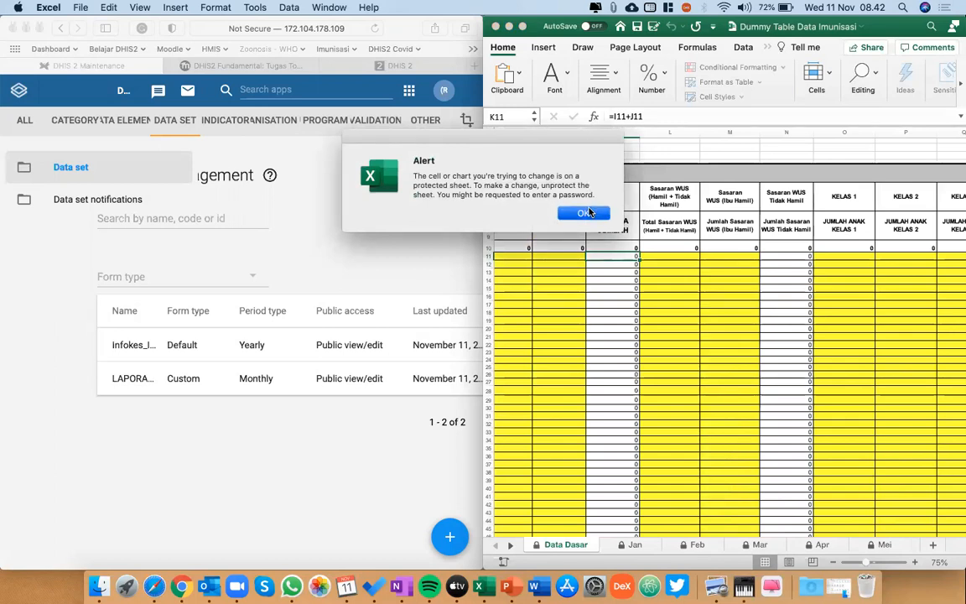
left_click(587, 212)
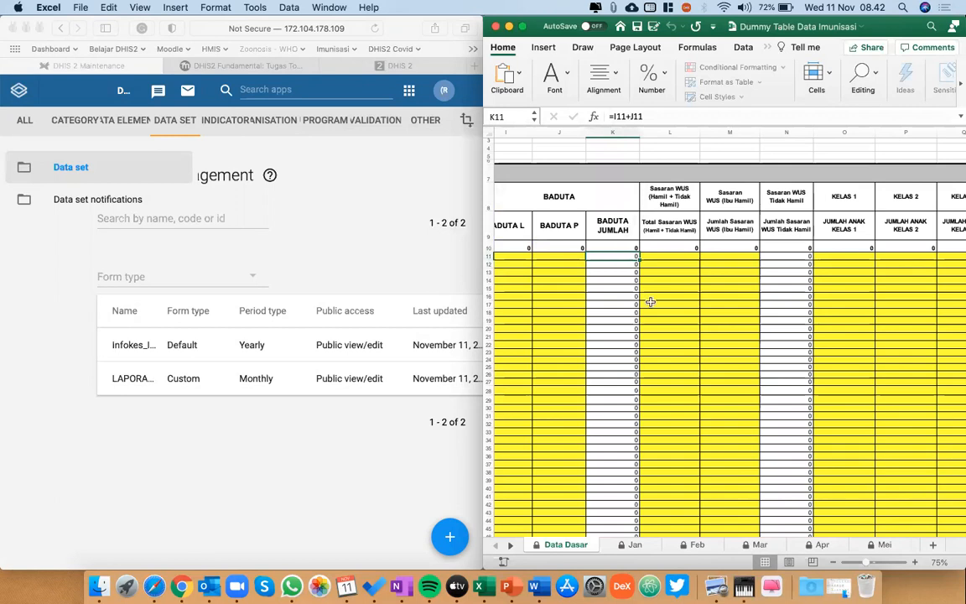
Inspect the row 10 total formulas on Data Dasar from the BADUTA columns across to Sasaran WUS (Ibu Hamil).
scroll(649, 302, "left", 10)
scroll(773, 300, "right", 3)
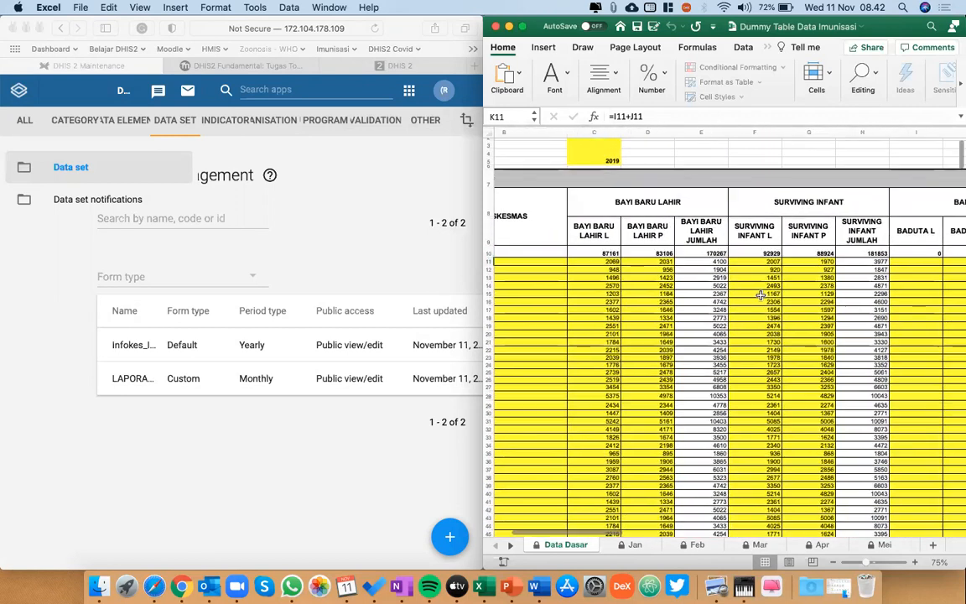
scroll(760, 296, "down", 1)
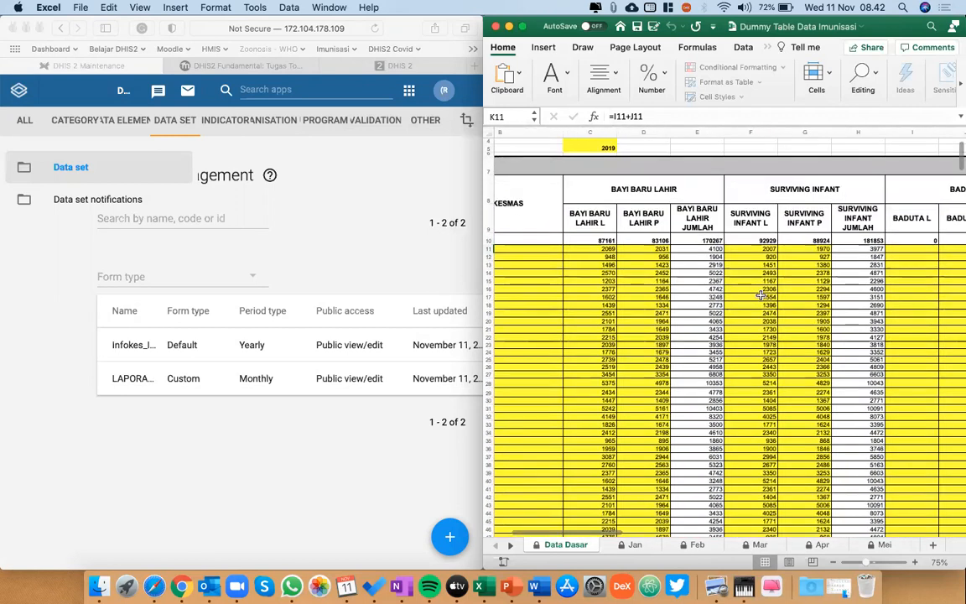
scroll(743, 313, "right", 5)
left_click(662, 241)
key("Right")
key("Right")
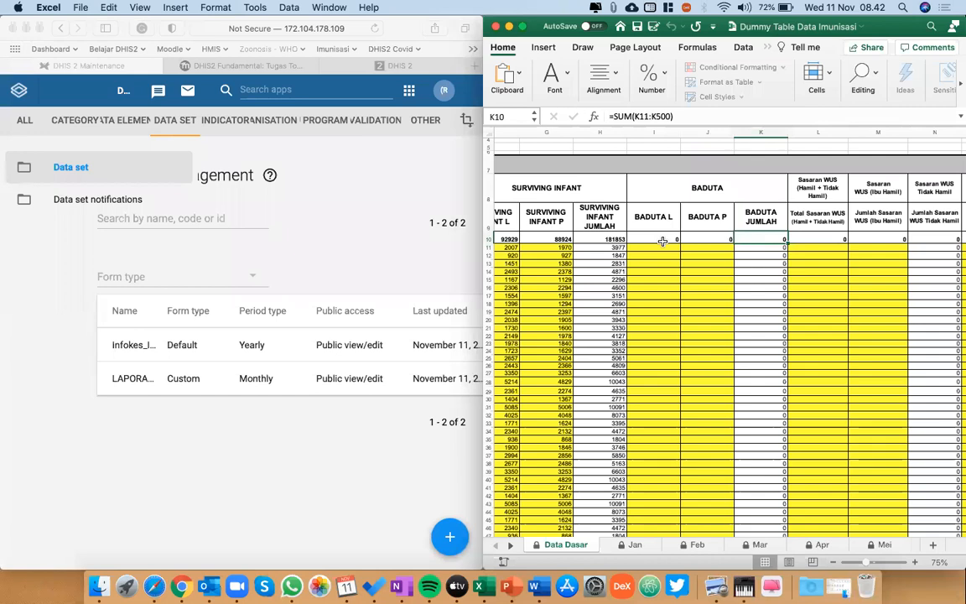
key("Right")
key("Right")
scroll(663, 241, "up", 1)
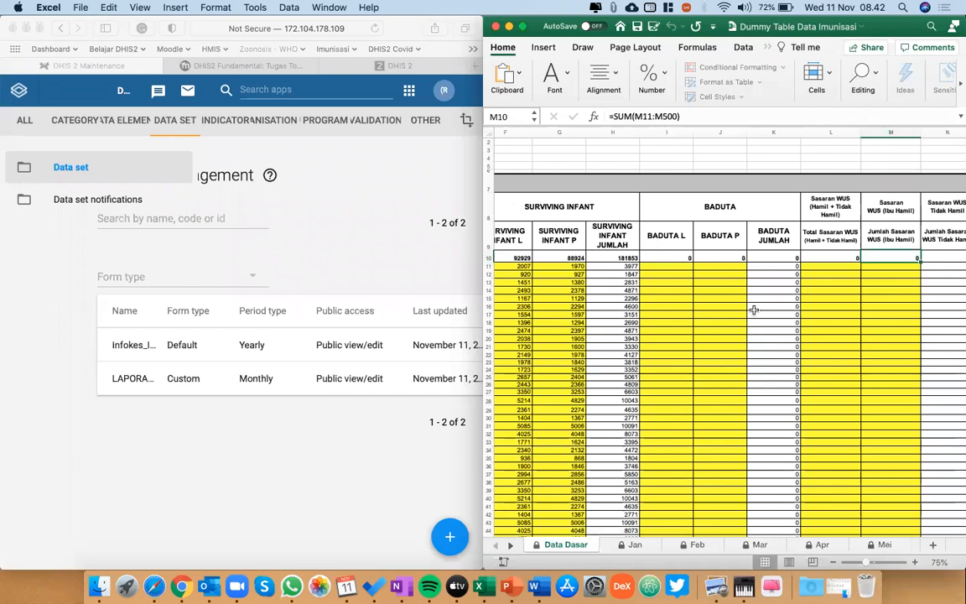
Go back to the BAYI BARU LAHIR columns and check the L and P entry cells in rows 11 to 13.
scroll(754, 311, "left", 3)
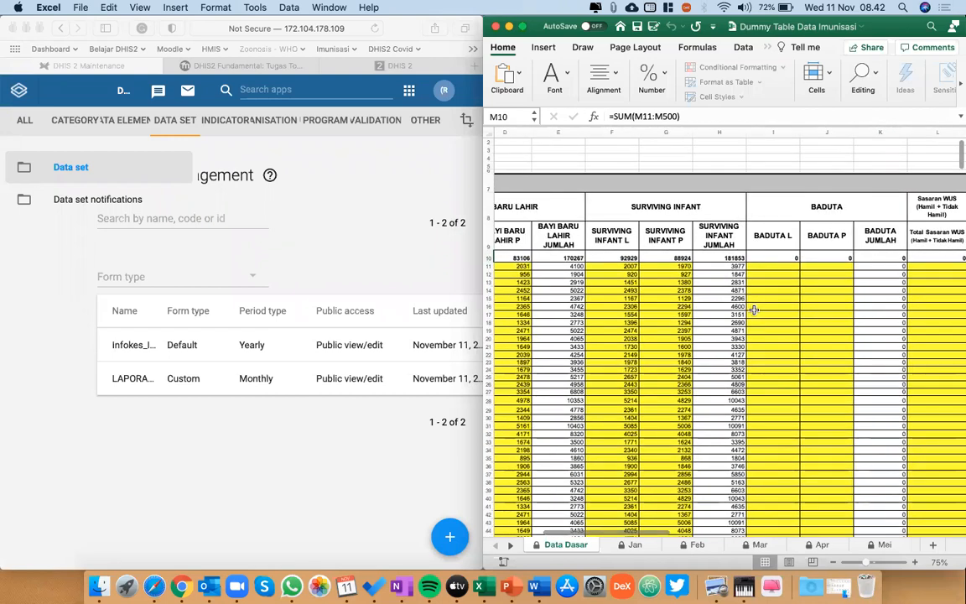
scroll(754, 310, "left", 2)
scroll(754, 310, "right", 5)
left_click(619, 247)
scroll(619, 247, "left", 3)
scroll(619, 247, "left", 2)
left_click(622, 252)
left_click(624, 258)
key("Right")
key("Down")
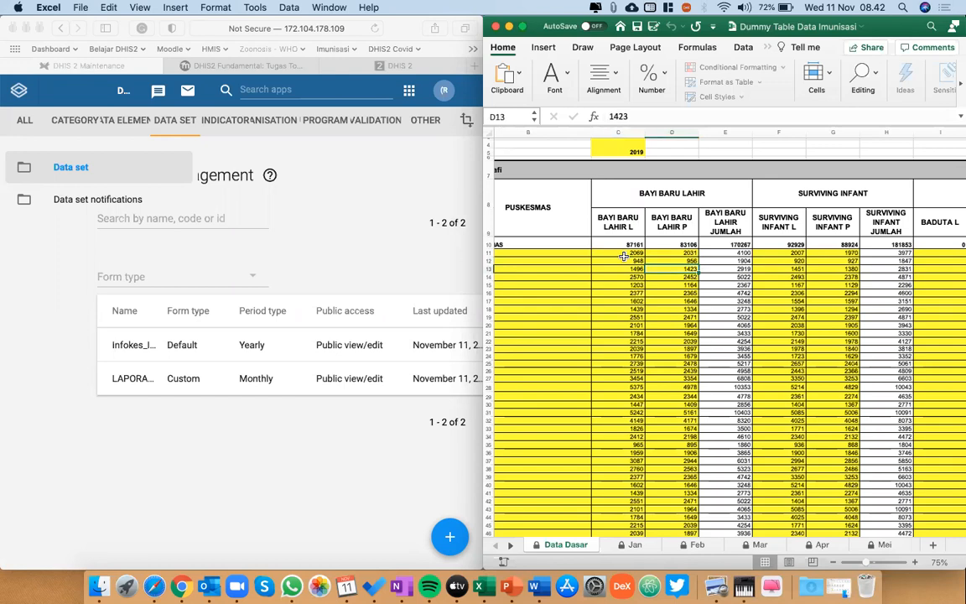
key("Up")
key("Left")
key("Up")
Recheck the row 10 totals of the BADUTA columns through Total Sasaran WUS in cell L10.
scroll(624, 255, "right", 5)
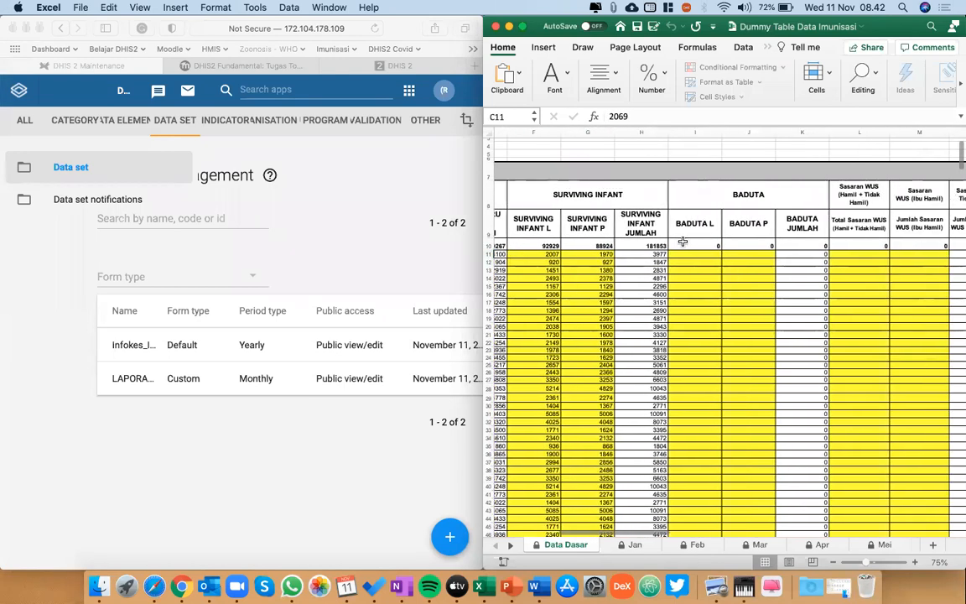
left_click(683, 241)
key("Right")
key("Right")
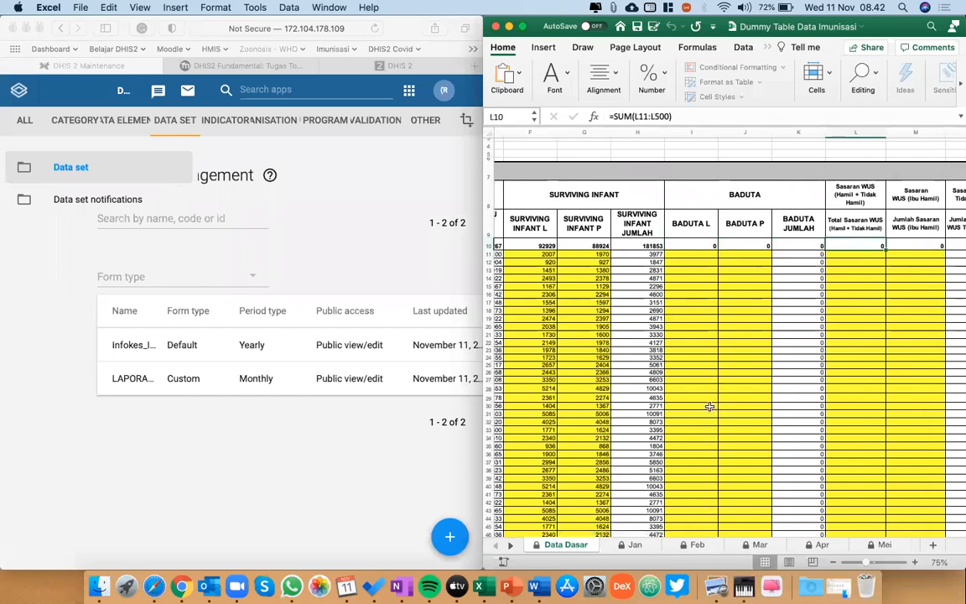
Open the BIAS sheet and inspect the KELAS 1 formula in cell C12.
left_click(505, 548)
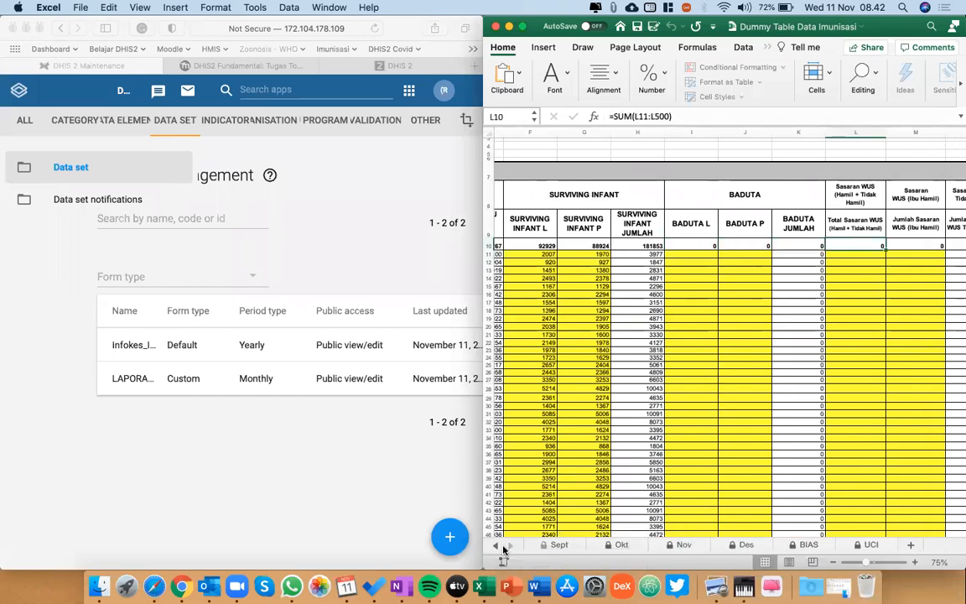
left_click(806, 544)
scroll(738, 380, "down", 1)
scroll(738, 380, "down", 3)
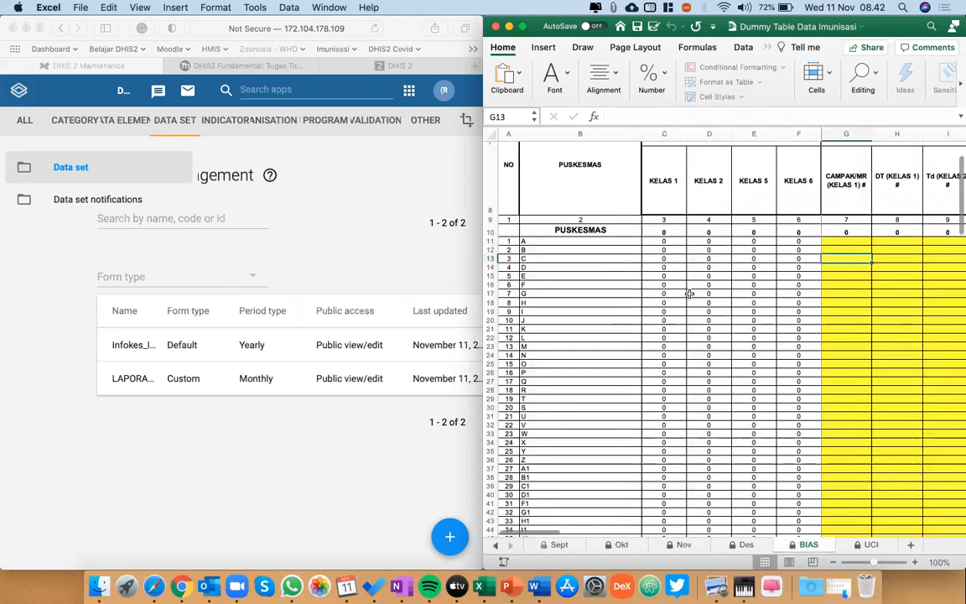
left_click(681, 289)
left_click(668, 226)
scroll(668, 291, "up", 3)
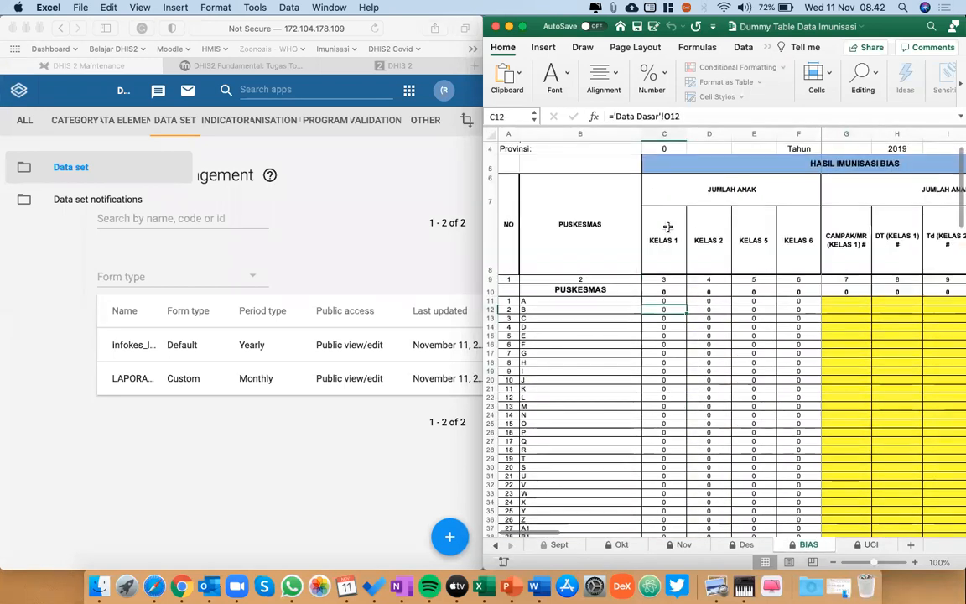
Review the BIAS class columns and the UCI sheet's JUMLAH DESA/KELURAHAN and JUMLAH DESA UCI columns.
left_click(496, 546)
left_click(496, 546)
left_click(511, 547)
left_click(511, 547)
left_click(511, 547)
left_click(511, 547)
left_click(511, 547)
left_click(511, 547)
scroll(738, 335, "down", 3)
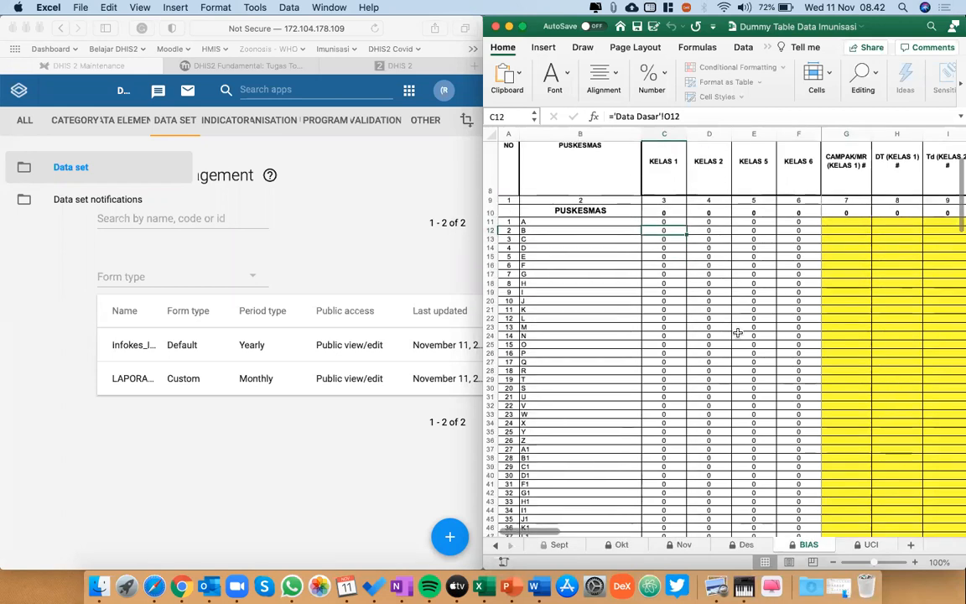
left_click(870, 545)
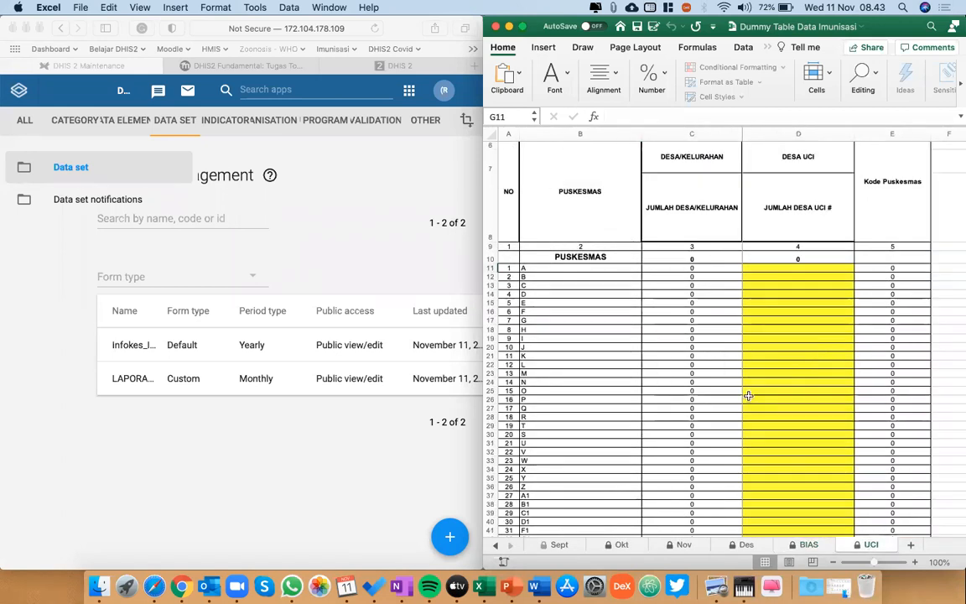
scroll(749, 395, "up", 5)
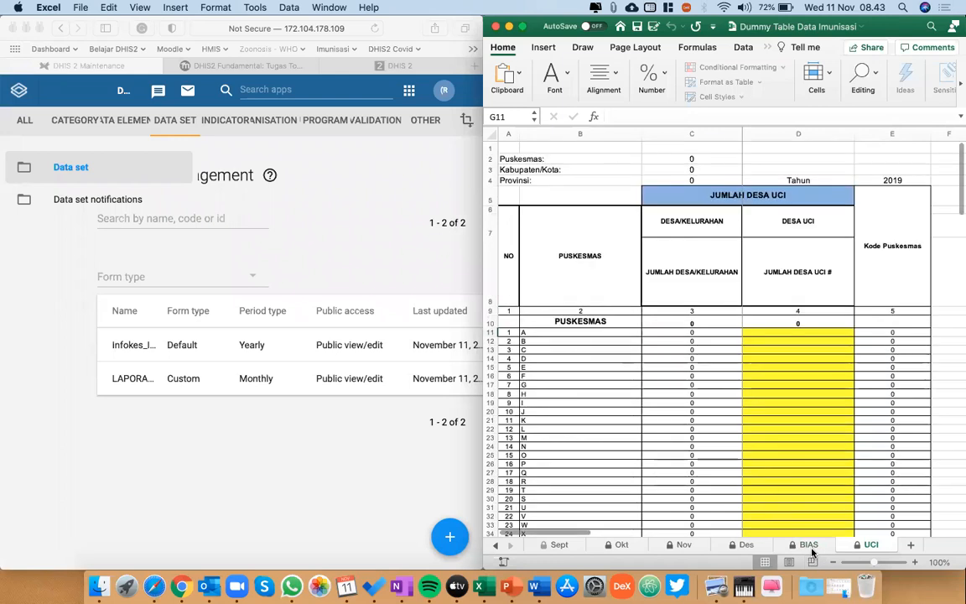
Return to the Data Dasar sheet and review its BAYI BARU LAHIR and SURVIVING INFANT columns.
left_click(809, 544)
left_click(496, 546)
left_click(496, 546)
left_click(496, 546)
left_click(497, 547)
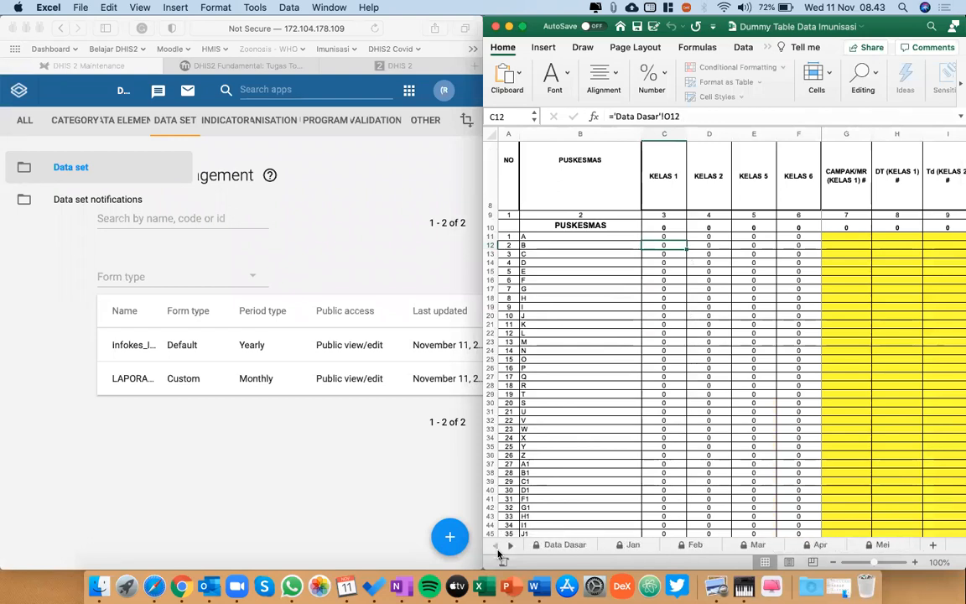
left_click(560, 546)
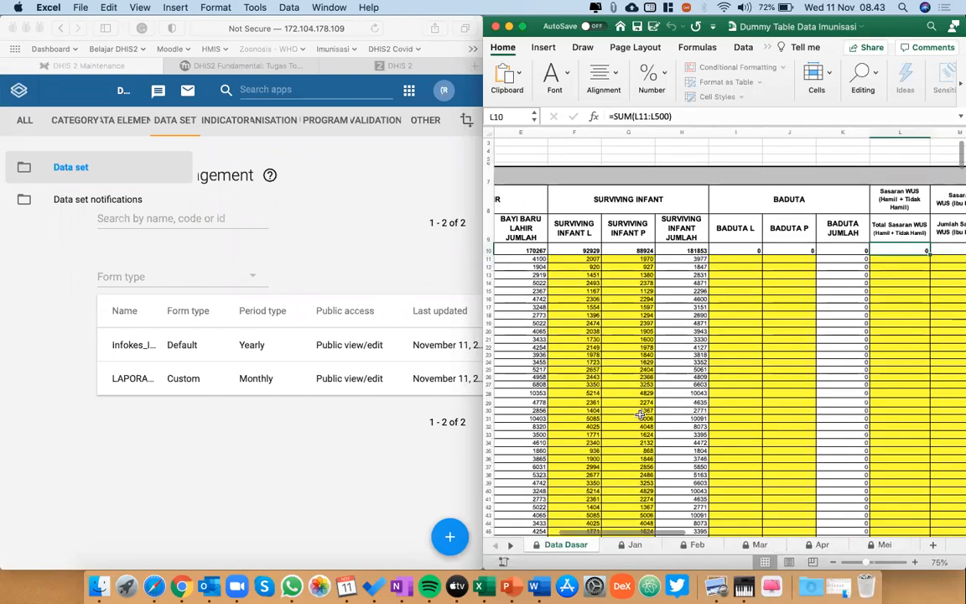
scroll(571, 503, "left", 5)
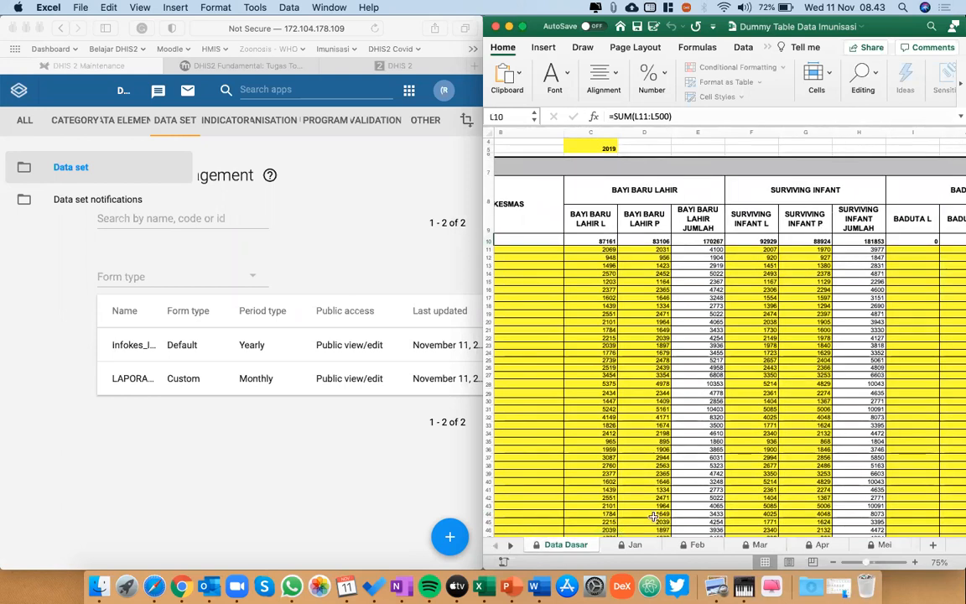
Open the Jan sheet and enlarge the workbook window to fill the screen.
left_click(627, 546)
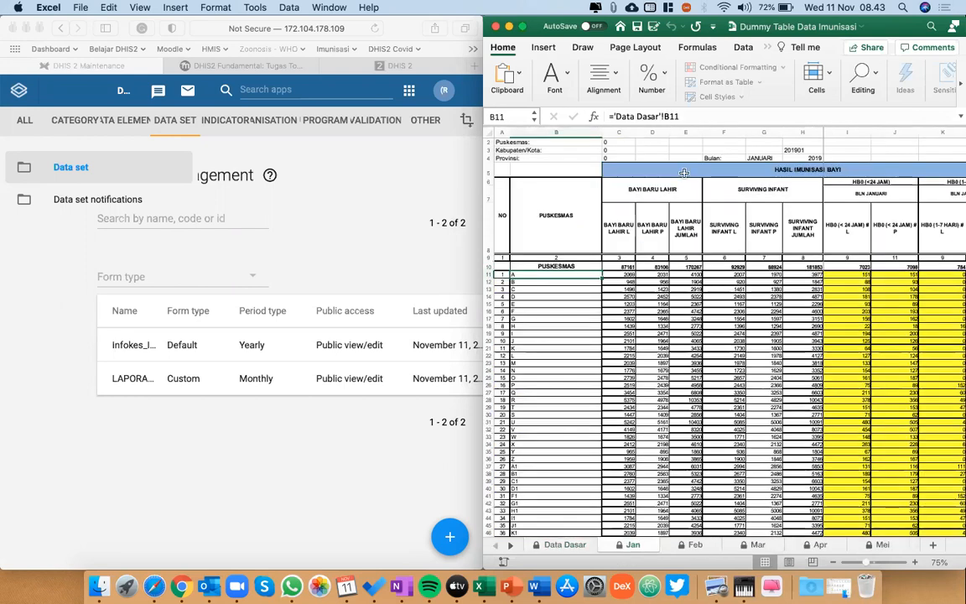
scroll(671, 191, "up", 1)
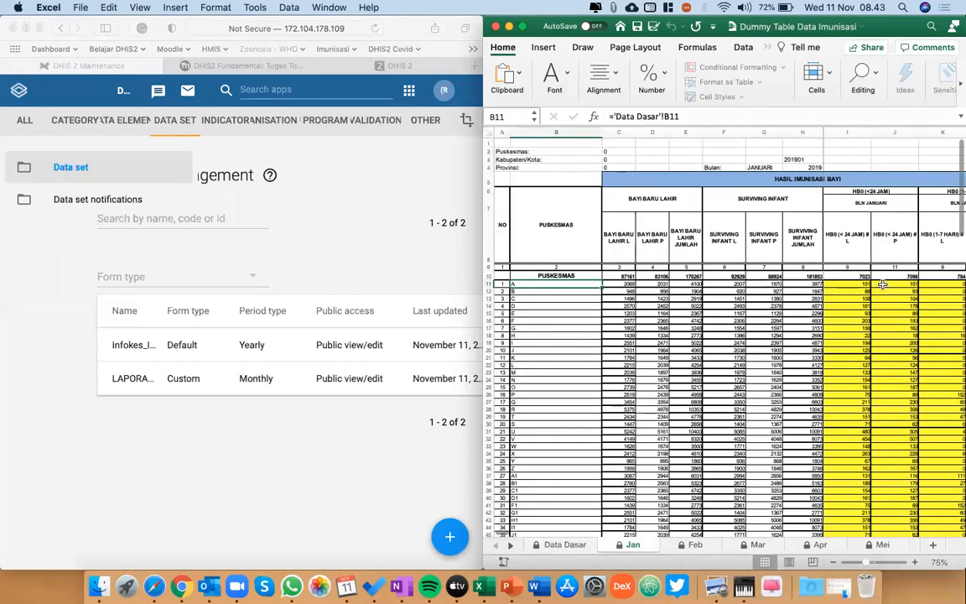
scroll(883, 286, "right", 2)
scroll(882, 285, "left", 2)
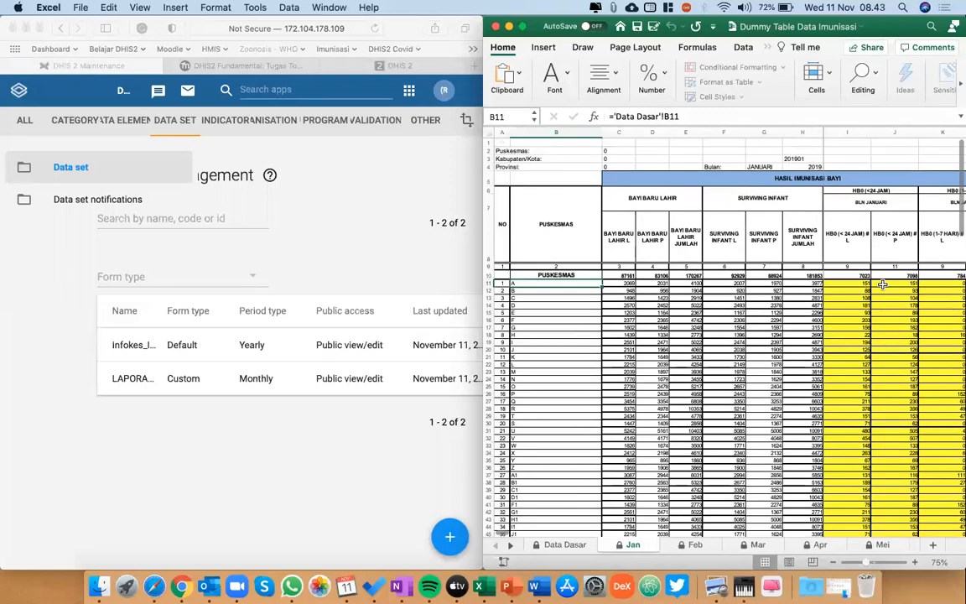
key("ctrl+alt+Left")
key("ctrl+alt+Return")
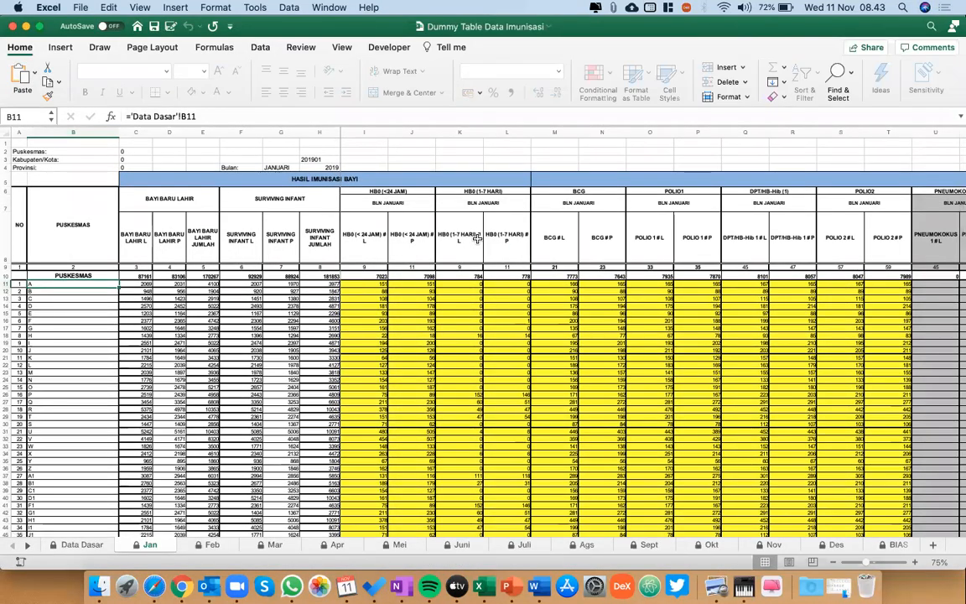
Examine the Jan sheet's monthly immunization columns from HB0 and BCG through POLIO, PNEUMOKOKUS, DPT/HB-Hib and IPV to Campak-Rubella.
scroll(477, 239, "right", 3)
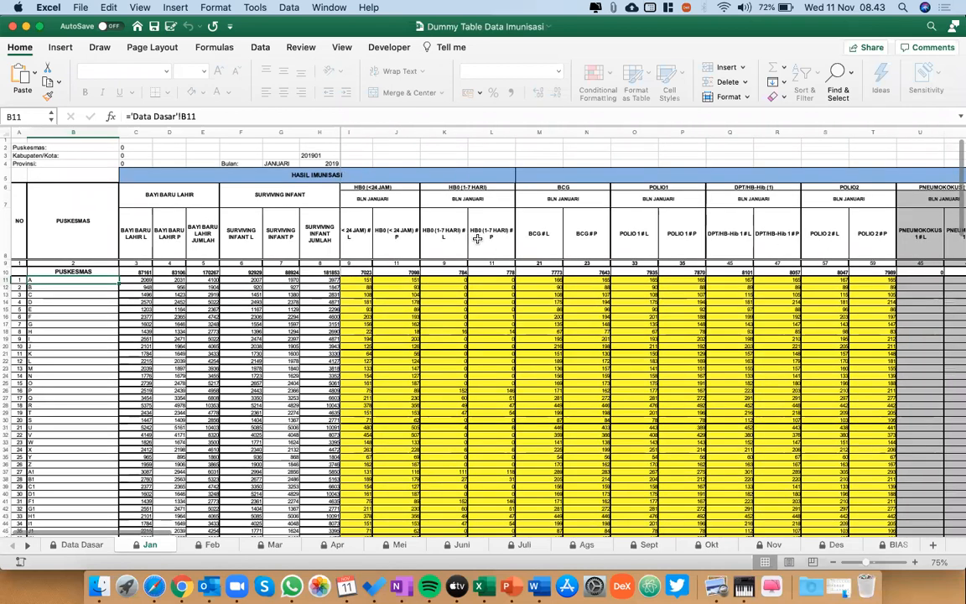
scroll(653, 284, "right", 8)
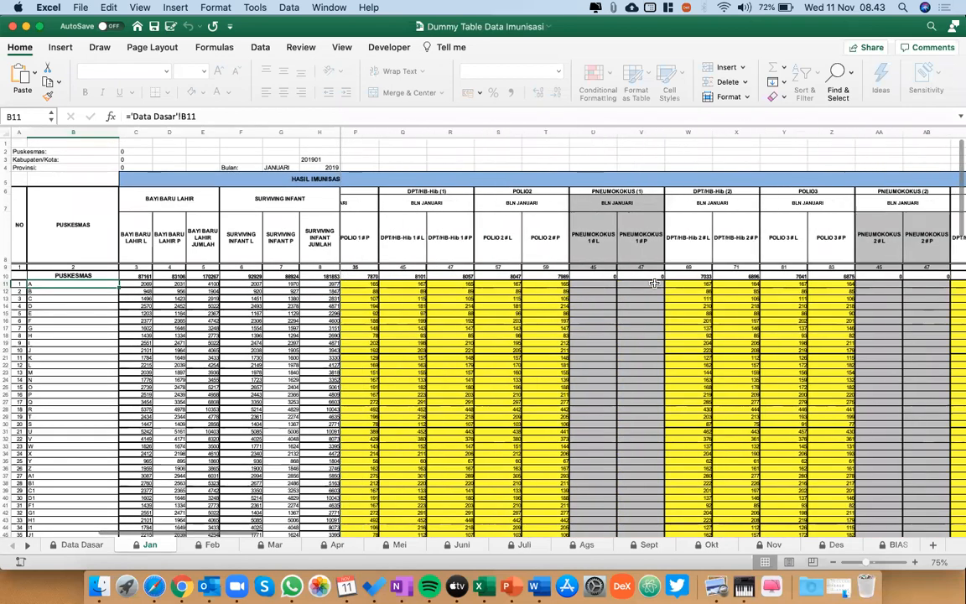
scroll(653, 285, "right", 15)
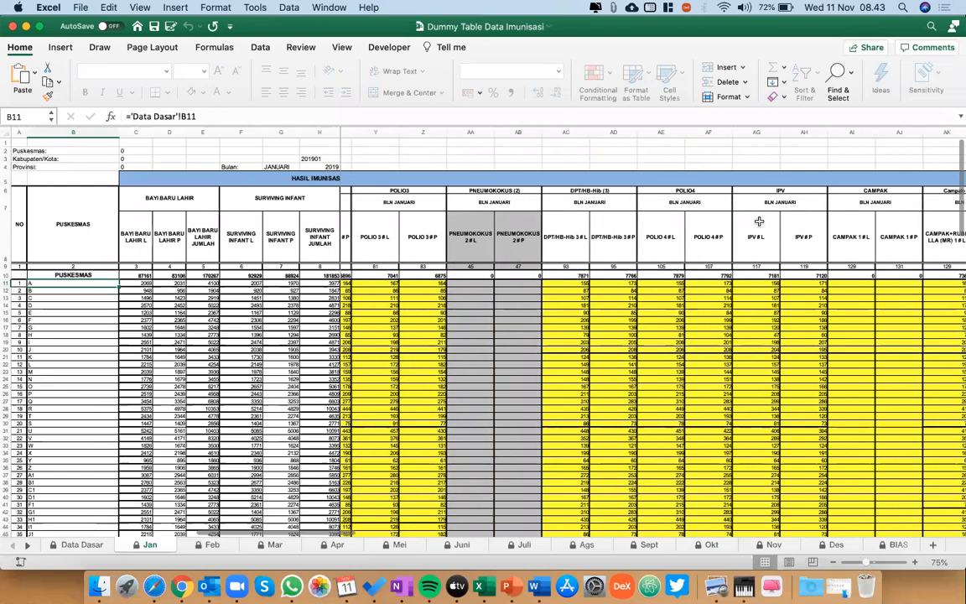
scroll(723, 312, "left", 4)
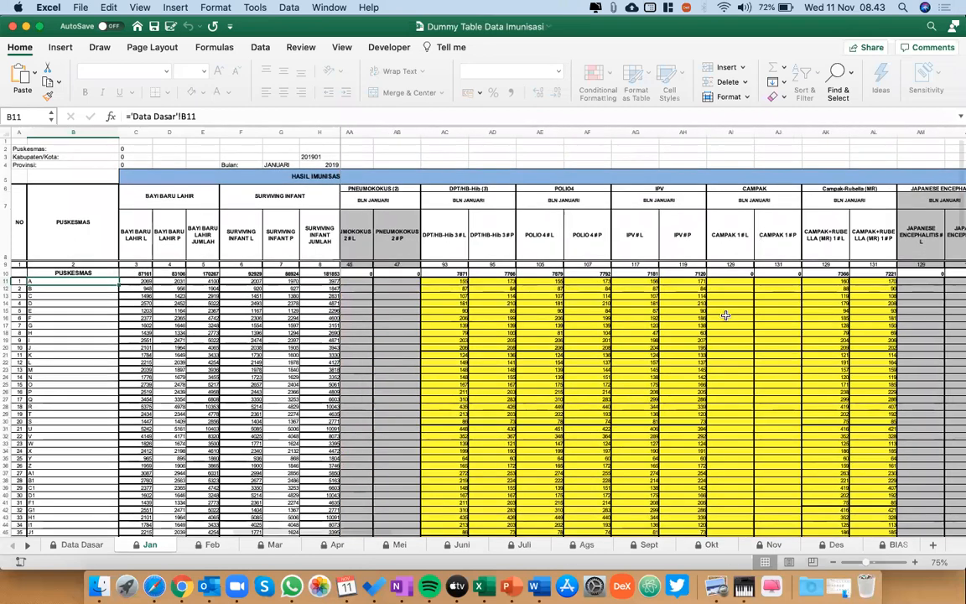
scroll(604, 277, "left", 2)
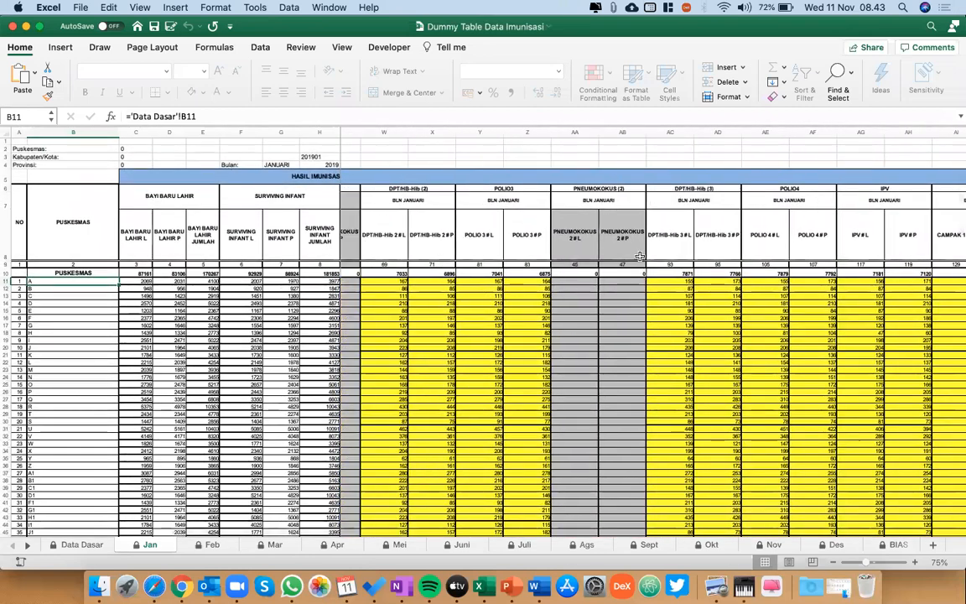
scroll(580, 355, "left", 5)
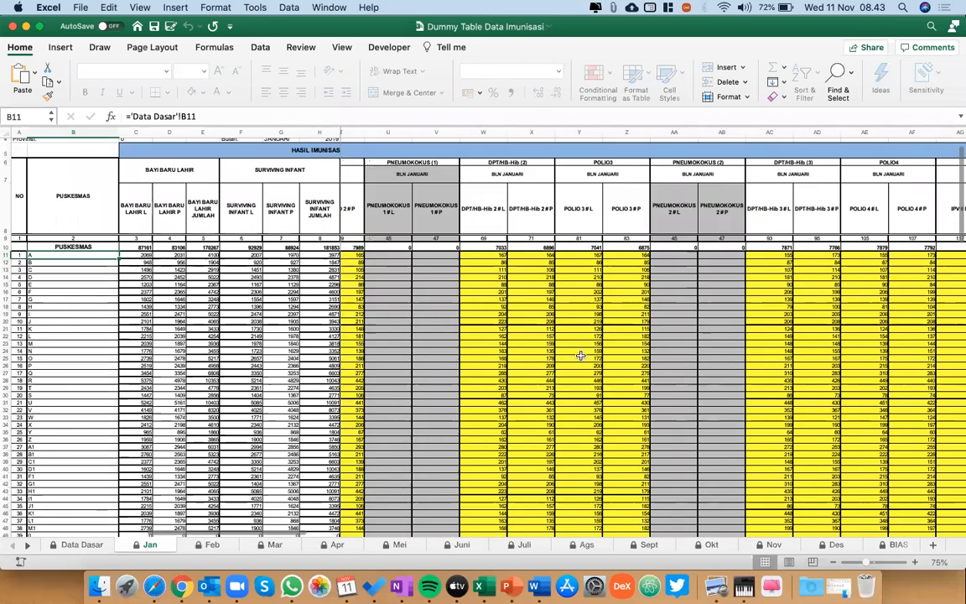
scroll(582, 356, "down", 2)
scroll(470, 252, "up", 2)
scroll(470, 252, "left", 1)
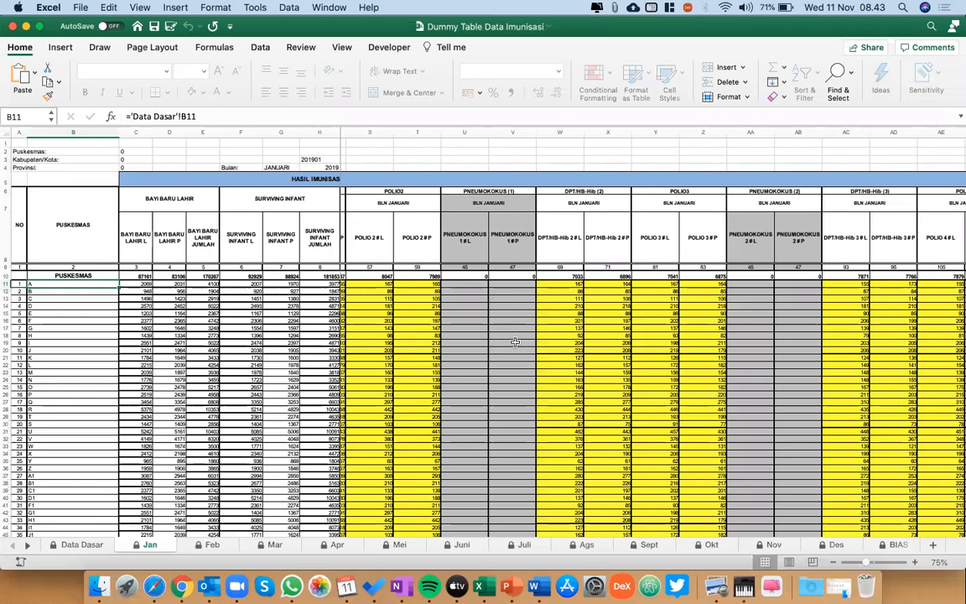
scroll(515, 342, "right", 8)
scroll(103, 358, "left", 10)
Check the puskesmas rows on the Jan sheet and inspect the BAYI BARU LAHIR P formula in cell D21.
scroll(187, 388, "down", 2)
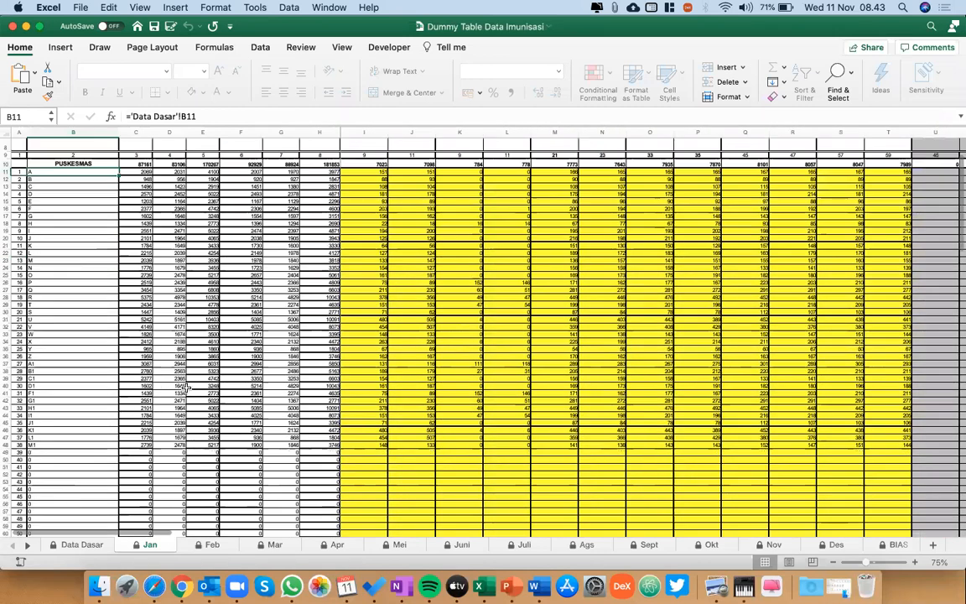
scroll(186, 387, "down", 5)
scroll(170, 253, "up", 5)
left_click(170, 254)
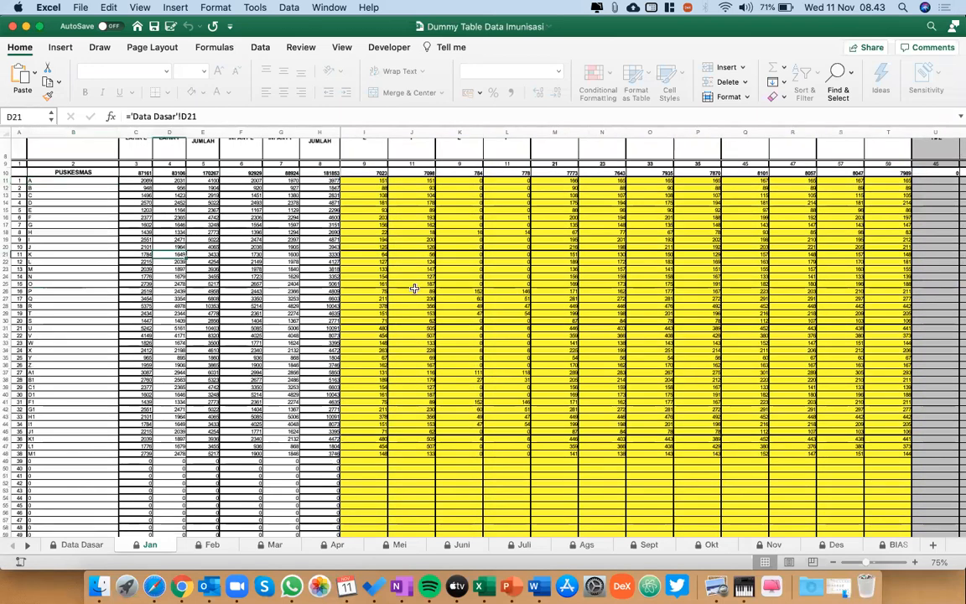
scroll(415, 287, "up", 4)
scroll(423, 402, "down", 3)
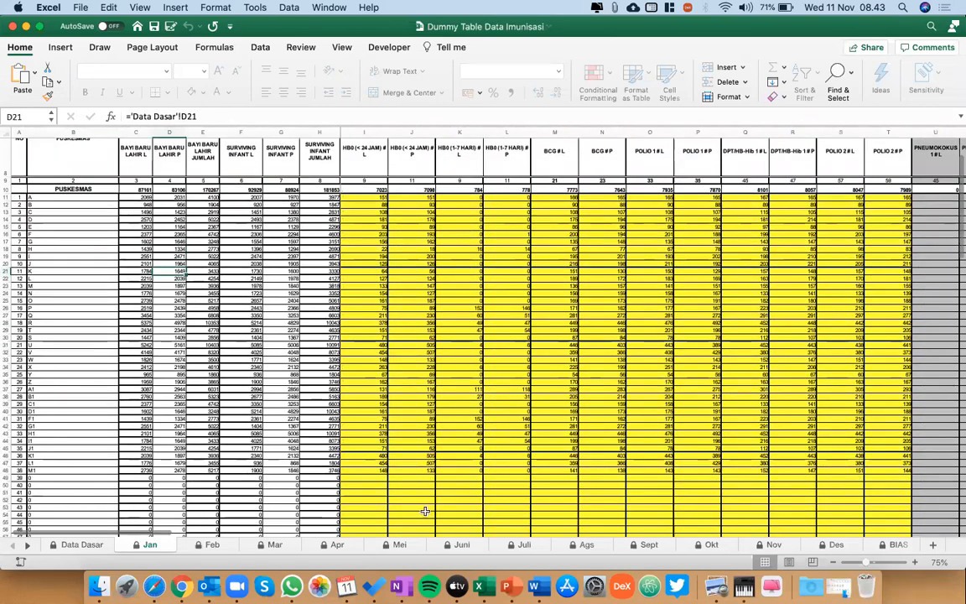
Open the Juni sheet and compare its immunization columns with those of the Jan sheet.
left_click(464, 545)
scroll(475, 295, "left", 15)
scroll(476, 295, "up", 3)
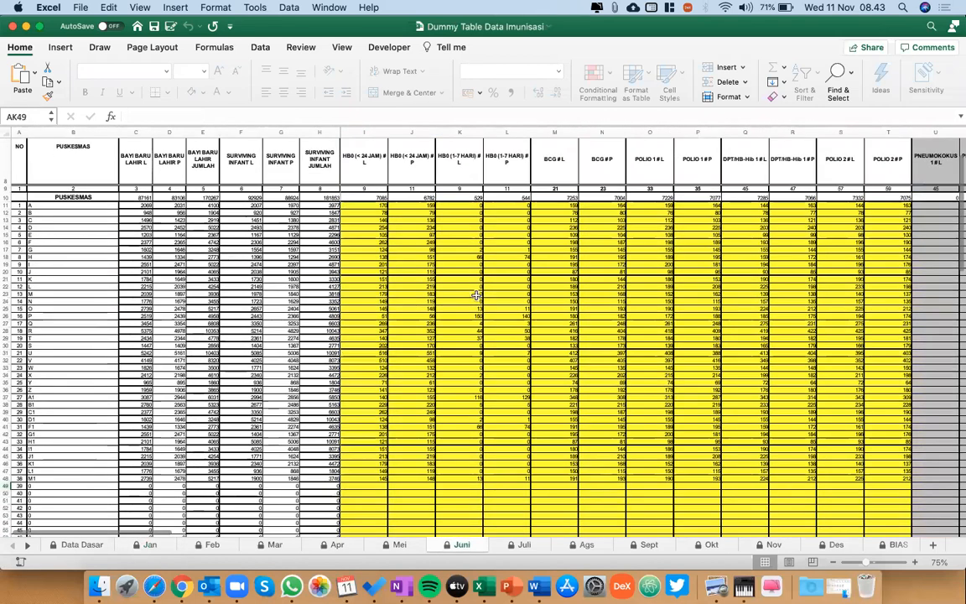
Examine row 23 of the Juni sheet from the puskesmas name through the infant counts to the HB0 columns, and check the month header.
left_click(476, 294)
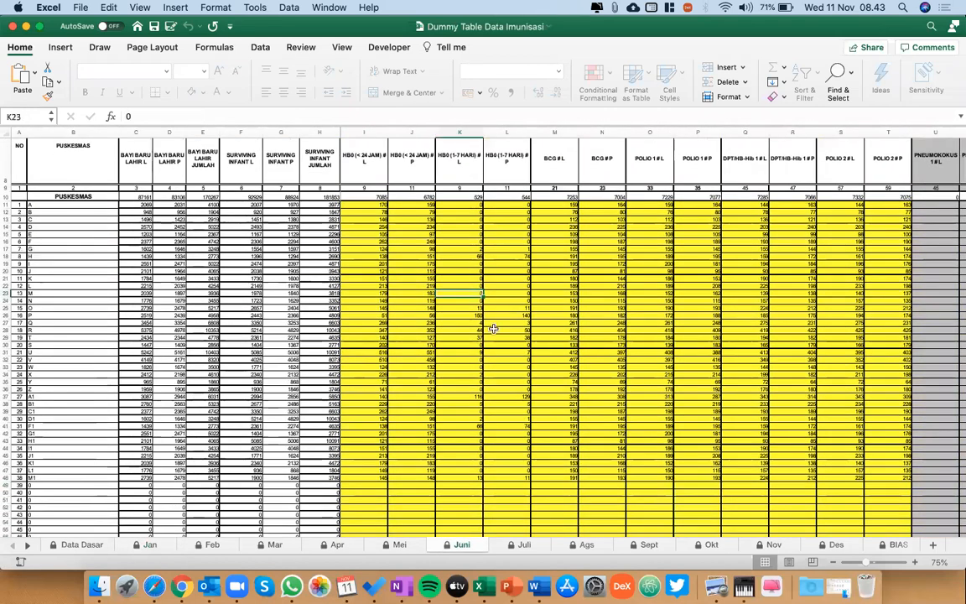
key("Left")
key("Left")
key("Left")
key("Left")
key("Left")
key("Left")
key("Left")
key("Left")
key("Left")
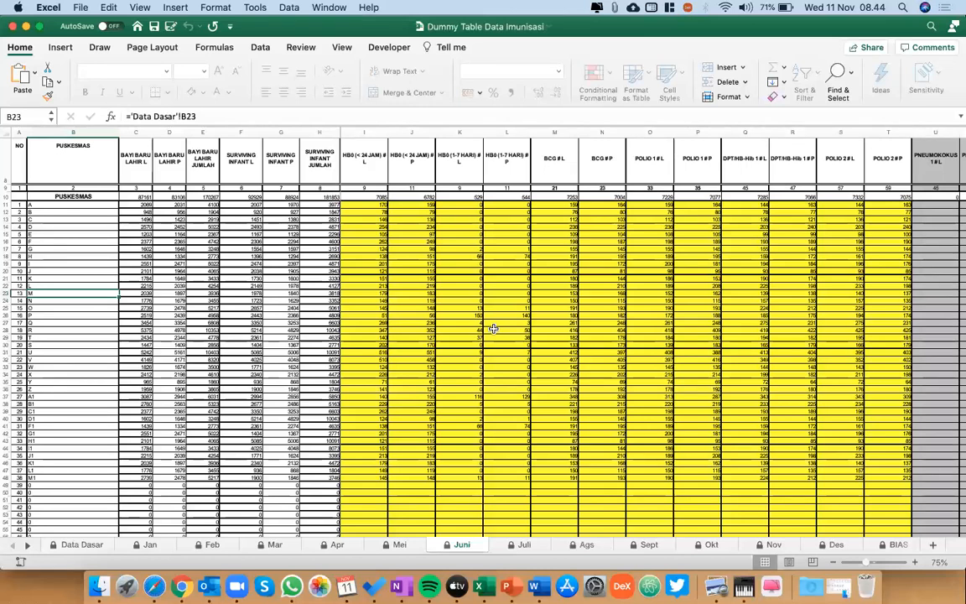
key("Right")
key("Right")
key("Right")
key("Right")
key("Right")
key("Right")
key("Right")
key("Right")
key("Right")
key("Right")
scroll(493, 328, "up", 3)
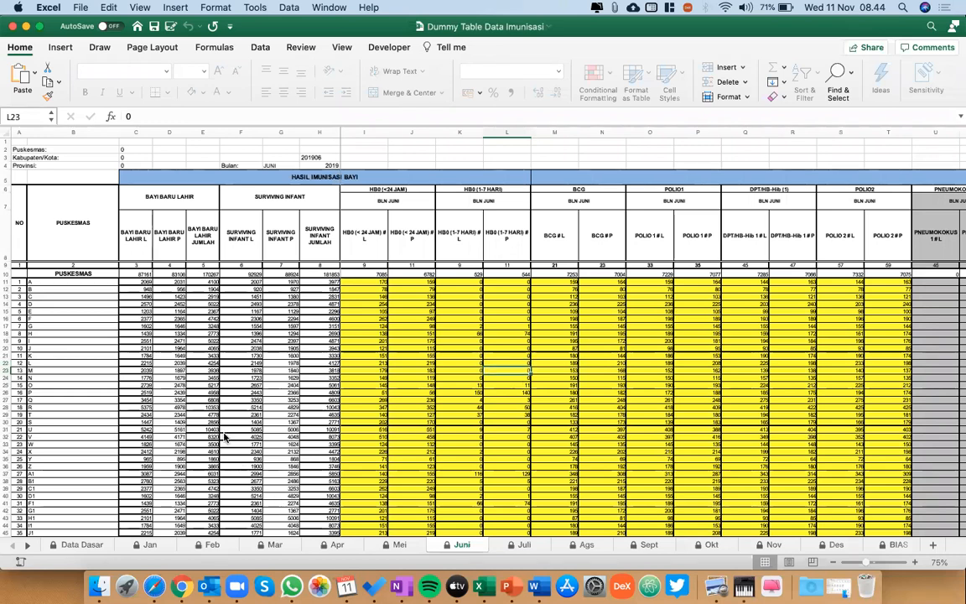
Place the workbook beside the DHIS2 browser window, open the Infokes_Imunisasi Tahunan data set for viewing and return to the data set list.
key("ctrl+alt+Right")
left_click(282, 440)
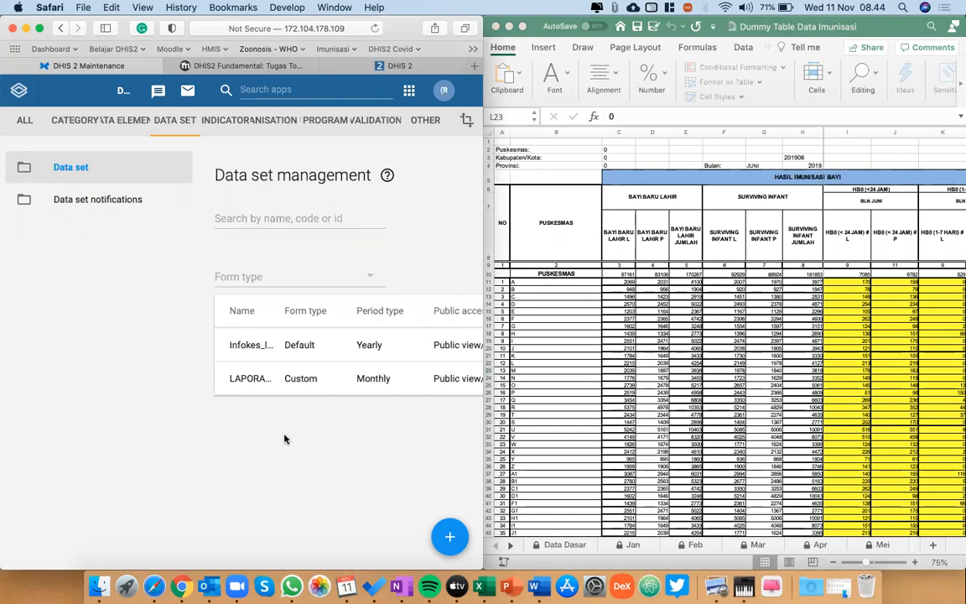
scroll(284, 438, "right", 3)
scroll(284, 438, "left", 1)
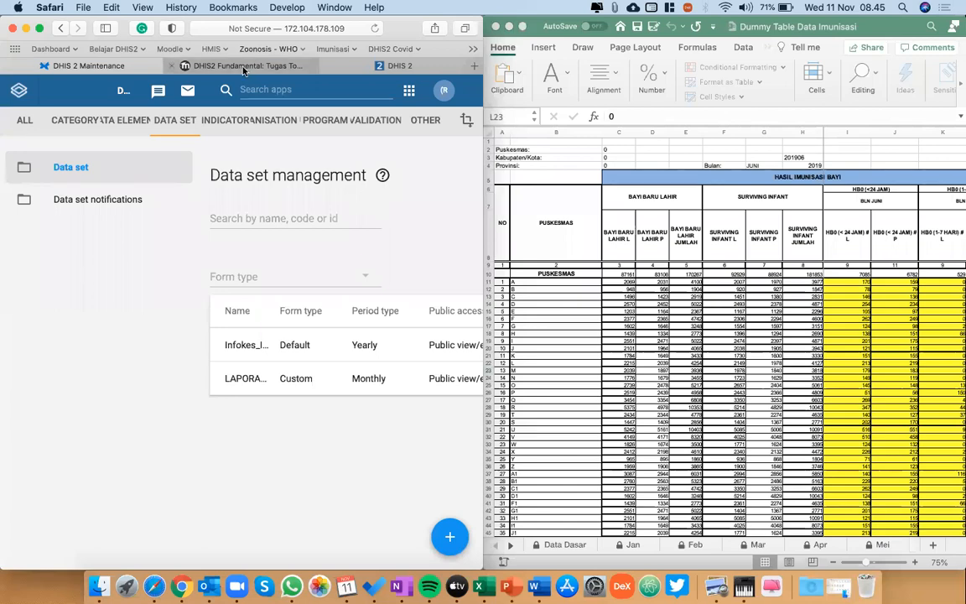
left_click(228, 345)
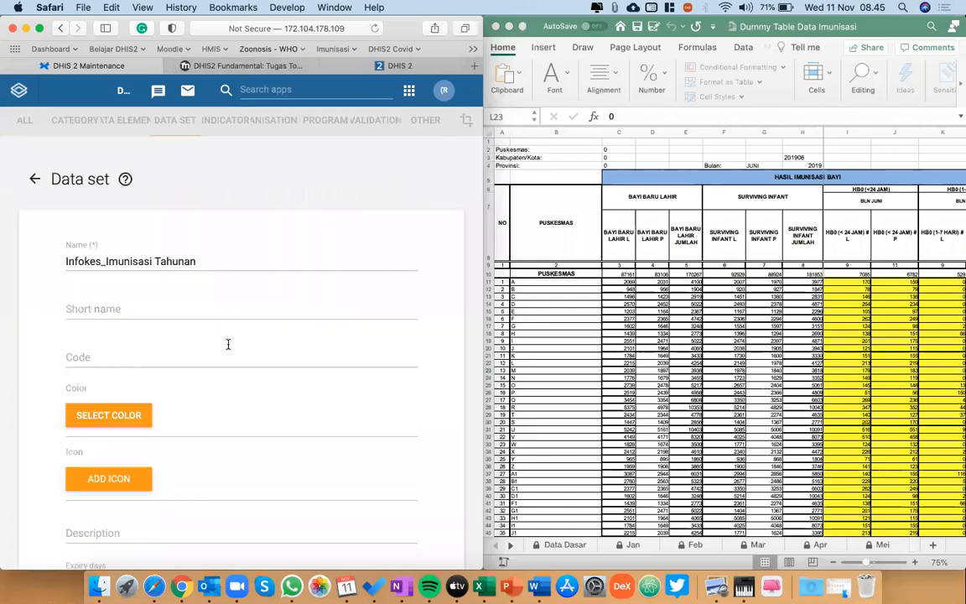
left_click(34, 178)
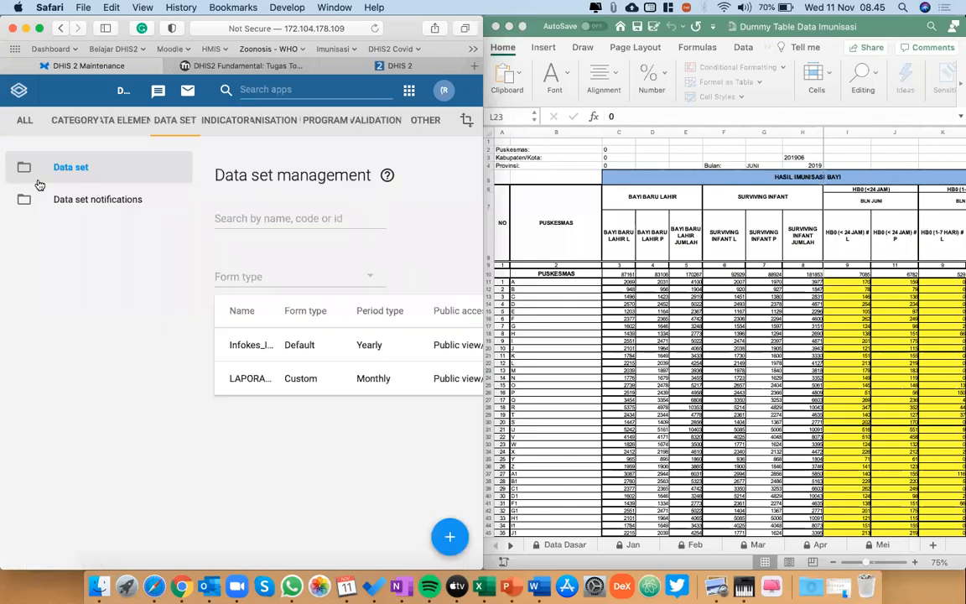
Open the data element list and examine the AFR_ elements with their domain type, value type and category combination.
left_click(126, 119)
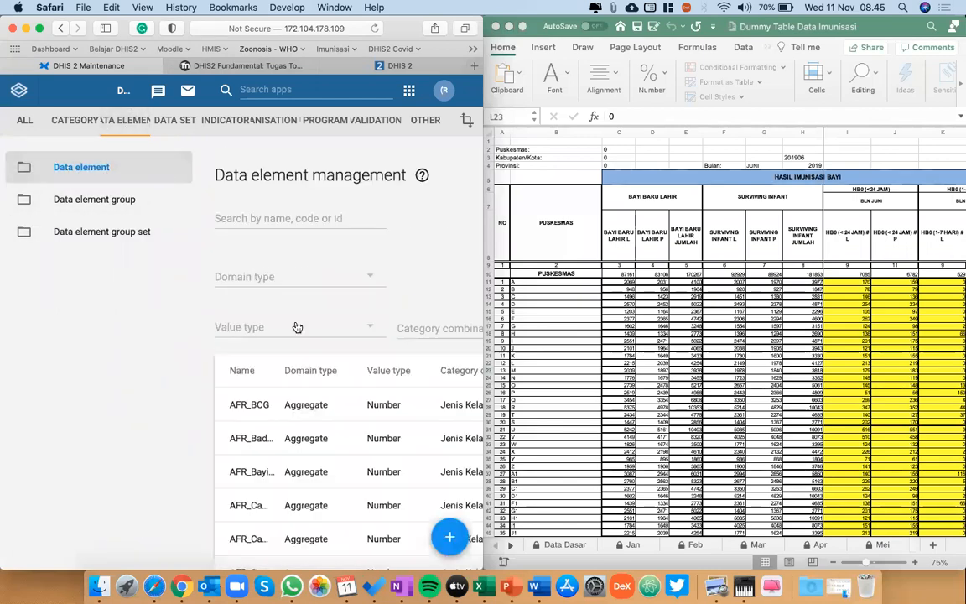
scroll(296, 327, "down", 5)
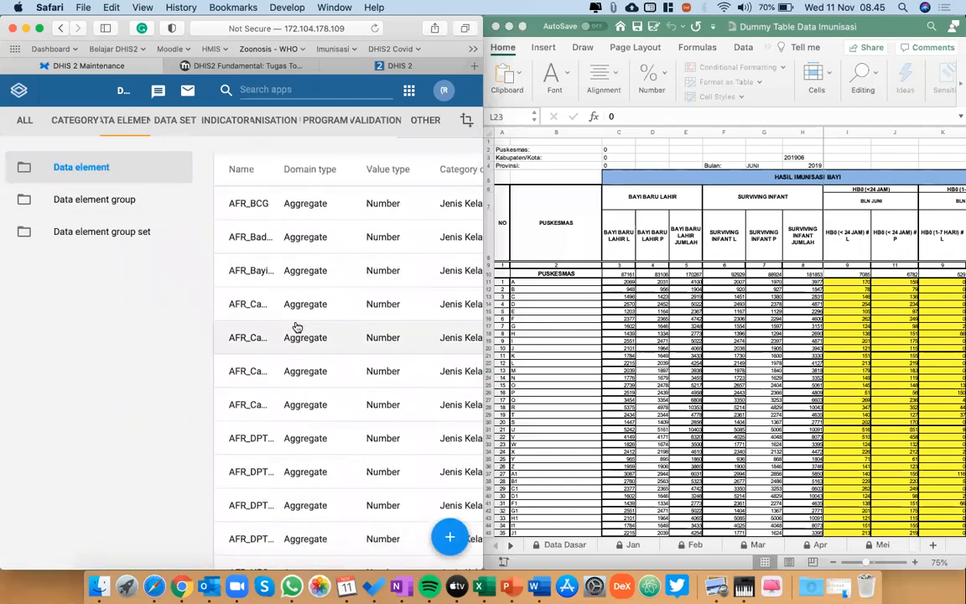
scroll(296, 327, "down", 4)
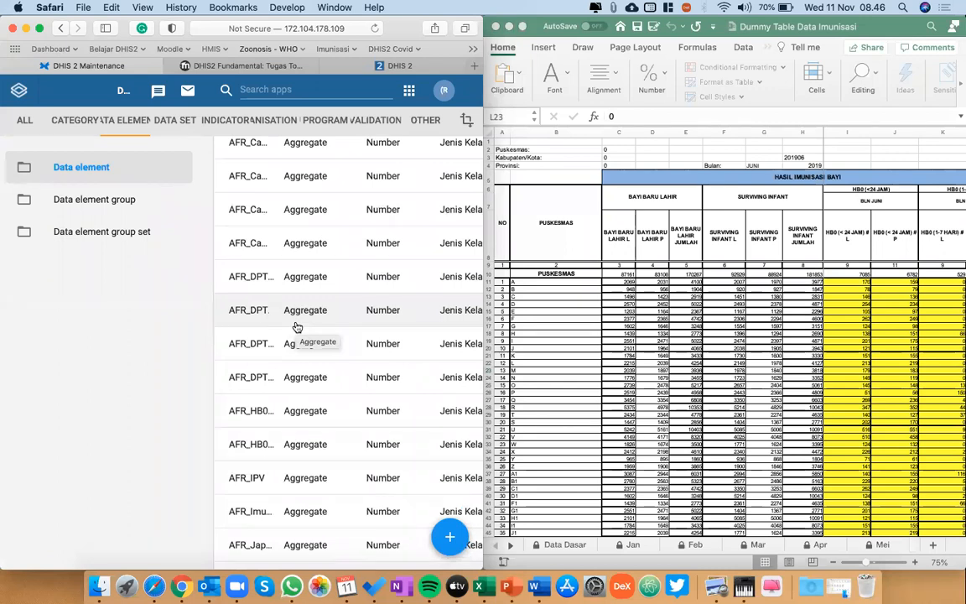
scroll(295, 327, "up", 3)
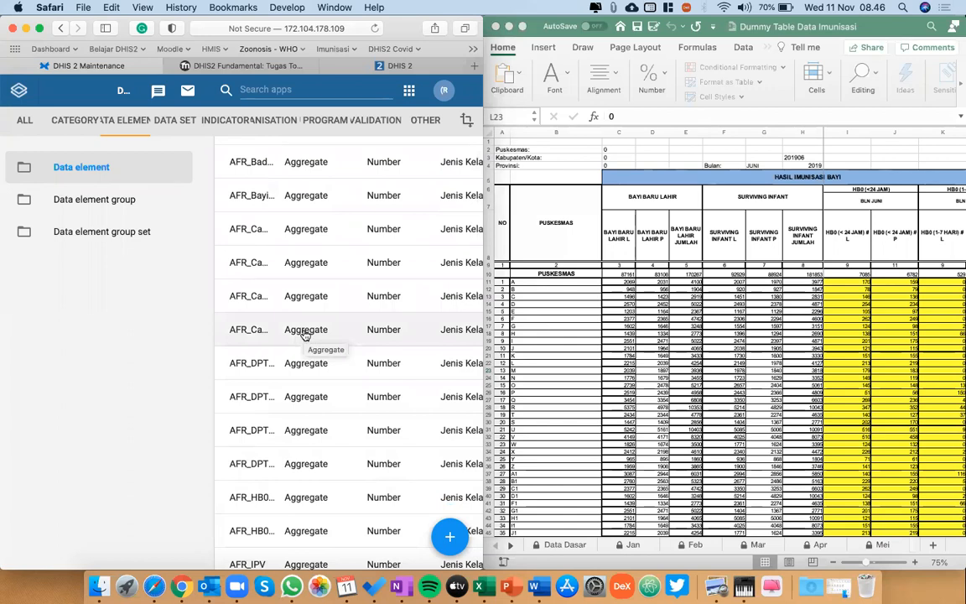
scroll(304, 334, "down", 15)
scroll(305, 456, "right", 1)
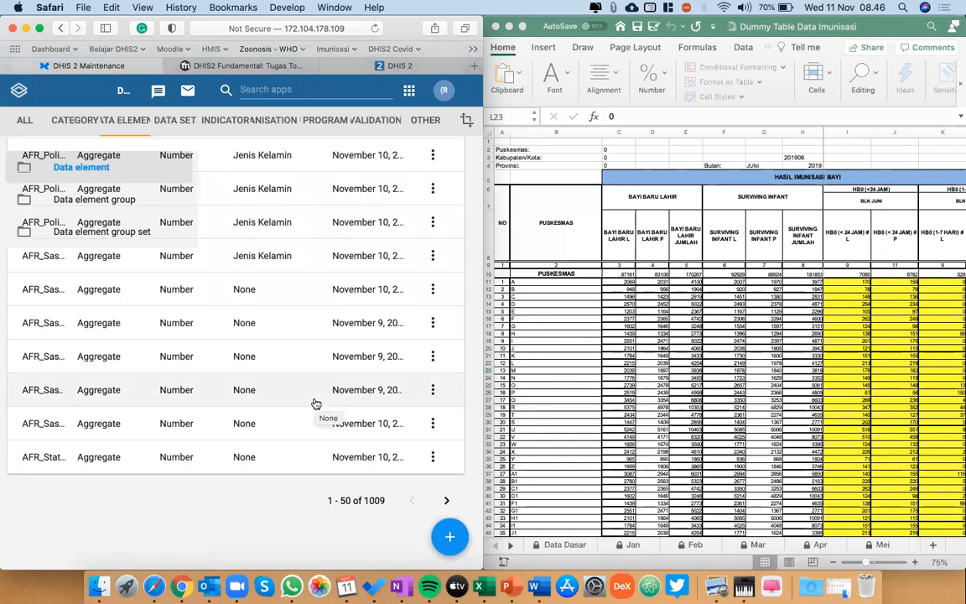
scroll(315, 404, "left", 5)
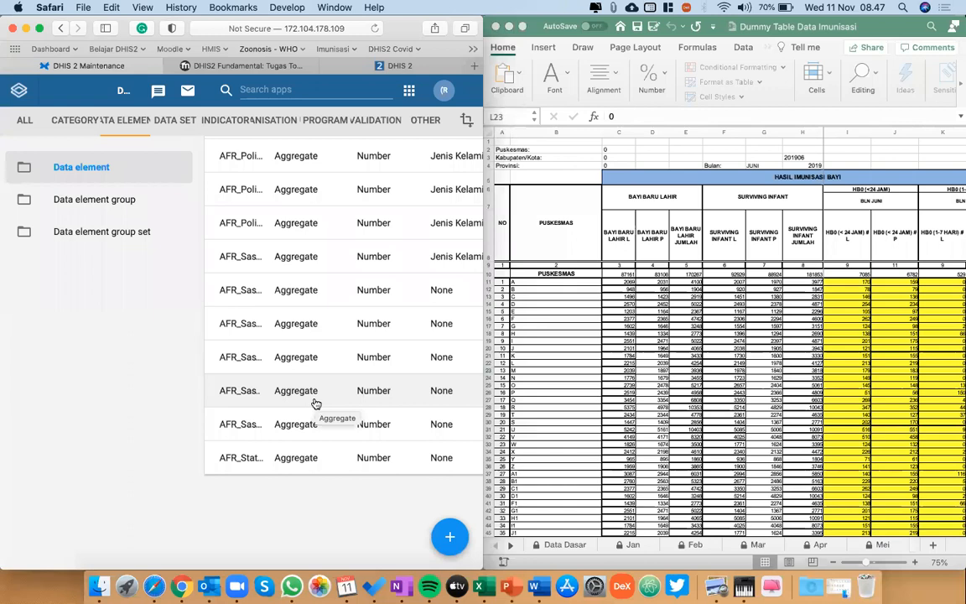
Enlarge the browser window to fill the screen and review the full data element names up to the start of the list.
key("ctrl+alt+Right")
key("ctrl+alt+Left")
key("ctrl+alt+Return")
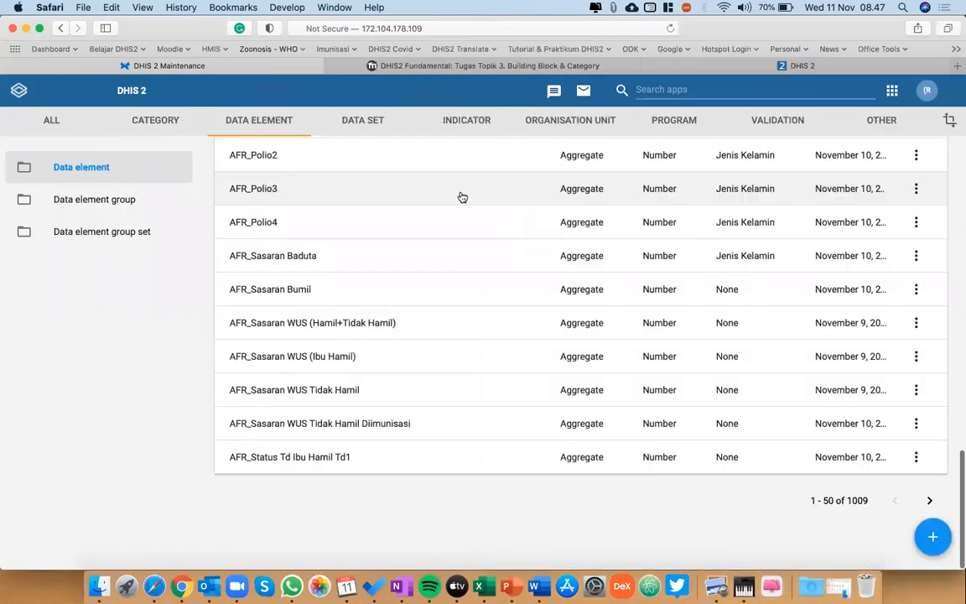
scroll(556, 196, "up", 15)
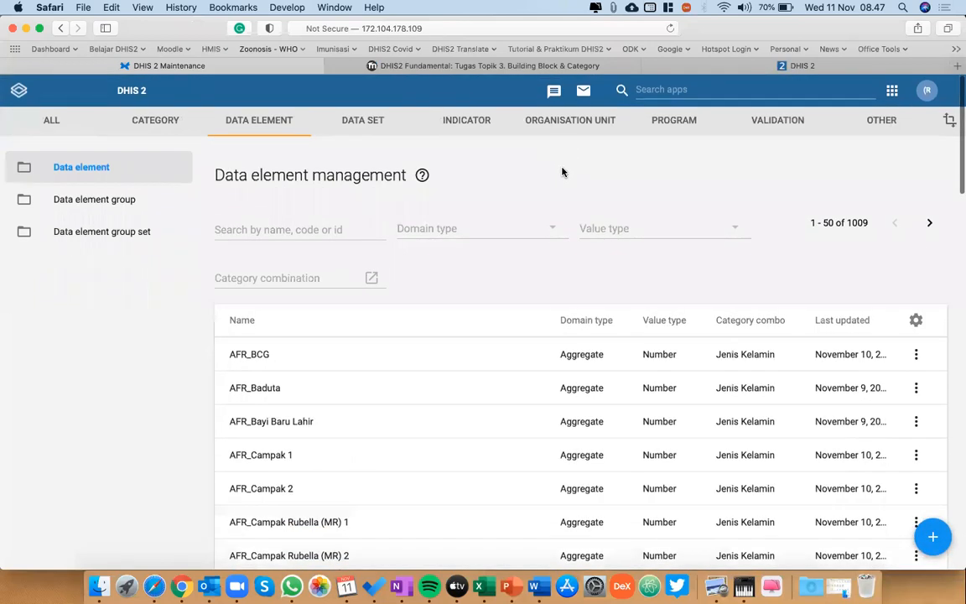
Open organisation unit management and list the districts under Jawa Timur.
left_click(570, 126)
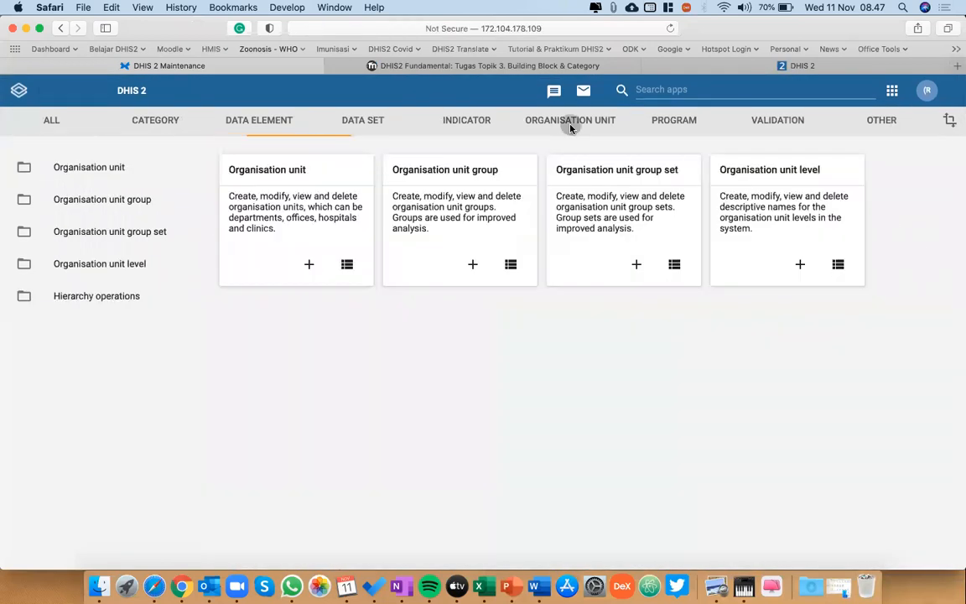
left_click(149, 167)
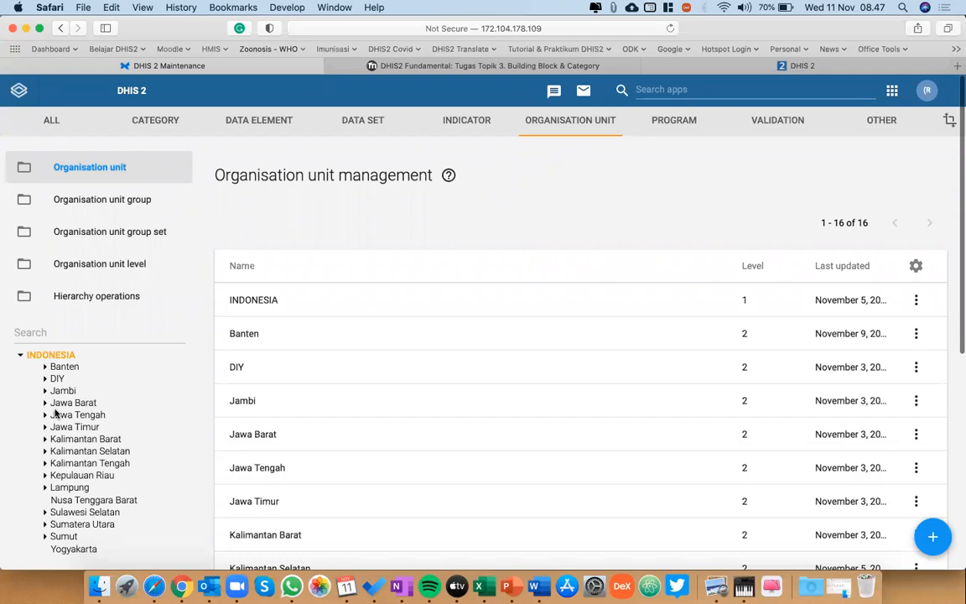
scroll(55, 413, "down", 2)
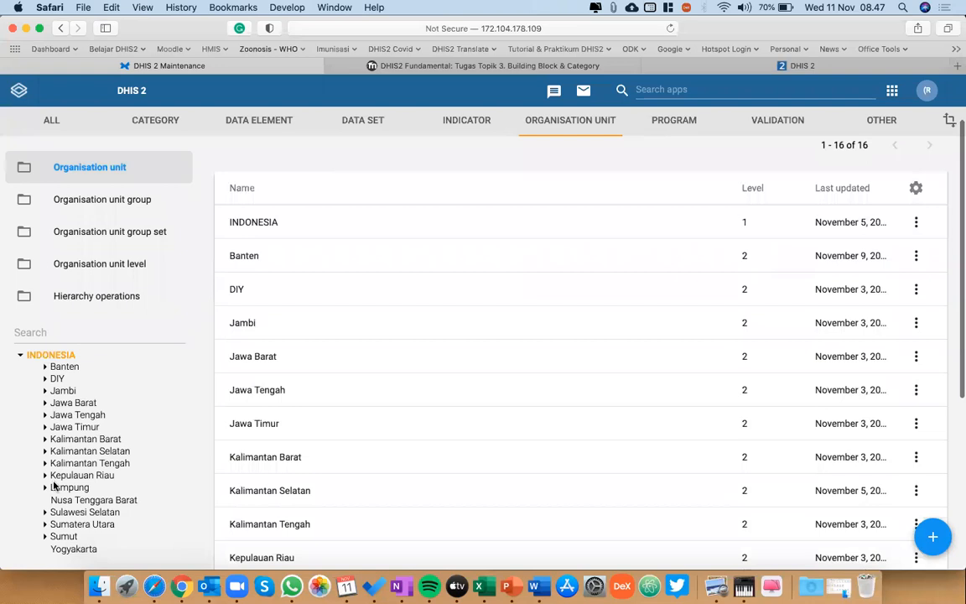
left_click(45, 428)
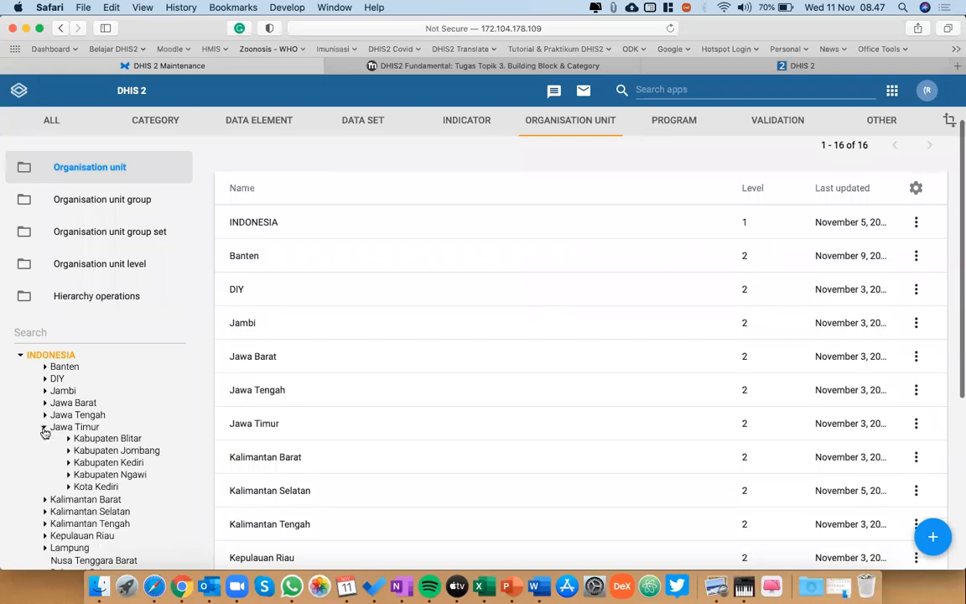
left_click(73, 429)
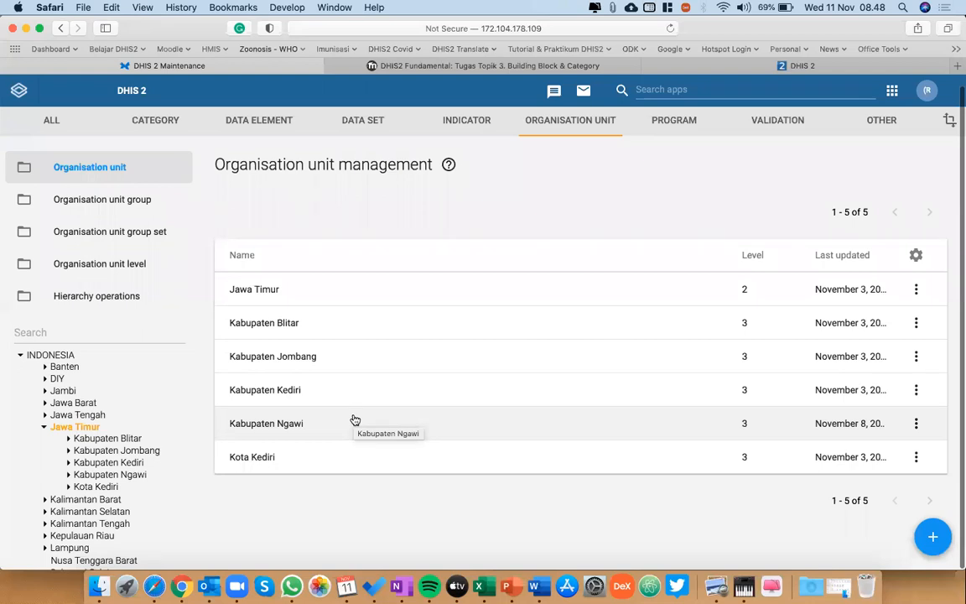
Expand DIY in the organisation unit hierarchy and check the puskesmas under Yogyakarta and Bantul.
left_click(44, 378)
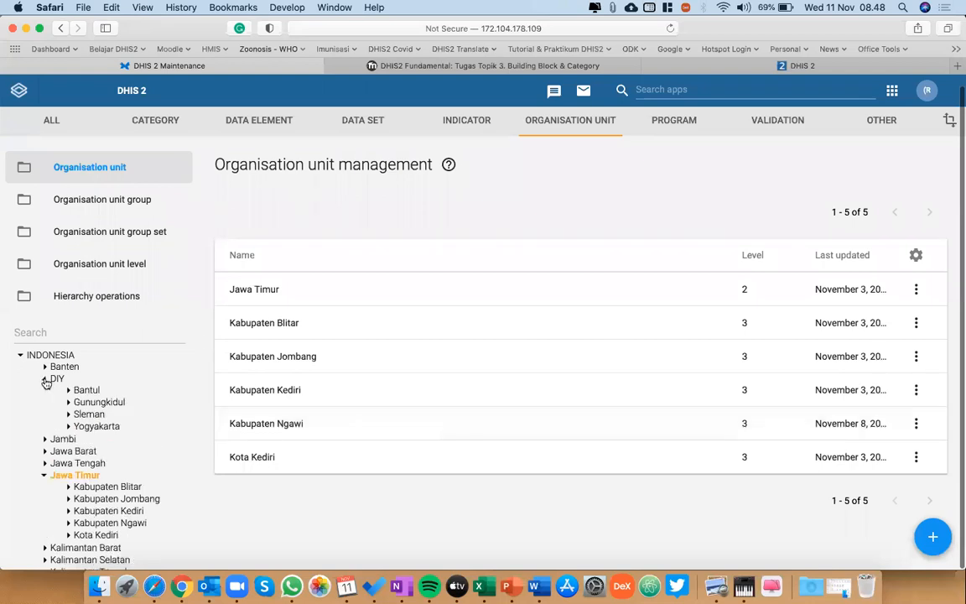
left_click(70, 427)
left_click(124, 428)
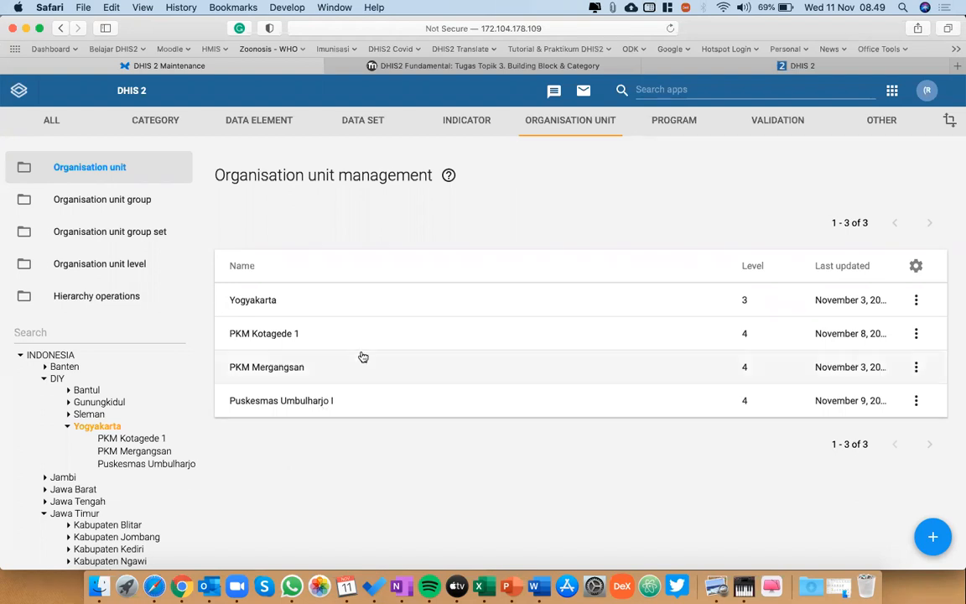
left_click(422, 68)
left_click(290, 68)
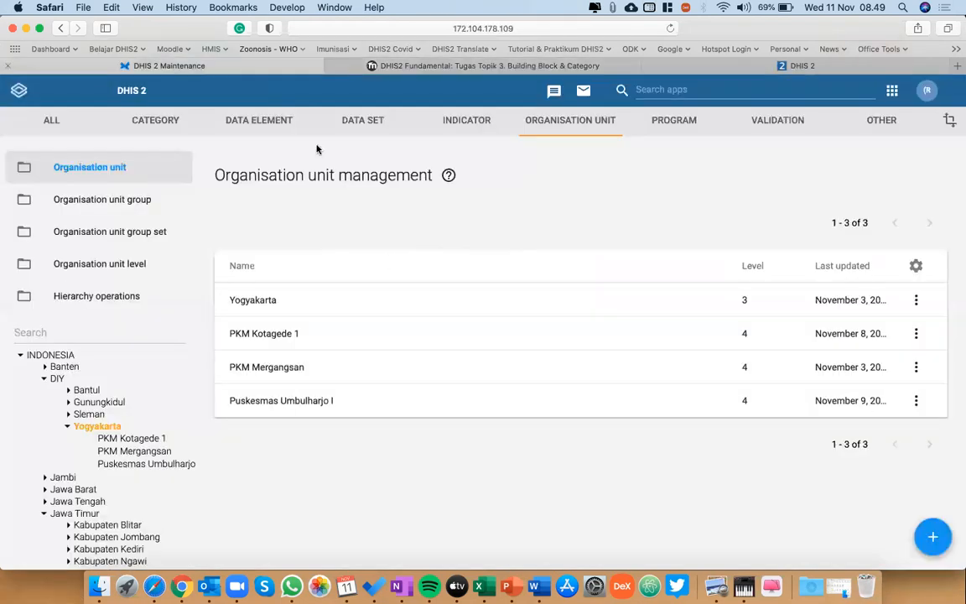
left_click(68, 428)
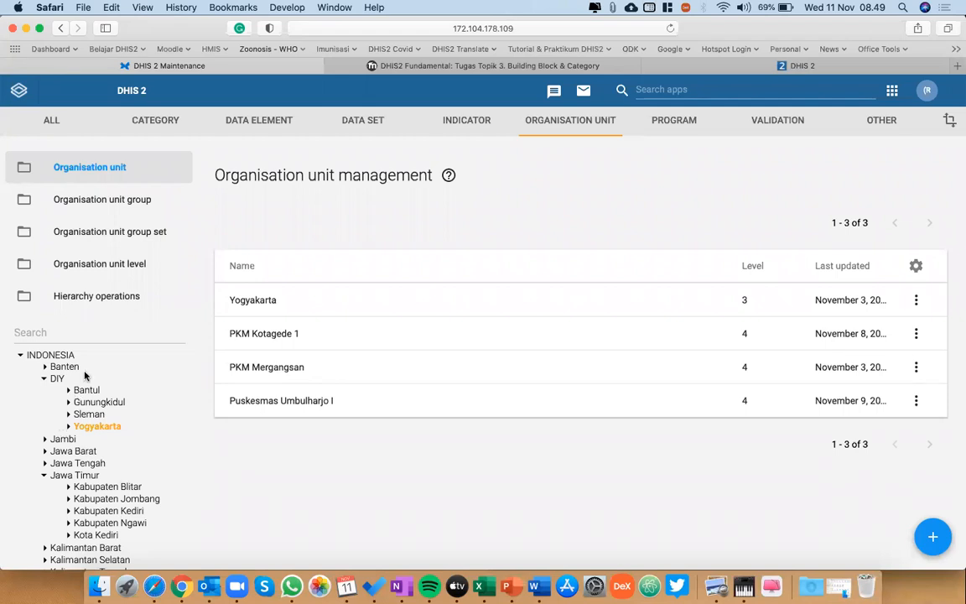
left_click(68, 391)
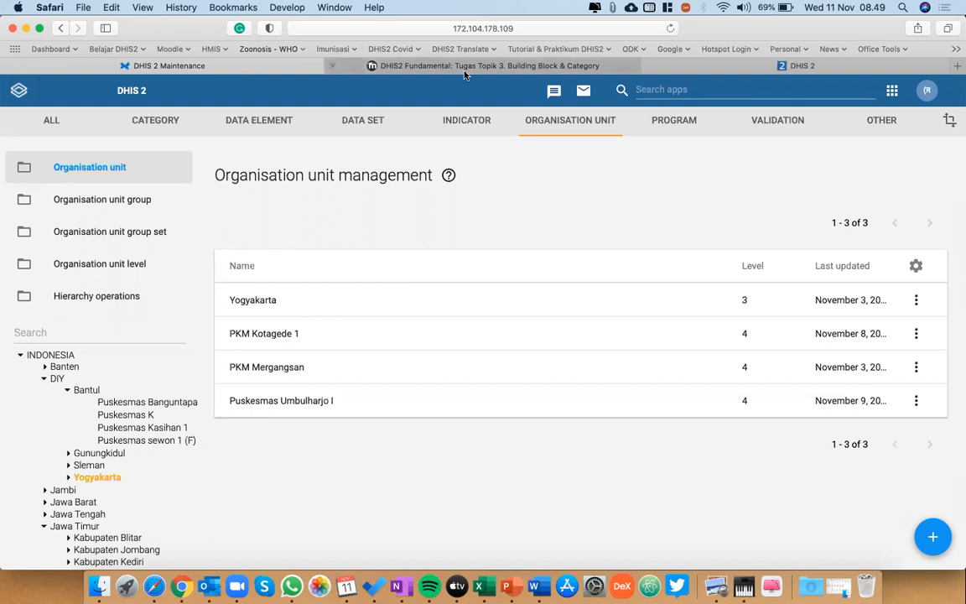
Check the Tugas Topik 3 assignment page, and return to DHIS2 Maintenance to open the data set list.
left_click(417, 64)
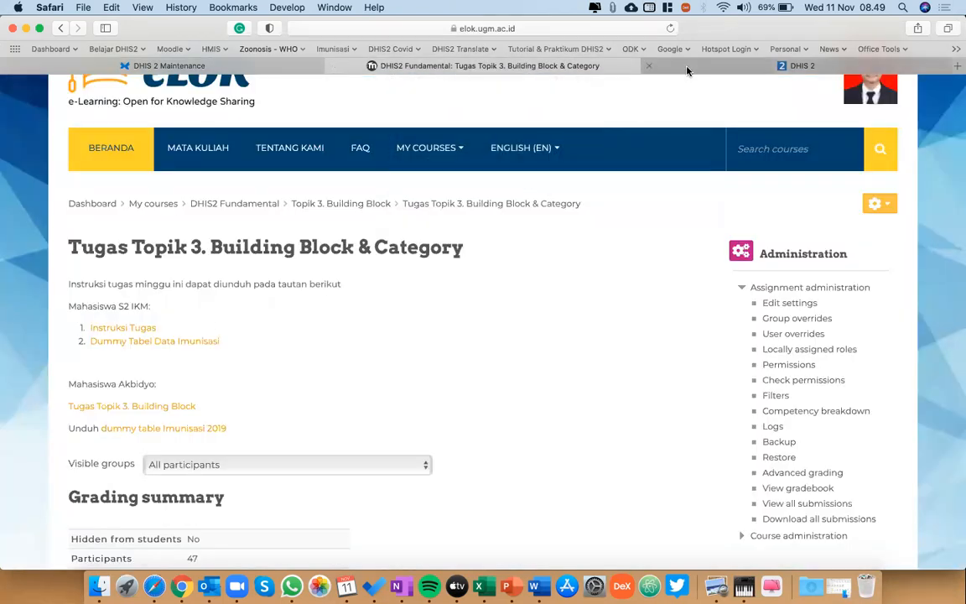
left_click(233, 66)
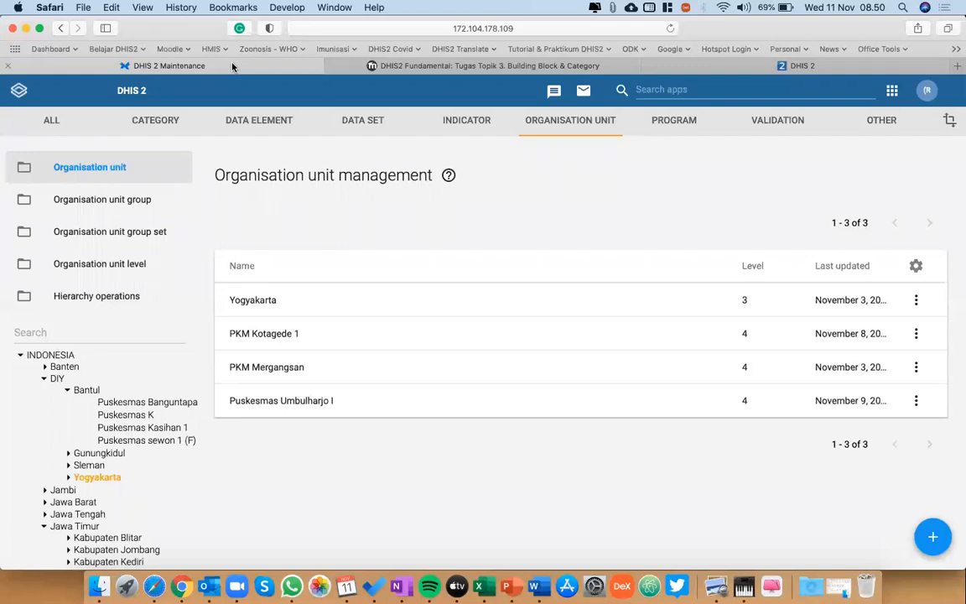
left_click(378, 121)
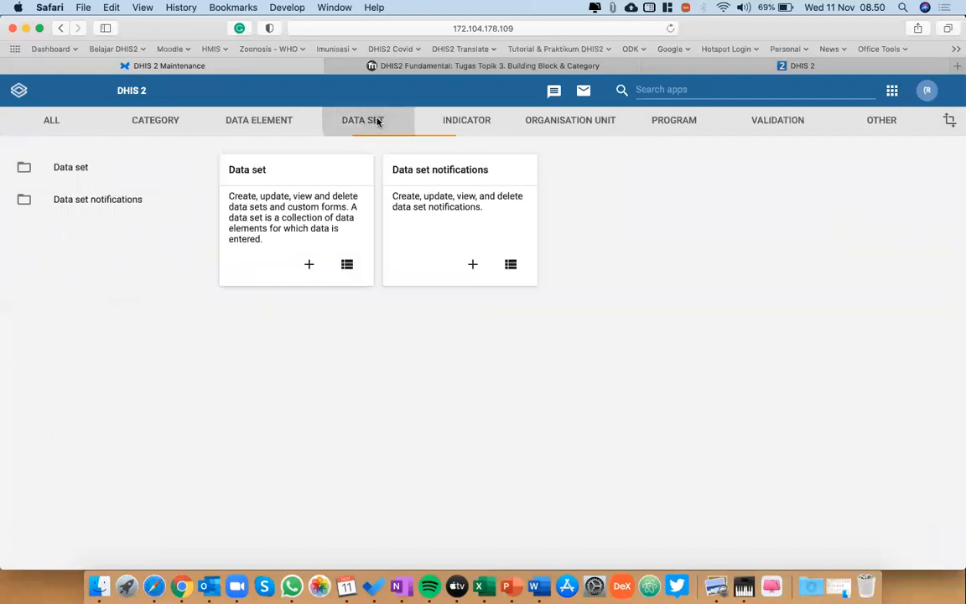
left_click(132, 167)
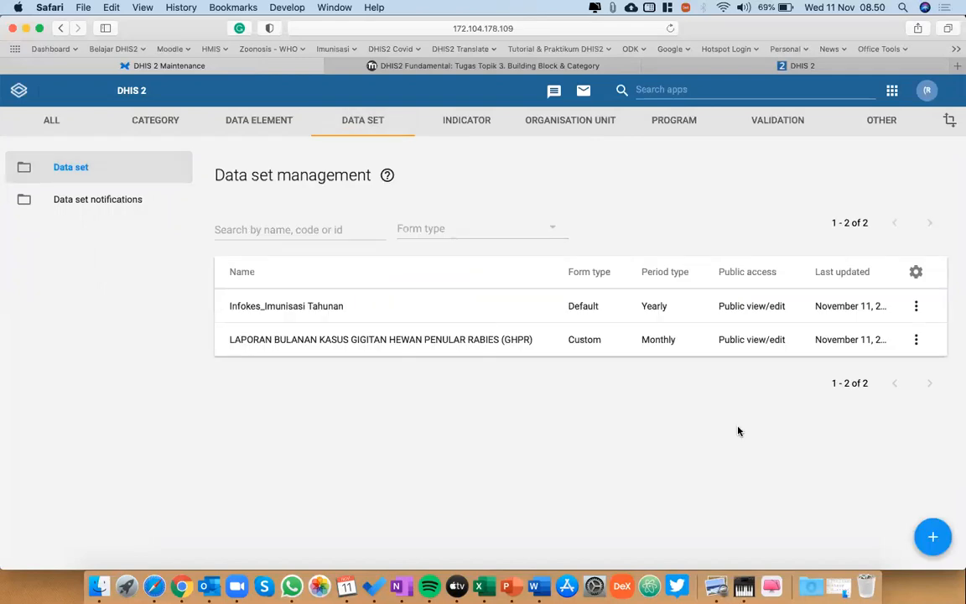
Place the browser beside the workbook and open the Jan sheet.
key("ctrl+alt+Left")
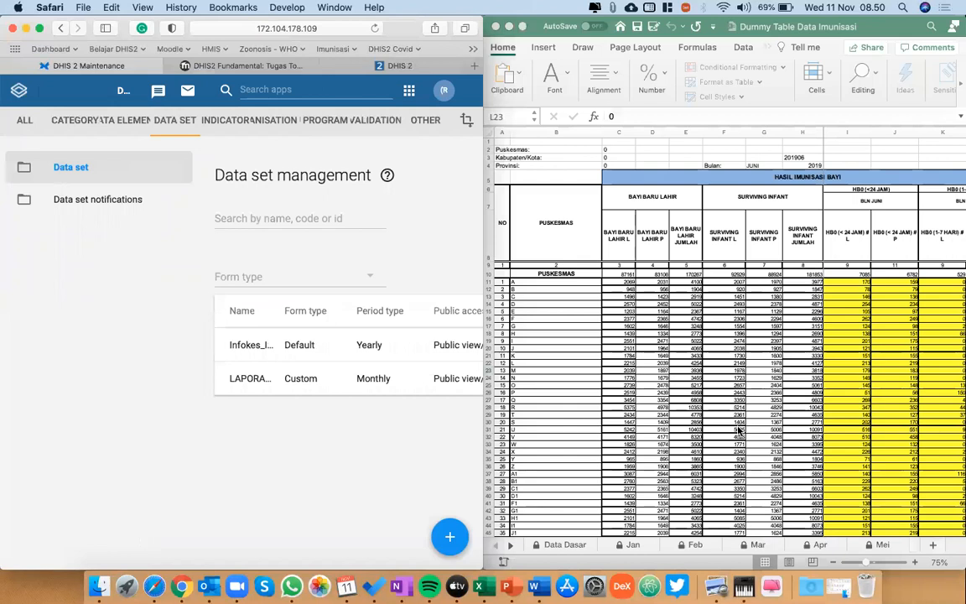
left_click(633, 547)
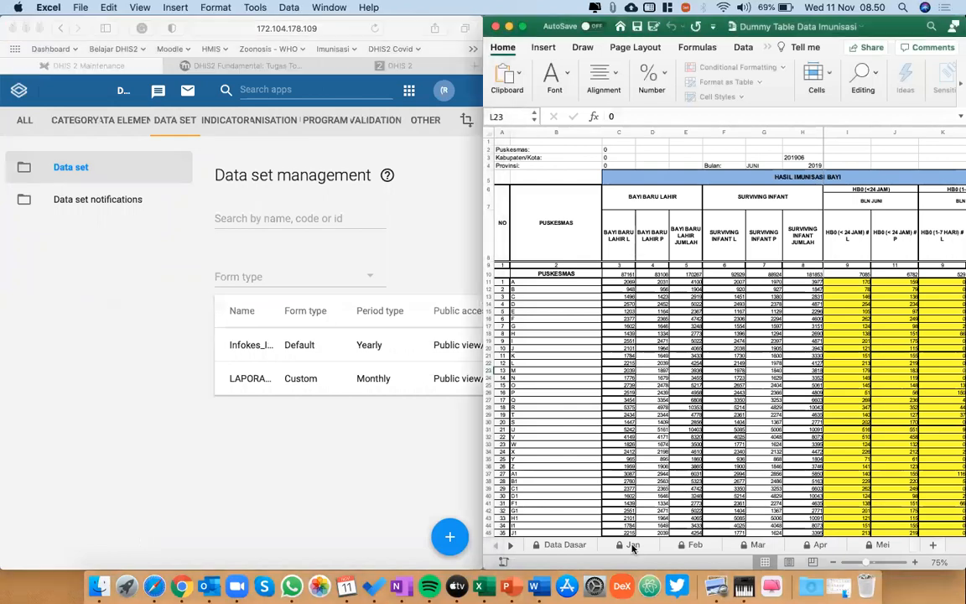
left_click(633, 545)
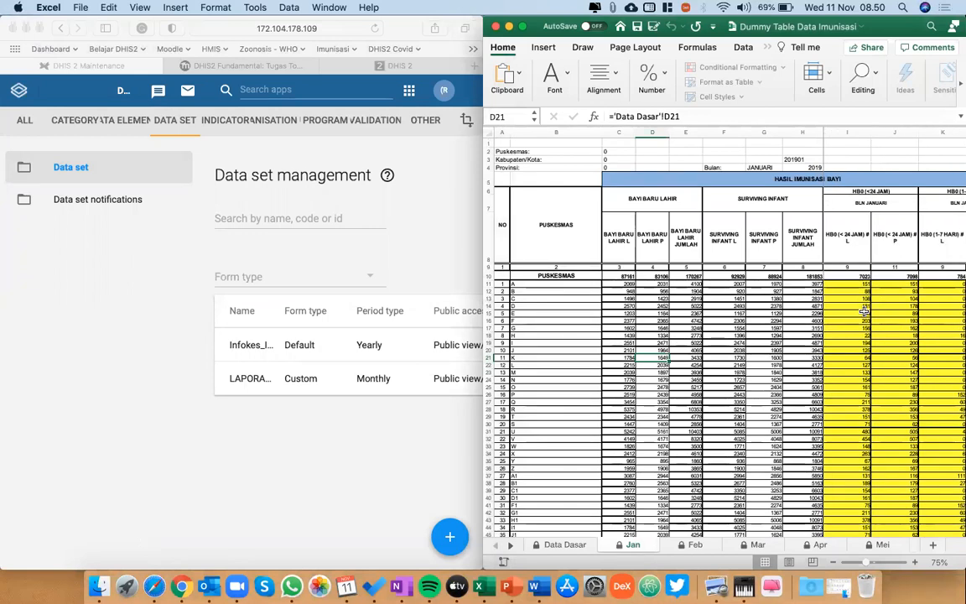
Check the name of the Infokes_Imunisasi Tahunan data set in its edit form and go back to the data set list.
left_click(177, 370)
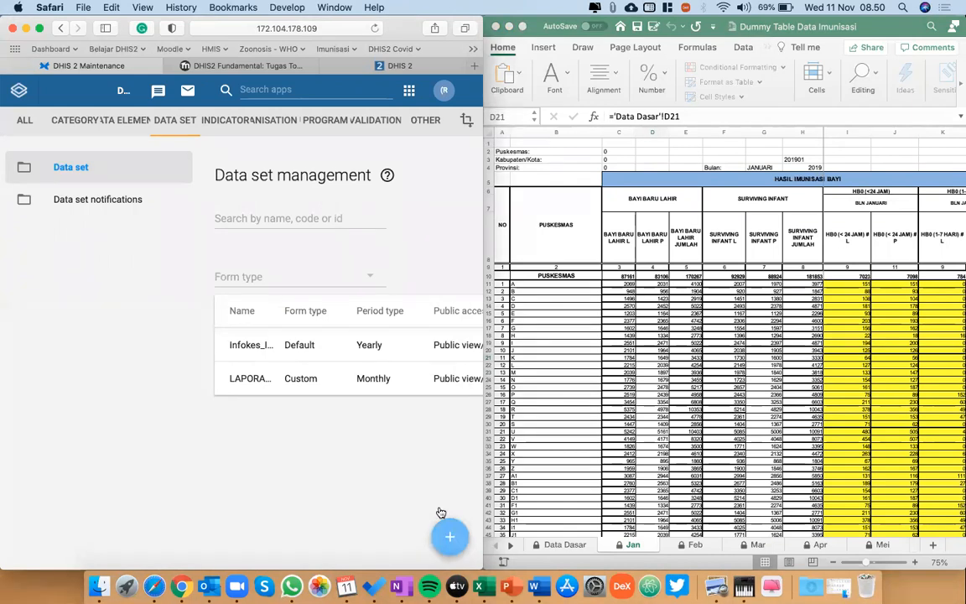
double_click(247, 343)
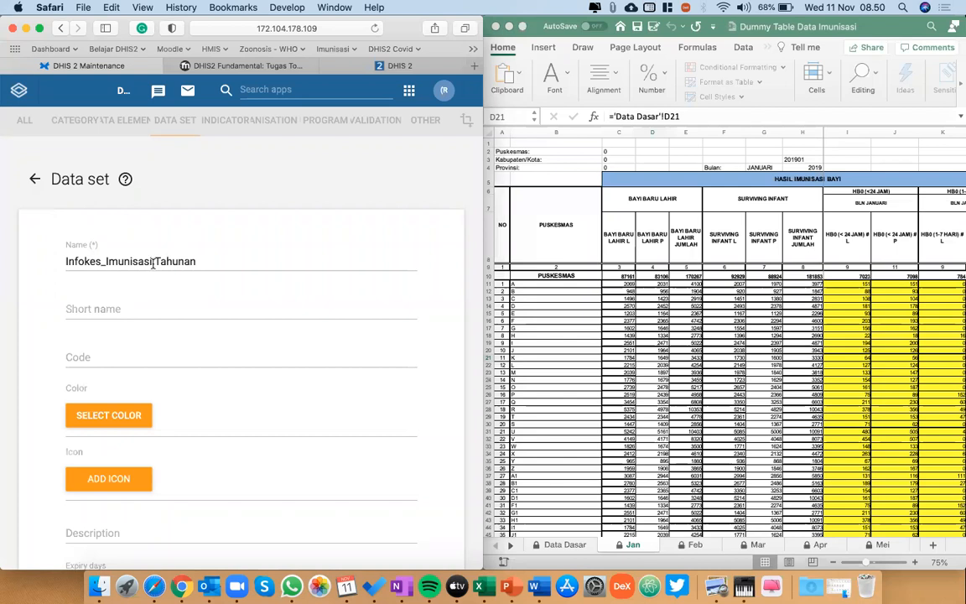
left_click(35, 178)
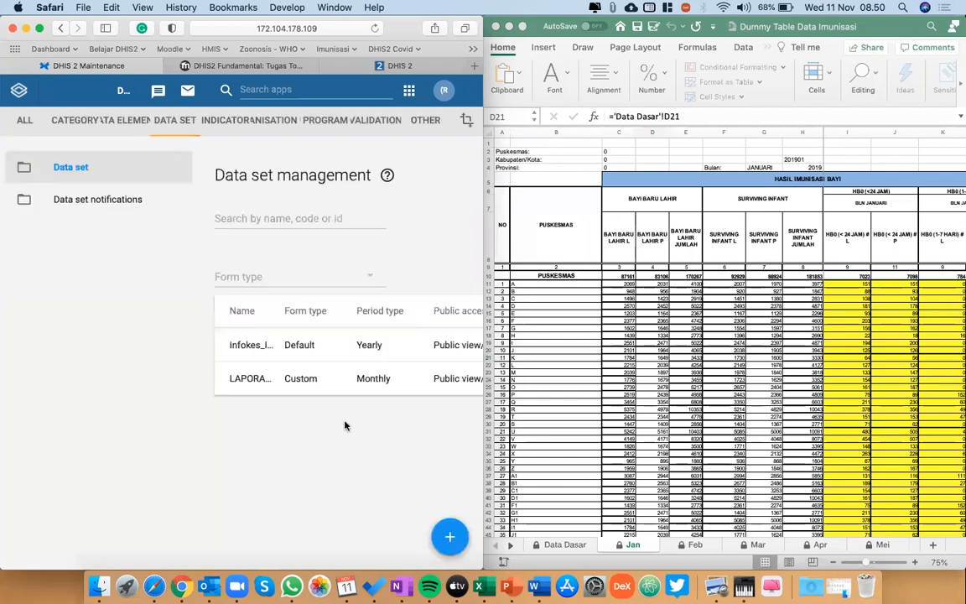
Start a new data set and name it Infokes_Imunisasi Bulanan.
left_click(451, 539)
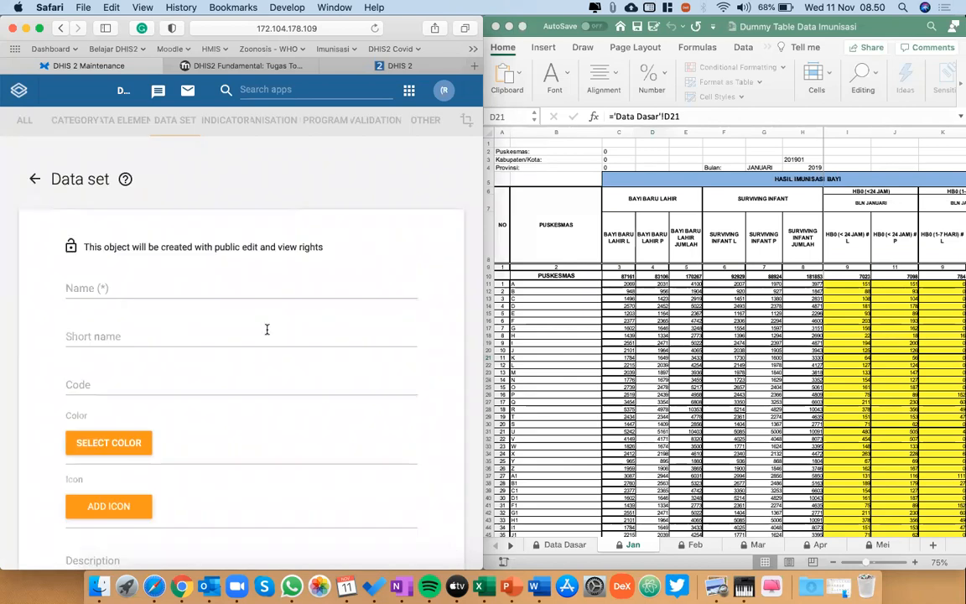
left_click(212, 287)
type("Infokes_Im")
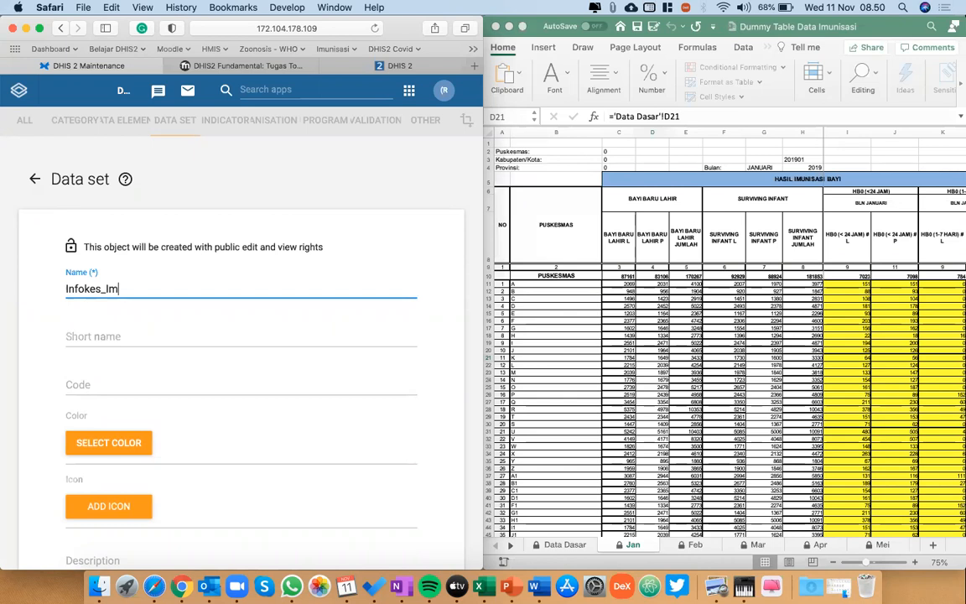
type("unisasi BUla")
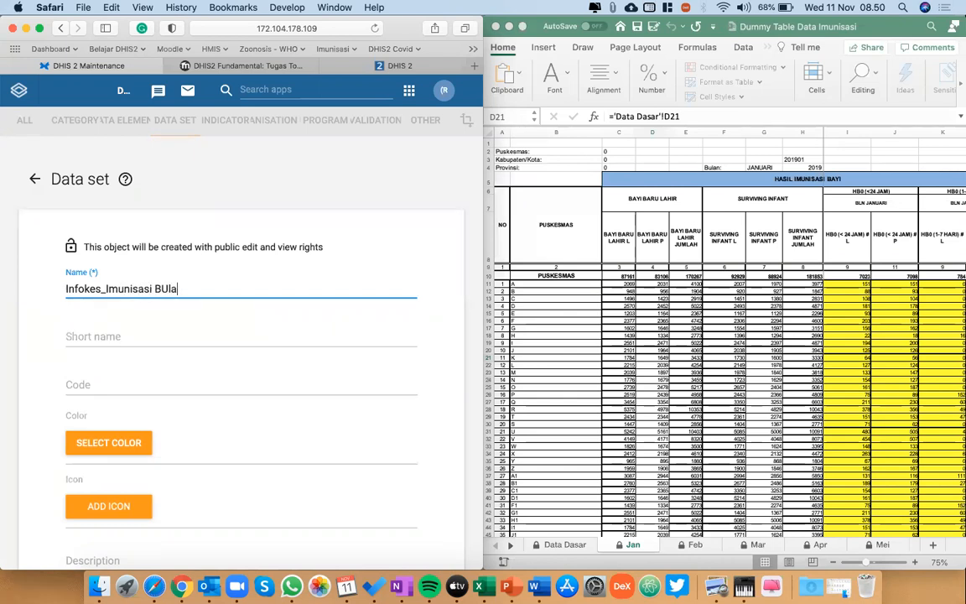
key("BackSpace")
type("ulanan")
Review the new data set's settings, including submission days, period type and category combination, down to the data element selection.
scroll(242, 336, "down", 10)
scroll(242, 335, "down", 2)
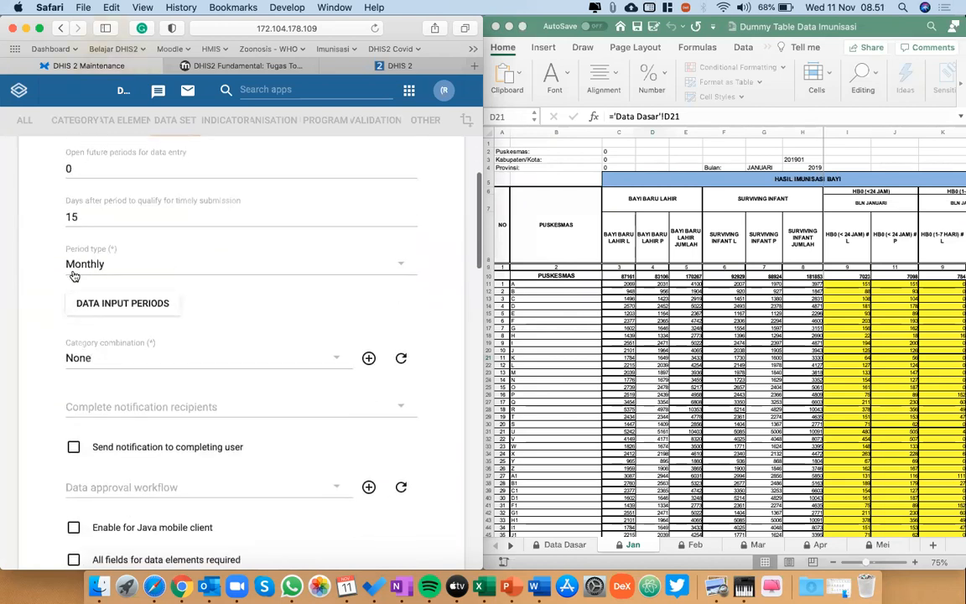
scroll(328, 339, "down", 5)
scroll(330, 339, "down", 15)
scroll(334, 342, "up", 20)
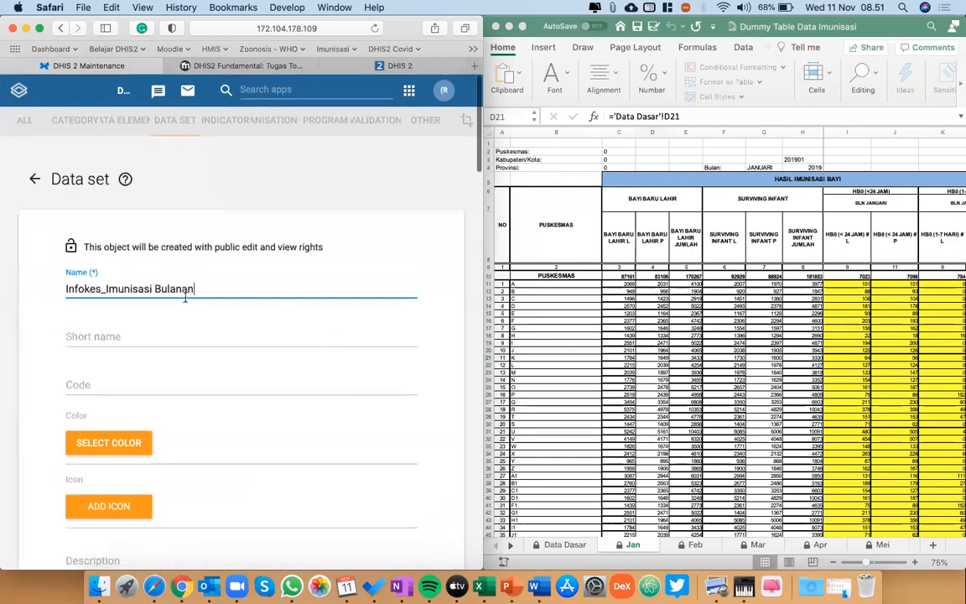
scroll(183, 313, "down", 3)
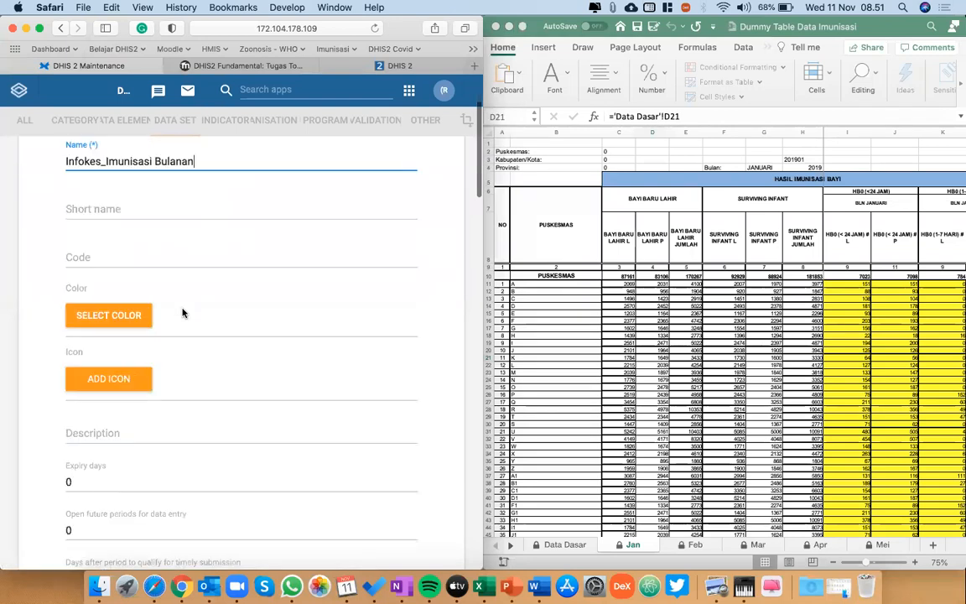
scroll(182, 313, "down", 3)
scroll(86, 401, "down", 1)
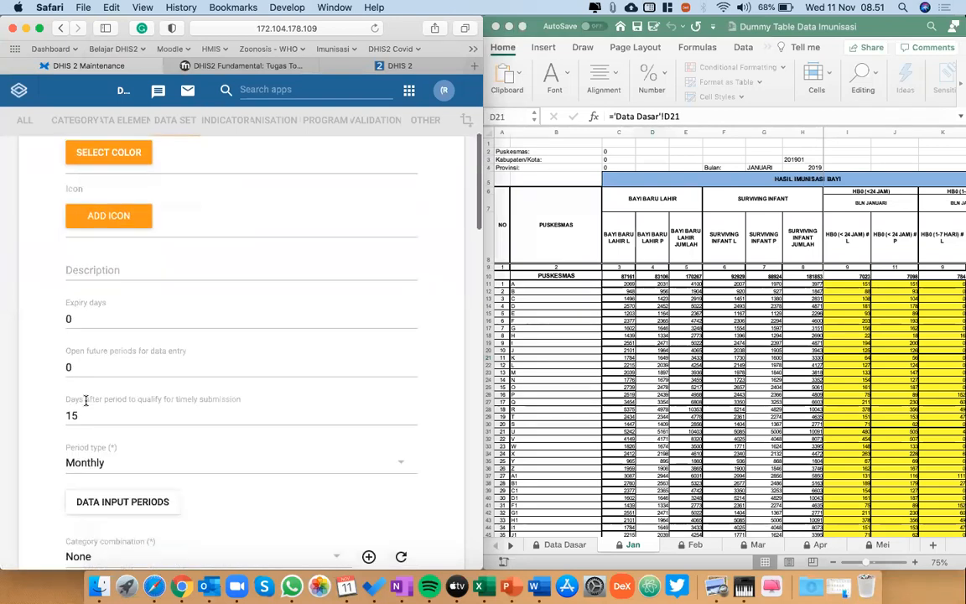
scroll(105, 377, "down", 2)
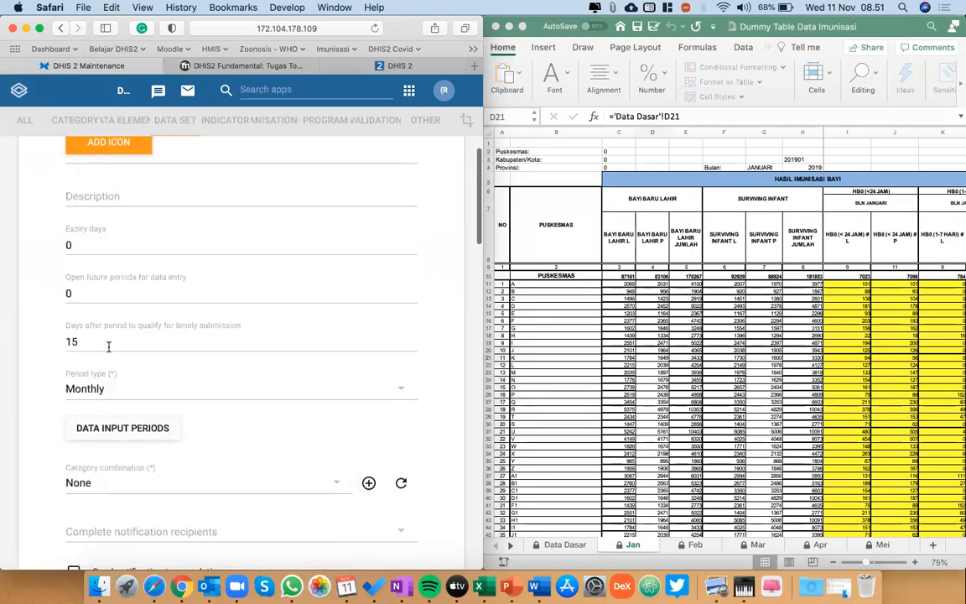
scroll(136, 340, "down", 2)
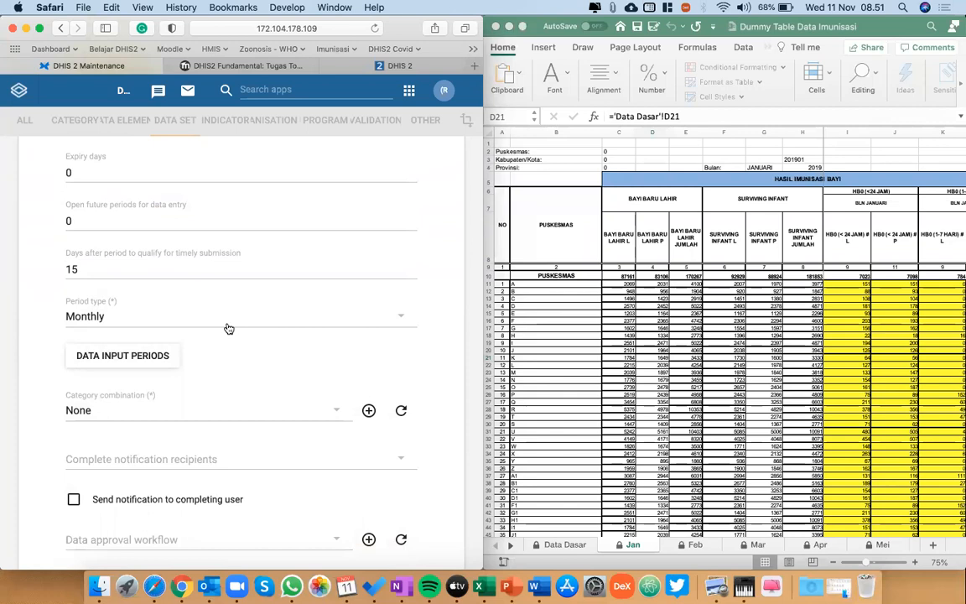
scroll(227, 327, "down", 4)
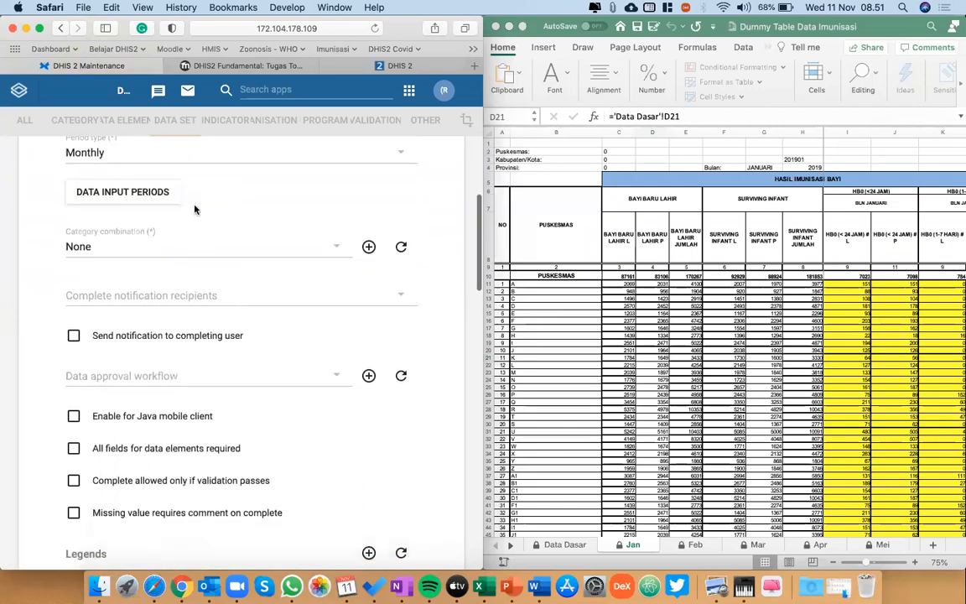
scroll(272, 411, "down", 20)
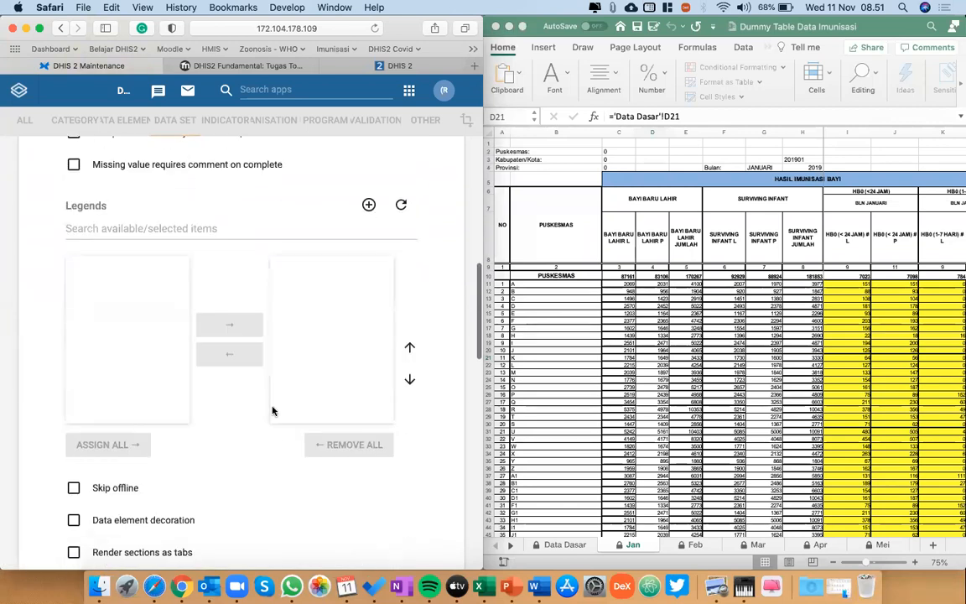
scroll(273, 411, "down", 1)
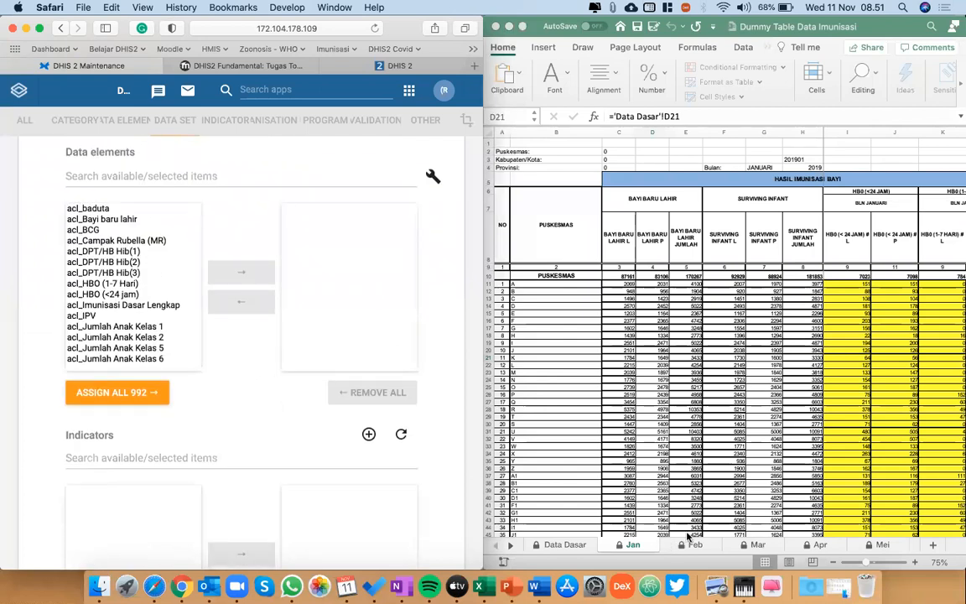
Hide columns C to H, the newborn and surviving infant figures, in the workbook's Jan sheet.
left_click(632, 545)
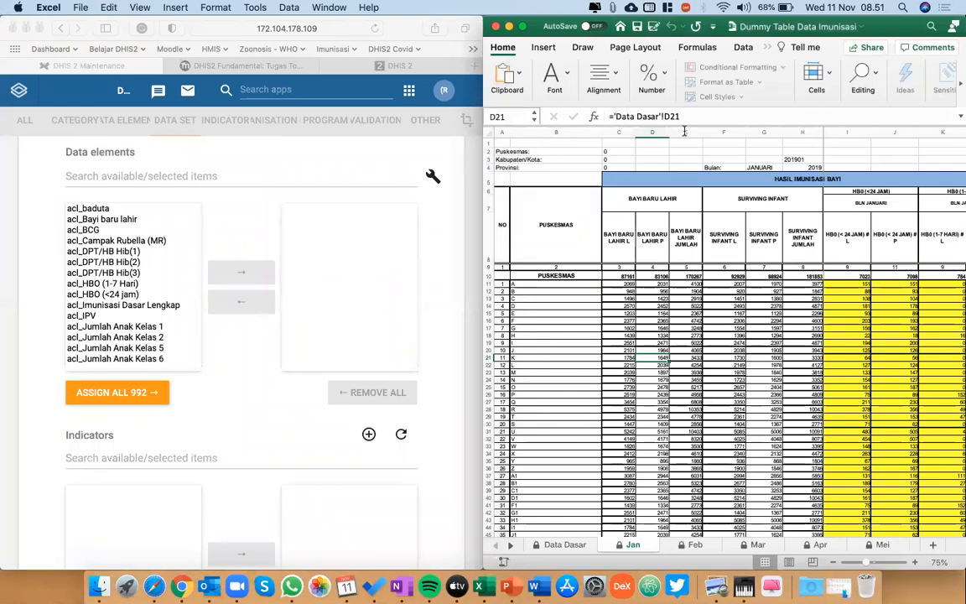
left_click(621, 127)
left_click_drag(620, 128, 803, 132)
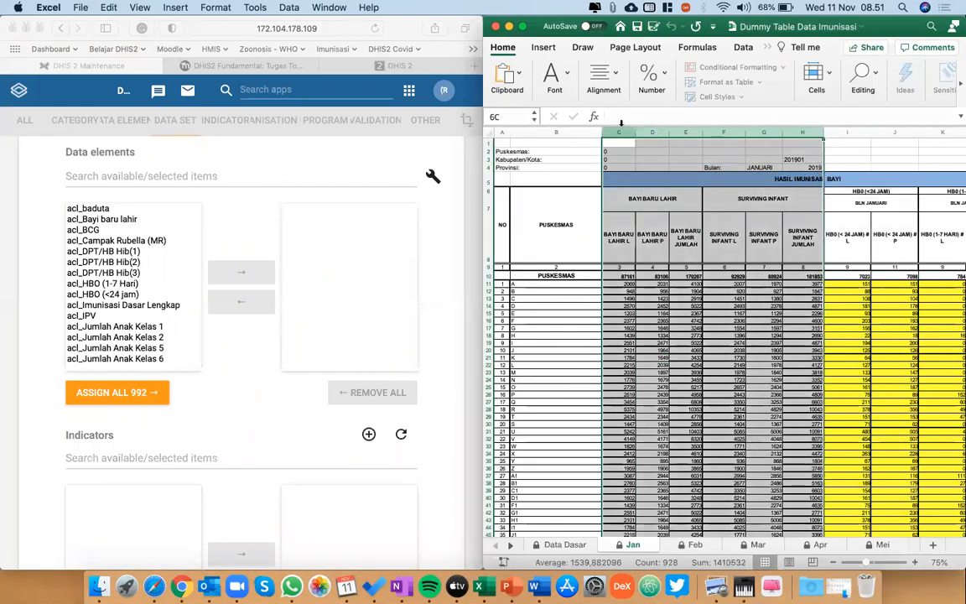
right_click(621, 131)
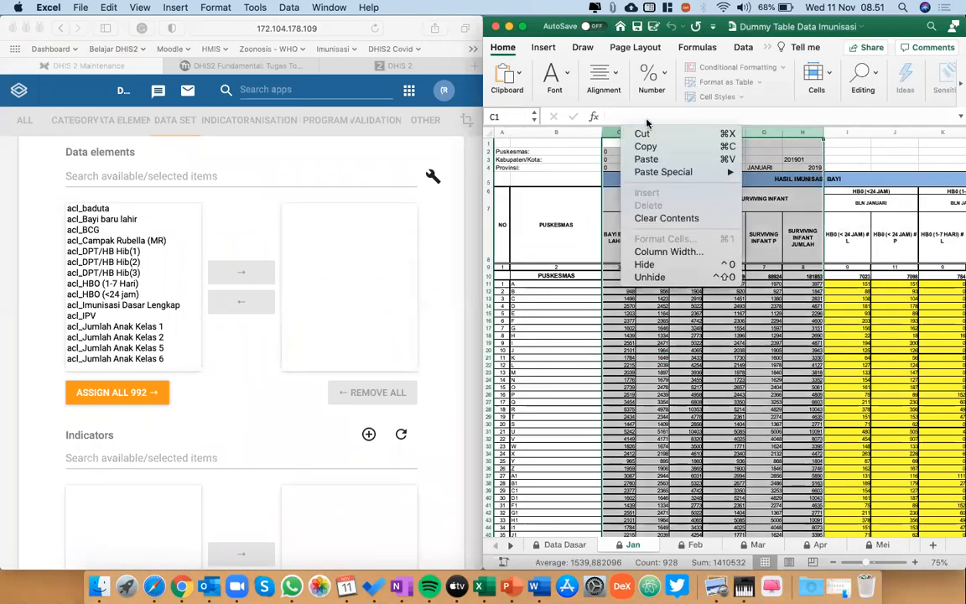
left_click(646, 266)
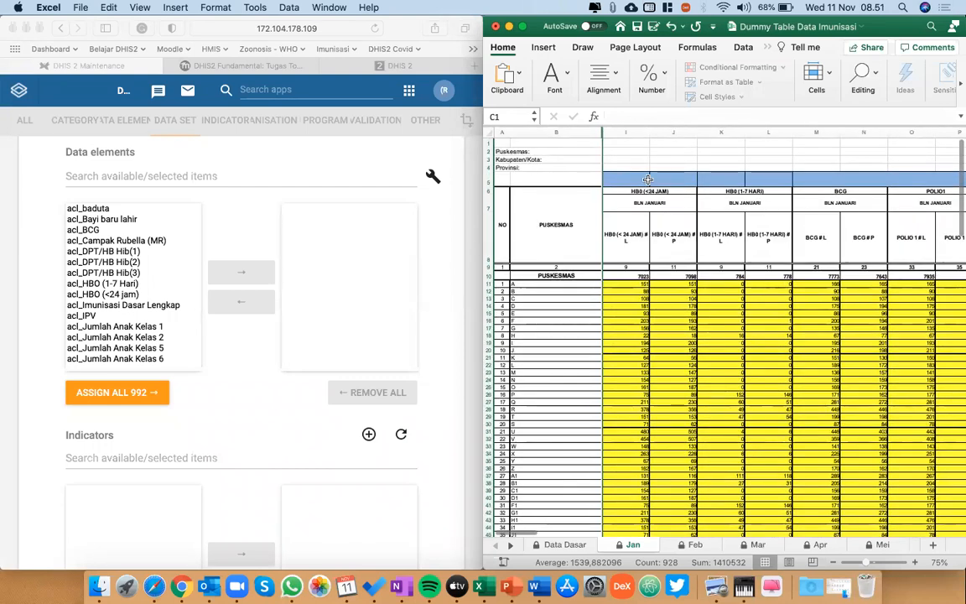
Filter the data set's available data elements by "gab" and assign Gab_HB0(<24 JAM), Gab_HB0(1-7 HARI) and Gab_BCG.
left_click(129, 168)
left_click(126, 176)
type("gab")
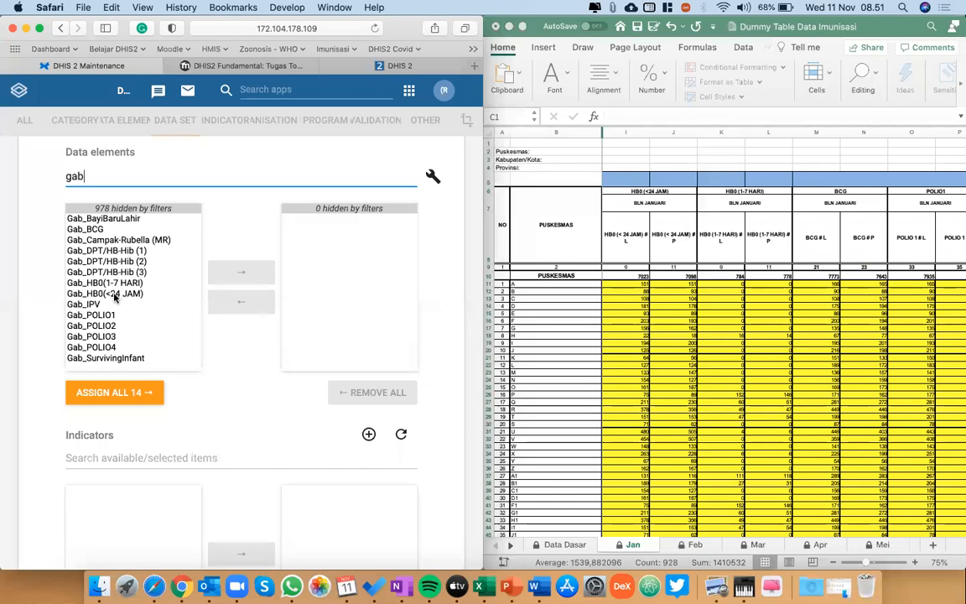
double_click(115, 294)
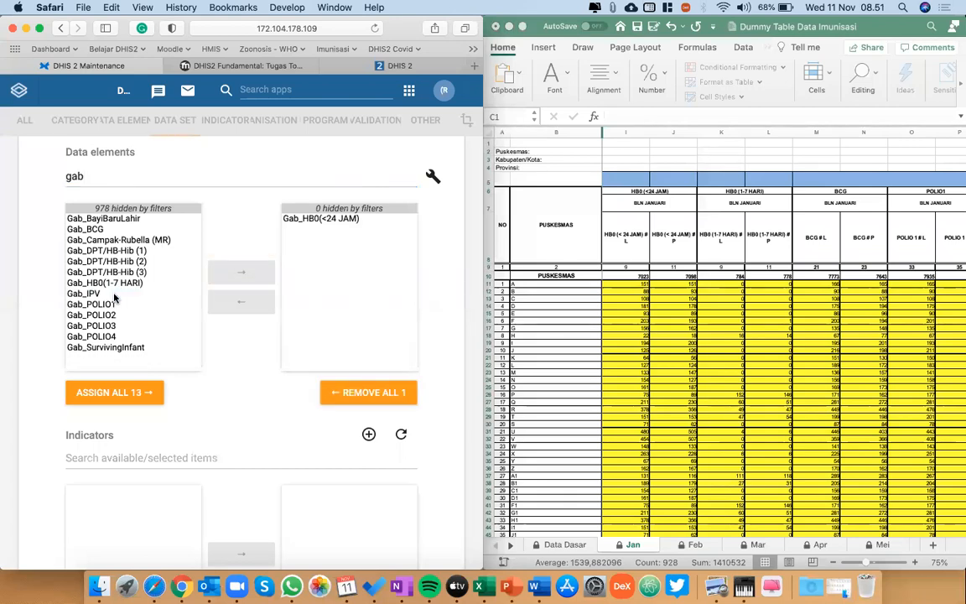
double_click(115, 286)
double_click(94, 230)
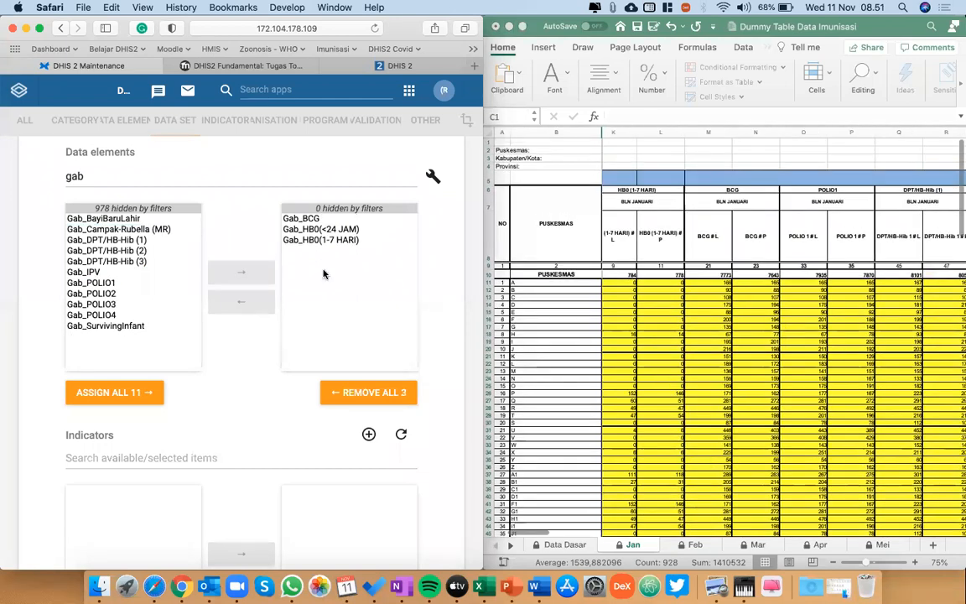
Following the Jan sheet's columns, assign Gab_POLIO1, Gab_DPT/HB-Hib (1), Gab_POLIO2, Gab_DPT/HB-Hib (2) and Gab_POLIO3 to the data set.
double_click(98, 283)
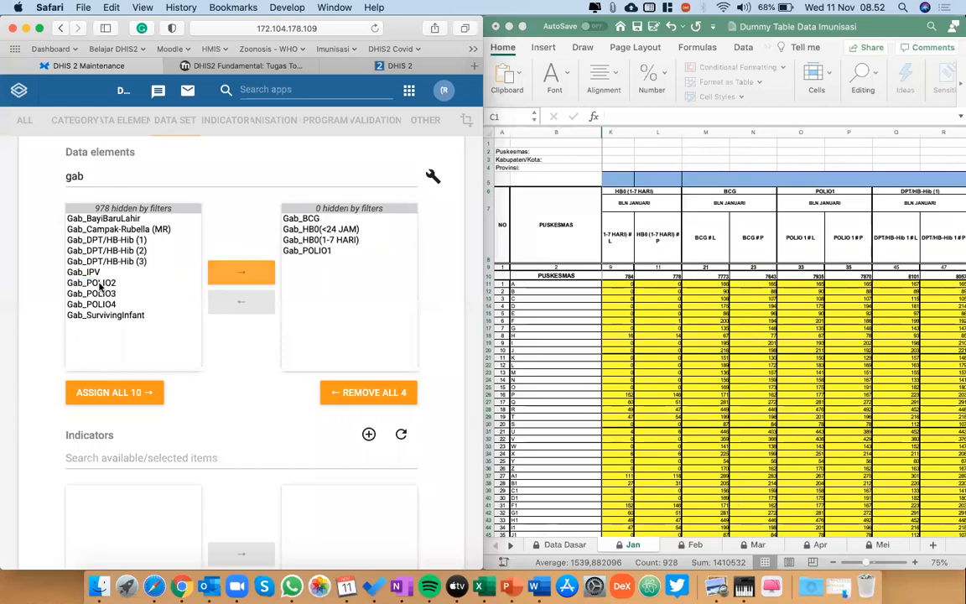
double_click(105, 240)
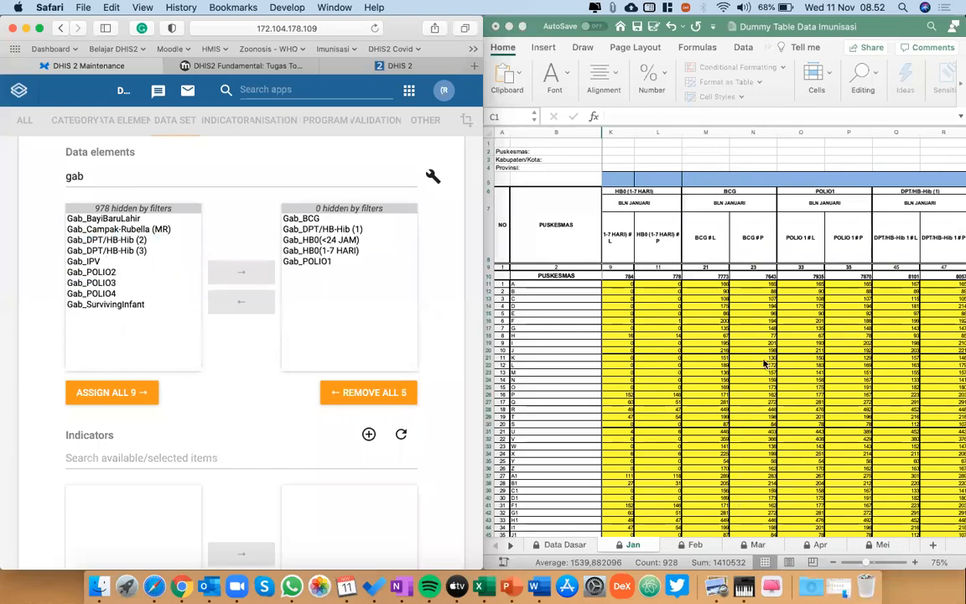
scroll(765, 363, "right", 5)
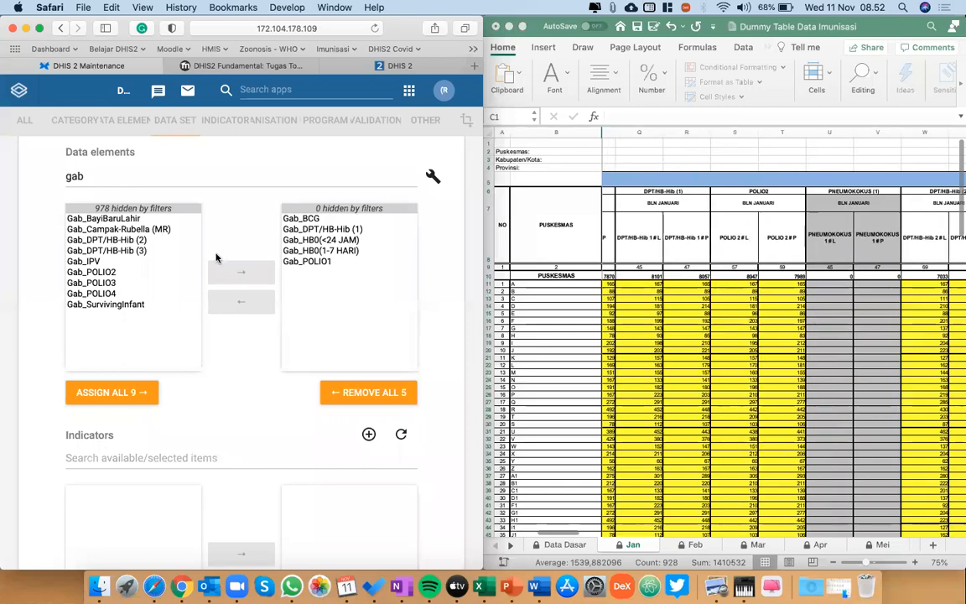
double_click(92, 272)
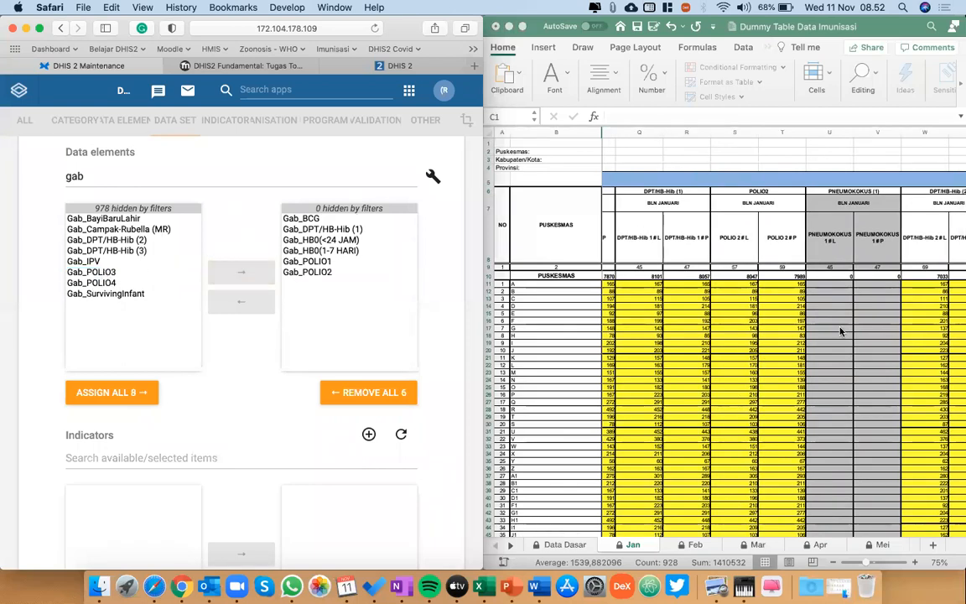
scroll(842, 331, "right", 3)
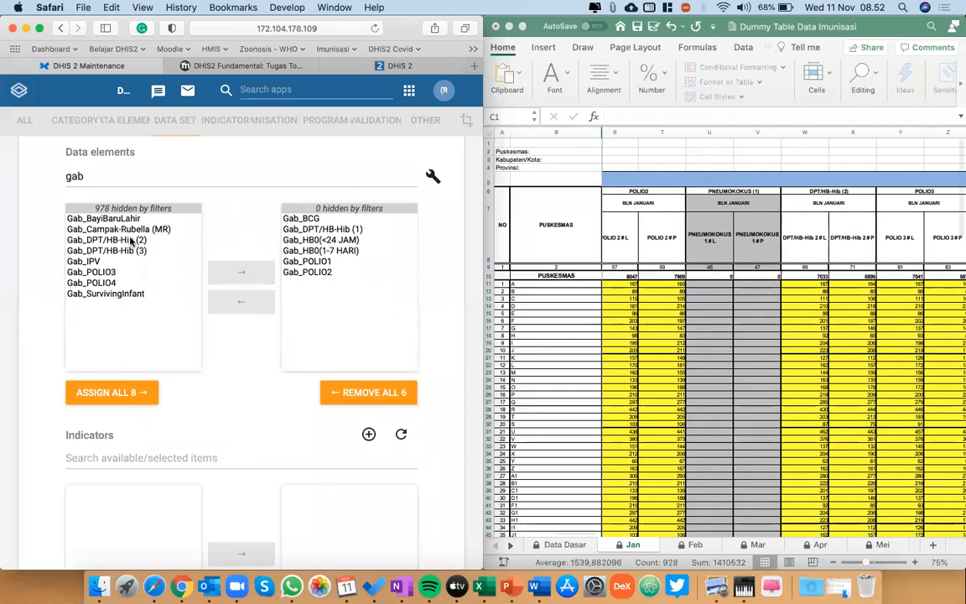
double_click(130, 241)
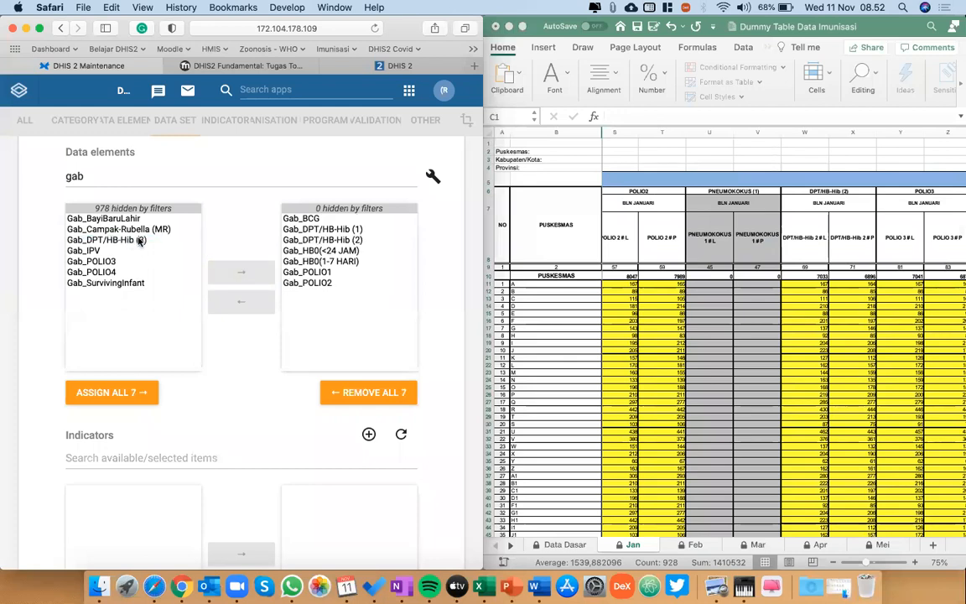
double_click(100, 261)
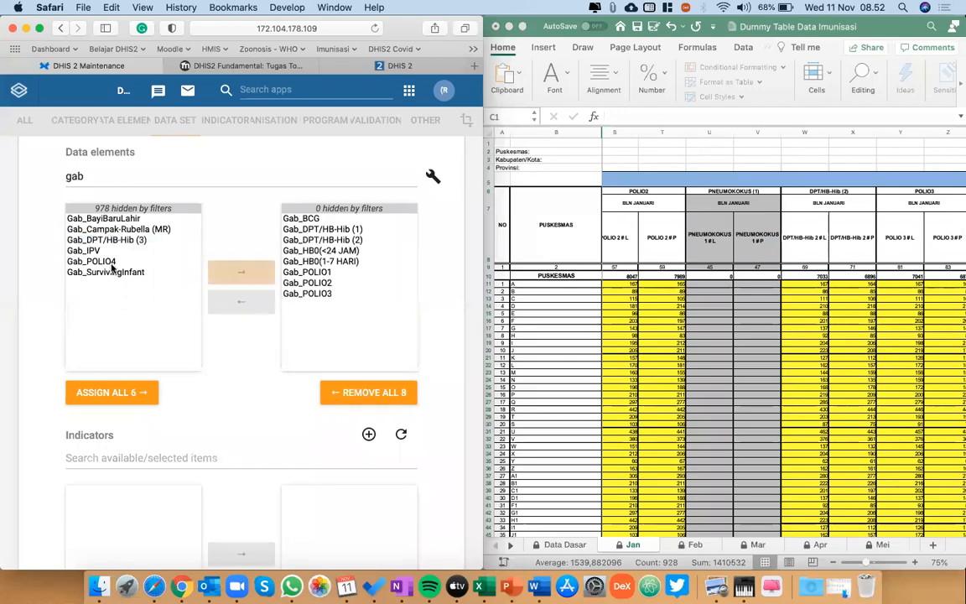
Assign Gab_DPT/HB-Hib (3), Gab_POLIO4, Gab_IPV and Gab_Campak-Rubella (MR) to the data set, matching the remaining Jan sheet columns.
scroll(841, 426, "right", 5)
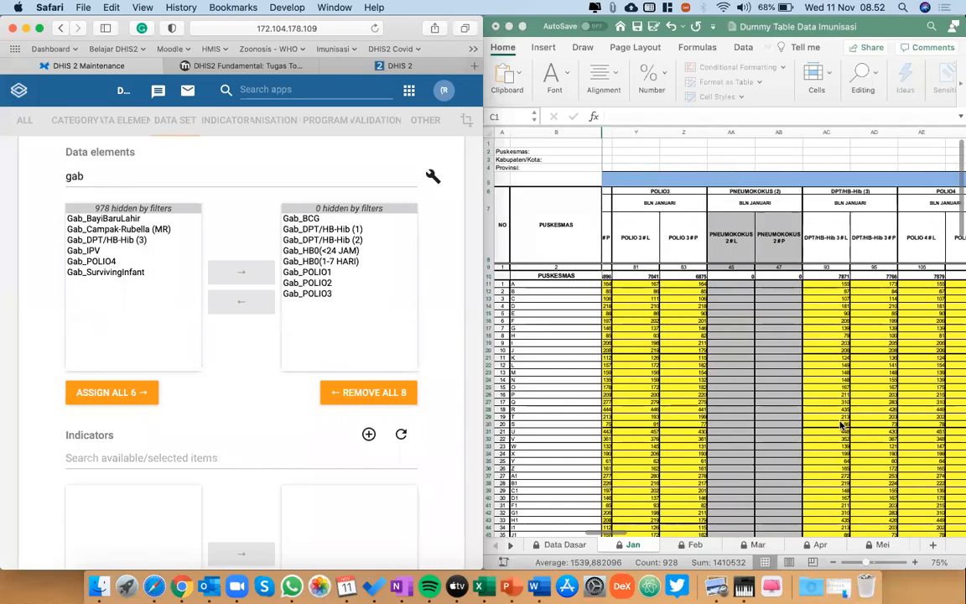
double_click(107, 240)
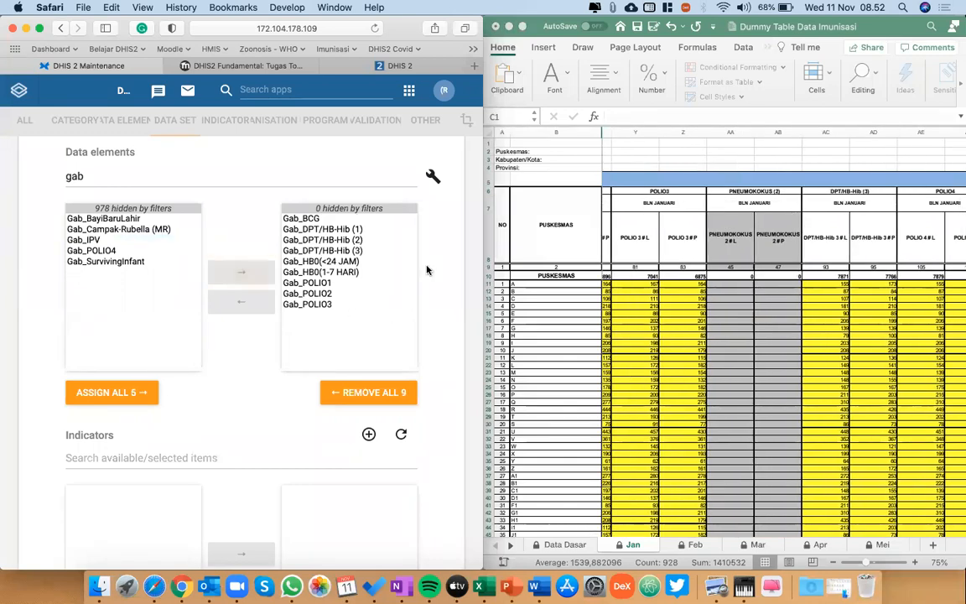
scroll(875, 358, "right", 3)
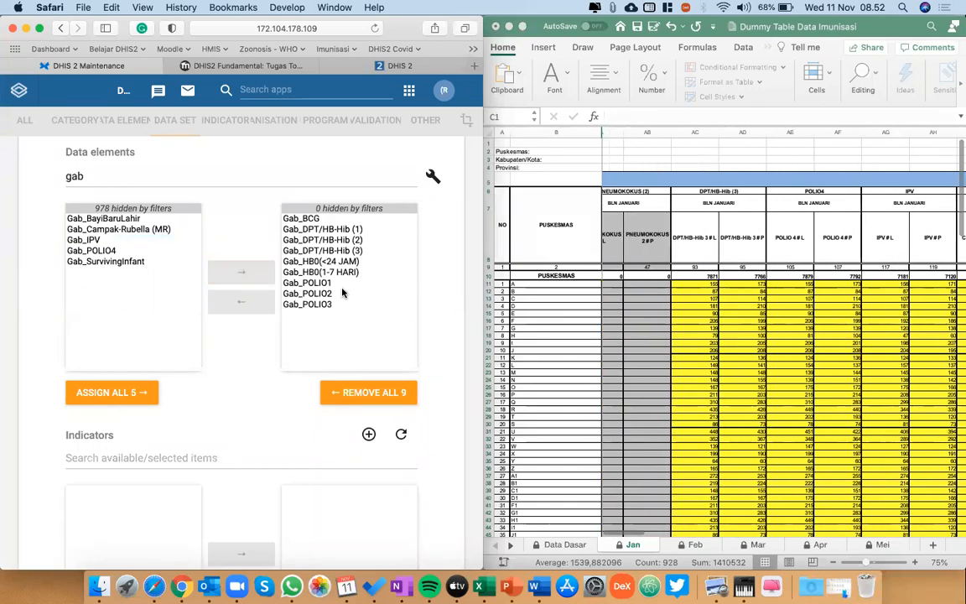
left_click(93, 251)
double_click(92, 251)
scroll(720, 344, "right", 3)
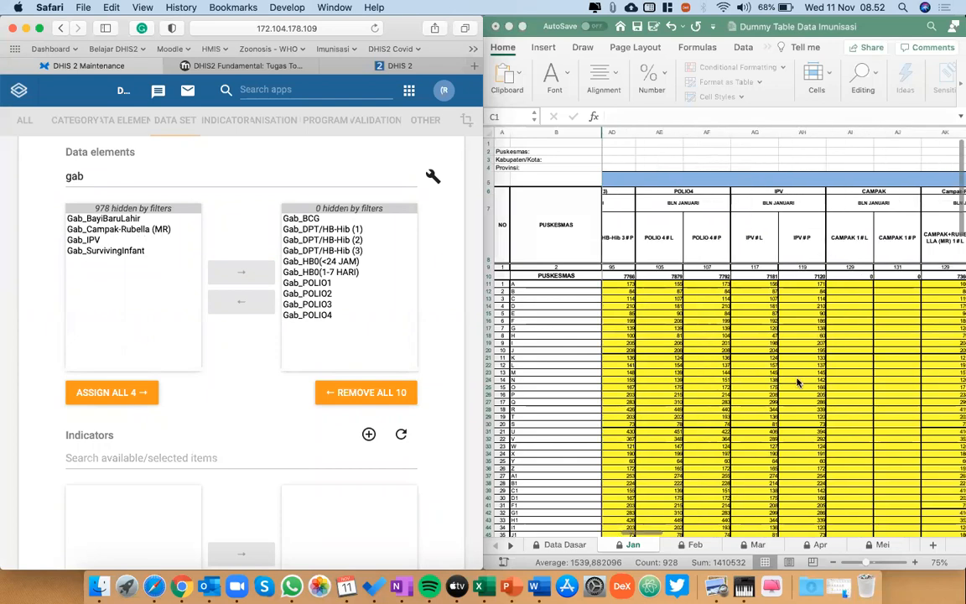
double_click(84, 240)
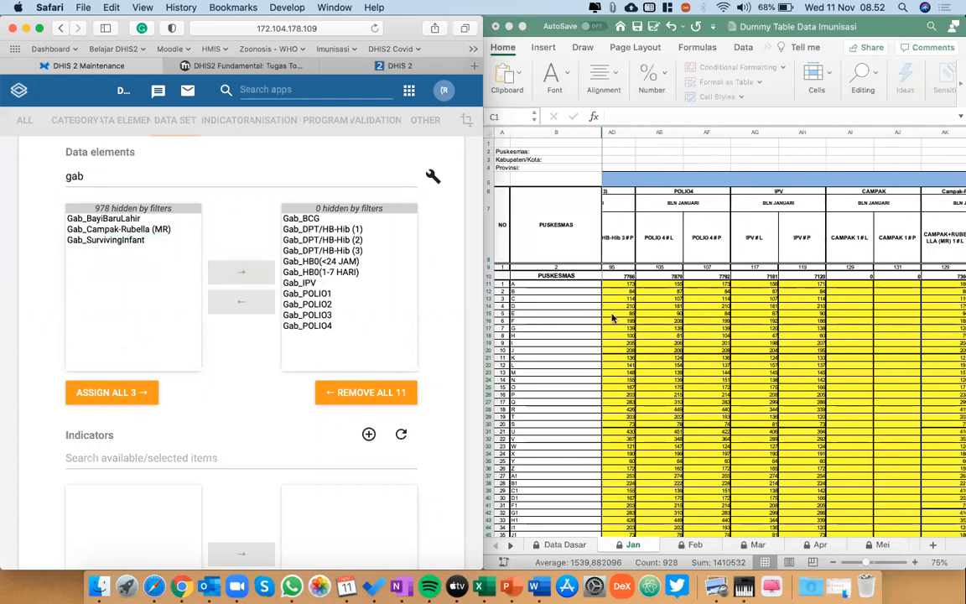
scroll(739, 365, "right", 3)
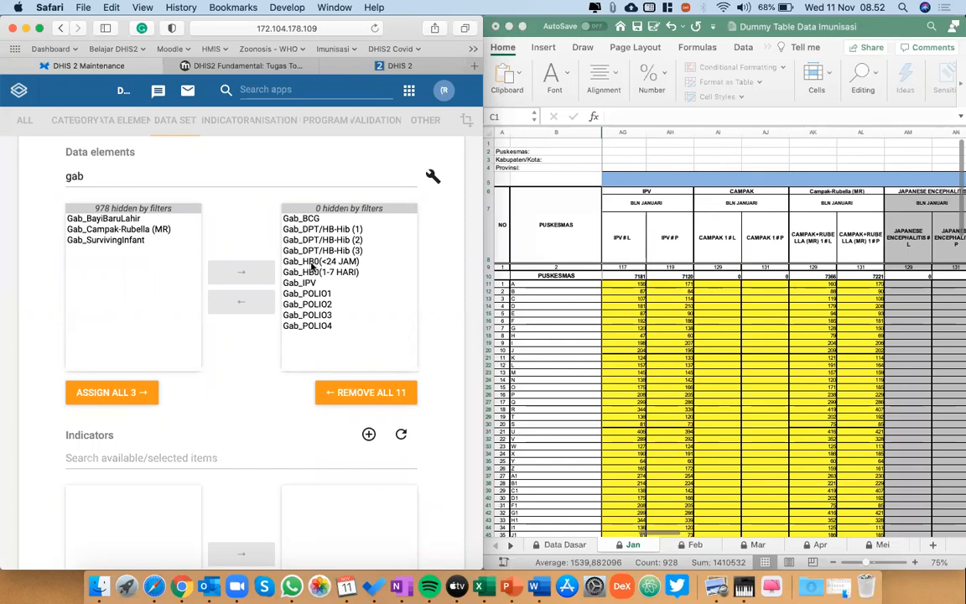
double_click(154, 230)
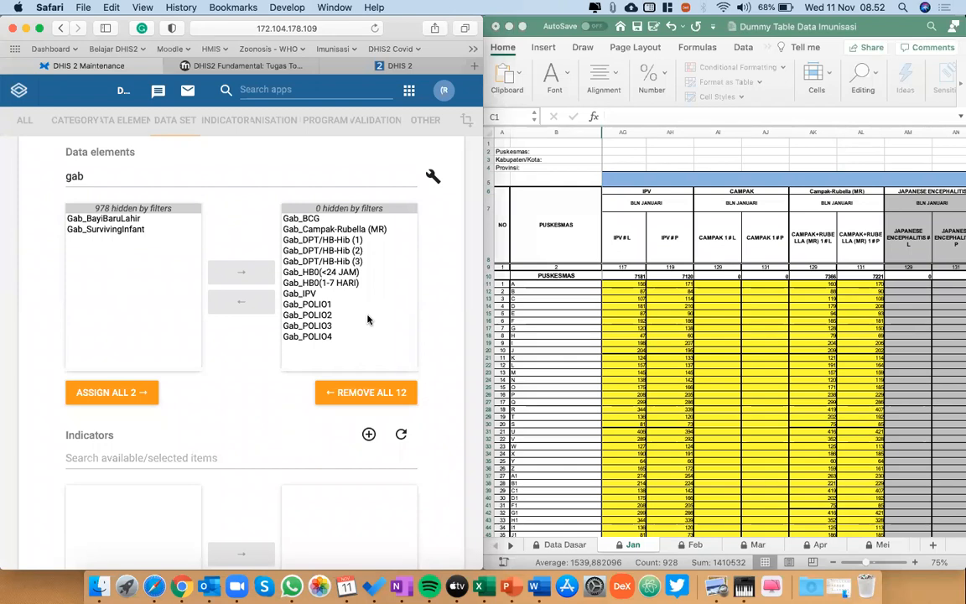
Assign INDONESIA and all Level 4 organisation units within it to the monthly data set, and save the data set.
scroll(368, 319, "down", 10)
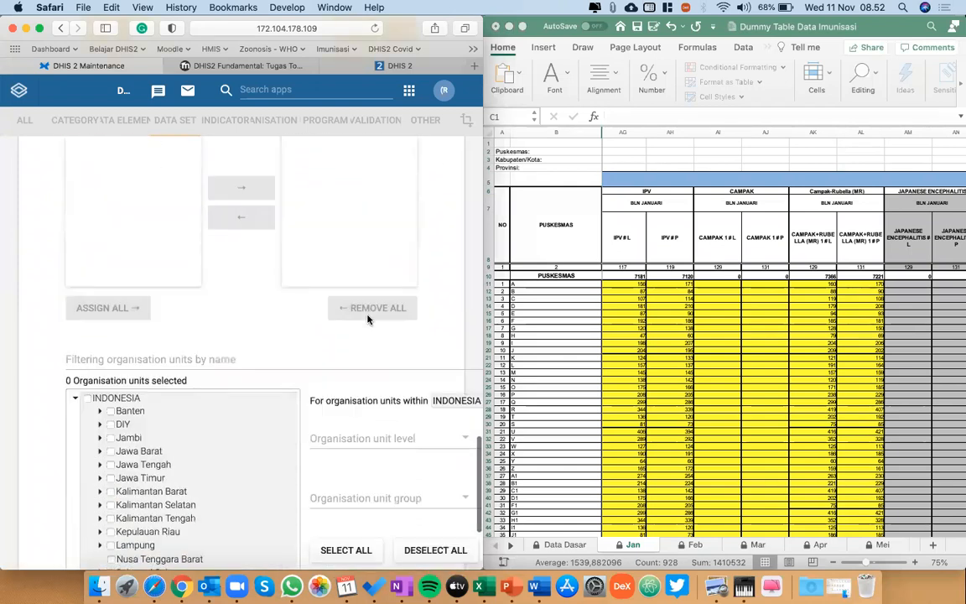
scroll(368, 319, "down", 3)
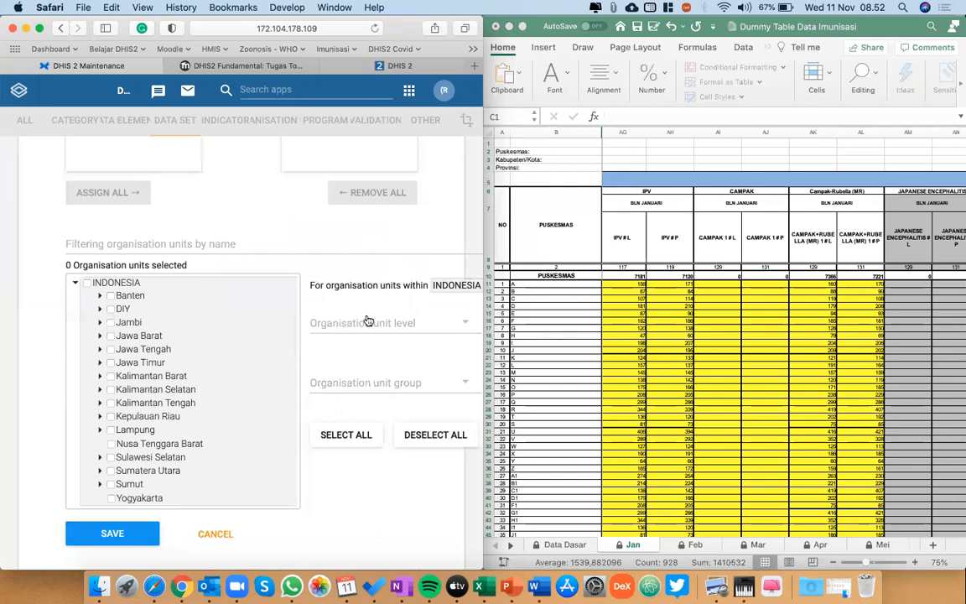
left_click(89, 283)
double_click(125, 285)
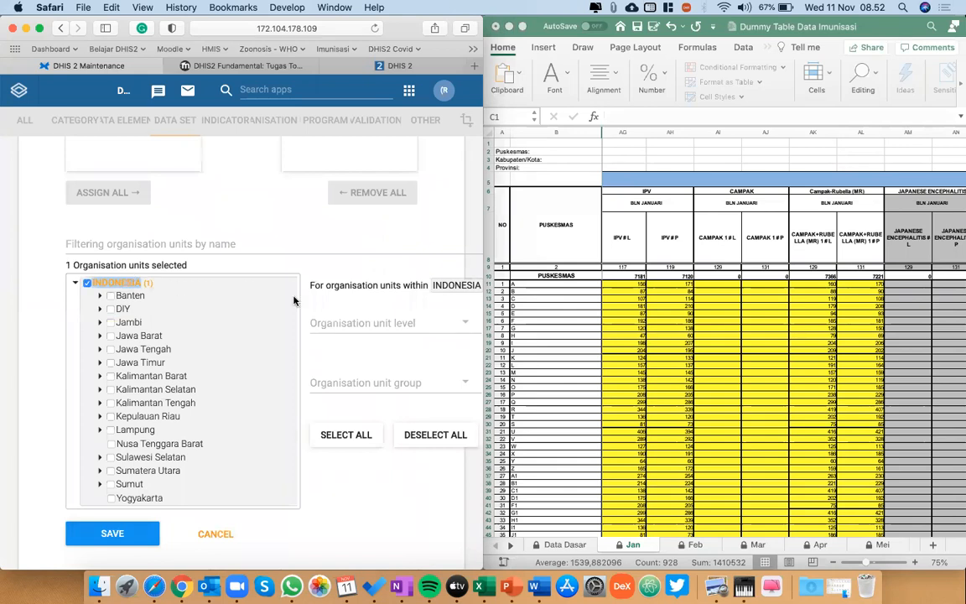
scroll(267, 272, "right", 2)
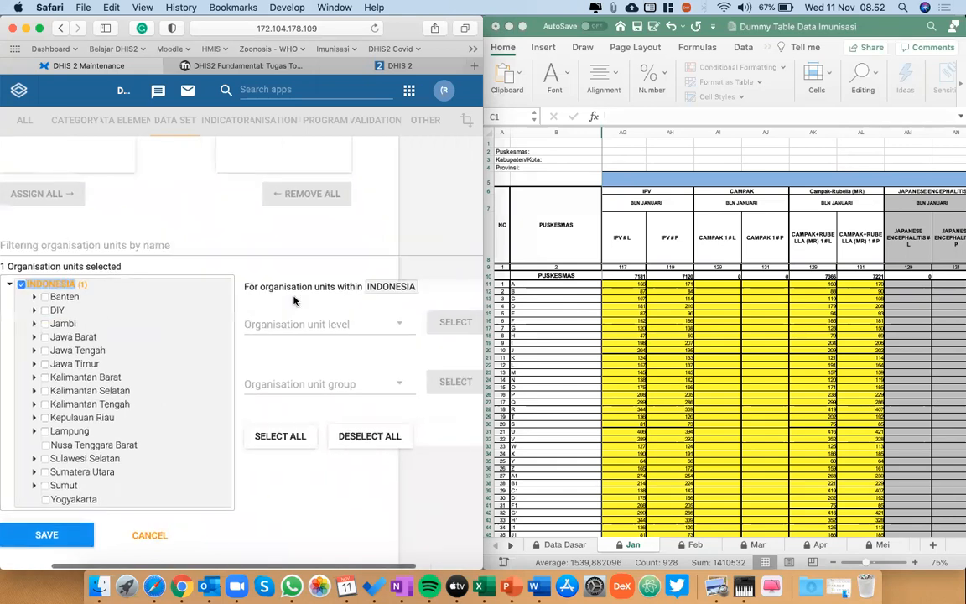
left_click(343, 327)
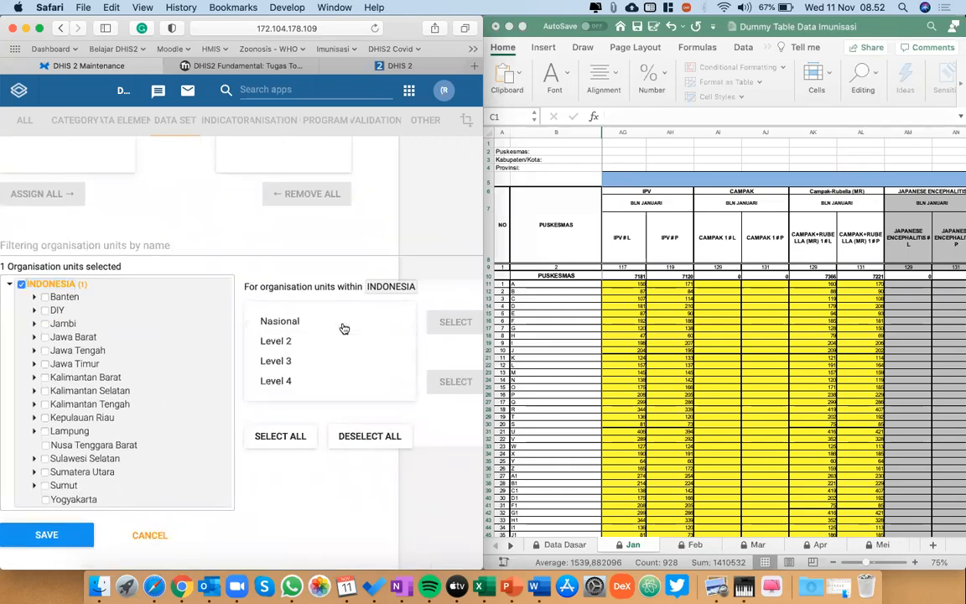
left_click(299, 386)
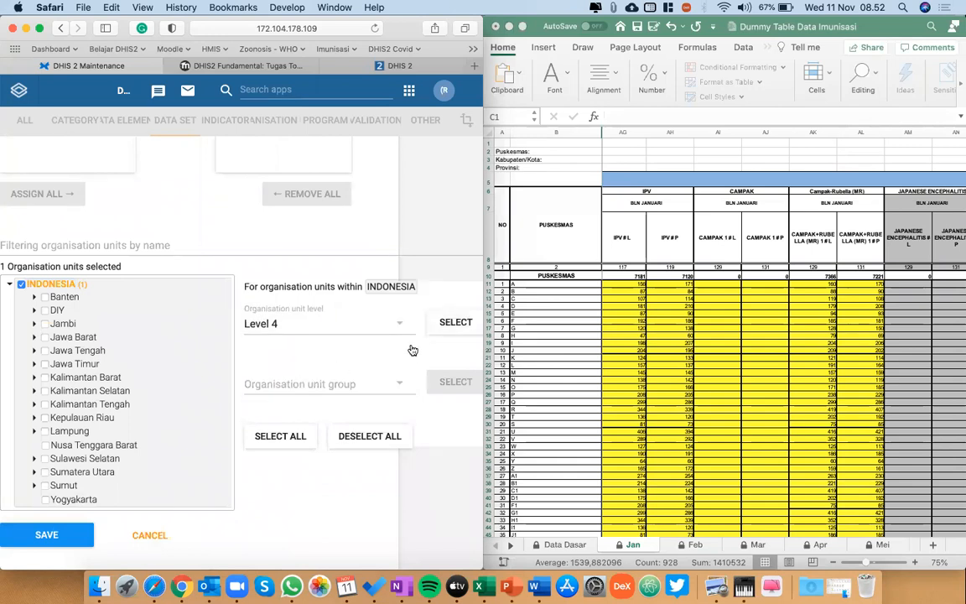
scroll(412, 350, "right", 2)
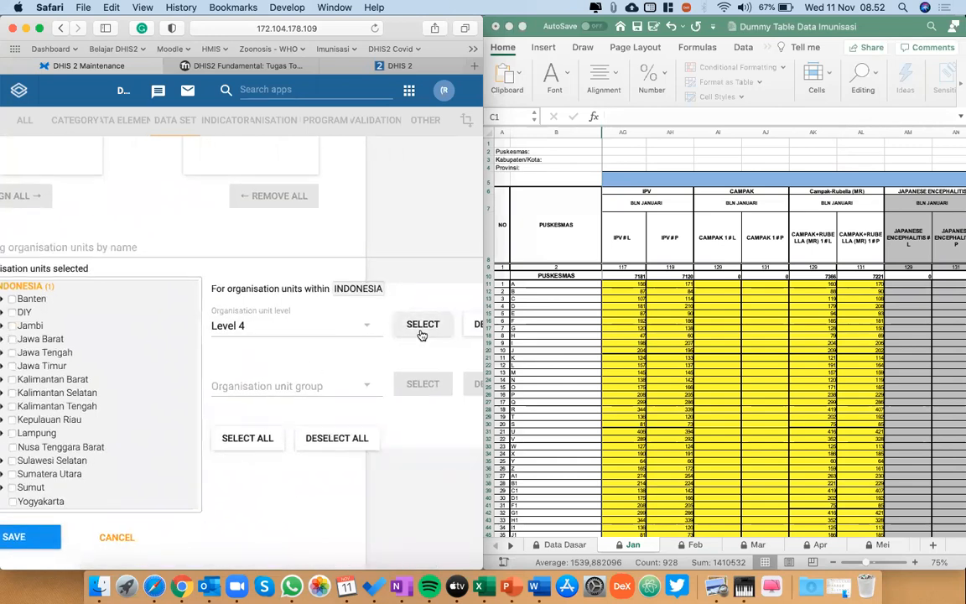
left_click(422, 329)
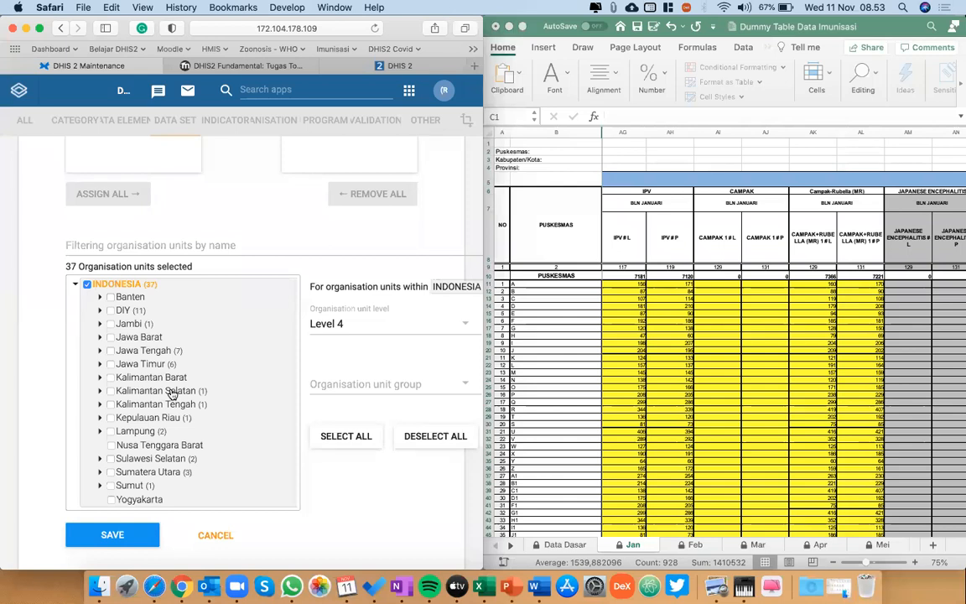
left_click(130, 538)
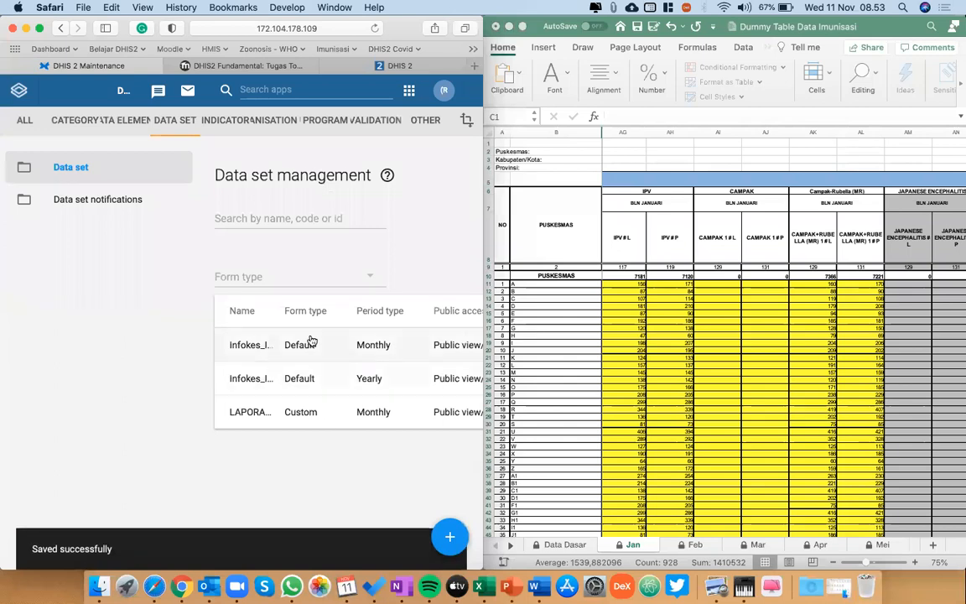
key("ctrl+alt+Right")
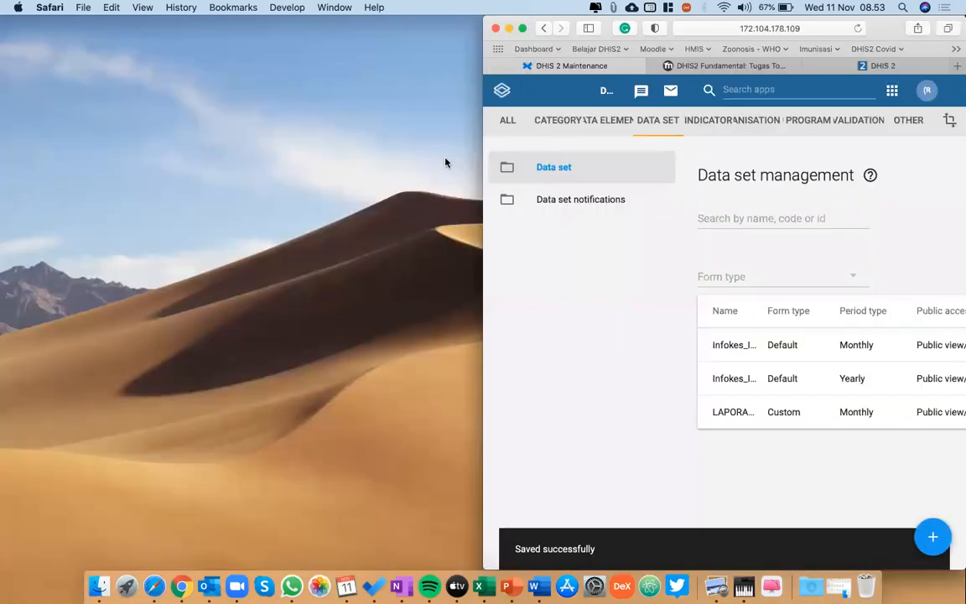
key("ctrl+alt+Return")
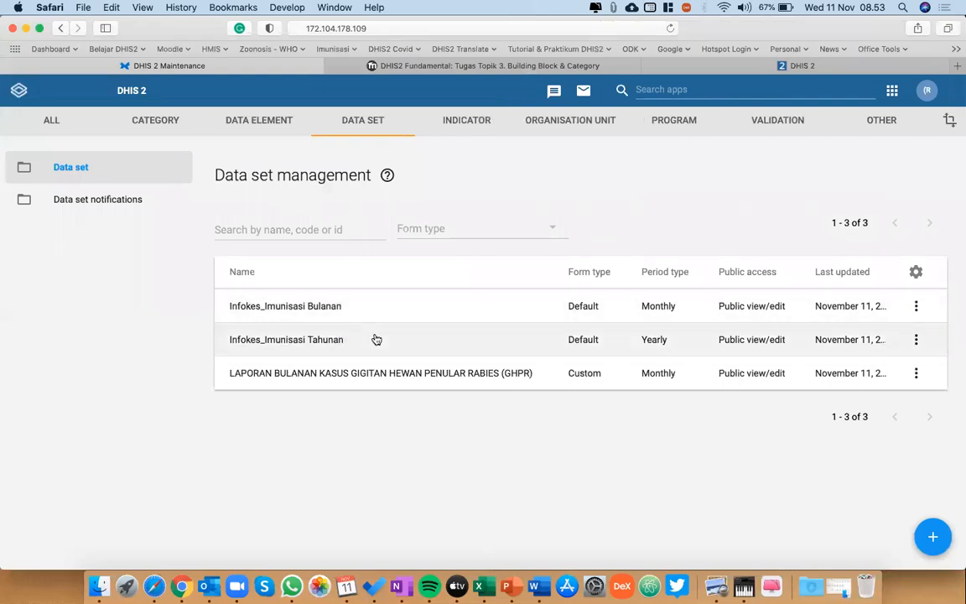
key("ctrl+alt+Left")
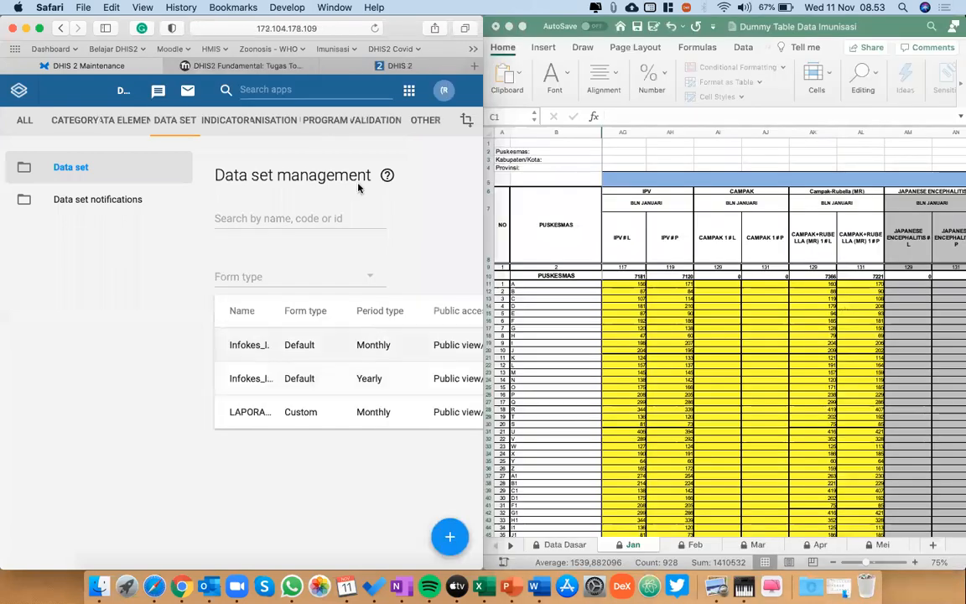
left_click(387, 175)
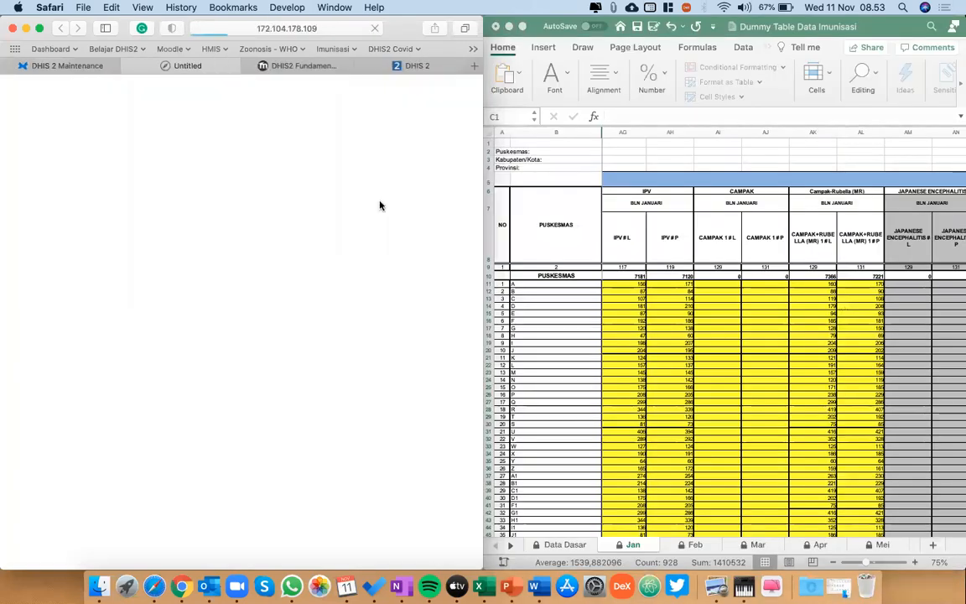
left_click(131, 67)
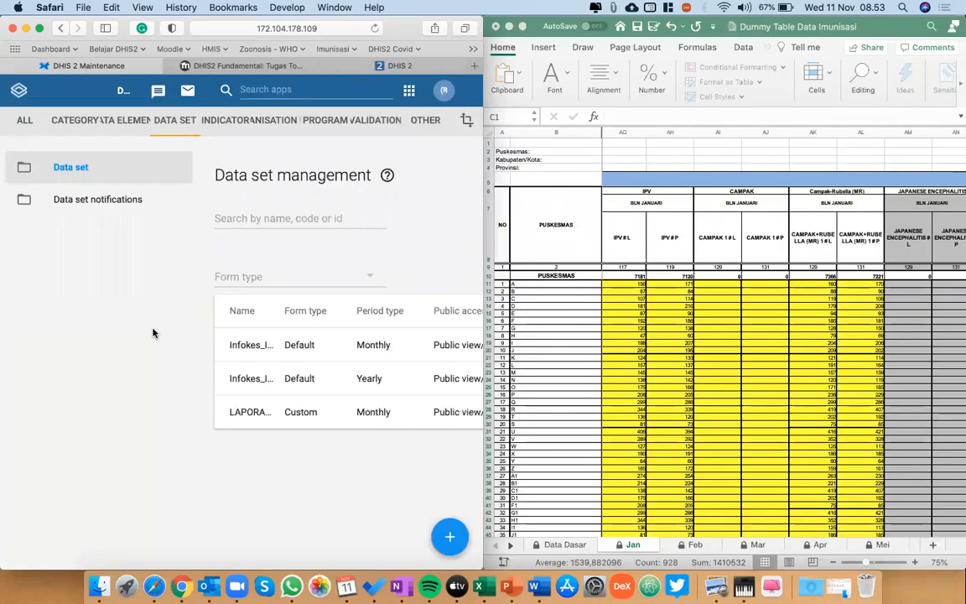
Maximize the browser window and open the Data Entry app from the app list.
key("ctrl+alt+Return")
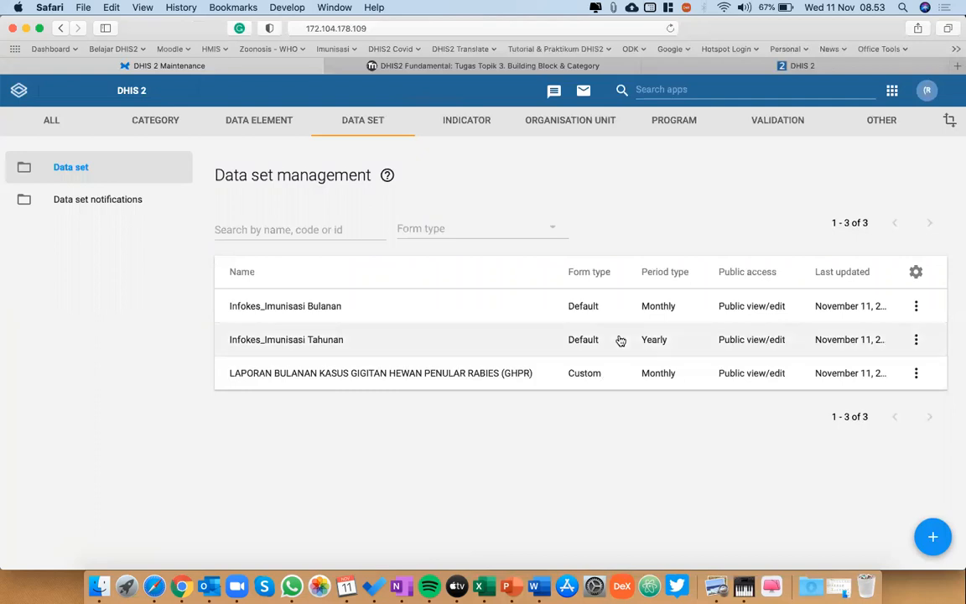
left_click(703, 92)
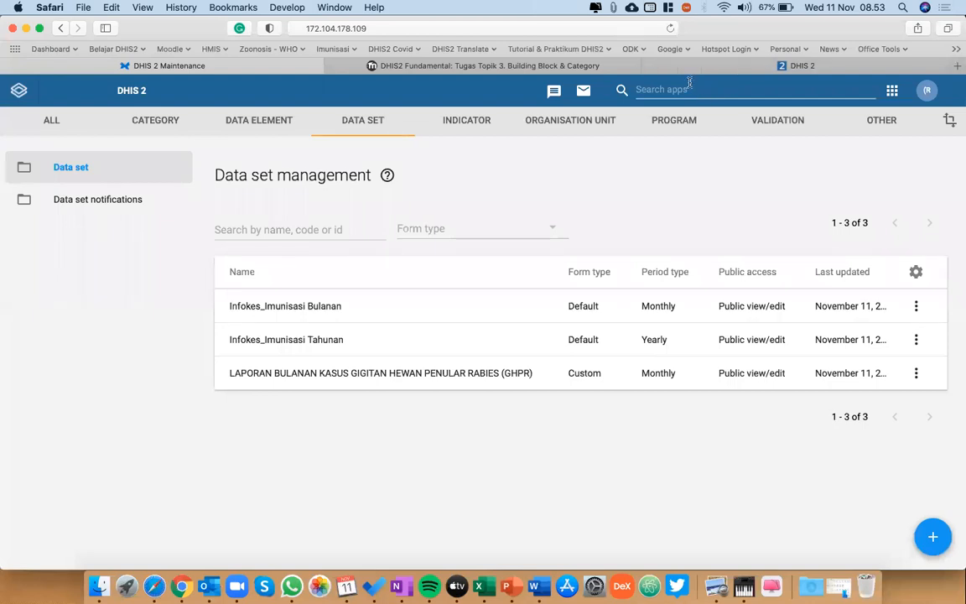
left_click(690, 84)
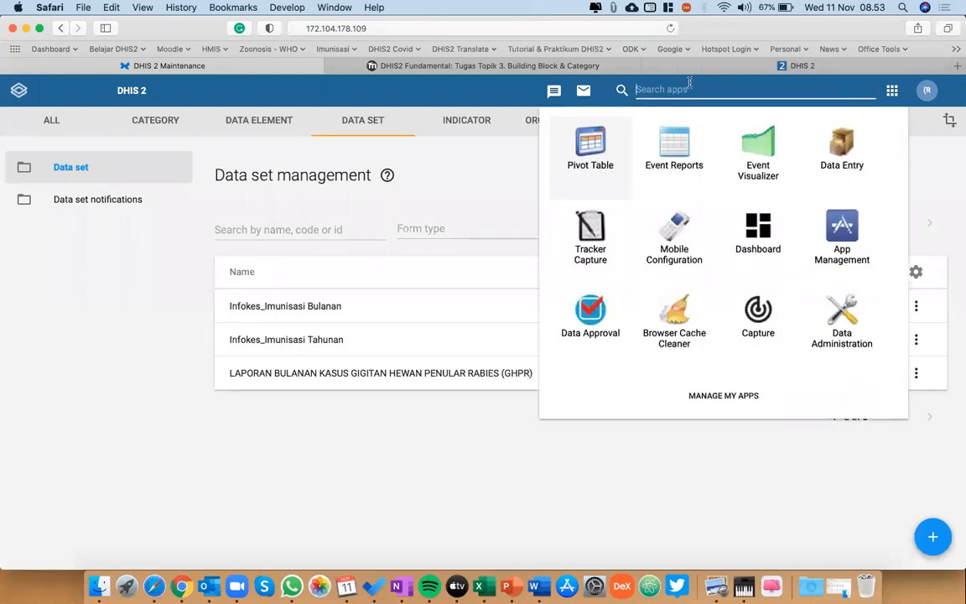
left_click(827, 177)
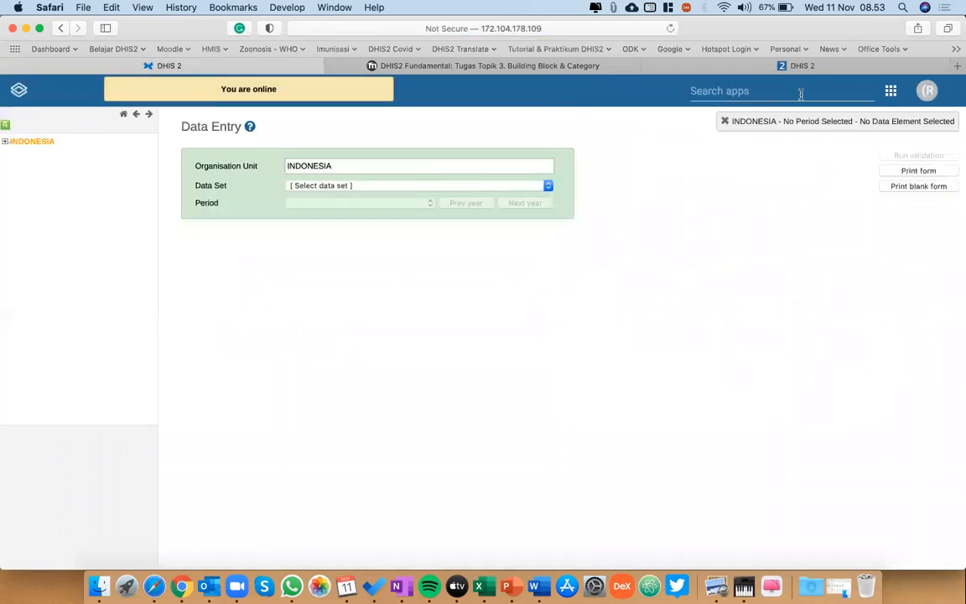
left_click(722, 87)
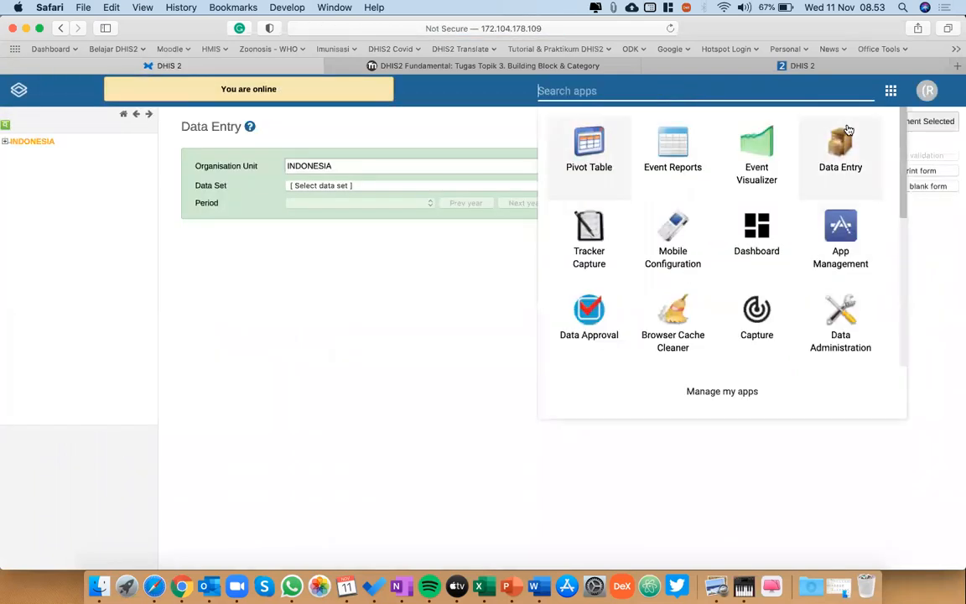
left_click(295, 374)
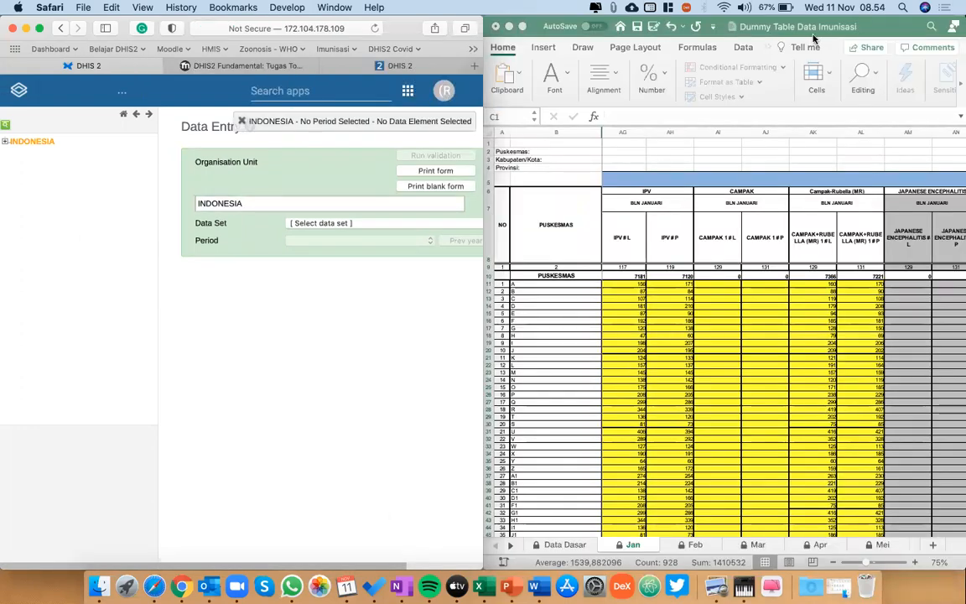
Switch to Excel and open the recent workbook "edit Rio" beside the data entry page.
left_click(705, 90)
left_click(282, 19)
left_click(83, 7)
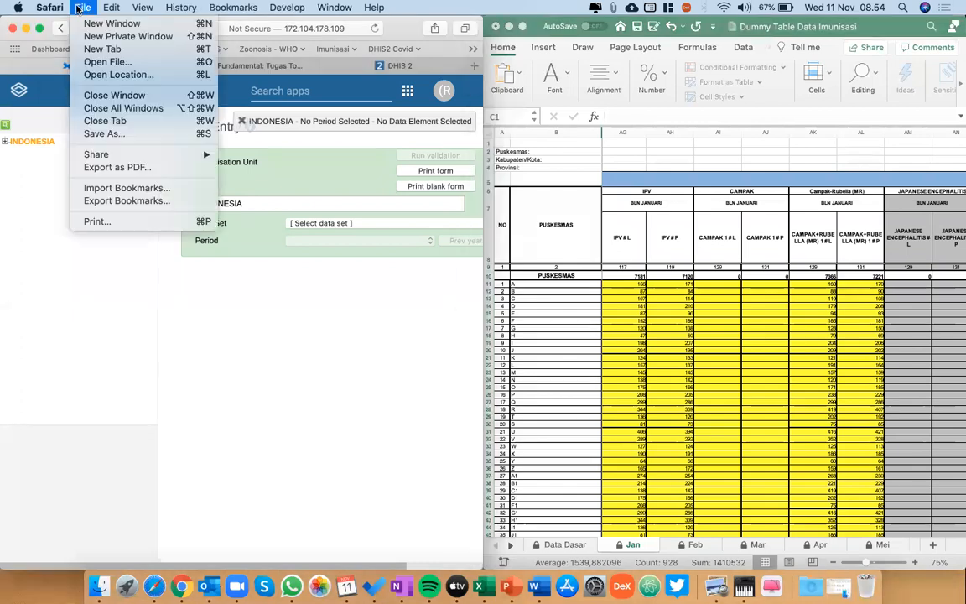
left_click(496, 48)
left_click(496, 48)
left_click(497, 48)
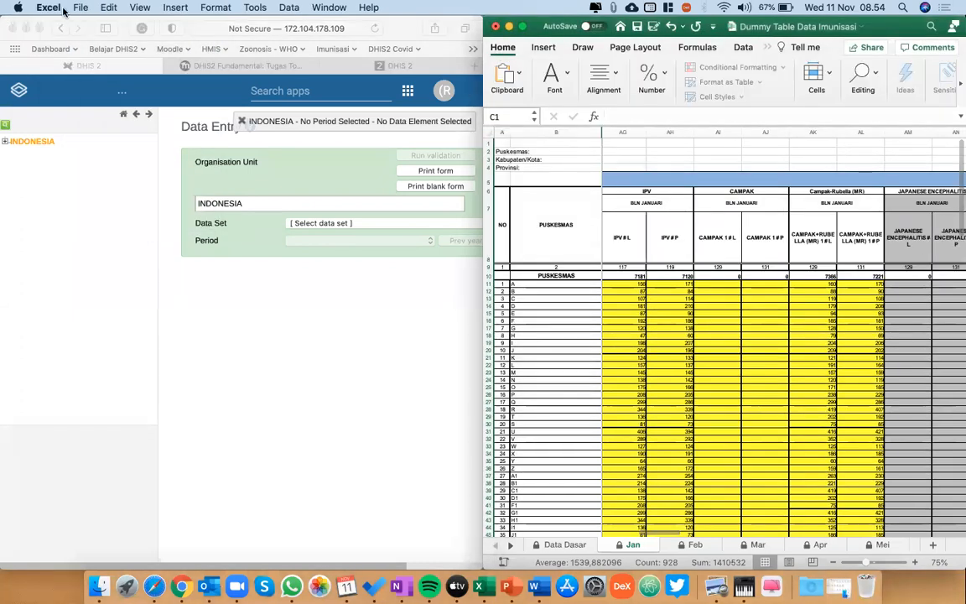
left_click(79, 7)
mouse_move(115, 64)
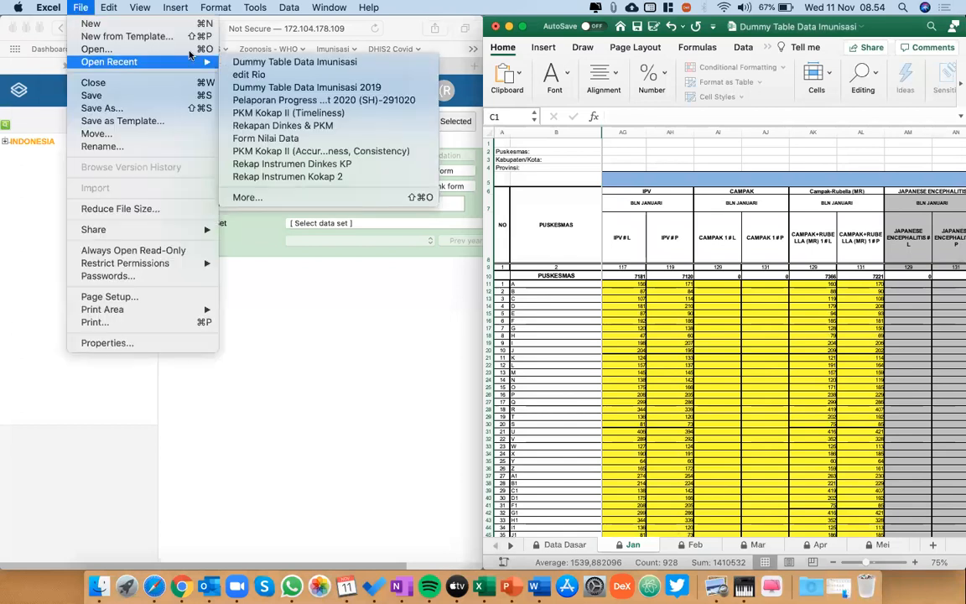
left_click(250, 73)
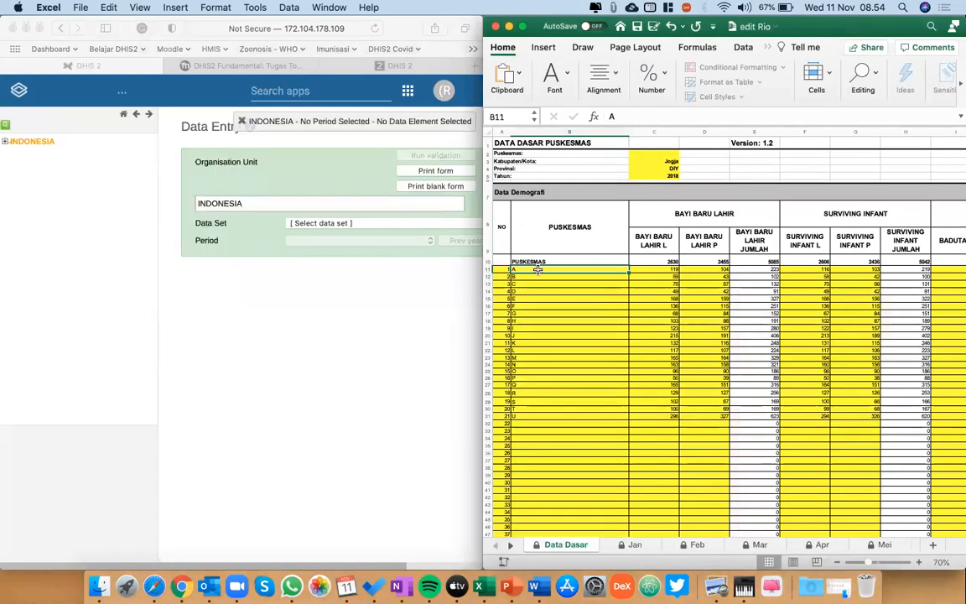
left_click(7, 141)
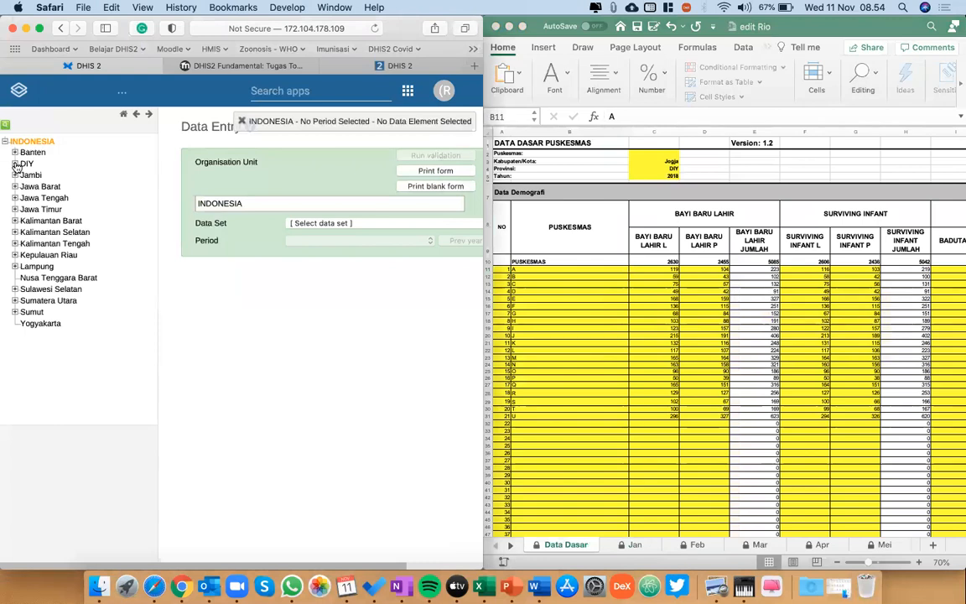
left_click(14, 163)
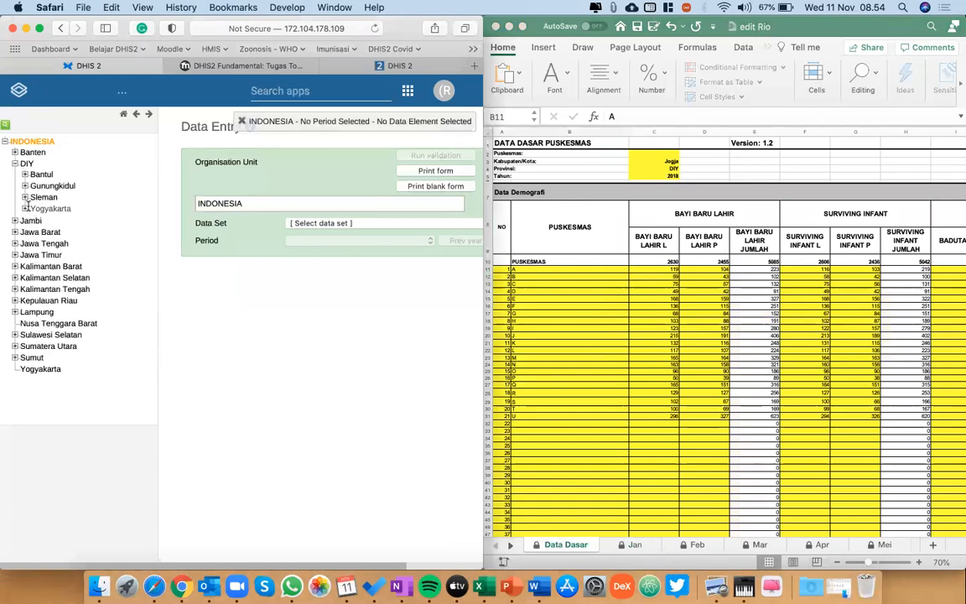
left_click(14, 164)
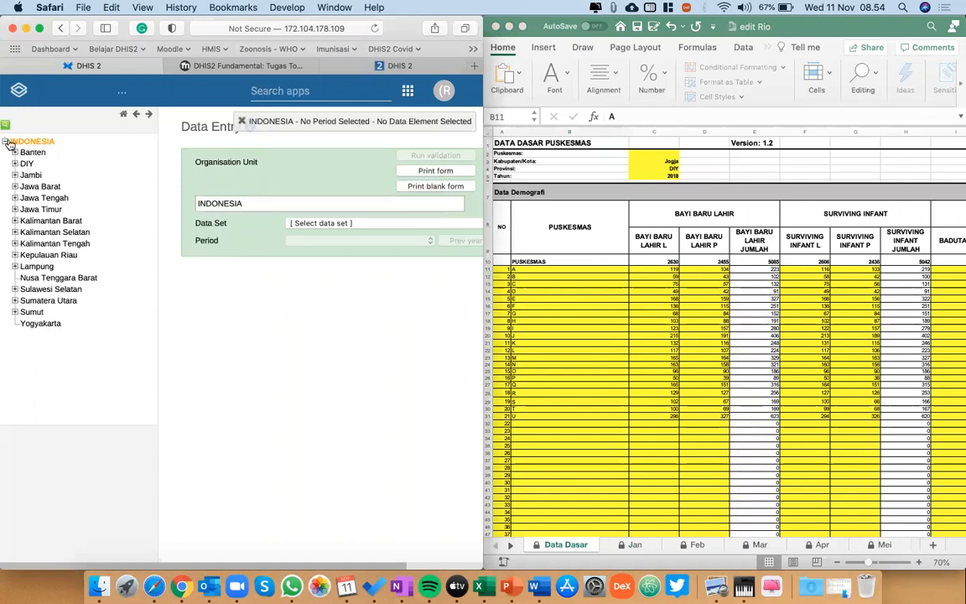
left_click(5, 142)
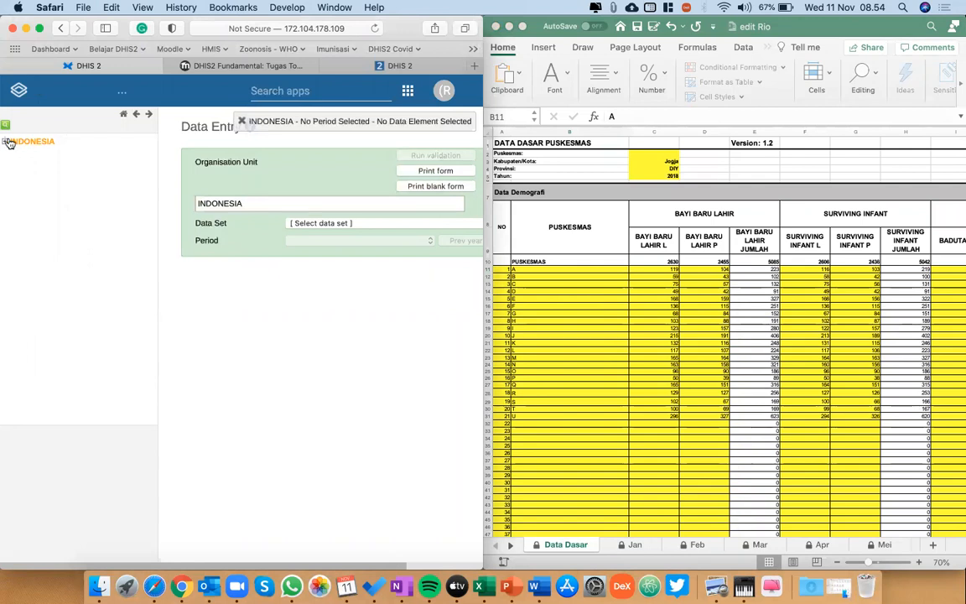
In Data Entry, select the organisation unit PKM Mergangsan under INDONESIA, DIY, Yogyakarta.
left_click(6, 142)
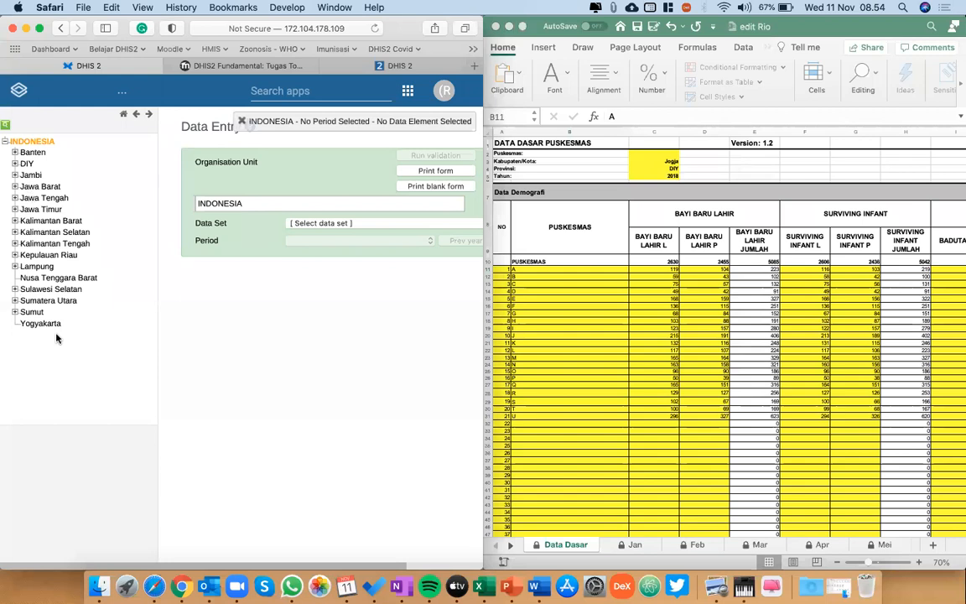
left_click(15, 165)
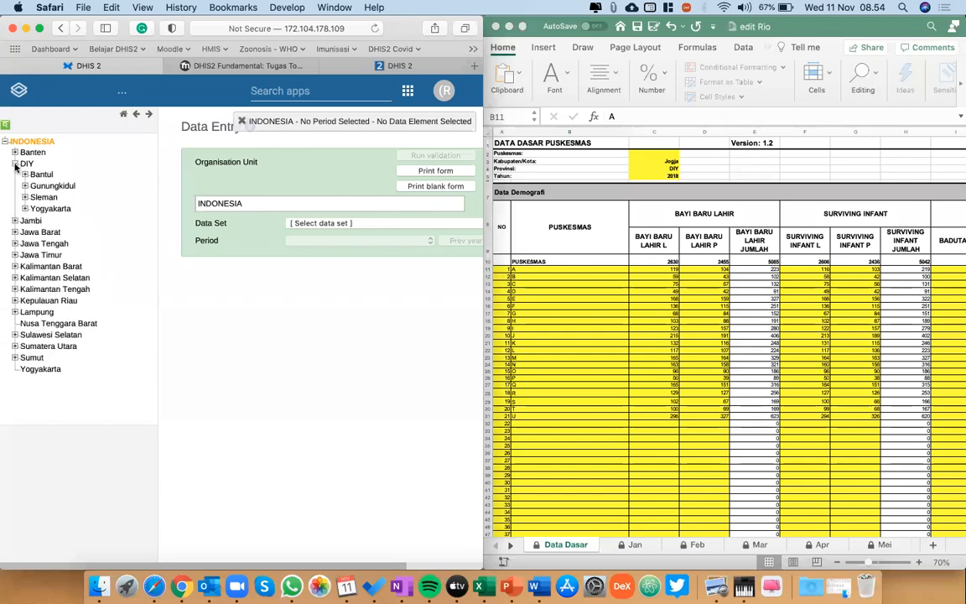
left_click(25, 208)
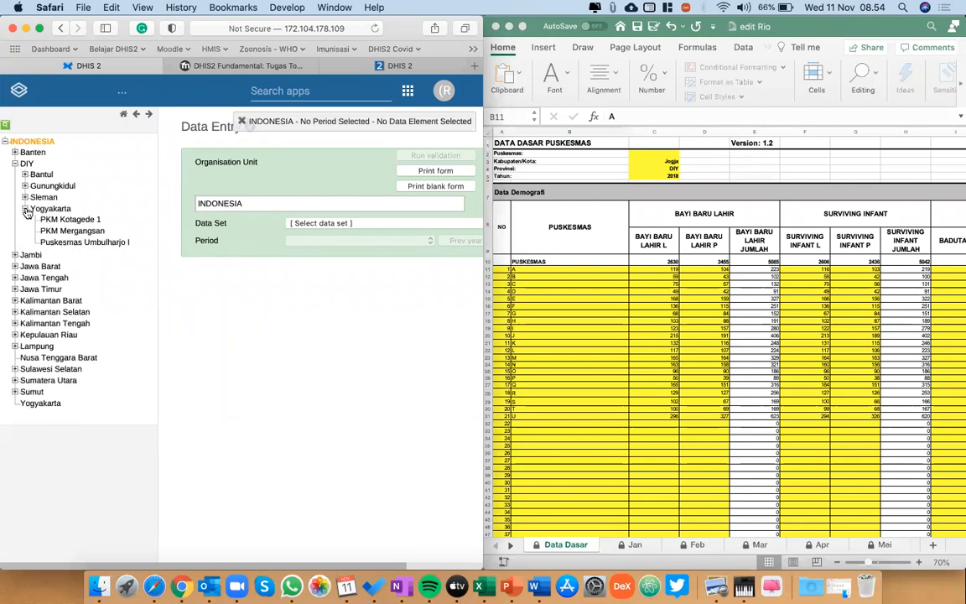
left_click(102, 233)
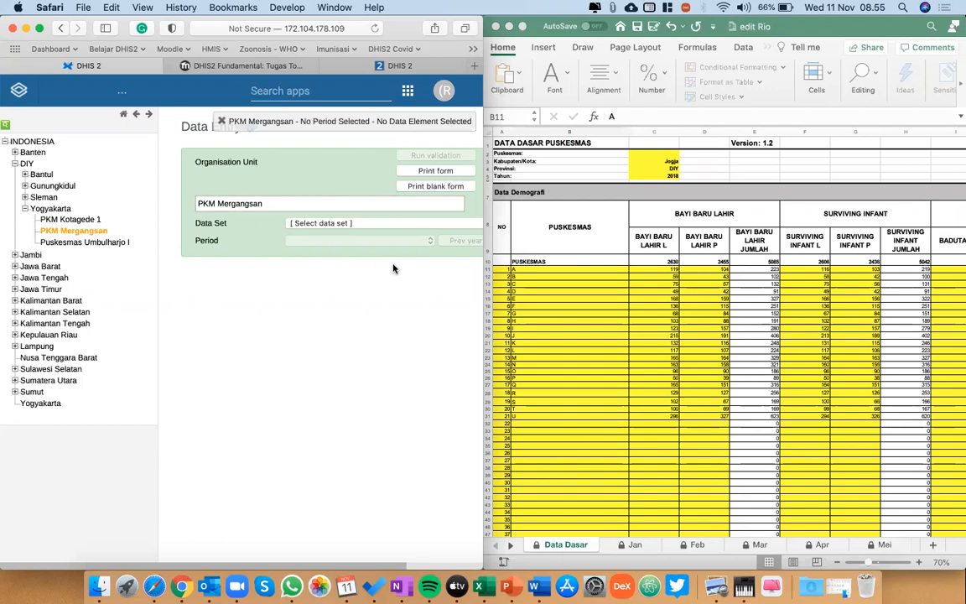
Resize the browser window to fill the left two thirds of the display.
left_click(669, 9)
left_click(669, 8)
left_click(669, 8)
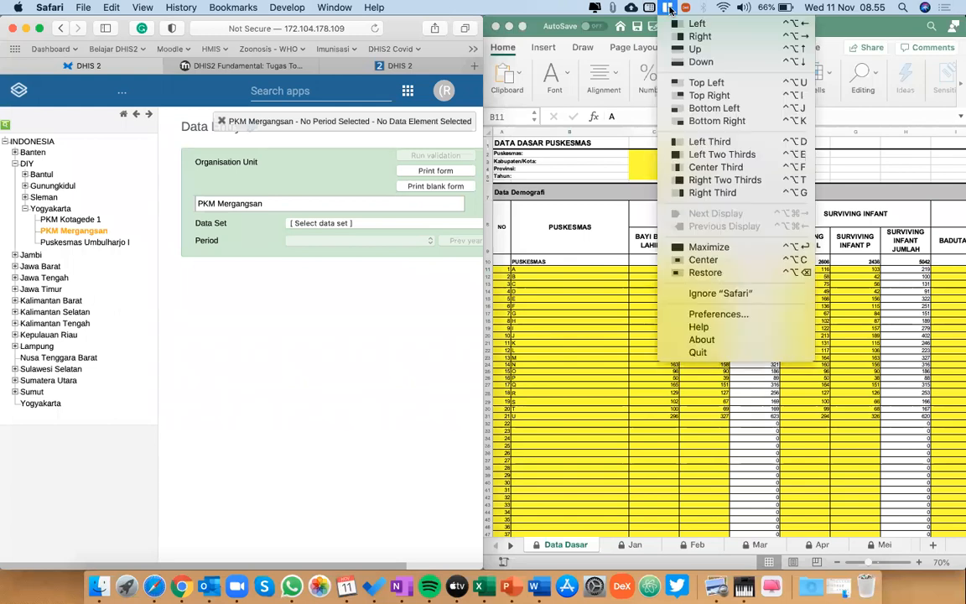
left_click(671, 10)
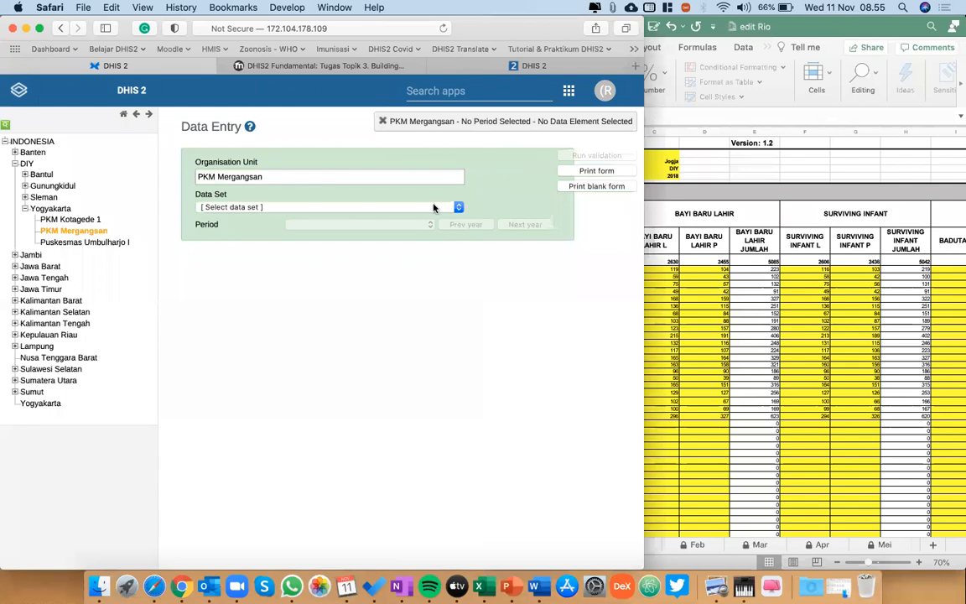
Choose the Infokes_Imunisasi Tahunan data set for PKM Mergangsan and check which years its period list offers.
left_click(262, 208)
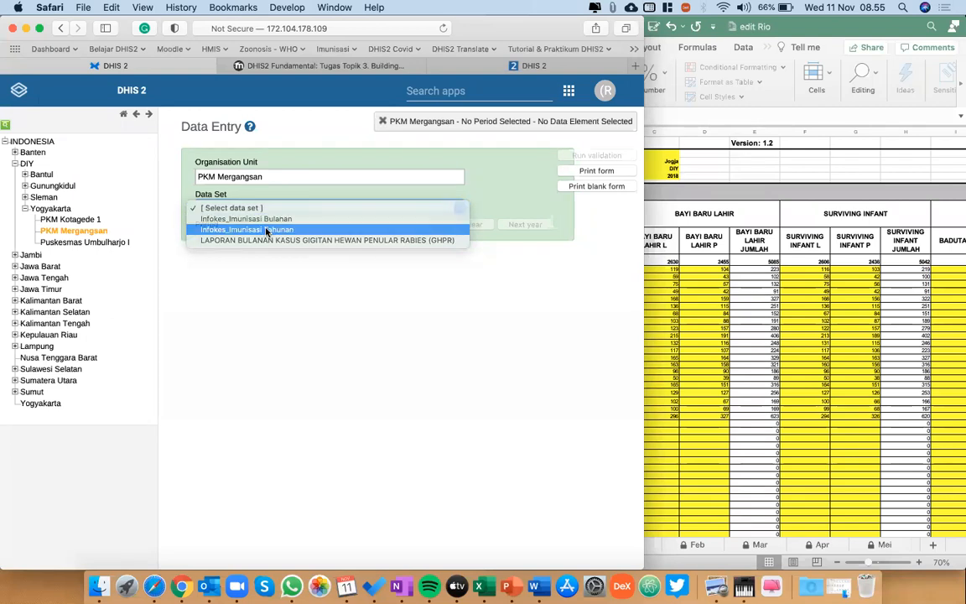
left_click(266, 230)
left_click(329, 226)
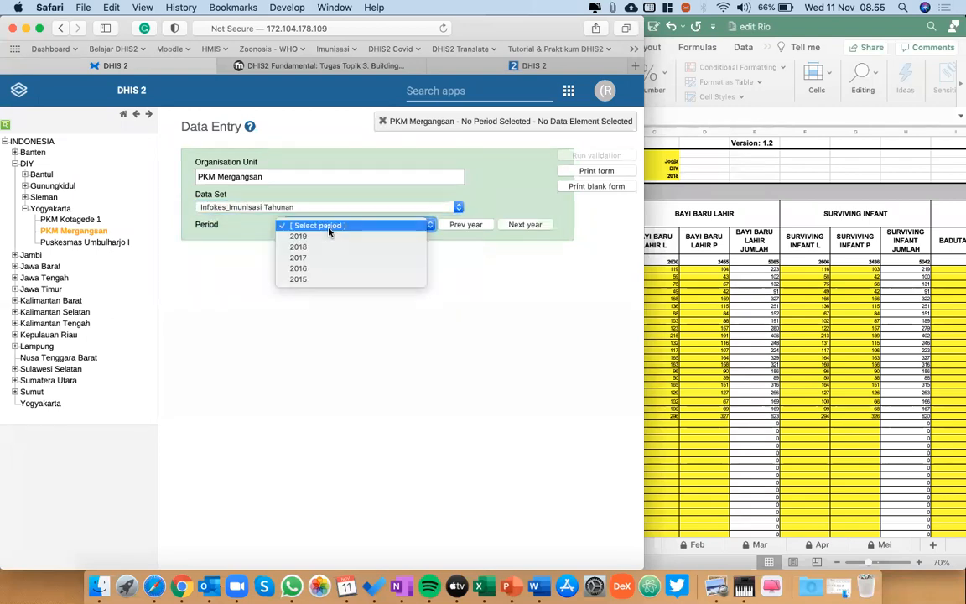
left_click(376, 231)
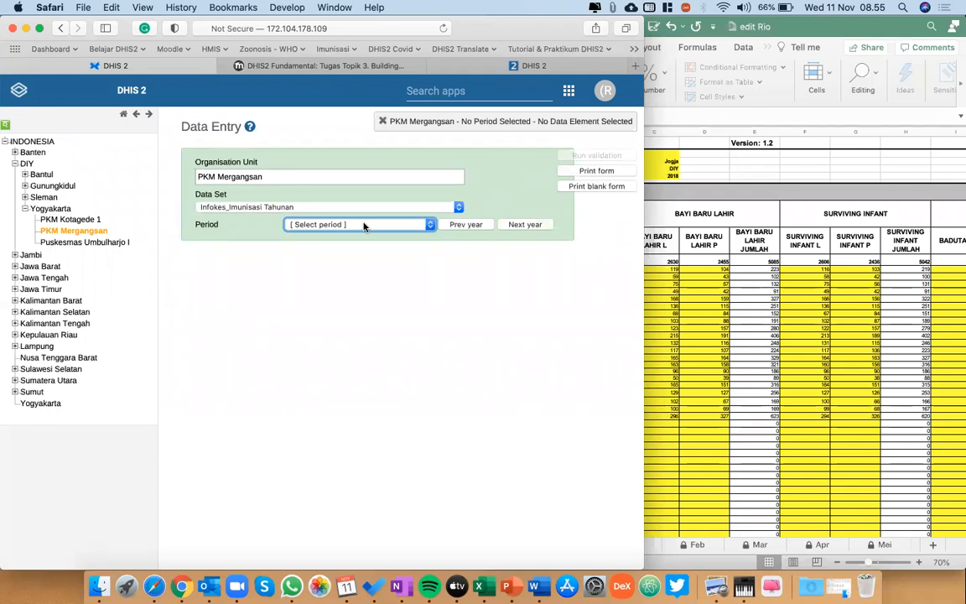
Open the Maintenance app and open the yearly data set Infokes_Imunisasi Tahunan for editing.
left_click(459, 88)
type("main")
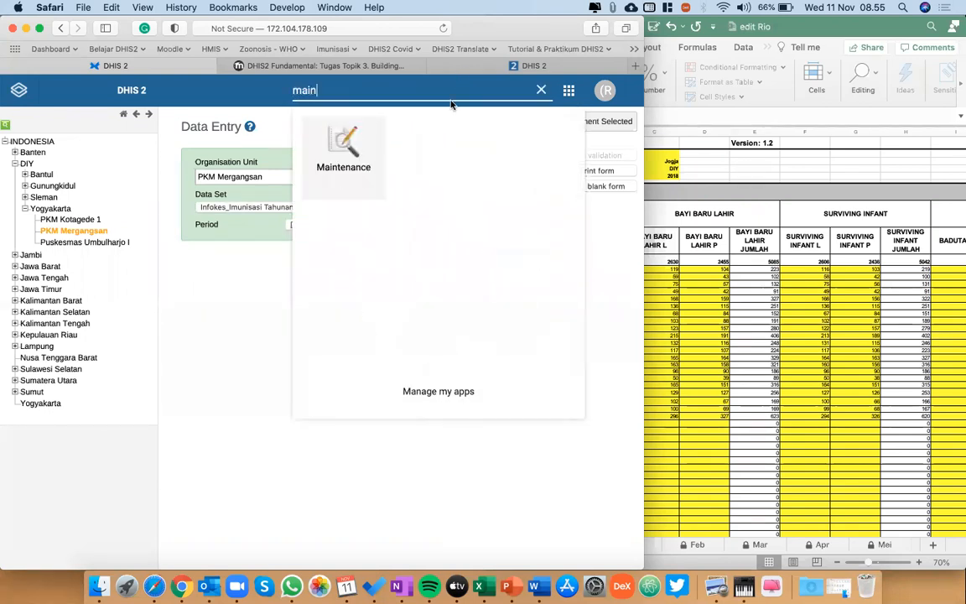
left_click(303, 153)
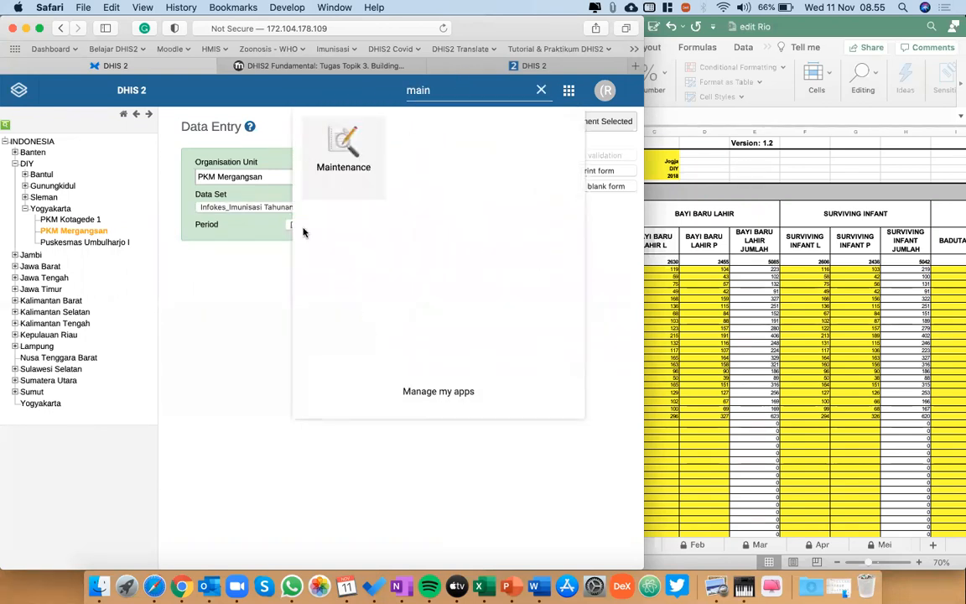
left_click(335, 164)
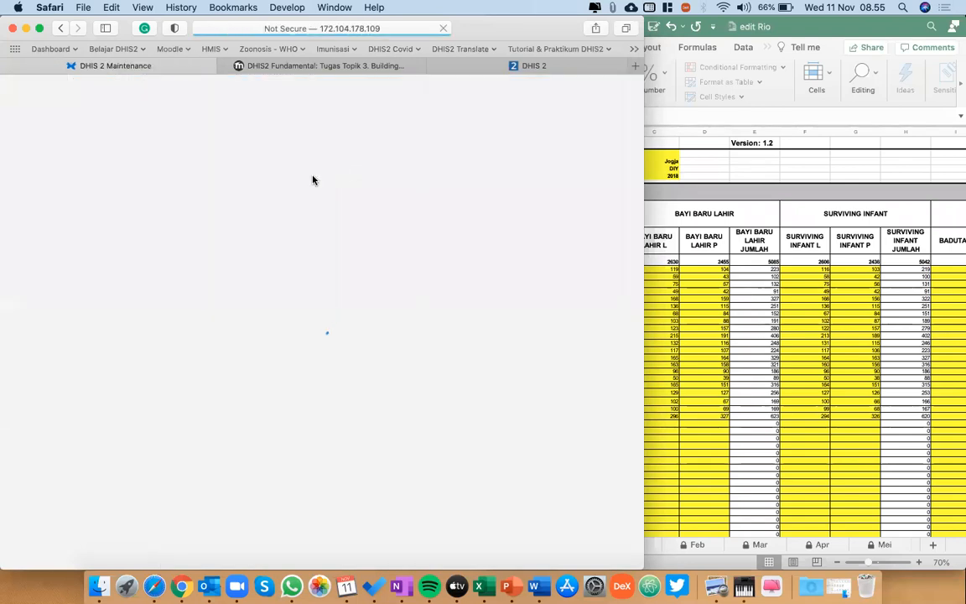
left_click(160, 124)
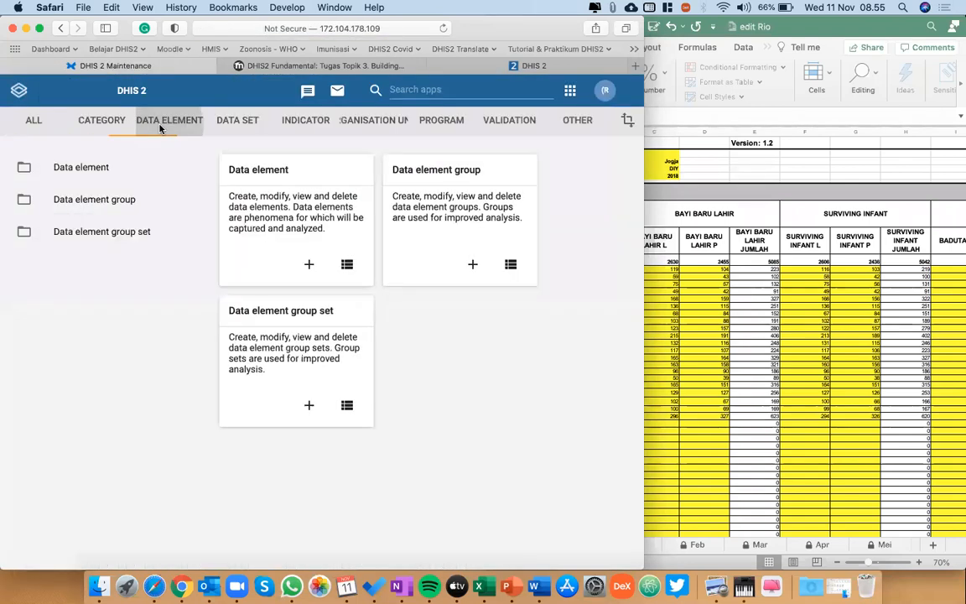
left_click(210, 117)
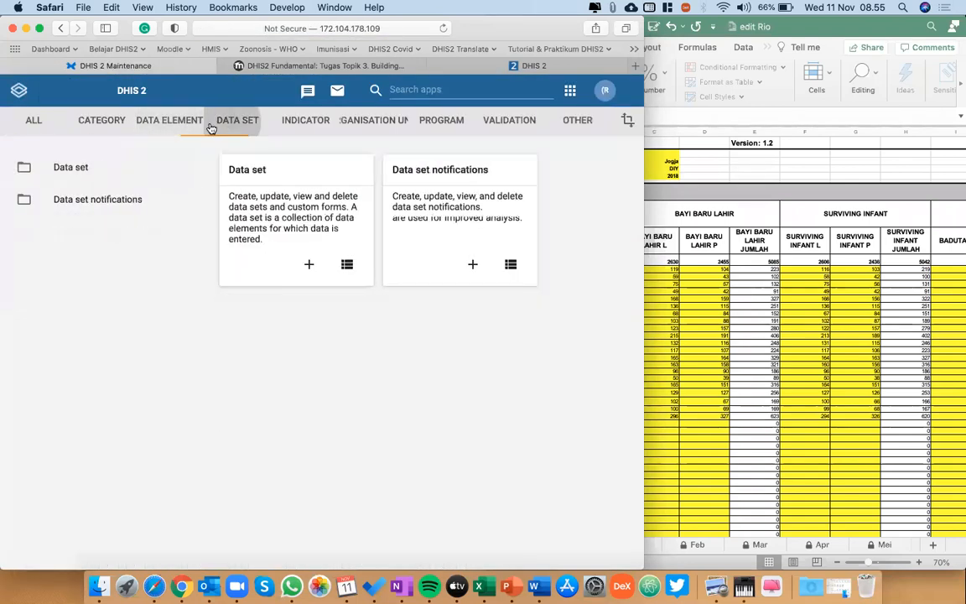
left_click(84, 161)
left_click(253, 379)
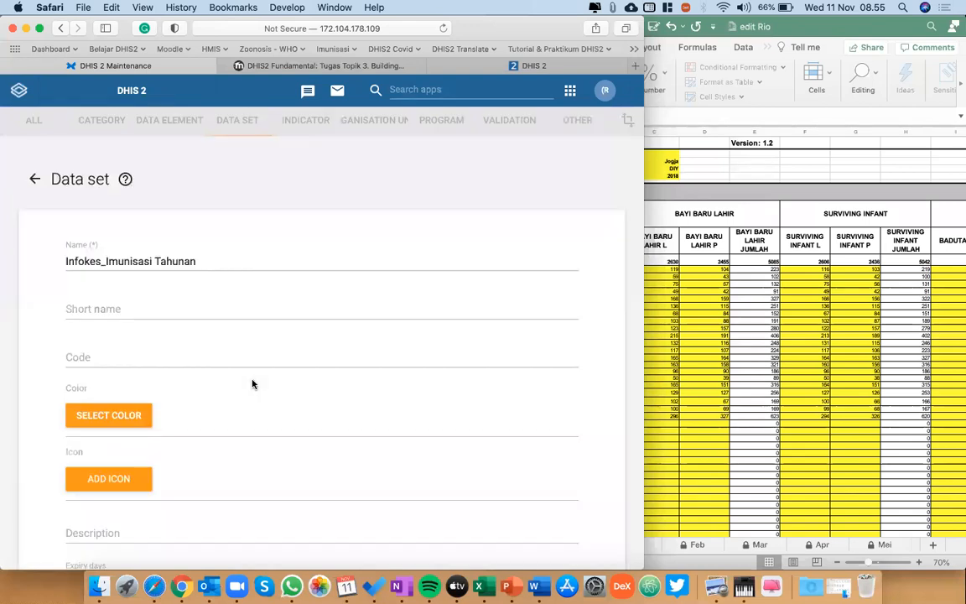
Set the yearly data set's open future periods for data entry to 1 and save the data set.
scroll(253, 384, "down", 5)
scroll(252, 385, "down", 1)
left_click(90, 347)
key("BackSpace")
type("1")
scroll(125, 362, "down", 15)
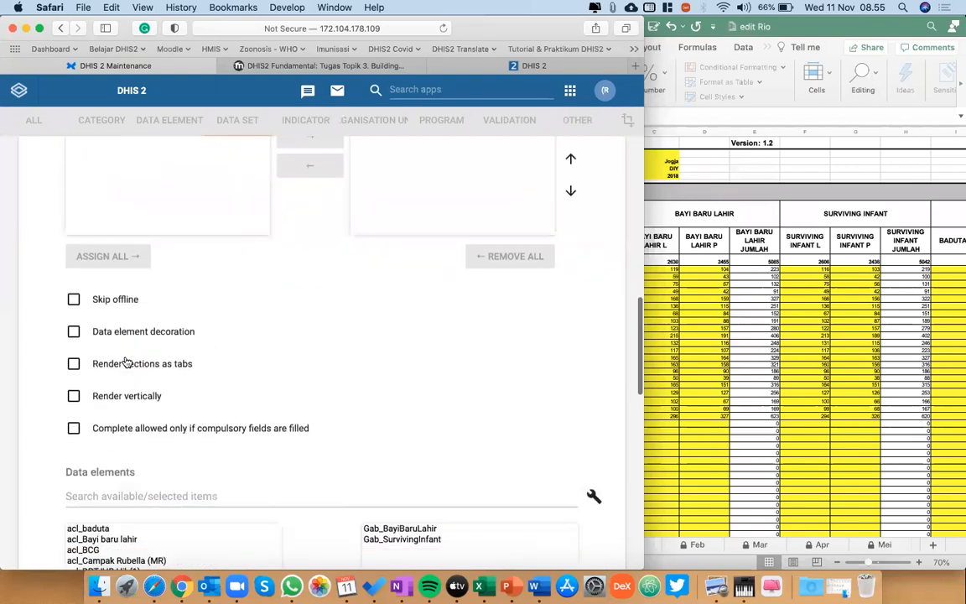
scroll(266, 430, "down", 1)
scroll(324, 428, "down", 15)
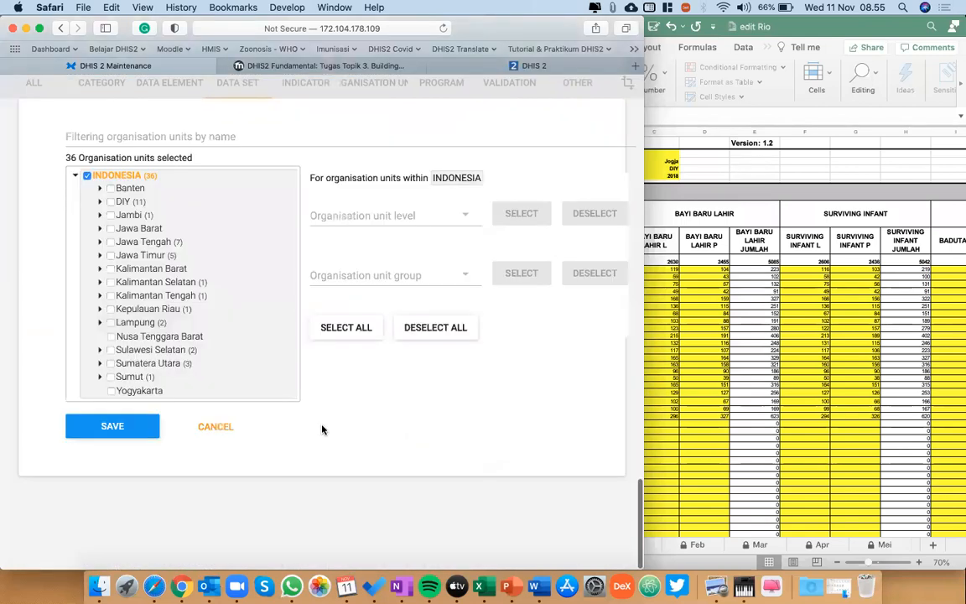
left_click(133, 469)
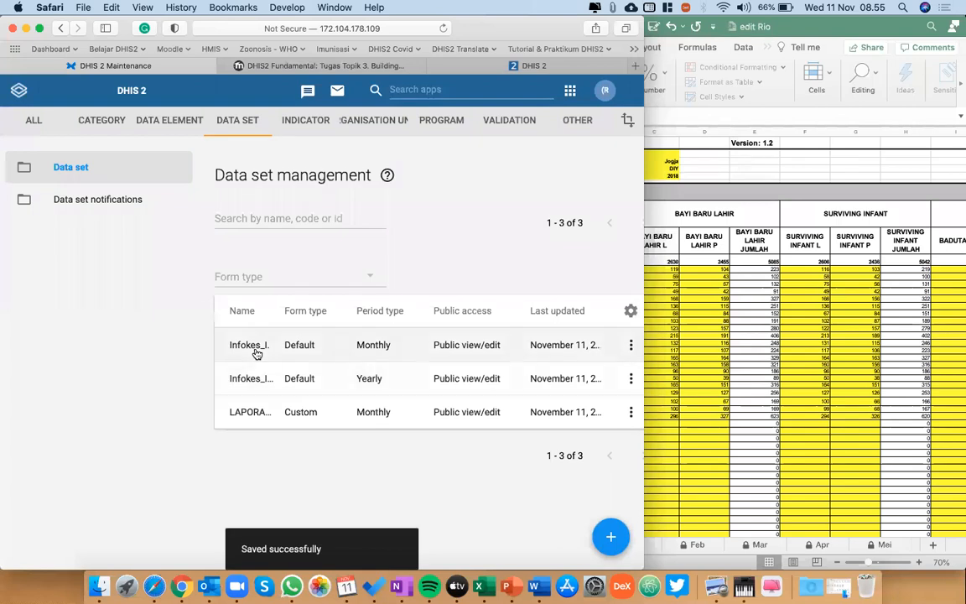
Set the open future periods for data entry to 1 in the monthly Infokes_Imunisasi data set and save it.
left_click(252, 349)
scroll(255, 350, "down", 15)
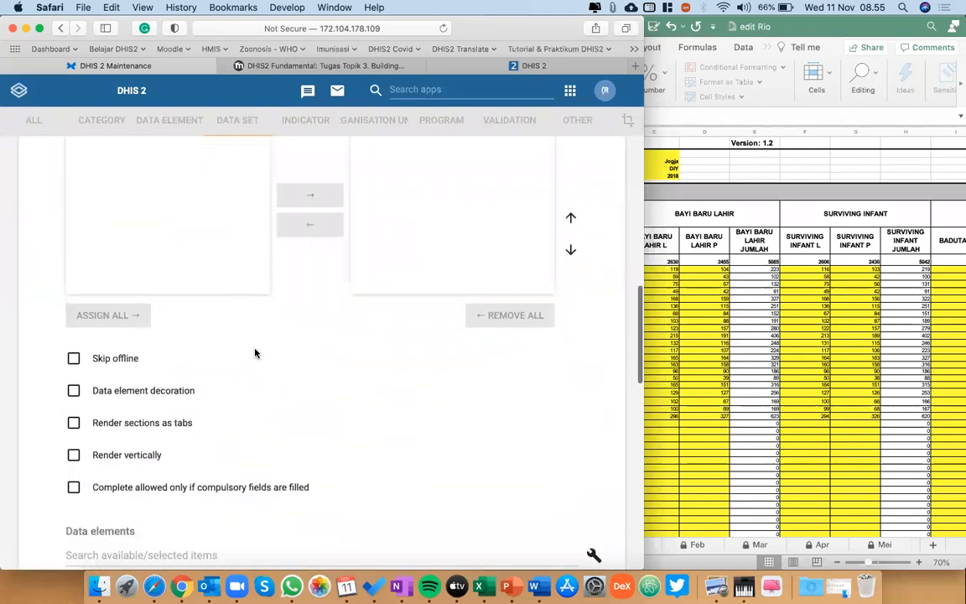
scroll(334, 373, "down", 10)
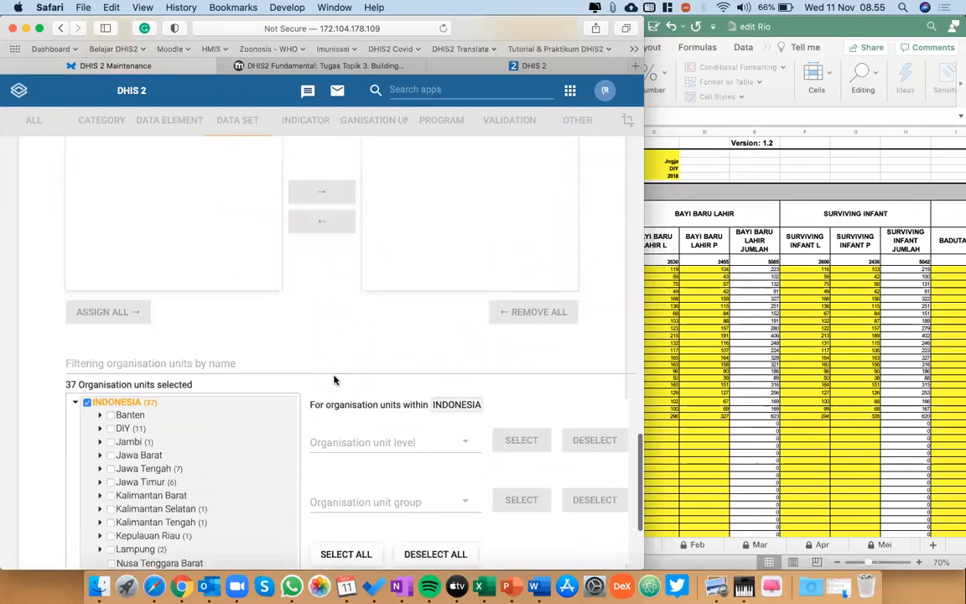
scroll(334, 380, "up", 12)
scroll(334, 380, "up", 10)
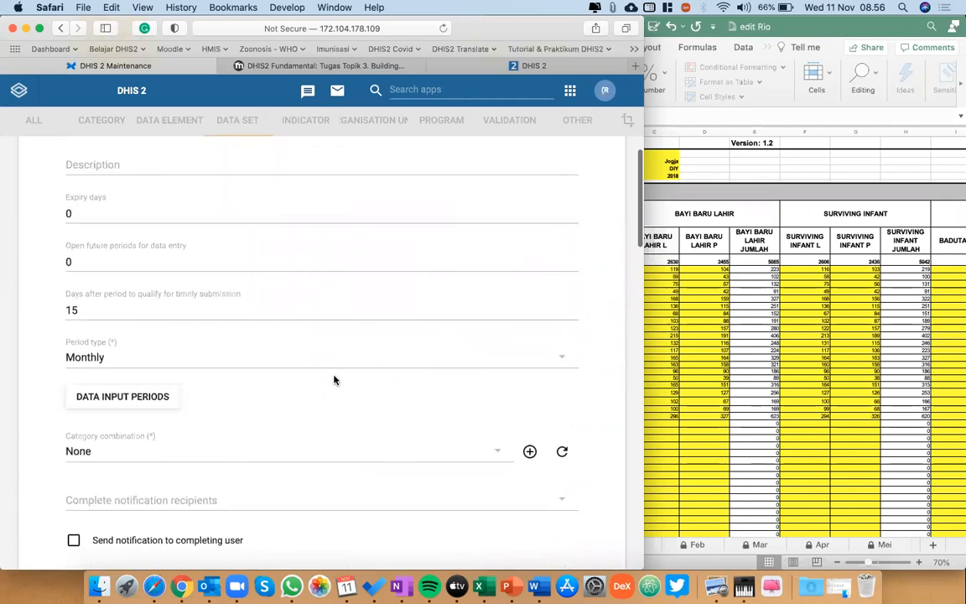
left_click(100, 258)
key("BackSpace")
type("1")
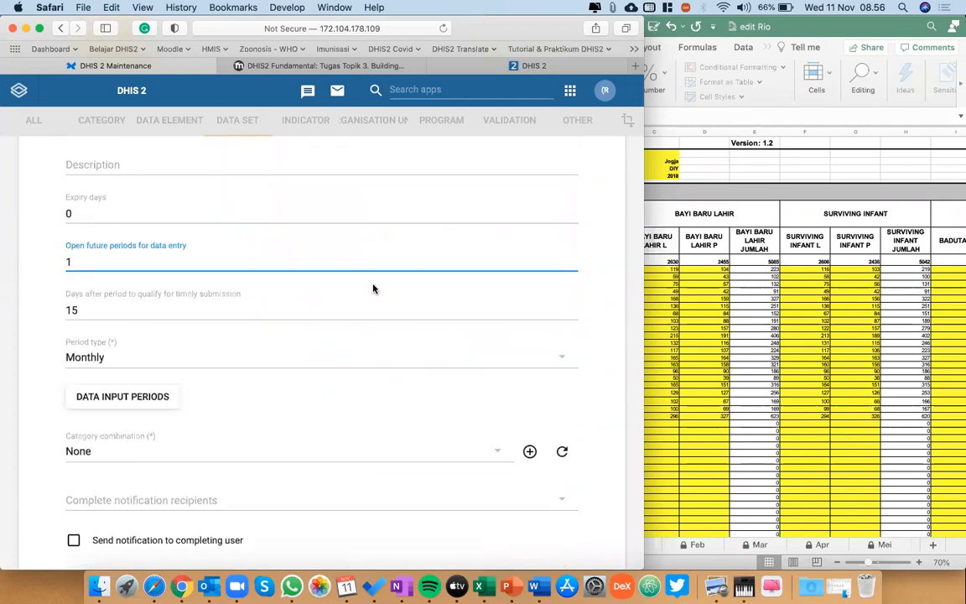
scroll(373, 286, "down", 10)
scroll(373, 288, "down", 10)
left_click(122, 463)
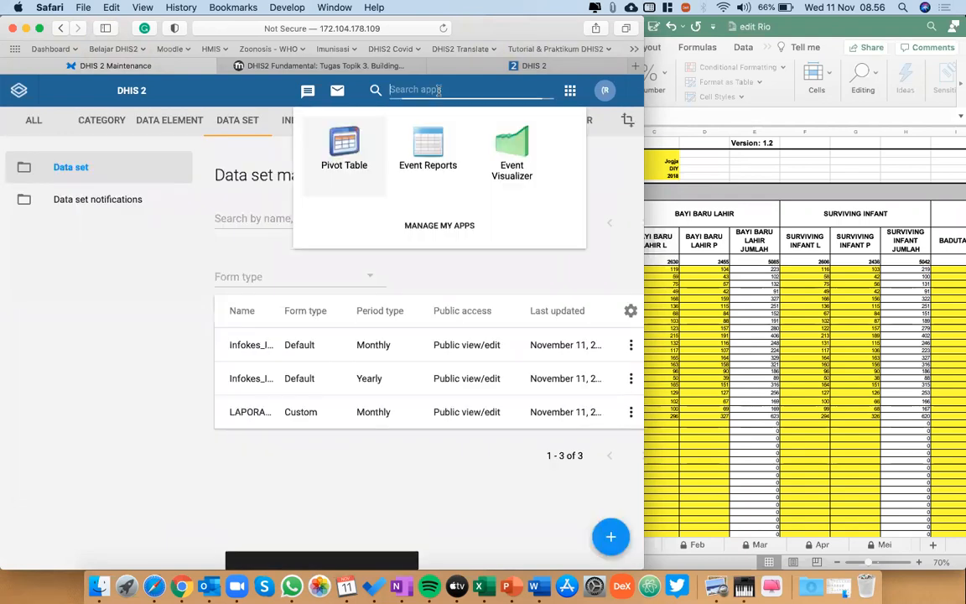
Open the Browser Cache Cleaner app and clear all session storage, local storage and indexedDB entries.
left_click(437, 90)
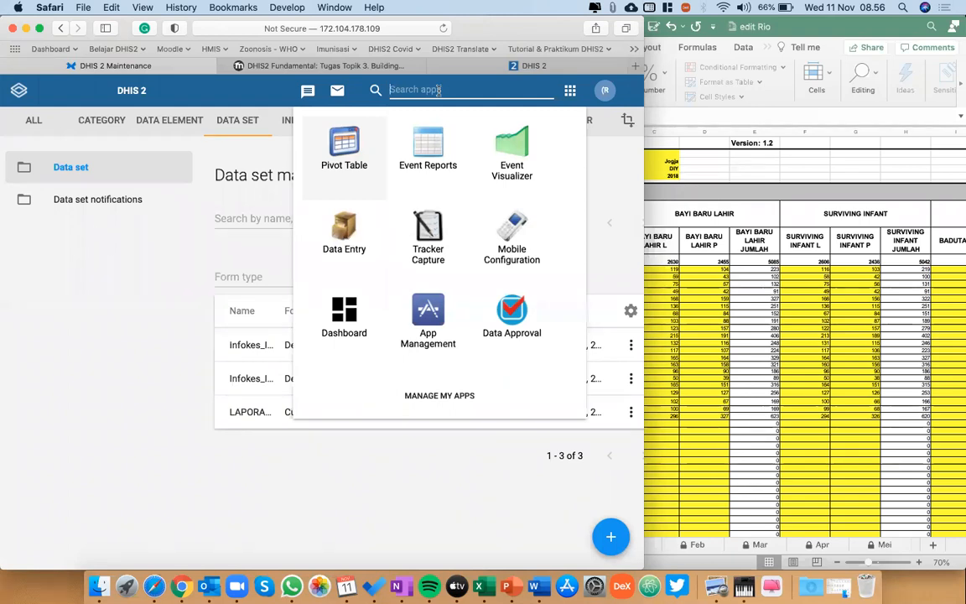
type("cac")
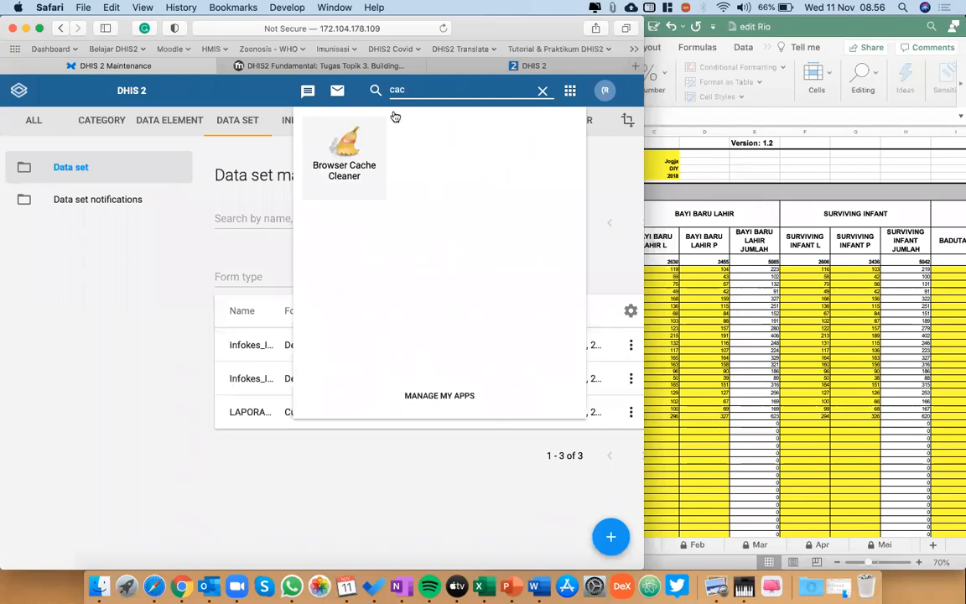
left_click(361, 151)
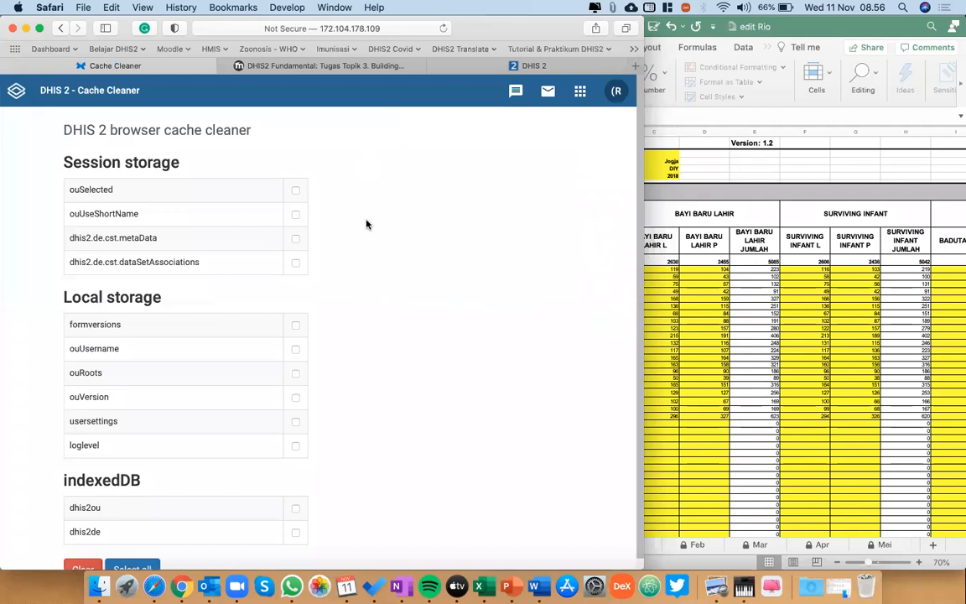
scroll(366, 224, "down", 1)
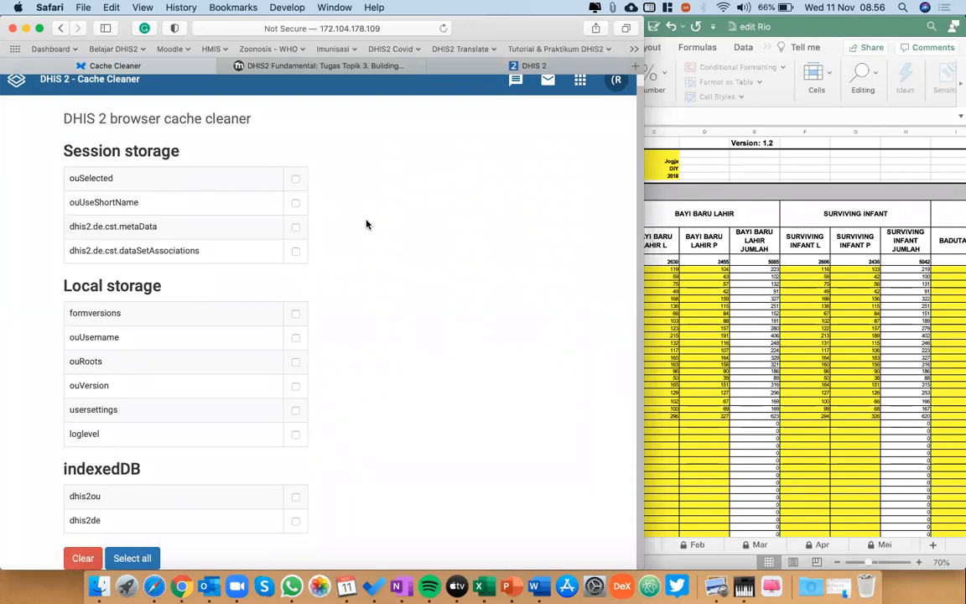
left_click(127, 557)
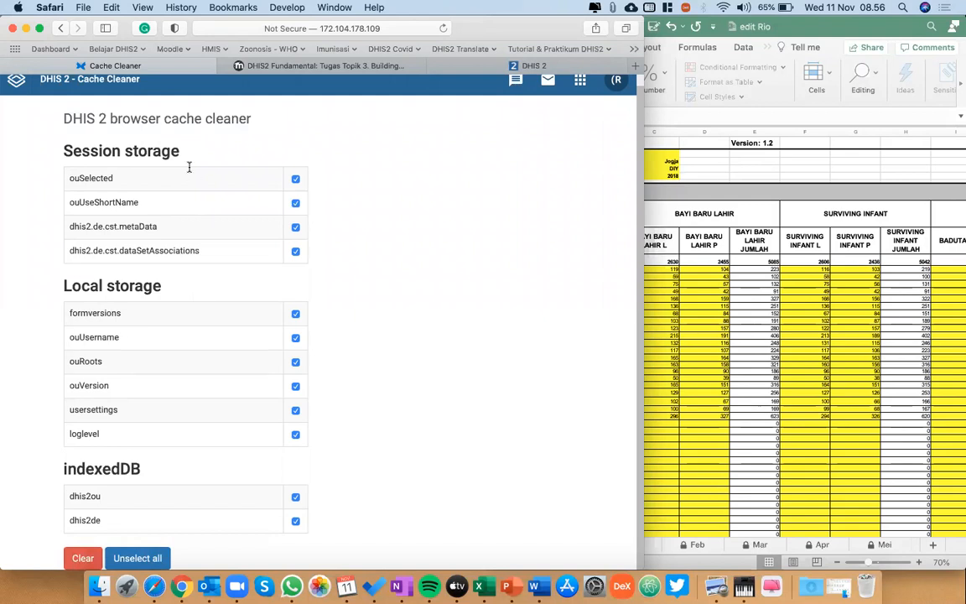
left_click(80, 551)
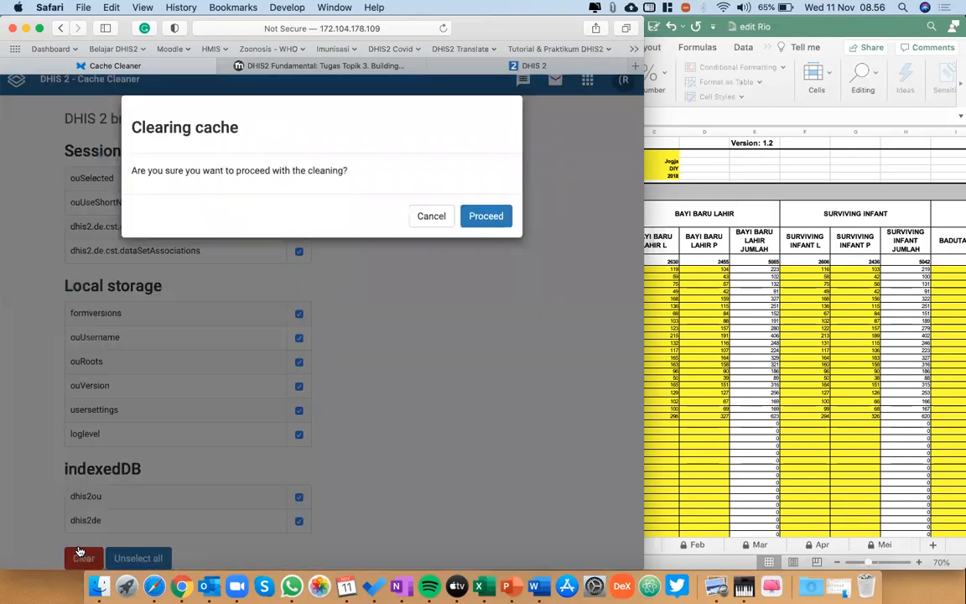
left_click(499, 214)
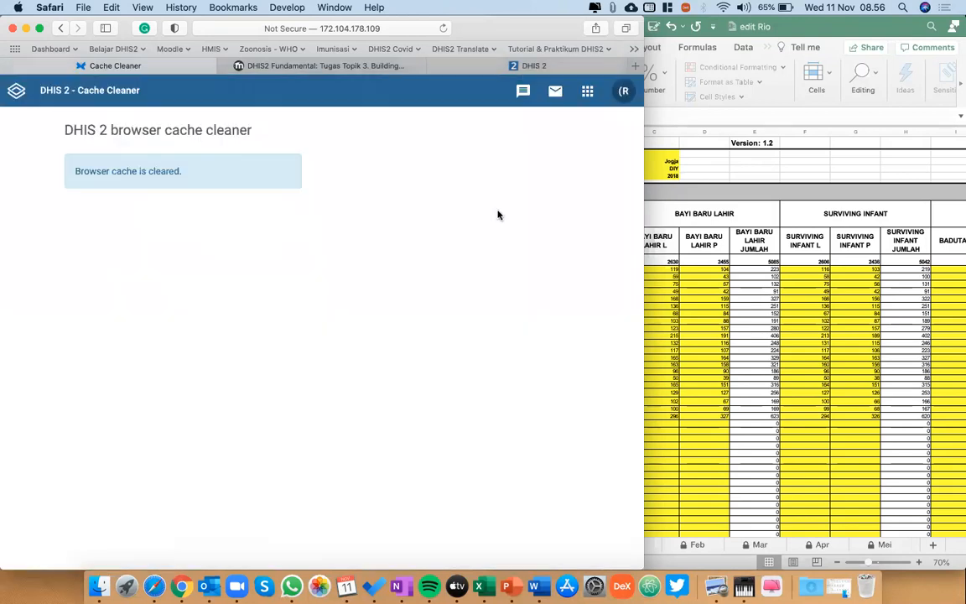
Return to the Data Entry app and select the organisation unit PKM Mergangsan under INDONESIA, DIY, Yogyakarta.
left_click(587, 93)
left_click(506, 266)
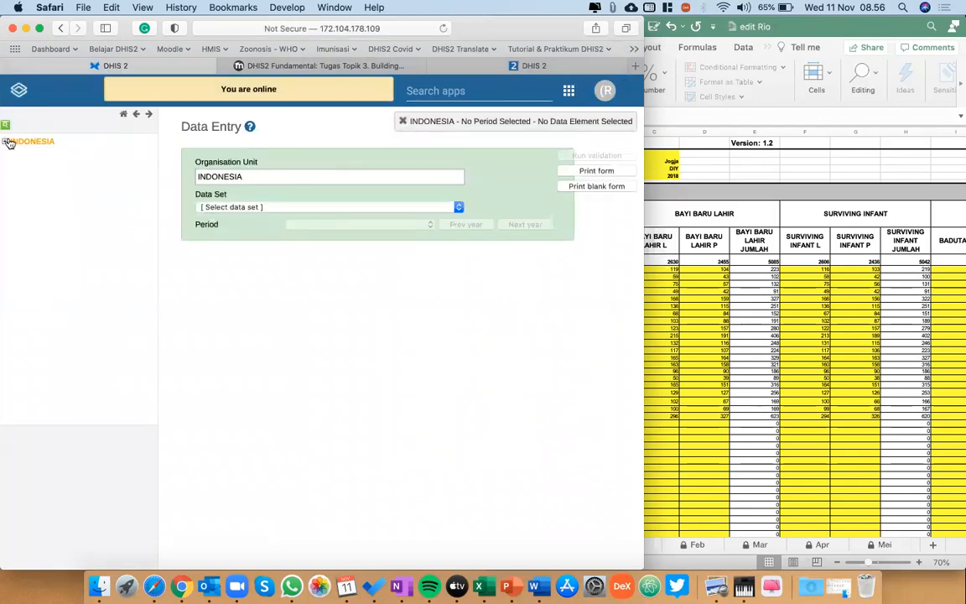
left_click(7, 142)
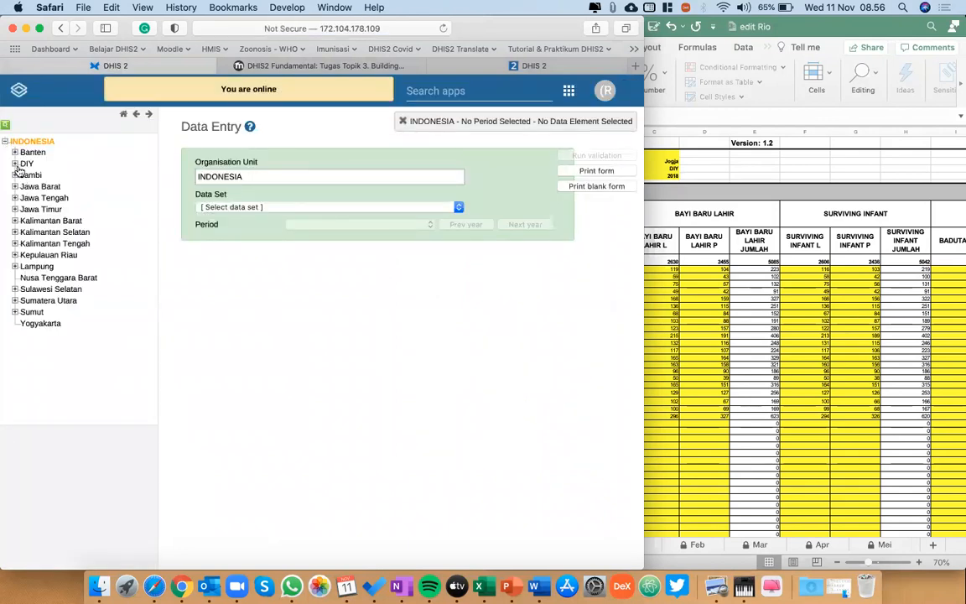
left_click(14, 165)
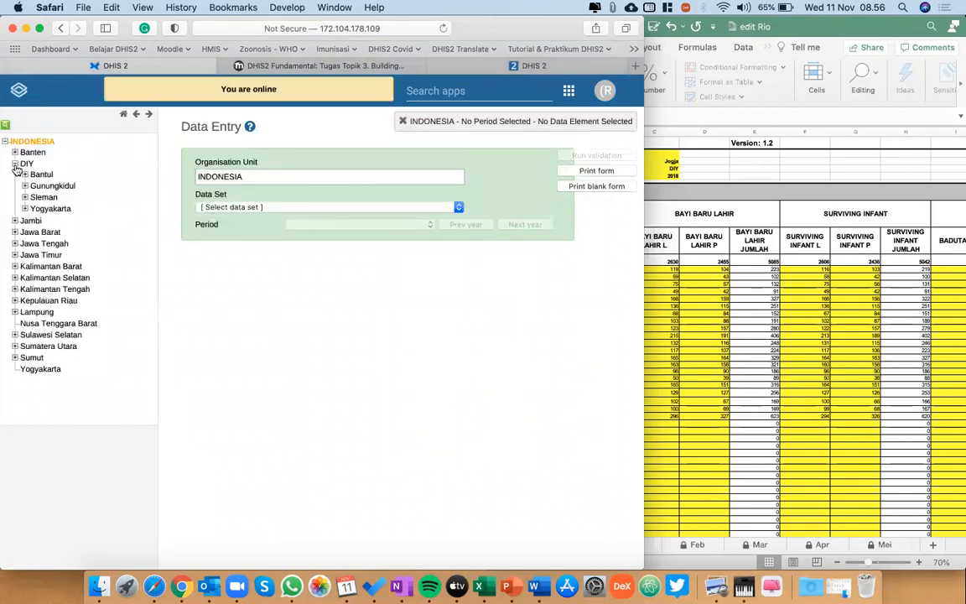
left_click(25, 208)
left_click(71, 230)
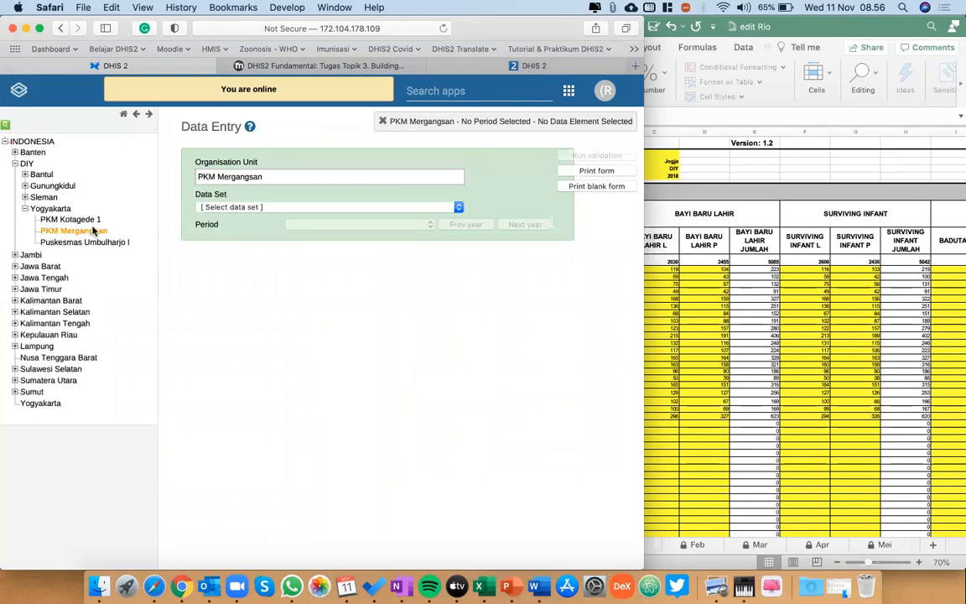
Select the yearly data set Infokes_Imunisasi Tahunan and review its available periods without choosing one.
left_click(232, 206)
left_click(247, 227)
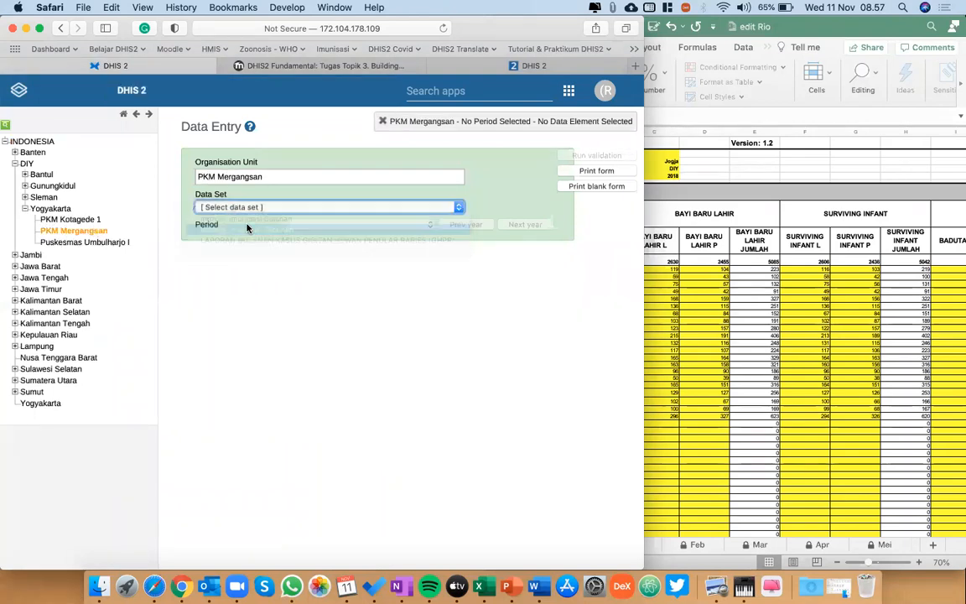
left_click(340, 225)
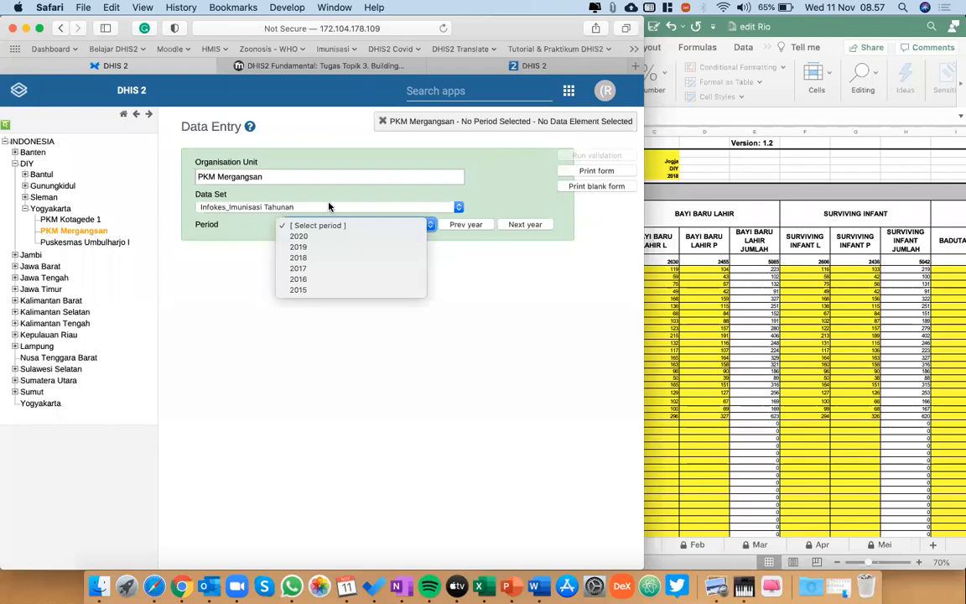
left_click(317, 225)
Switch the data set to Infokes_Imunisasi Bulanan and review its available monthly periods without choosing one.
left_click(318, 207)
left_click(317, 197)
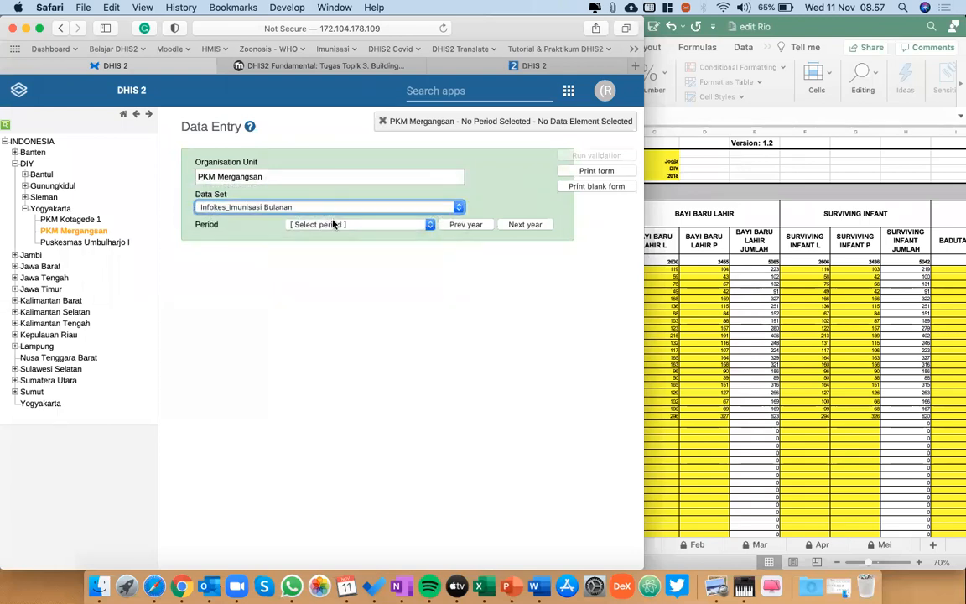
left_click(324, 225)
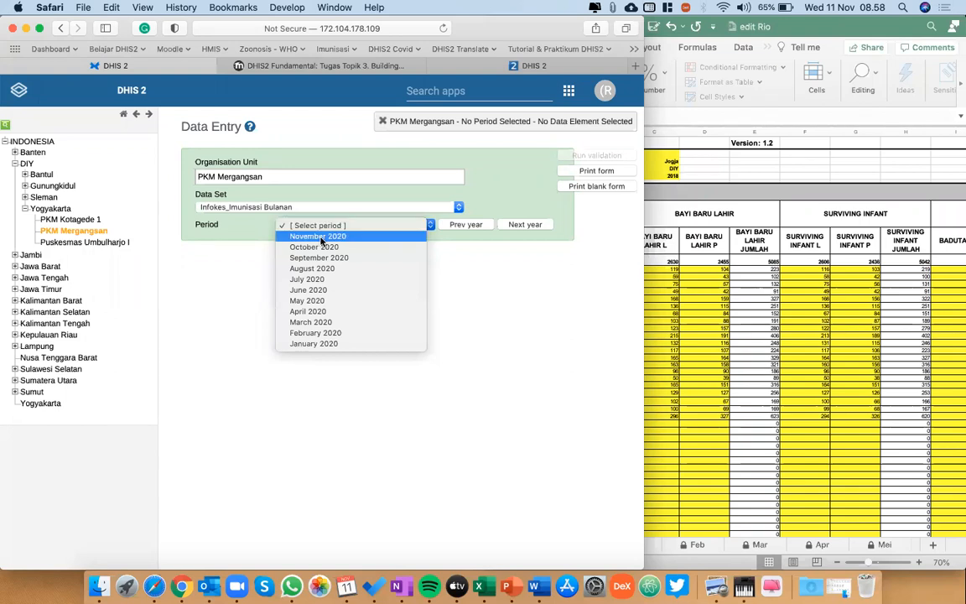
left_click(507, 317)
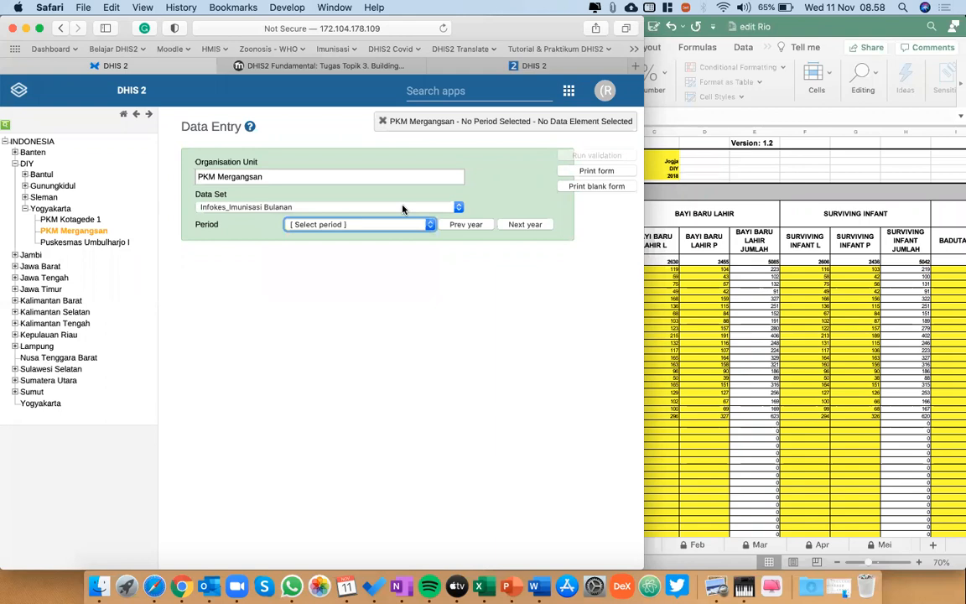
Choose the data set Infokes_Imunisasi Tahunan and open its entry form for the period 2020.
left_click(403, 209)
left_click(374, 219)
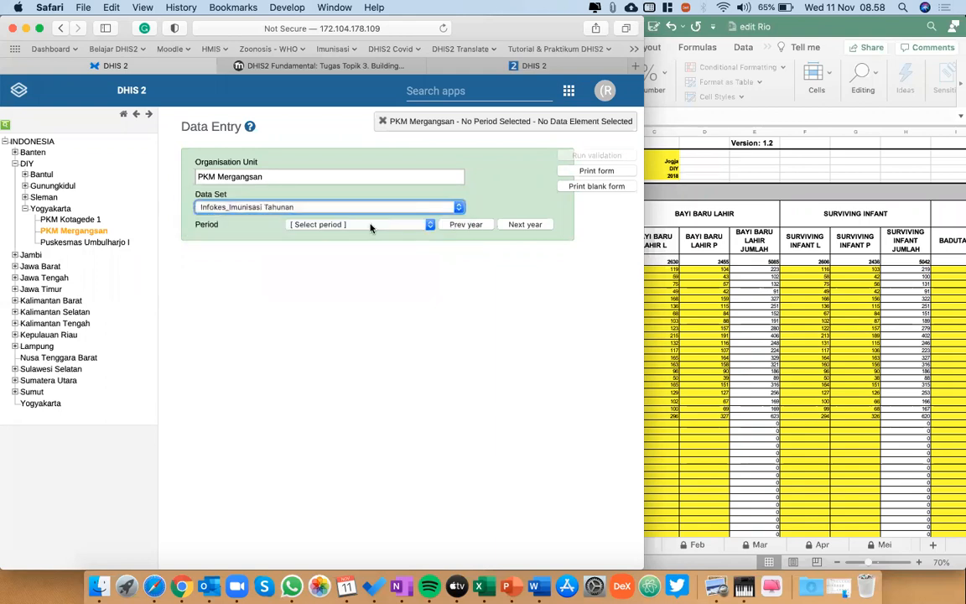
left_click(371, 224)
left_click(358, 237)
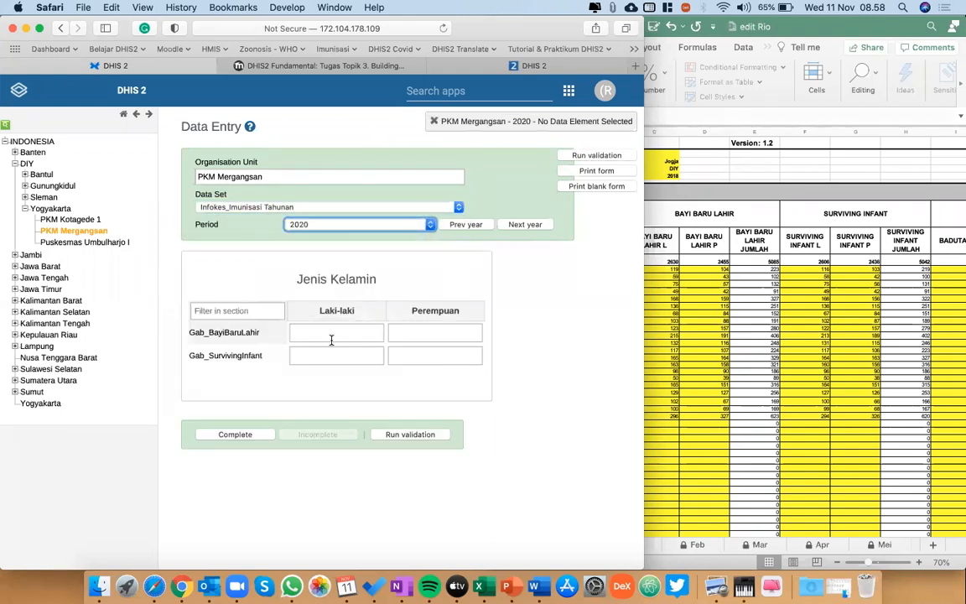
Arrange the Data Entry browser window and the Excel workbook side by side, with the form's input fields in view.
left_click(775, 377)
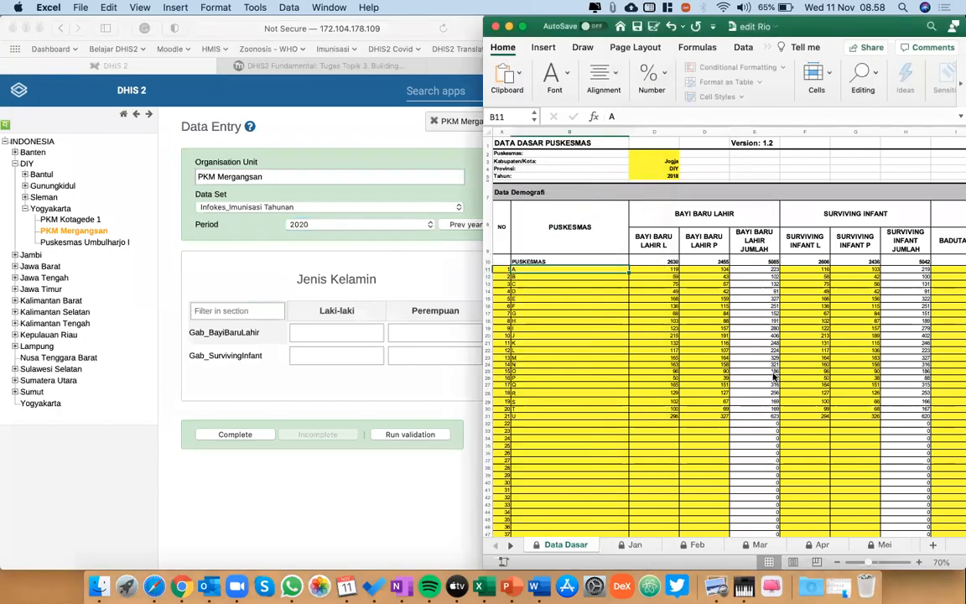
left_click(395, 510)
key("ctrl+alt+Left")
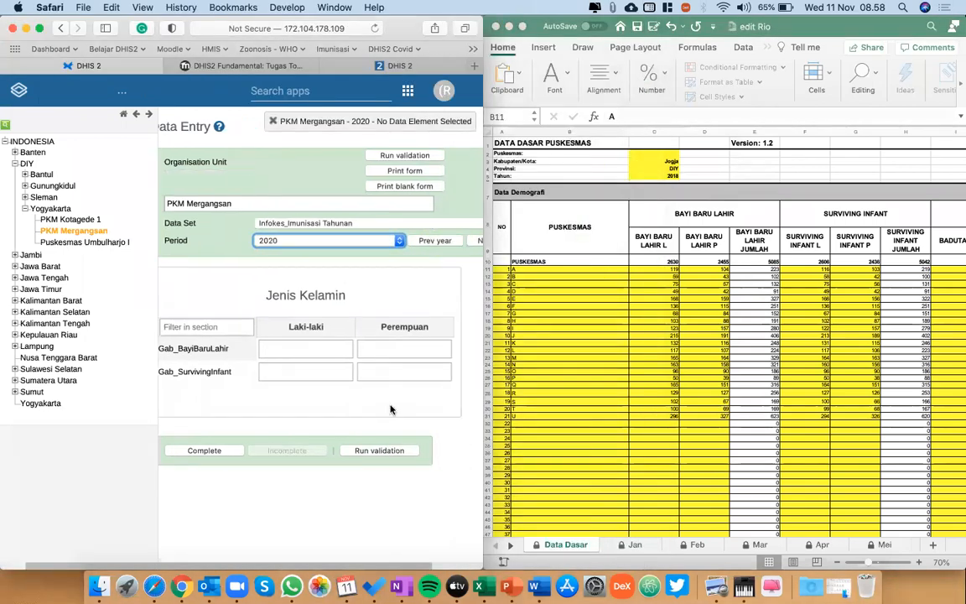
scroll(390, 409, "right", 2)
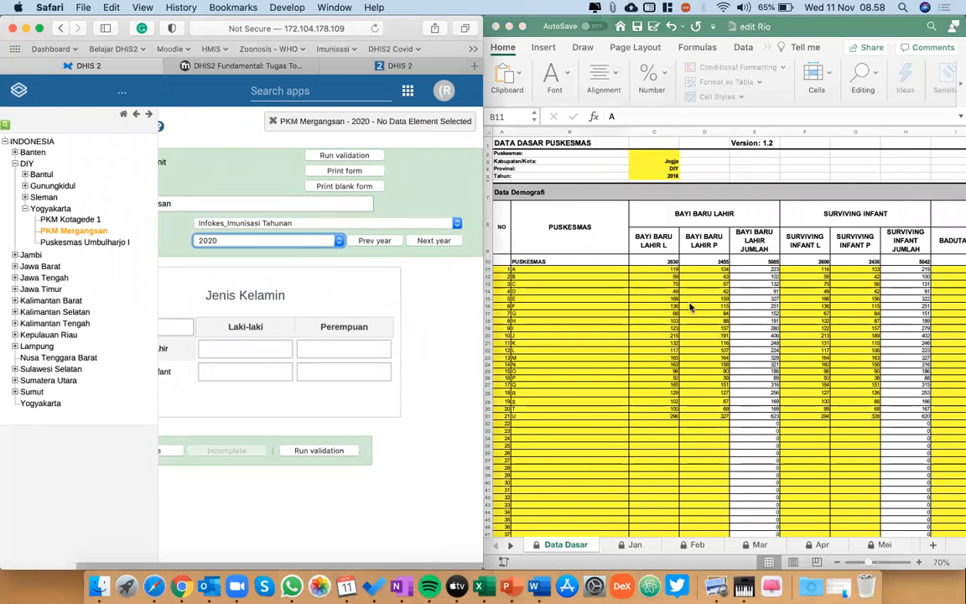
Enter puskesmas A's newborn figures from the workbook in the Gab_BayiBaruLahir row: Laki-laki 119 and Perempuan 104.
left_click(541, 271)
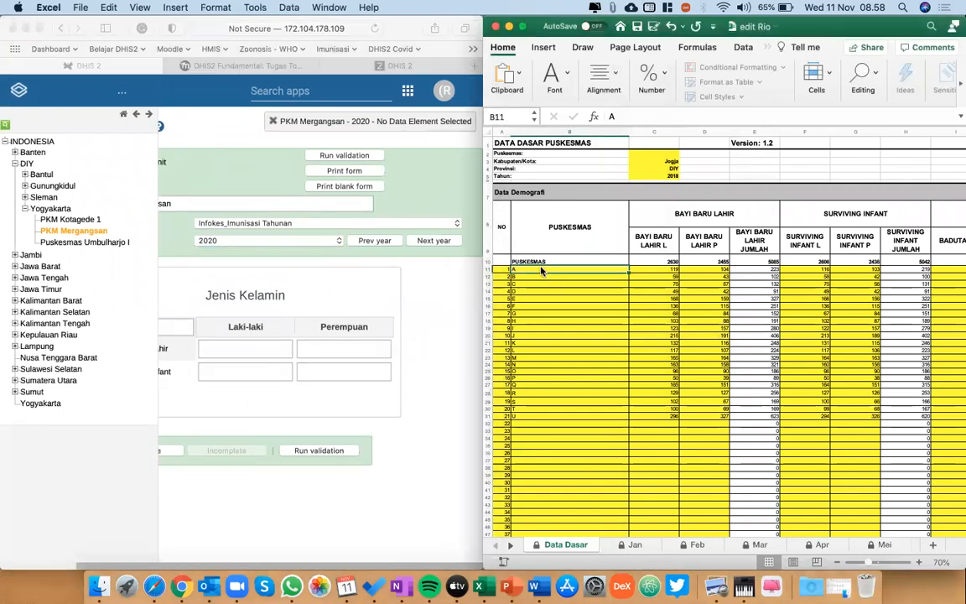
key("Right")
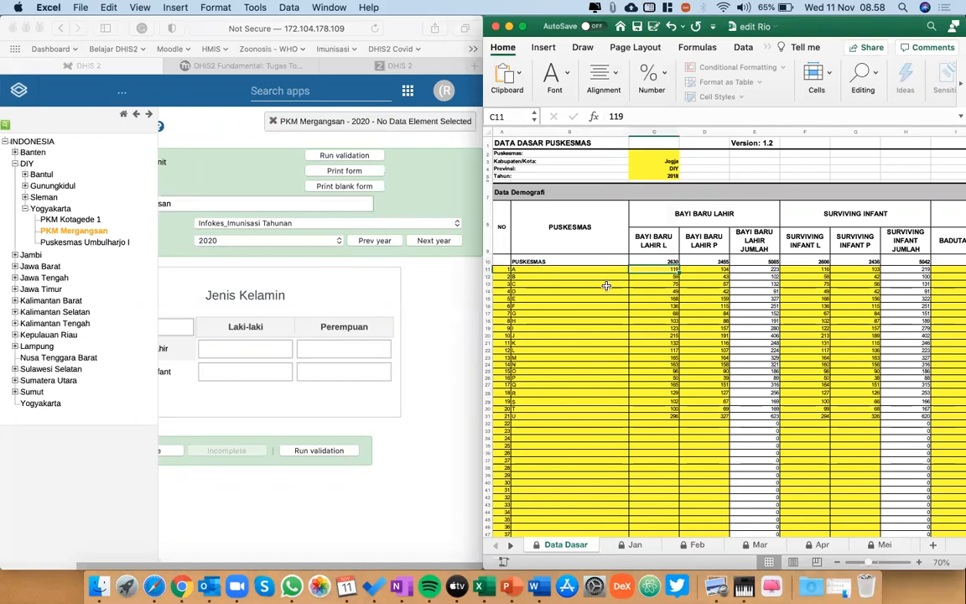
double_click(251, 344)
left_click(423, 122)
type("119")
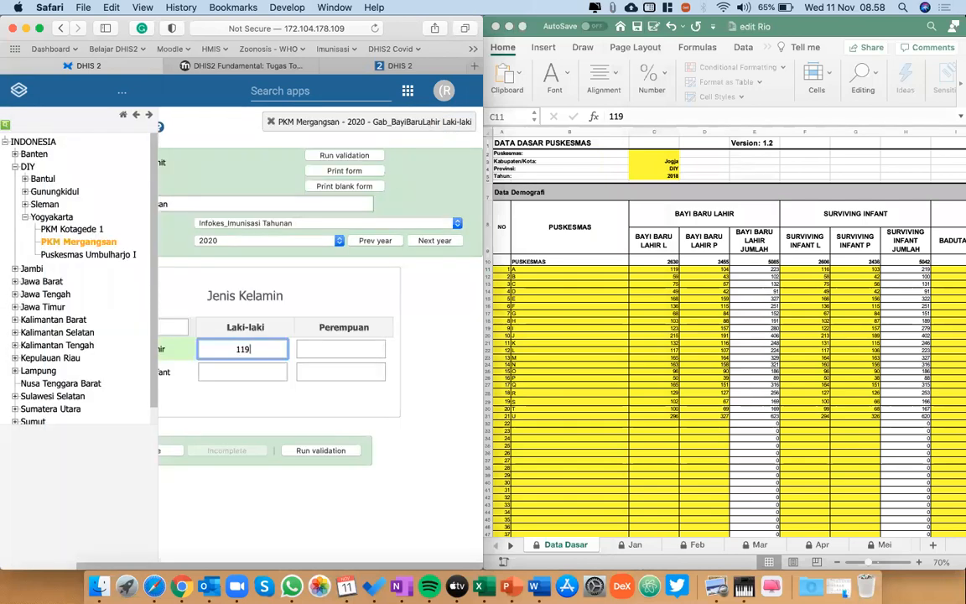
left_click(376, 351)
type("104")
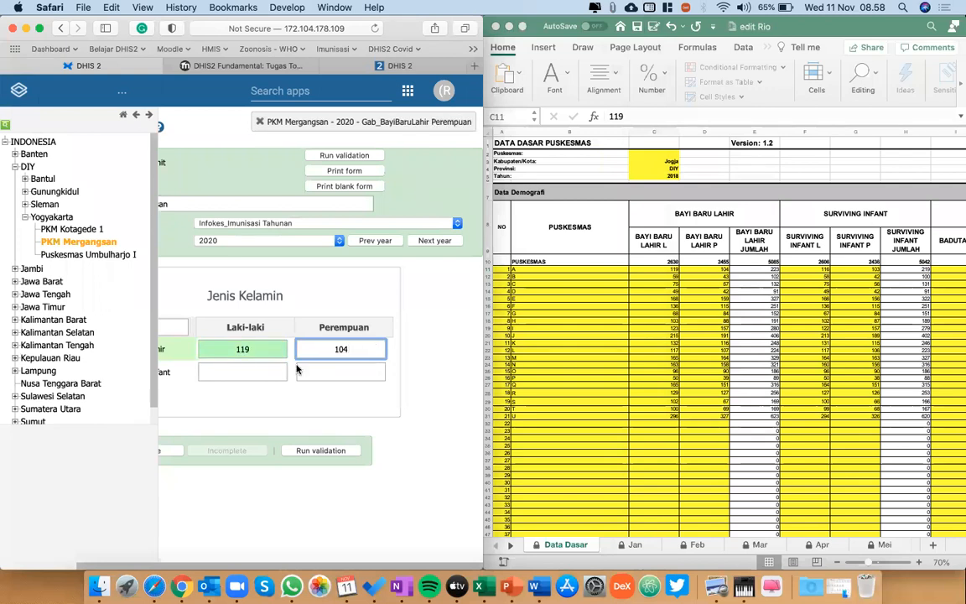
Enter puskesmas A's surviving infant figures in the Gab_SurvivingInfant row: Laki-laki 116 and Perempuan 103.
scroll(268, 331, "left", 3)
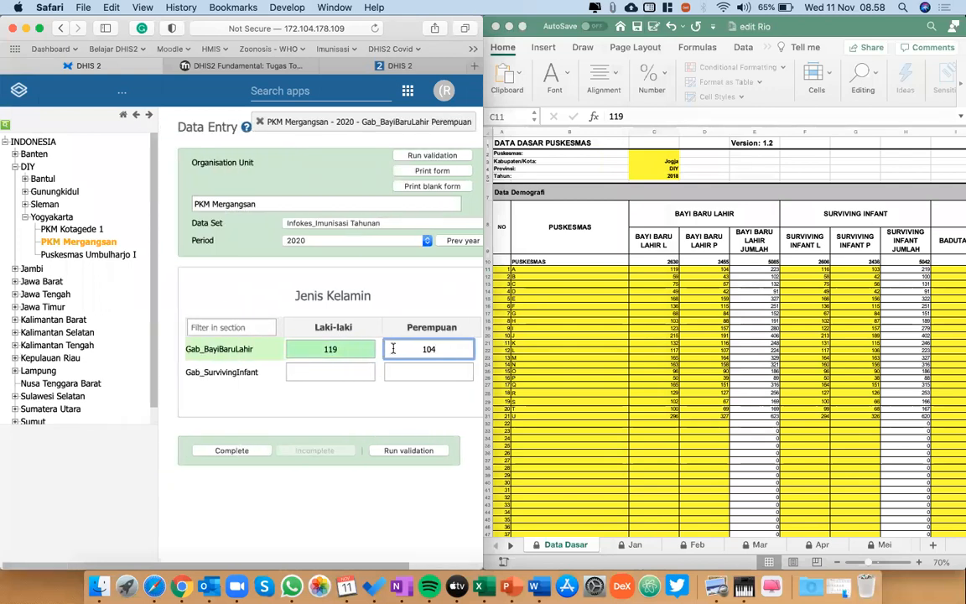
left_click(811, 269)
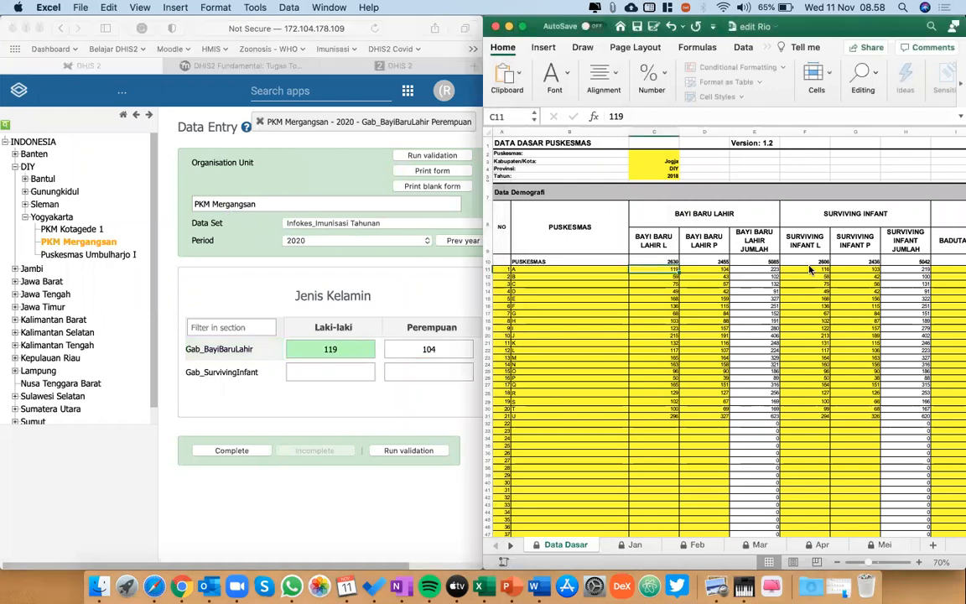
left_click(337, 370)
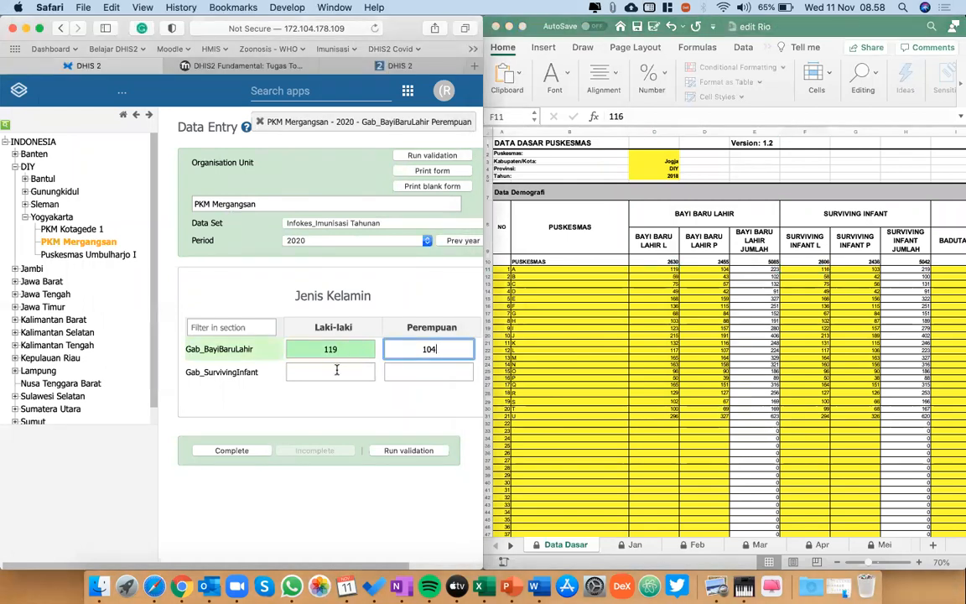
left_click(336, 370)
type("116")
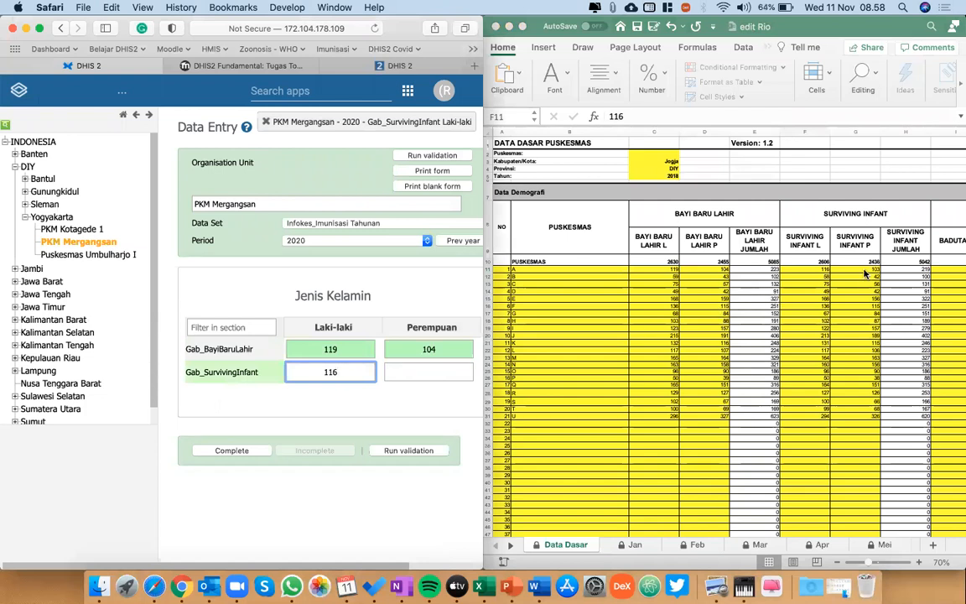
left_click(418, 367)
type("103")
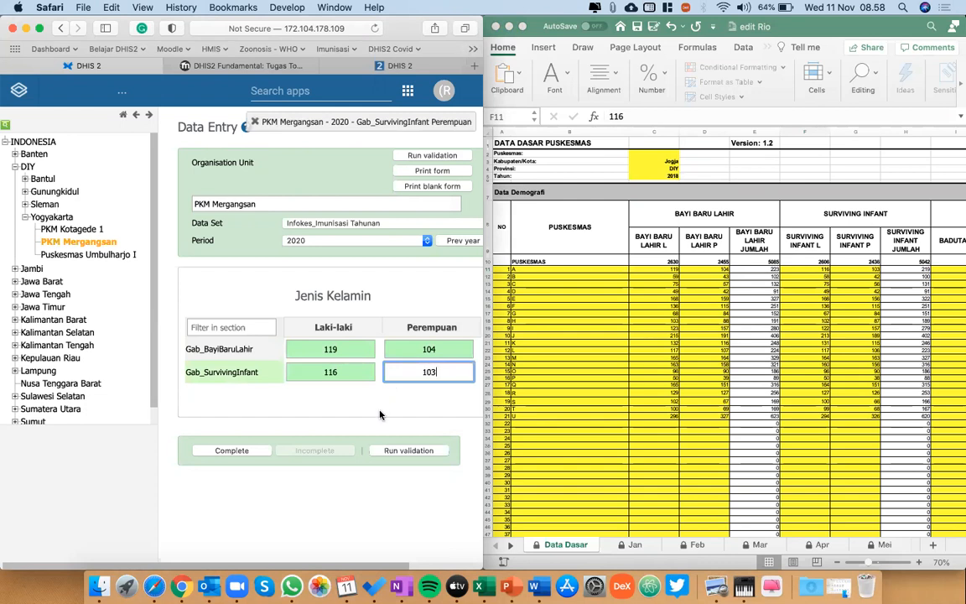
left_click(379, 414)
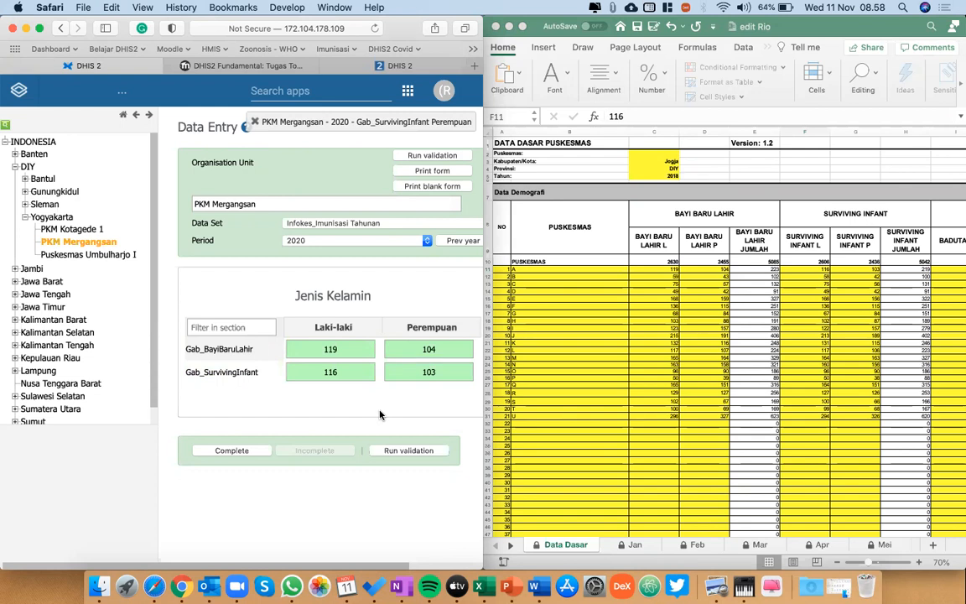
Review the entered cells, view the form for Puskesmas Umbulharjo I, and return to PKM Mergangsan to check its stored figures.
left_click(356, 350)
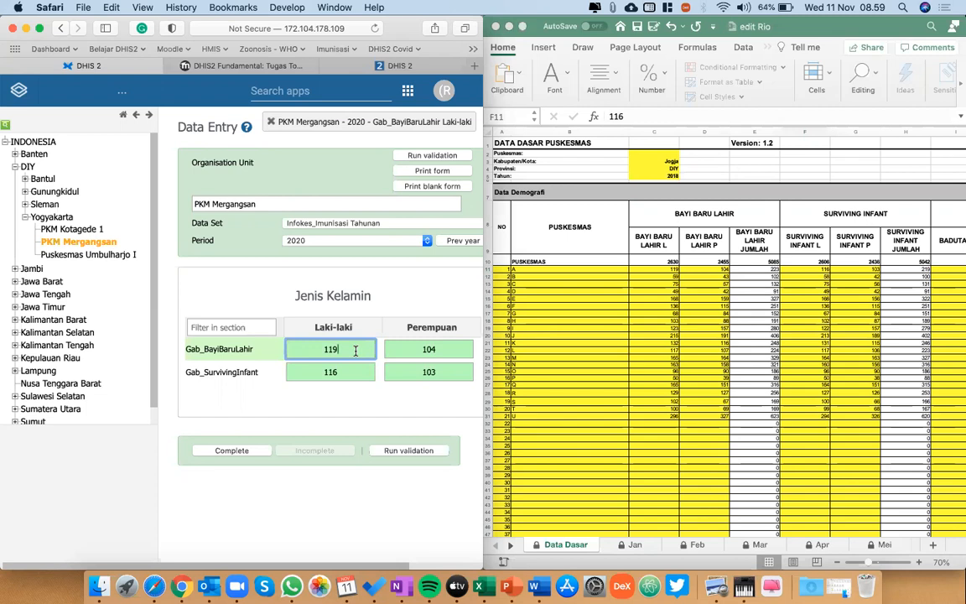
left_click(453, 350)
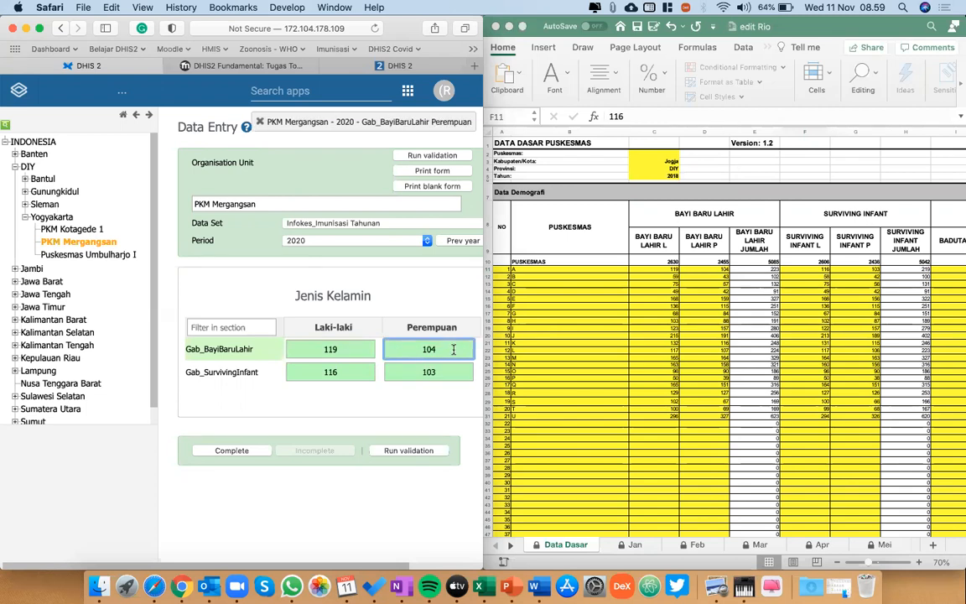
left_click(447, 372)
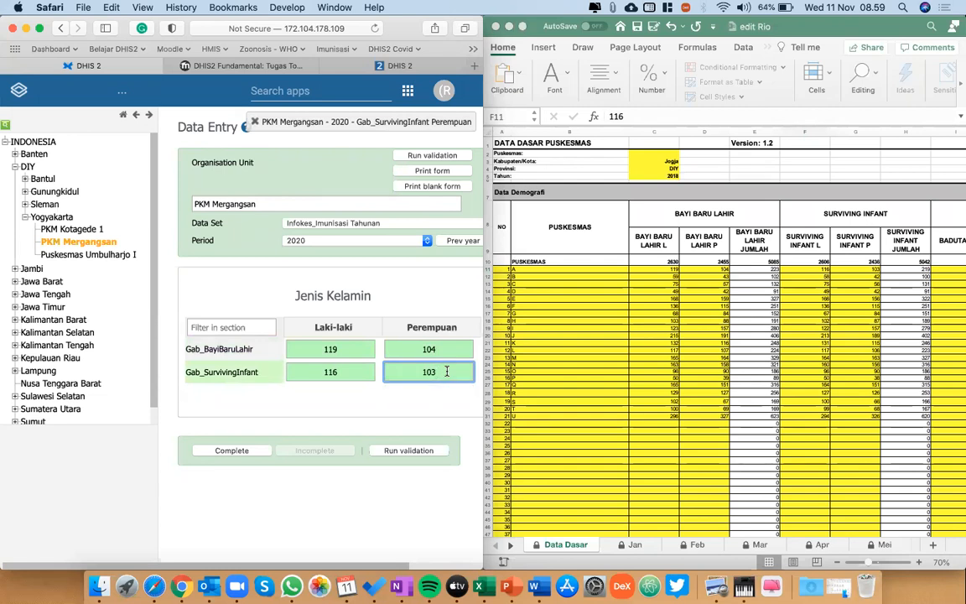
left_click(123, 255)
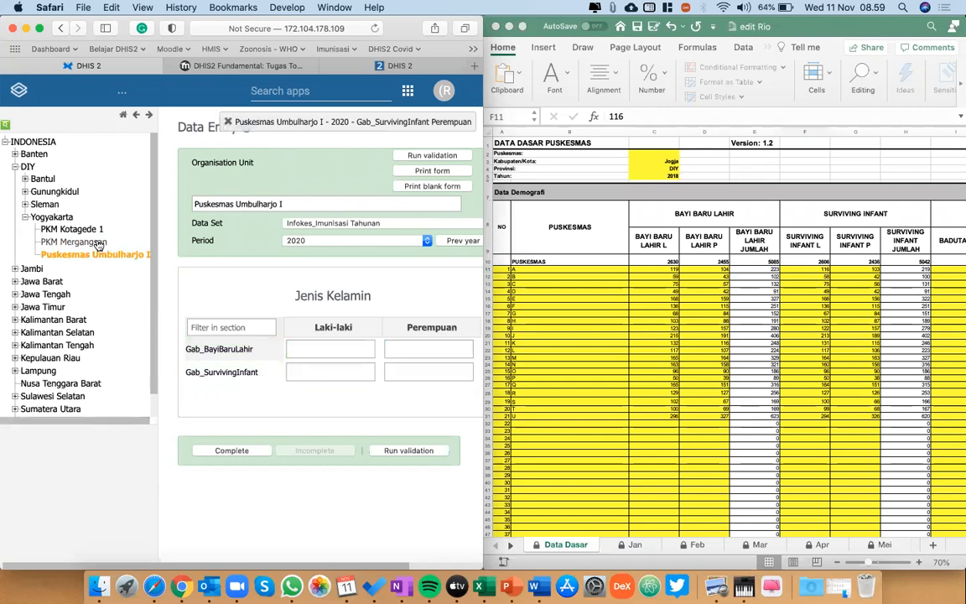
left_click(93, 242)
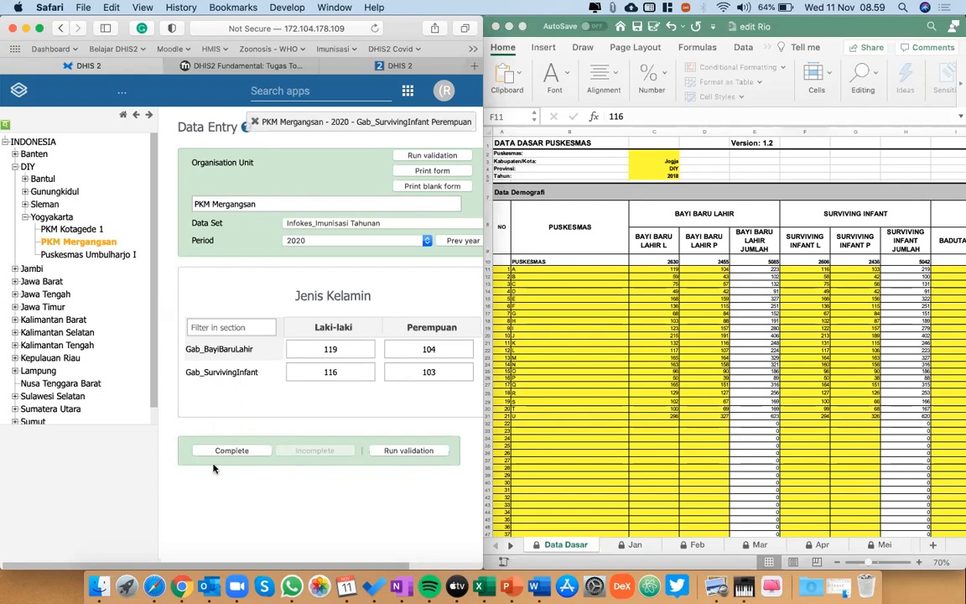
Mark PKM Mergangsan's 2020 Infokes_Imunisasi Tahunan data set as complete.
left_click(231, 451)
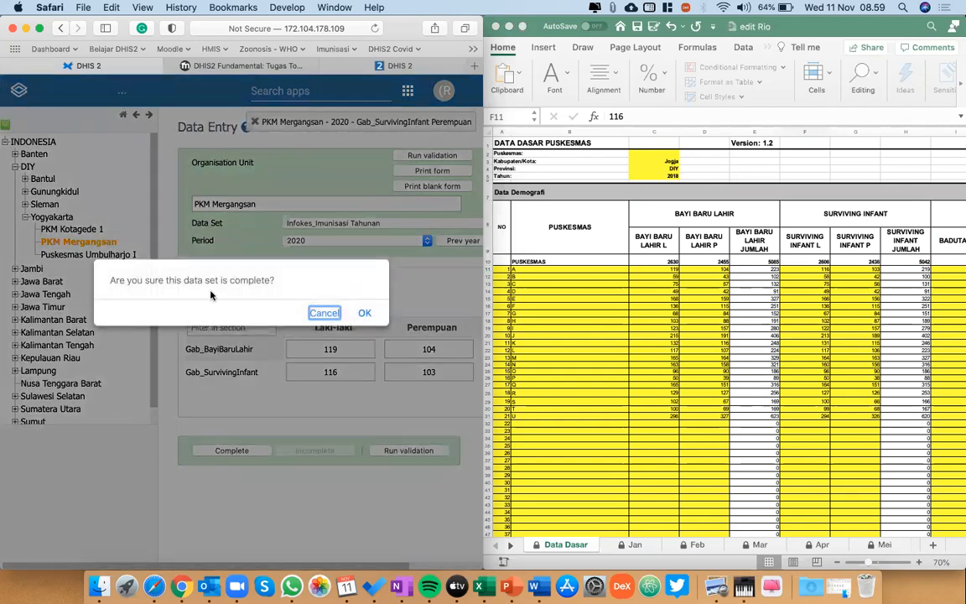
left_click(363, 315)
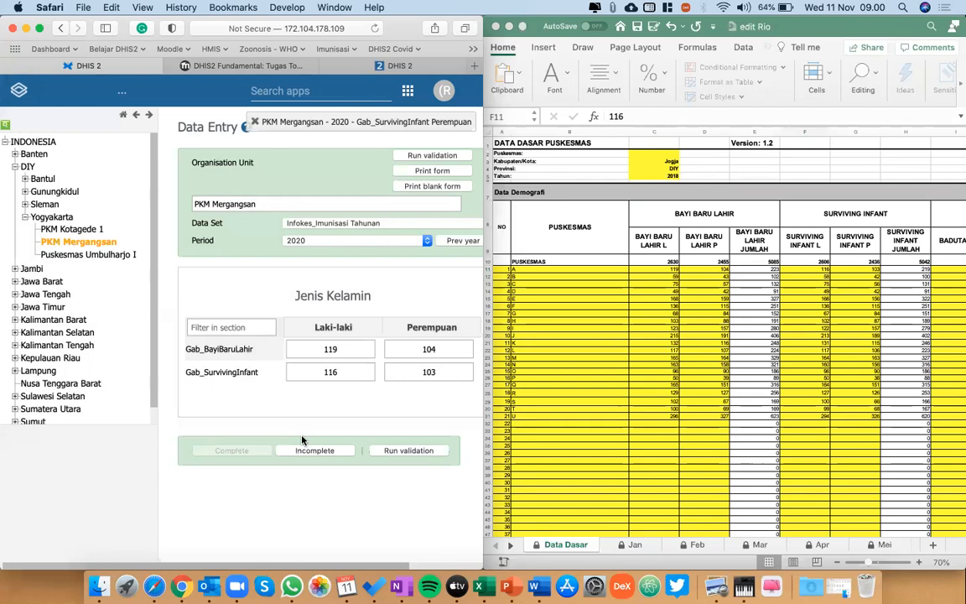
left_click(358, 370)
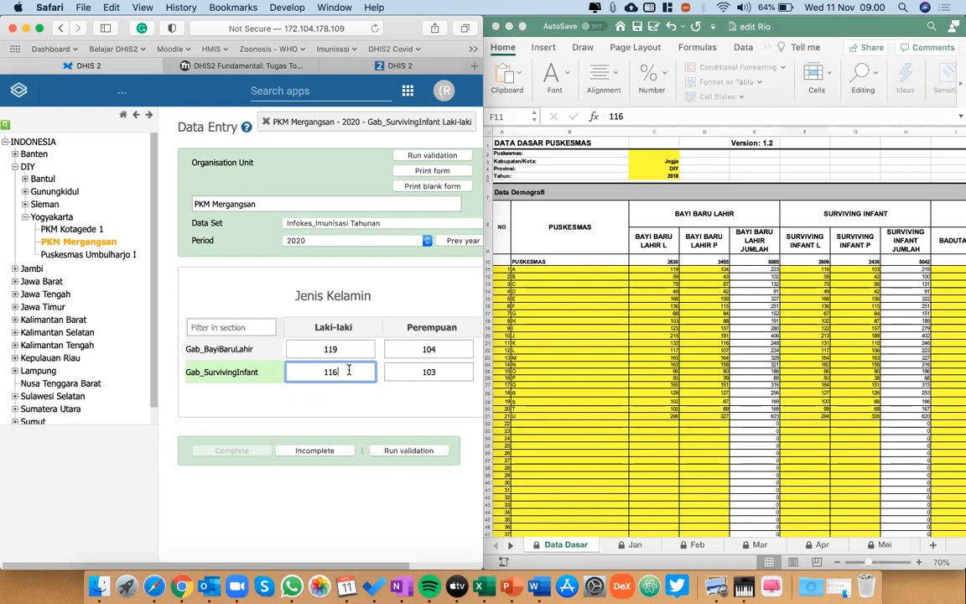
Examine the remaining columns of the workbook's Data Dasar sheet and the monthly immunization columns of the Jan sheet.
left_click(786, 360)
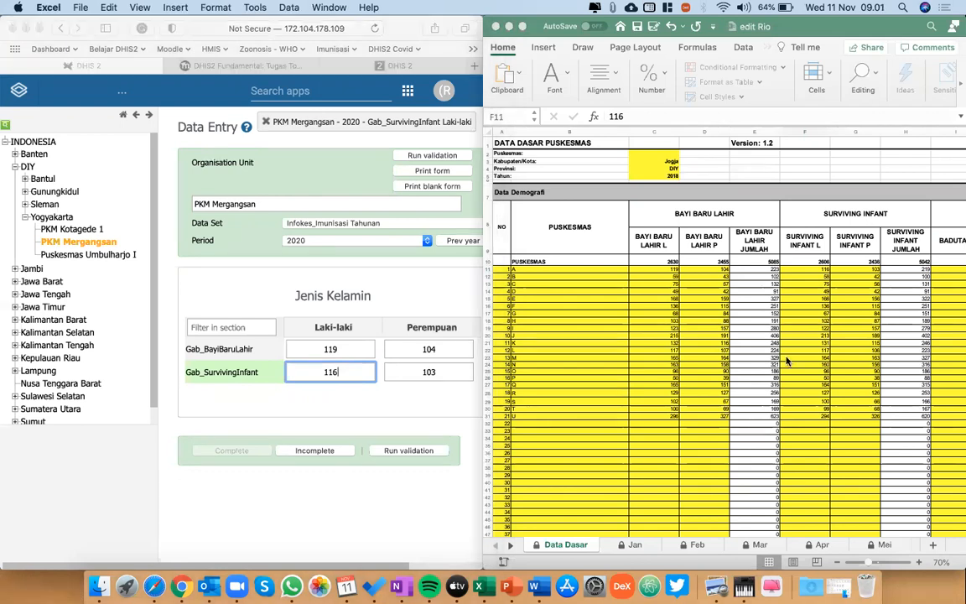
scroll(786, 361, "right", 3)
scroll(787, 361, "right", 10)
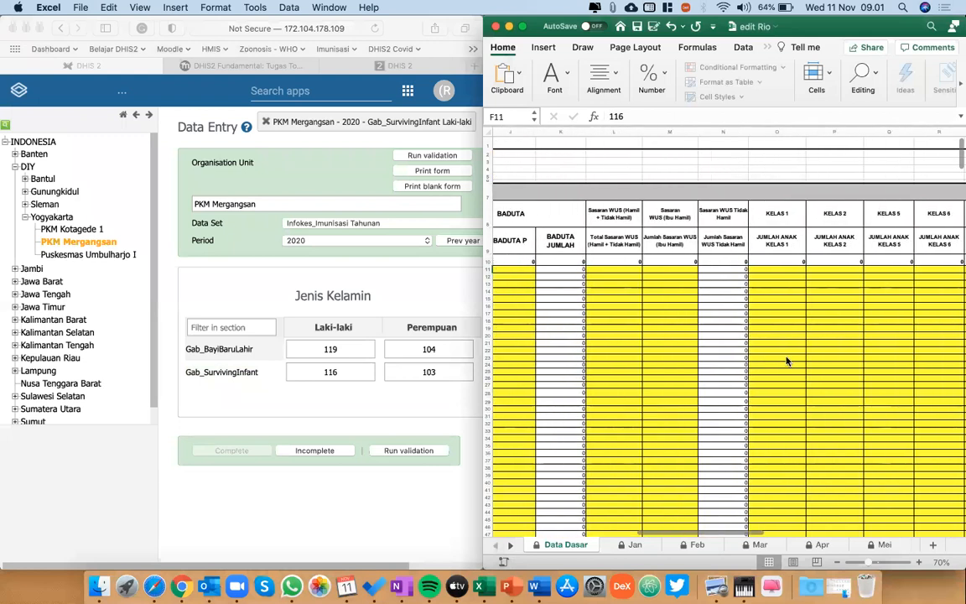
scroll(787, 360, "left", 10)
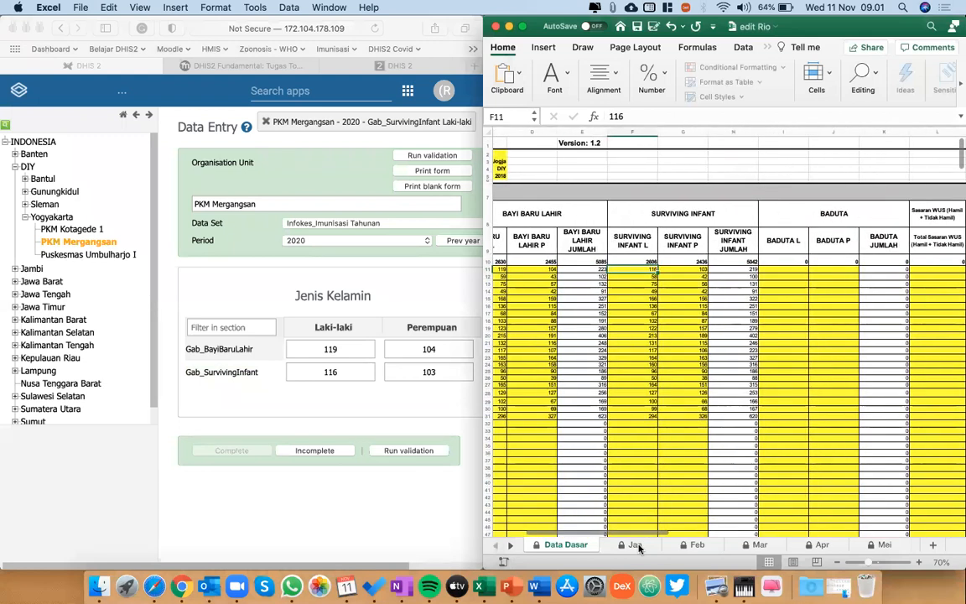
key("ctrl+Page_Down")
scroll(872, 260, "up", 5)
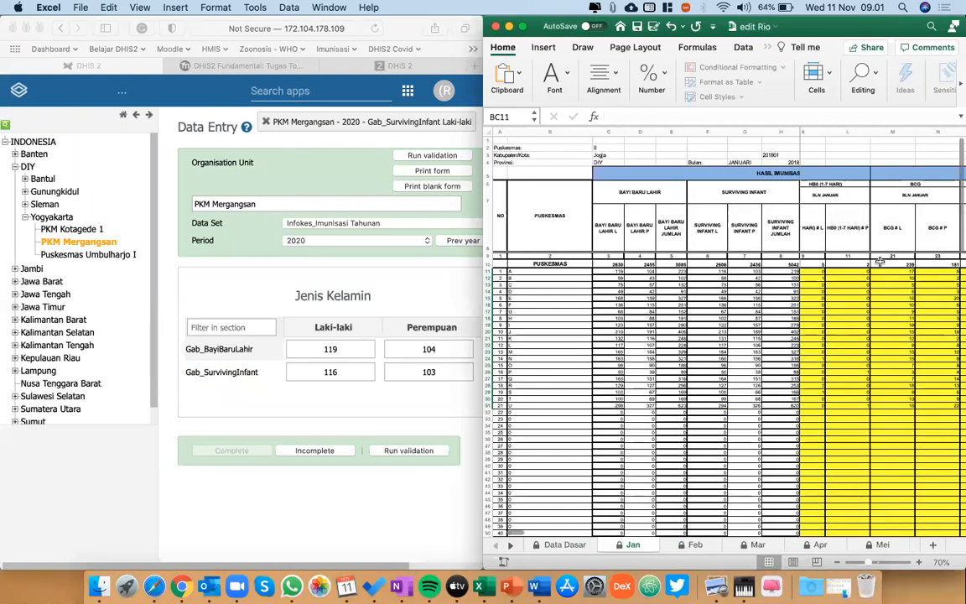
scroll(877, 261, "right", 6)
scroll(877, 261, "left", 1)
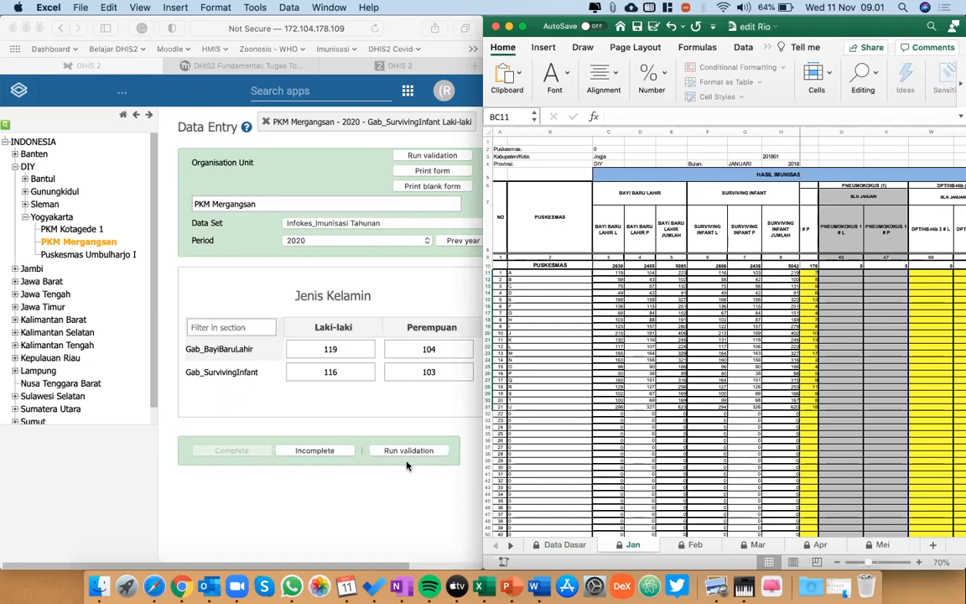
left_click(334, 371)
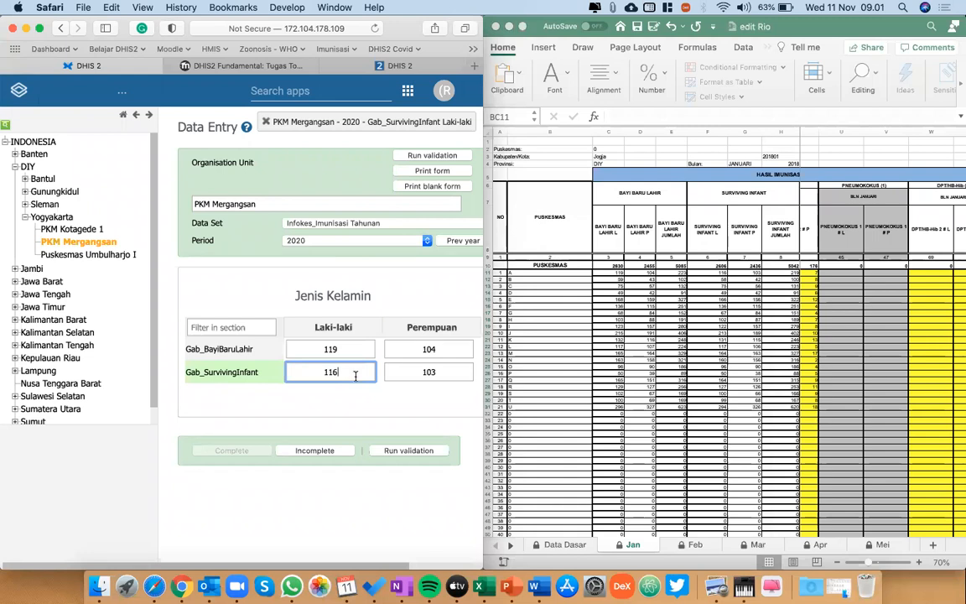
left_click(644, 354)
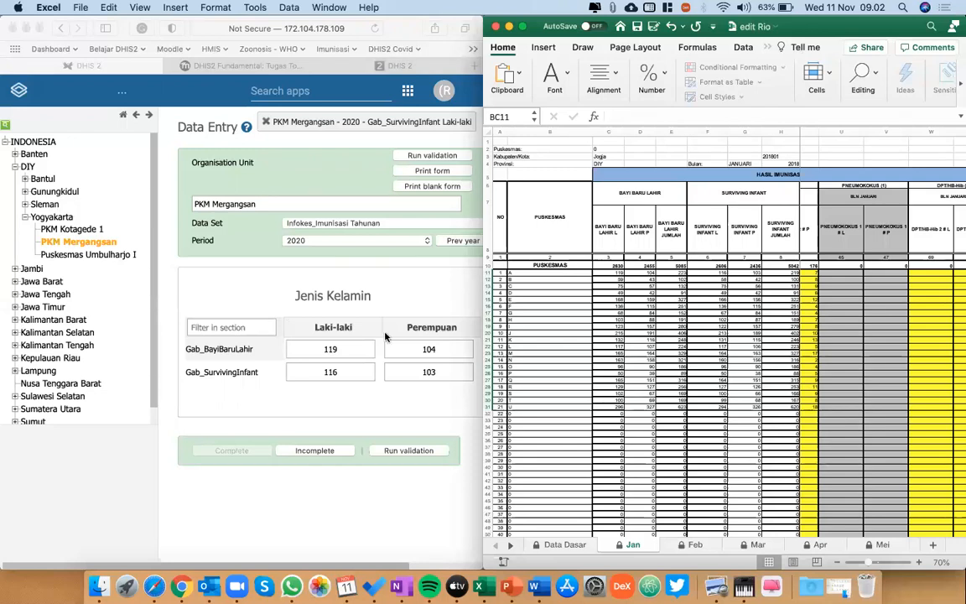
Select PKM Kotagede 1 for the 2020 form, check PKM Mergangsan's completion status, and return to PKM Kotagede 1.
left_click(94, 231)
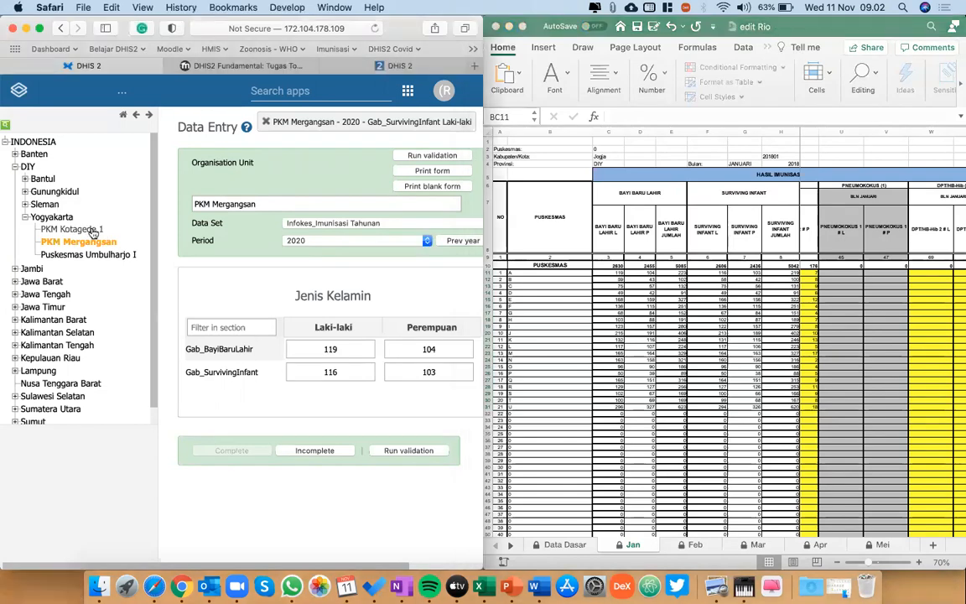
left_click(341, 353)
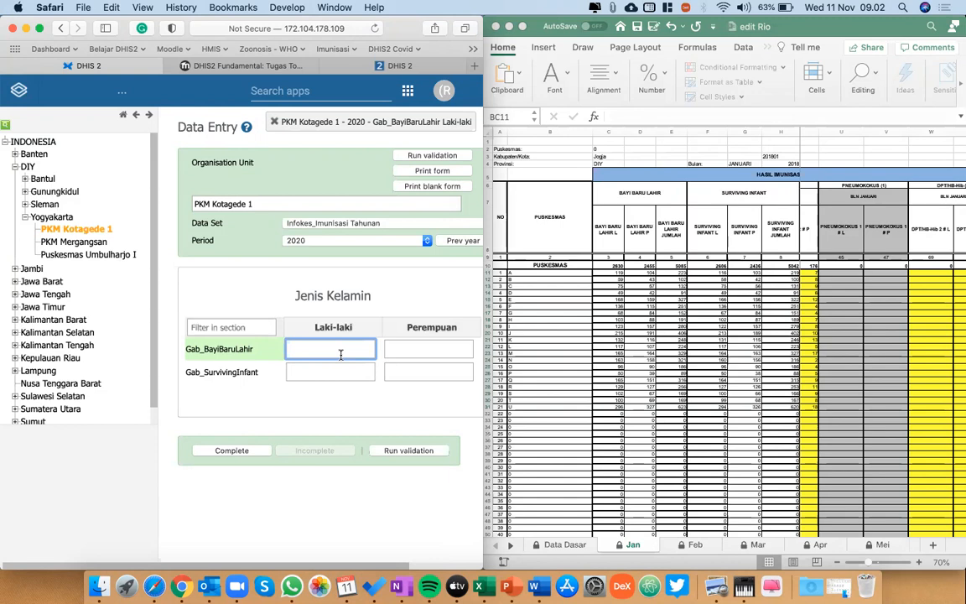
left_click(101, 243)
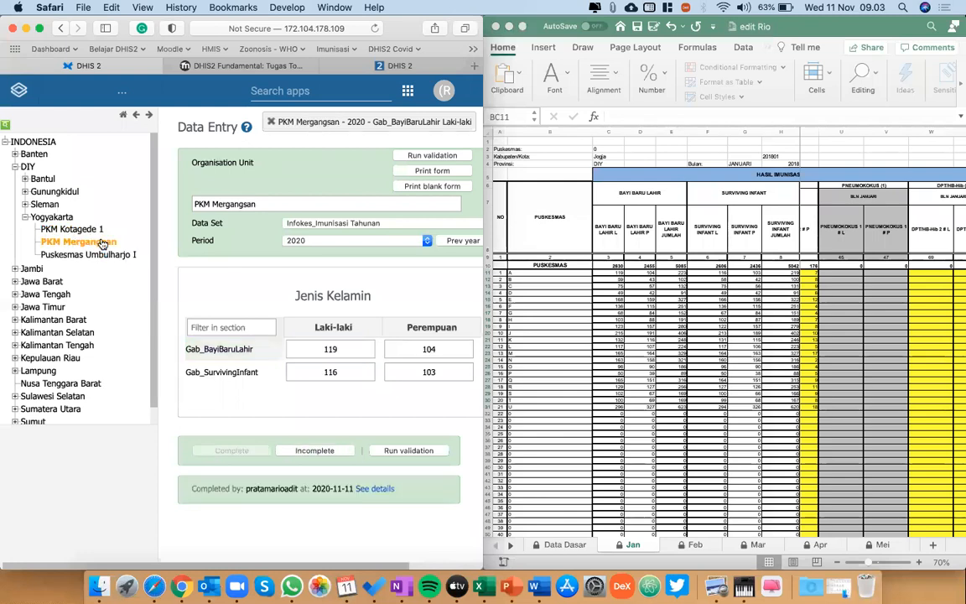
left_click(74, 229)
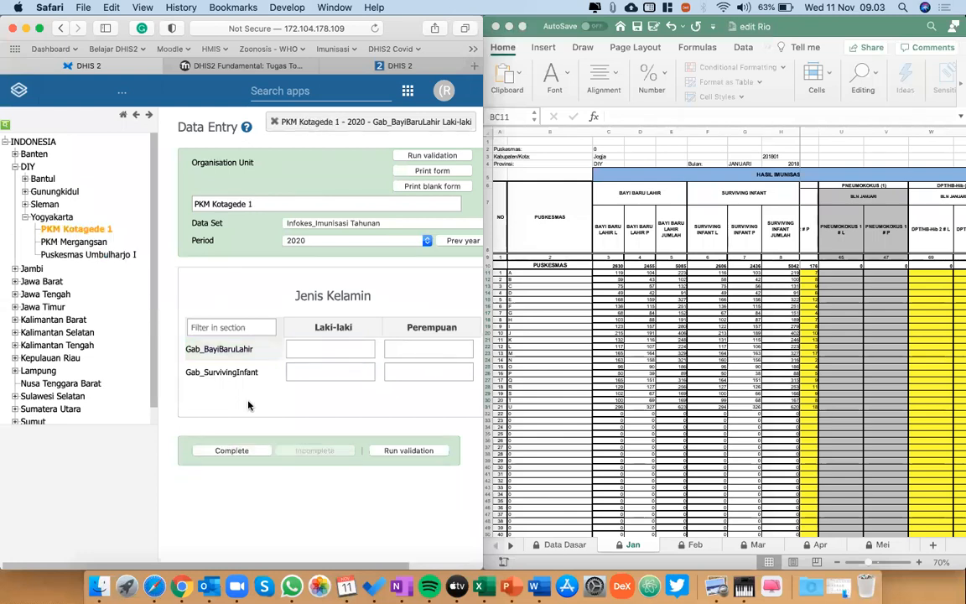
left_click(625, 364)
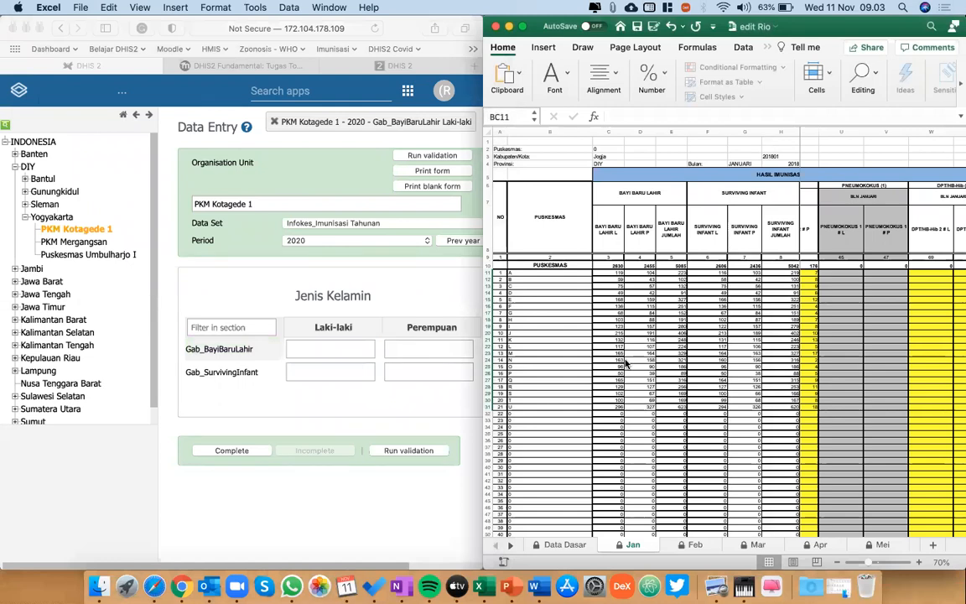
Review the 2020 yearly forms of PKM Mergangsan and Puskesmas Umbulharjo I alongside the workbook's Jan sheet.
left_click(625, 363)
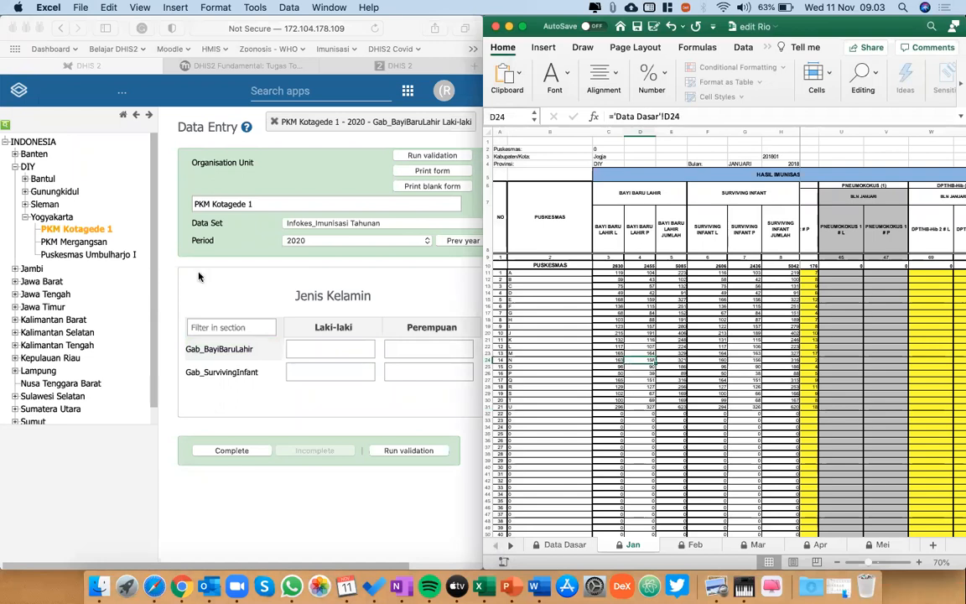
left_click(61, 247)
left_click(63, 243)
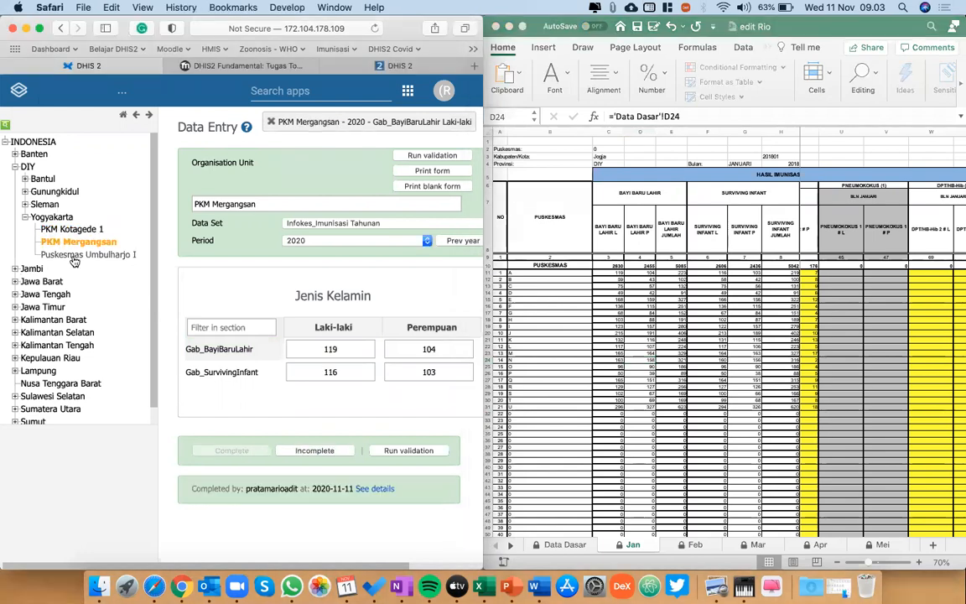
left_click(84, 256)
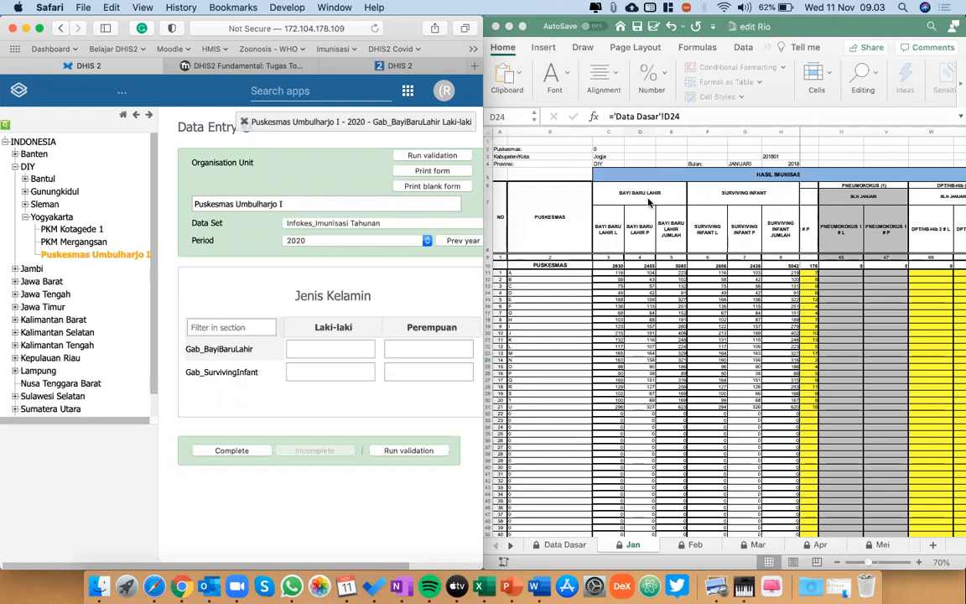
key("ctrl+Down")
left_click(682, 317)
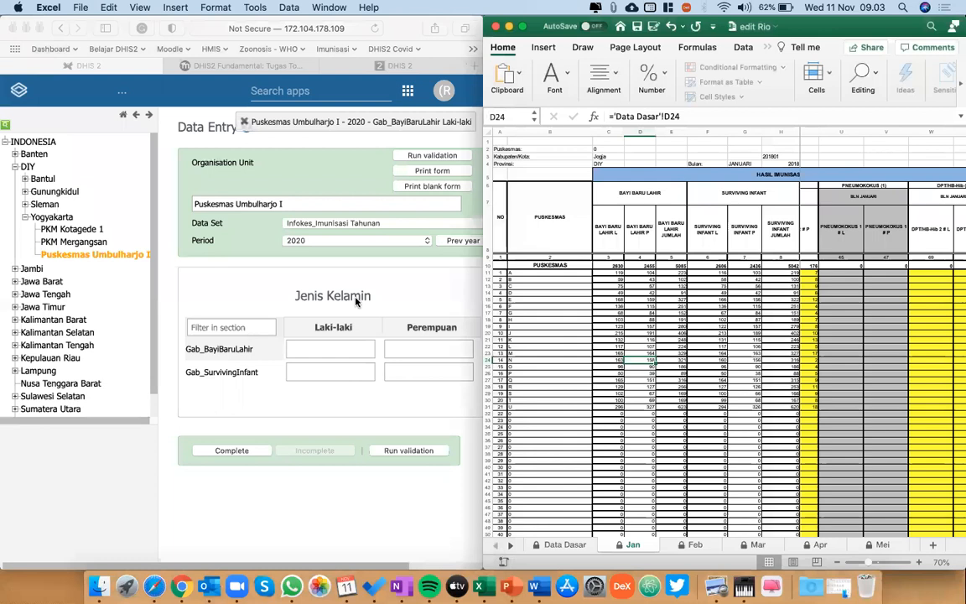
key("ctrl+Down")
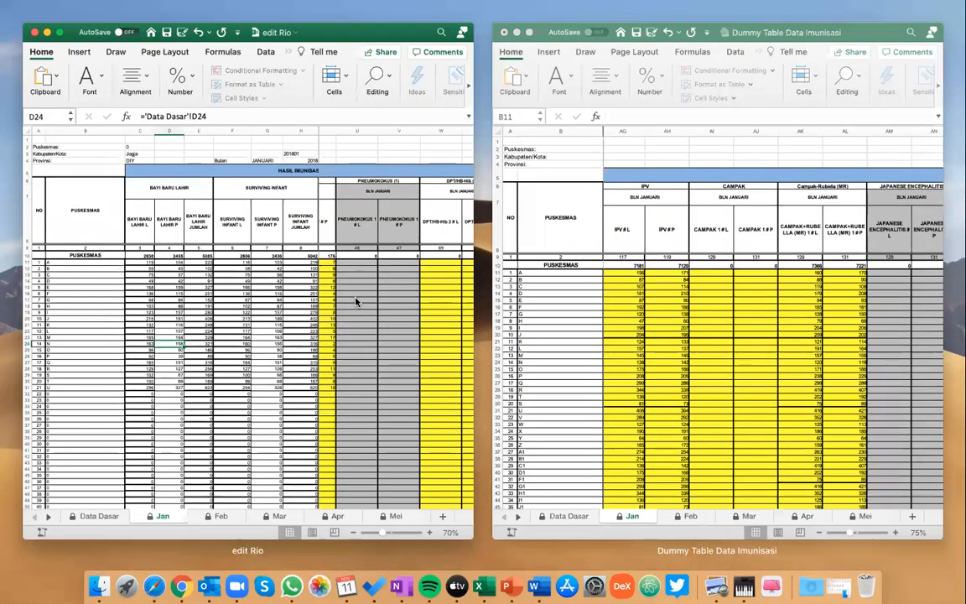
left_click(356, 300)
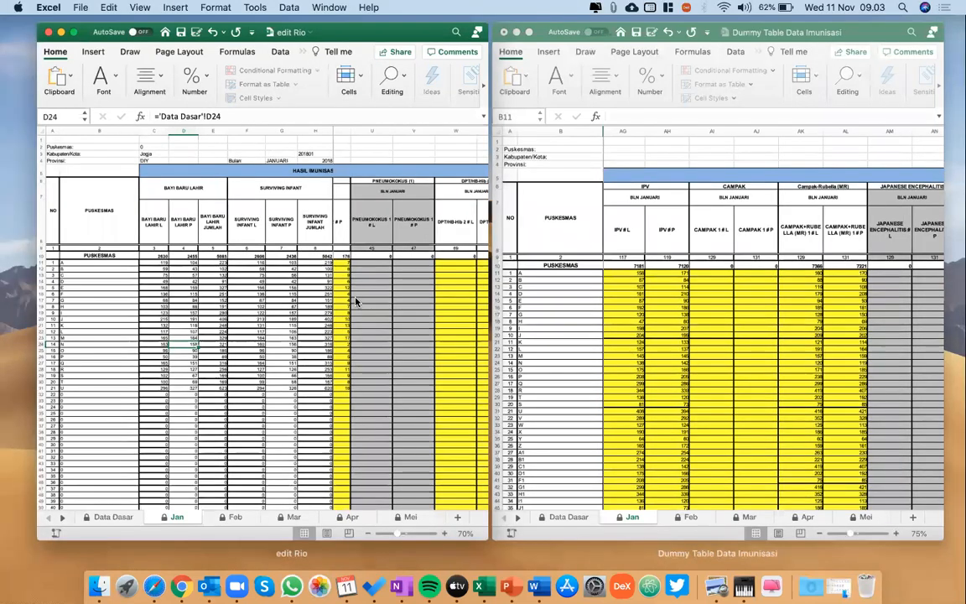
left_click(356, 300)
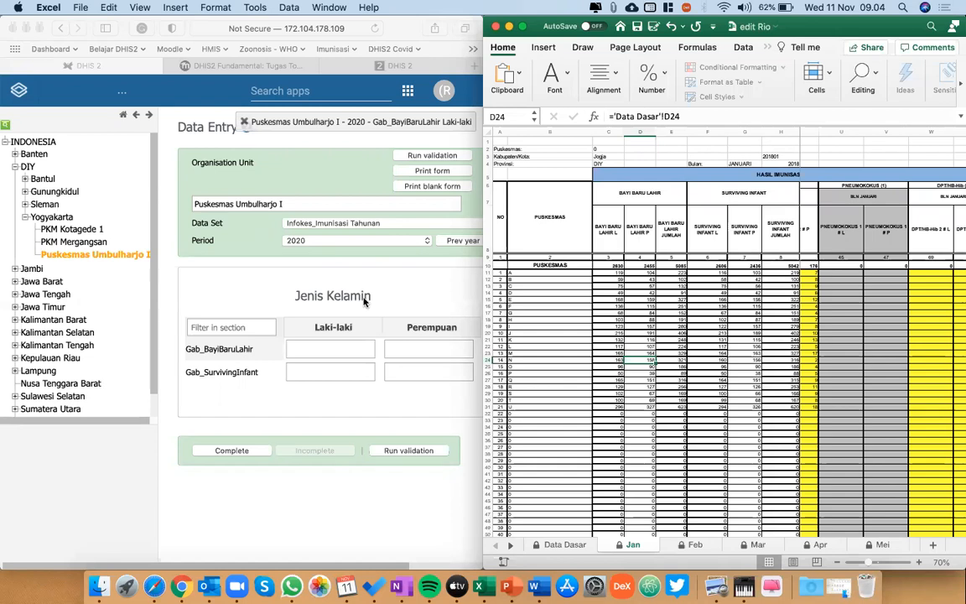
left_click(448, 295)
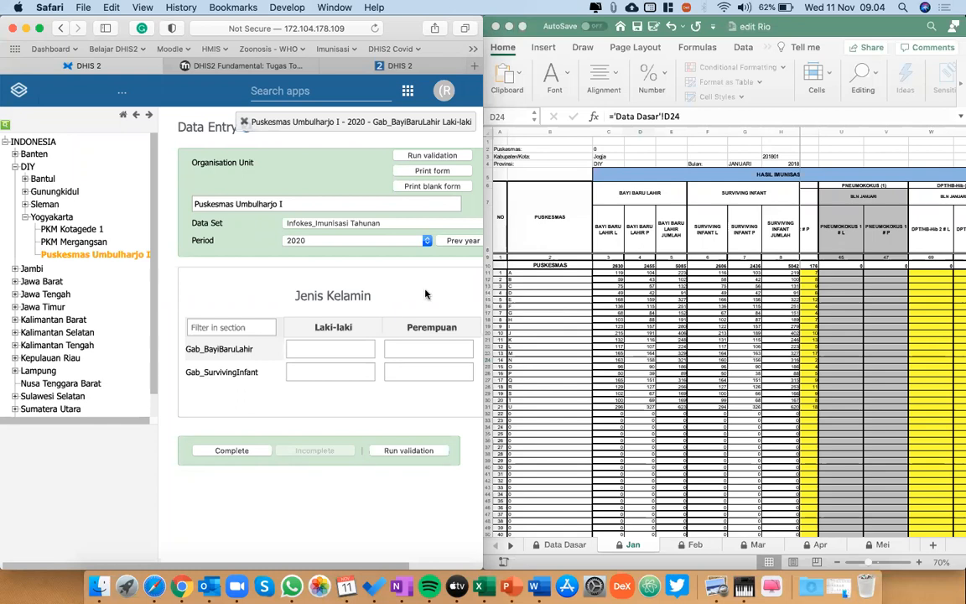
Select the Yogyakarta organisation unit and highlight puskesmas A to J in the workbook's Jan sheet.
left_click(56, 217)
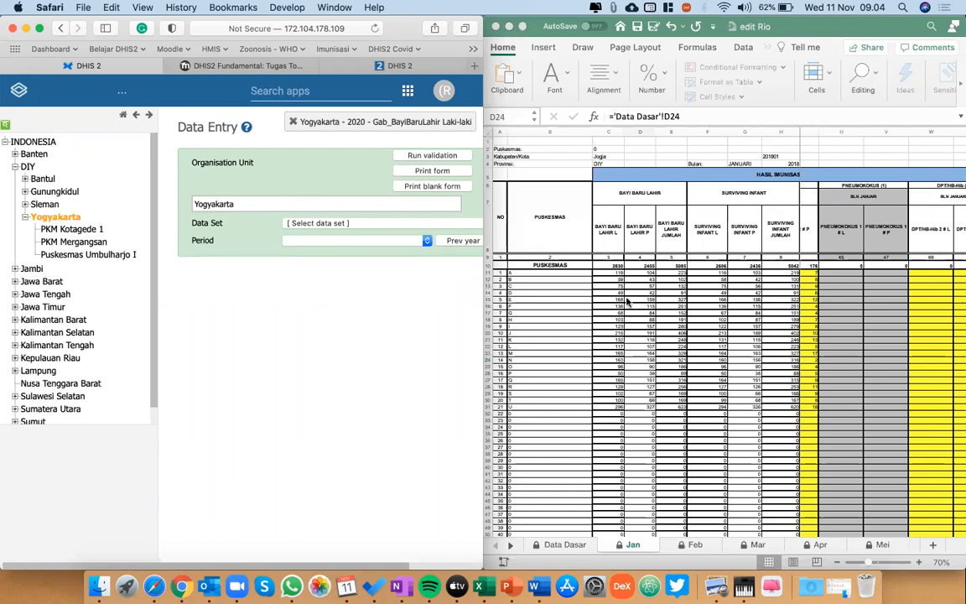
left_click(564, 272)
left_click(558, 267)
left_click_drag(558, 272, 558, 335)
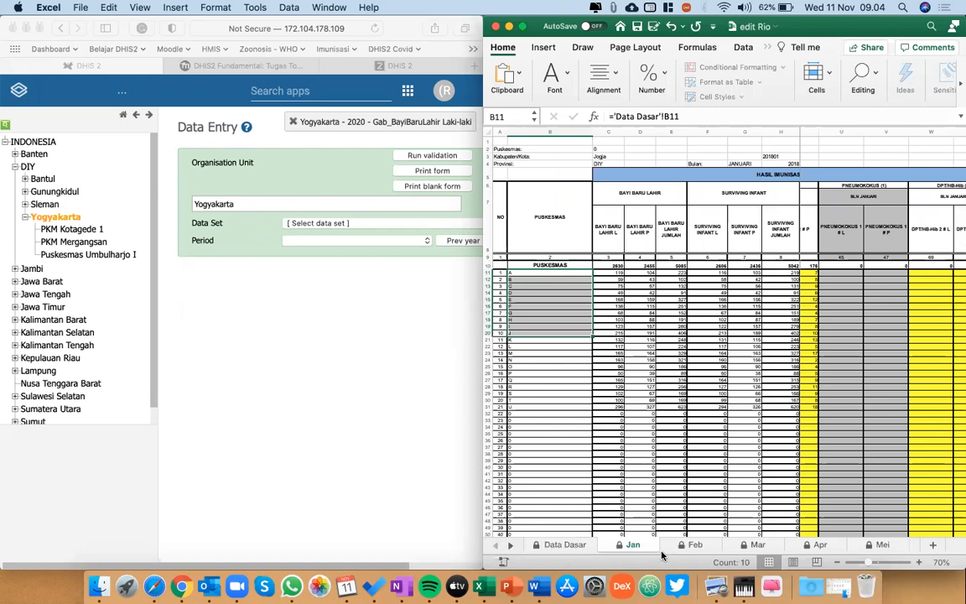
Look through the Feb and Mar sheets, and highlight puskesmas A to J in the Data Dasar sheet.
left_click(684, 546)
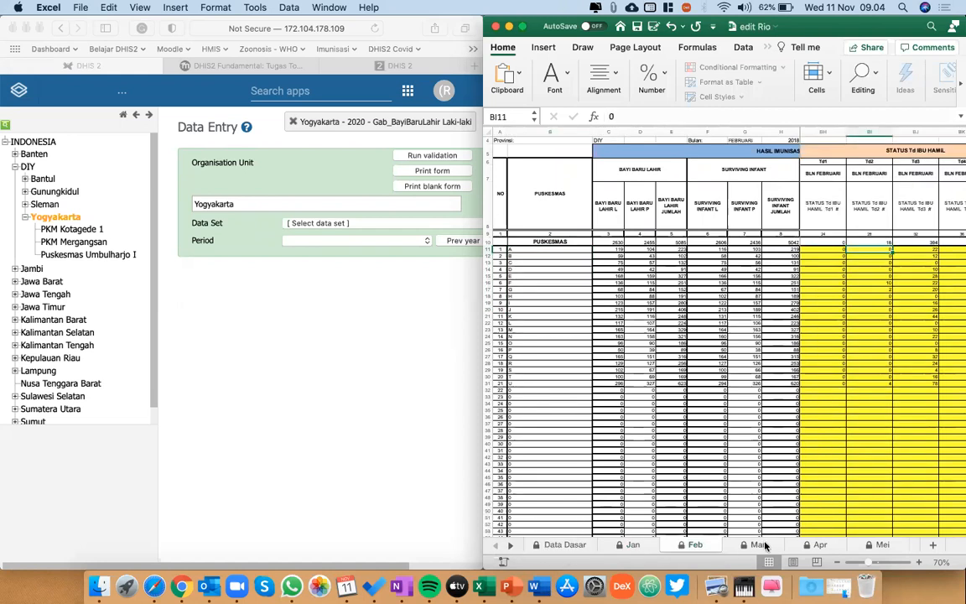
left_click(754, 545)
left_click(554, 546)
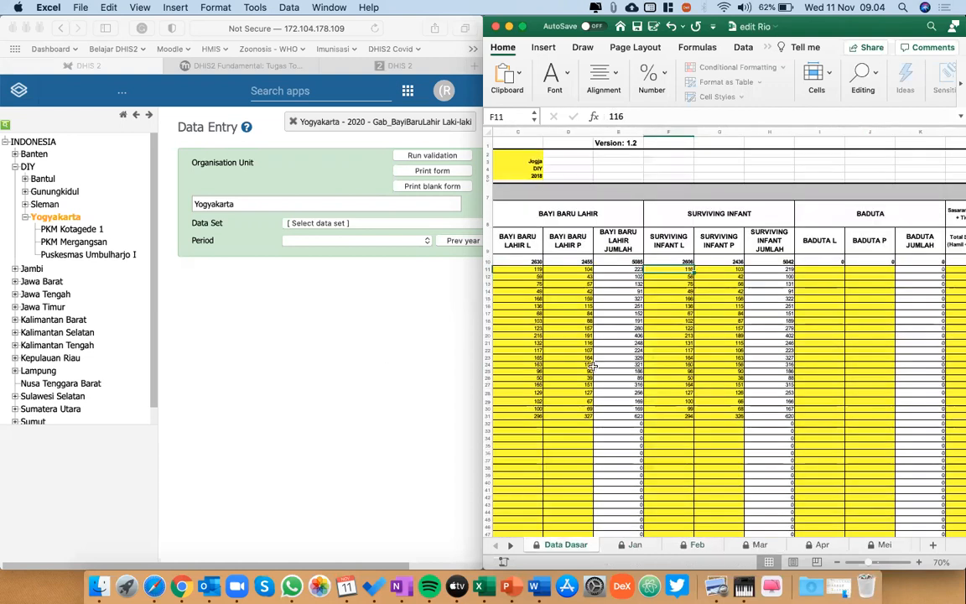
scroll(592, 365, "left", 5)
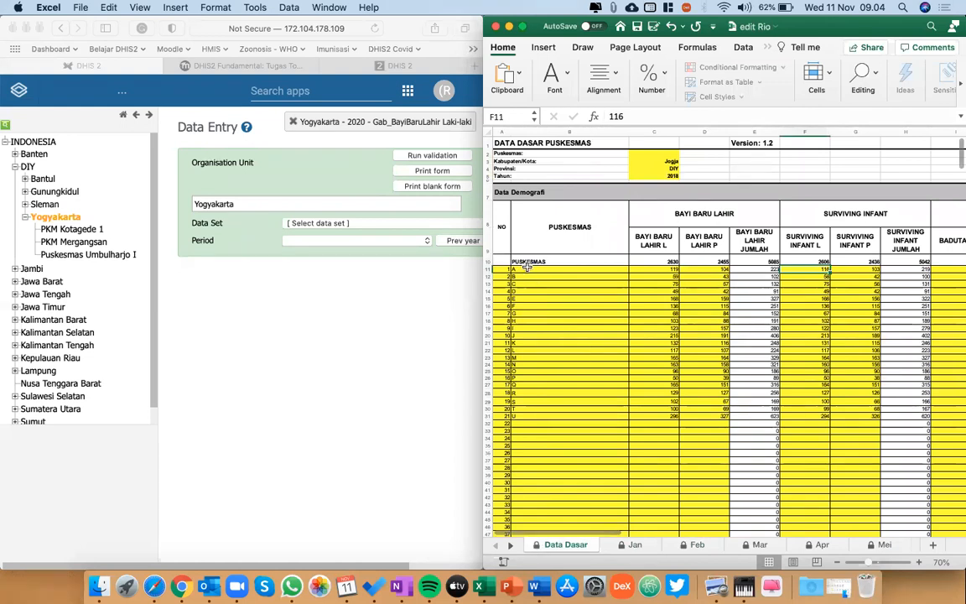
left_click_drag(527, 266, 527, 283)
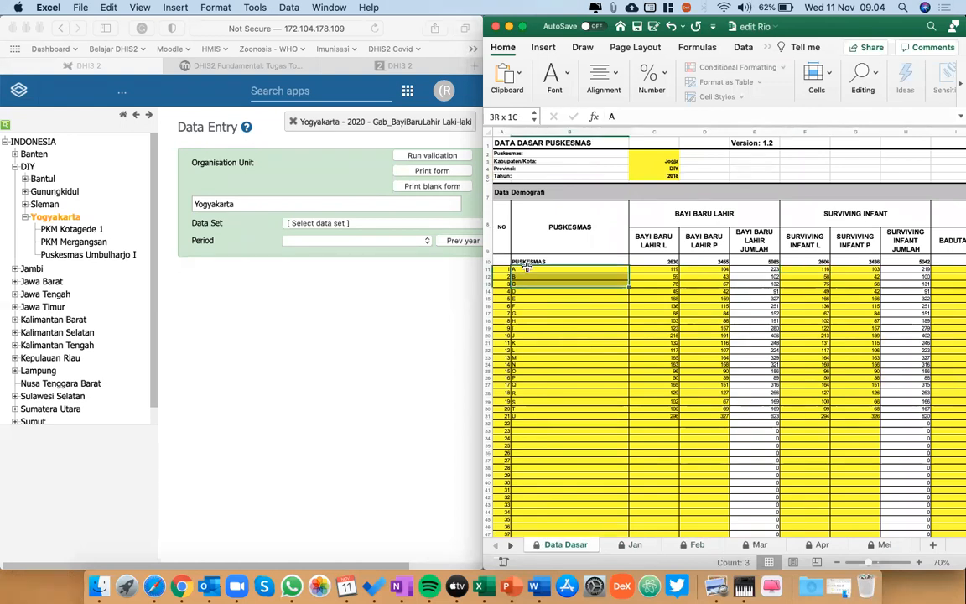
key("shift+Down")
key("shift+Down")
key("shift+Down")
key("shift+Down")
key("shift+Down")
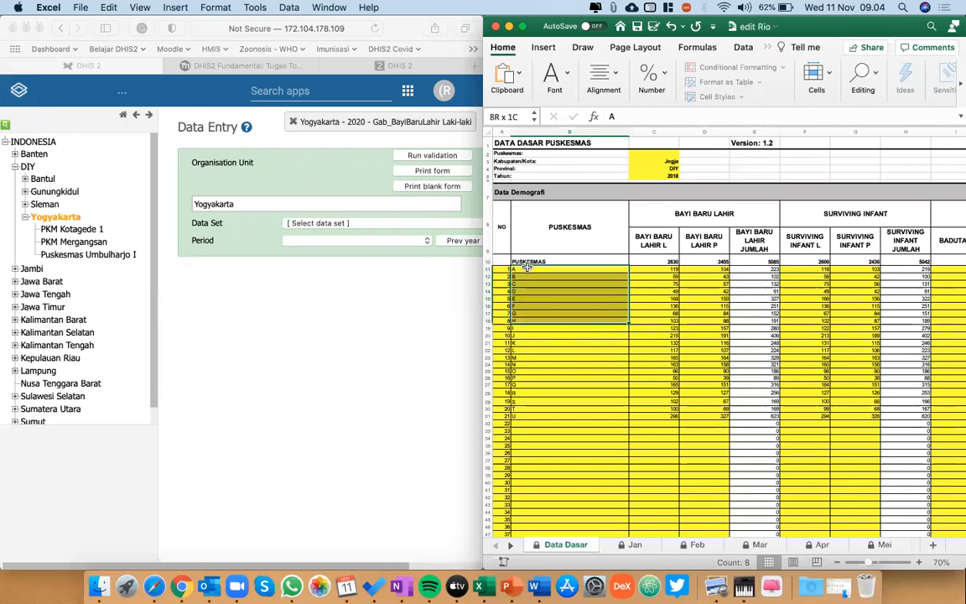
key("shift+Down")
key("shift+Down")
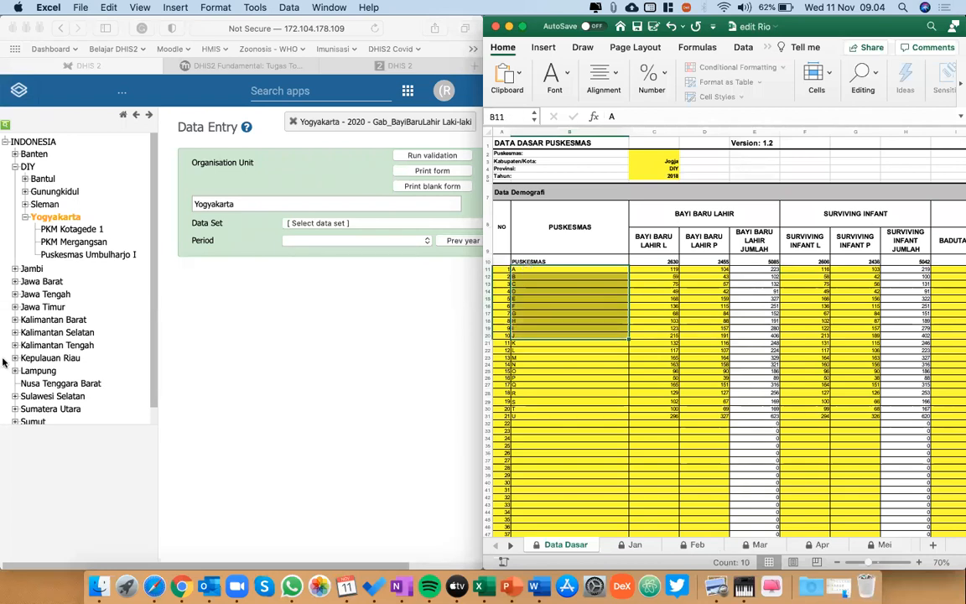
Compare PKM Mergangsan and PKM Kotagede 1 in the organisation unit tree with the puskesmas list starting at A in Data Dasar.
left_click(75, 229)
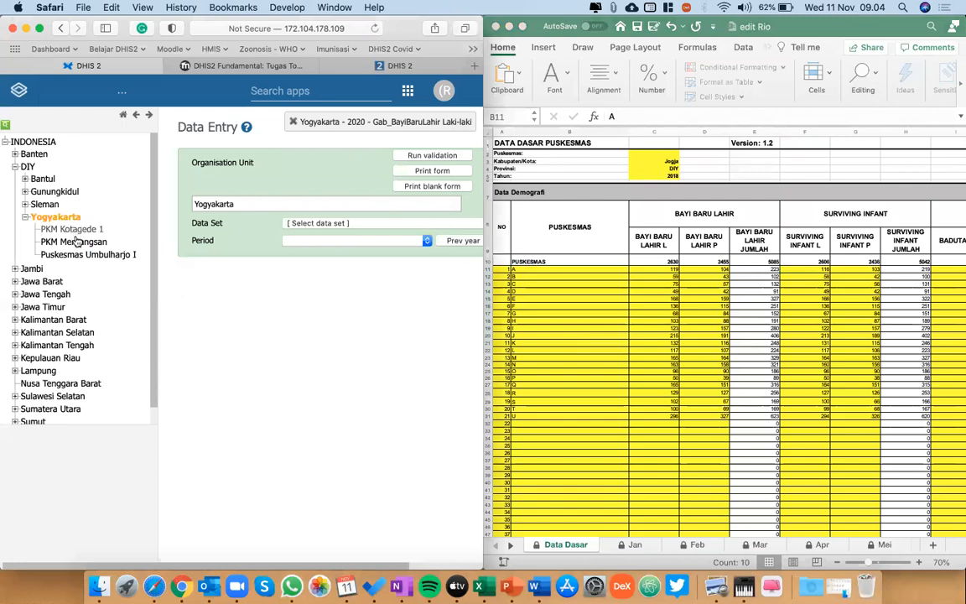
left_click(76, 241)
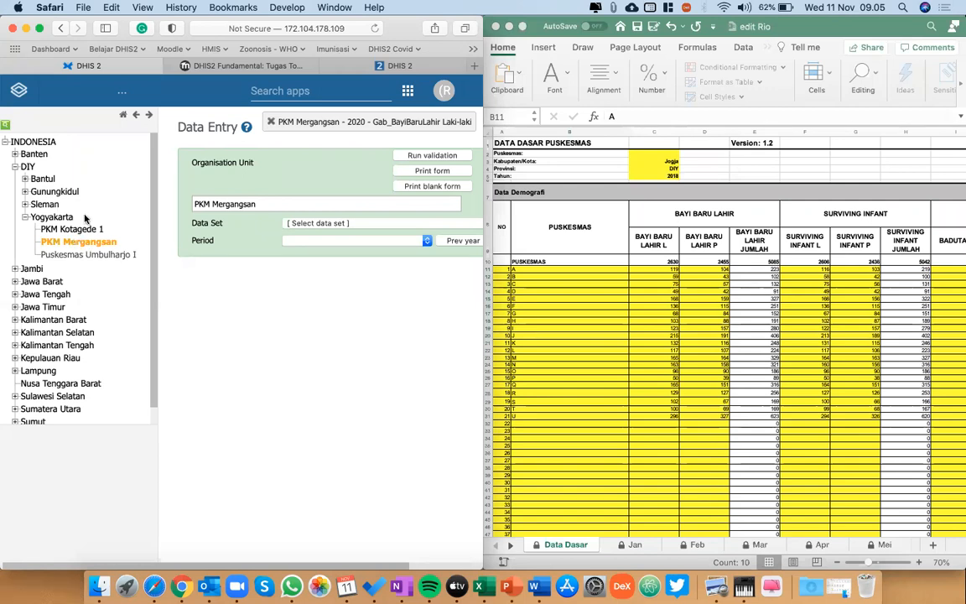
left_click(87, 229)
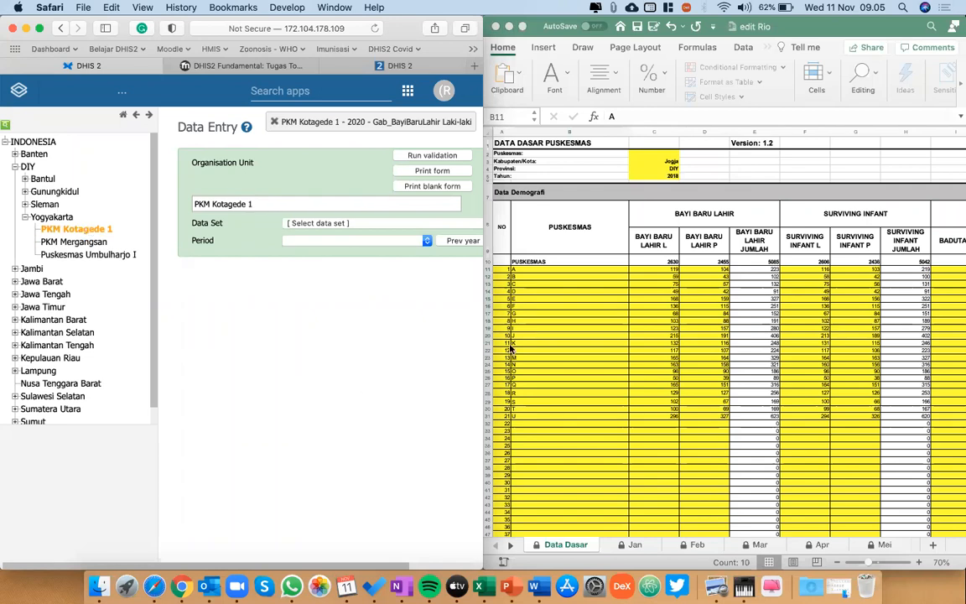
left_click(539, 319)
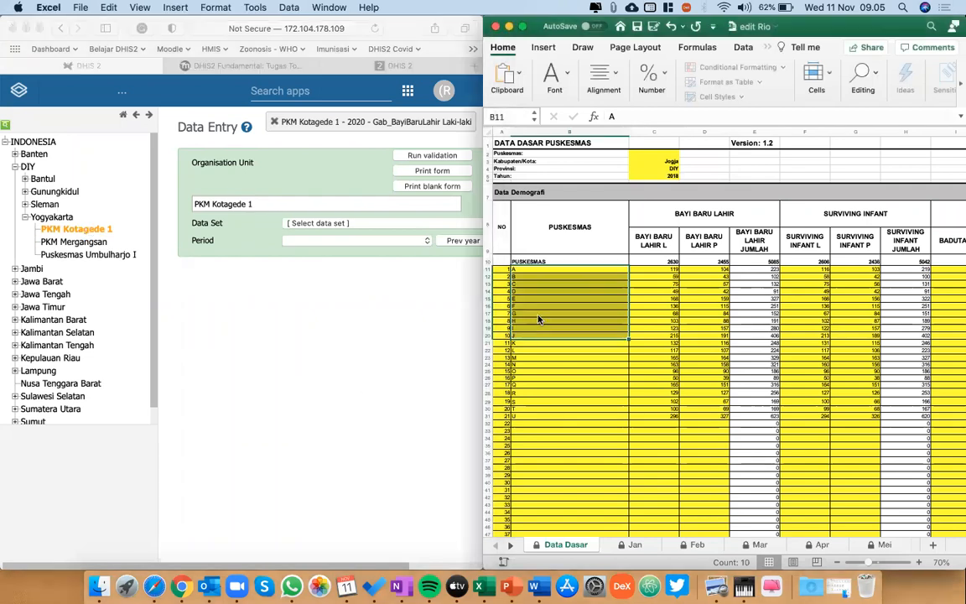
left_click(538, 270)
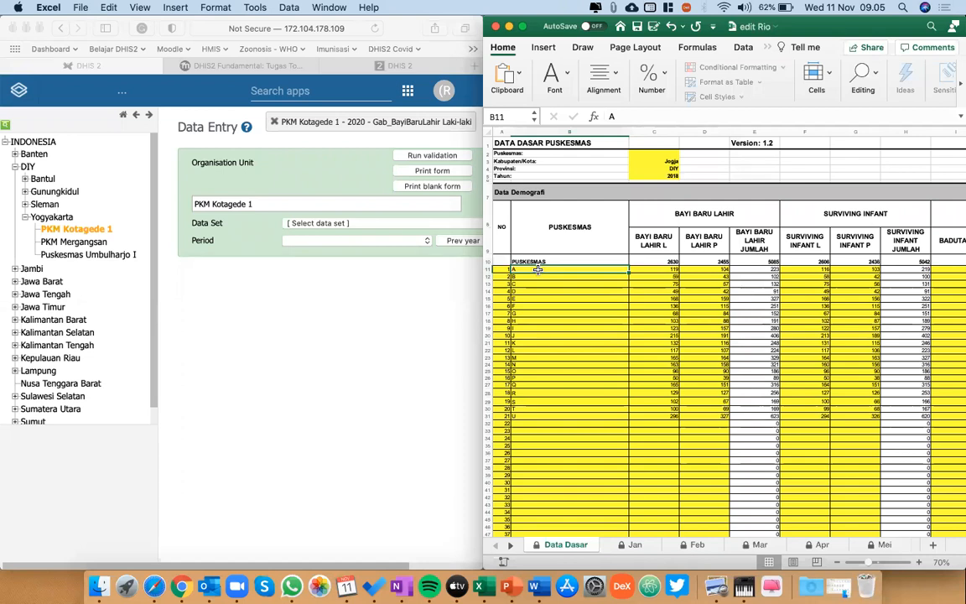
View the monthly Jan and Feb sheets of the workbook and return to the Jan sheet.
left_click(634, 545)
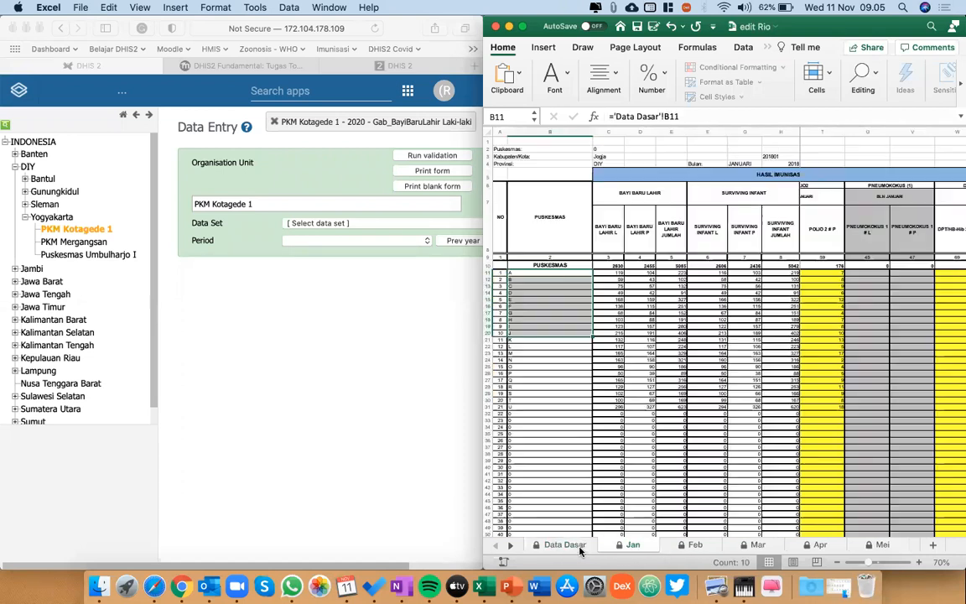
left_click(696, 545)
left_click(729, 549)
left_click(621, 546)
Select PKM Mergangsan and trace the puskesmas list from A down to J in the Jan sheet.
left_click(96, 243)
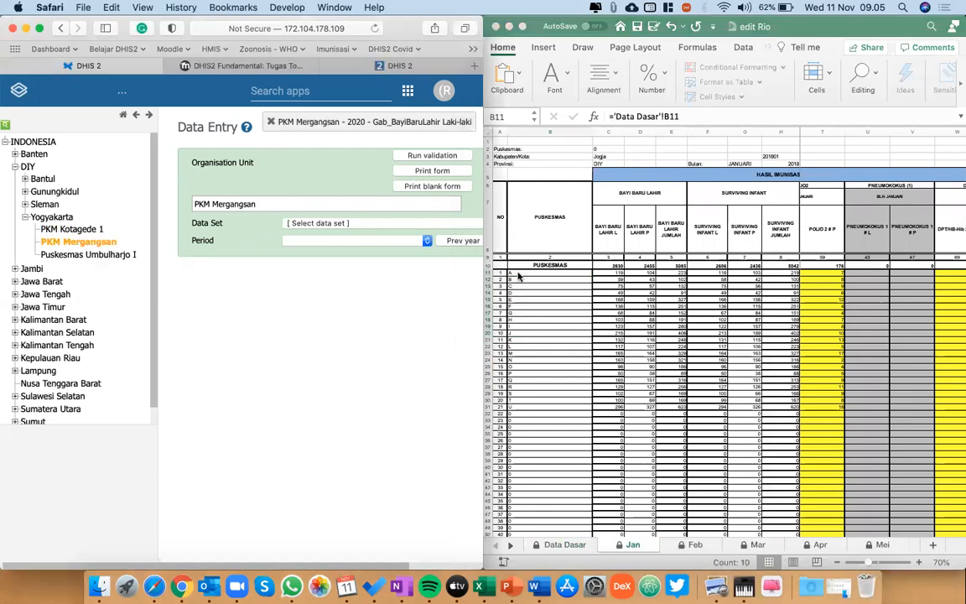
left_click(519, 276)
key("Down")
key("Down")
key("Down")
key("Down")
key("Down")
key("Down")
key("Down")
key("Down")
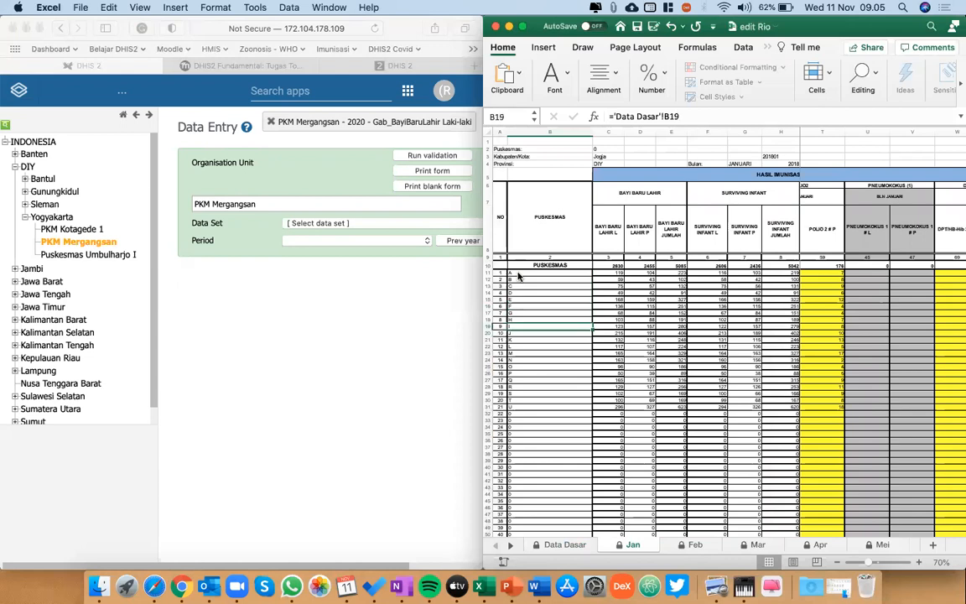
key("Down")
key("shift+Right")
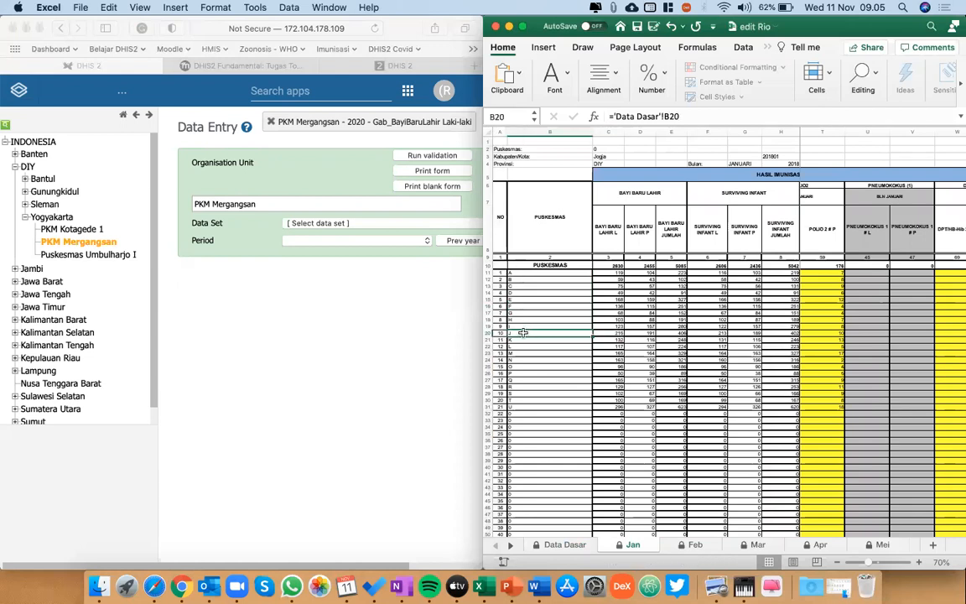
key("Right")
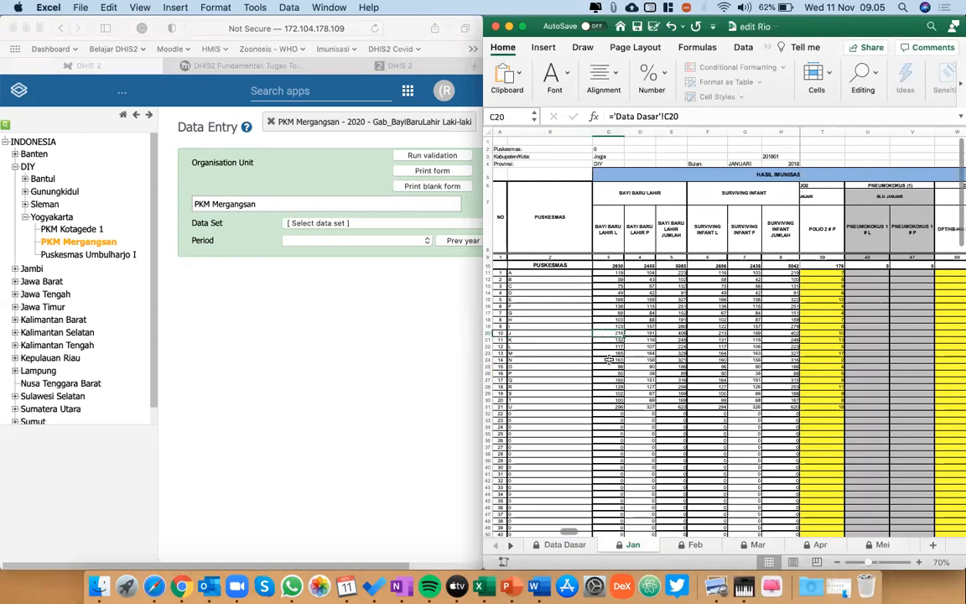
key("Left")
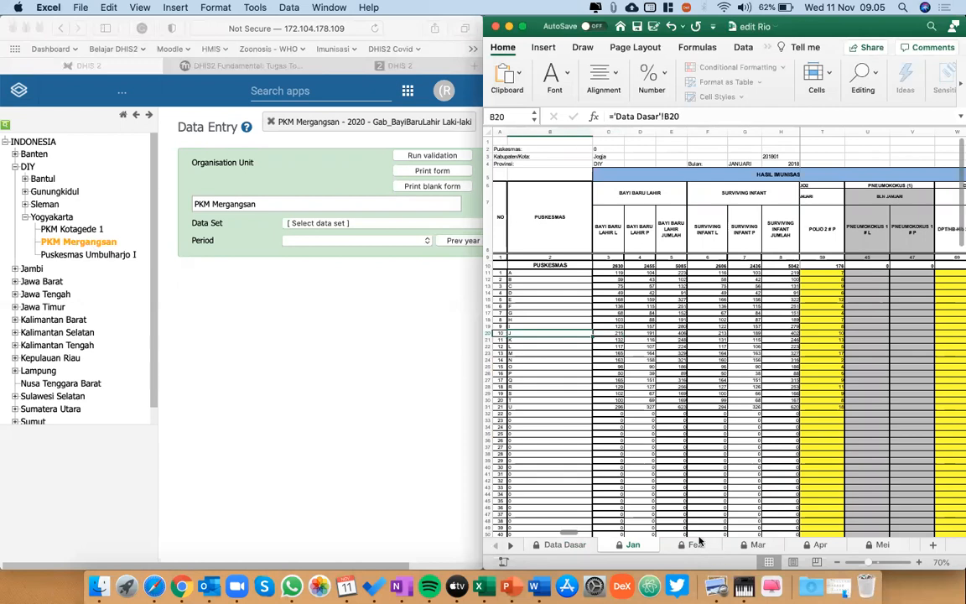
Locate puskesmas J in the Feb sheet and return to the Data Entry page.
left_click(695, 546)
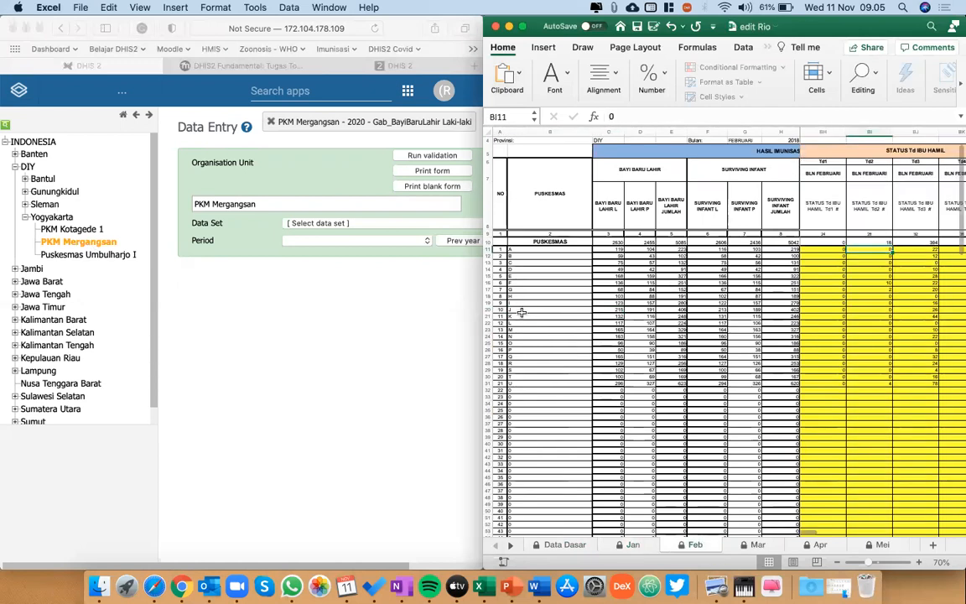
left_click(523, 310)
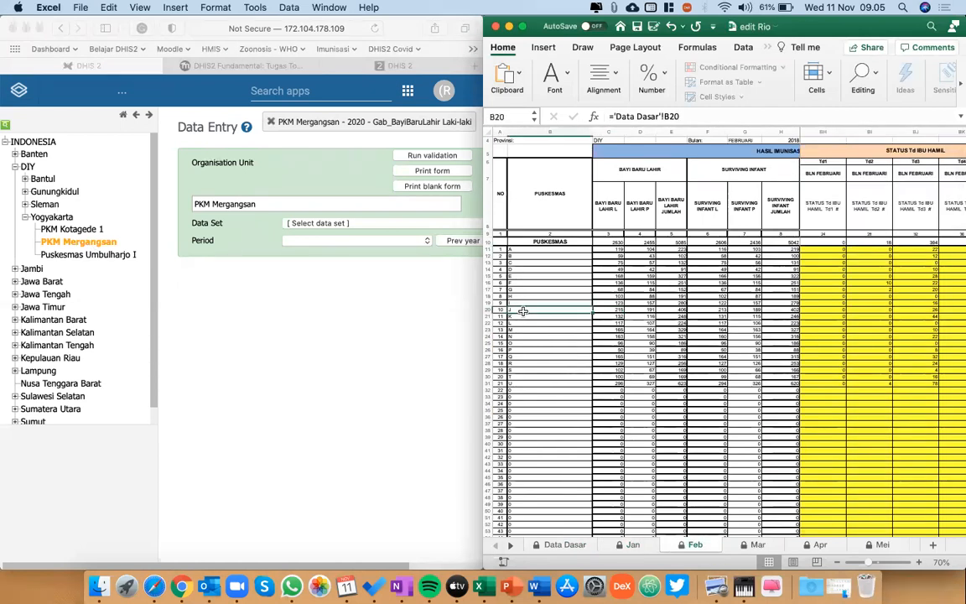
left_click(301, 329)
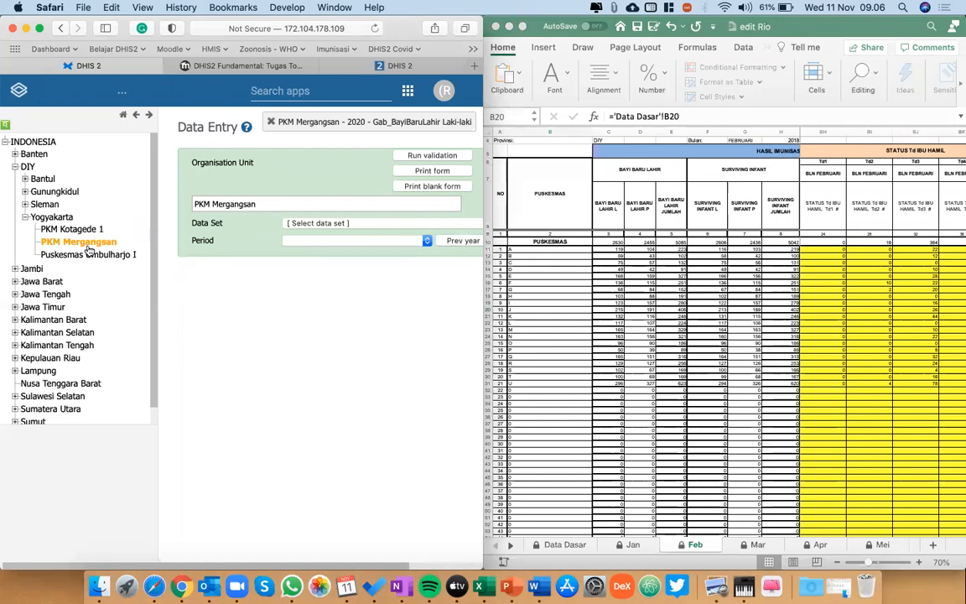
View the Data Dasar sheet in the edit Rio workbook, and open the same sheet in the Dummy Table Data Imunisasi workbook.
left_click(555, 549)
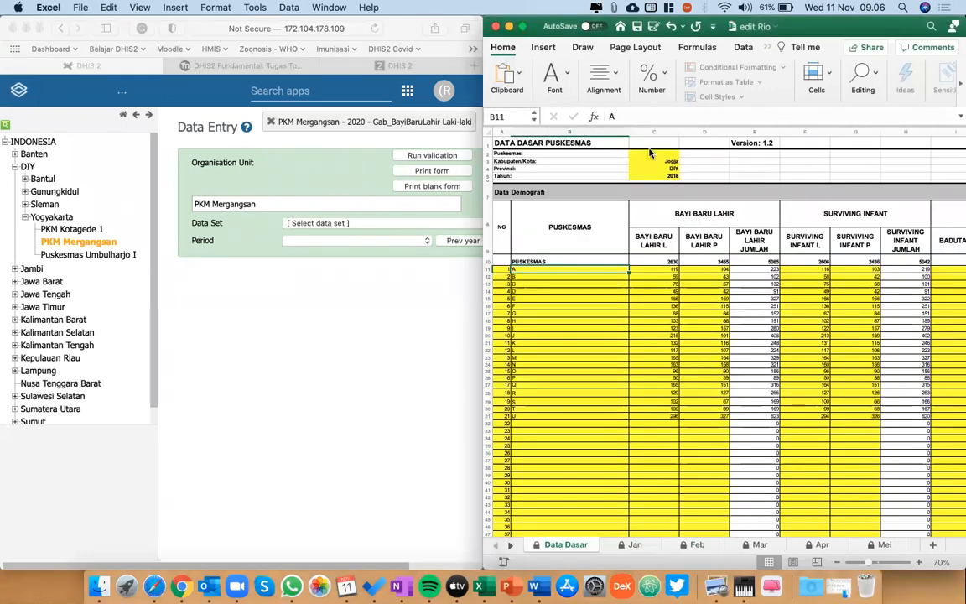
key("ctrl+Down")
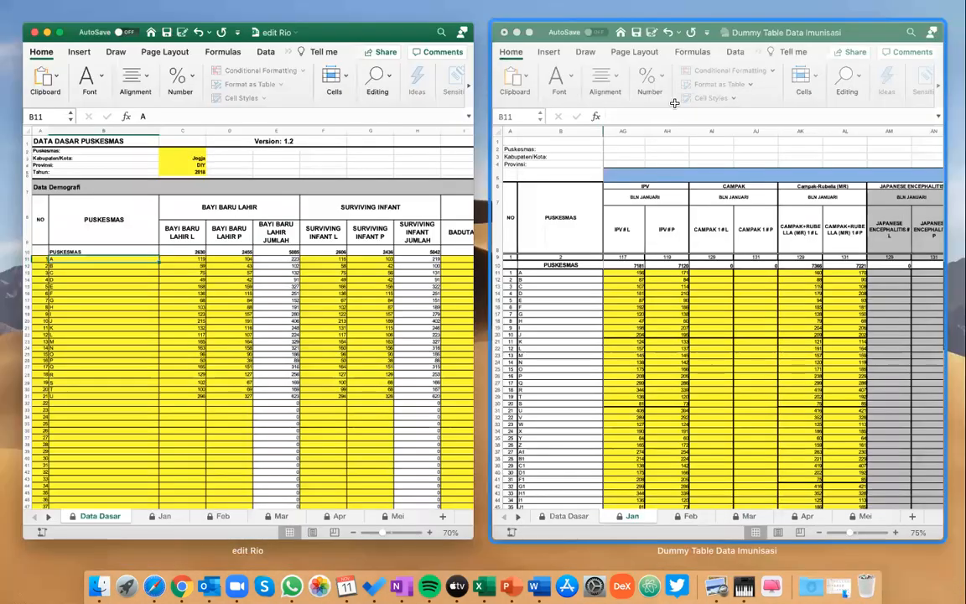
left_click(668, 168)
scroll(667, 171, "left", 12)
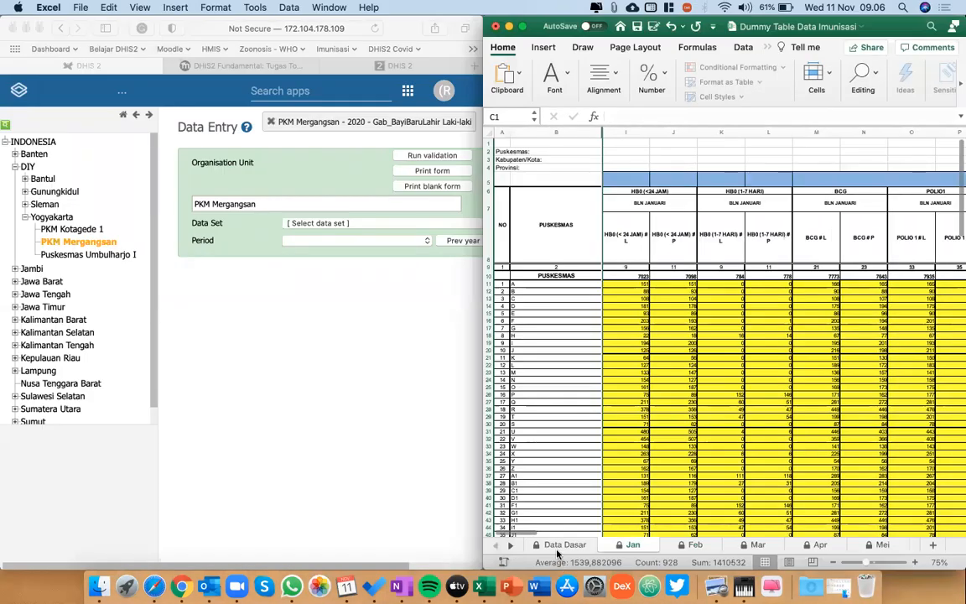
left_click(556, 547)
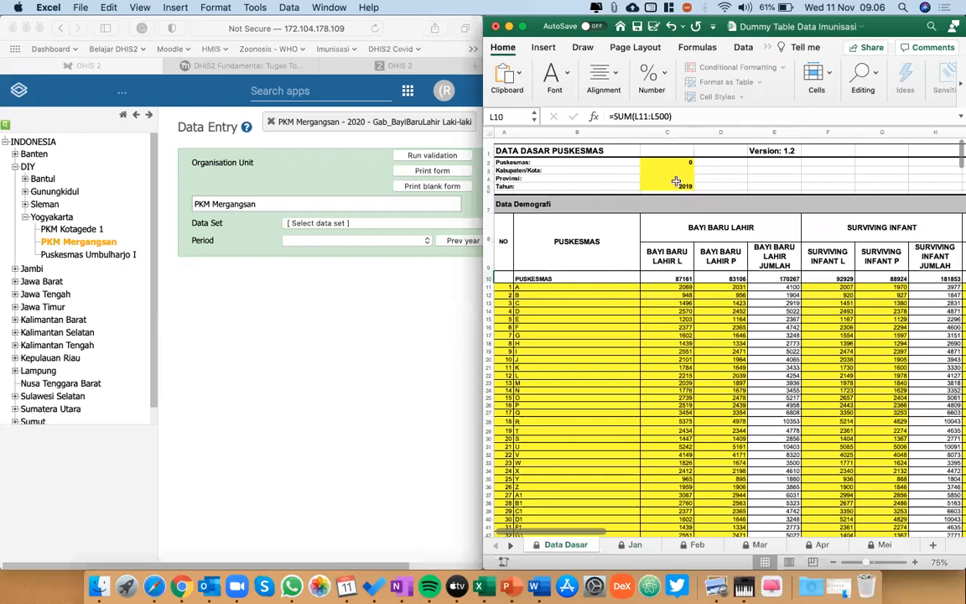
Load the Infokes_Imunisasi Tahunan form of PKM Mergangsan for 2019, and bring up the Jan sheet in the workbook.
left_click(676, 184)
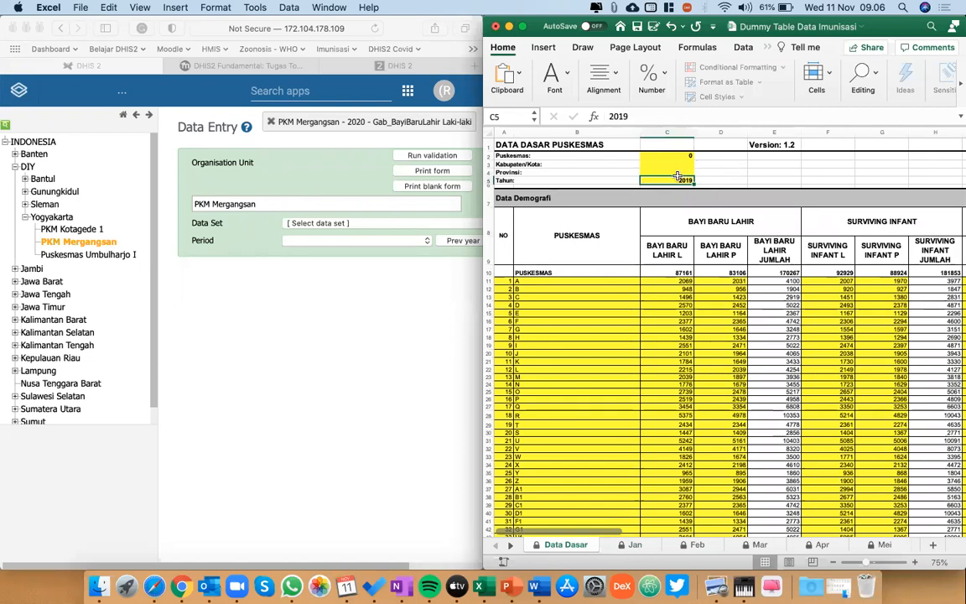
left_click(339, 221)
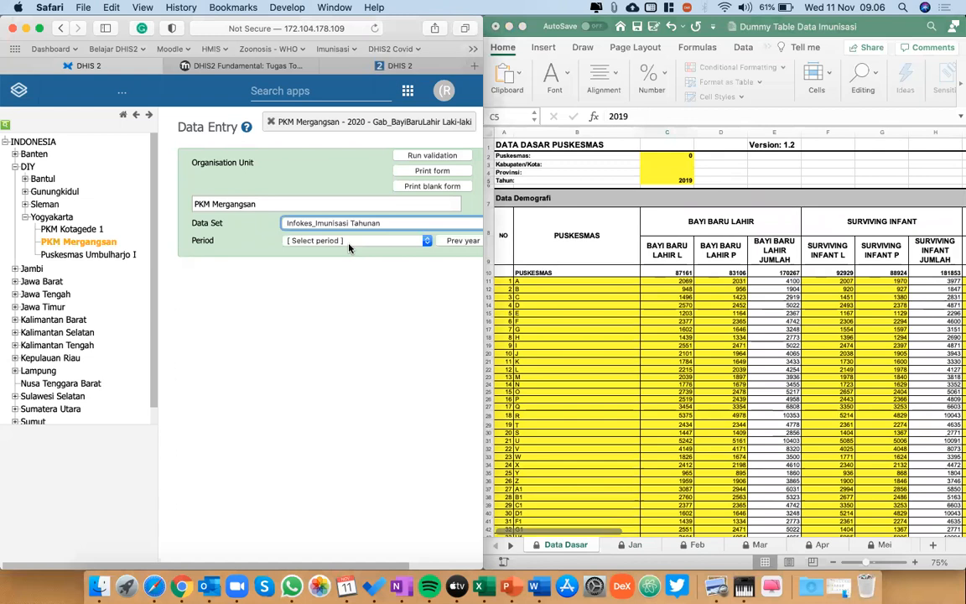
left_click(321, 241)
left_click(324, 266)
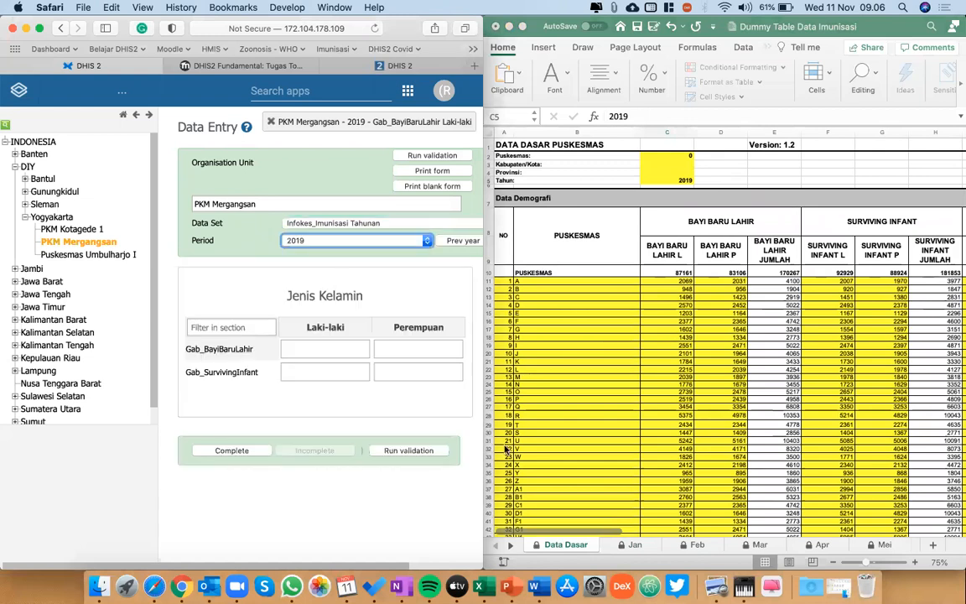
left_click(630, 546)
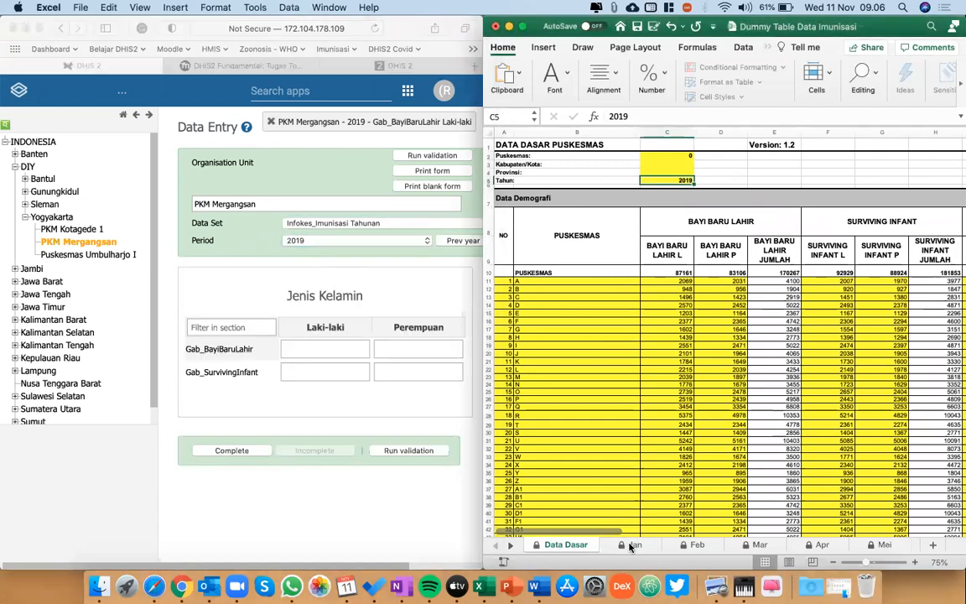
left_click(631, 546)
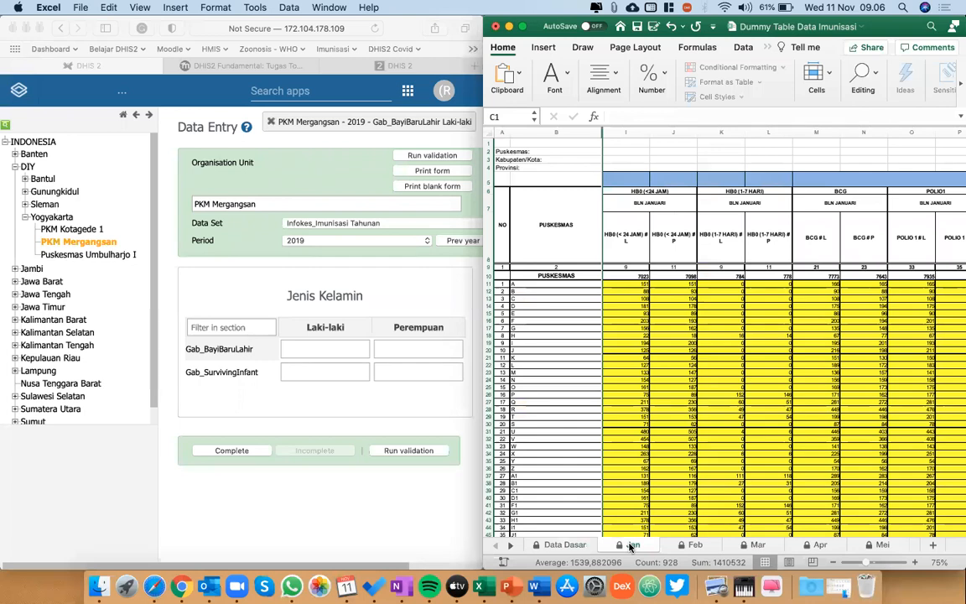
Examine the charts and tables of the Rabies dashboard on the zoonosis DHIS2 site, and return to the immunization Data Entry form.
left_click(401, 66)
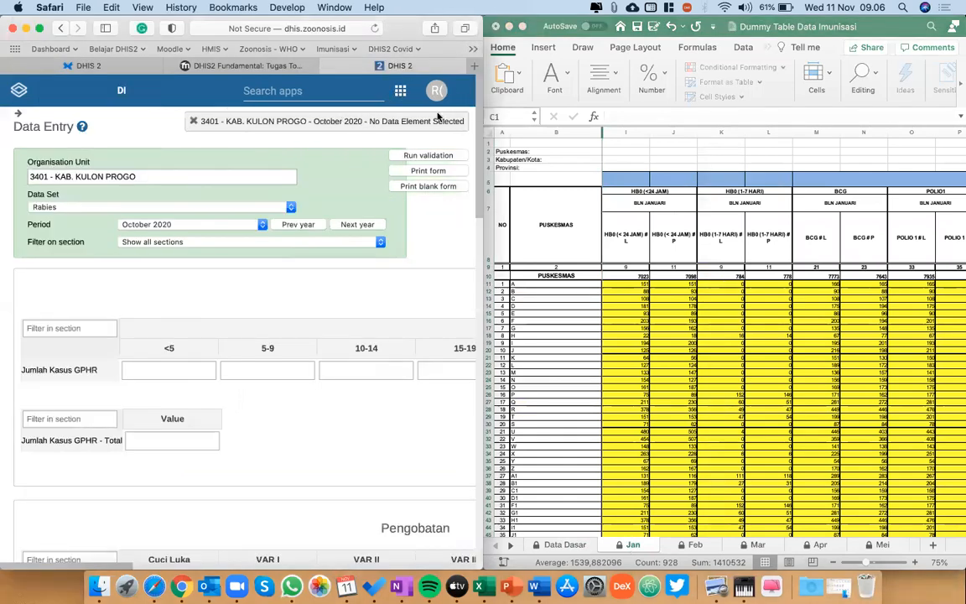
left_click(437, 91)
left_click(19, 89)
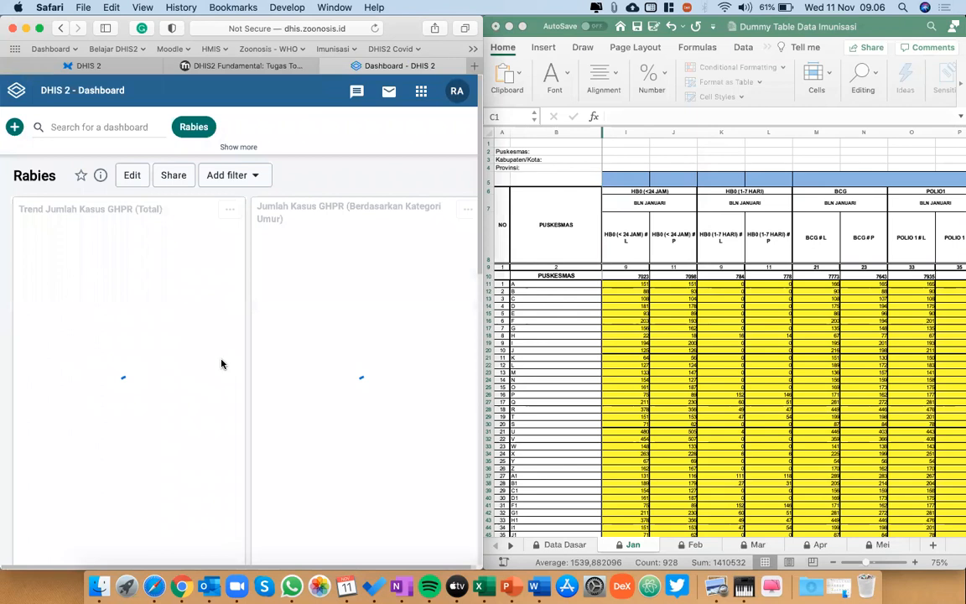
scroll(221, 364, "down", 2)
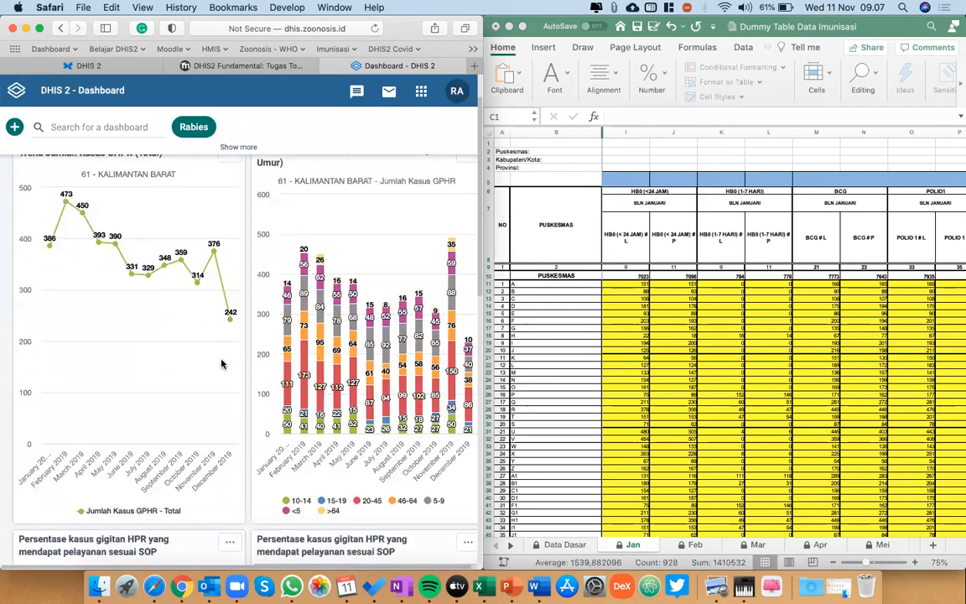
scroll(222, 364, "up", 2)
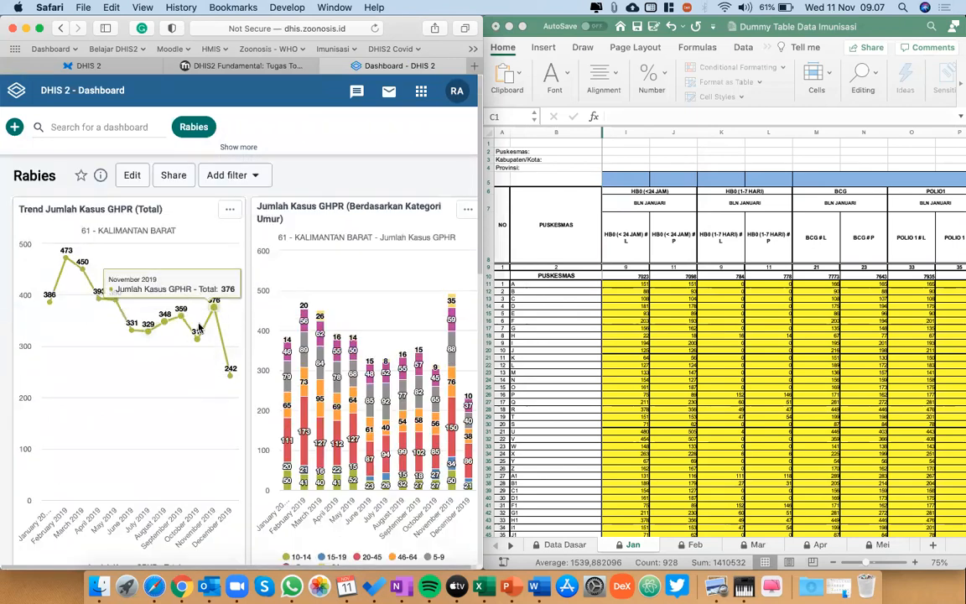
scroll(319, 395, "down", 15)
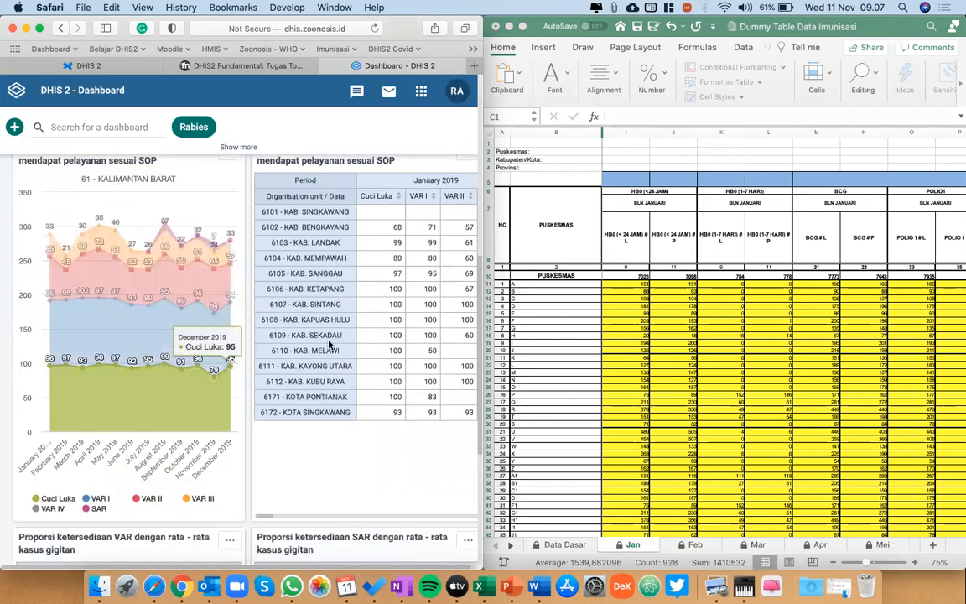
scroll(330, 344, "down", 2)
scroll(329, 343, "up", 3)
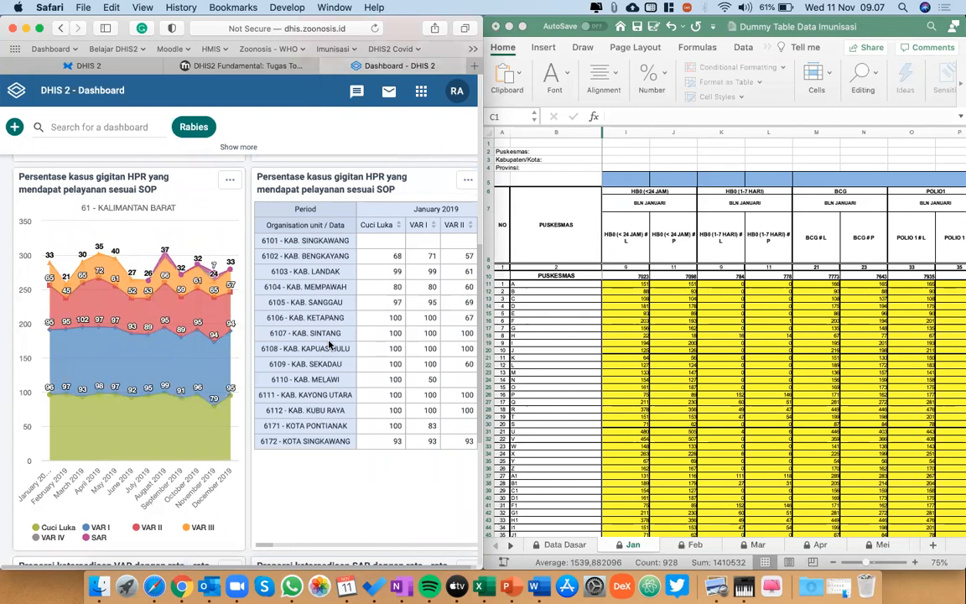
scroll(330, 344, "down", 8)
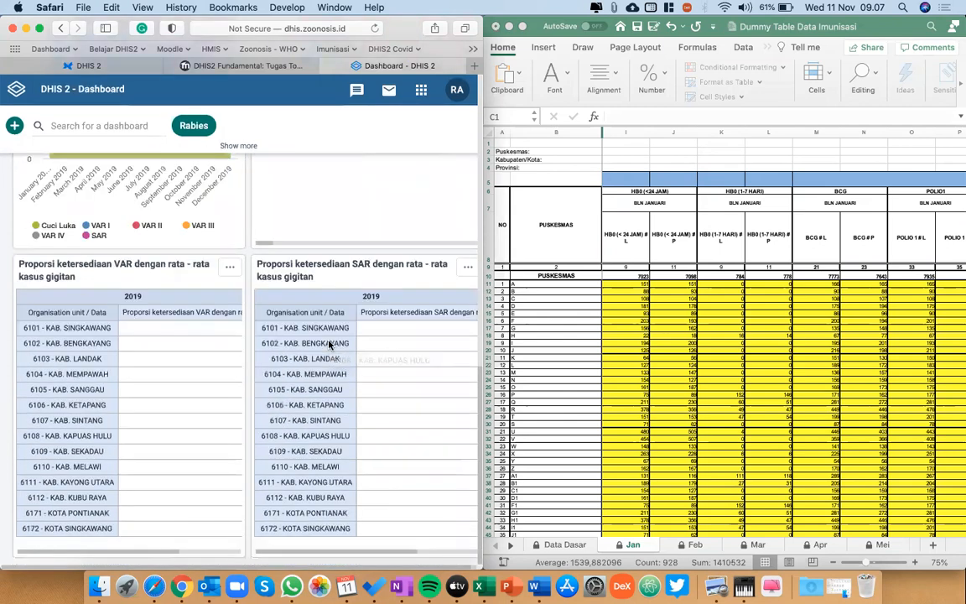
scroll(233, 304, "up", 20)
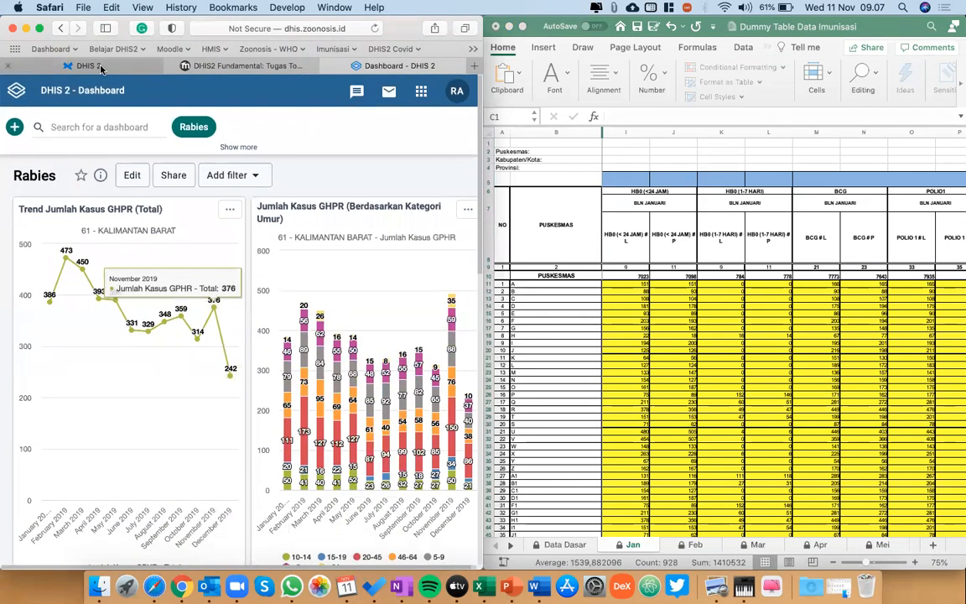
left_click(99, 66)
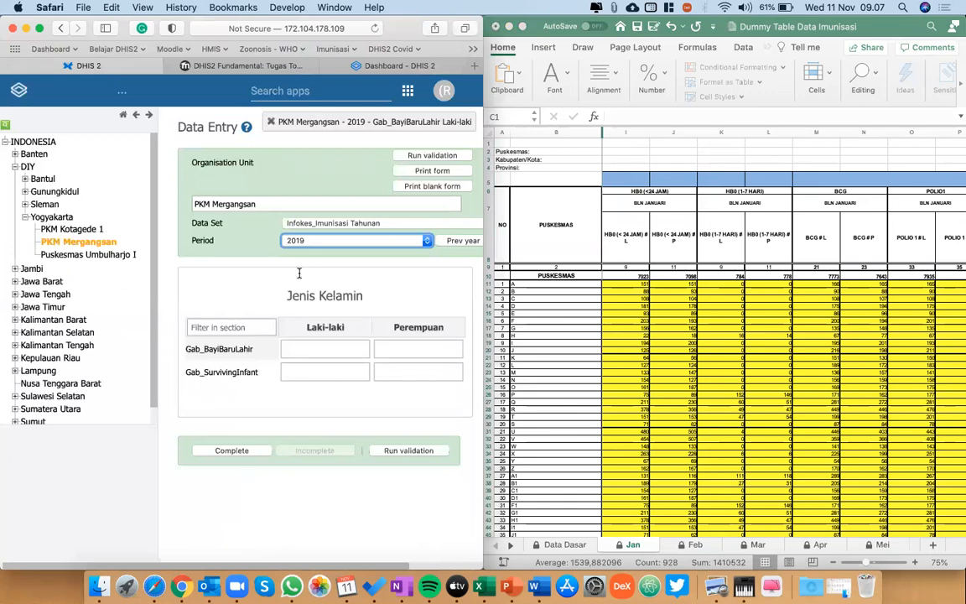
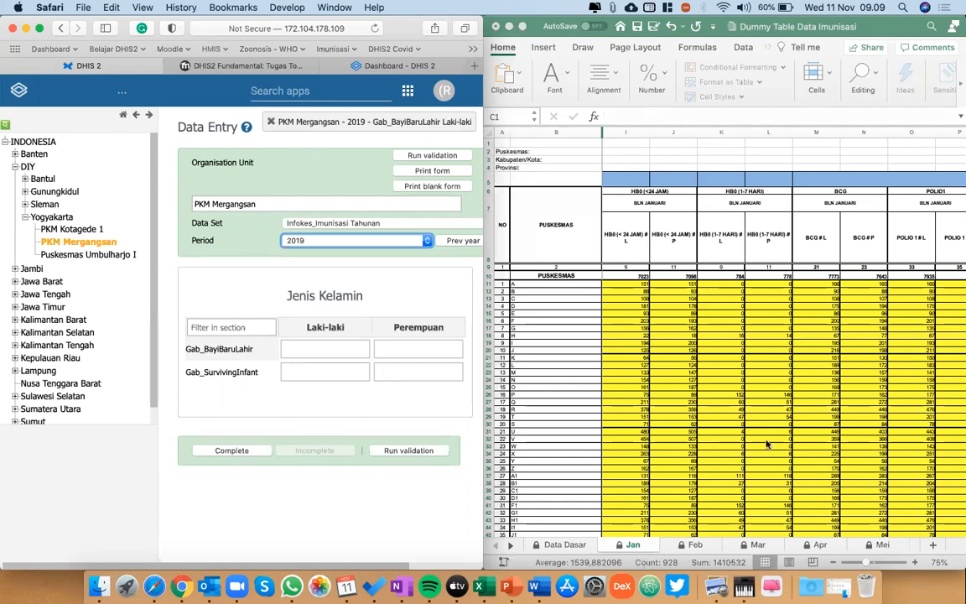
Review the puskesmas list in the Jan sheet down to M1, and return to puskesmas A.
scroll(680, 478, "down", 3)
scroll(680, 478, "down", 5)
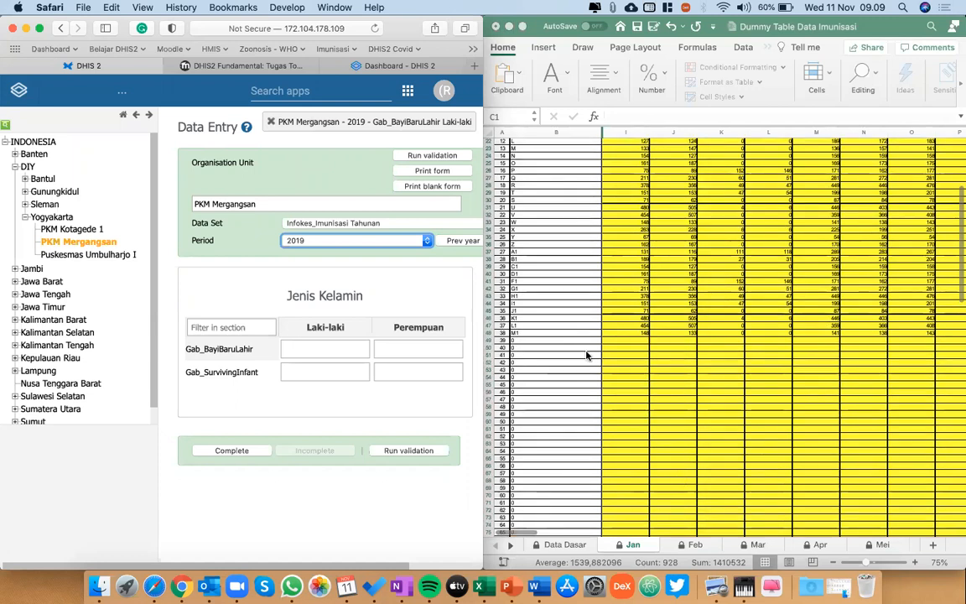
left_click(506, 334)
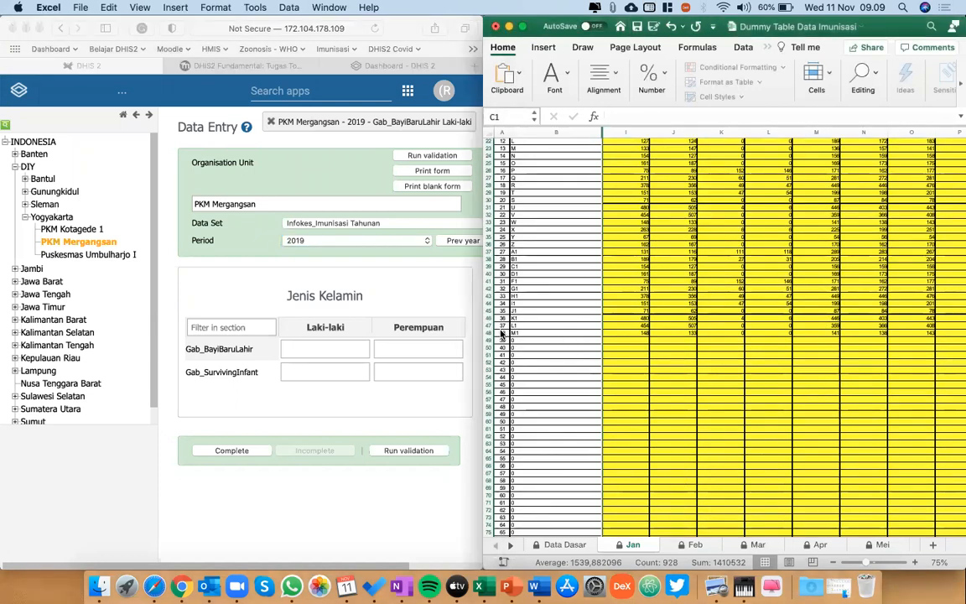
scroll(504, 331, "up", 1)
scroll(506, 331, "up", 5)
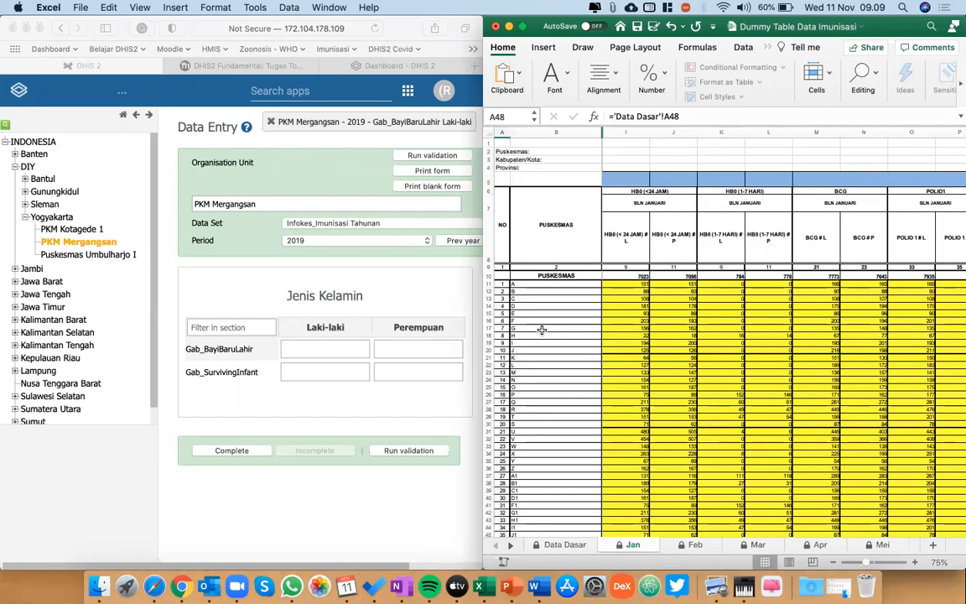
left_click(527, 283)
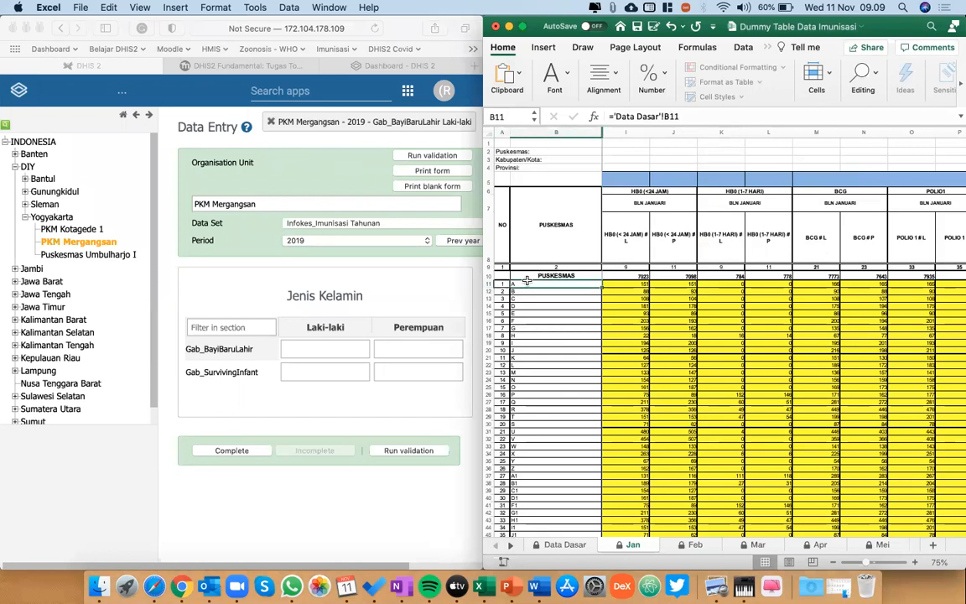
Follow the puskesmas A cell's reference to the Data Dasar sheet and dismiss the protected-sheet alert.
left_click(63, 224)
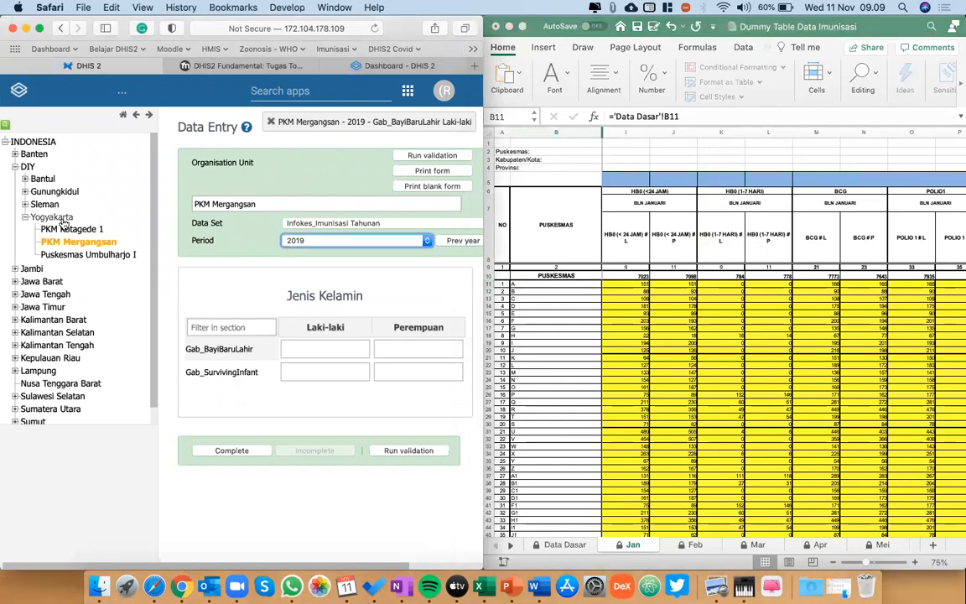
left_click(531, 288)
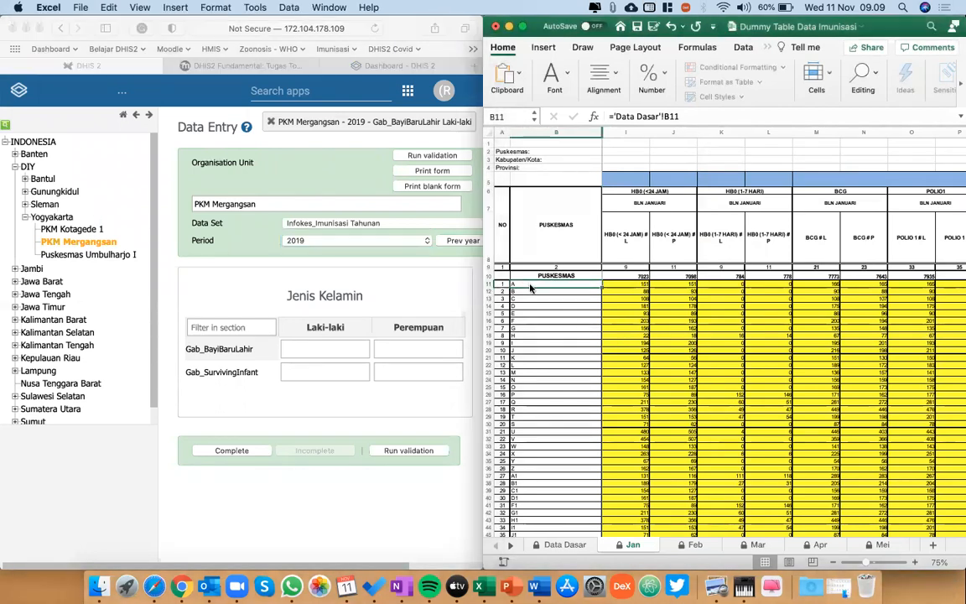
double_click(531, 288)
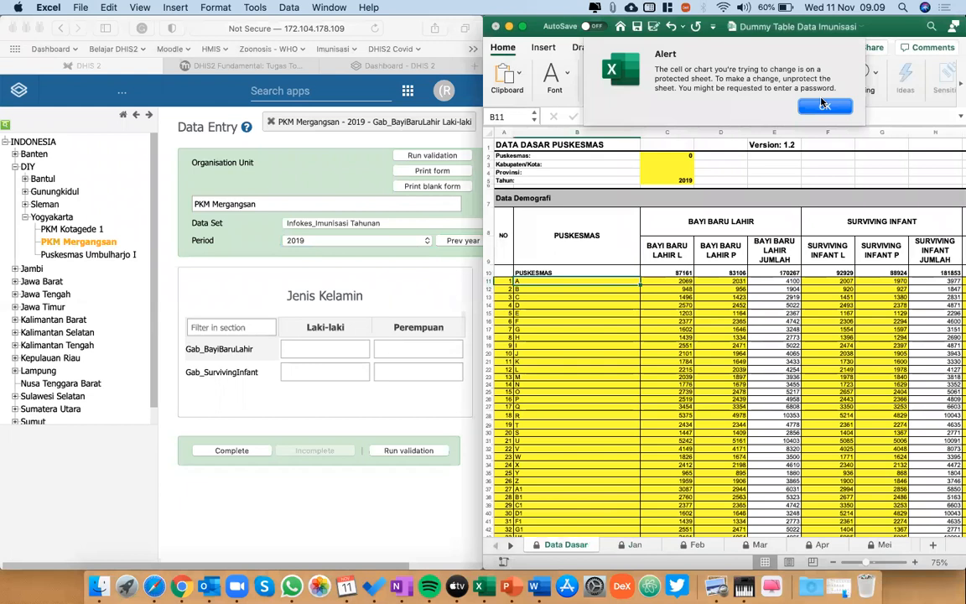
left_click(825, 106)
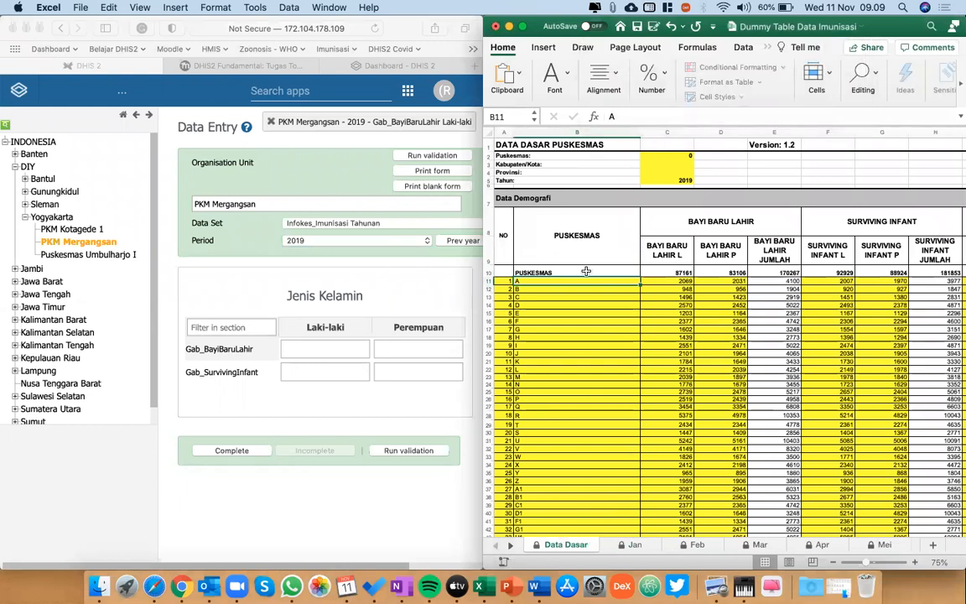
View the open workbook windows, return to Dummy Table Data Imunisasi, and highlight puskesmas A to J in Data Dasar.
key("ctrl+Down")
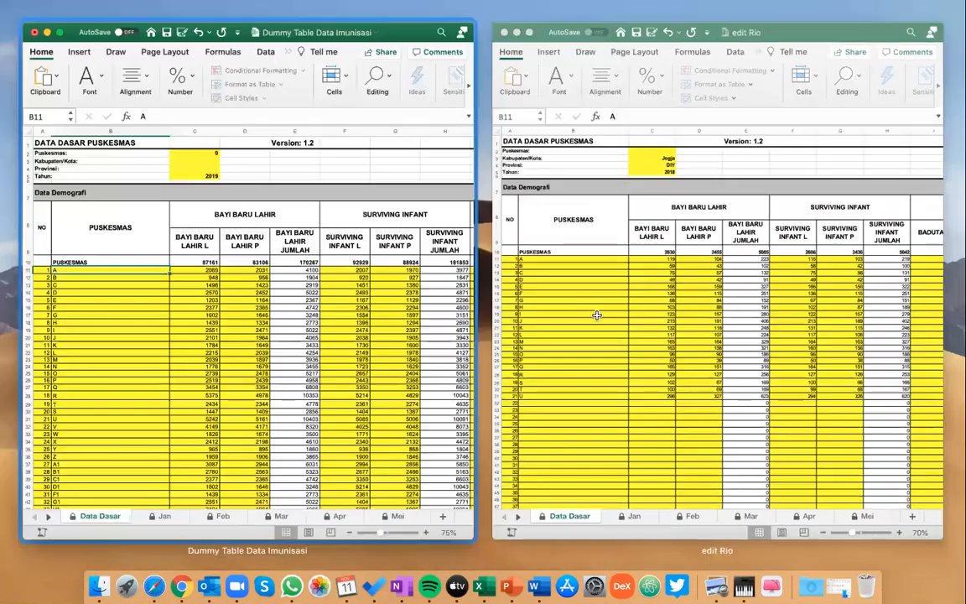
key("ctrl+Down")
left_click_drag(578, 281, 591, 353)
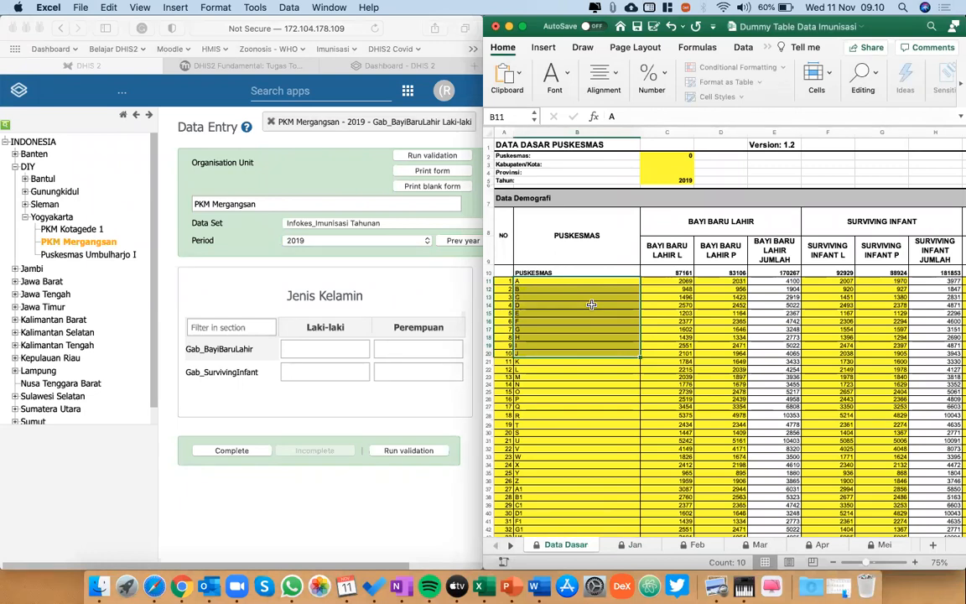
Highlight the puskesmas names from A to Y in the Data Dasar sheet.
left_click(589, 279)
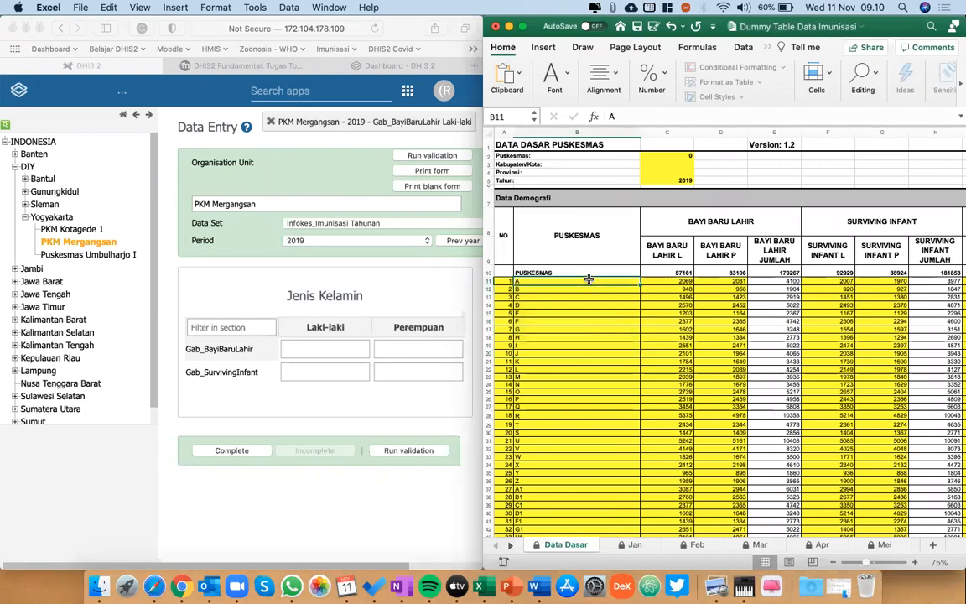
key("shift+Down")
key("shift+Down")
key("shift+Down")
key("shift+Down")
key("shift+Down")
key("shift+Down")
key("shift+Down")
key("shift+Down")
key("shift+Down")
key("shift+Down")
key("shift+Down")
key("shift+Down")
key("shift+Down")
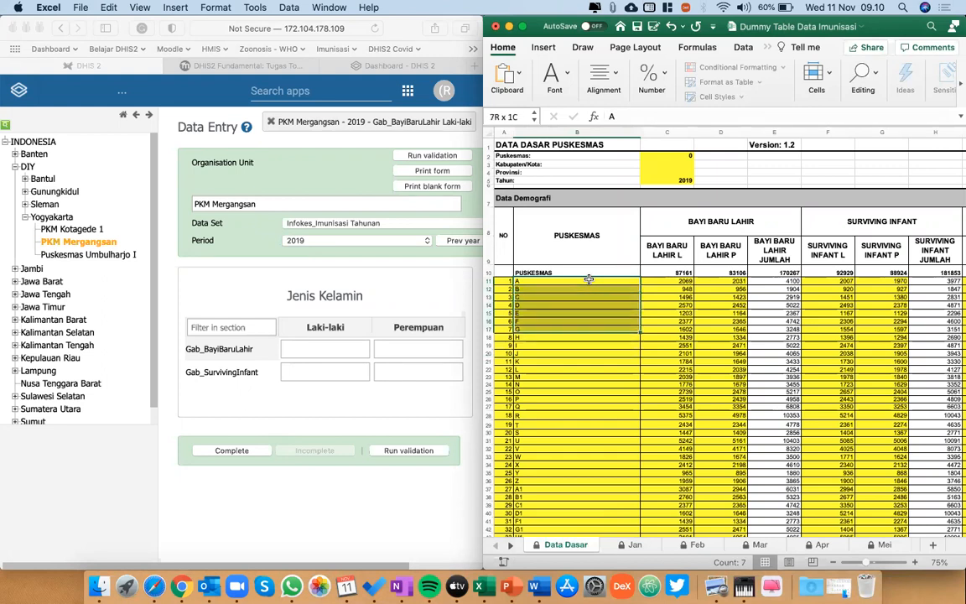
key("shift+Down")
key("shift+Down")
key("shift+Down")
key("shift+Down")
key("shift+Down")
key("shift+Down")
key("shift+Down")
key("shift+Down")
key("shift+Down")
key("shift+Down")
key("shift+Down")
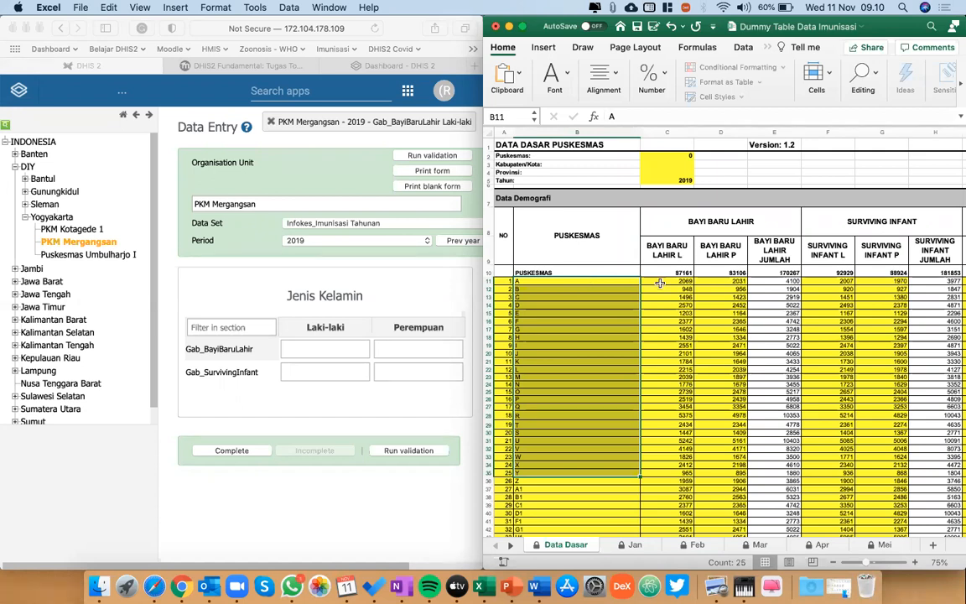
key("Right")
Return to puskesmas A in the workbook, and choose Jawa Barat as the organisation unit in Data Entry.
left_click(605, 279)
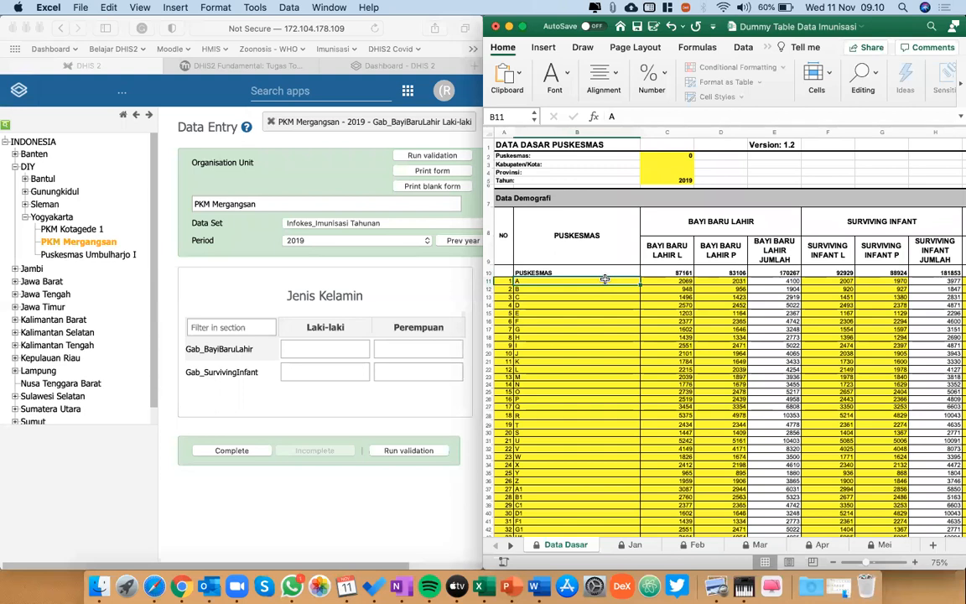
key("Down")
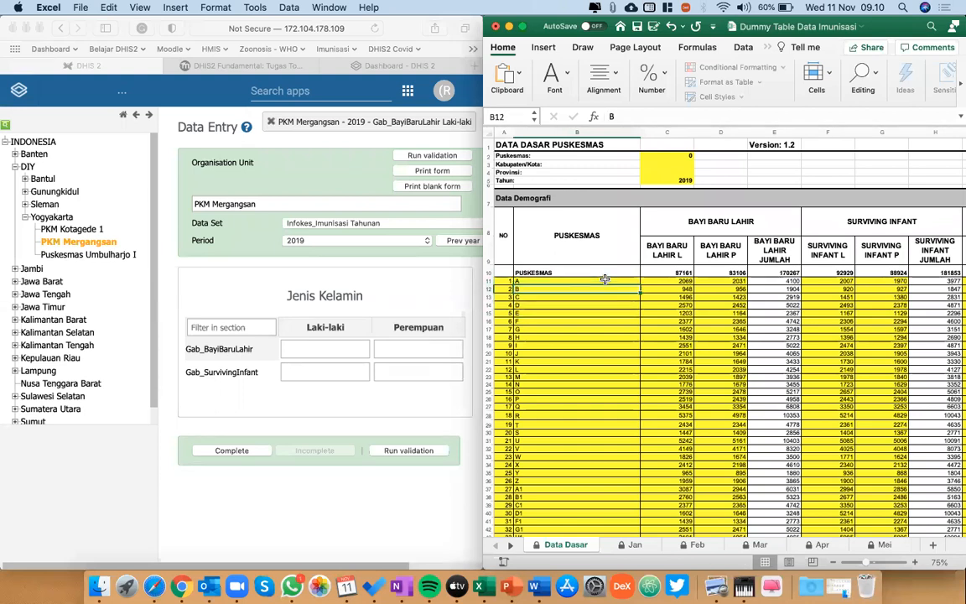
left_click(605, 279)
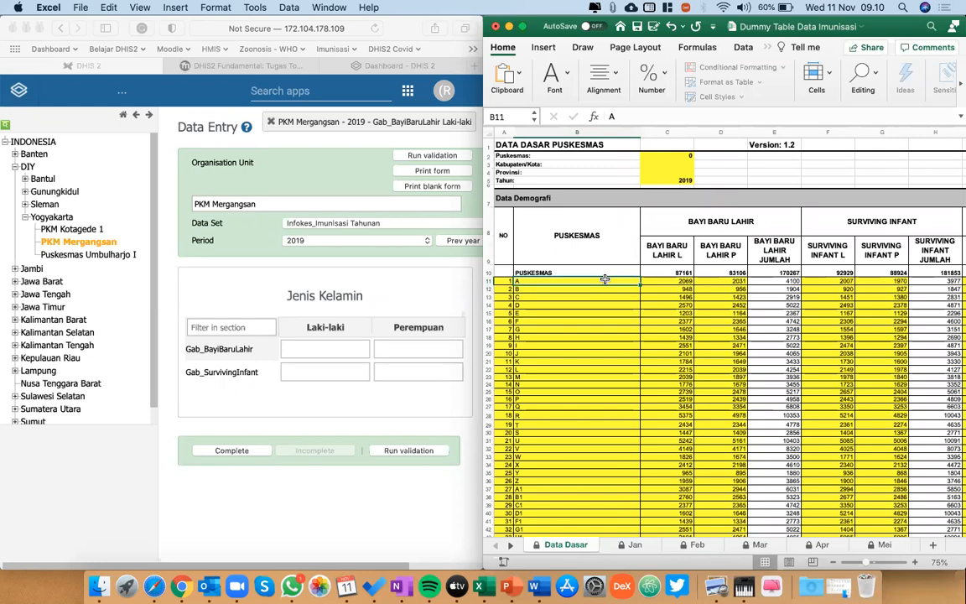
left_click(15, 281)
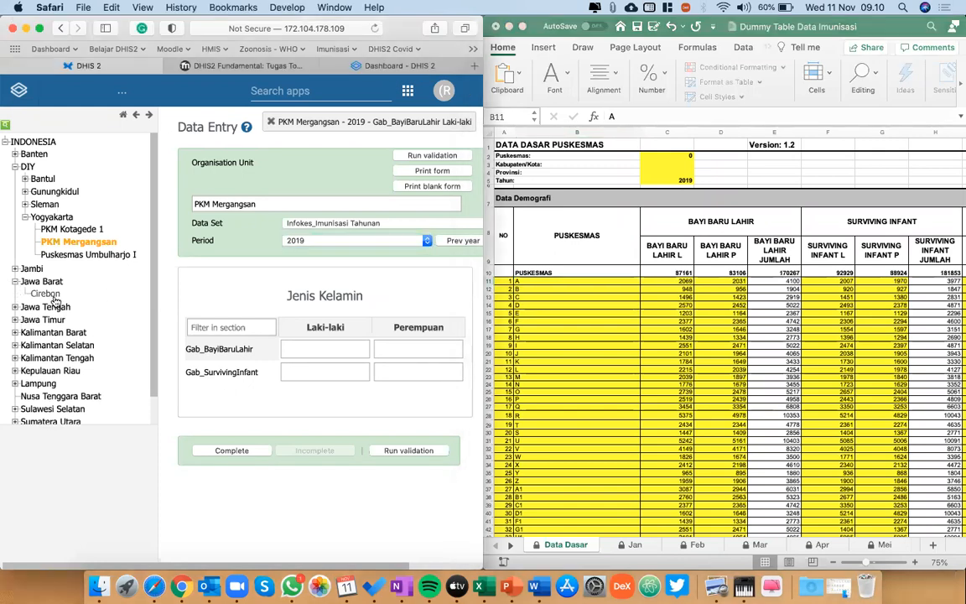
left_click(46, 282)
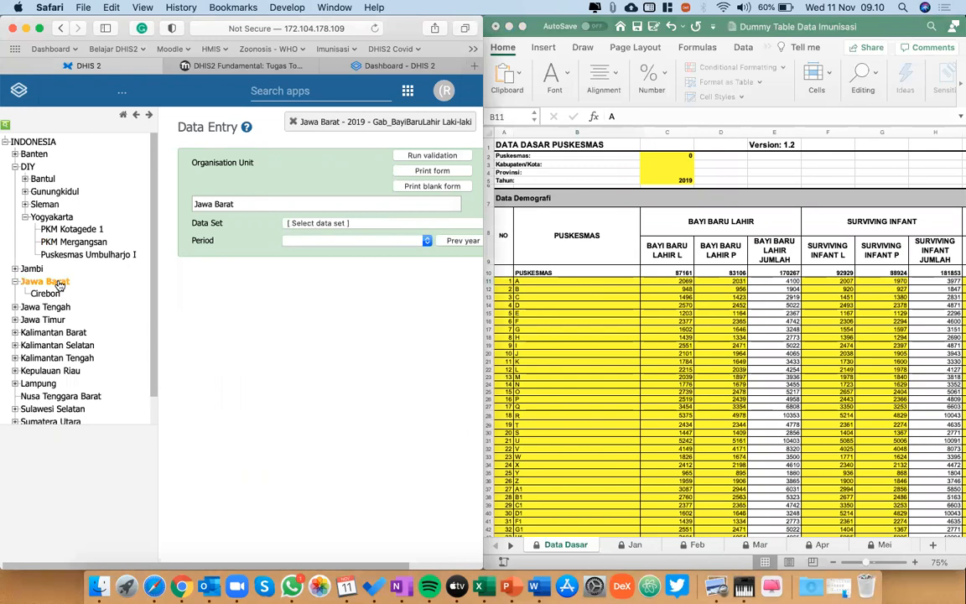
Highlight puskesmas A to L in the Data Dasar sheet.
left_click(541, 286)
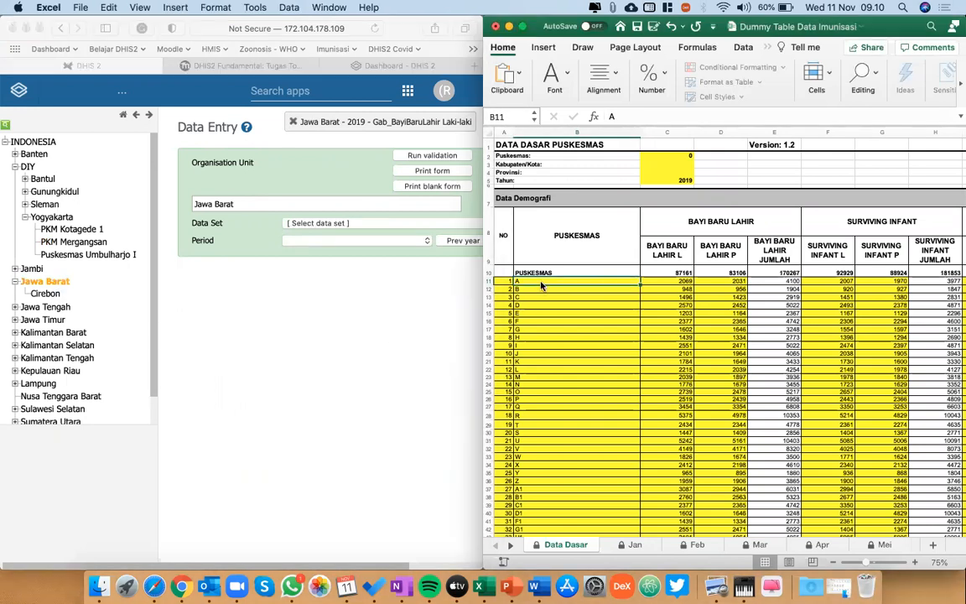
key("shift+Down")
key("shift+Down")
key("shift+Down")
key("shift+Down")
key("shift+Down")
key("shift+Down")
key("shift+Down")
key("shift+Down")
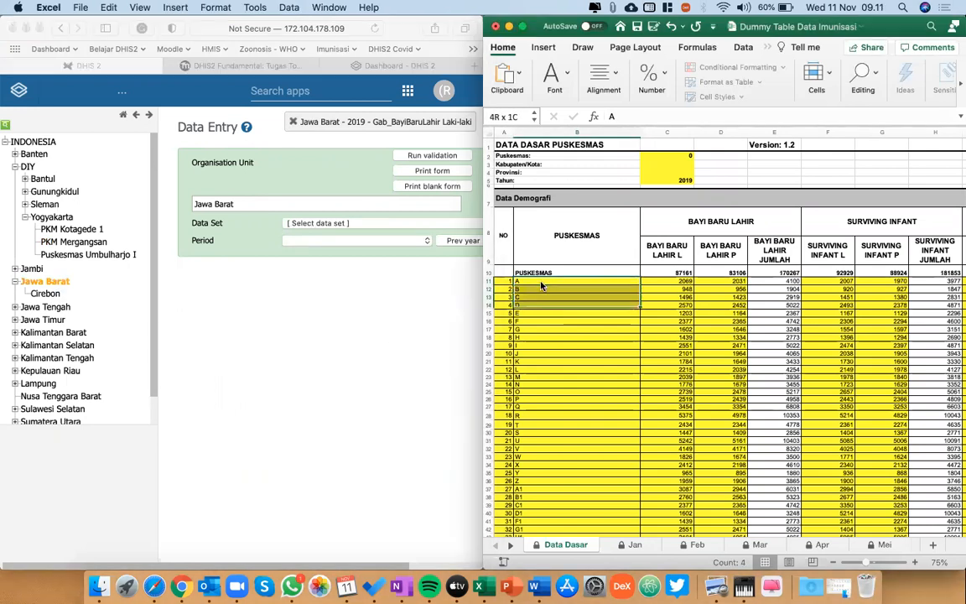
key("shift+Down")
key("shift+Down")
key("shift+Down")
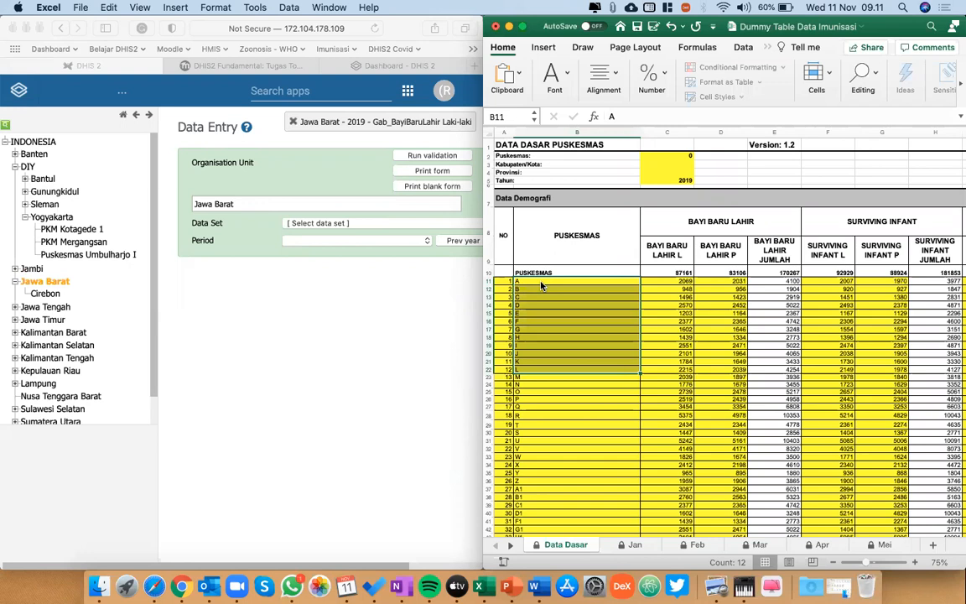
Examine the Data Dasar puskesmas list from A through T to its last named entry, M1.
left_click(686, 284)
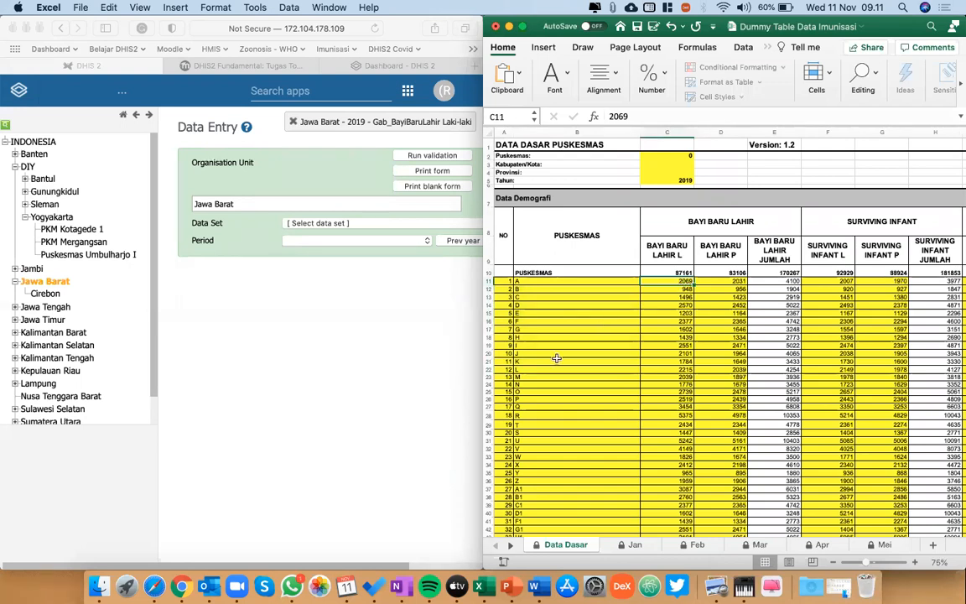
scroll(556, 358, "down", 8)
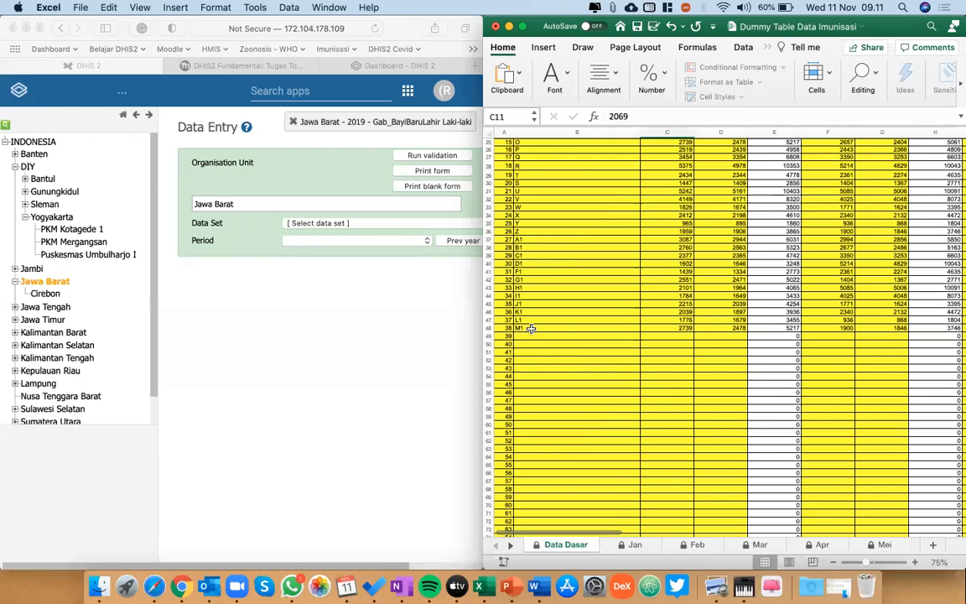
scroll(531, 329, "up", 10)
scroll(531, 329, "down", 3)
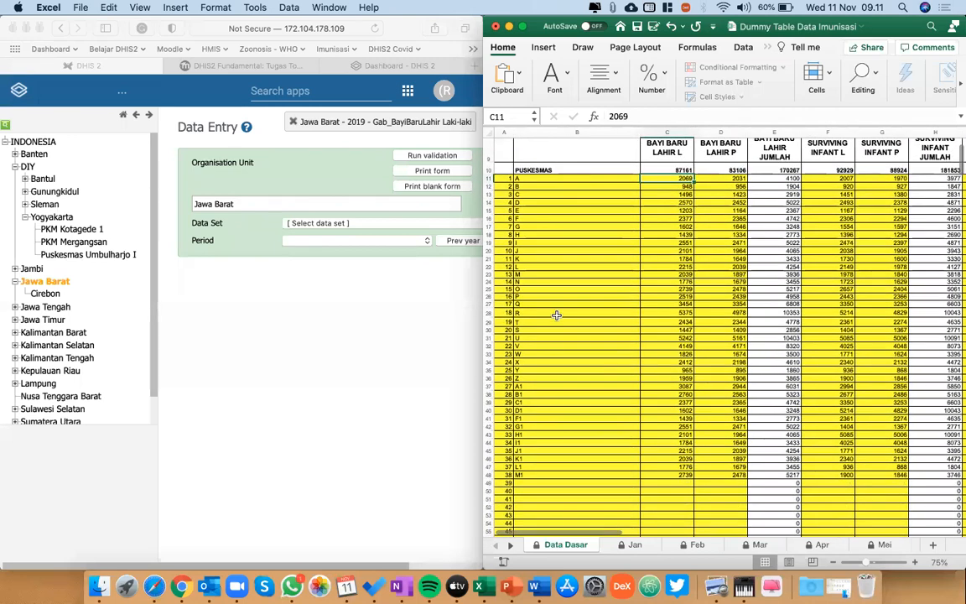
left_click(547, 322)
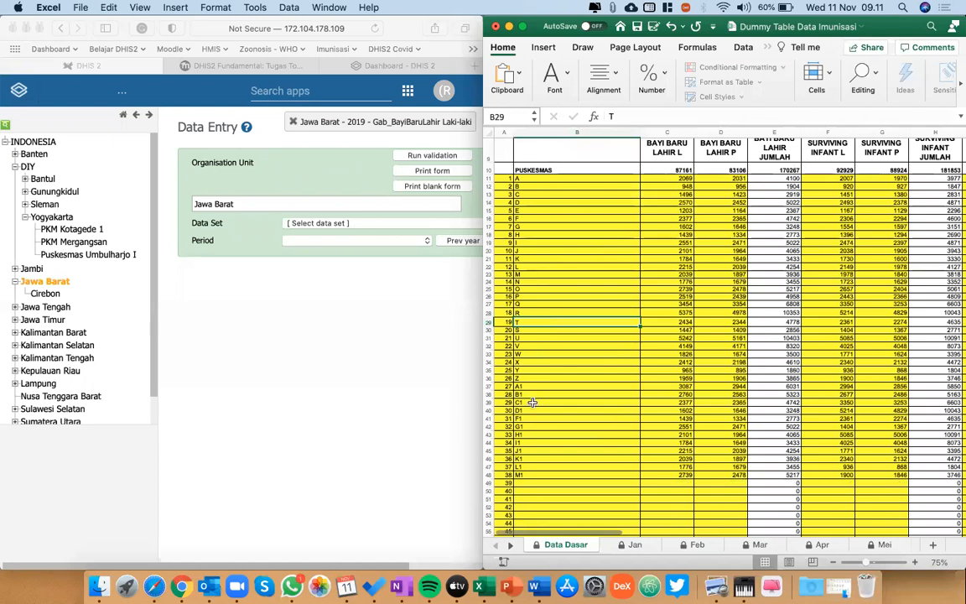
left_click(534, 473)
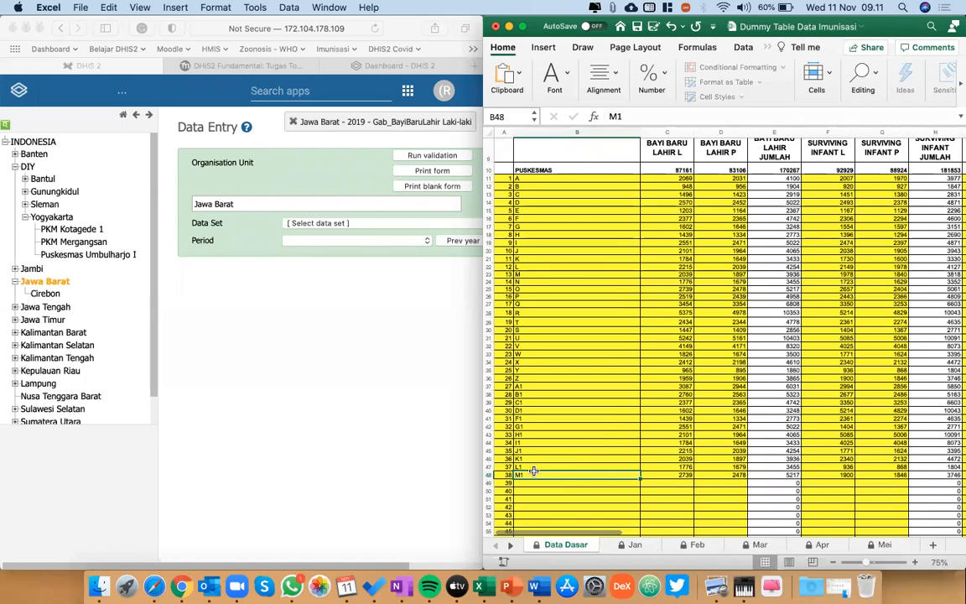
Highlight the first 12 puskesmas, A to L, starting from cell B11.
left_click(526, 181)
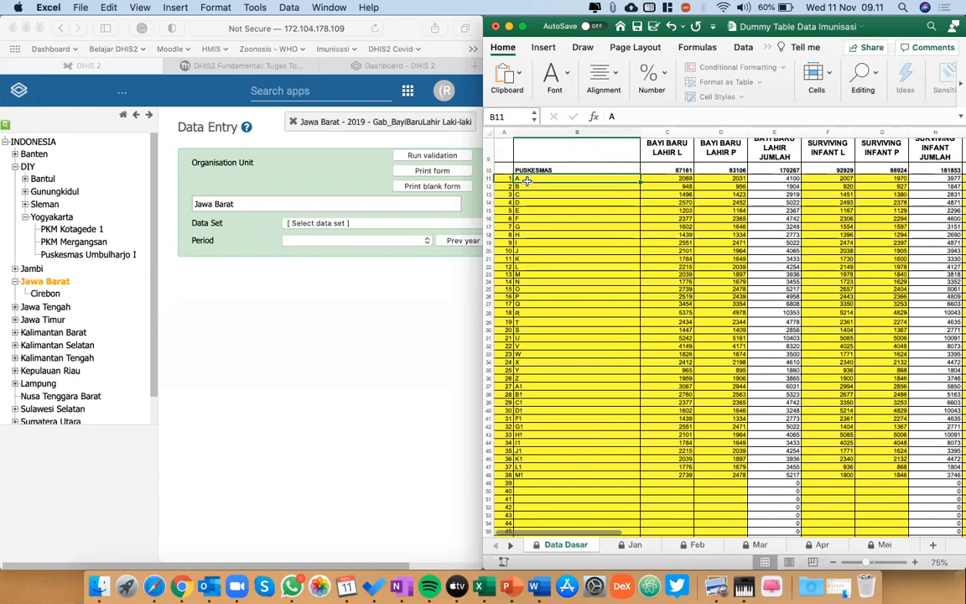
key("shift+Down")
key("shift+Down")
key("shift+Down")
key("shift+Down")
key("shift+Down")
key("shift+Down")
key("shift+Down")
key("shift+Down")
key("shift+Down")
key("shift+Down")
key("shift+Down")
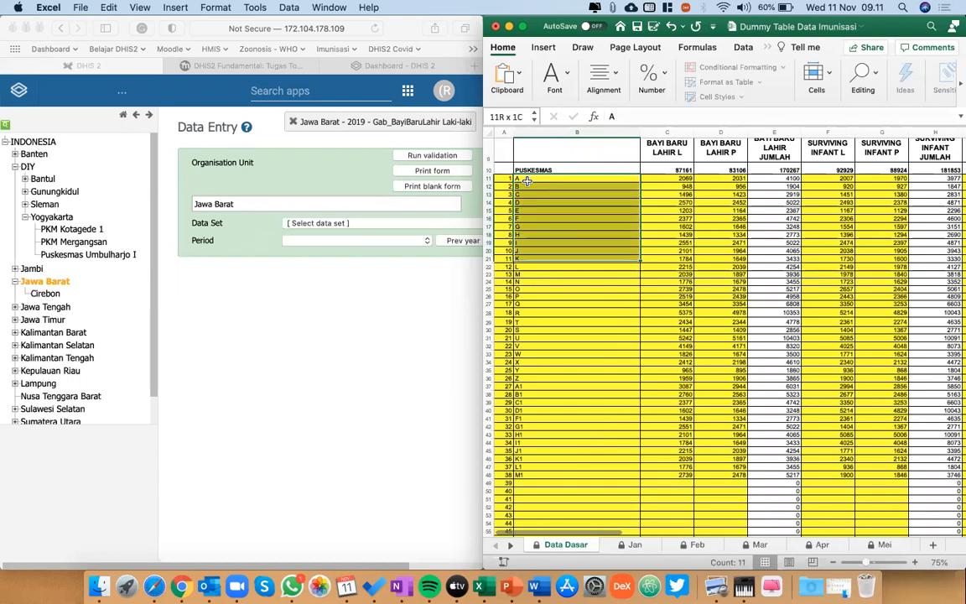
Highlight blank puskesmas name cells below M1, starting from entry number 39.
scroll(575, 328, "down", 7)
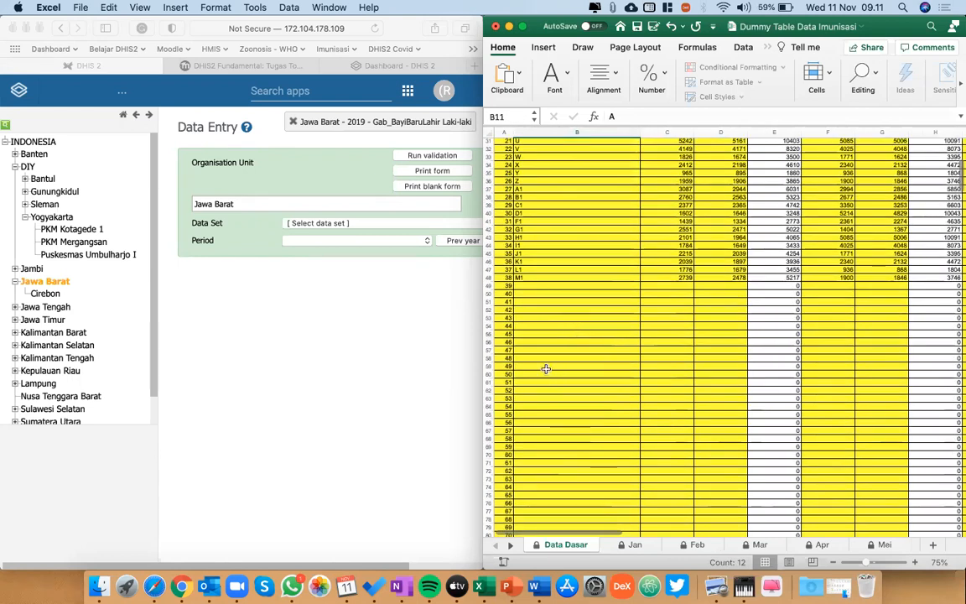
left_click(535, 377)
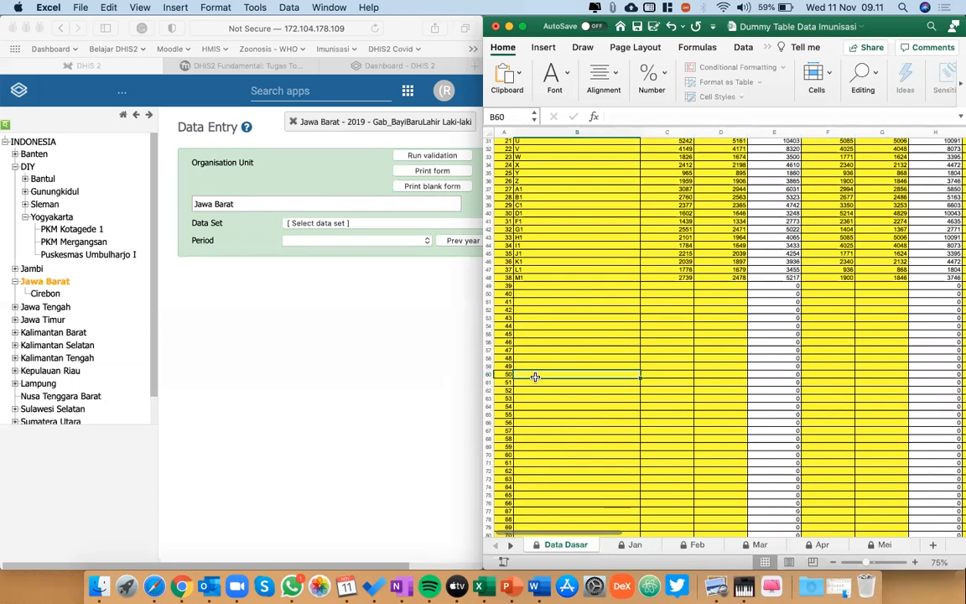
left_click(526, 285)
key("shift+Down")
key("shift+Down")
key("shift+Down")
key("shift+Down")
key("shift+Down")
key("shift+Down")
key("shift+Down")
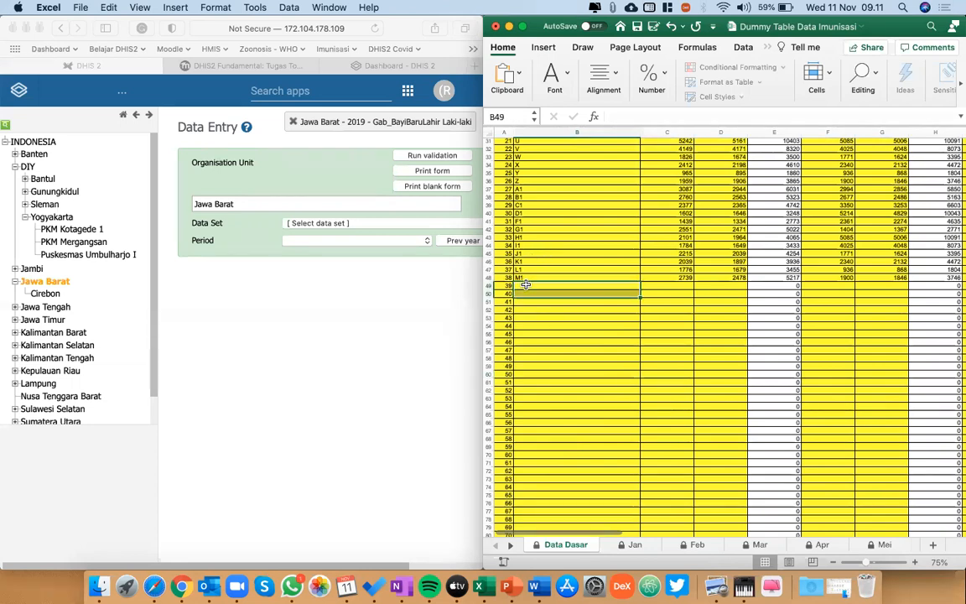
key("shift+Down")
key("shift+Down")
key("shift+Down")
key("shift+Down")
Return to the start of the puskesmas list and highlight entries A to L.
scroll(526, 285, "up", 10)
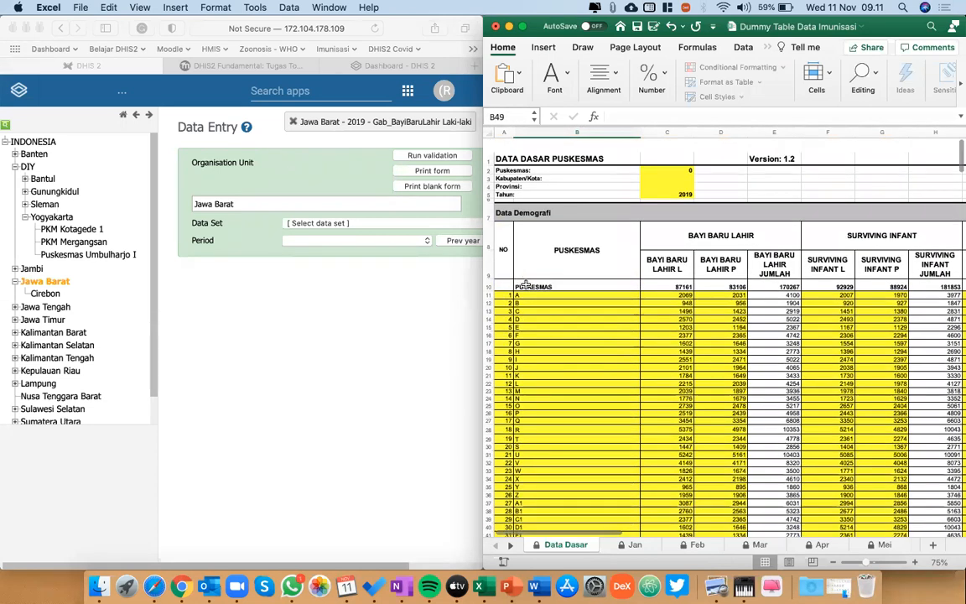
left_click(541, 284)
key("shift+Down")
Check the rest of the list and highlight puskesmas L to V in the Data Dasar sheet.
key("shift+Down")
key("shift+Down")
key("shift+Down")
key("shift+Down")
key("shift+Down")
key("shift+Down")
key("shift+Down")
key("shift+Down")
key("shift+Down")
key("shift+Down")
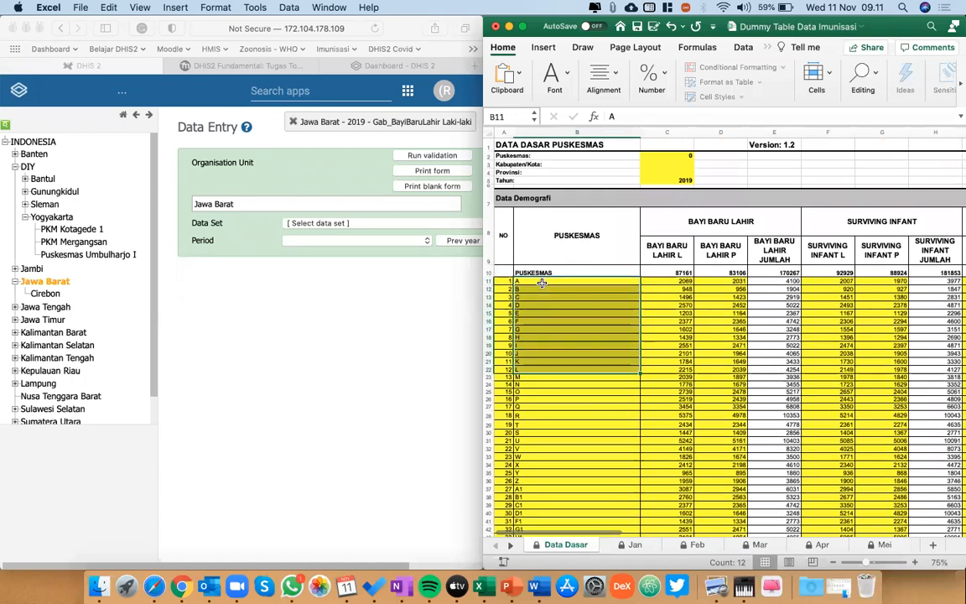
scroll(571, 378, "down", 10)
left_click(547, 276)
scroll(547, 285, "up", 10)
left_click(533, 333)
key("shift+Down")
key("shift+Down")
key("shift+Down")
key("shift+Down")
key("shift+Down")
key("shift+Down")
key("shift+Down")
key("shift+Down")
key("shift+Down")
key("shift+Down")
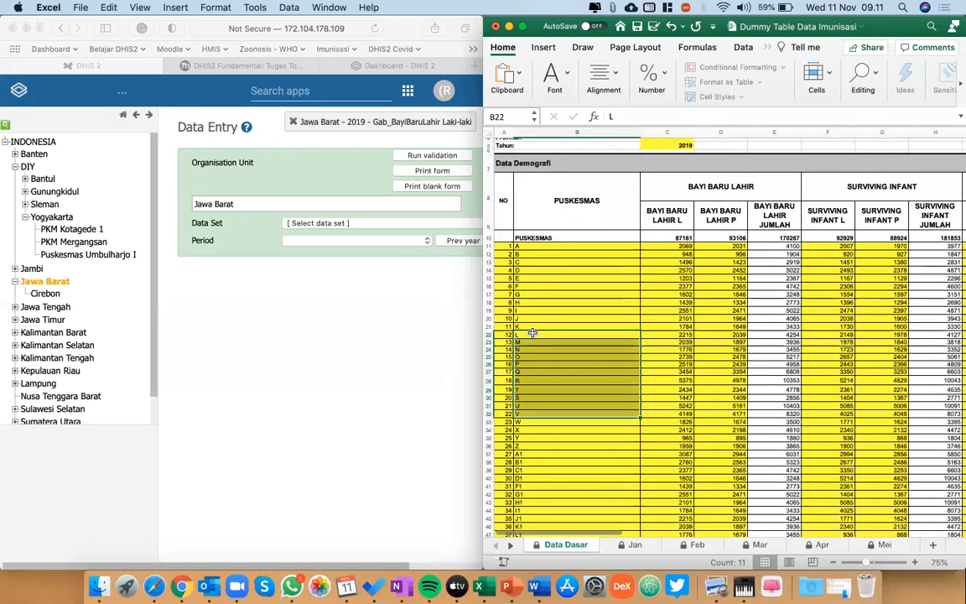
scroll(545, 310, "up", 3)
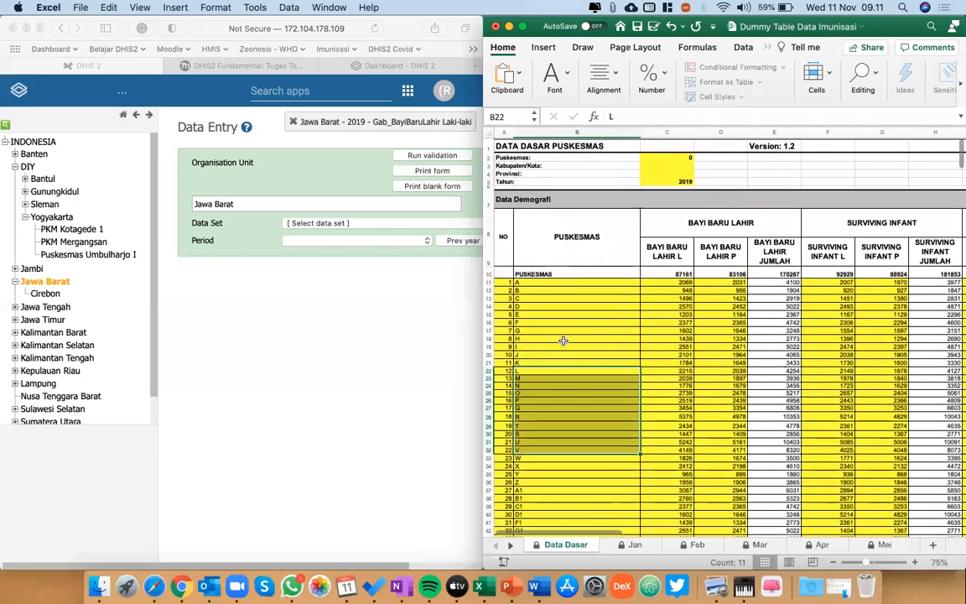
Select puskesmas A in the Data Dasar sheet and choose Yogyakarta as the organisation unit in DHIS2 Data Entry.
left_click(541, 281)
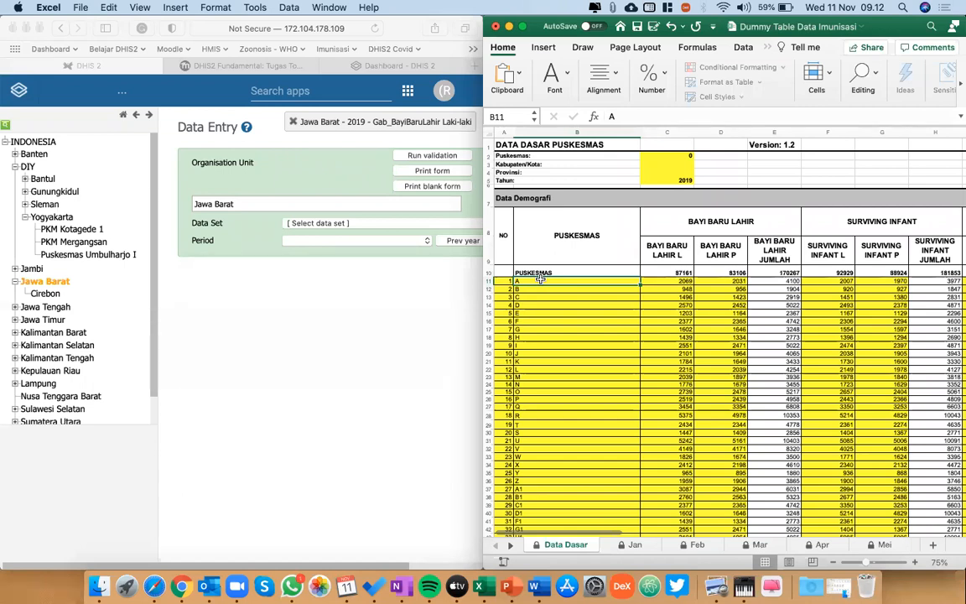
left_click(388, 345)
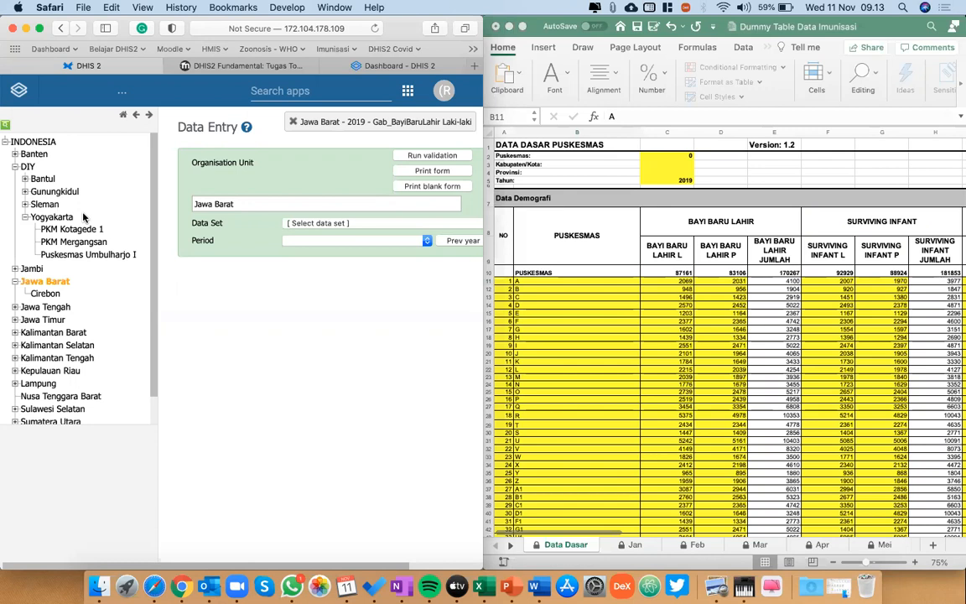
left_click(53, 218)
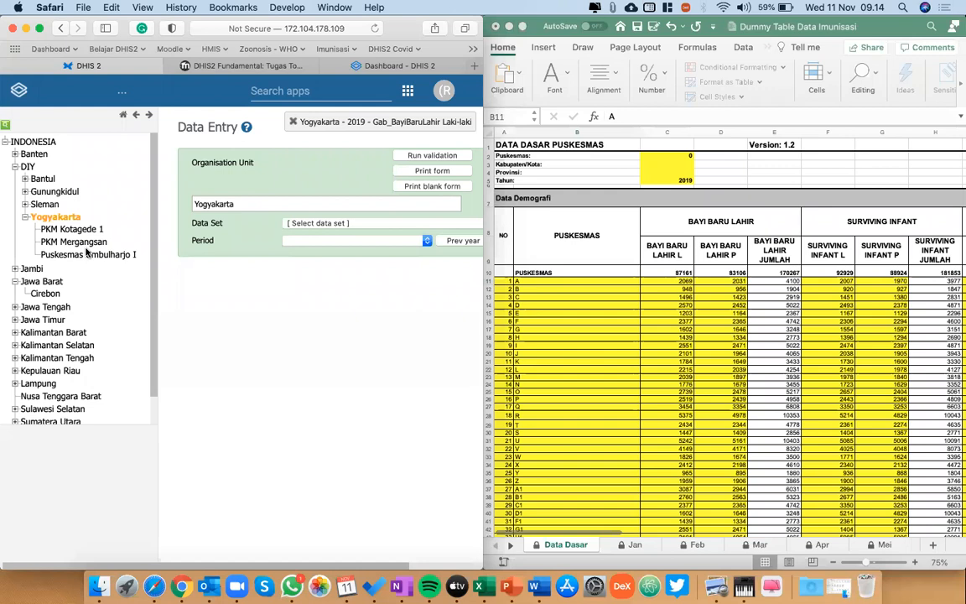
left_click(562, 292)
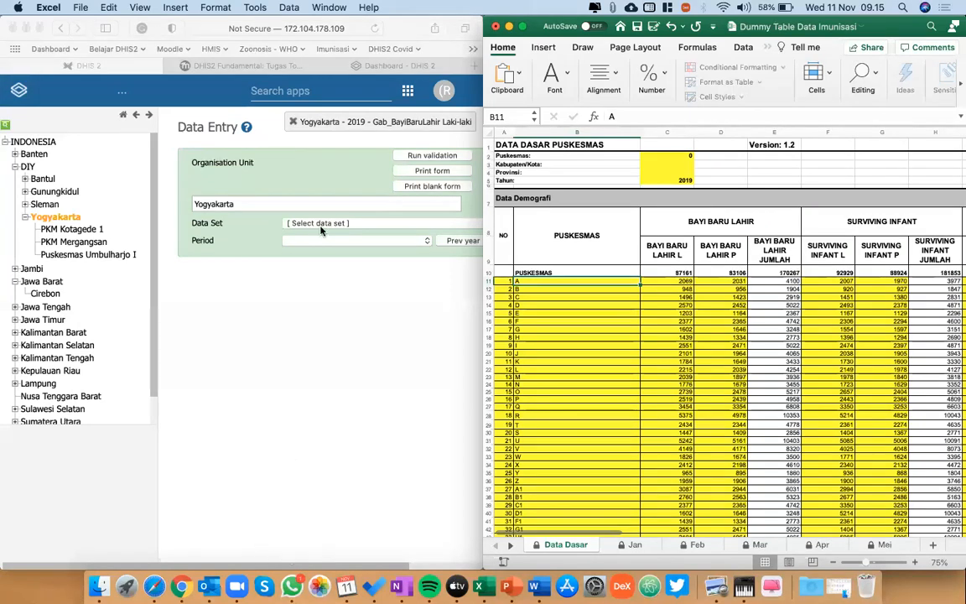
left_click(335, 86)
left_click(298, 92)
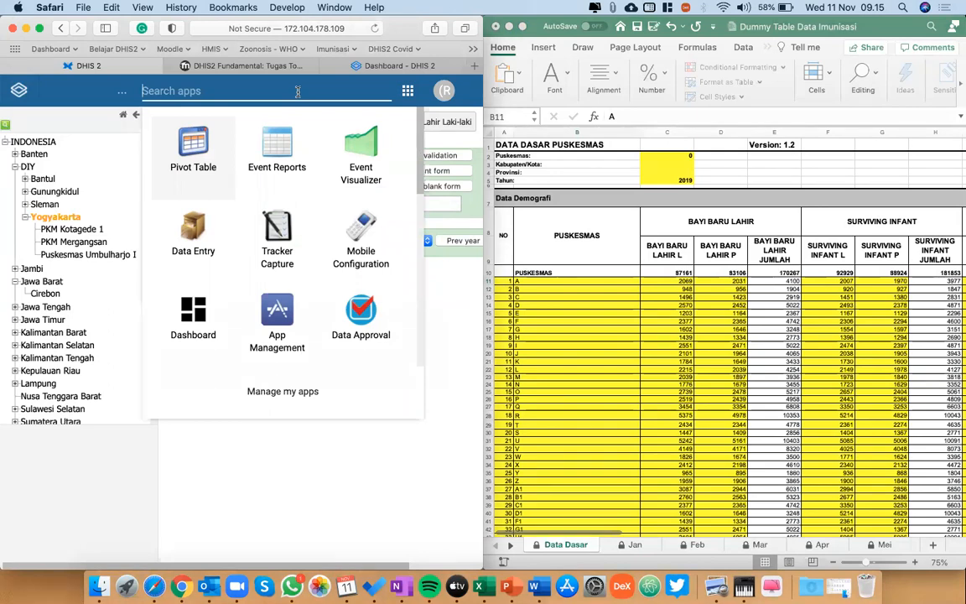
left_click(364, 409)
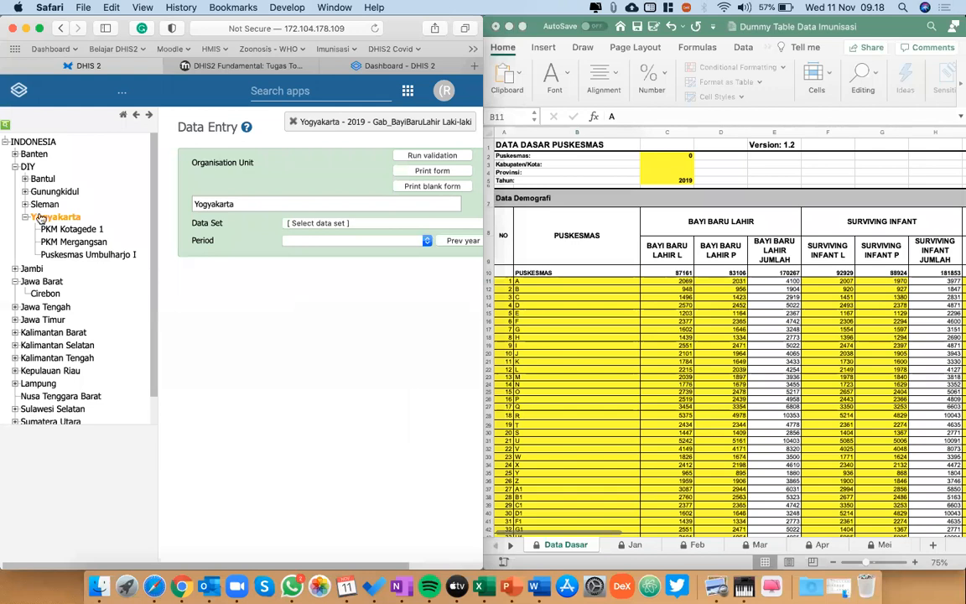
Open the Infokes_Imunisasi Tahunan form for PKM Kotagede 1 with 2020 as the period.
left_click(92, 230)
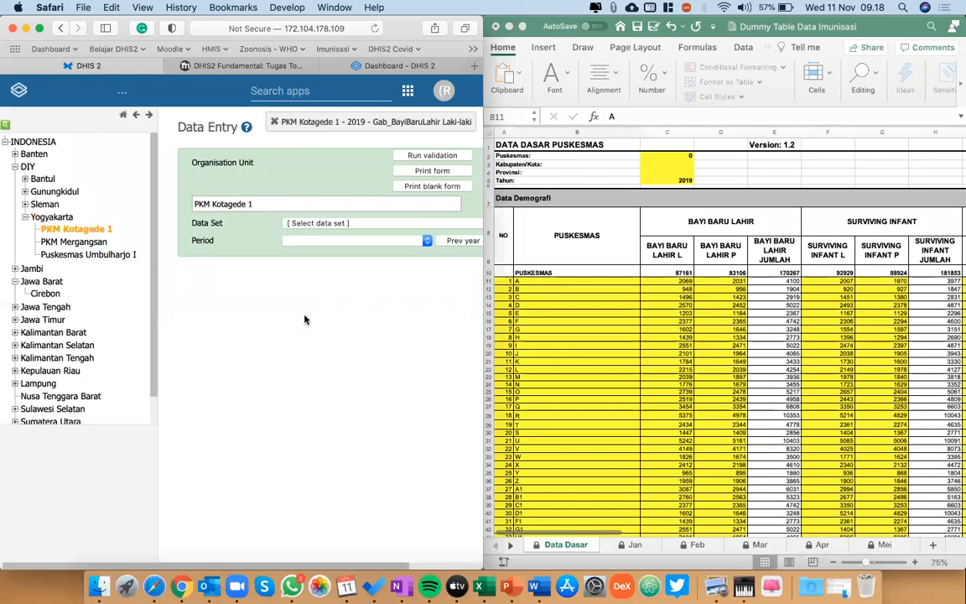
left_click(319, 224)
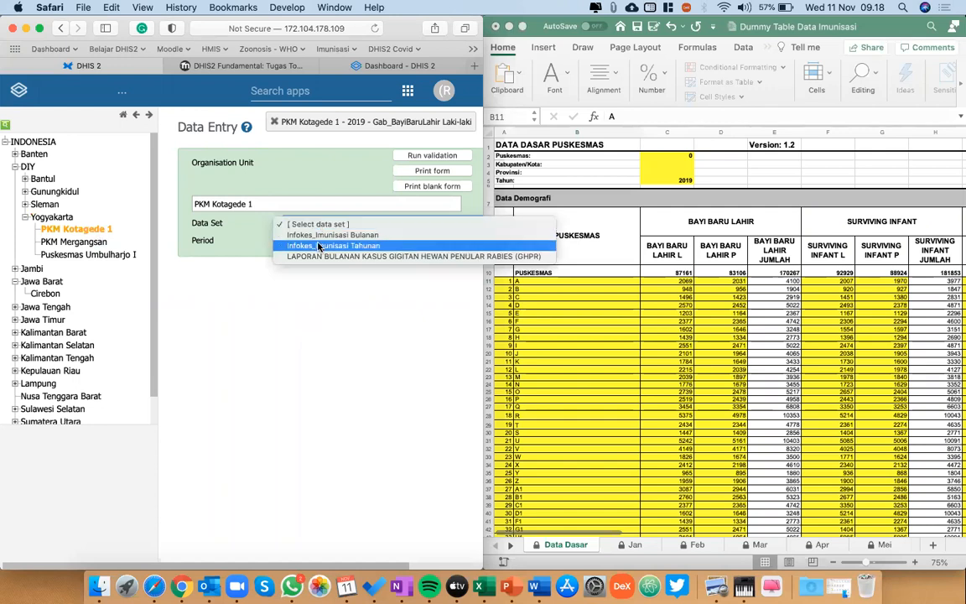
left_click(318, 245)
left_click(318, 244)
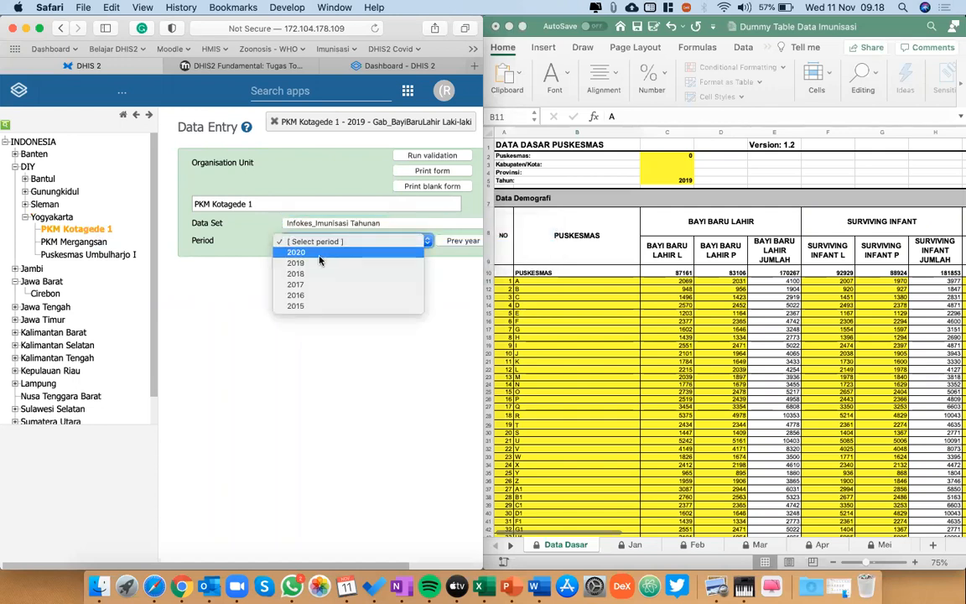
left_click(318, 258)
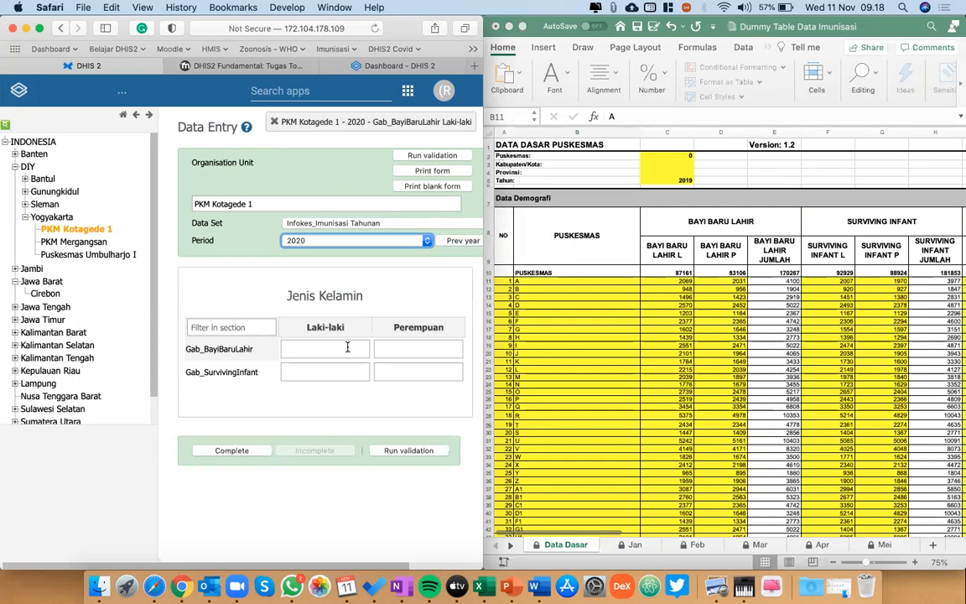
Switch to the Excel workbook and highlight the names and male and female newborn figures of puskesmas A to G in Data Dasar.
left_click(574, 274)
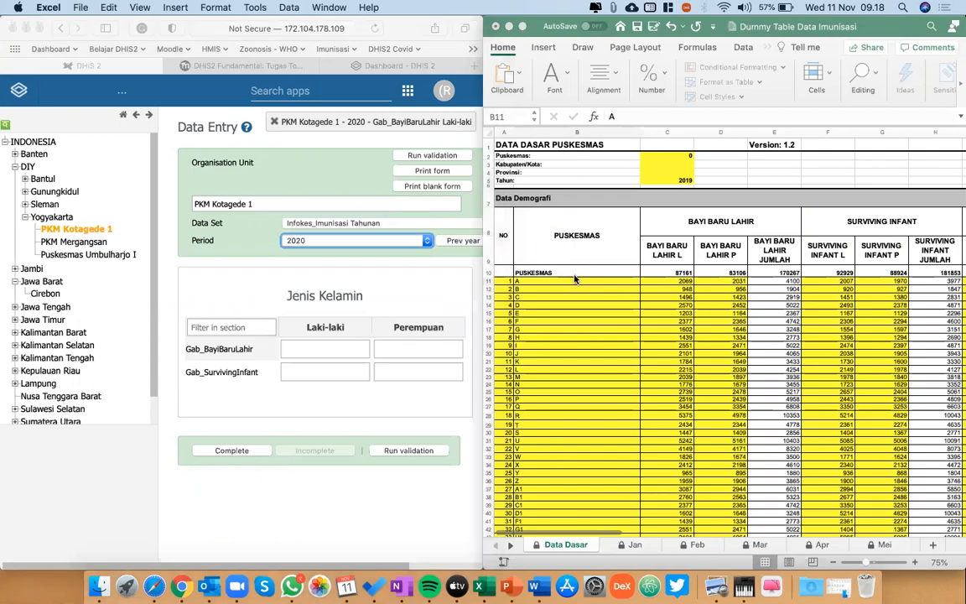
key("Right")
key("Left")
key("Left")
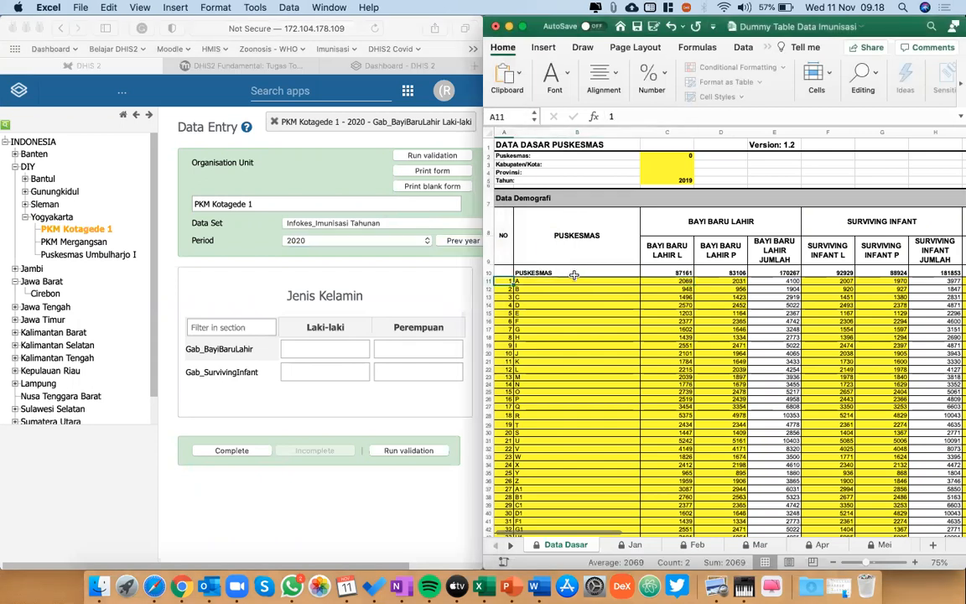
key("Right")
key("Down")
key("Up")
key("shift+Right")
key("shift+Right")
key("shift+Right")
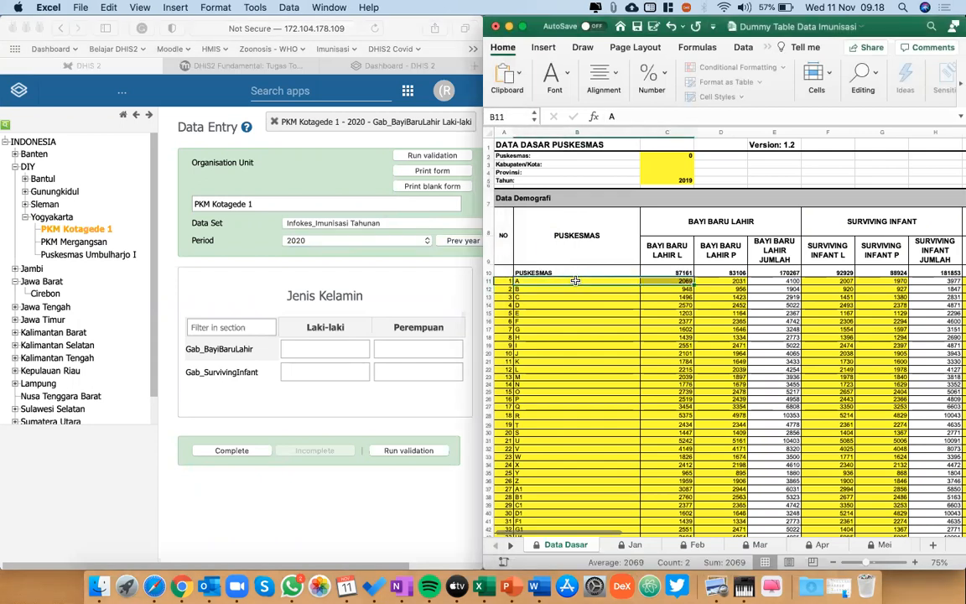
key("shift+Left")
key("shift+Down")
key("shift+Down")
key("shift+Down")
key("shift+Down")
key("shift+Down")
key("shift+Down")
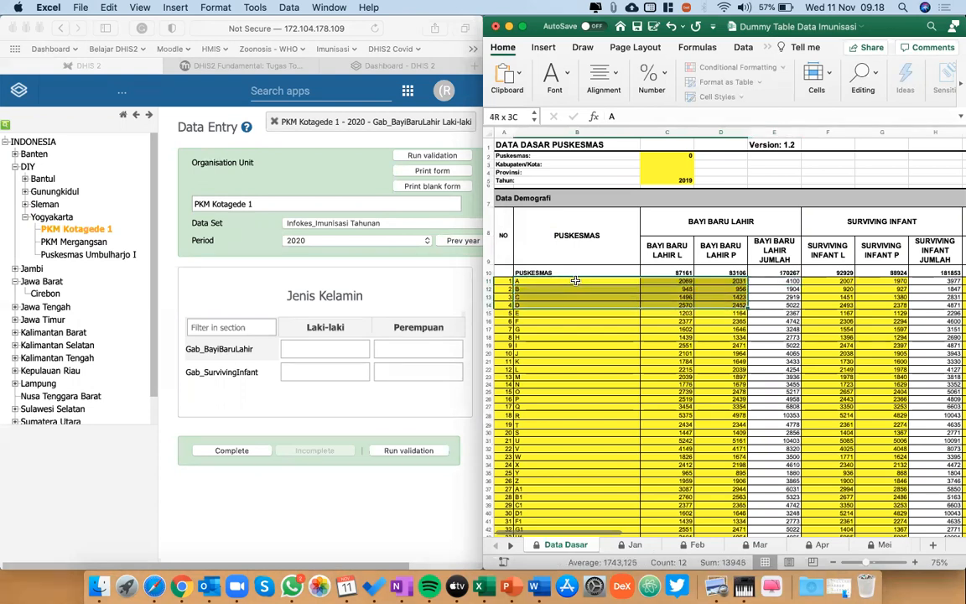
scroll(576, 281, "down", 3)
scroll(575, 281, "down", 1)
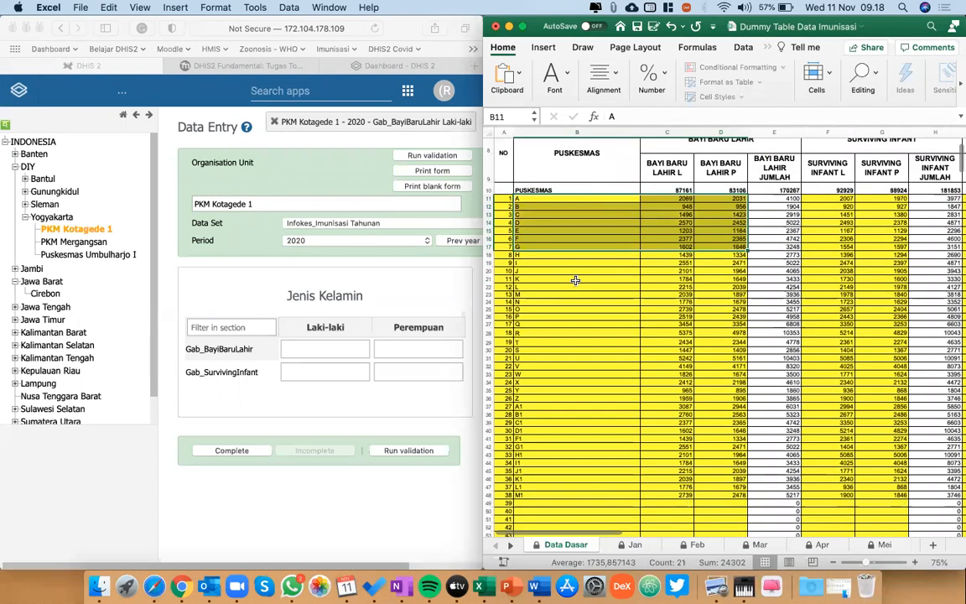
scroll(575, 281, "down", 1)
scroll(575, 281, "up", 5)
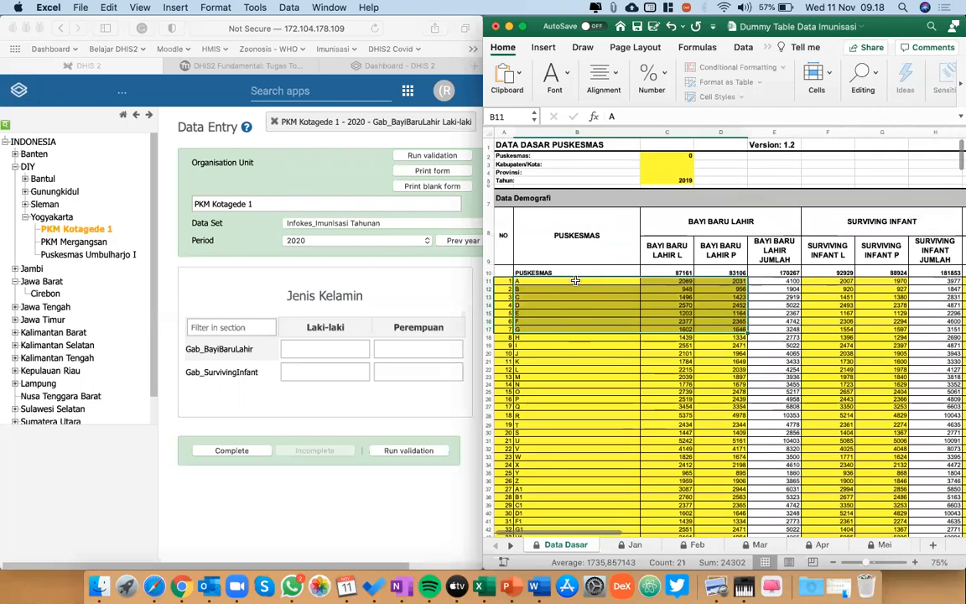
Switch to DHIS2, check PKM Mergangsan's 2020 yearly immunization form, and return to PKM Kotagede 1.
left_click(291, 95)
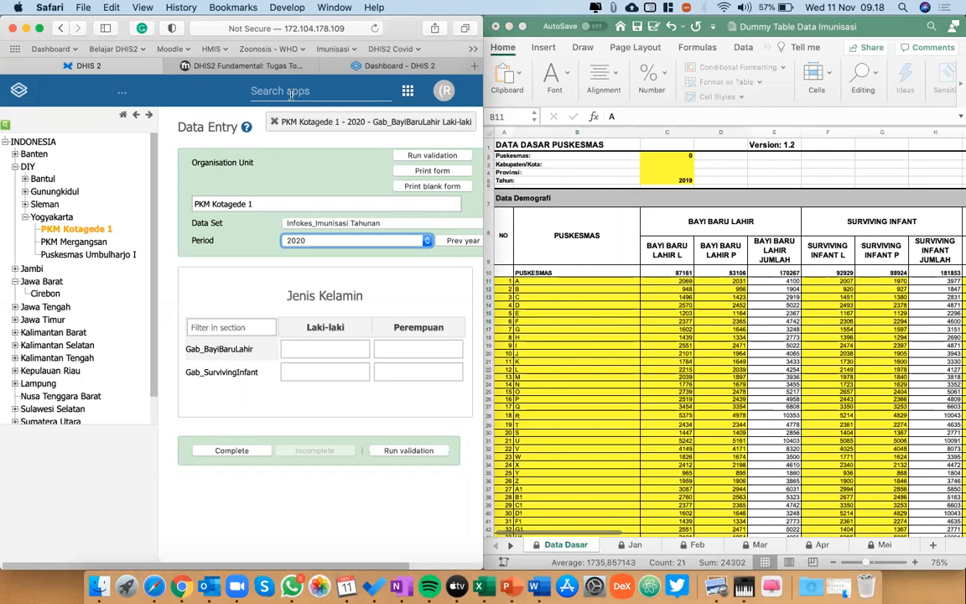
left_click(76, 242)
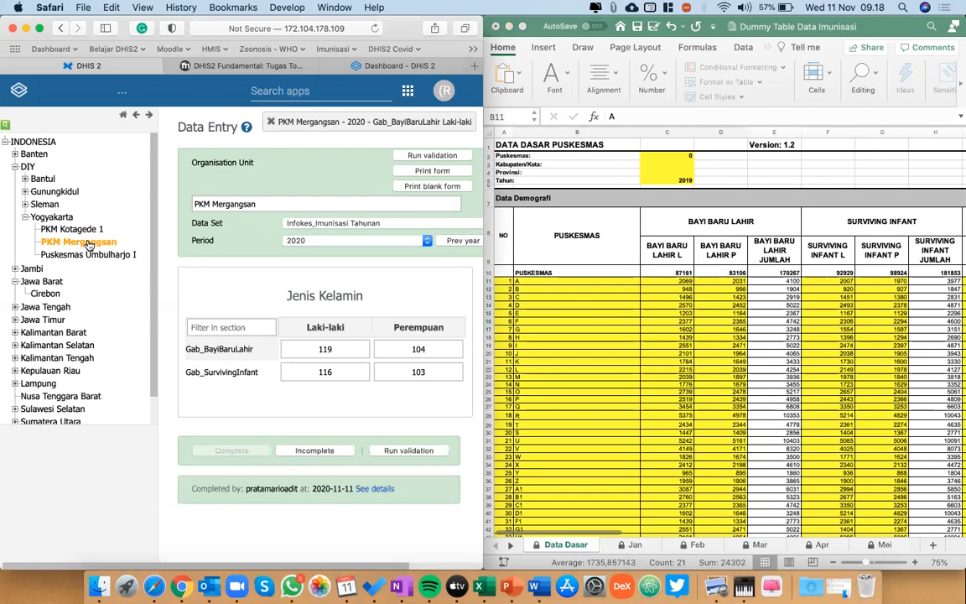
left_click(46, 294)
left_click(80, 229)
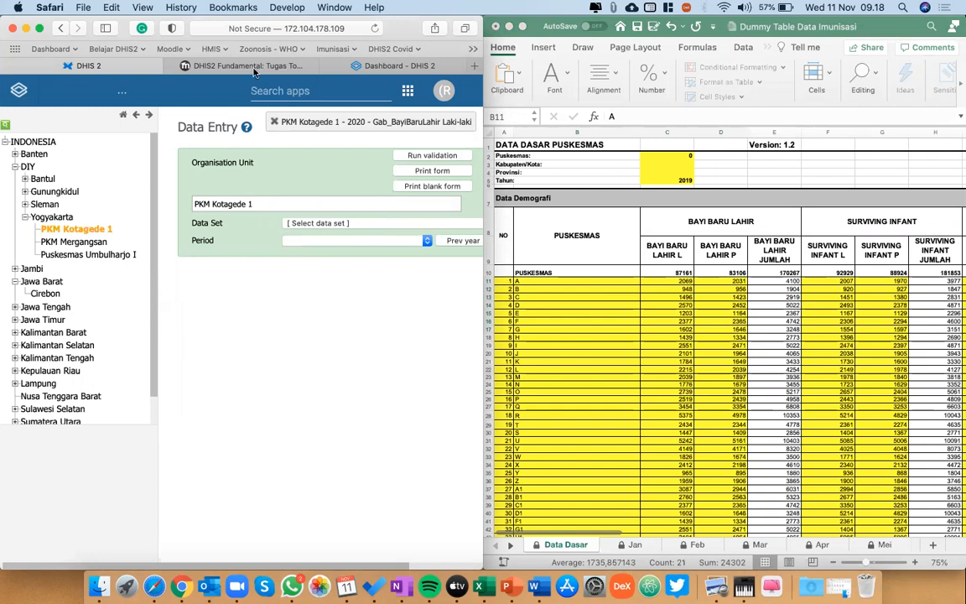
Find and open the Import/Export app to view its data import options alongside the workbook.
left_click(338, 93)
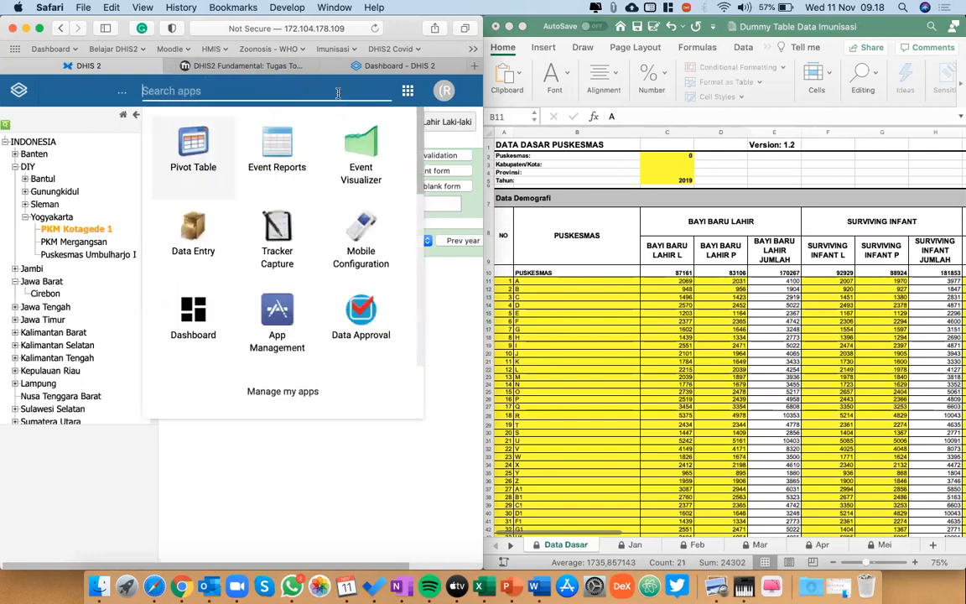
type("ek")
key("BackSpace")
key("BackSpace")
type("im")
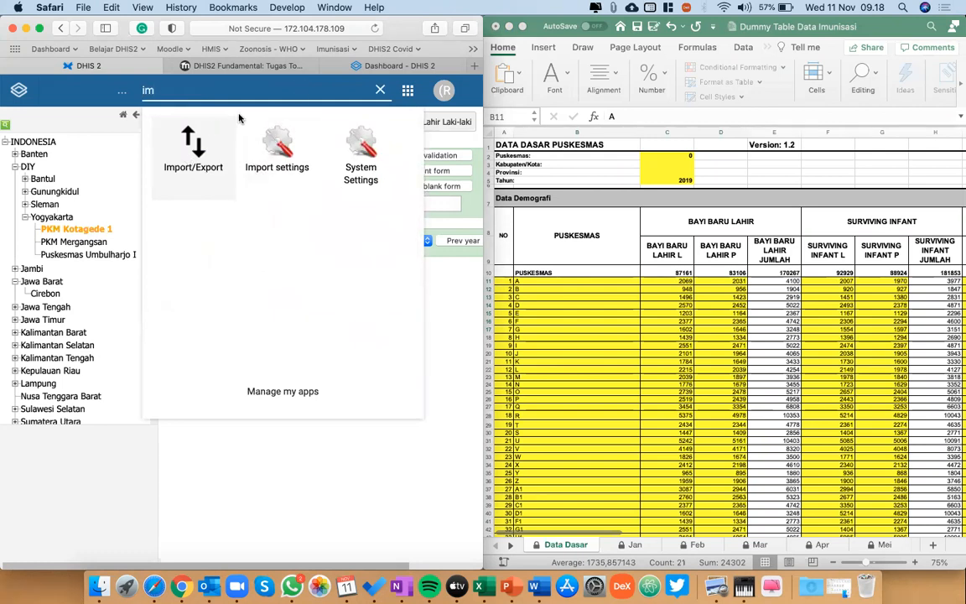
left_click(194, 167)
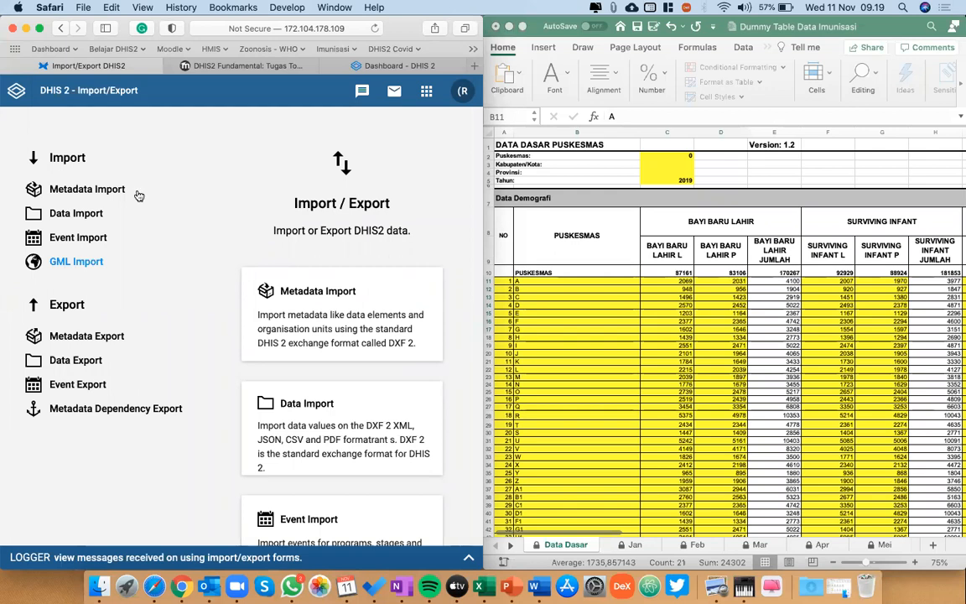
left_click(604, 365)
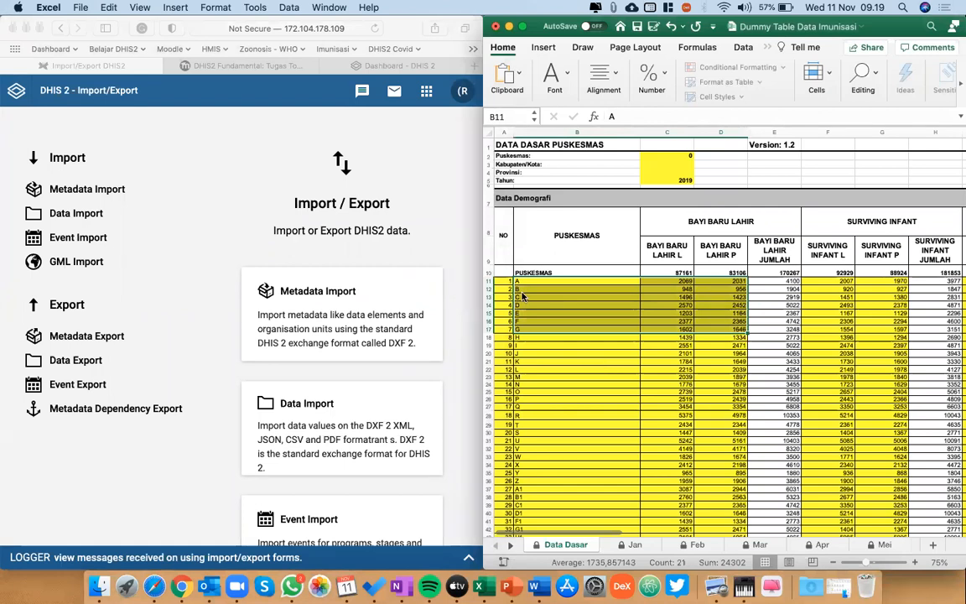
left_click(466, 317)
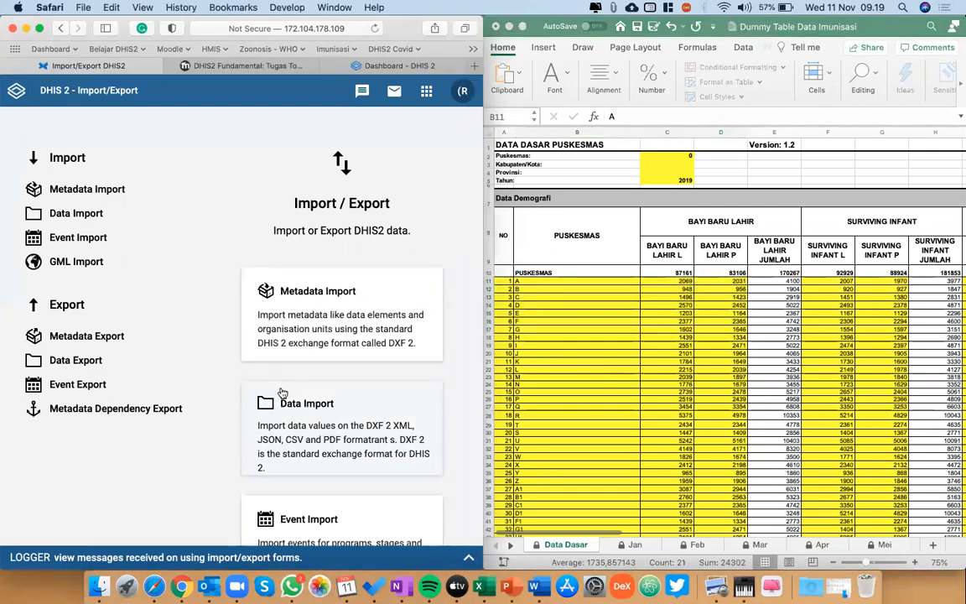
Reopen the Data Entry app and select PKM Mergangsan under Yogyakarta as the organisation unit.
left_click(427, 92)
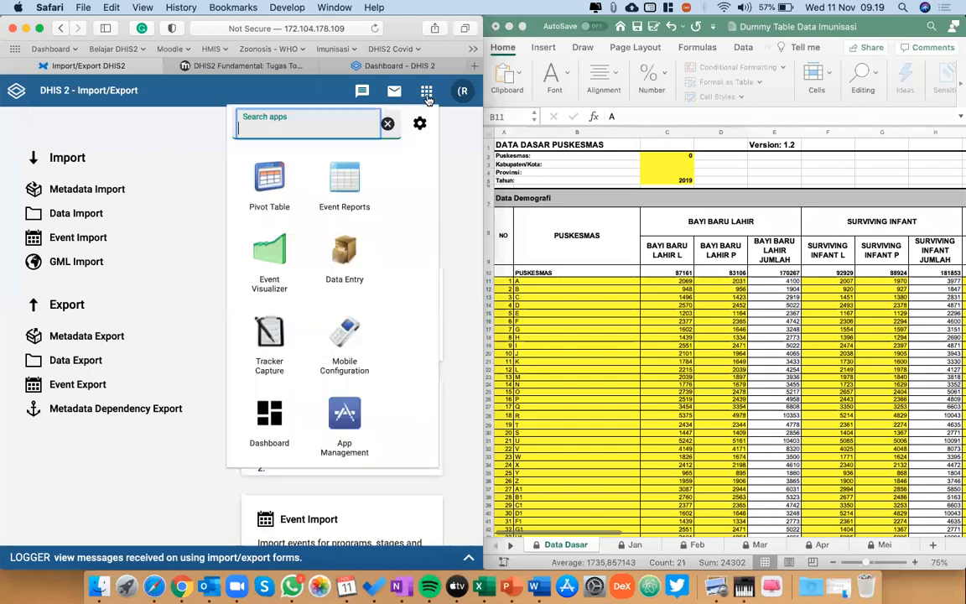
left_click(344, 252)
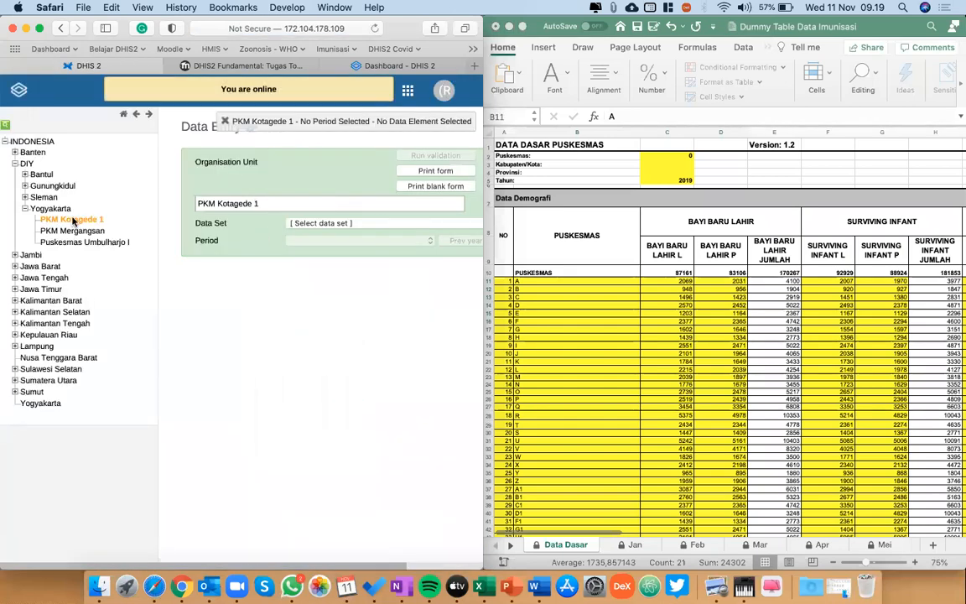
left_click(92, 229)
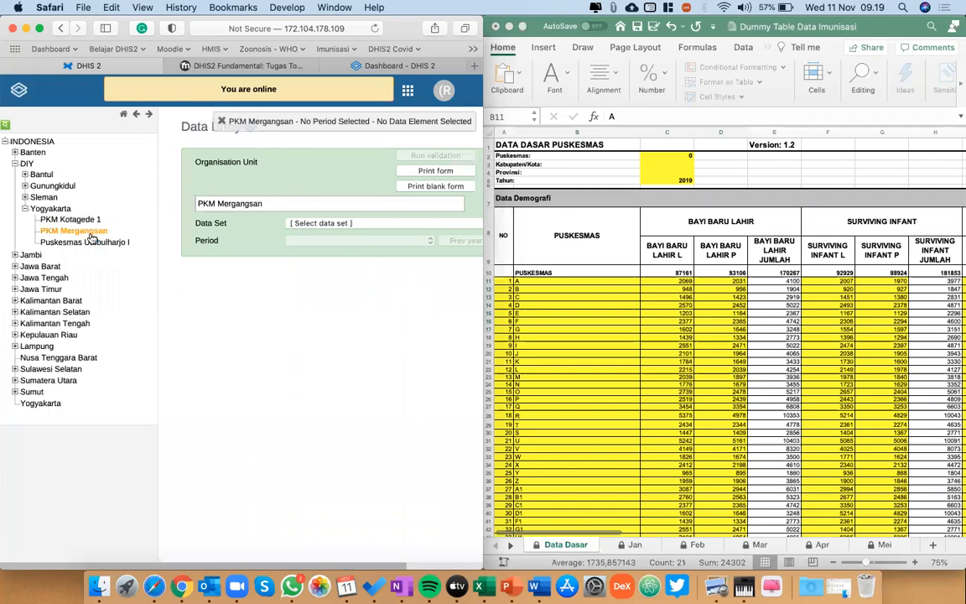
Open the Infokes_Imunisasi Bulanan form with January 2020 as the period.
left_click(364, 223)
left_click(334, 235)
left_click(356, 241)
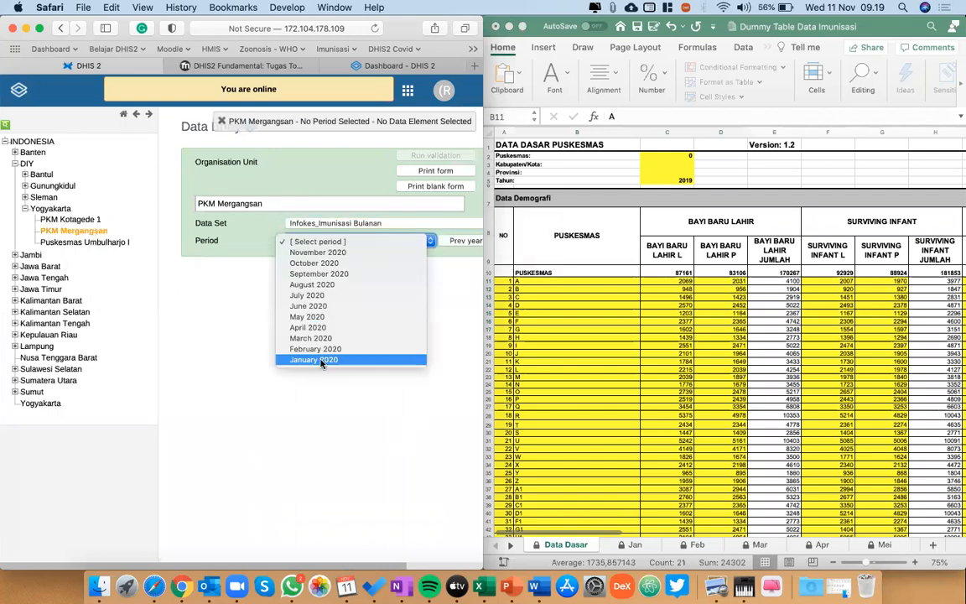
left_click(323, 350)
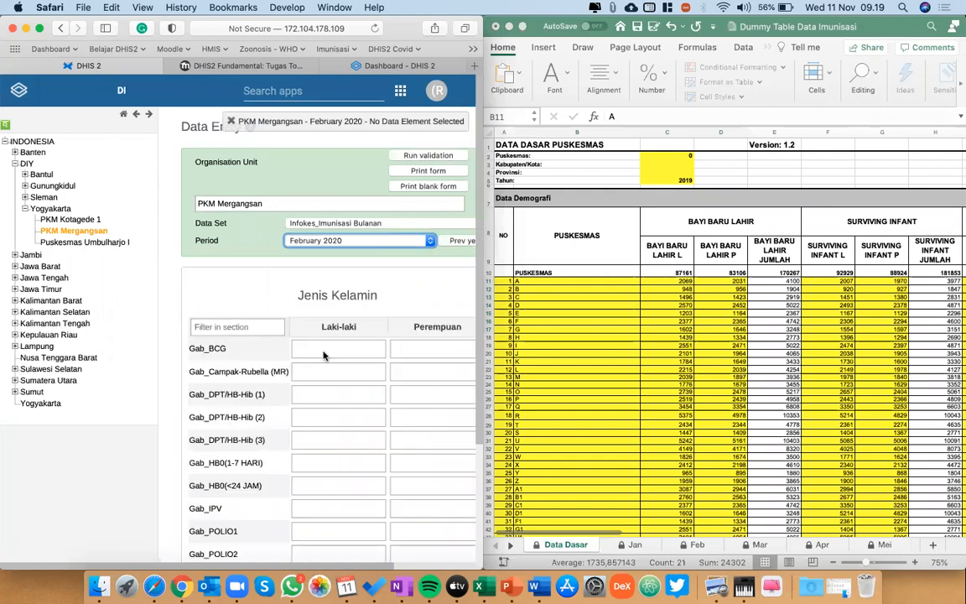
left_click(319, 241)
left_click(347, 254)
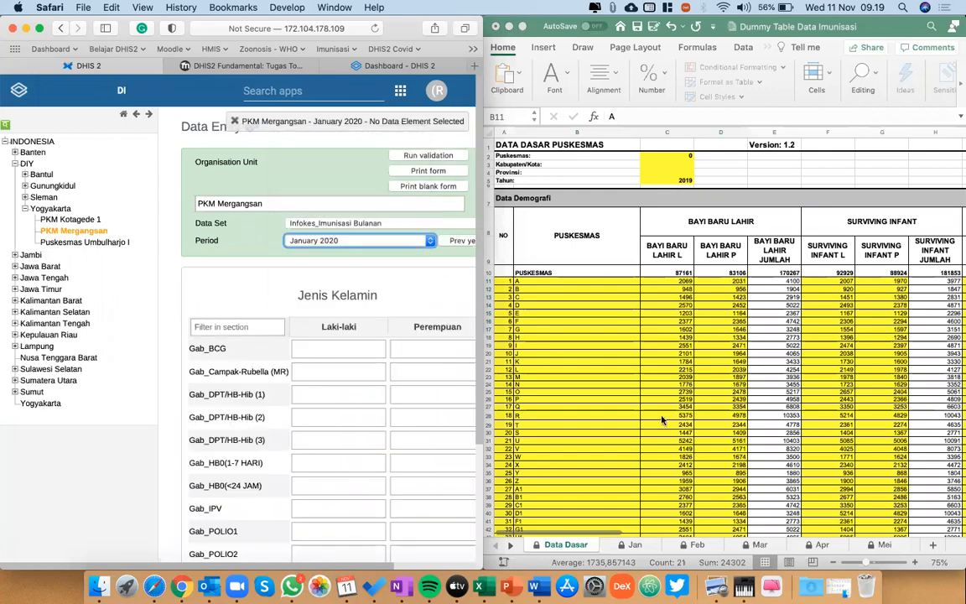
Switch to the other open Excel workbook, holding the Jogja figures, and display its Jan sheet.
scroll(703, 394, "down", 1)
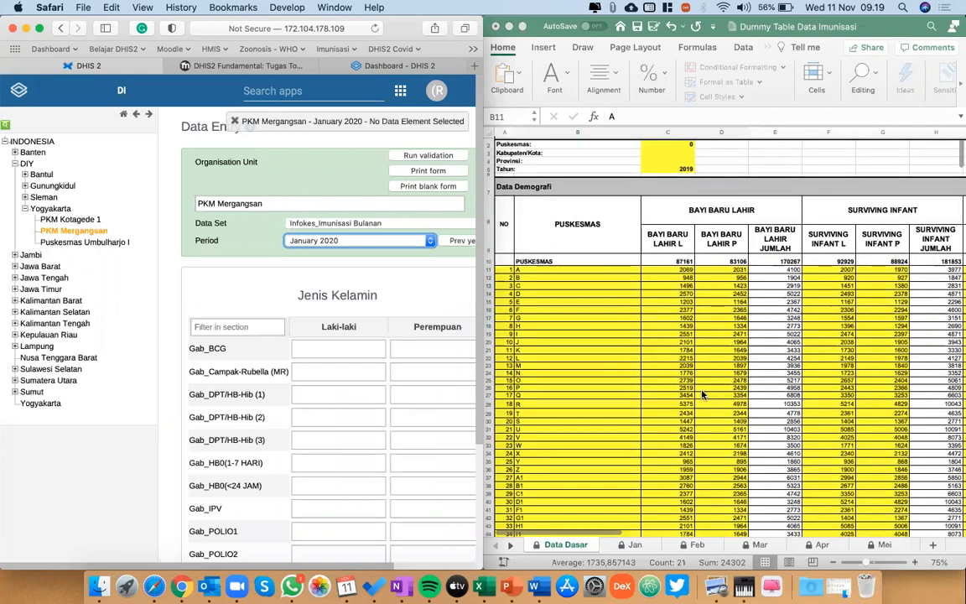
key("ctrl+Down")
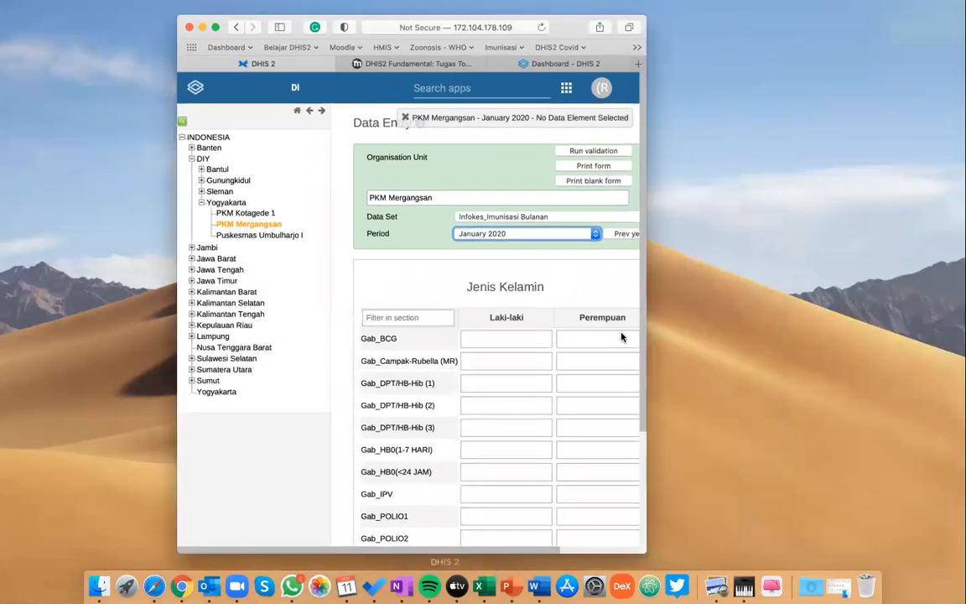
left_click(622, 337)
key("ctrl+Up")
left_click(465, 187)
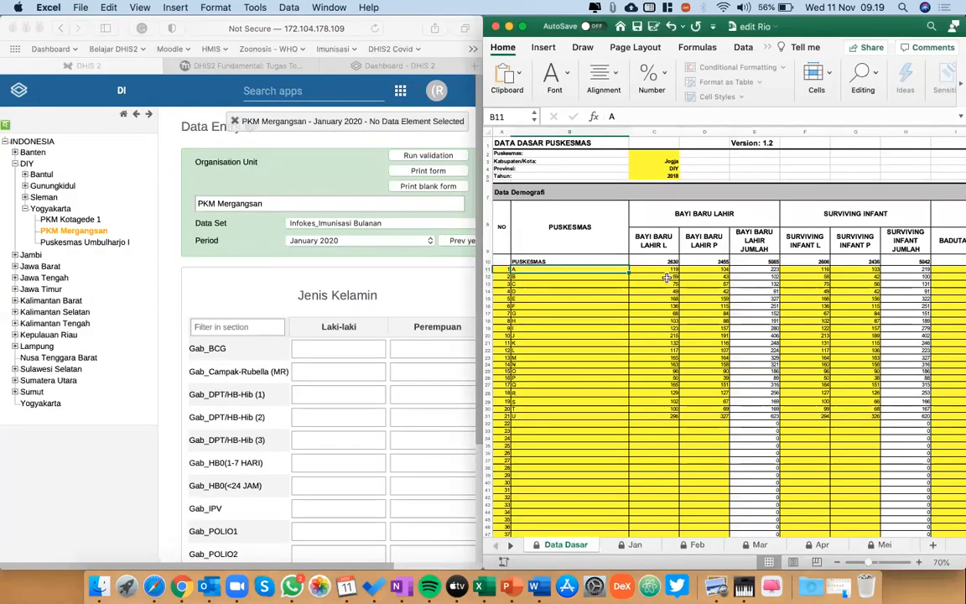
left_click(635, 545)
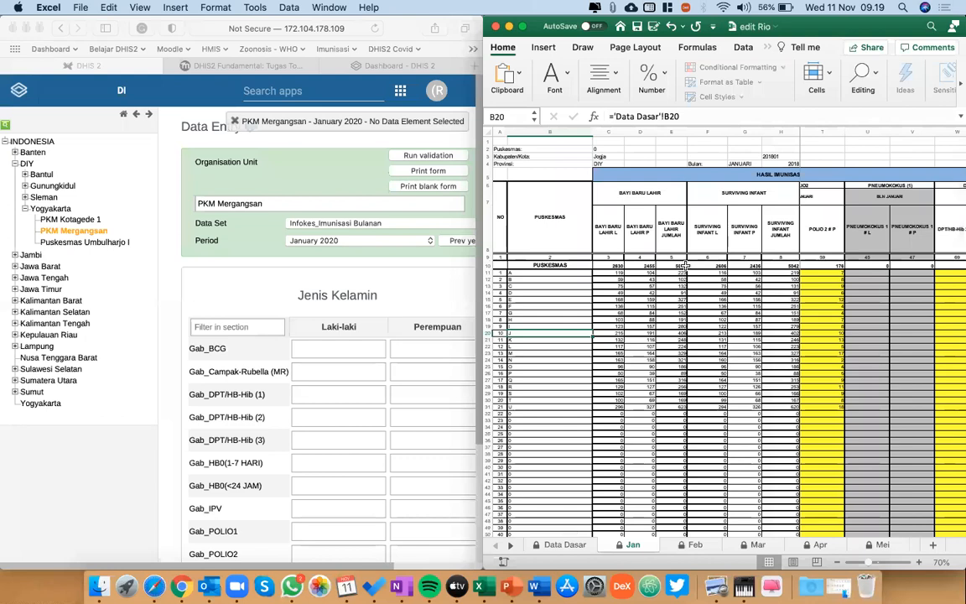
Select columns C through H, covering the newborn and surviving infant figures, in the Jan sheet.
left_click(610, 132)
left_click_drag(610, 132, 784, 132)
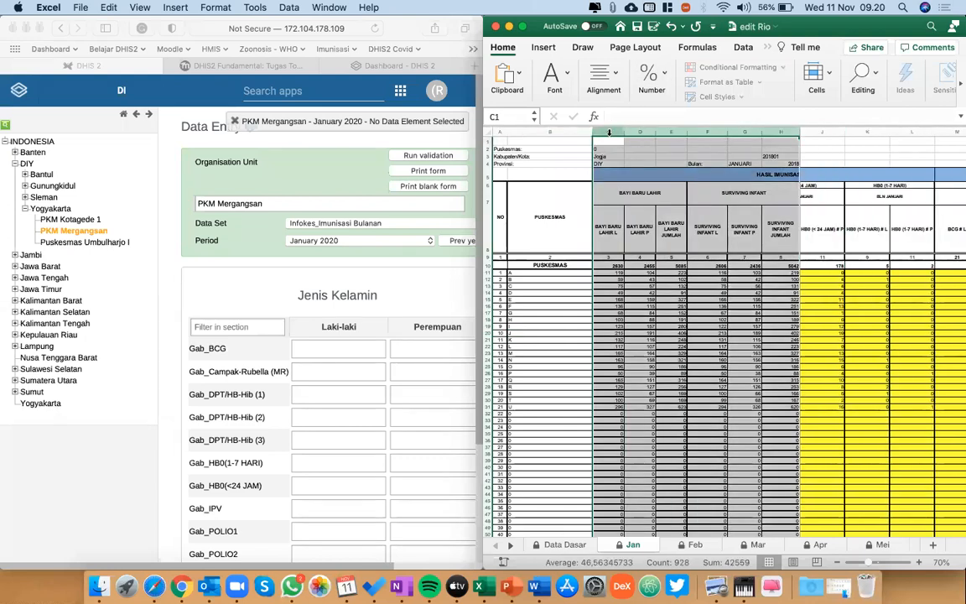
Hide columns C through H, holding the newborn and surviving infant figures, in the Jan sheet.
right_click(610, 132)
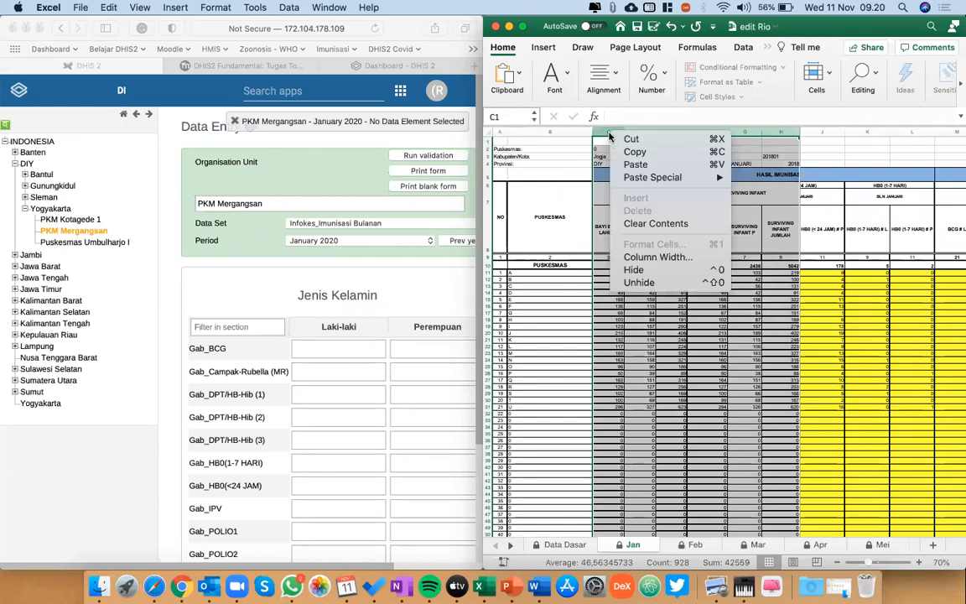
left_click(633, 266)
scroll(648, 267, "left", 5)
left_click(618, 272)
Enter 10 for Laki-laki and 9 for Perempuan in the Gab_HB0(<24 JAM) row of PKM Mergangsan's form.
left_click(328, 345)
scroll(328, 345, "right", 1)
scroll(328, 345, "left", 1)
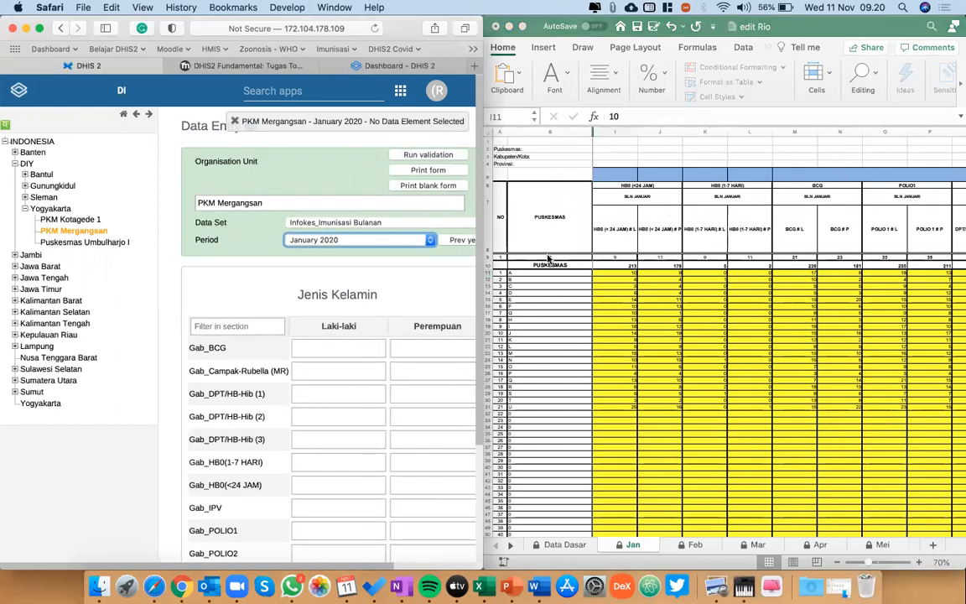
scroll(634, 276, "down", 1)
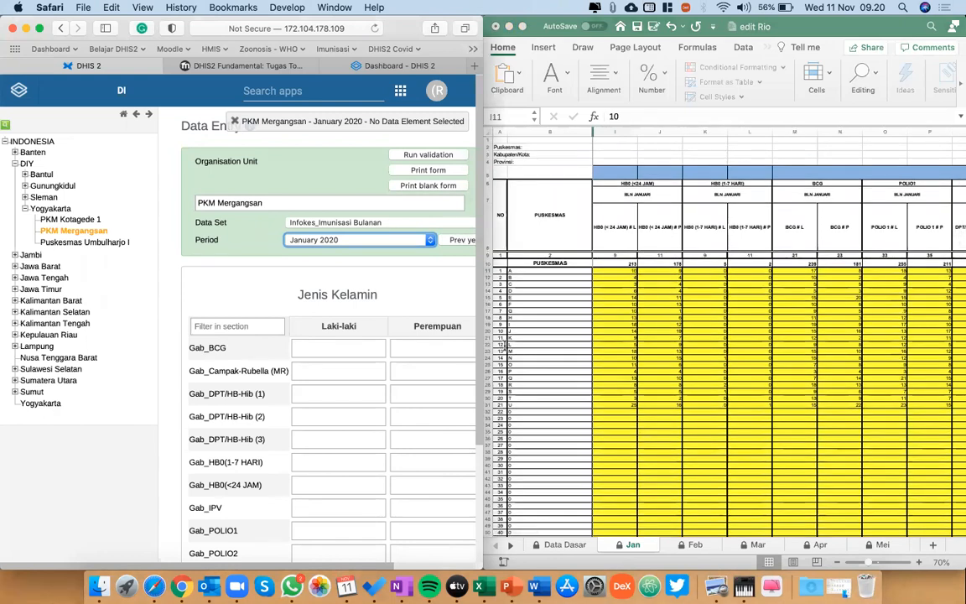
scroll(379, 411, "down", 2)
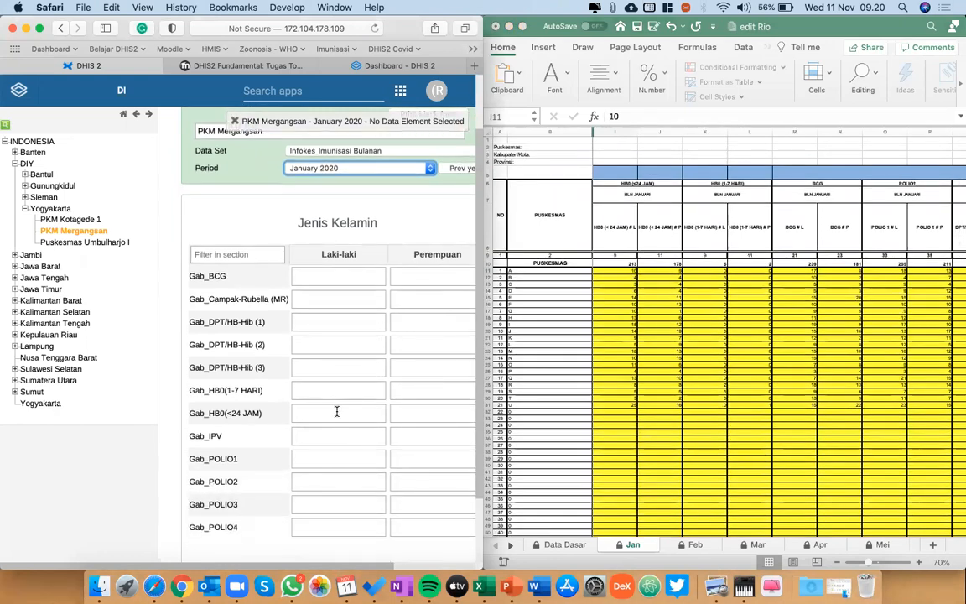
left_click(339, 412)
left_click(415, 411)
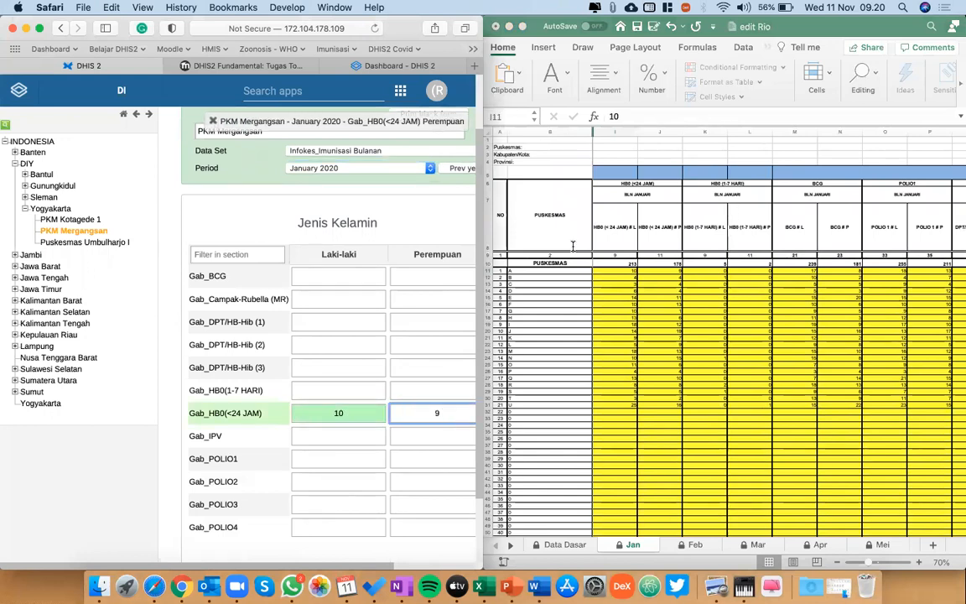
Enter 0 for both Laki-laki and Perempuan in the Gab_HB0(1-7 HARI) row.
scroll(724, 281, "up", 1)
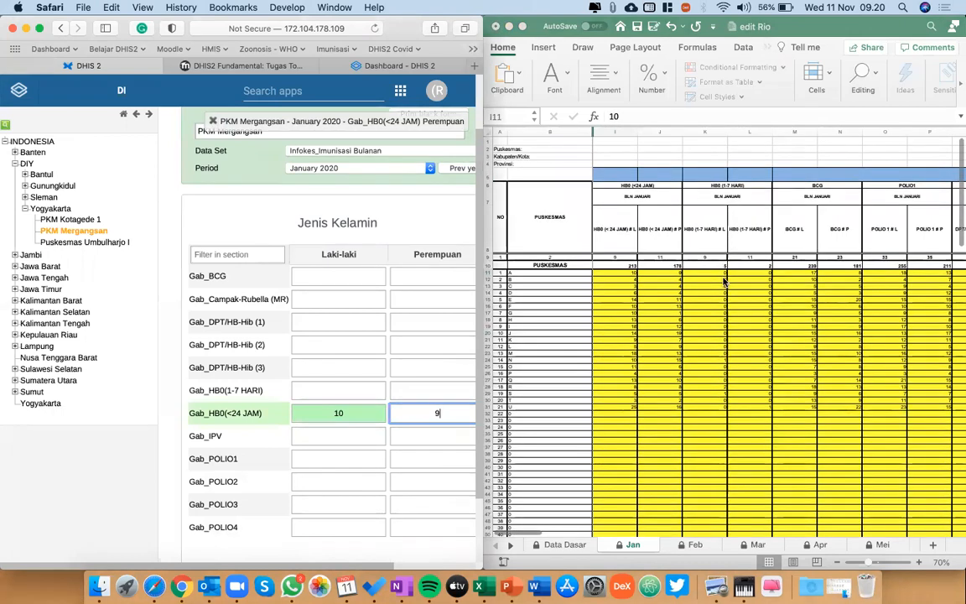
left_click(330, 389)
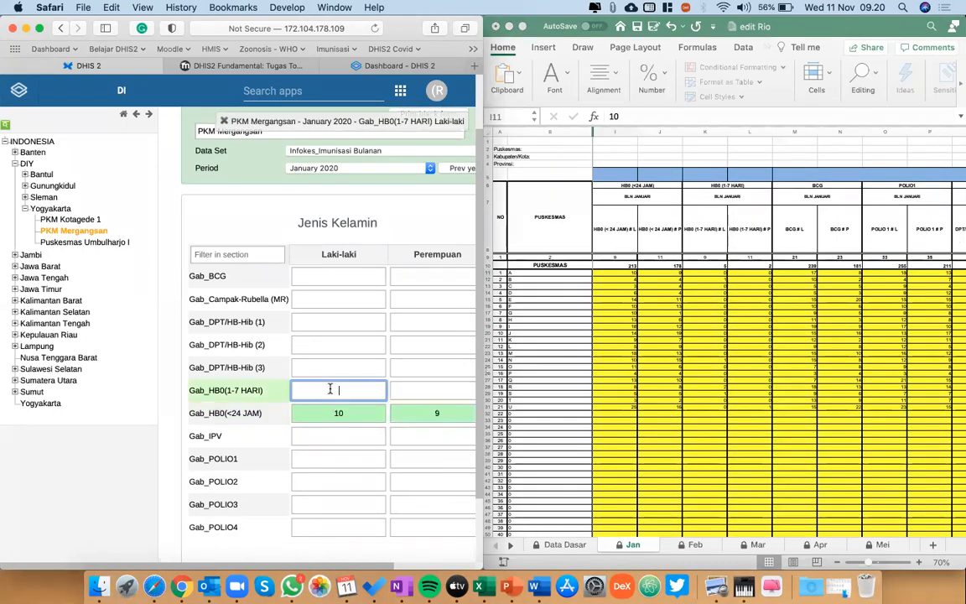
left_click(443, 393)
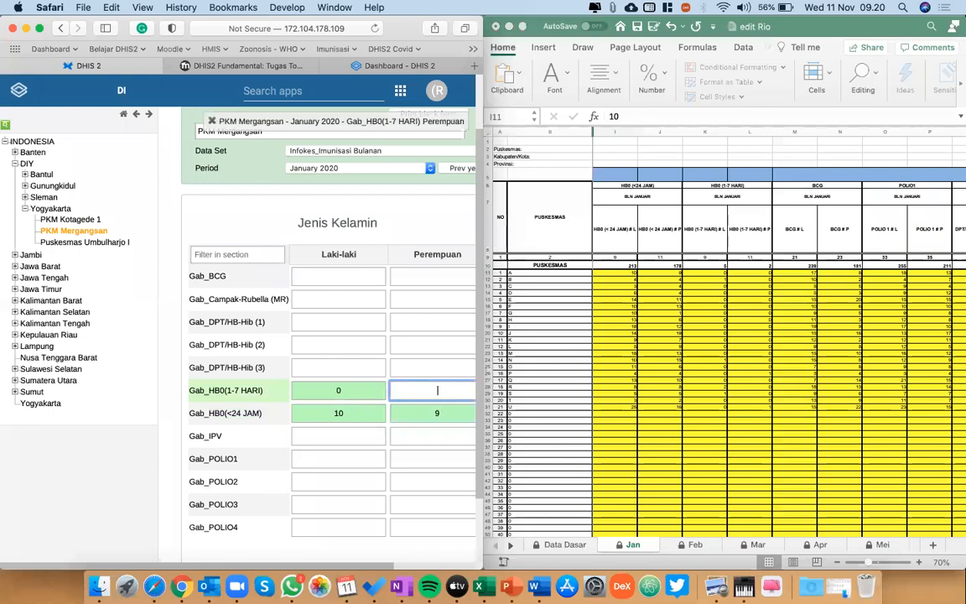
type("0")
Enter 17 for Laki-laki and 8 for Perempuan in the Gab_BCG row.
scroll(755, 327, "right", 1)
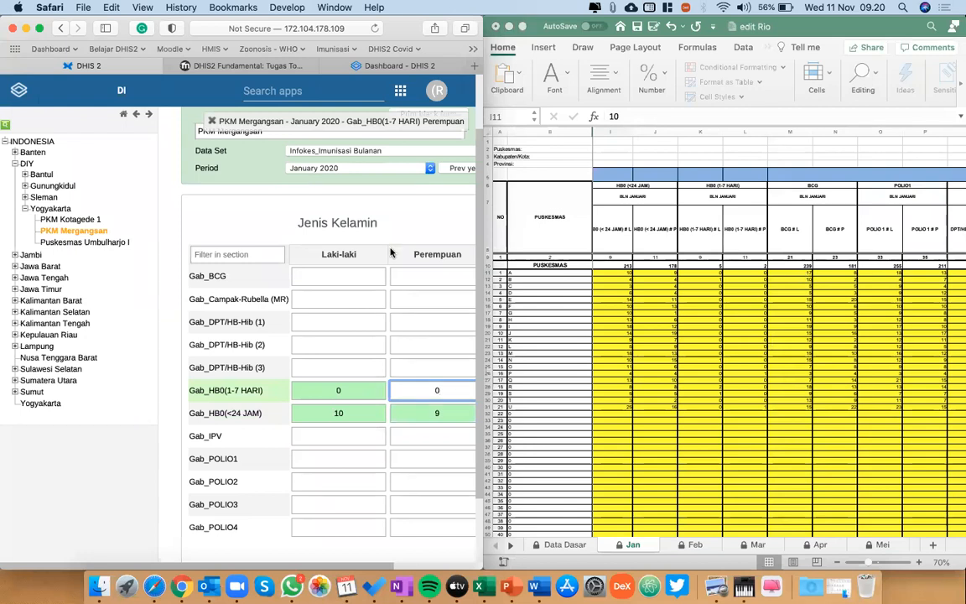
left_click(323, 325)
left_click(295, 275)
type("17")
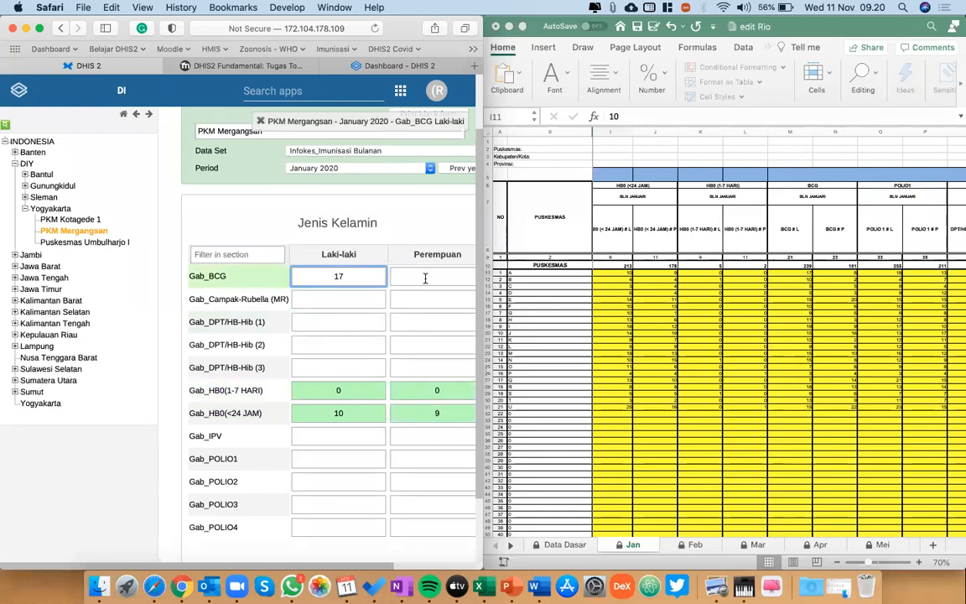
left_click(425, 279)
type("8")
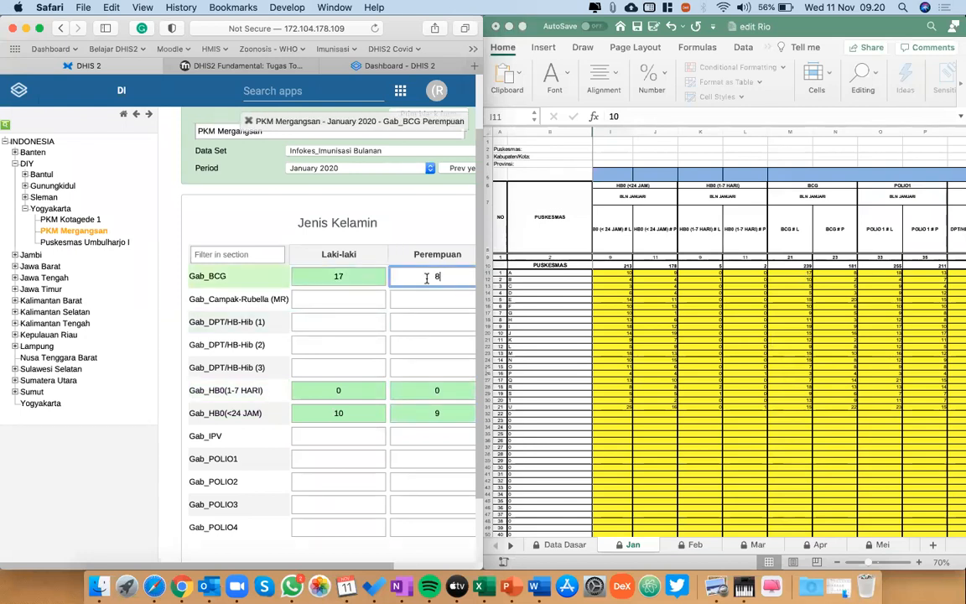
Enter the Polio 1 figures in the Gab_POLIO1 row: 18 for Laki-laki and 13 for Perempuan.
scroll(765, 299, "right", 3)
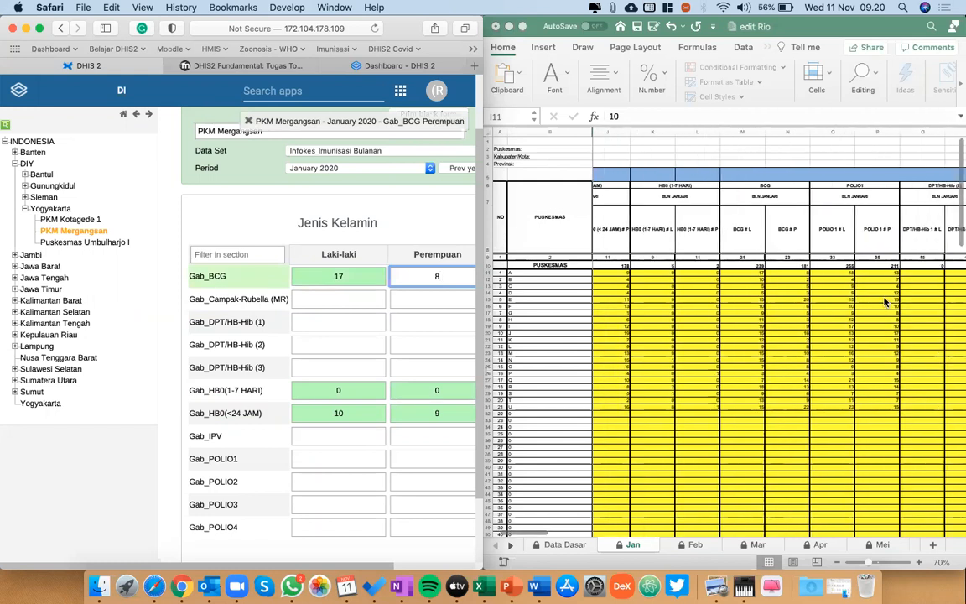
scroll(773, 304, "right", 2)
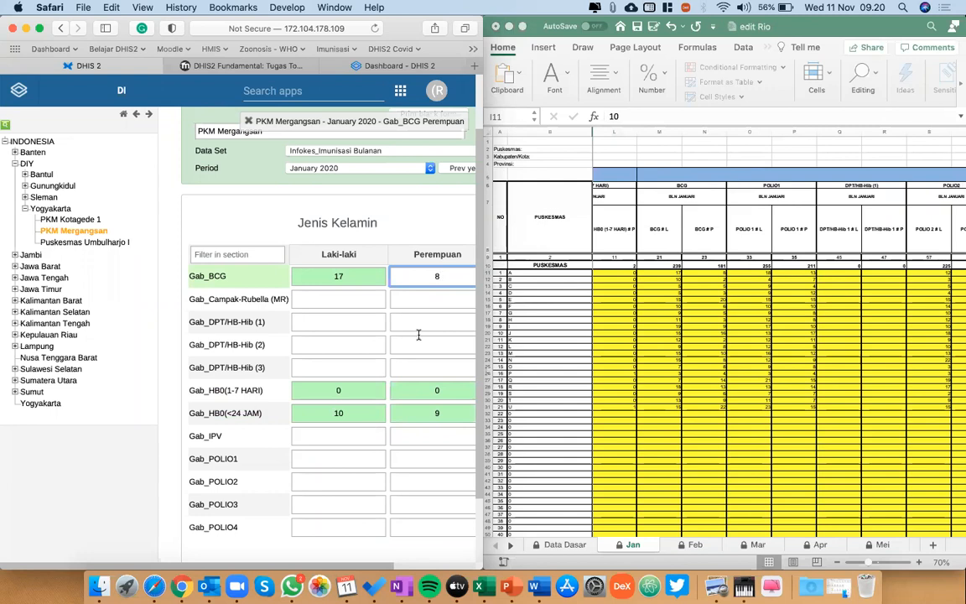
left_click(333, 460)
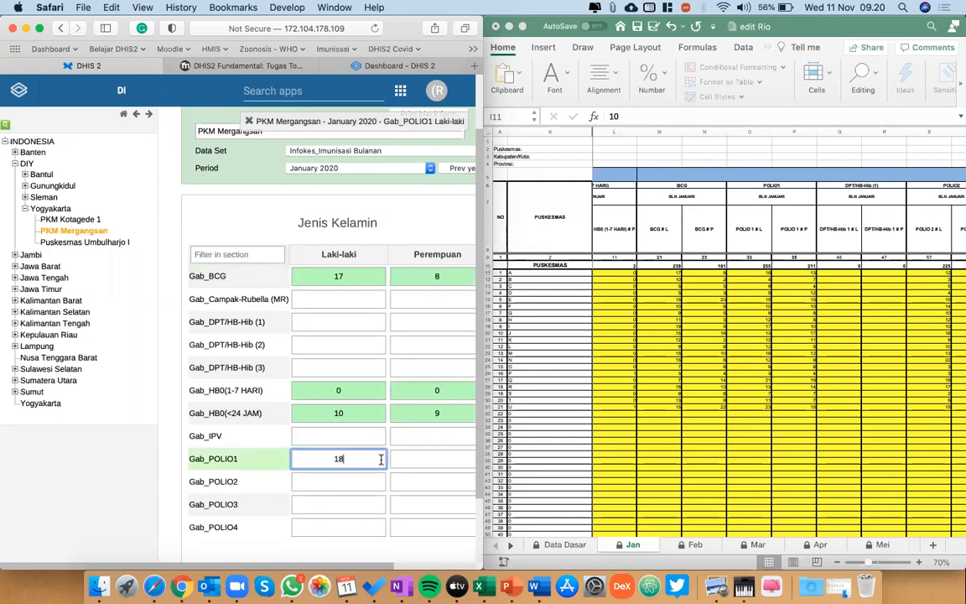
key("Tab")
Fill in the Gab_POLIO2 row from the workbook with 12 for Laki-laki and 7 for Perempuan.
scroll(808, 394, "right", 5)
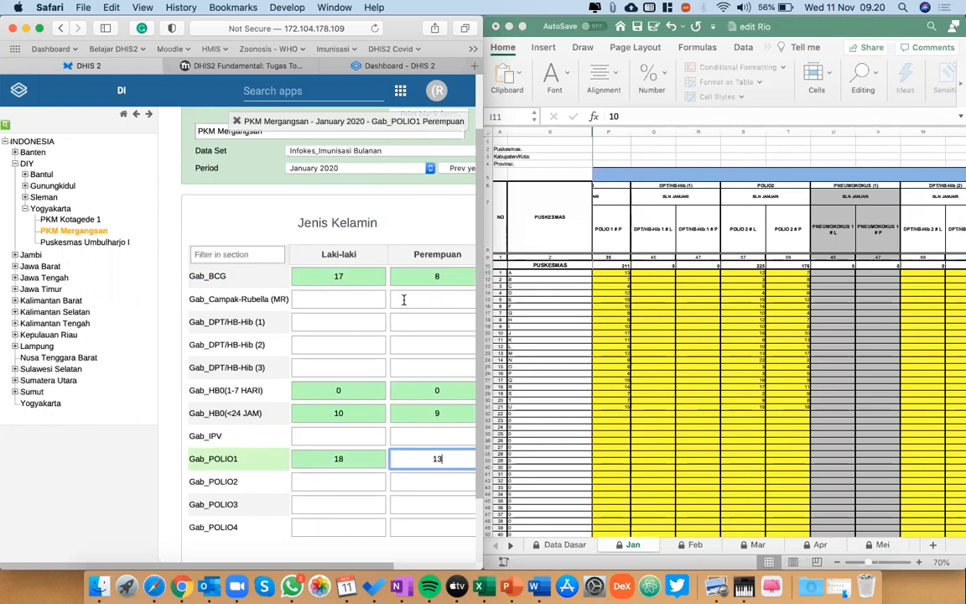
scroll(713, 325, "right", 2)
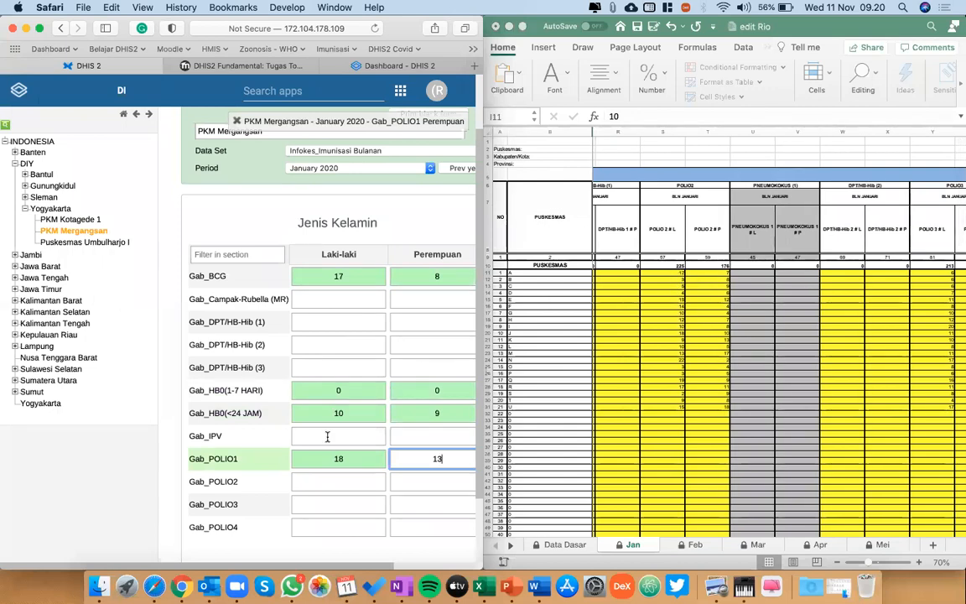
left_click(331, 480)
type("12")
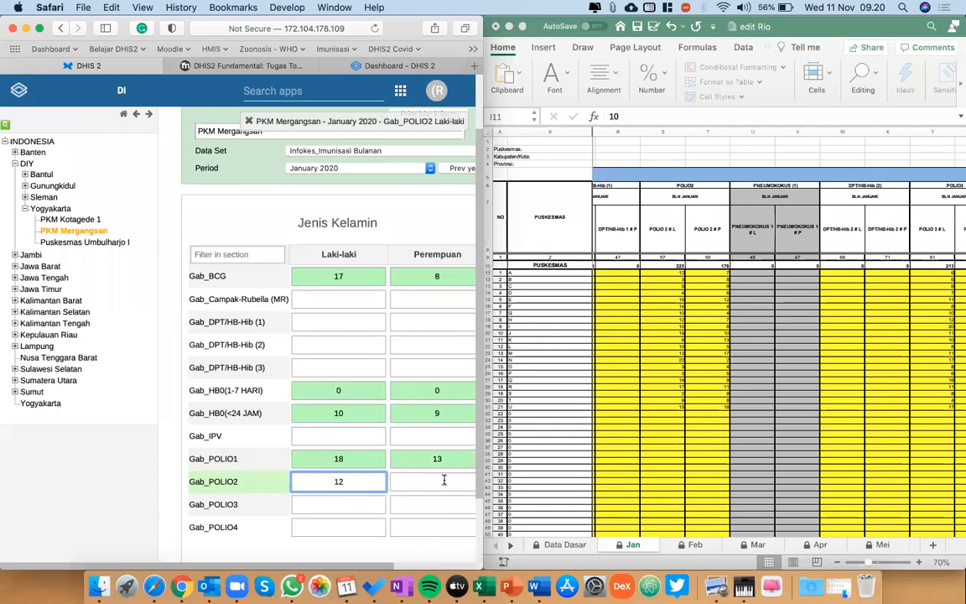
left_click(445, 480)
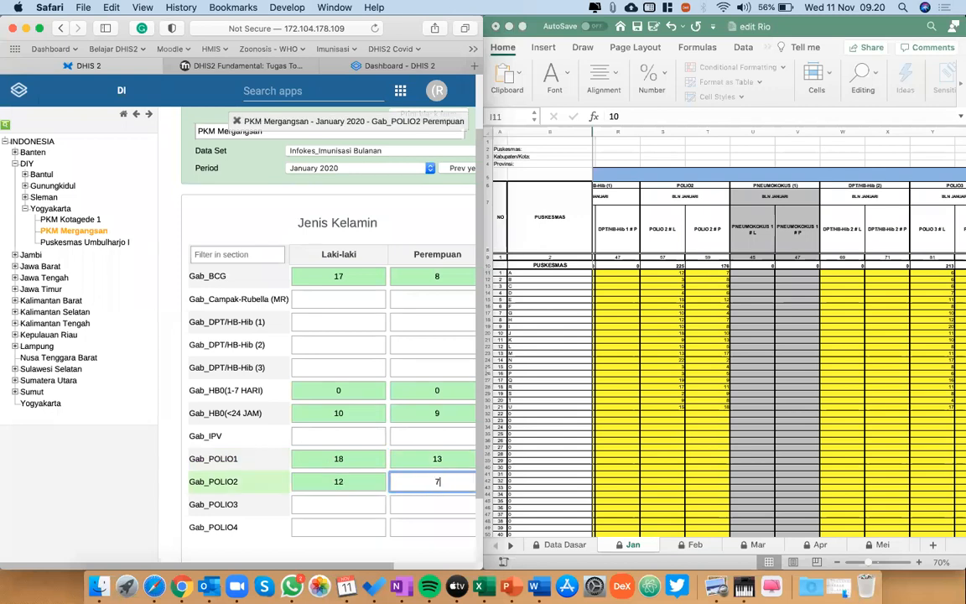
Record 6 for Laki-laki and 11 for Perempuan in the Gab_POLIO3 row.
scroll(752, 366, "right", 3)
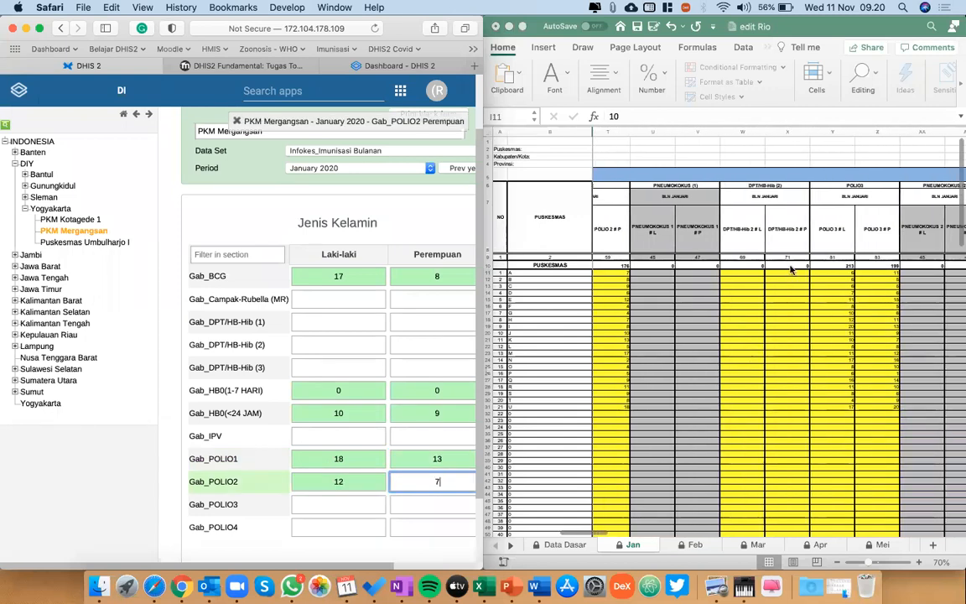
scroll(791, 297, "right", 3)
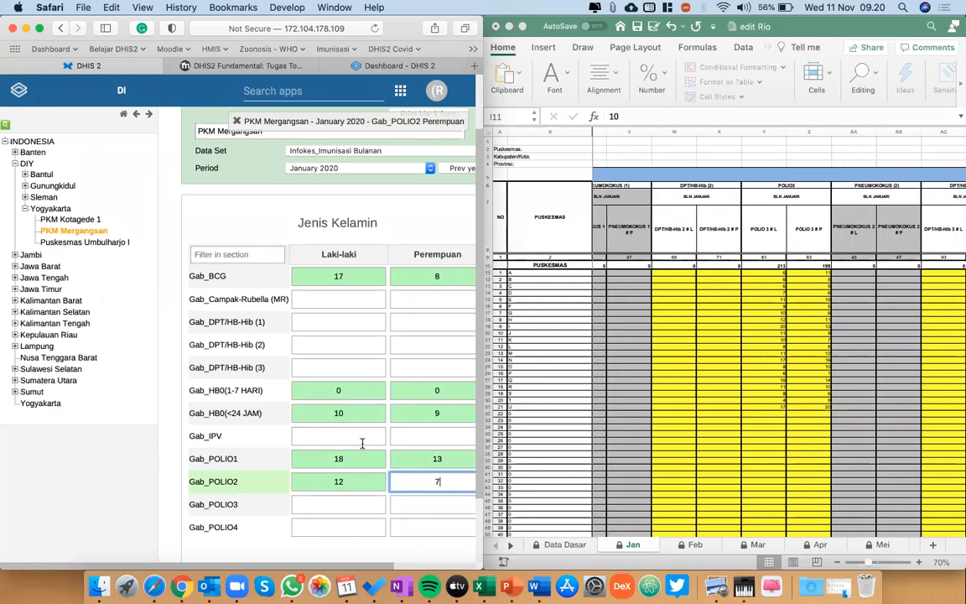
left_click(342, 506)
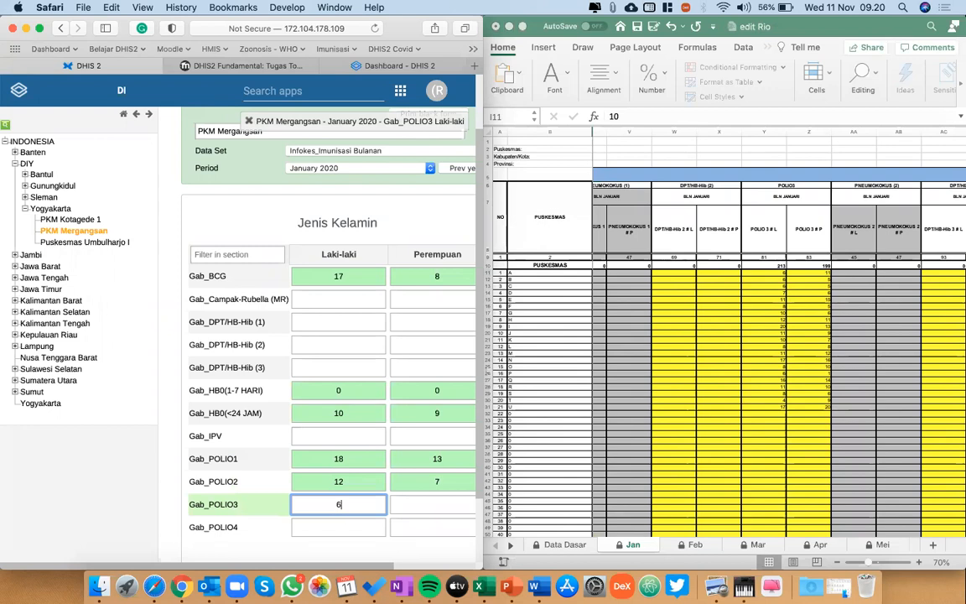
key("Tab")
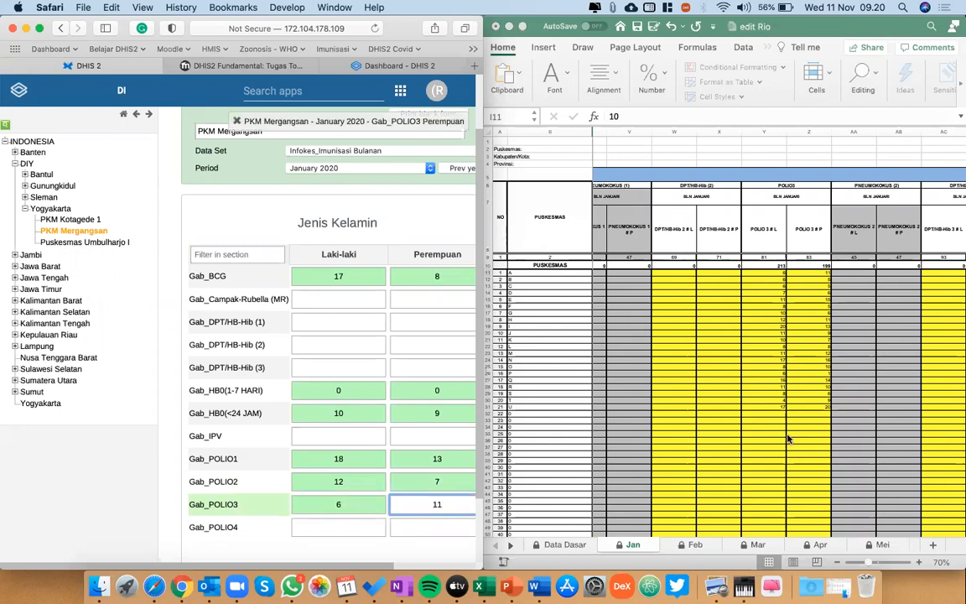
Enter the January Campak-Rubella (MR) figures in the Gab_Campak-Rubella (MR) row: 12 for Laki-laki and 14 for Perempuan.
scroll(788, 438, "right", 7)
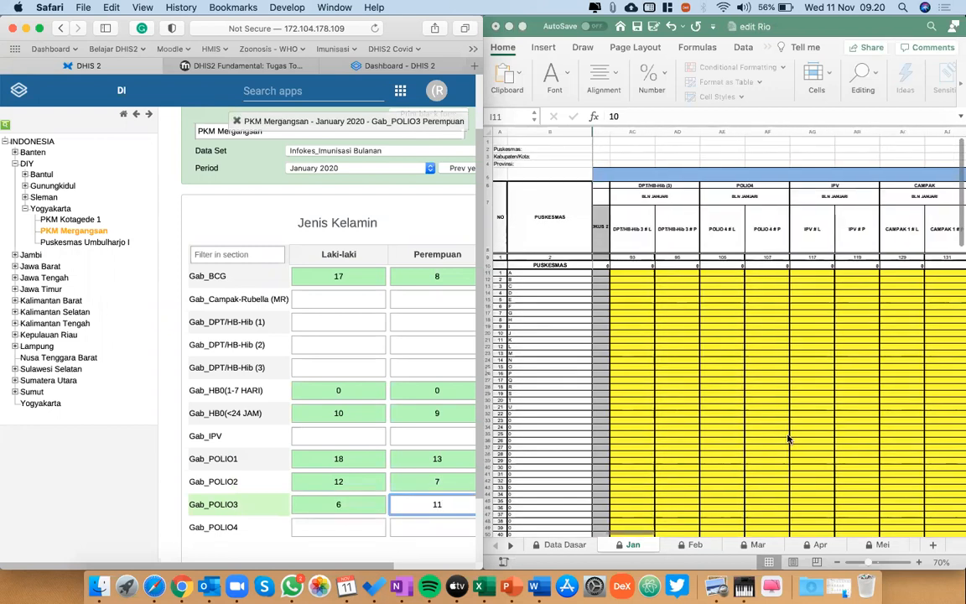
scroll(801, 361, "right", 3)
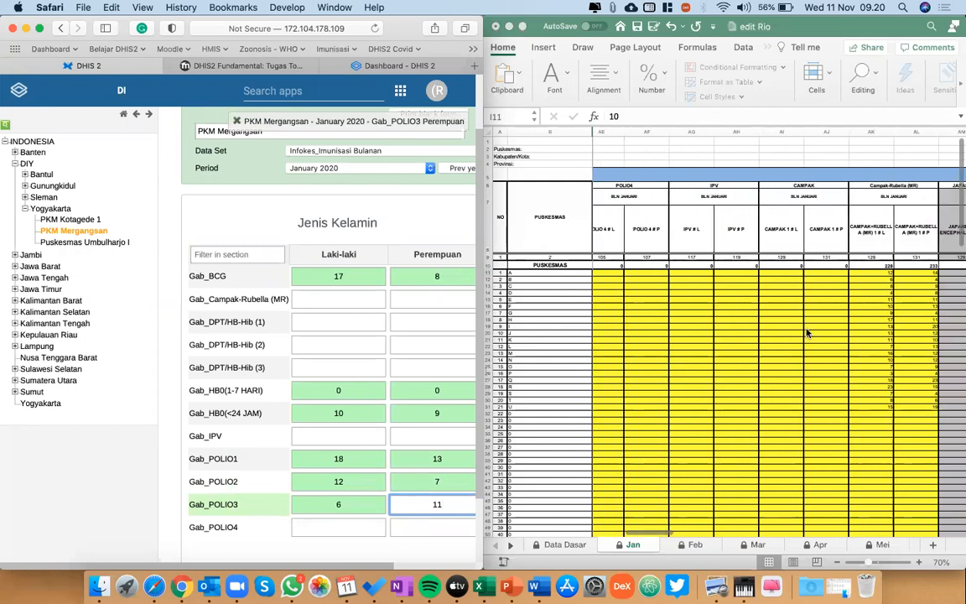
scroll(818, 327, "right", 2)
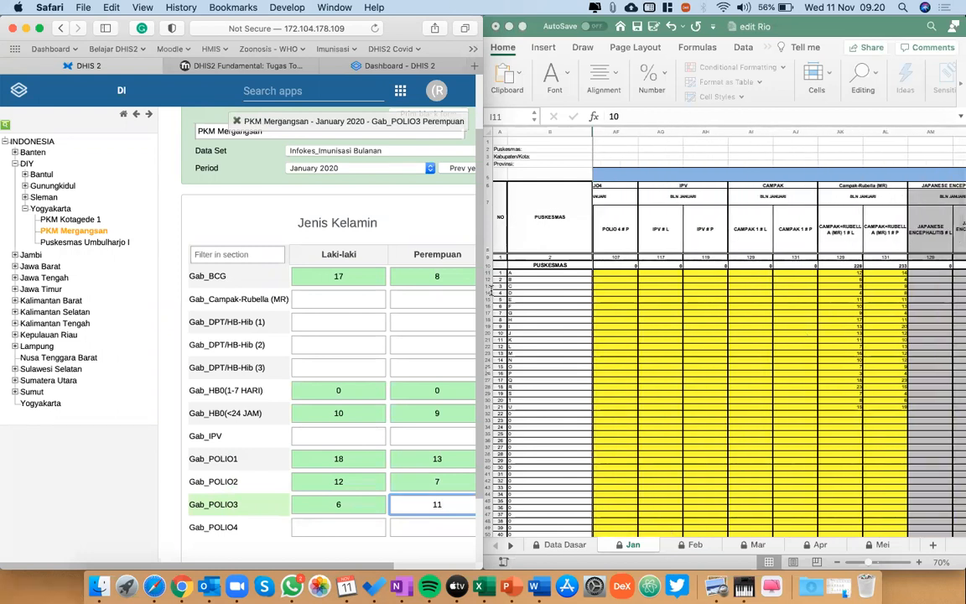
left_click(339, 299)
type("12")
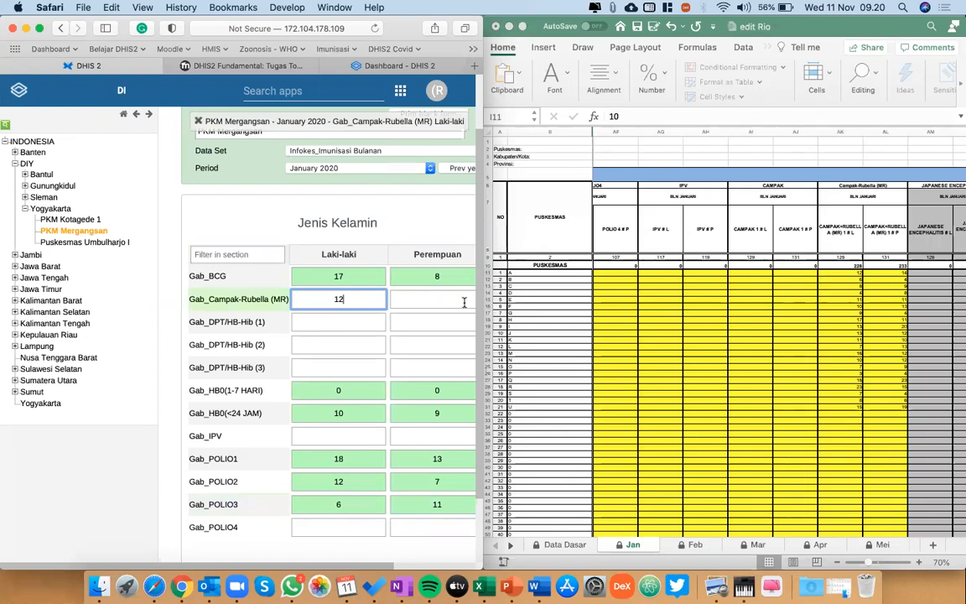
left_click(464, 303)
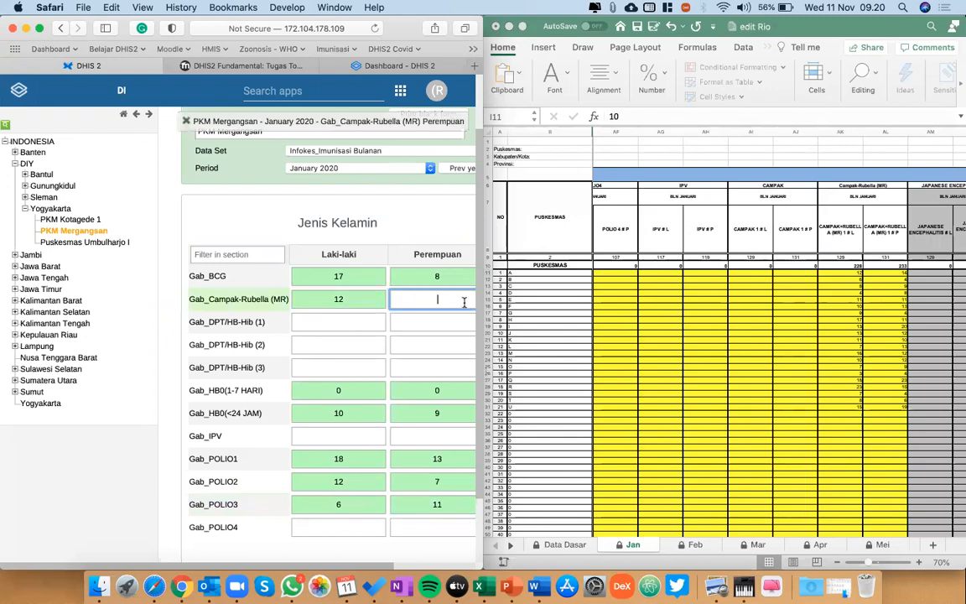
left_click(415, 320)
scroll(415, 321, "right", 2)
scroll(414, 320, "left", 2)
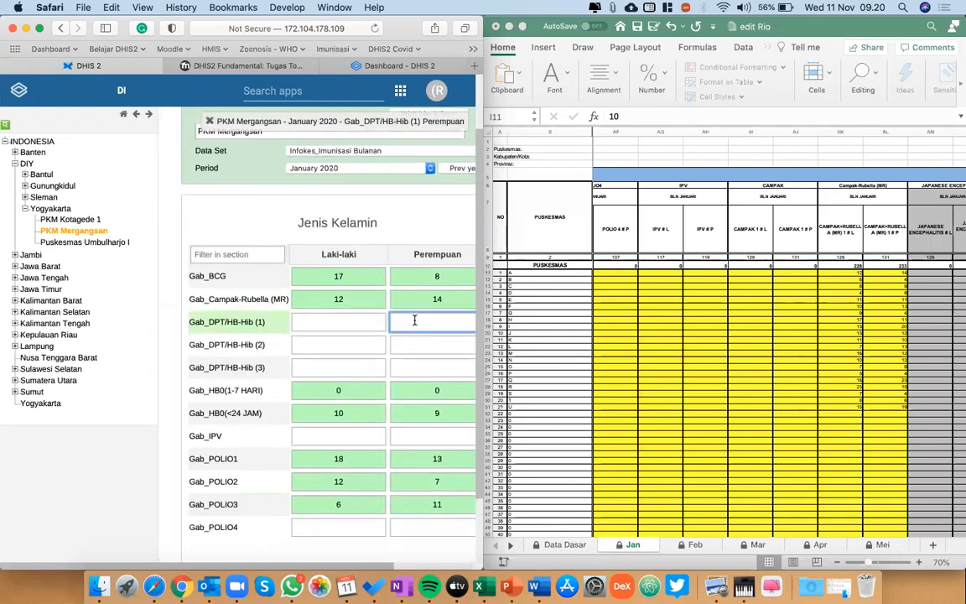
Find the Import/Export app by searching for "exp" and open its Data Export form.
left_click(347, 95)
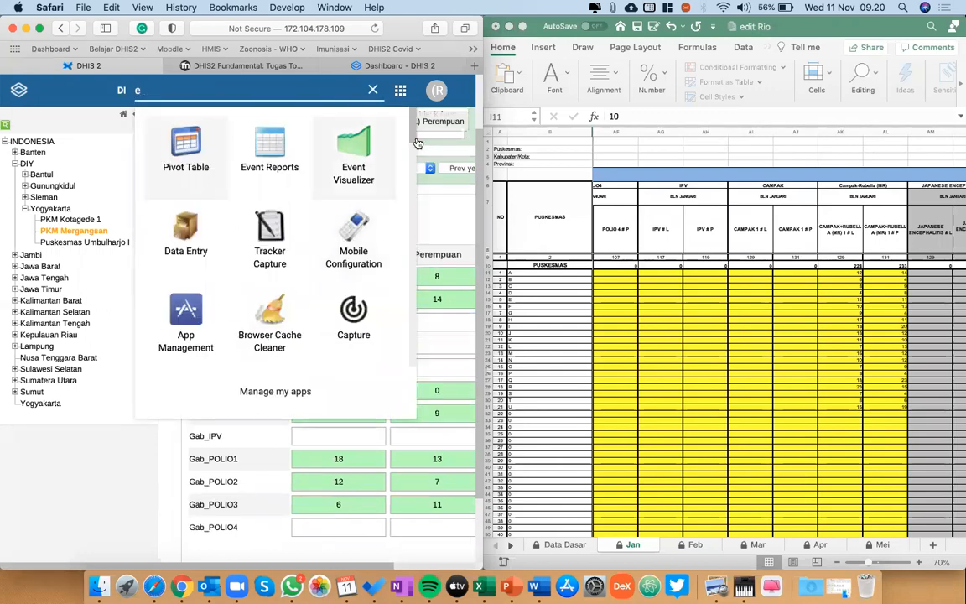
type("exp")
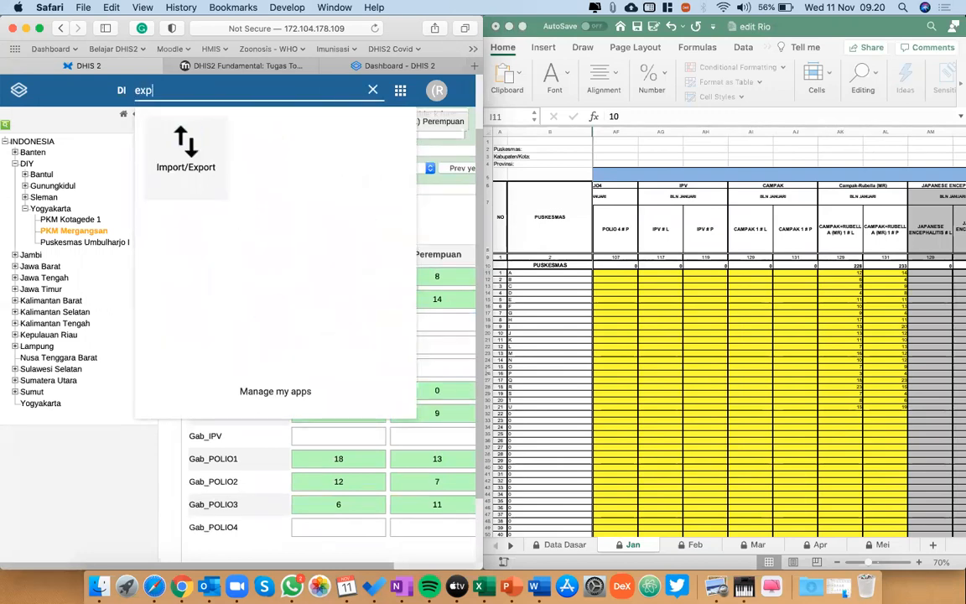
left_click(184, 141)
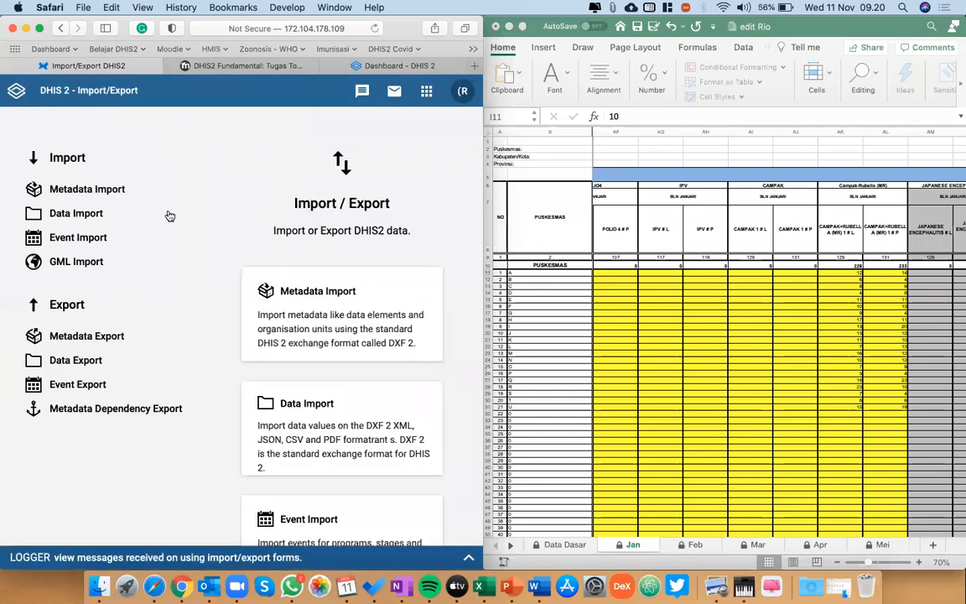
left_click(93, 362)
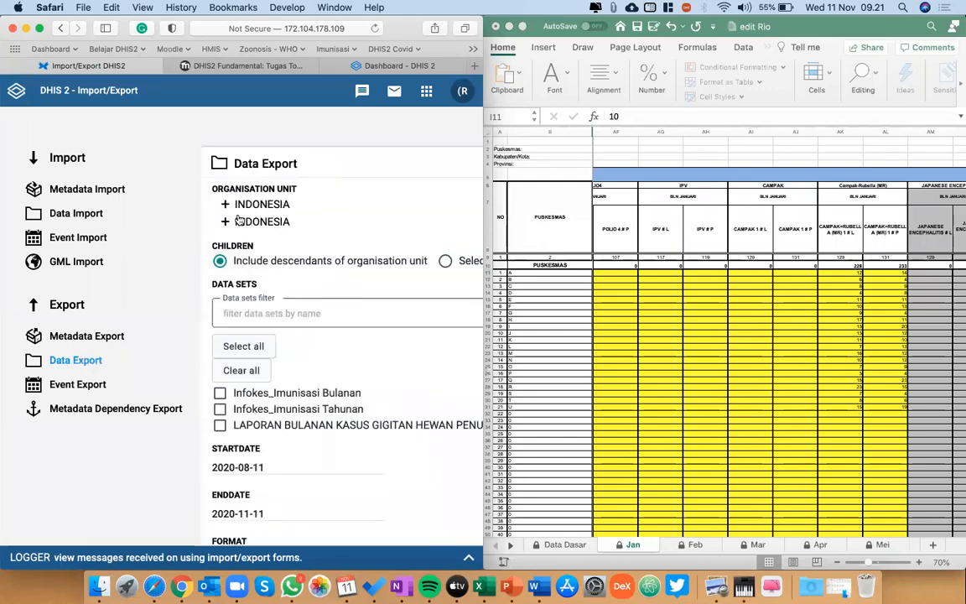
Select PKM Mergangsan, under INDONESIA, DIY and Yogyakarta, as the organisation unit for the data export.
left_click(225, 204)
left_click(226, 221)
scroll(235, 228, "down", 1)
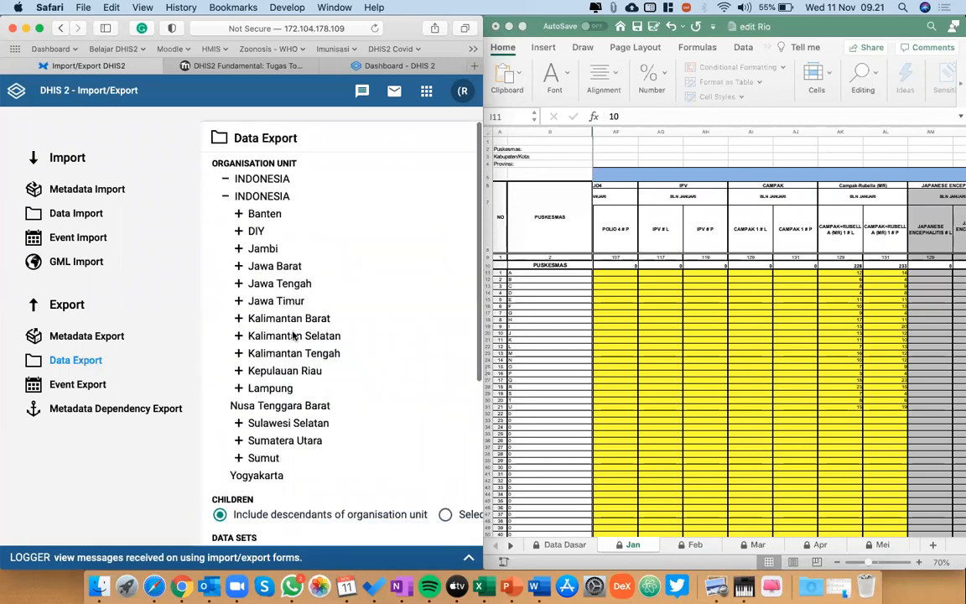
left_click(239, 231)
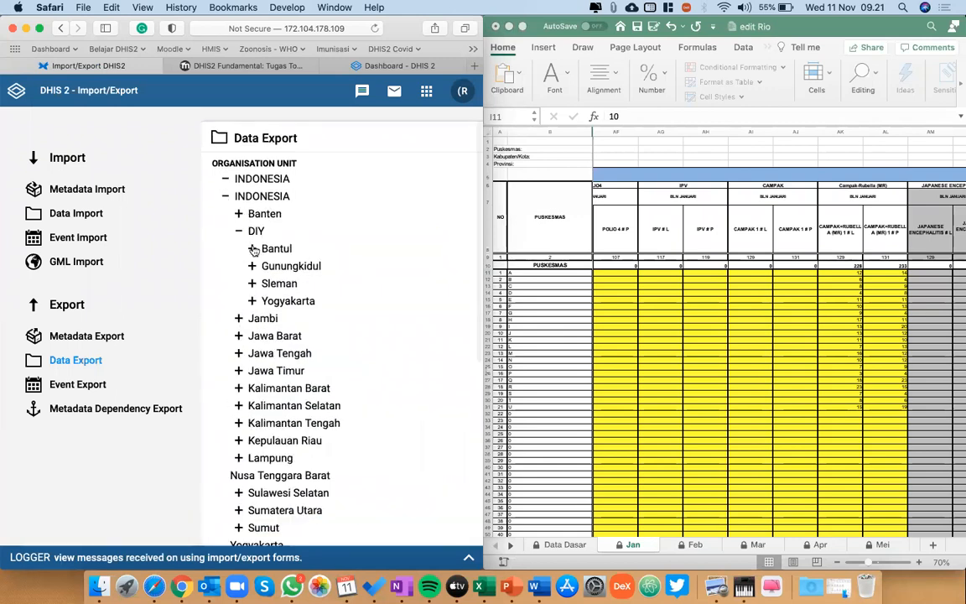
left_click(252, 302)
left_click(284, 336)
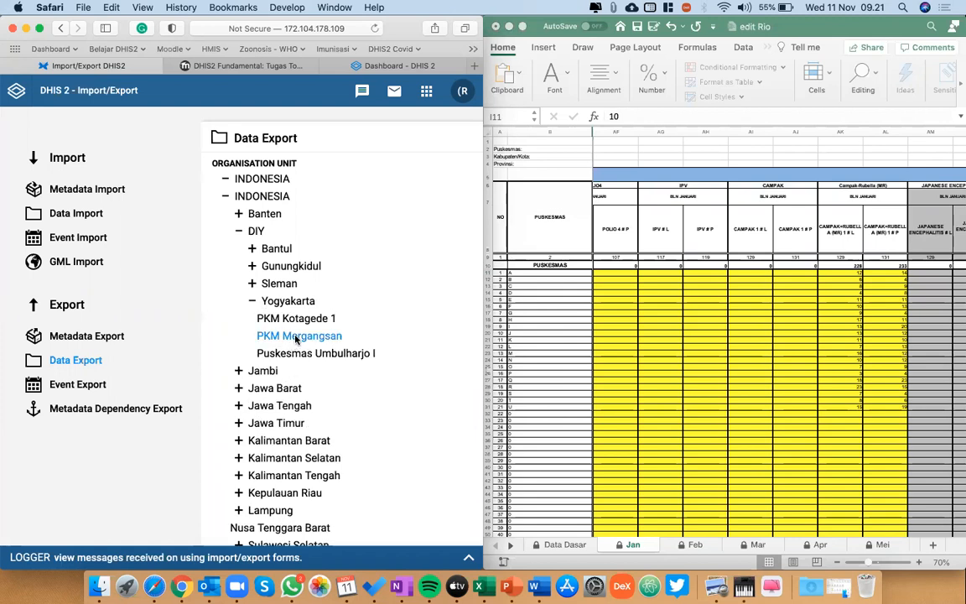
Choose the Infokes_Imunisasi Bulanan data set and move the export's start date back to cover January 2020.
scroll(289, 339, "down", 10)
scroll(294, 339, "down", 1)
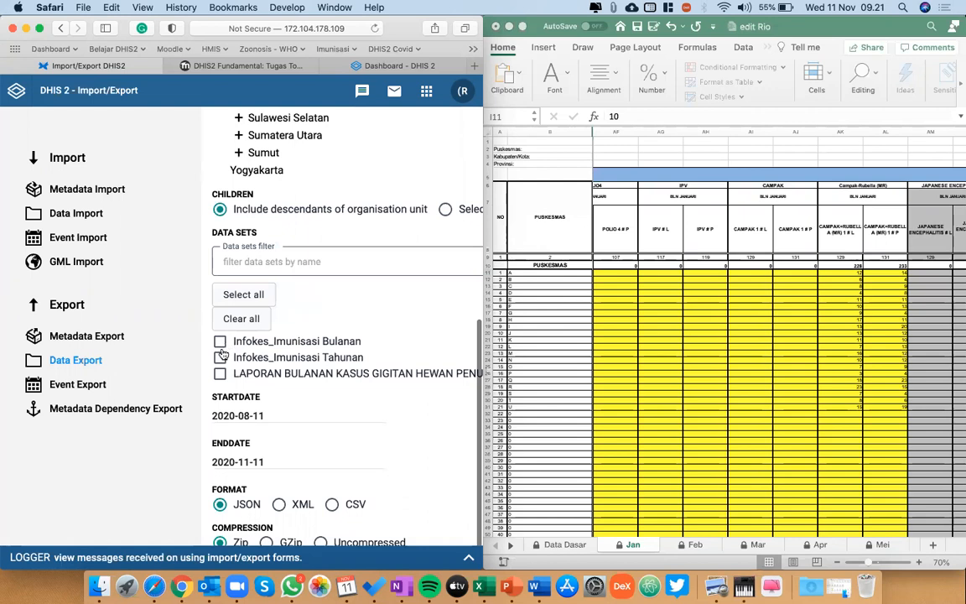
scroll(377, 456, "down", 4)
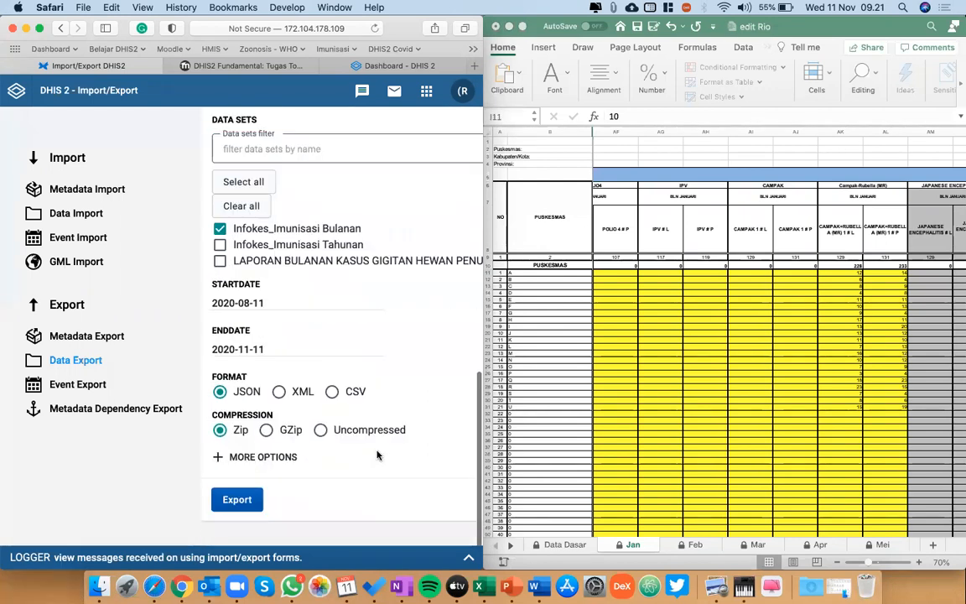
left_click(270, 303)
left_click(161, 265)
left_click(161, 265)
left_click(161, 265)
left_click(160, 265)
left_click(160, 265)
left_click(160, 265)
left_click(160, 265)
left_click(213, 303)
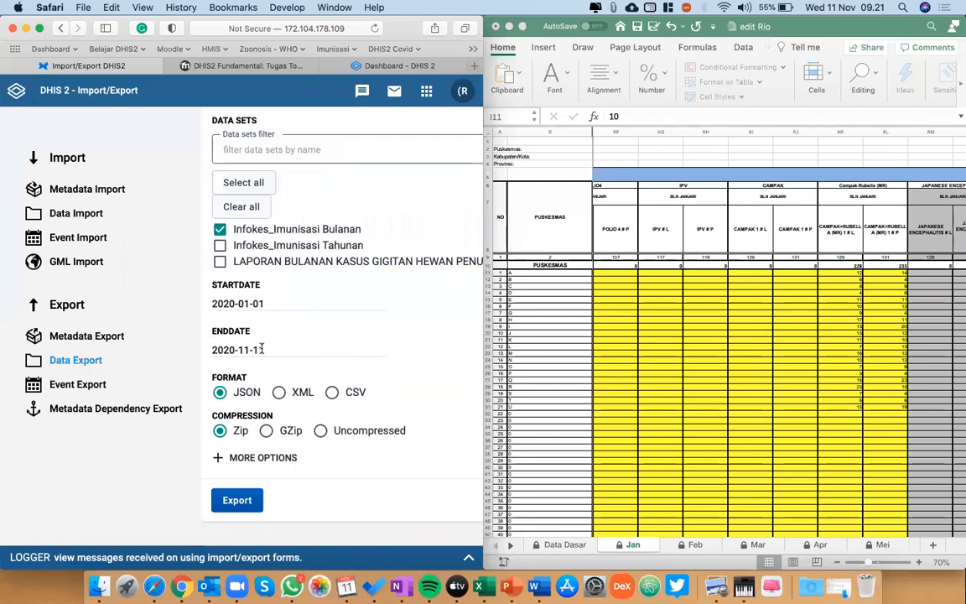
Export the data in CSV format and save the file in Downloads as "mergangsan 2020.csv".
left_click(332, 392)
left_click(237, 500)
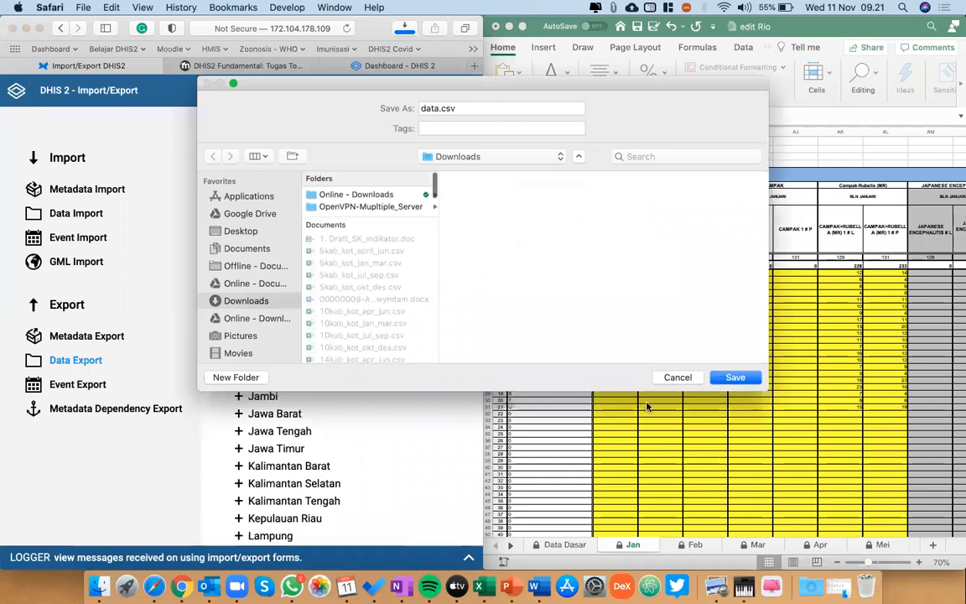
double_click(431, 108)
type("mergangsan")
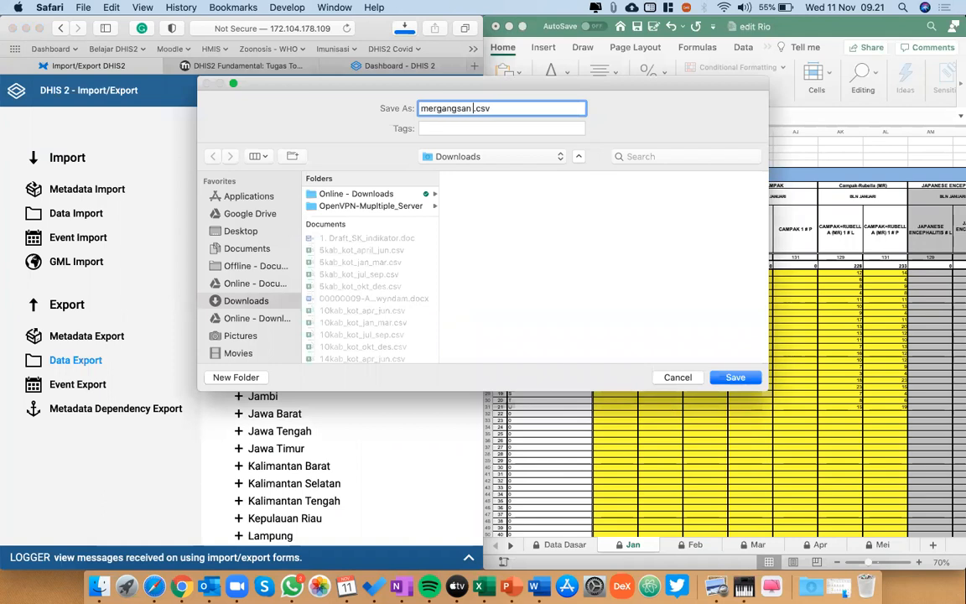
type(" 2020")
key("Return")
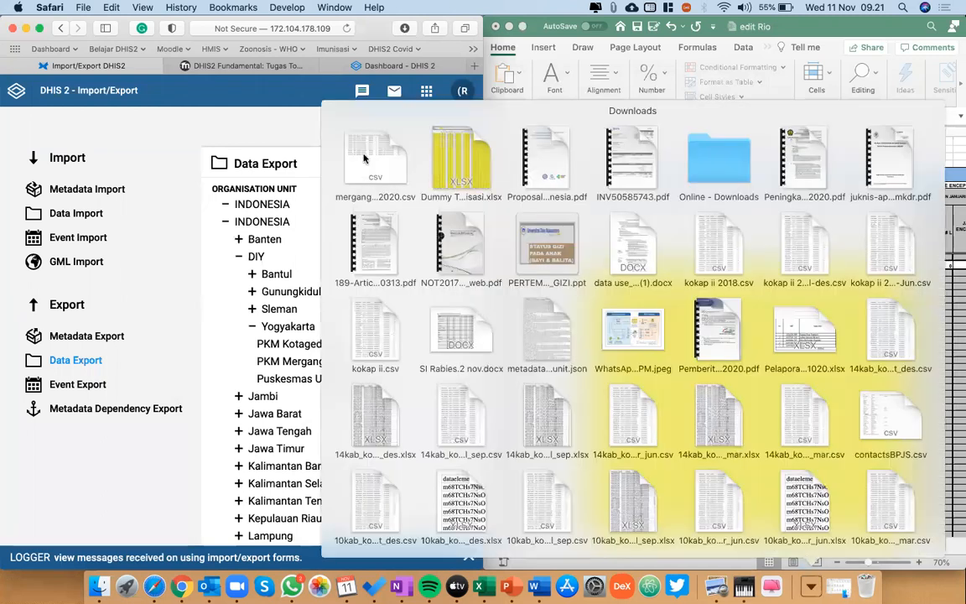
Open the exported mergangsan 2020 file in Excel and split column A's data into separate columns at the commas.
left_click(363, 158)
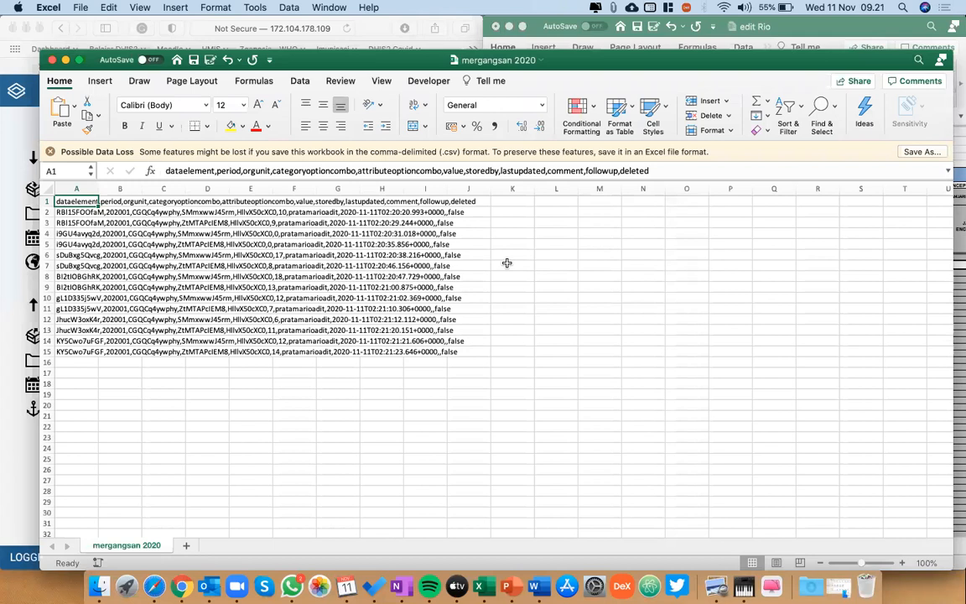
key("super+shift+Down")
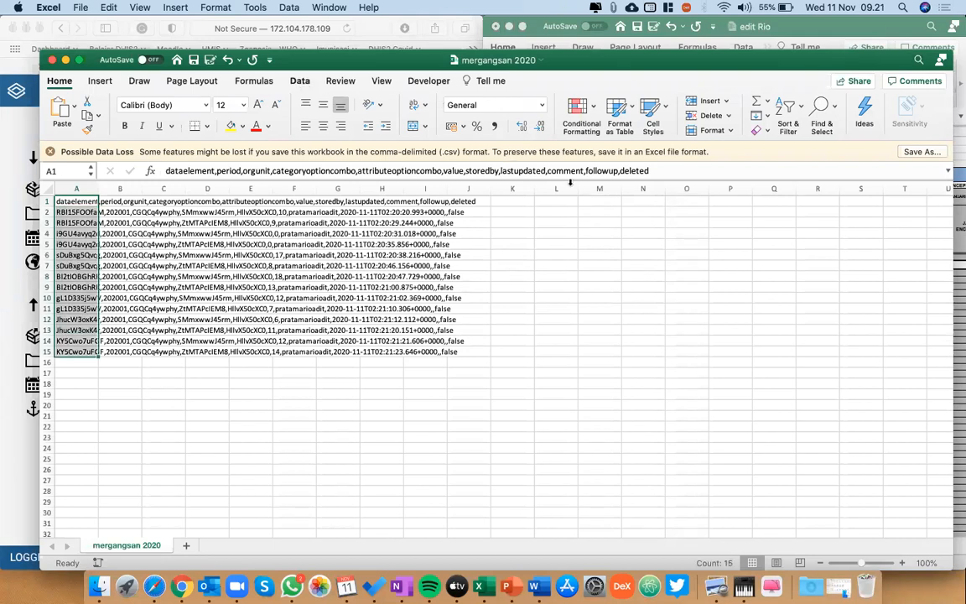
left_click(299, 81)
left_click(503, 108)
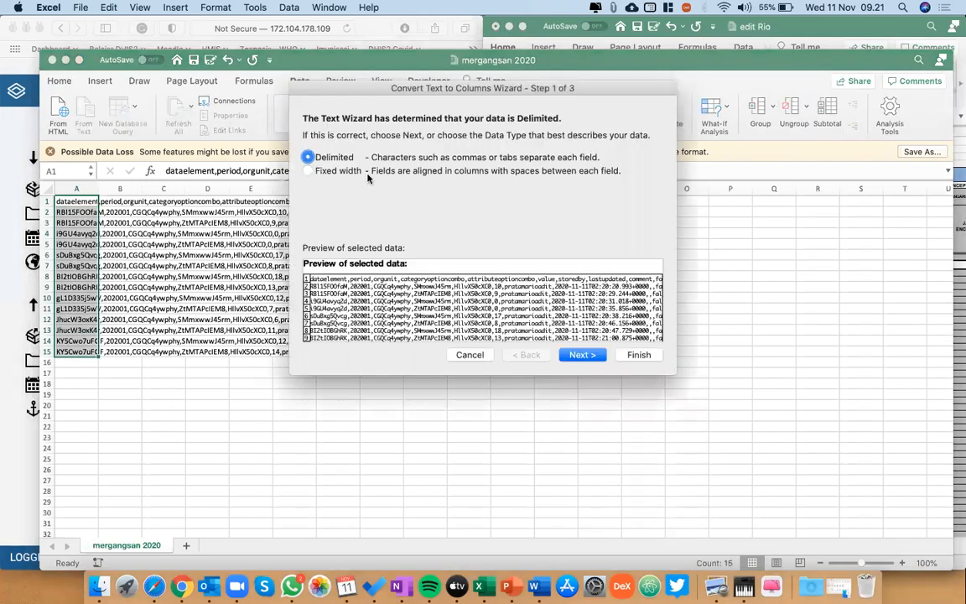
left_click(593, 356)
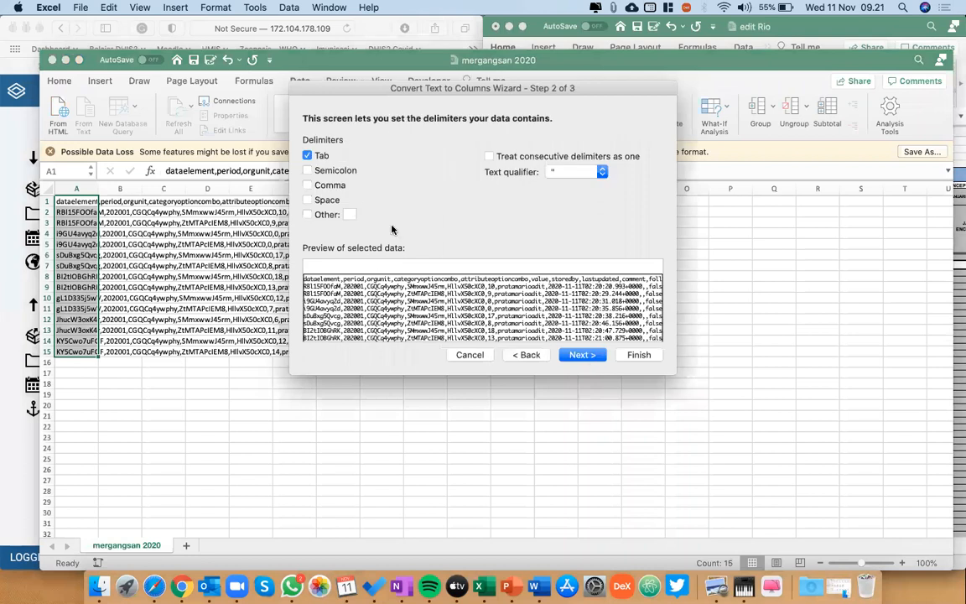
left_click(332, 185)
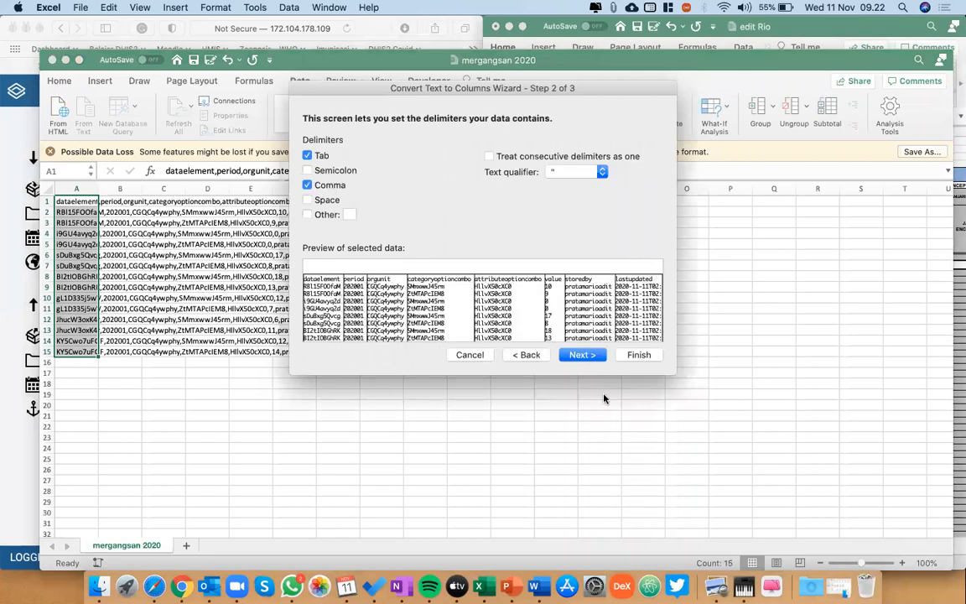
left_click(582, 356)
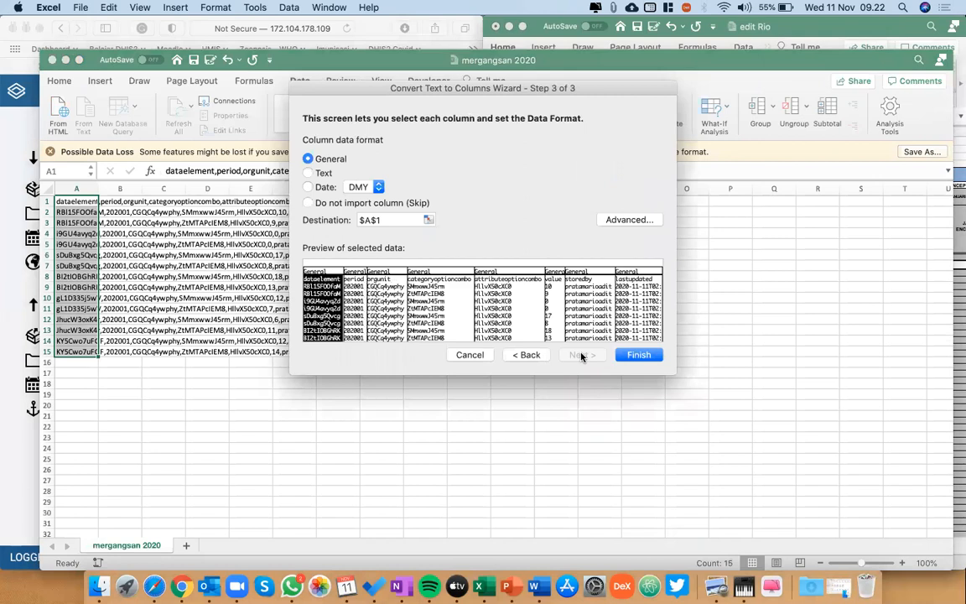
left_click(640, 355)
Widen the dataelement and categoryoptioncombo columns to fit their full contents.
left_click(150, 255)
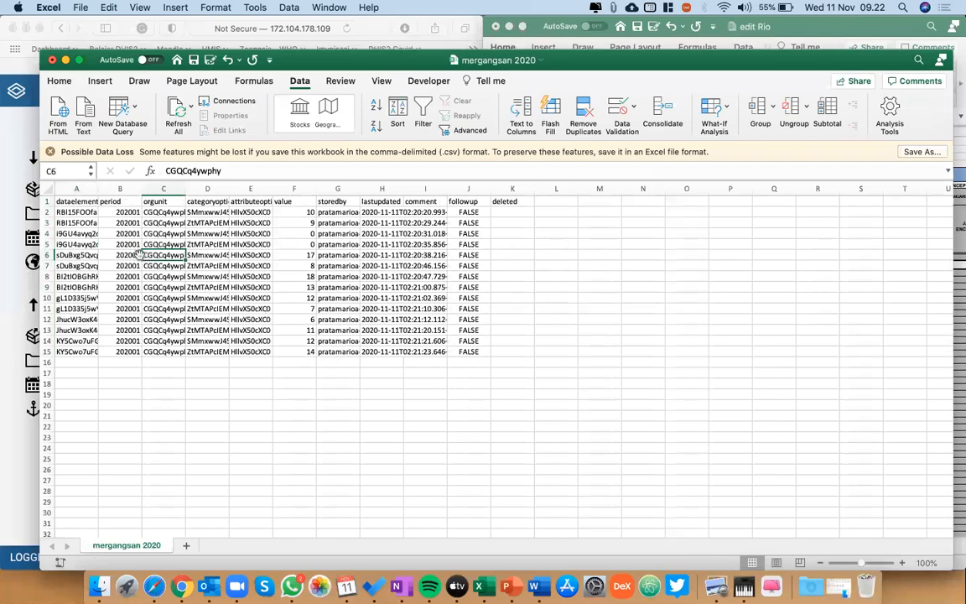
left_click_drag(98, 189, 108, 189)
left_click(85, 200)
key("Right")
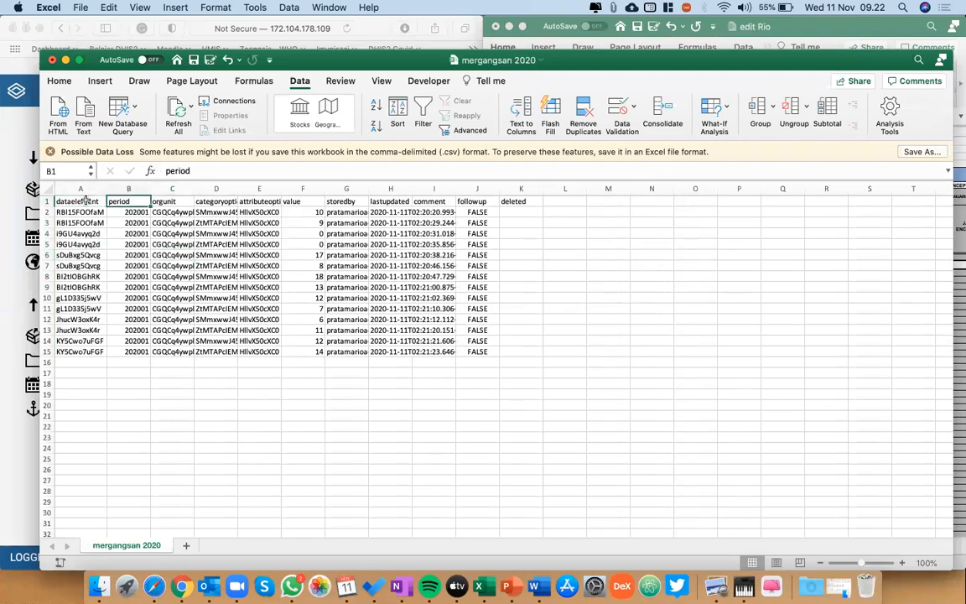
key("Right")
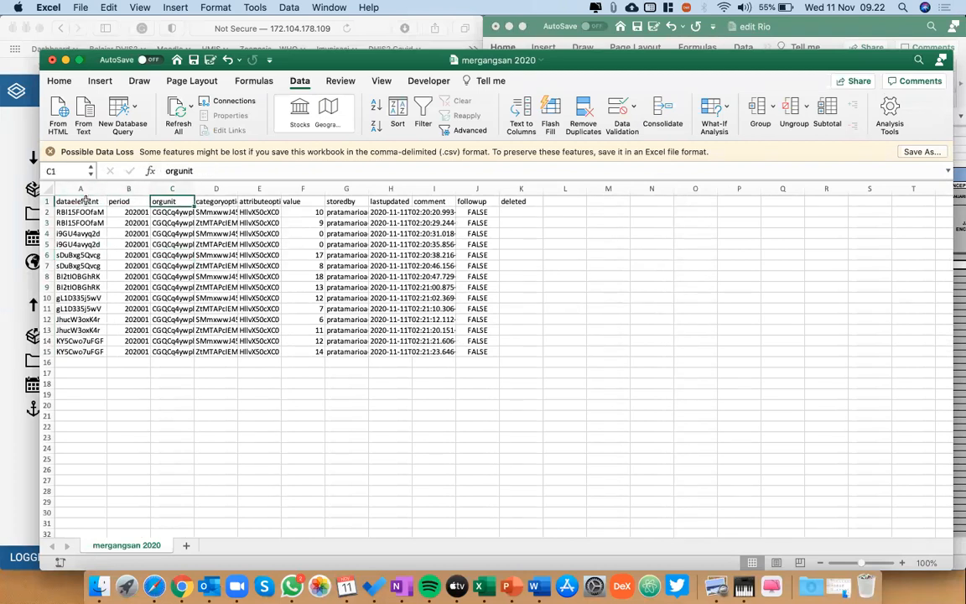
left_click_drag(237, 187, 238, 186)
double_click(238, 187)
Clear the storedby, lastupdated, comment, followup and deleted columns, including their headers, in G1:K15.
key("Right")
key("Right")
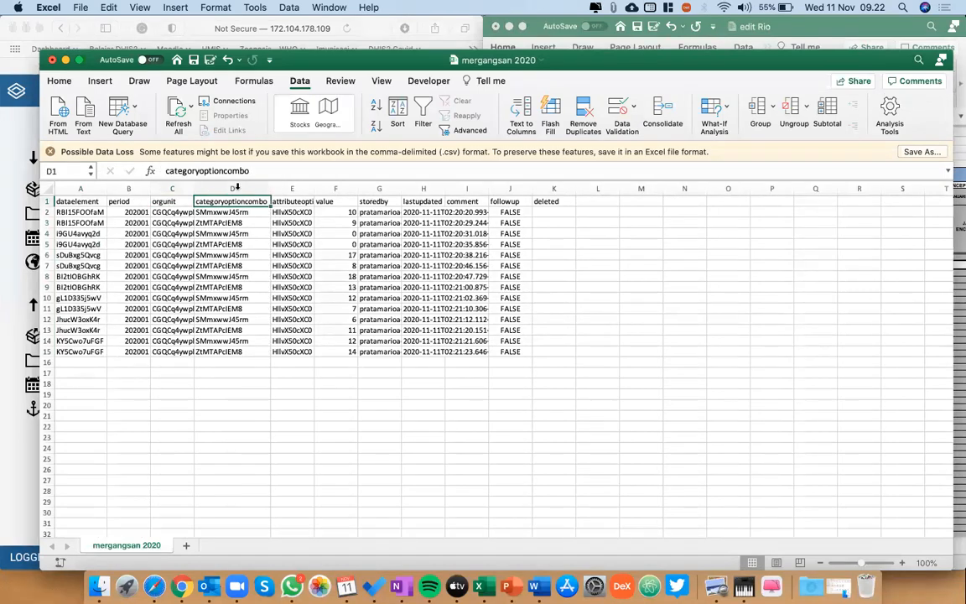
key("Right")
key("Right")
key("Down")
key("Up")
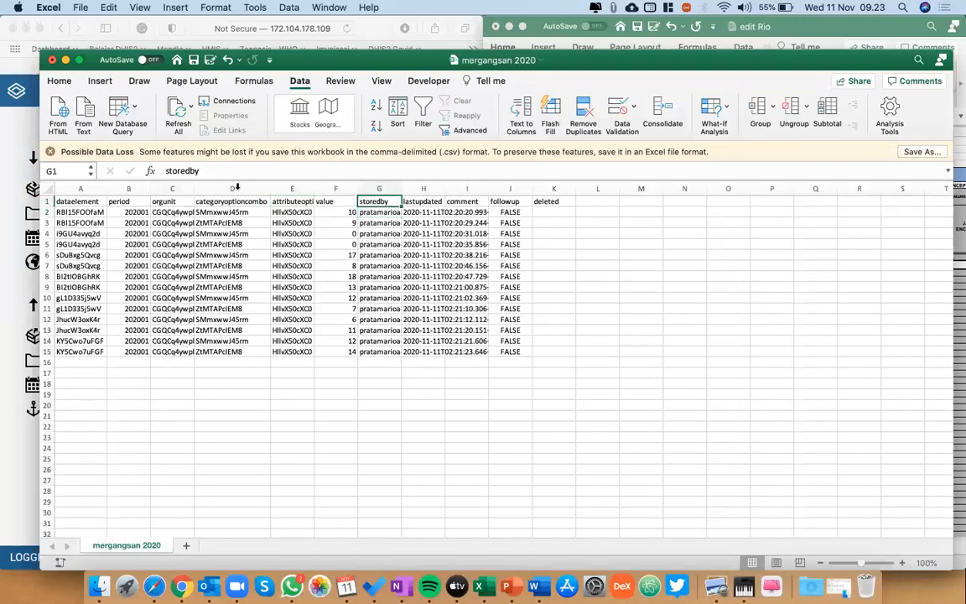
left_click(958, 338)
left_click(295, 347)
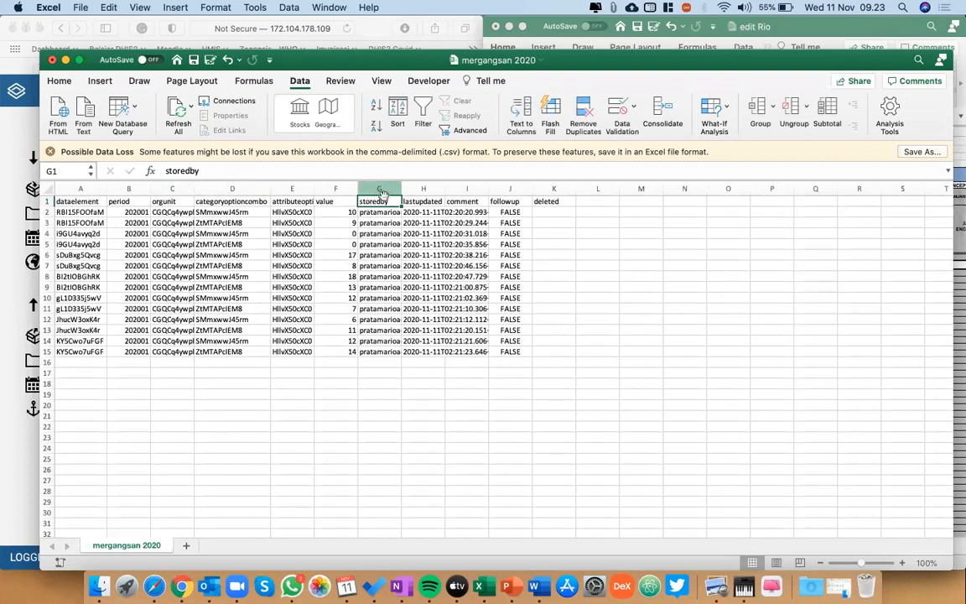
key("shift+Down")
key("shift+Down")
key("shift+Down")
key("shift+Down")
key("shift+Down")
key("shift+Down")
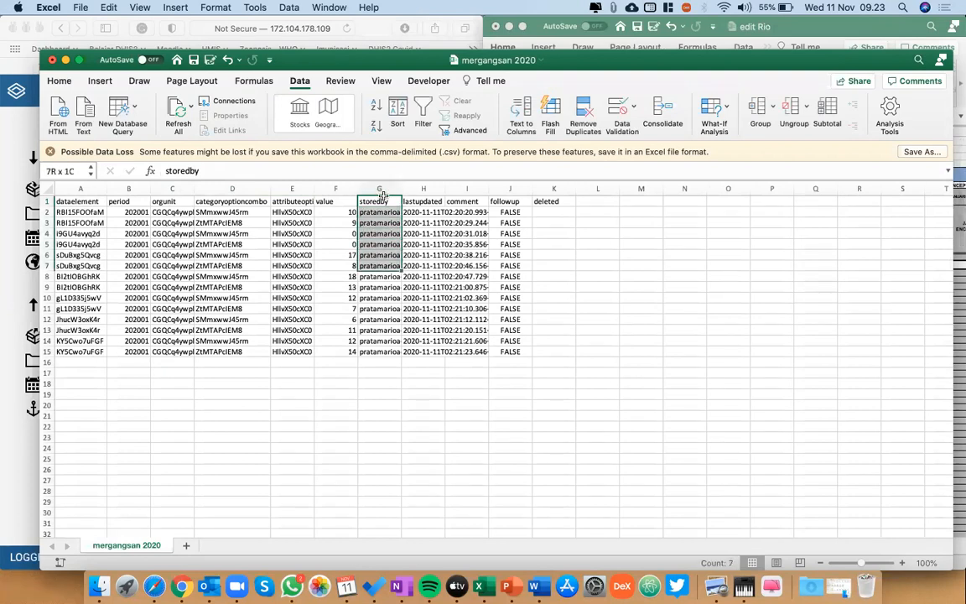
key("shift+Down")
key("shift+Down")
key("shift+Down")
key("shift+Down")
key("shift+Down")
key("shift+Down")
key("shift+Down")
key("shift+Down")
key("shift+Right")
key("shift+Right")
key("shift+Right")
key("shift+Right")
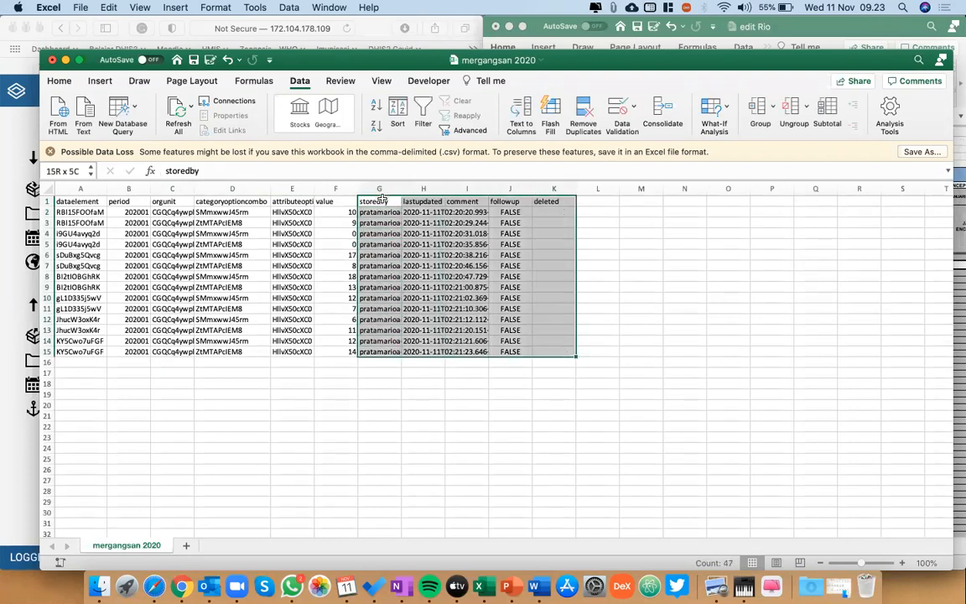
key("Delete")
Widen the attributeoptioncombo column so that its full header fits.
left_click(78, 199)
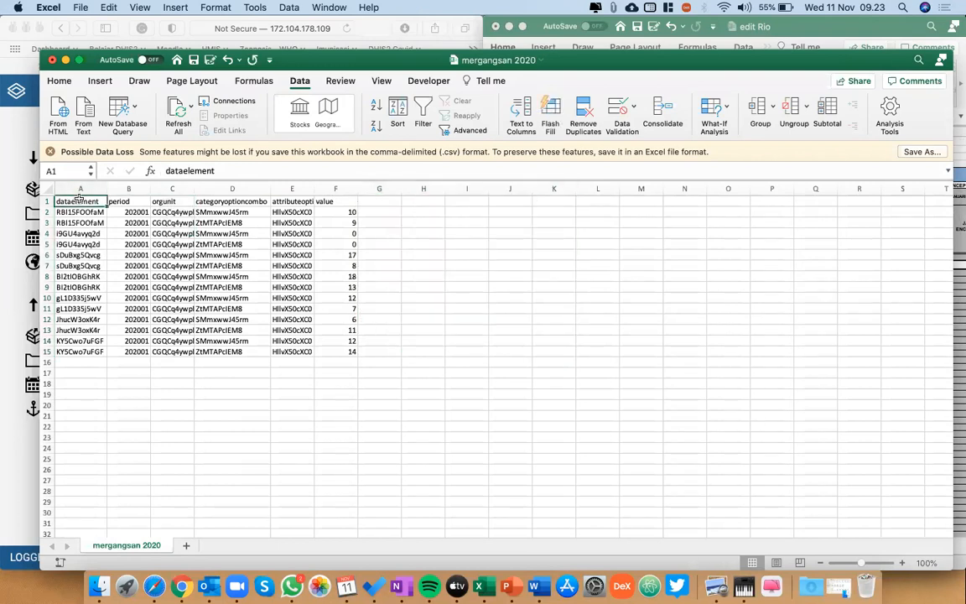
key("Right")
key("Right")
key("Right")
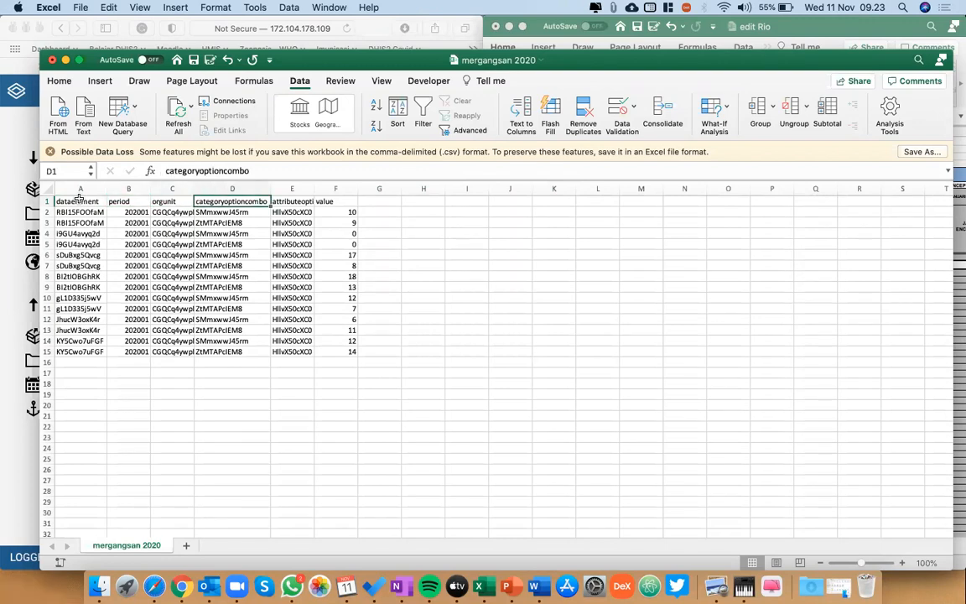
key("Right")
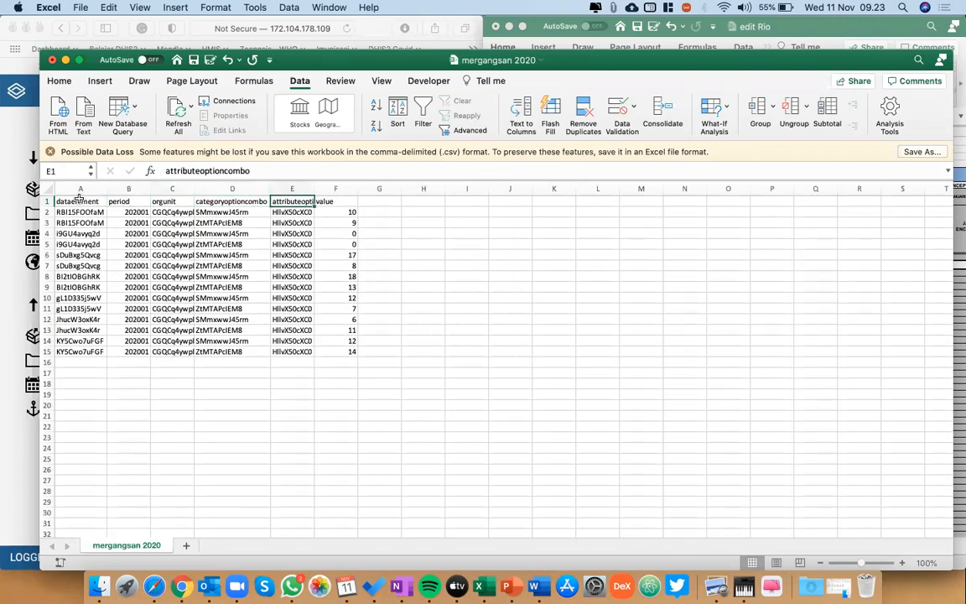
key("Right")
left_click_drag(314, 186, 347, 186)
Go through the remaining headers one by one: dataelement, period, orgunit, categoryoptioncombo, attributeoptioncombo and value.
key("Home")
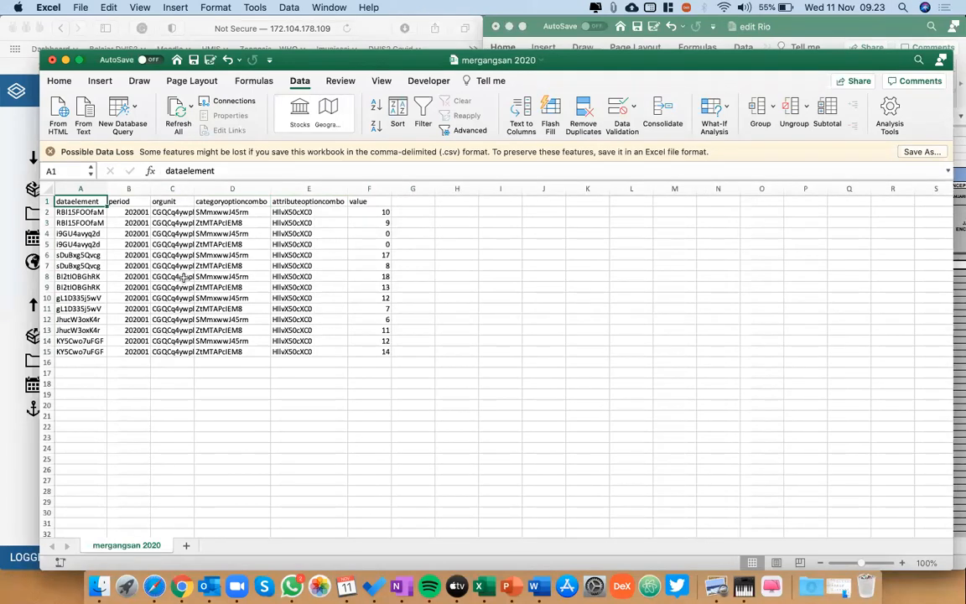
key("Right")
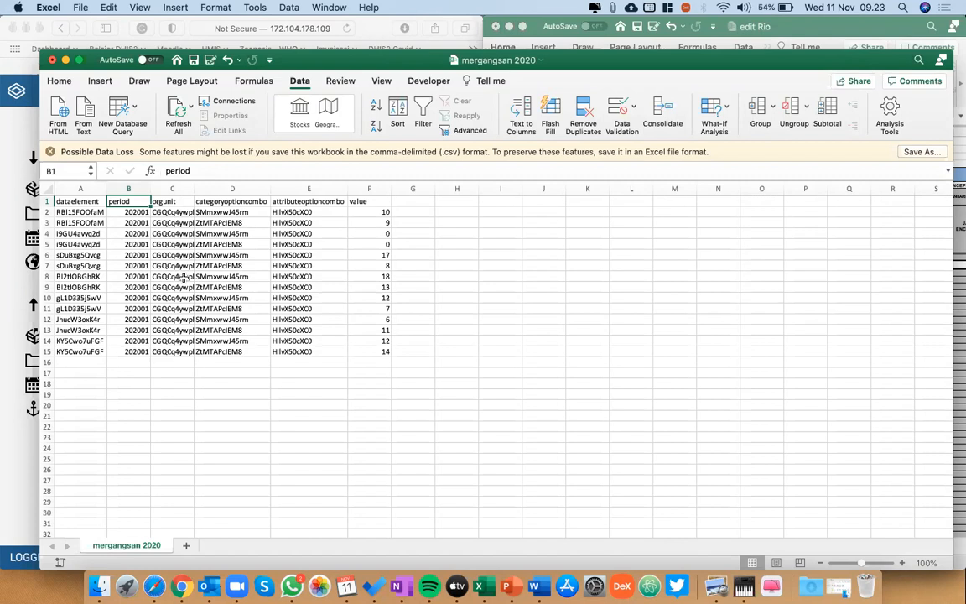
key("Right")
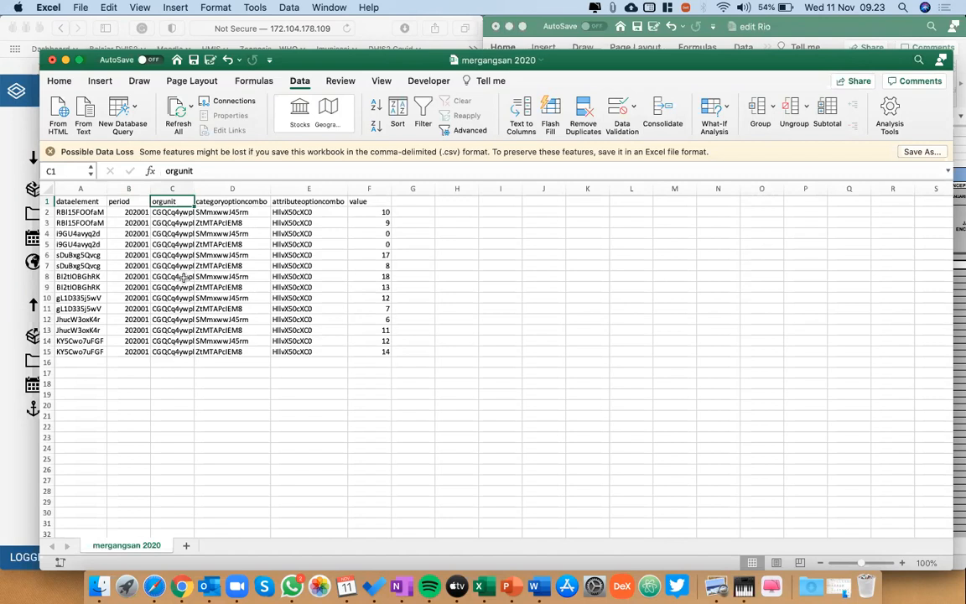
key("Right")
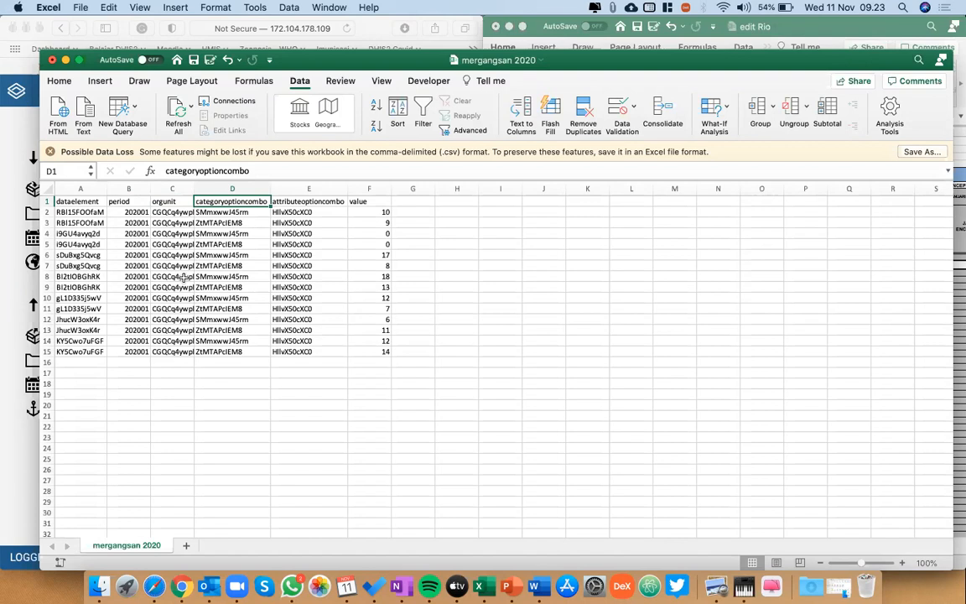
key("Right")
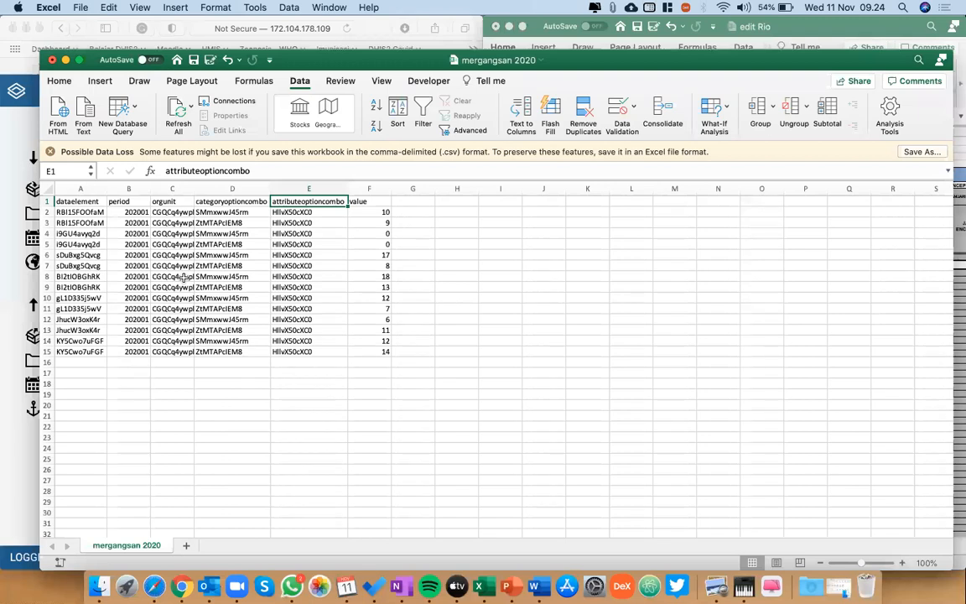
key("Right")
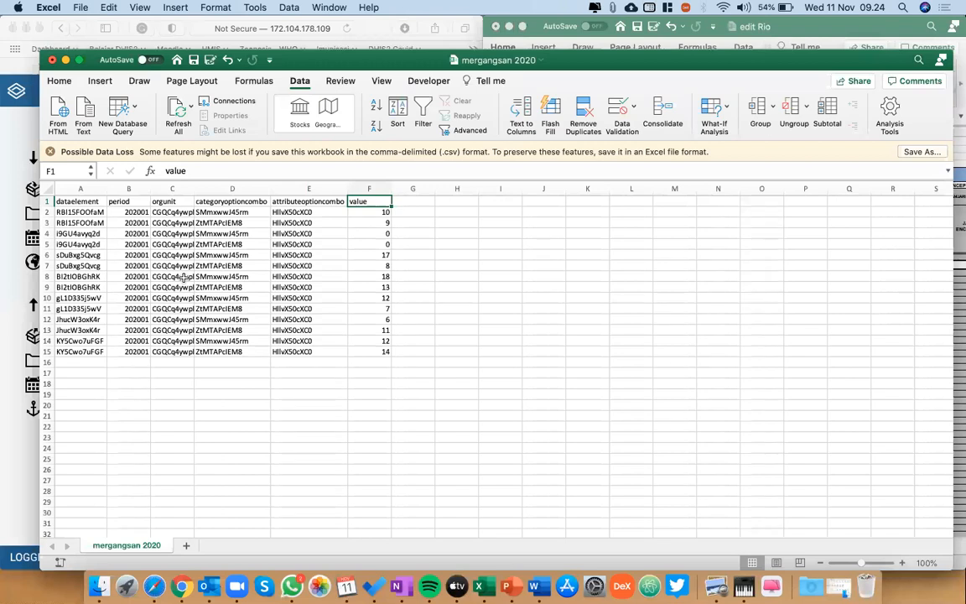
Place the mergangsan 2020 sheet beside the edit Rio workbook's HB0 columns and select the first data element ID in A2.
key("ctrl+alt+Left")
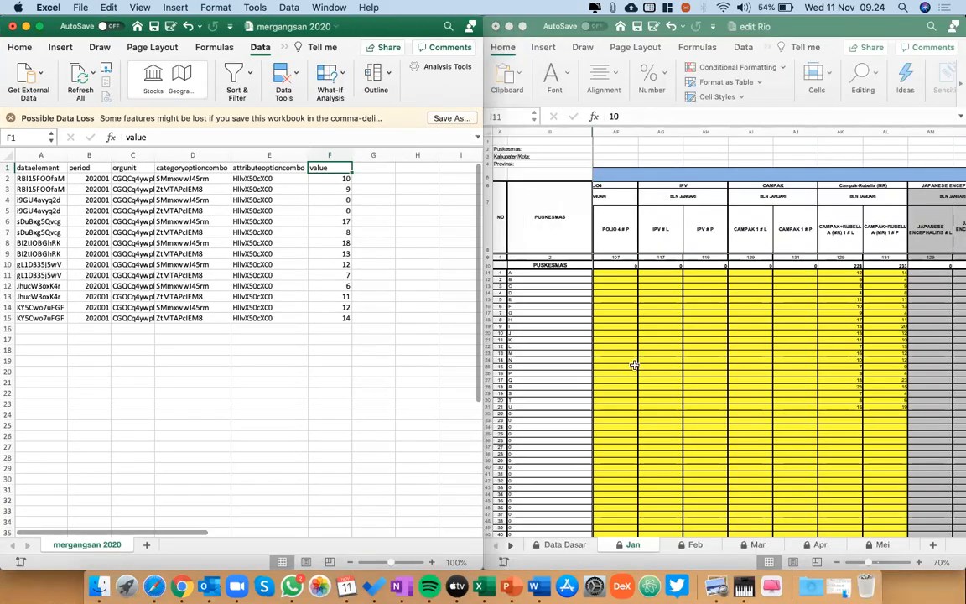
scroll(626, 342, "left", 10)
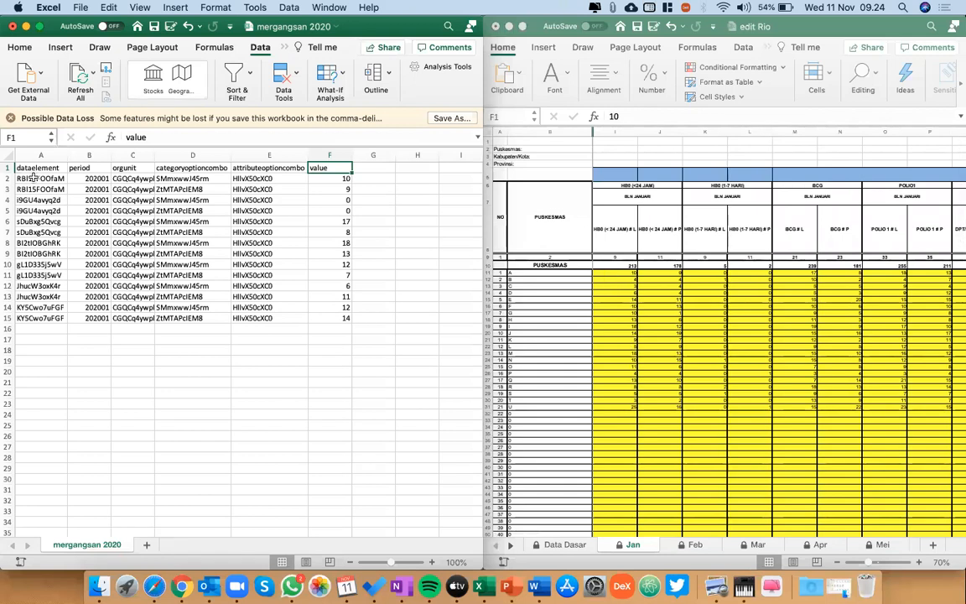
left_click(31, 178)
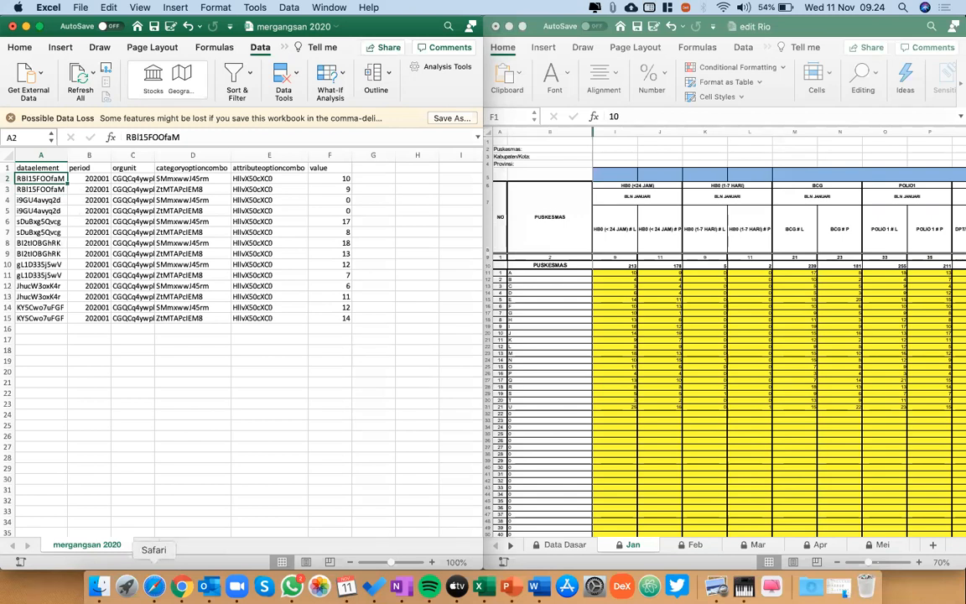
Switch to Safari and open the DHIS2 Maintenance app by searching for "main", with cell I11 selected in the Jan sheet.
left_click(154, 586)
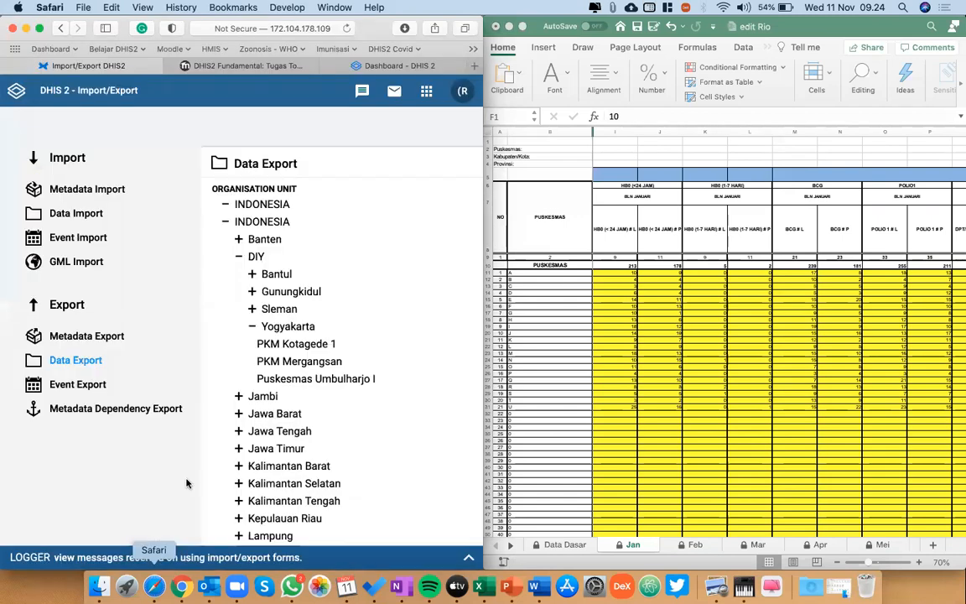
left_click(427, 92)
type("m")
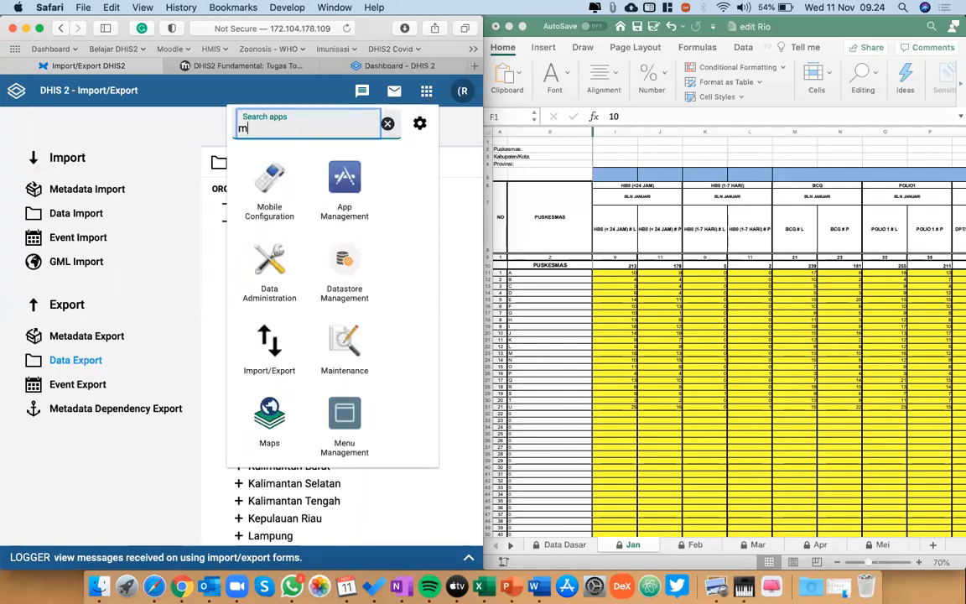
type("ain")
left_click(260, 184)
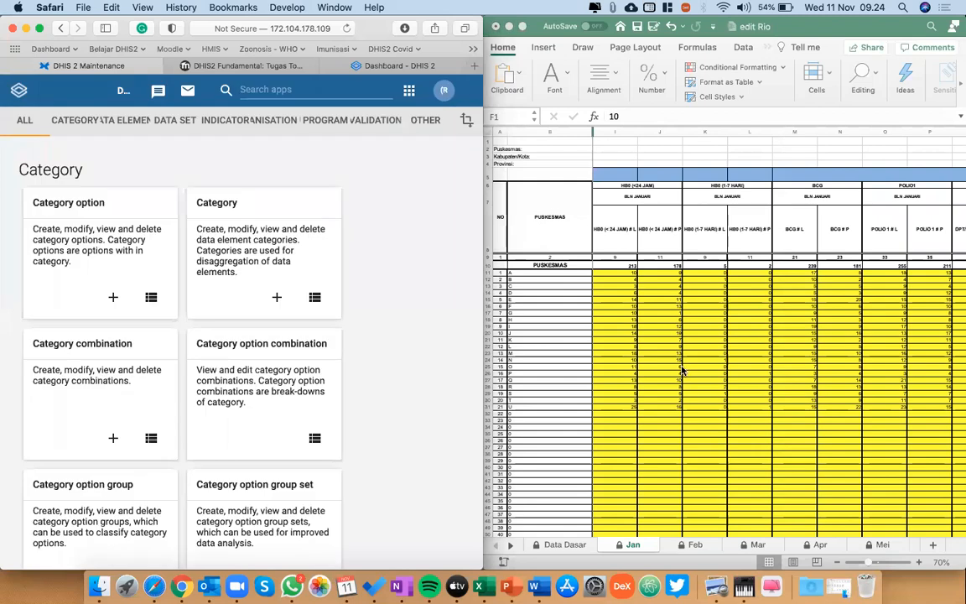
left_click(625, 272)
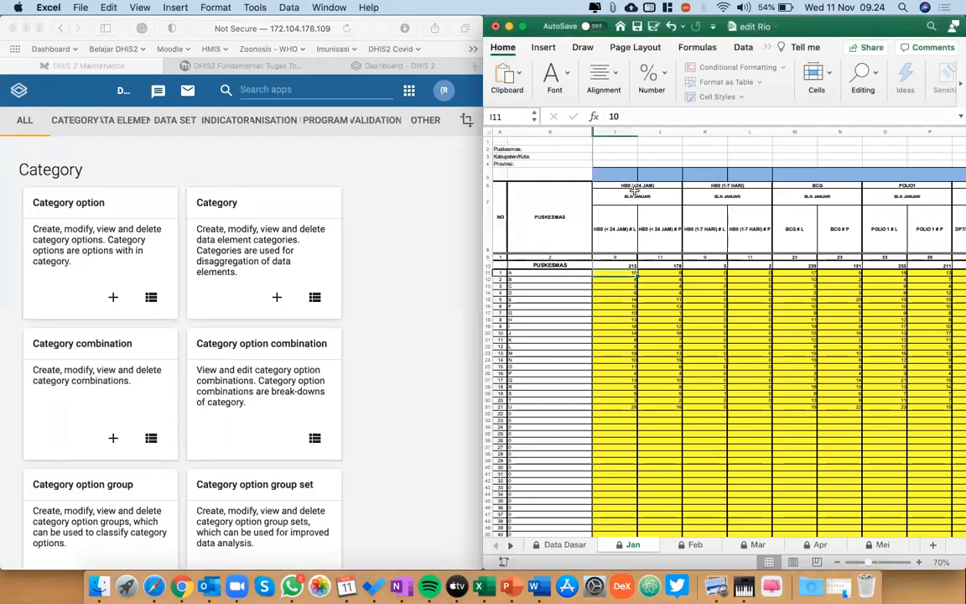
List the data elements in DHIS2 Maintenance and filter them by "gab".
left_click(129, 124)
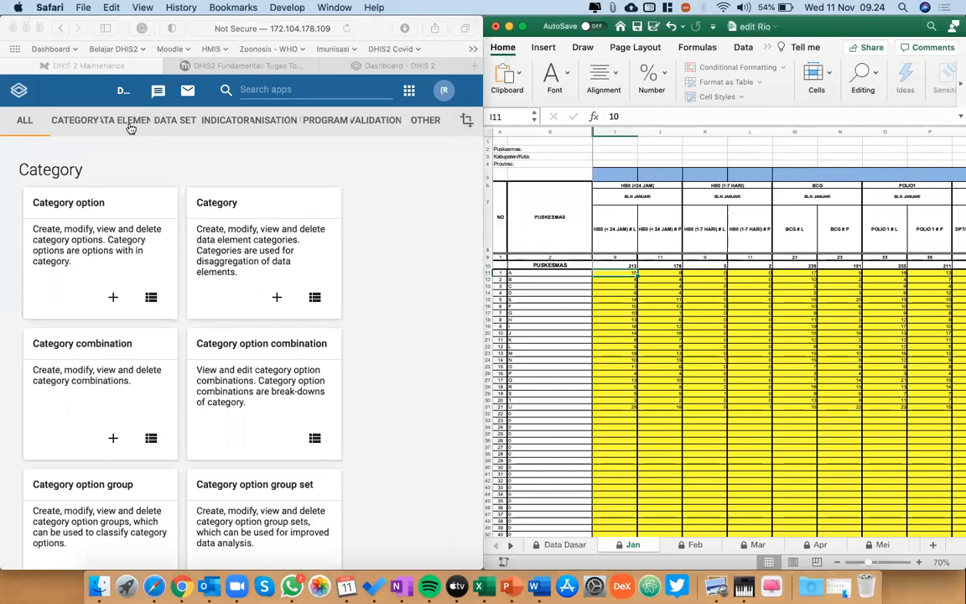
left_click(84, 169)
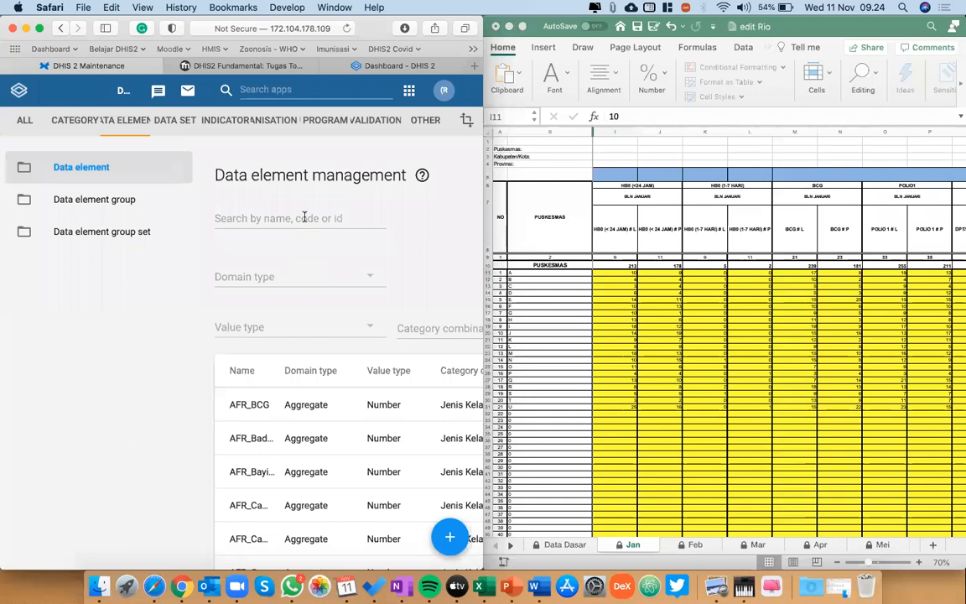
left_click(304, 216)
type("gab")
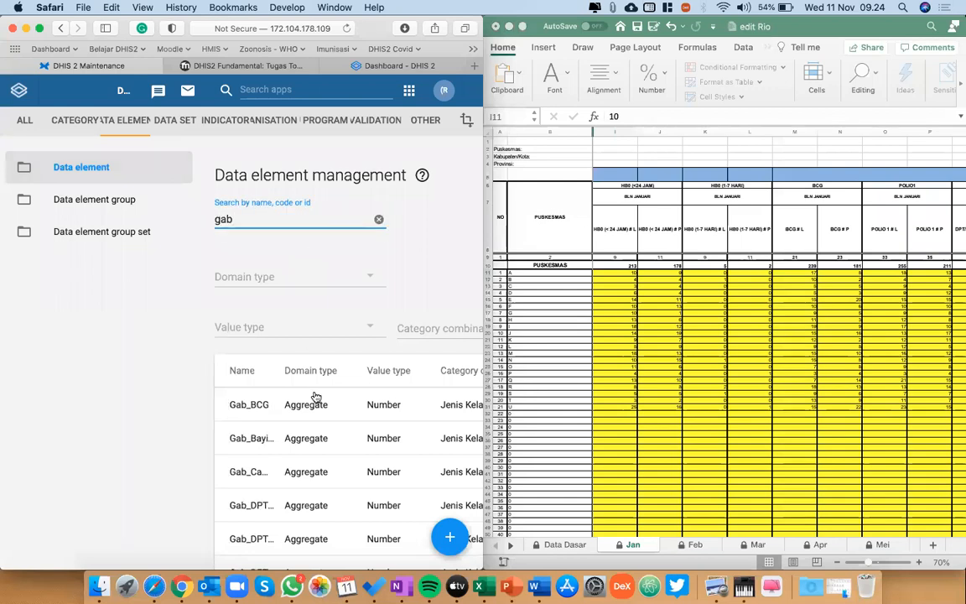
Show the details of the Gab_HB0(<24 JAM) data element and highlight its Id.
scroll(312, 395, "down", 3)
scroll(316, 396, "down", 2)
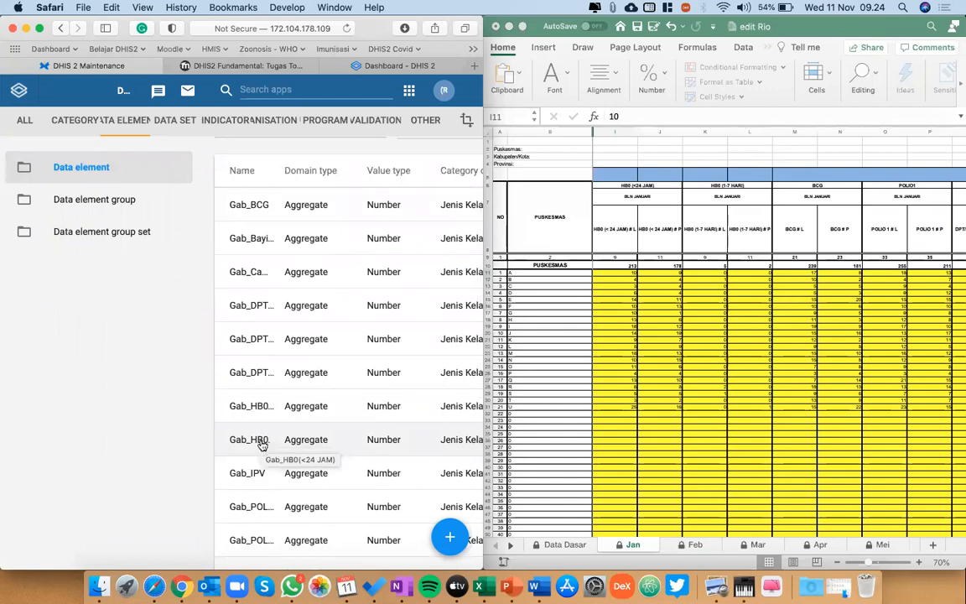
scroll(262, 444, "right", 5)
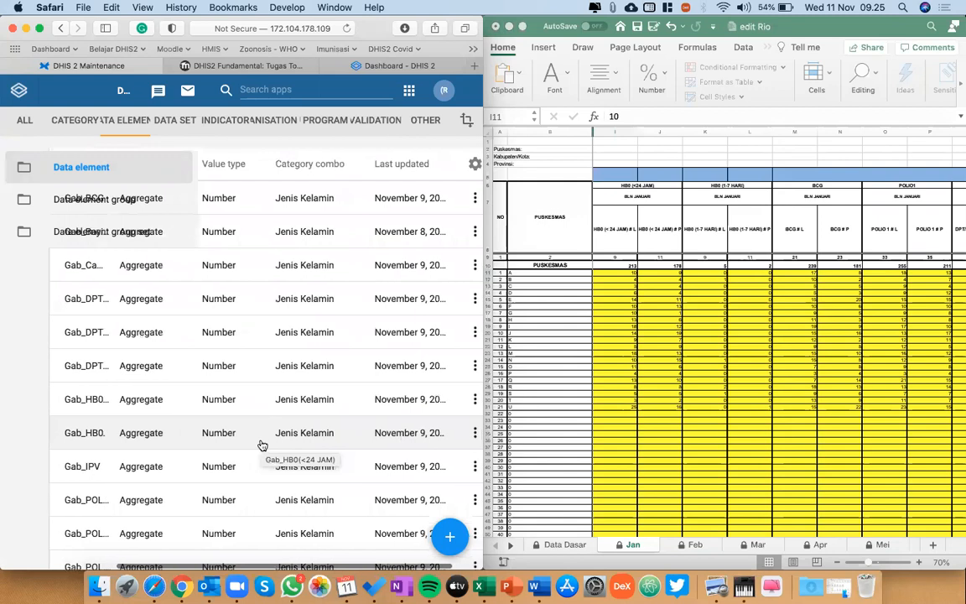
left_click(433, 436)
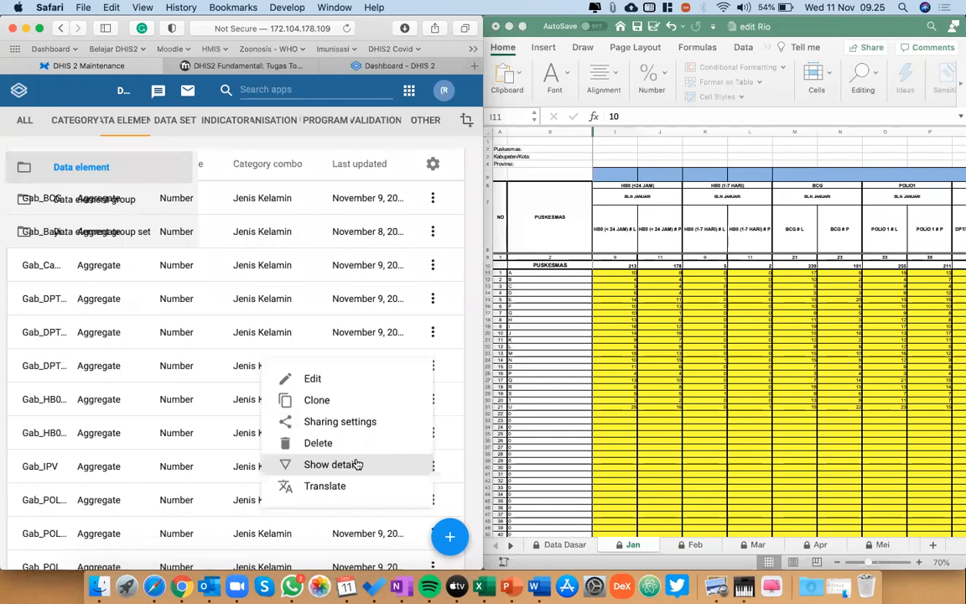
left_click(356, 464)
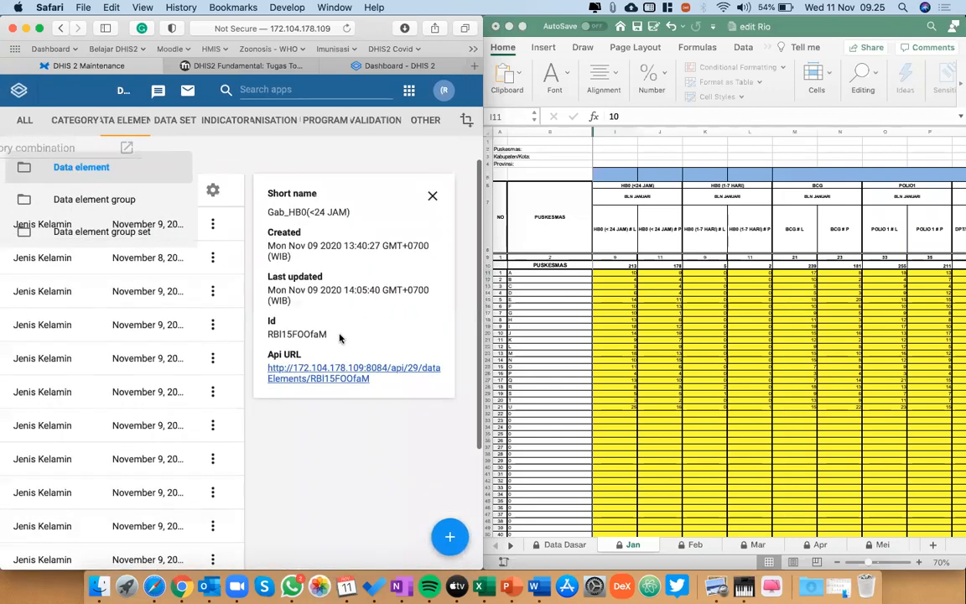
left_click_drag(339, 338, 269, 331)
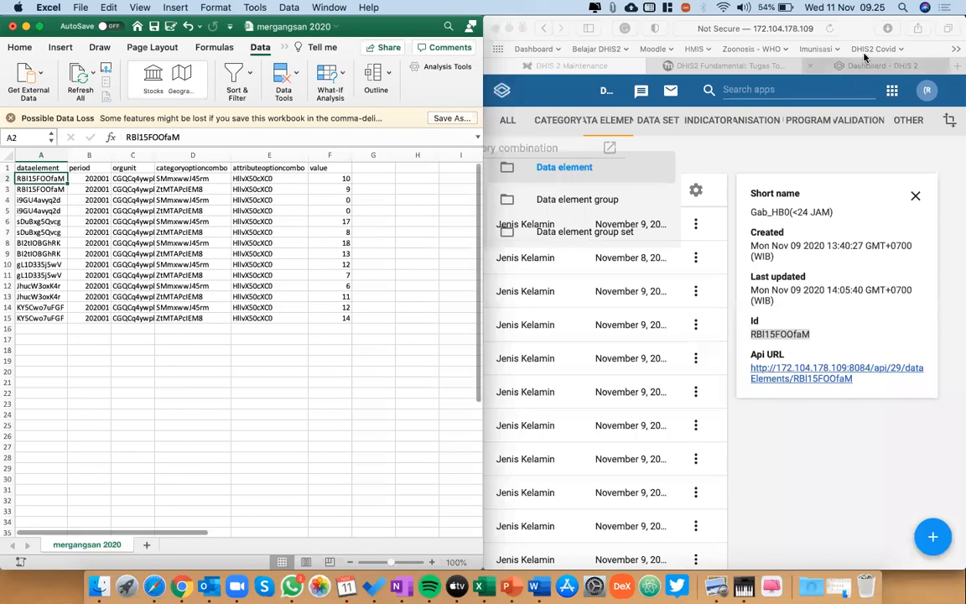
Minimize Safari to uncover the edit Rio workbook and check cells J11 and I11 under HB0 (<24 JAM) in the Jan sheet.
left_click(510, 29)
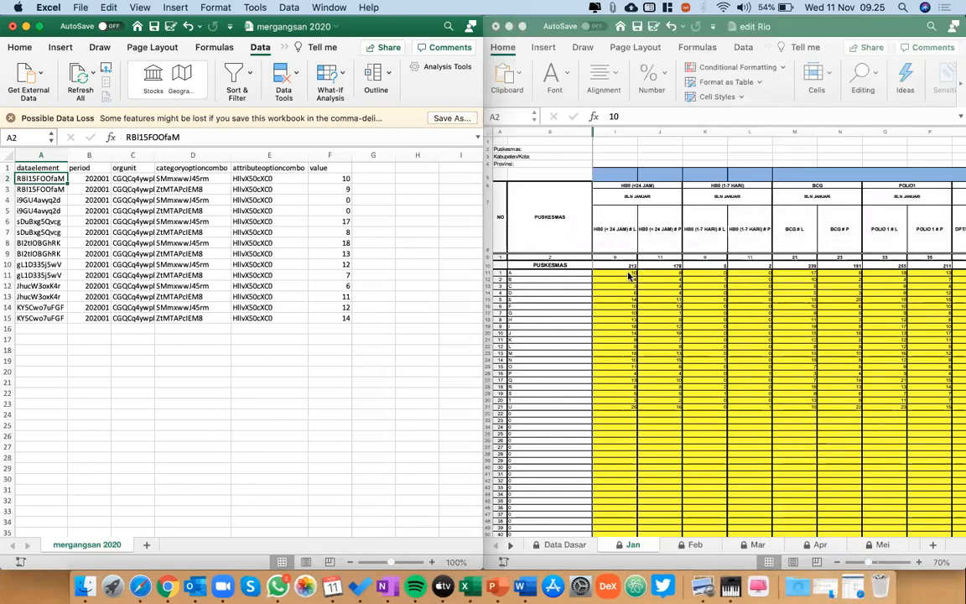
key("Right")
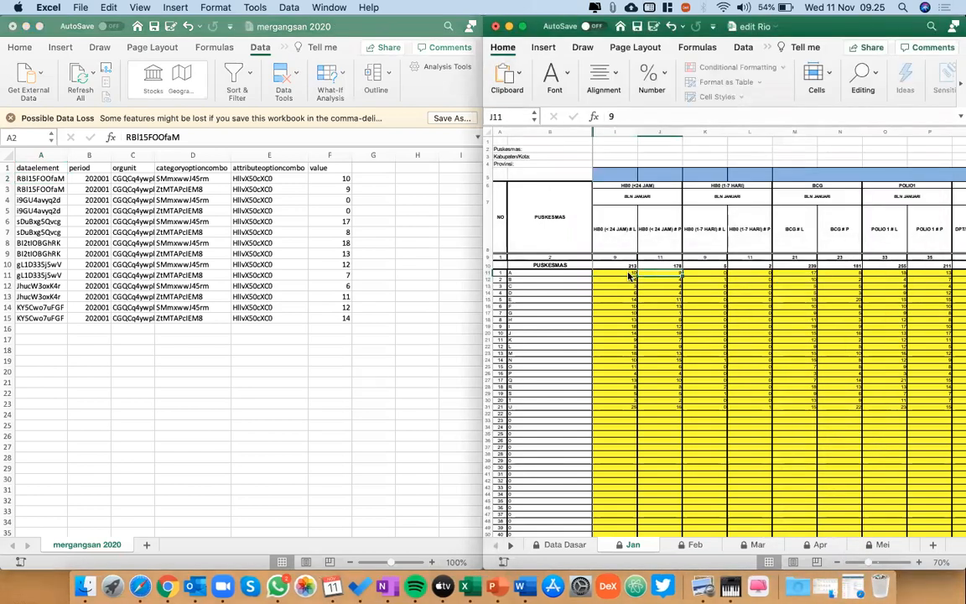
left_click(630, 276)
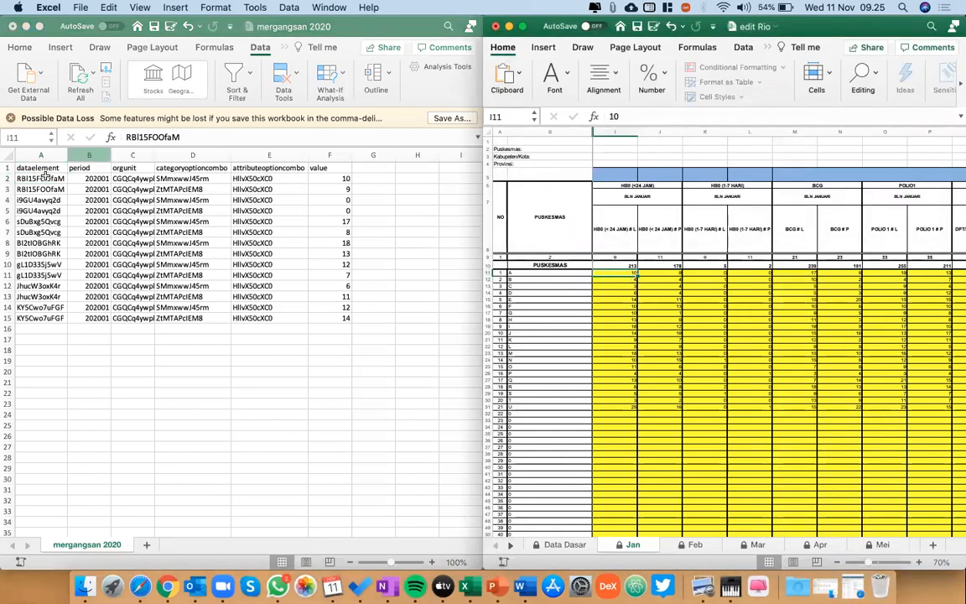
Select the paired data element IDs in A2:A3 of the mergangsan 2020 sheet to compare them with the L and P columns.
left_click(31, 180)
key("shift+Down")
key("Up")
left_click(32, 181)
key("shift+Down")
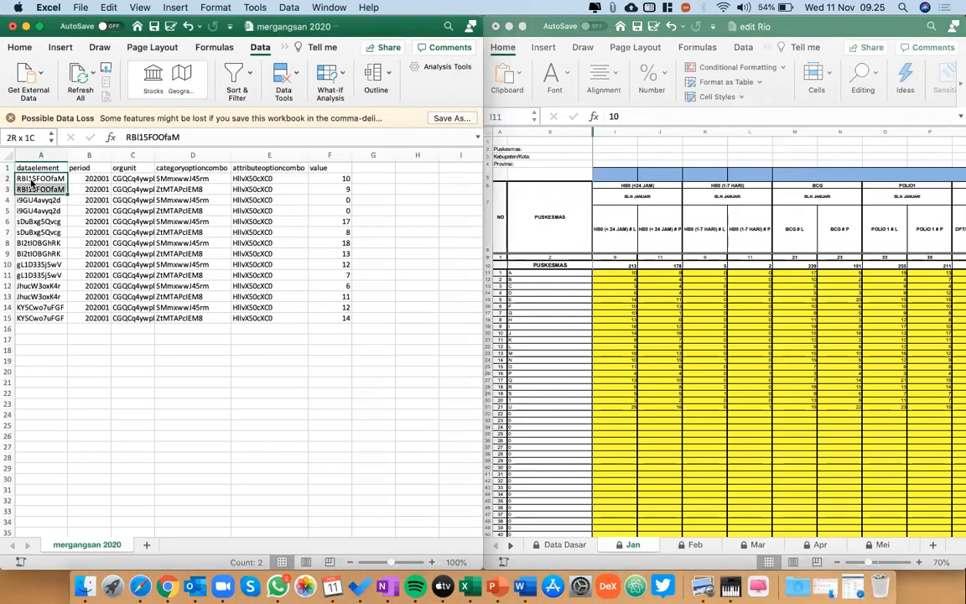
key("Up")
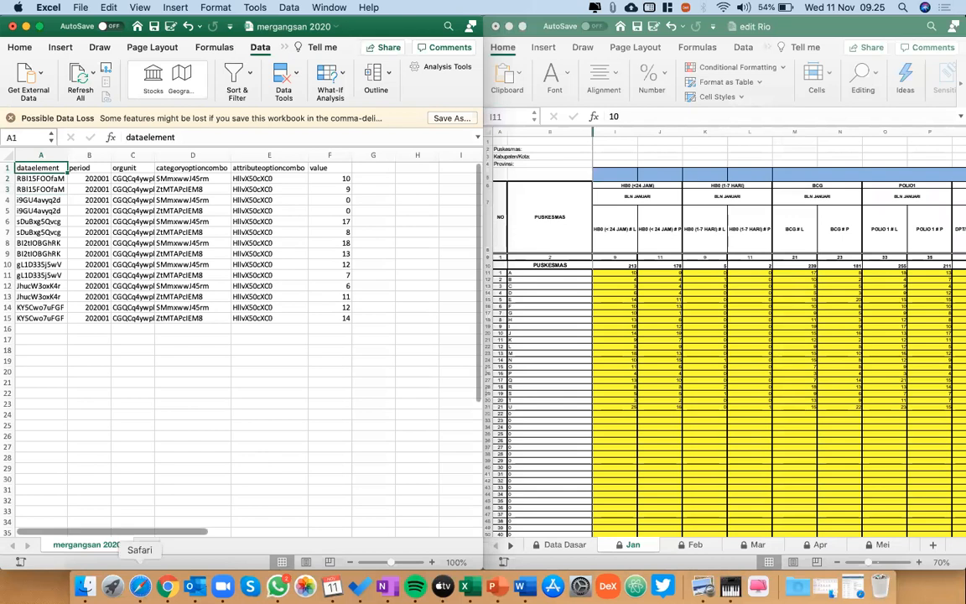
Bring Safari up briefly and minimize it, and inspect the period code in B2 of the mergangsan 2020 sheet.
left_click(140, 585)
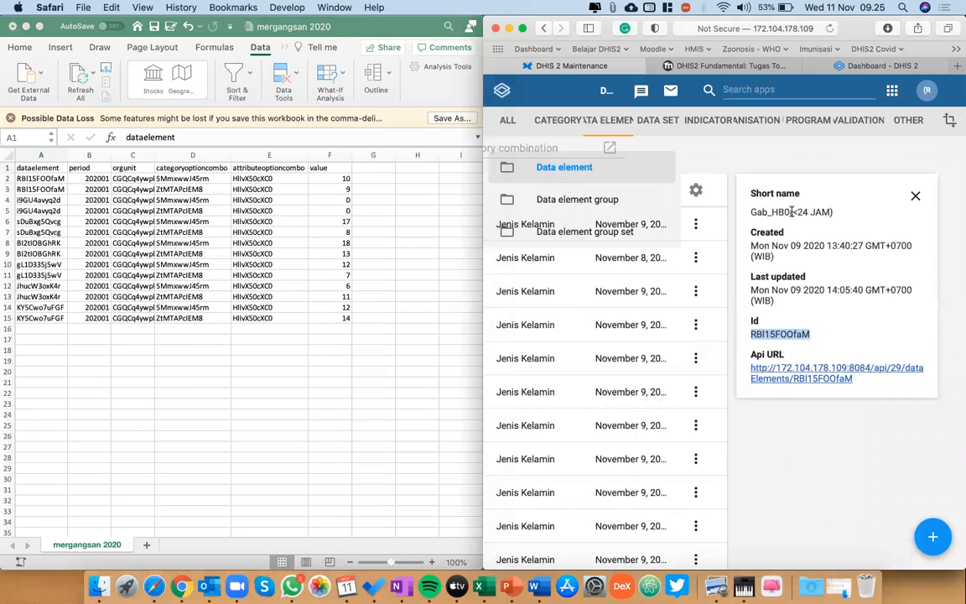
left_click(509, 29)
left_click(103, 178)
left_click(102, 178)
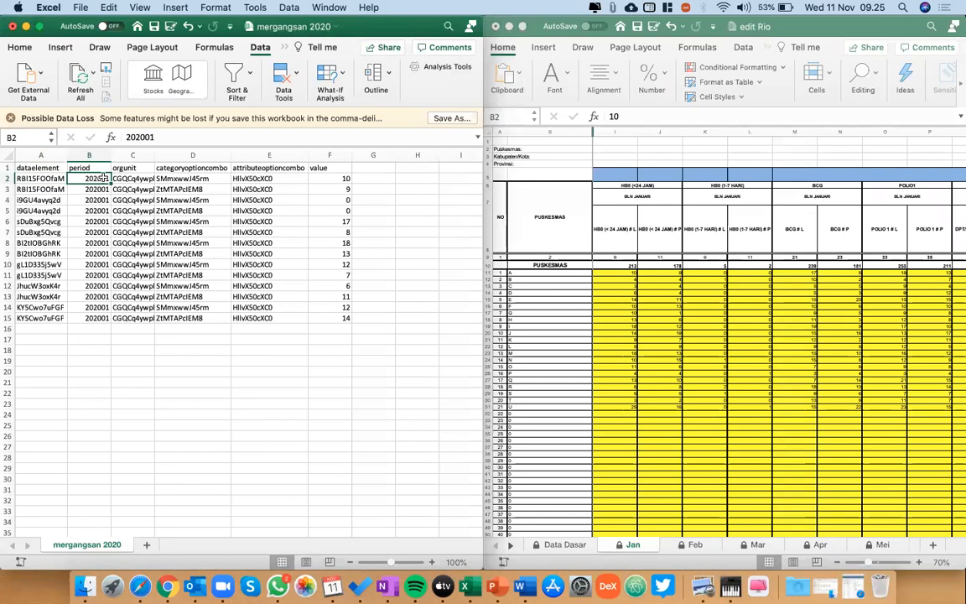
left_click(180, 138)
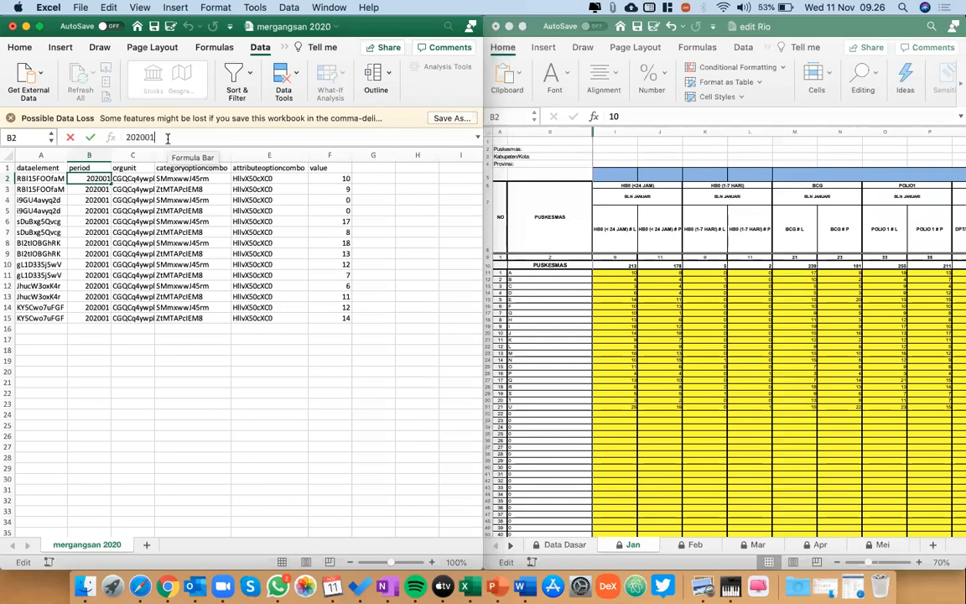
left_click(146, 136)
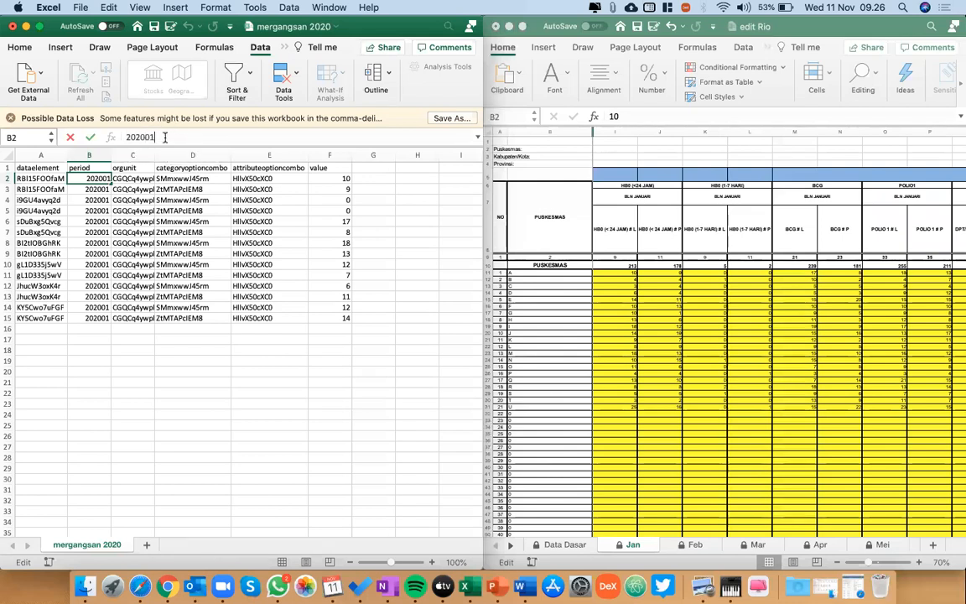
Select the orgunit ID in C2, switch to Safari and find PKM Mergangsan under DIY > Yogyakarta in Maintenance's organisation units.
left_click(124, 179)
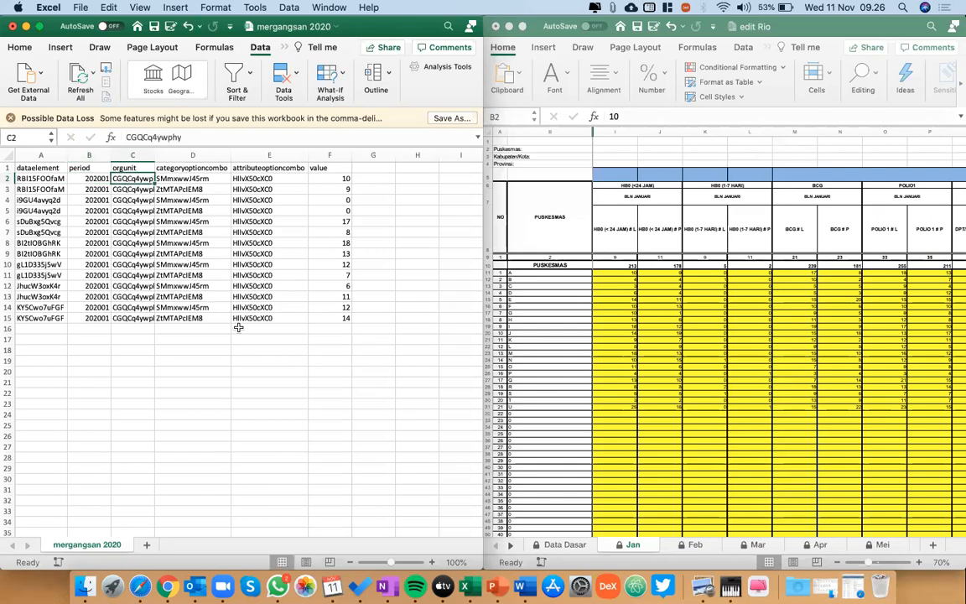
left_click(141, 584)
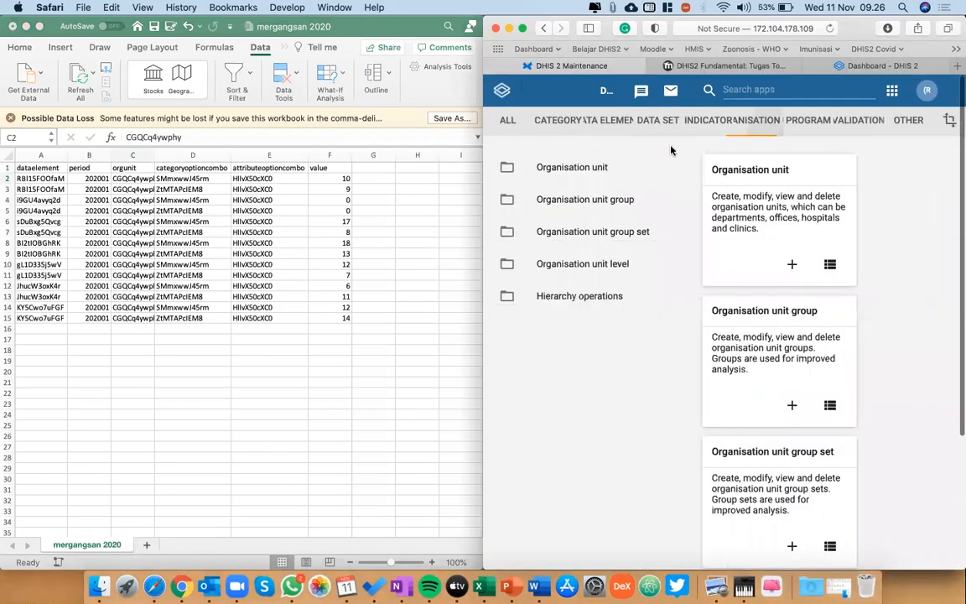
left_click(620, 168)
scroll(574, 428, "down", 1)
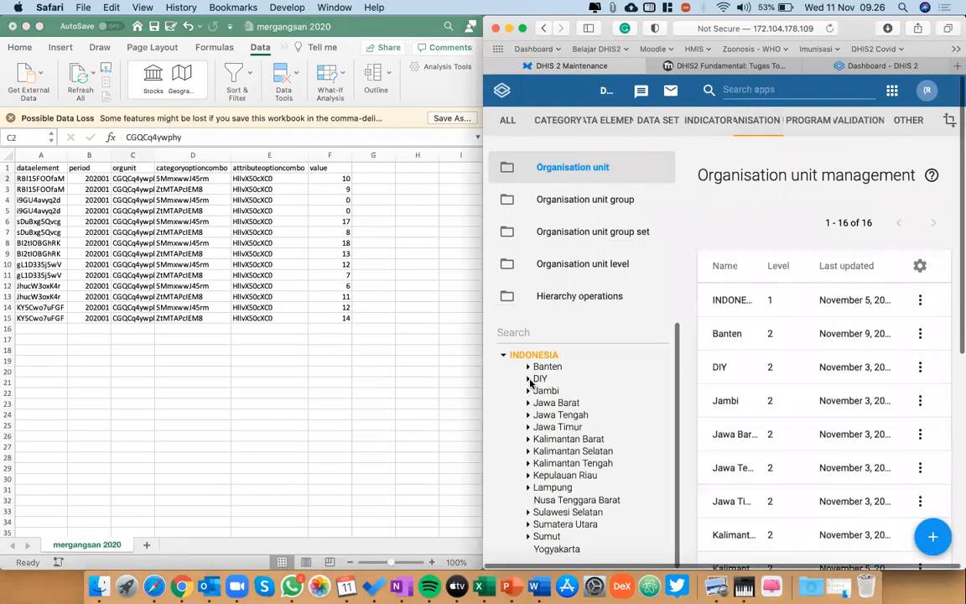
left_click(528, 379)
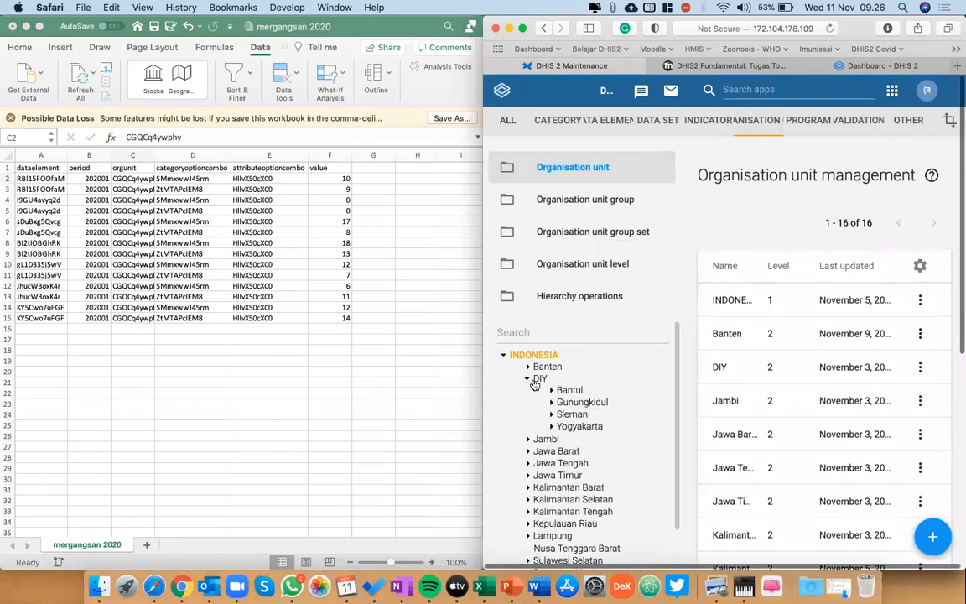
left_click(552, 426)
left_click(587, 451)
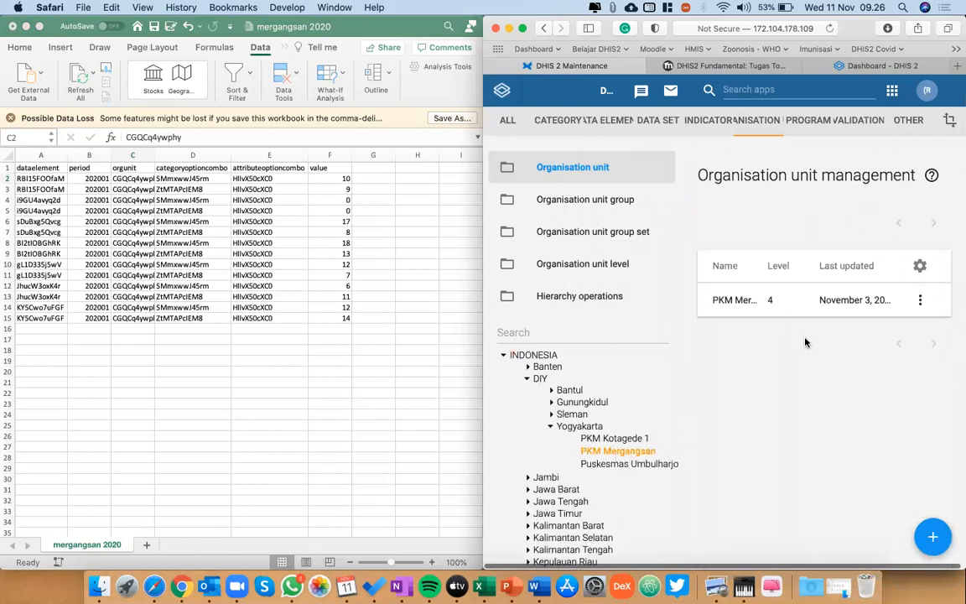
Show PKM Mergangsan's details, highlight its Id and compare it with the orgunit ID in C2 of the Excel sheet.
left_click(920, 304)
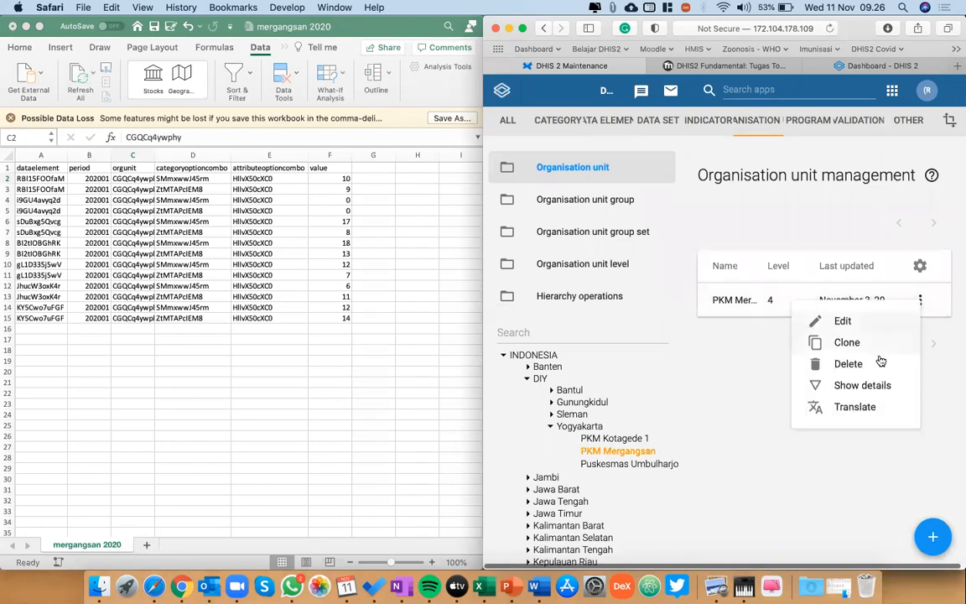
left_click(864, 388)
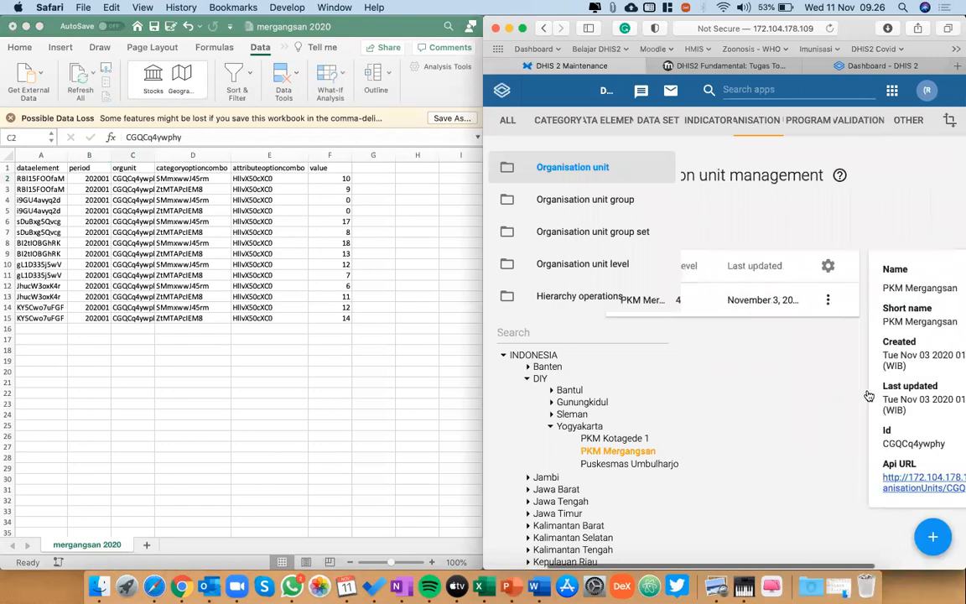
left_click_drag(818, 448, 755, 439)
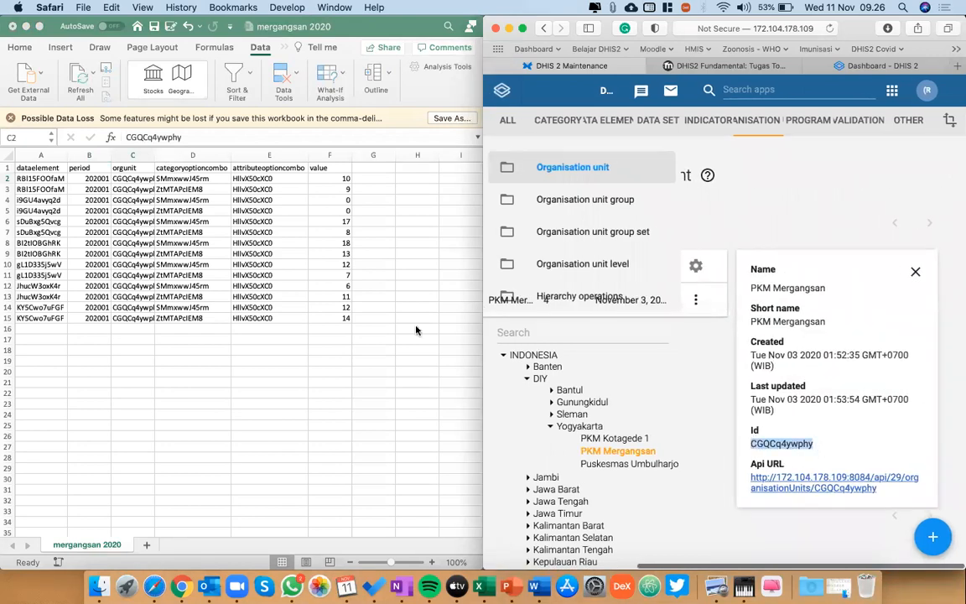
left_click(136, 178)
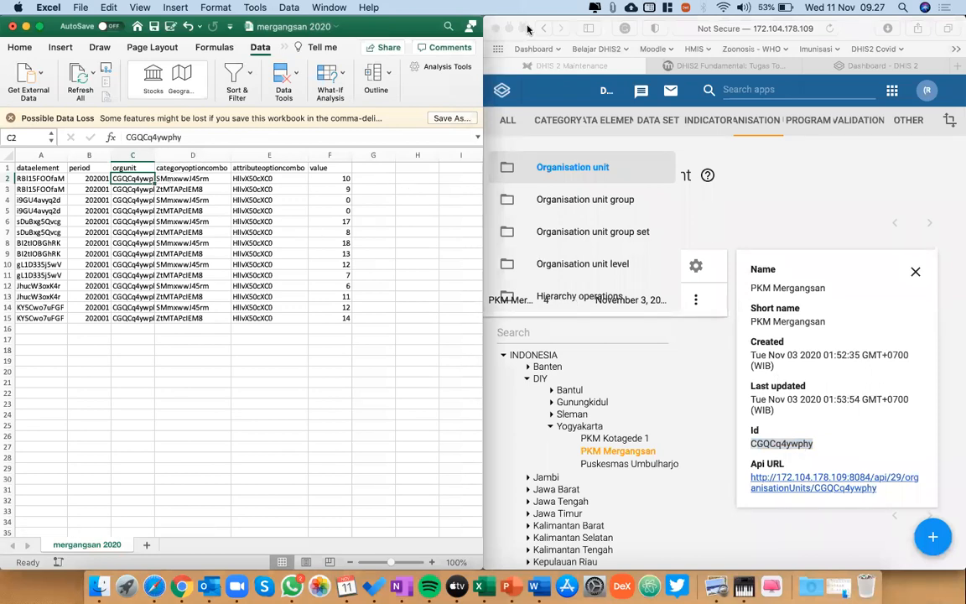
Minimize Safari and select the first categoryoptioncombo ID in D2 of the mergangsan 2020 sheet.
left_click(859, 33)
key("super+m")
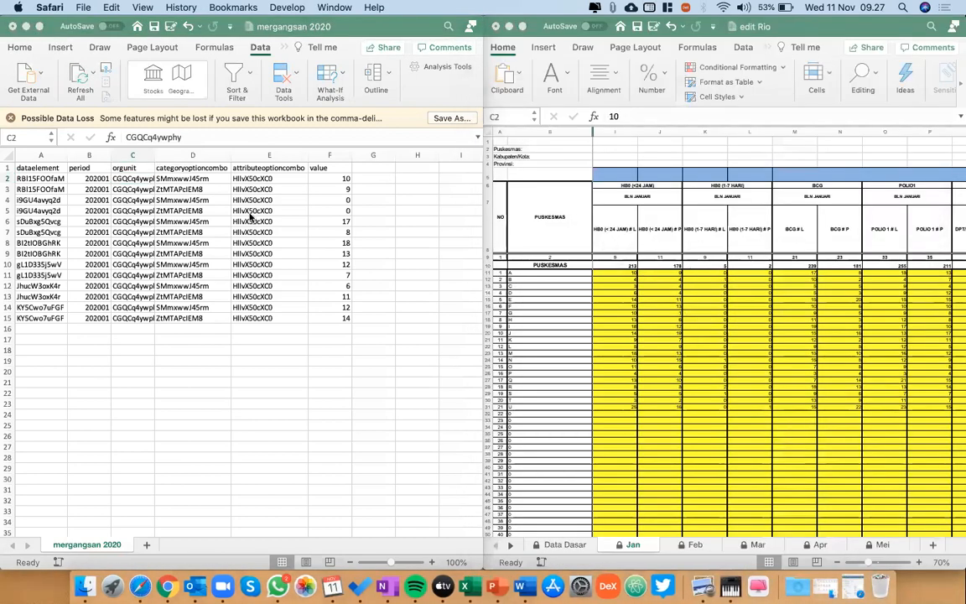
left_click(193, 180)
left_click(193, 179)
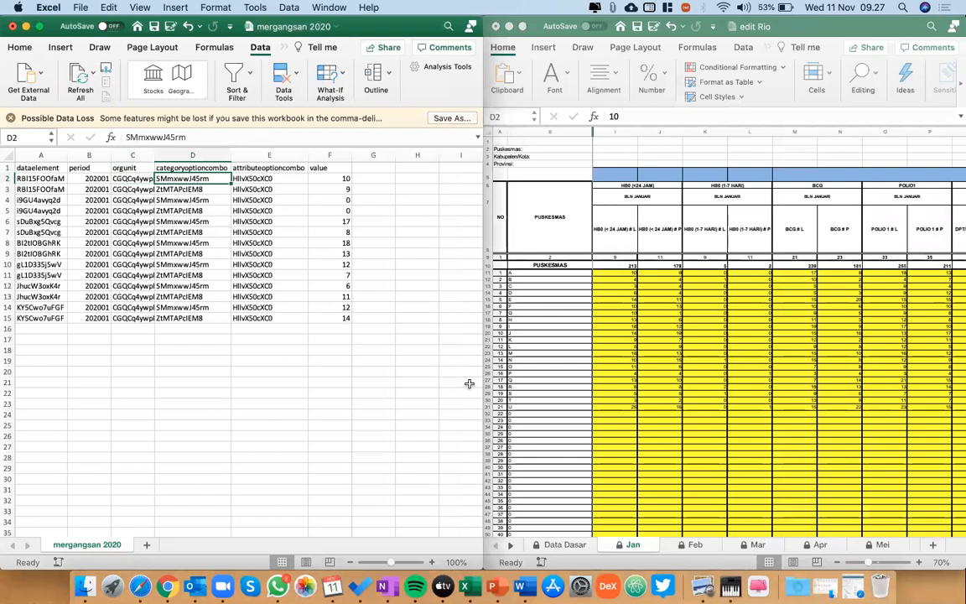
Switch to Safari and browse the category combination and category option combination lists in Maintenance.
left_click(140, 585)
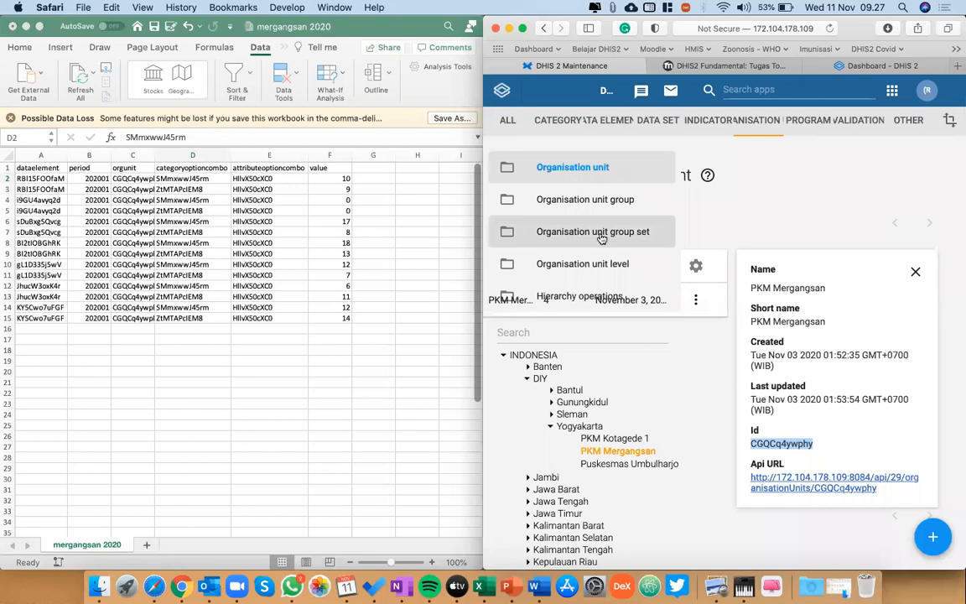
left_click(562, 125)
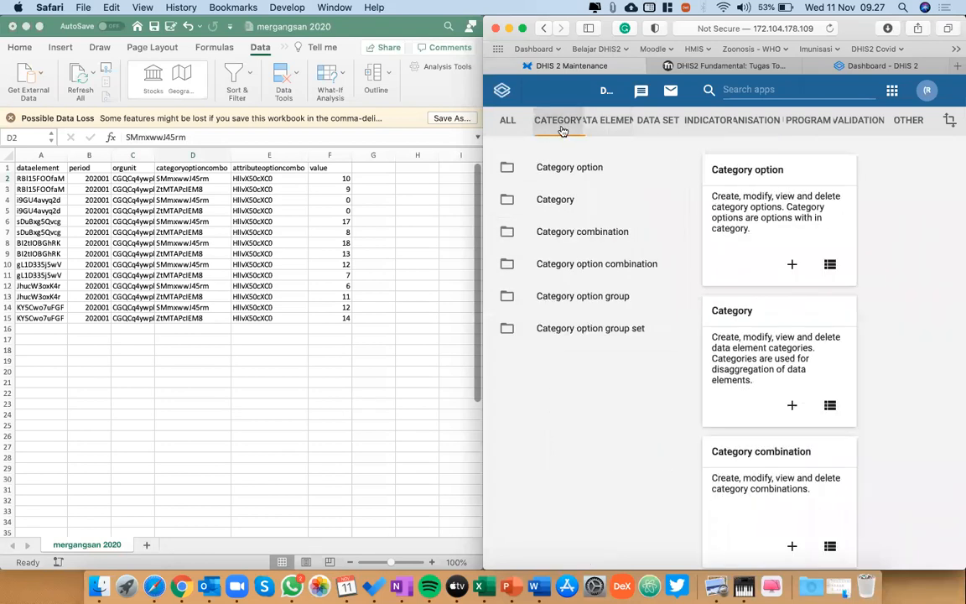
left_click(583, 232)
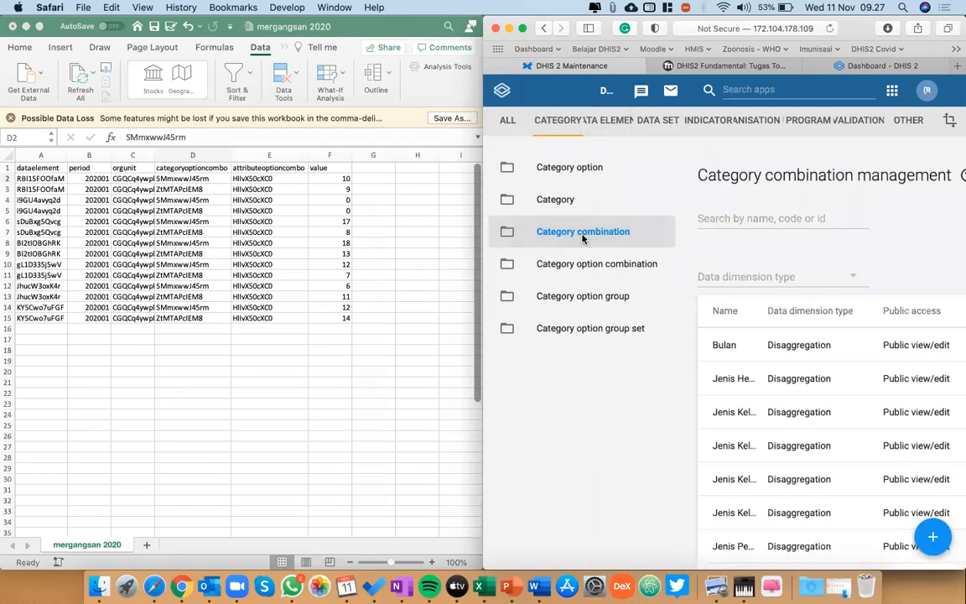
scroll(798, 421, "down", 3)
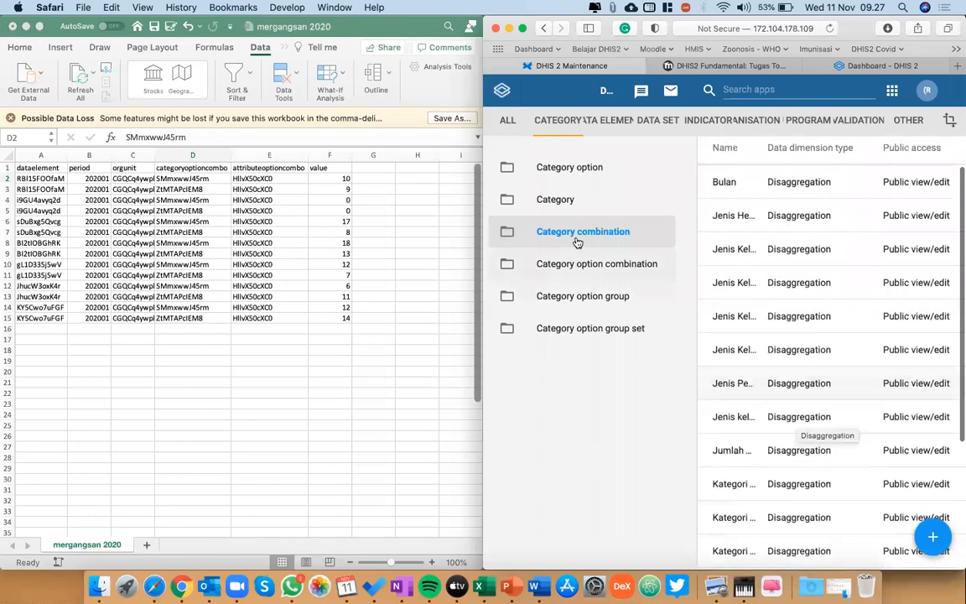
left_click(579, 264)
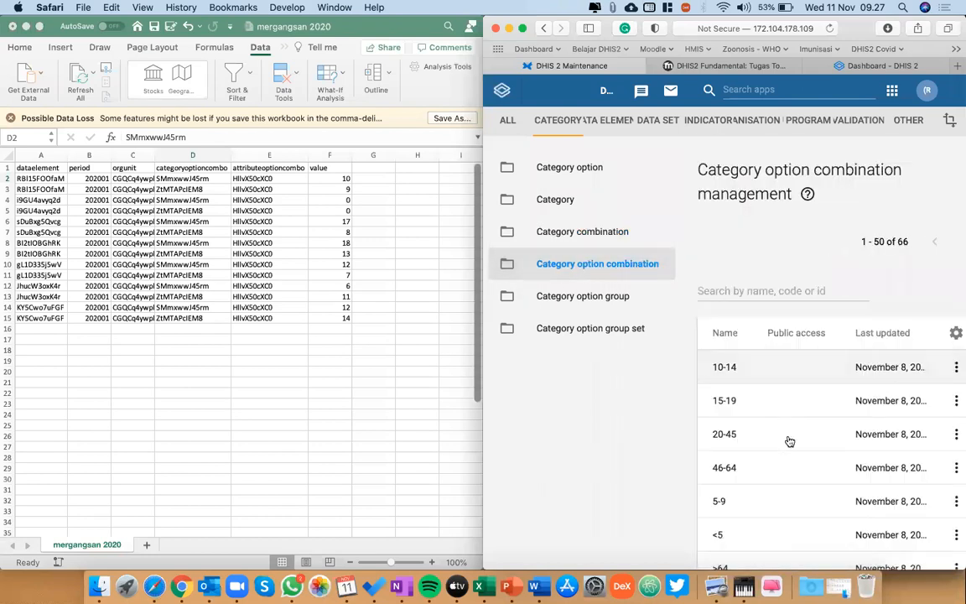
scroll(790, 442, "down", 3)
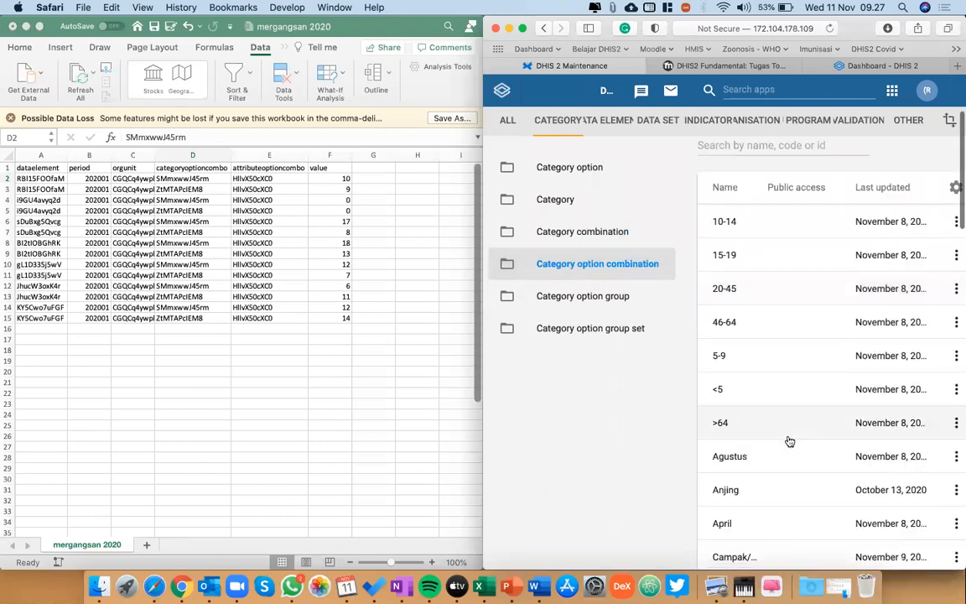
Return to Excel and check the first categoryoptioncombo IDs in D2 and D3, leaving D2 selected.
left_click(193, 177)
key("Down")
left_click(195, 176)
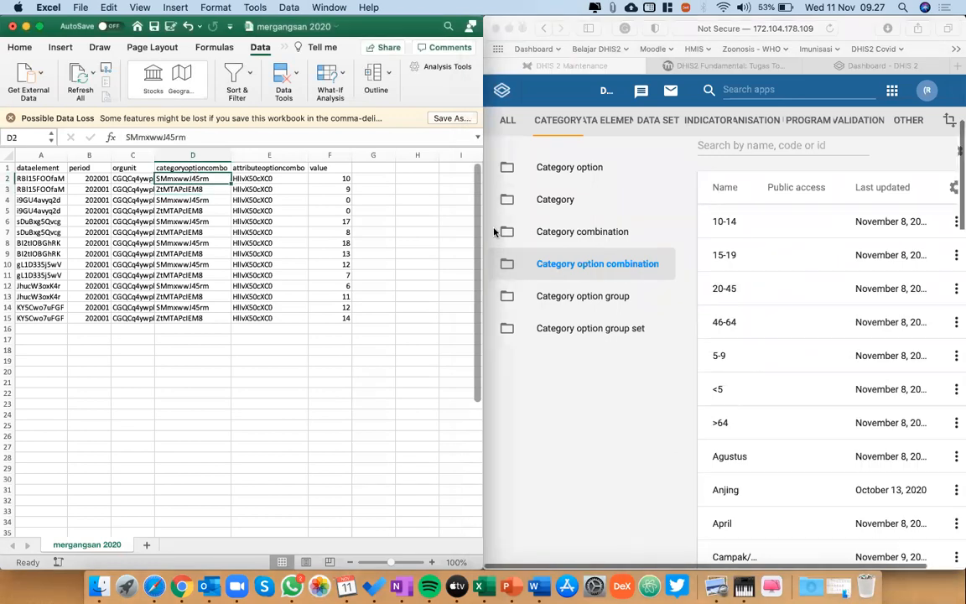
Show the details of the Laki-laki category option combination updated November 7 and compare its Id with D2 in the mergangsan 2020 sheet.
scroll(495, 231, "down", 10)
scroll(760, 268, "down", 5)
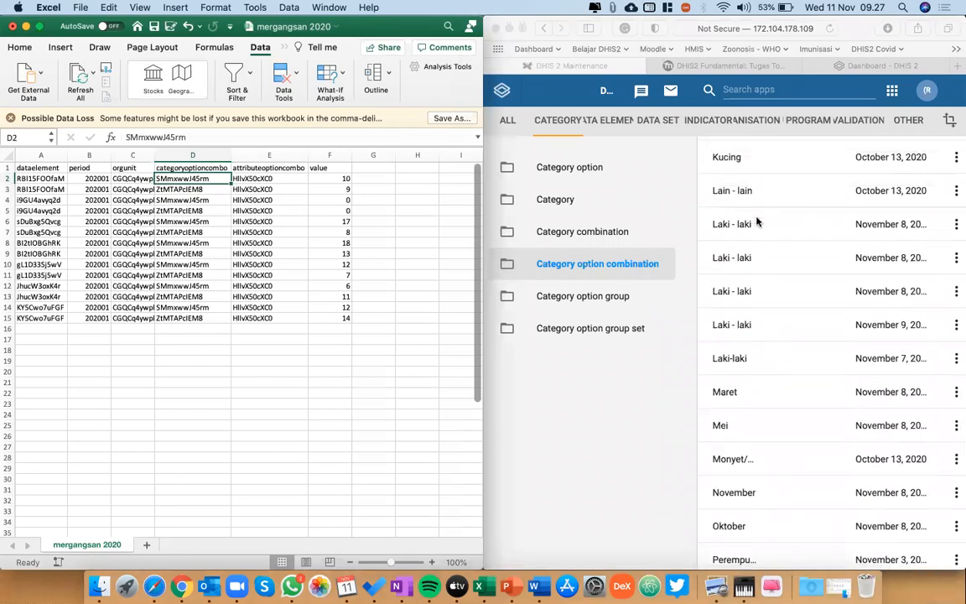
scroll(778, 252, "up", 1)
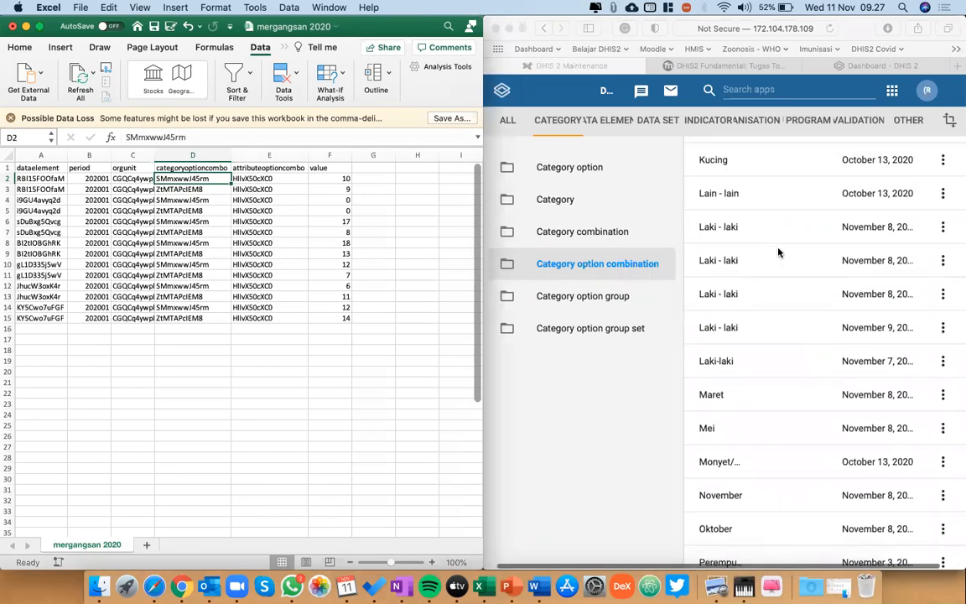
scroll(904, 260, "right", 1)
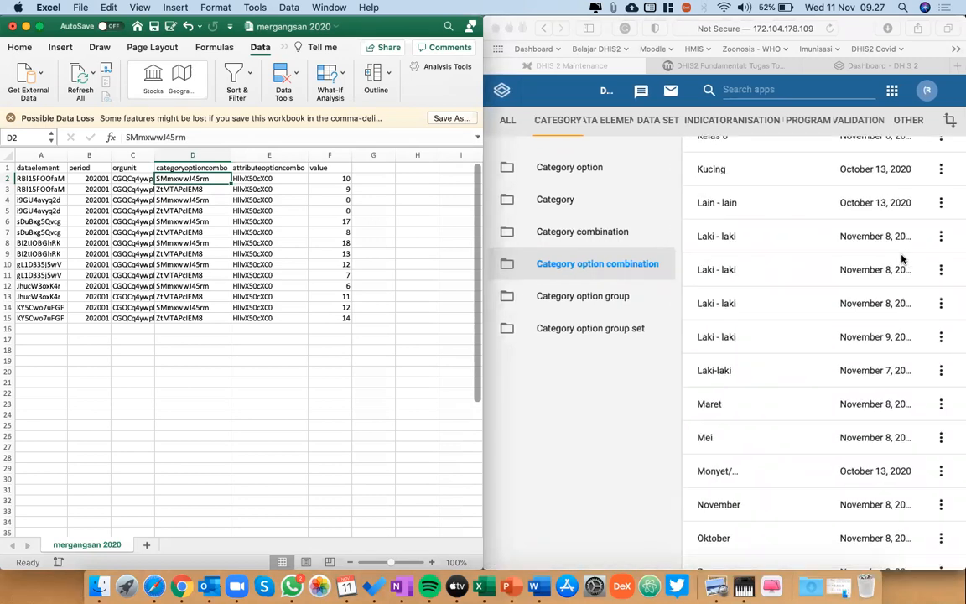
left_click(941, 375)
left_click(941, 373)
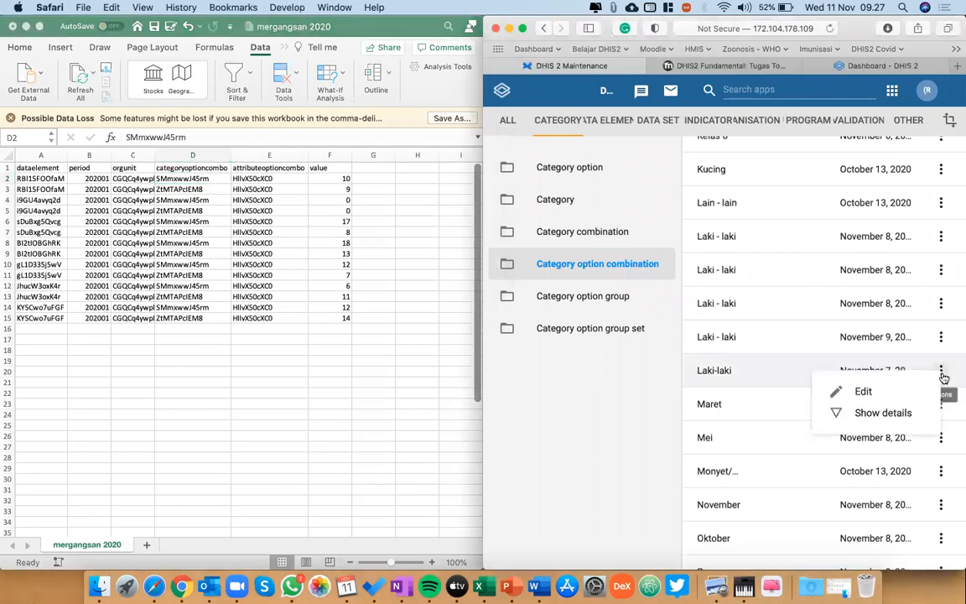
left_click(883, 413)
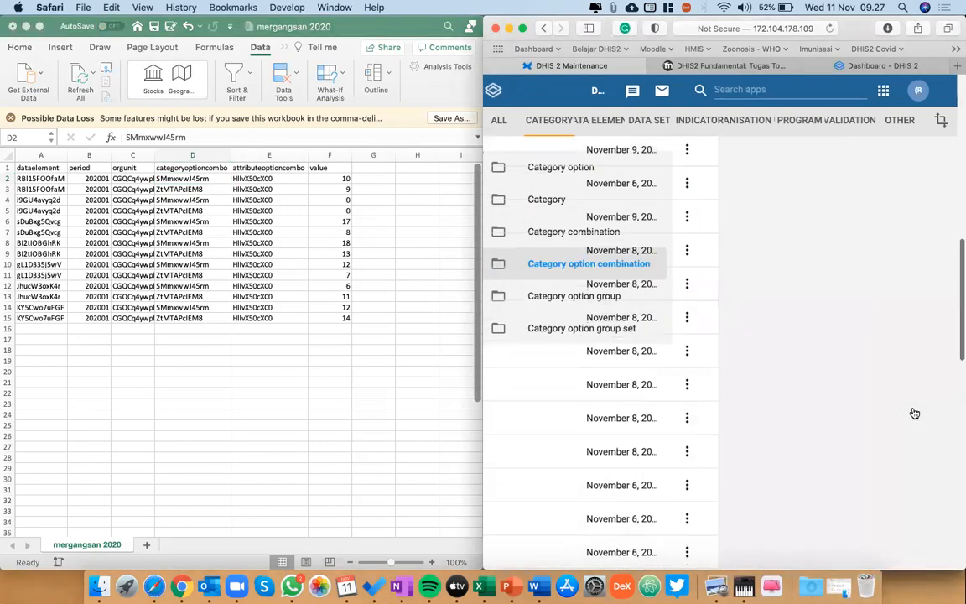
scroll(915, 413, "up", 1)
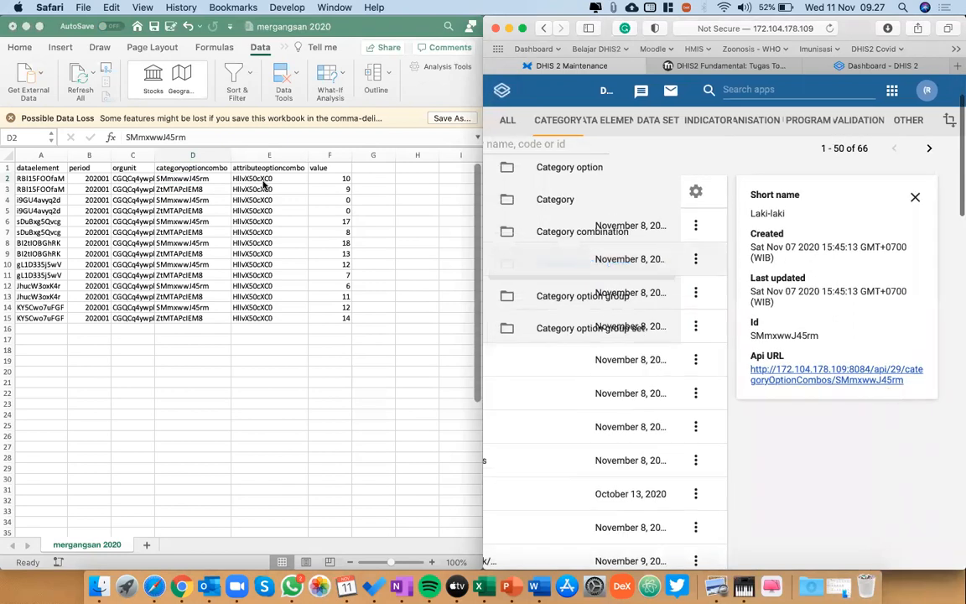
left_click(168, 180)
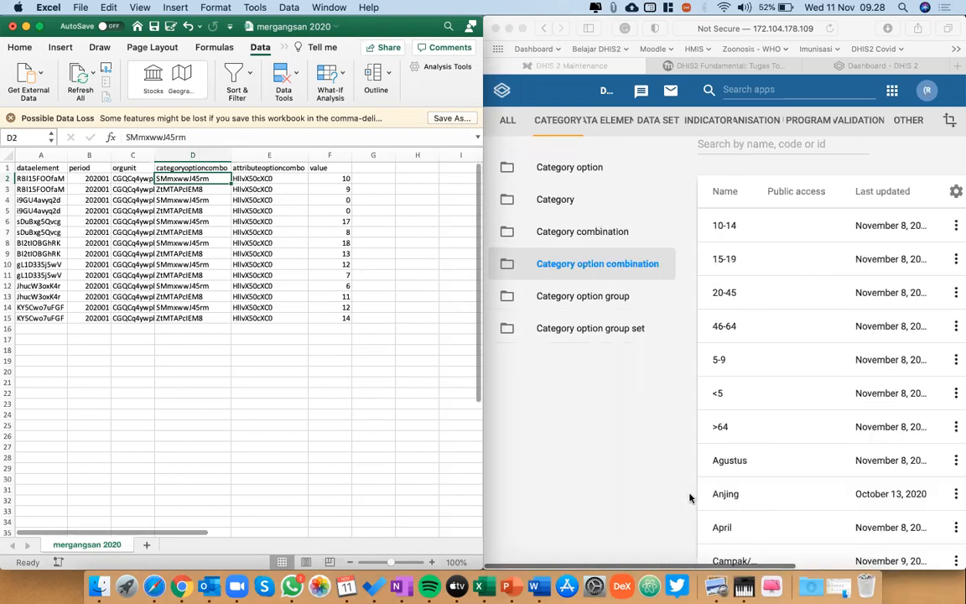
Show the details of the Perempuan category option combination updated November 3 and compare its Id with the categoryoptioncombo ID in D3.
scroll(690, 498, "down", 10)
scroll(689, 498, "down", 12)
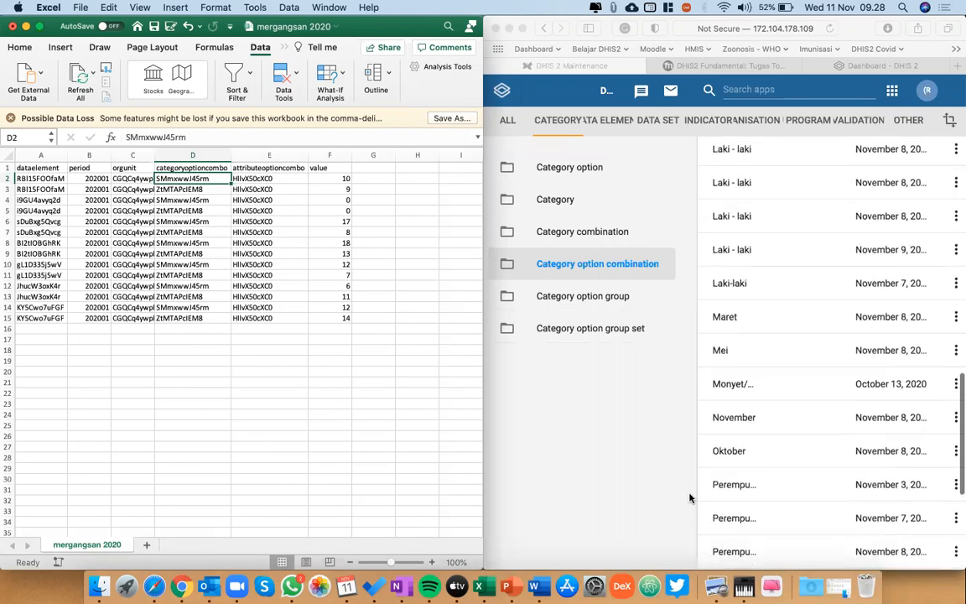
scroll(845, 501, "right", 2)
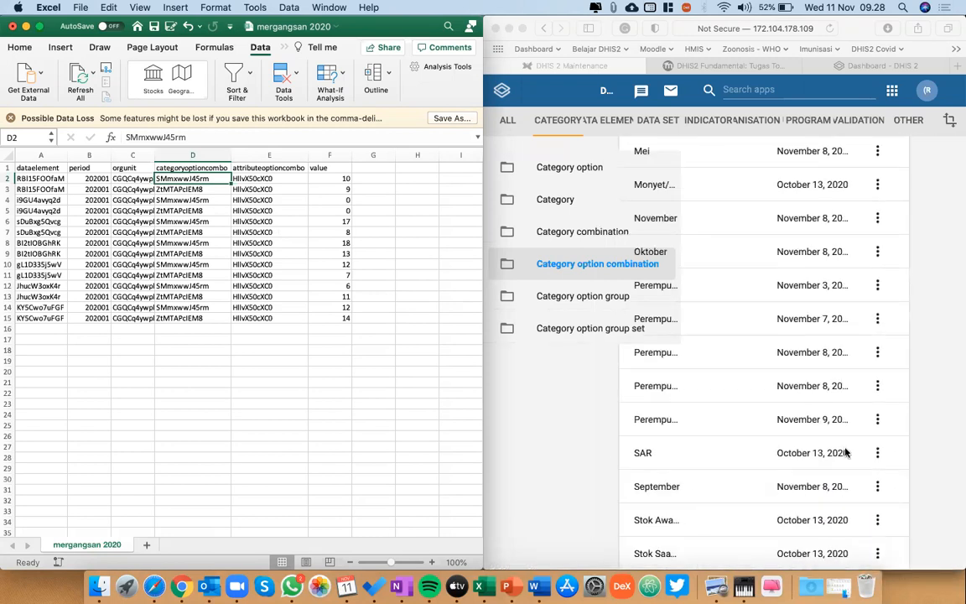
left_click(878, 327)
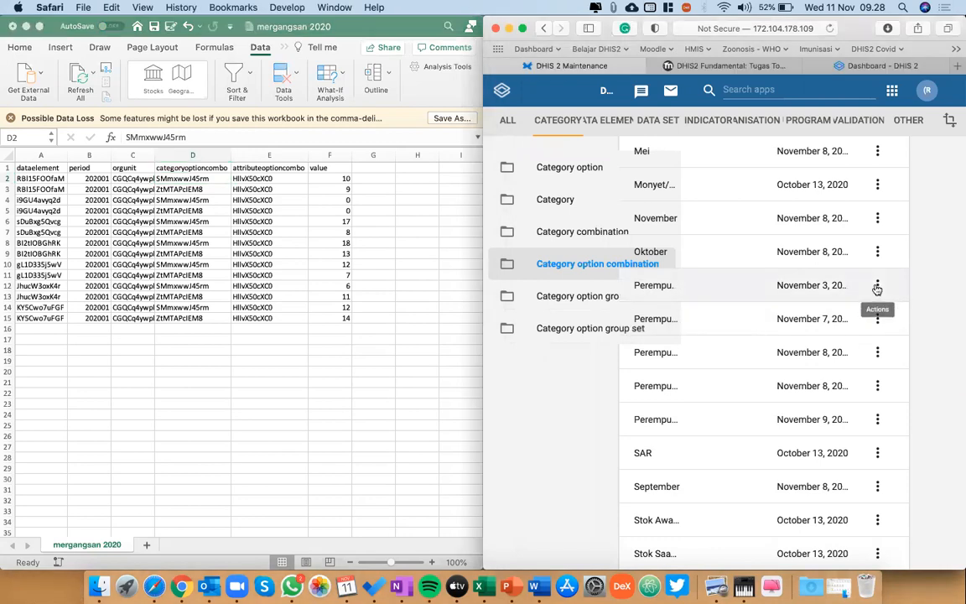
left_click(876, 289)
left_click(878, 324)
scroll(878, 327, "up", 3)
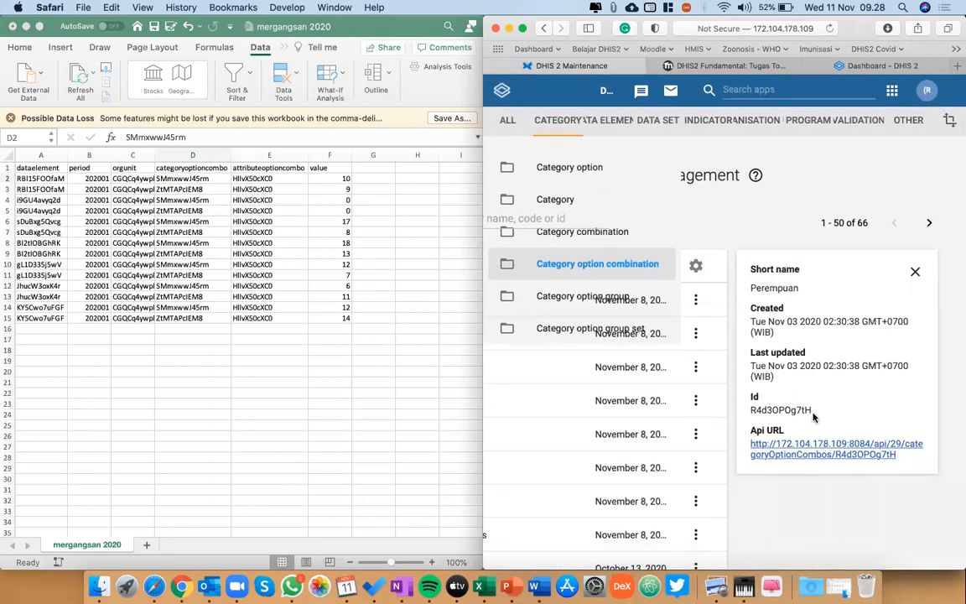
left_click(200, 193)
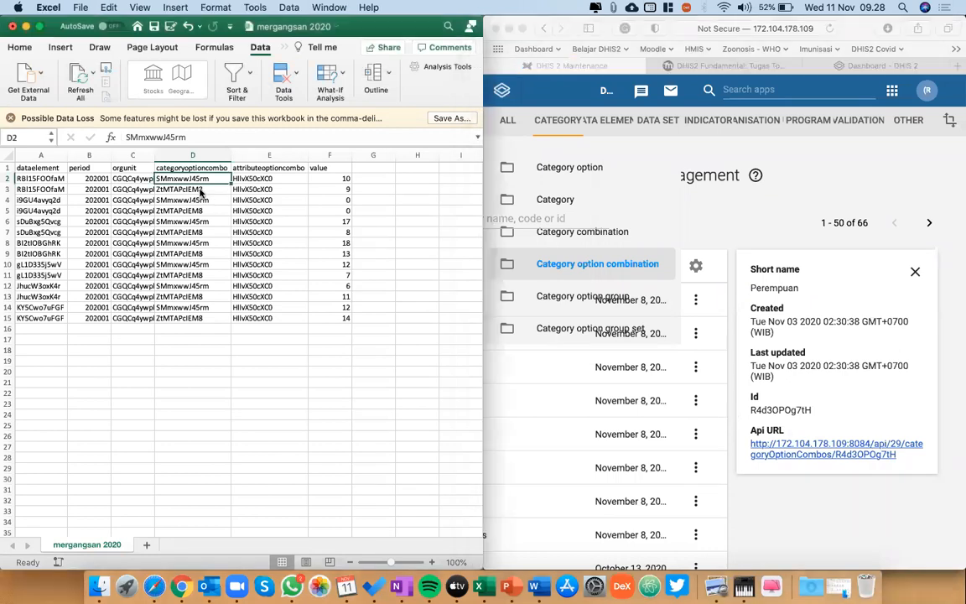
left_click(201, 191)
Show the details of the November 7 Perempuan category option combination, highlight its Id and compare it with D2 and D3 in Excel.
left_click(916, 275)
scroll(798, 423, "down", 10)
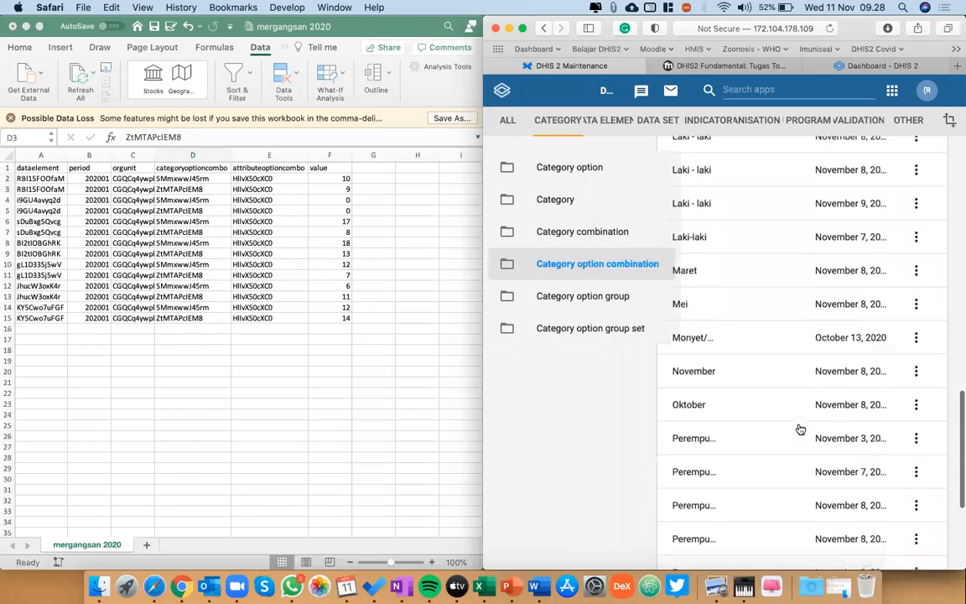
scroll(800, 427, "down", 3)
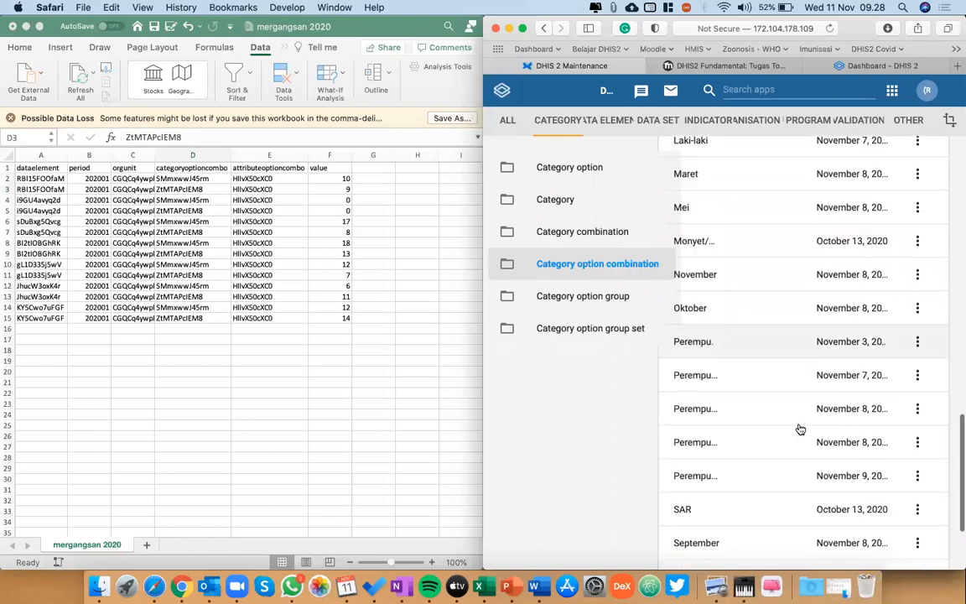
left_click(916, 375)
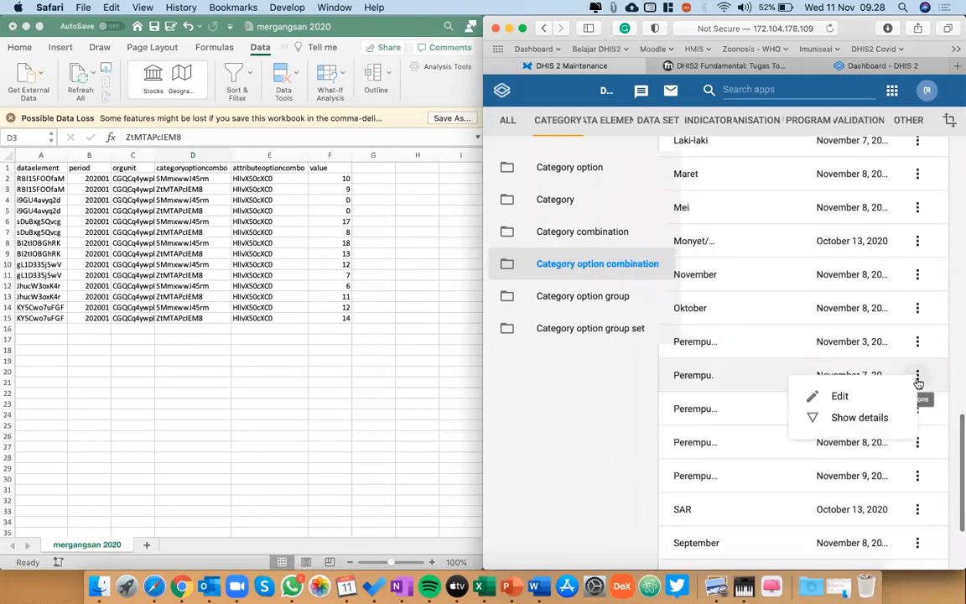
left_click(883, 420)
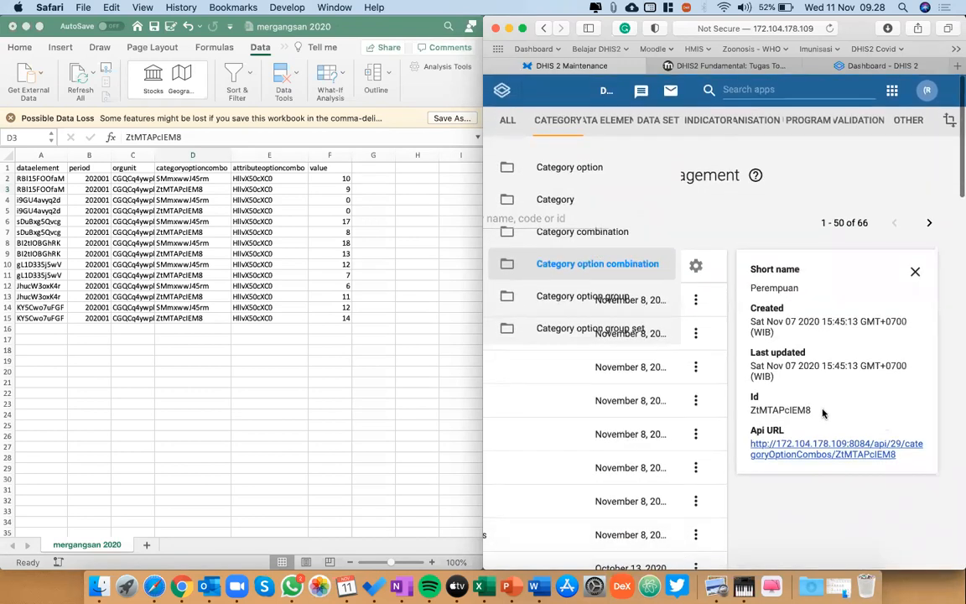
double_click(805, 409)
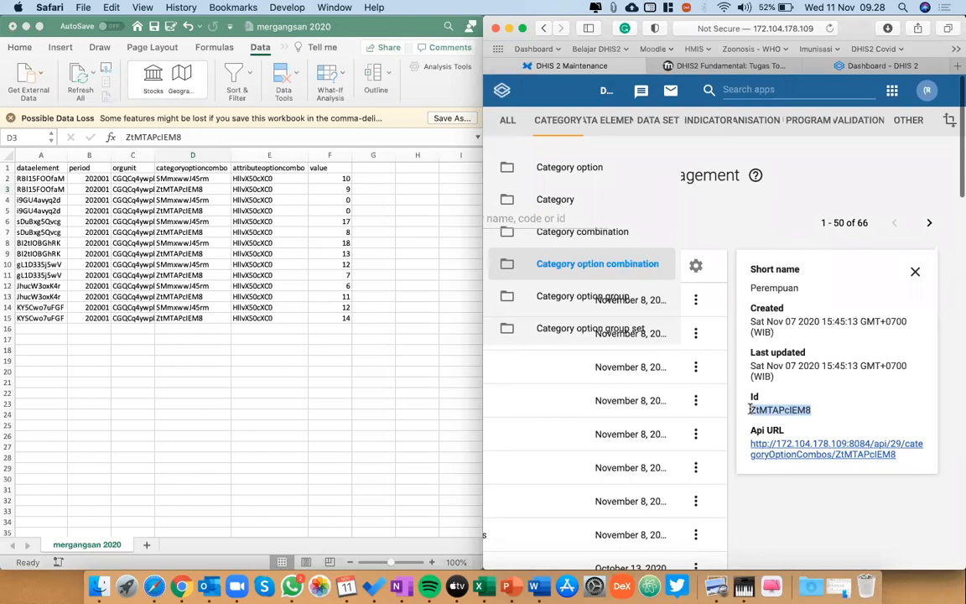
left_click(186, 191)
left_click(189, 179)
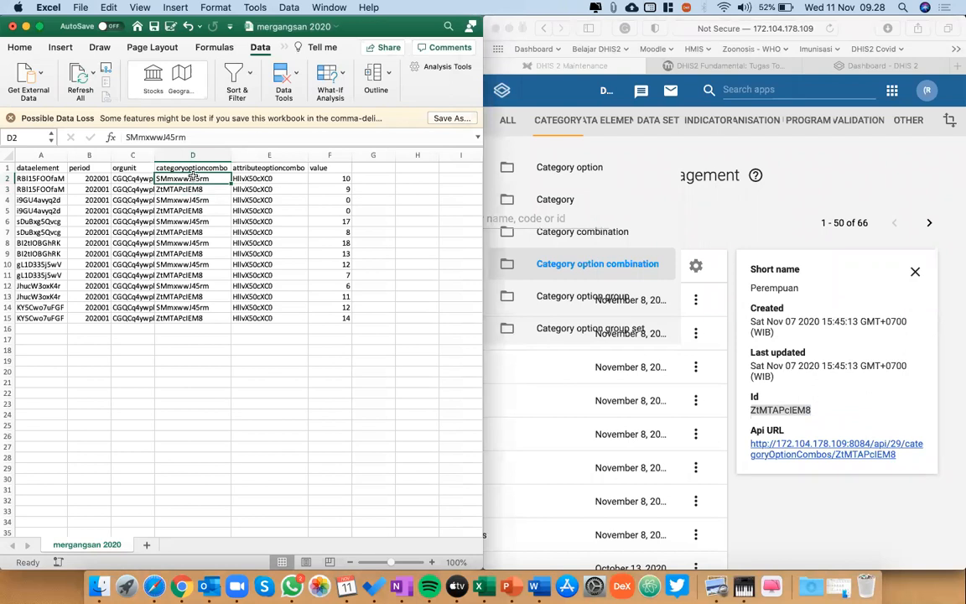
key("Down")
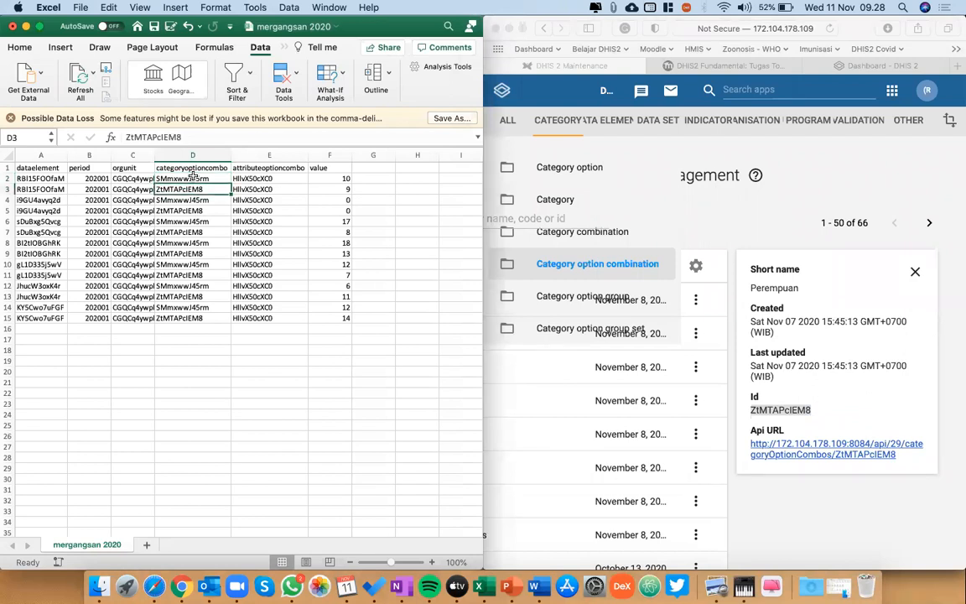
Check the first attributeoptioncombo ID in E2 and bring the edit Rio workbook up beside the mergangsan 2020 sheet.
key("Right")
key("Up")
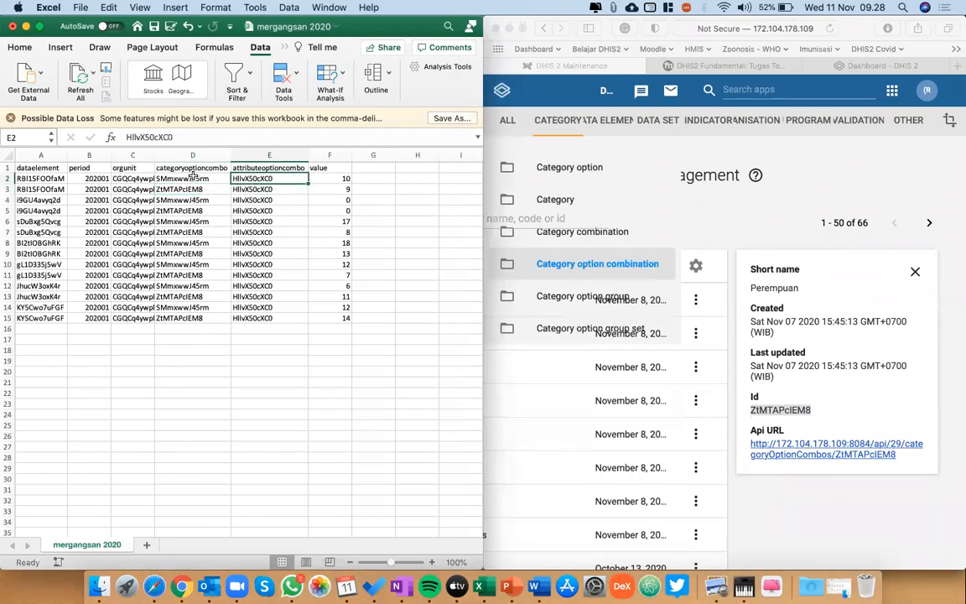
key("shift+Down")
key("shift+Up")
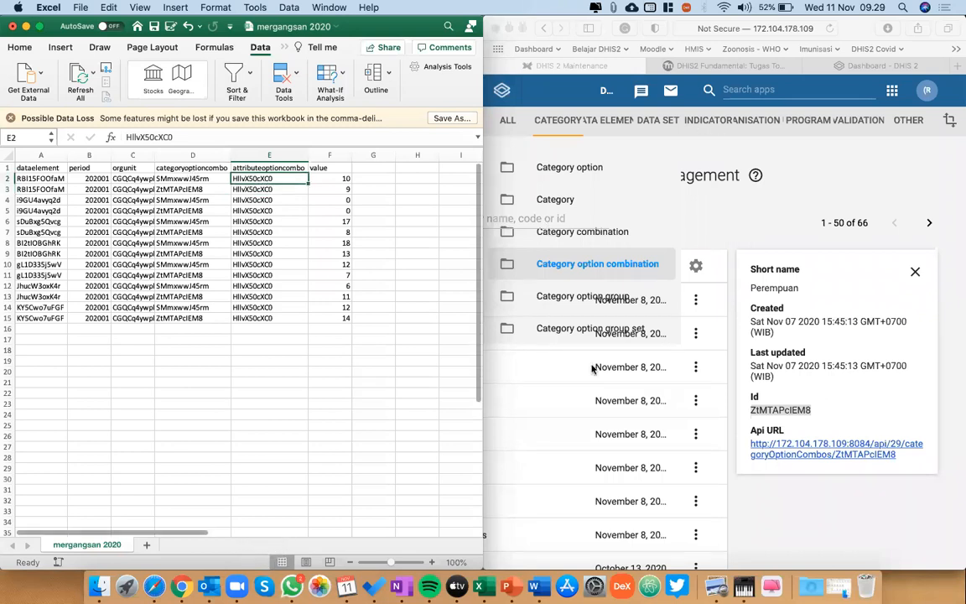
key("ctrl+Up")
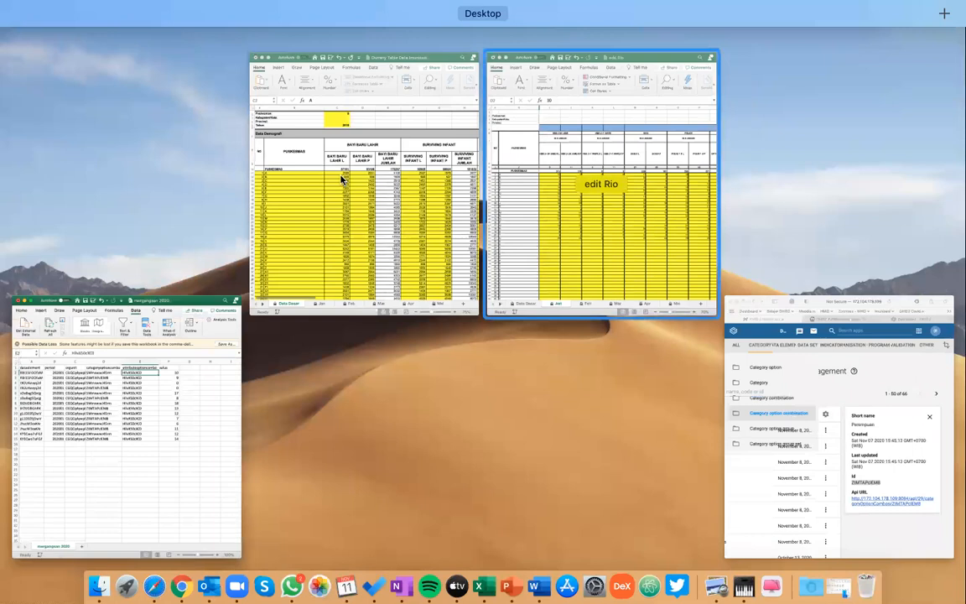
left_click(42, 199)
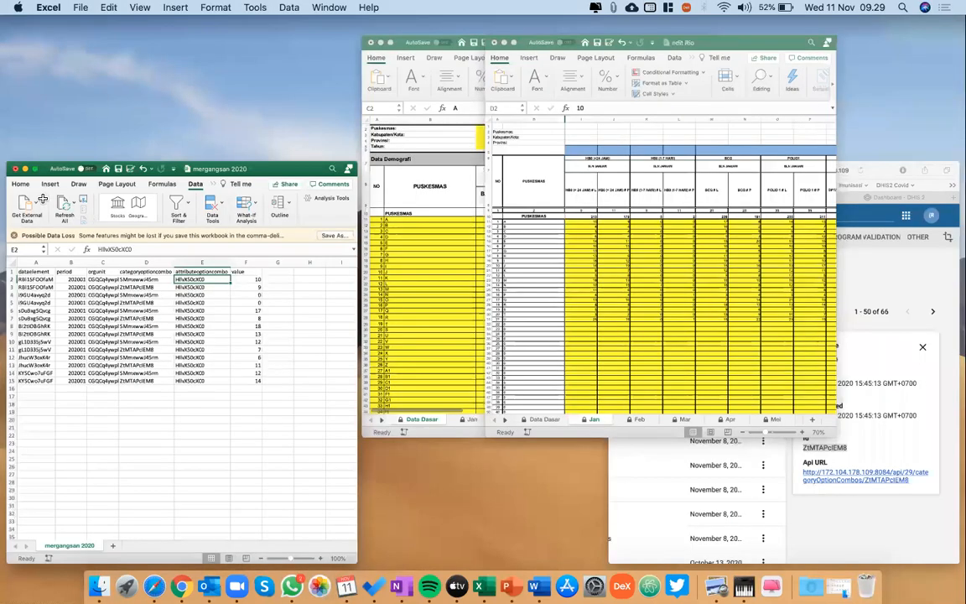
Try clearing the data in A4:F15 of the mergangsan 2020 sheet, and undo the deletion.
left_click(43, 200)
key("shift+Right")
key("shift+Right")
key("shift+Right")
key("shift+Right")
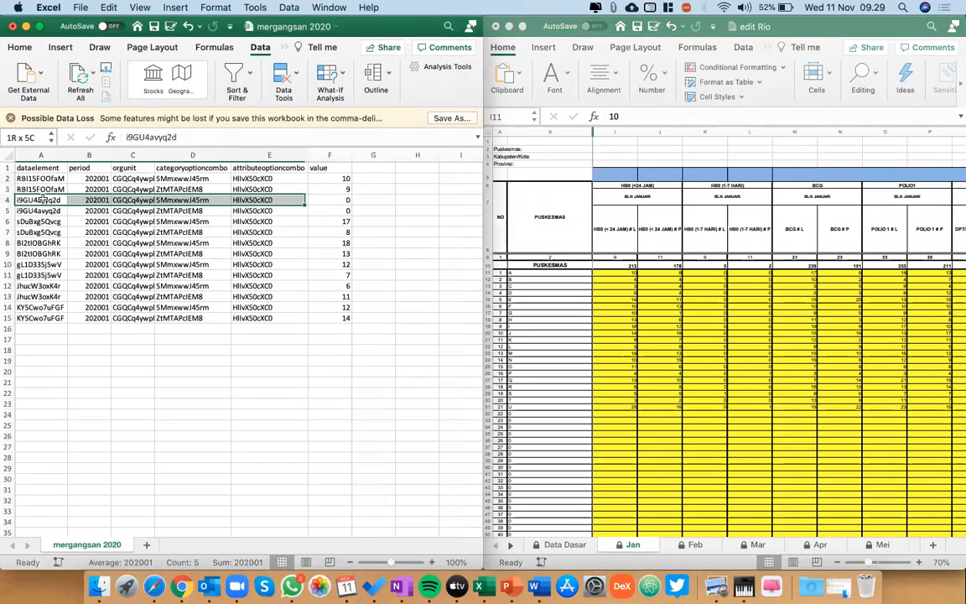
key("shift+Right")
key("shift+Down")
key("super+shift+Down")
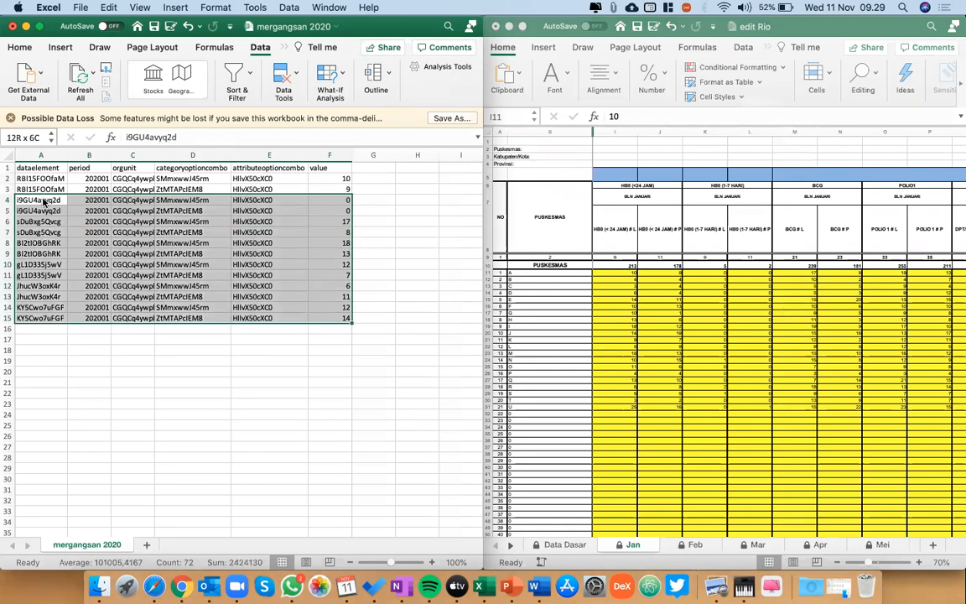
key("Delete")
left_click(51, 199)
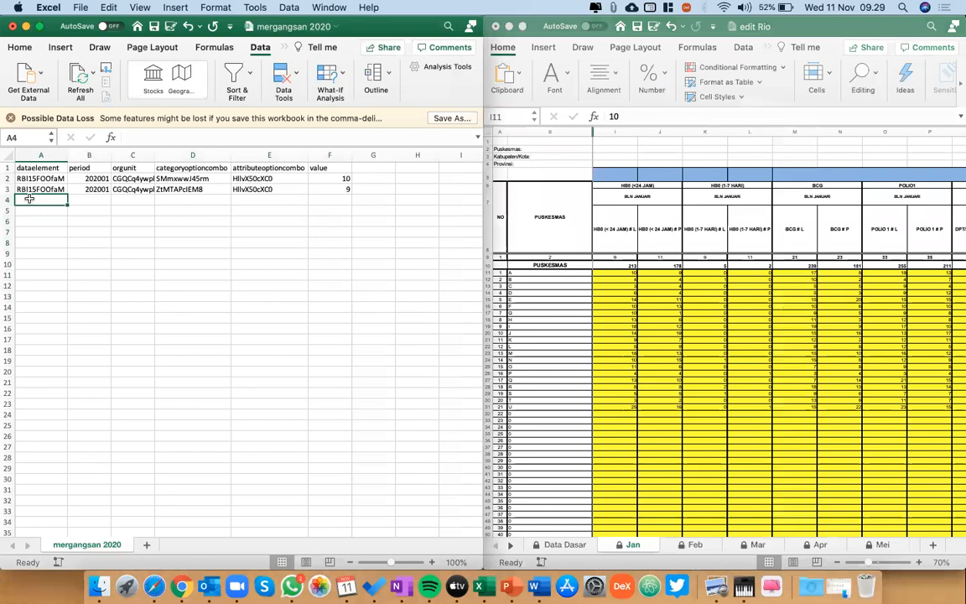
key("super+z")
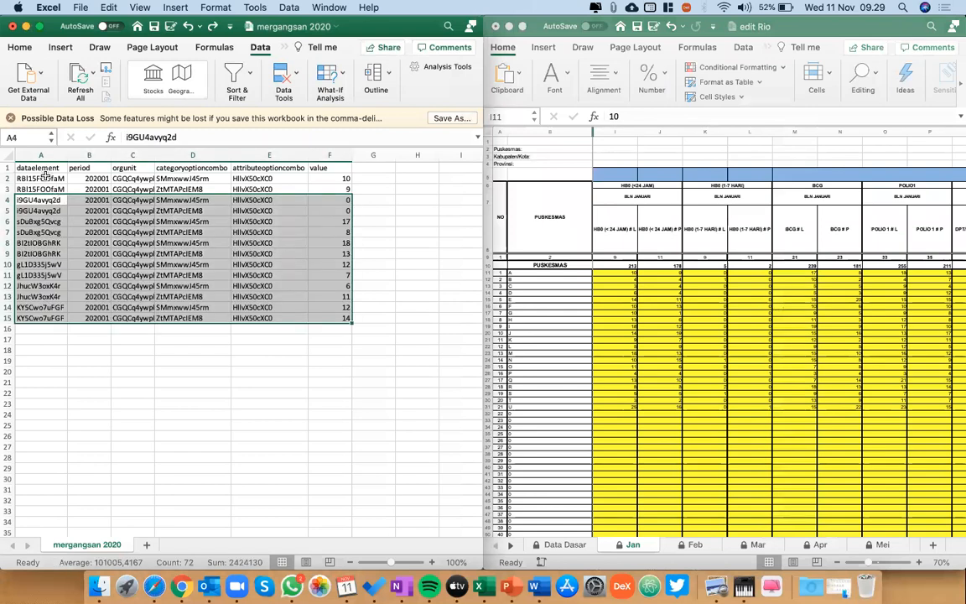
Try clearing all data rows below the headers, A2:F15, and restore them.
left_click(44, 176)
key("shift+super+Right")
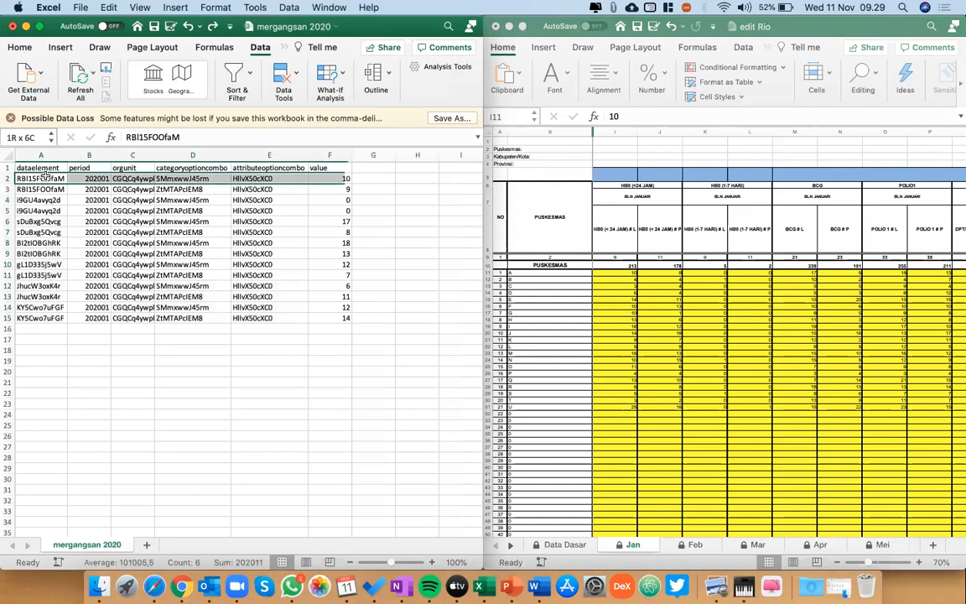
key("shift+super+Down")
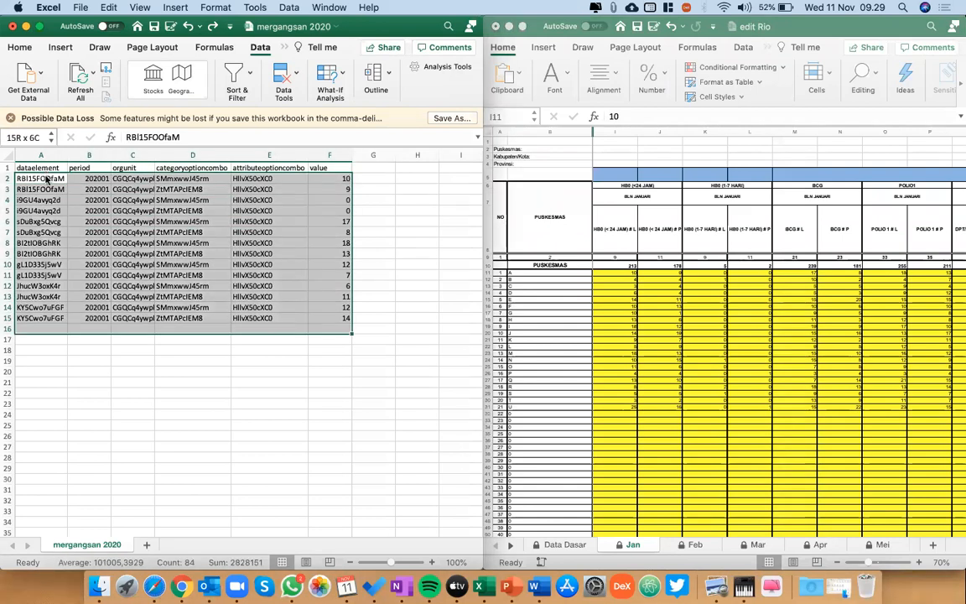
key("shift+Up")
key("Delete")
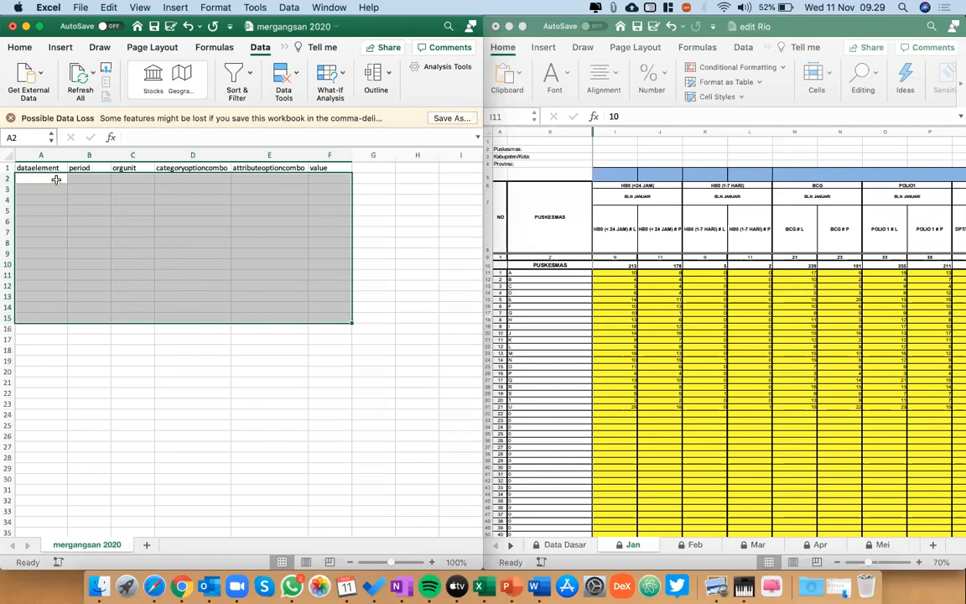
key("super+v")
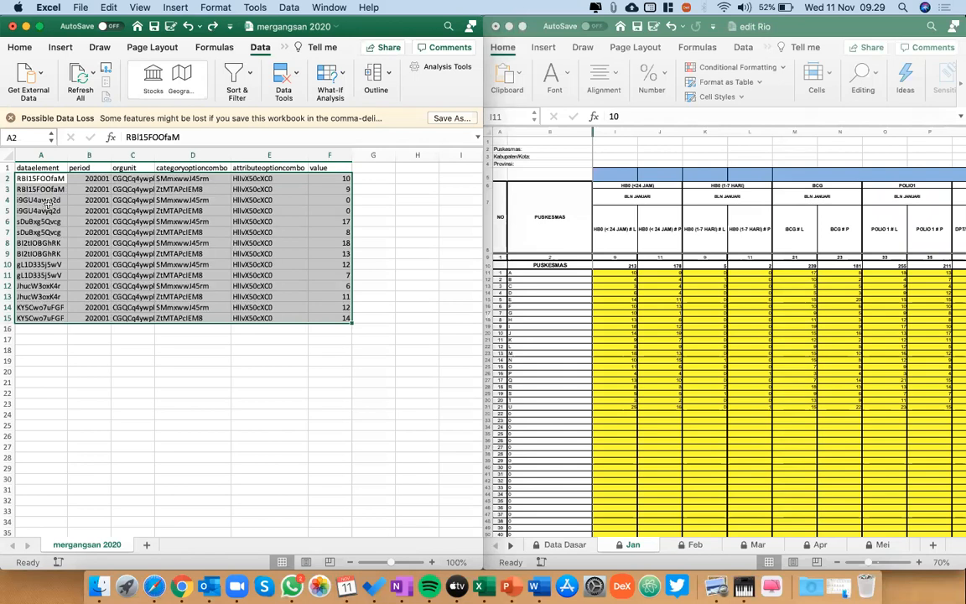
Clear the contents of A4:F15 in the mergangsan 2020 sheet, keeping the headers and first two data rows, and select A3.
left_click(47, 203)
key("shift+Right")
key("shift+Right")
key("shift+Right")
key("shift+Right")
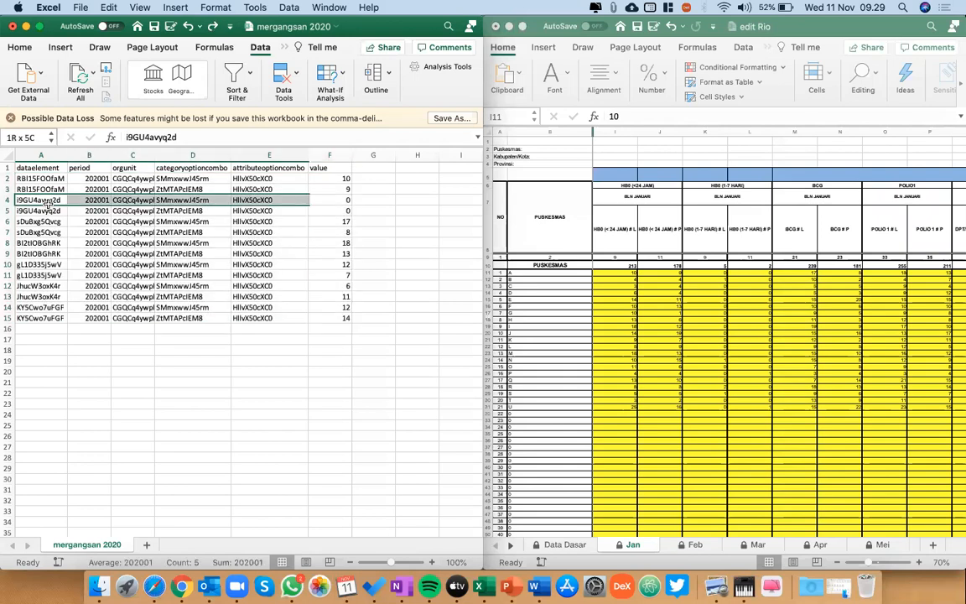
key("shift+Right")
key("shift+Down")
key("shift+Down")
key("shift+Down")
key("shift+Down")
key("shift+Down")
key("shift+Down")
key("shift+Down")
key("shift+Down")
key("shift+Down")
key("shift+Down")
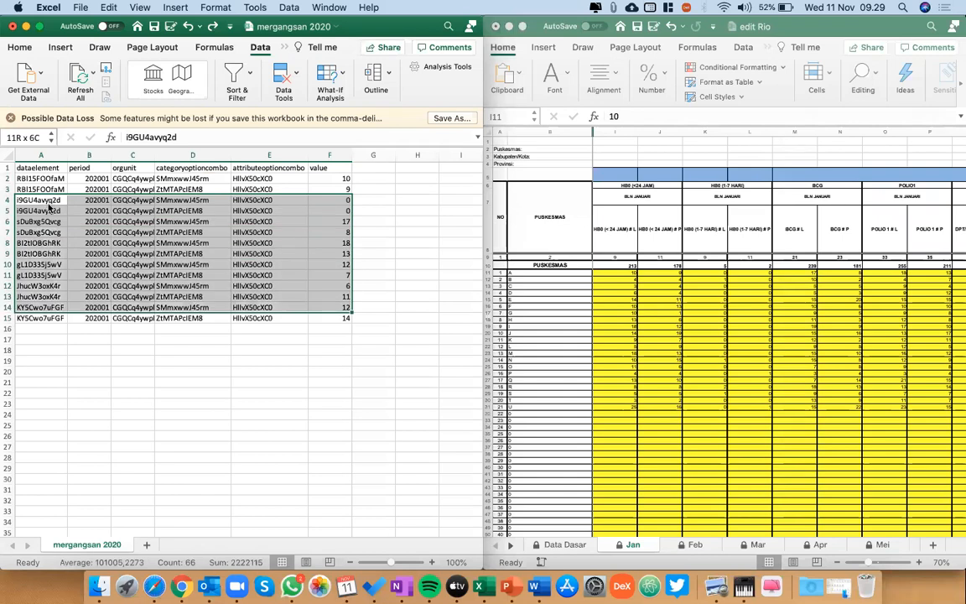
key("shift+Down")
key("Delete")
left_click(48, 178)
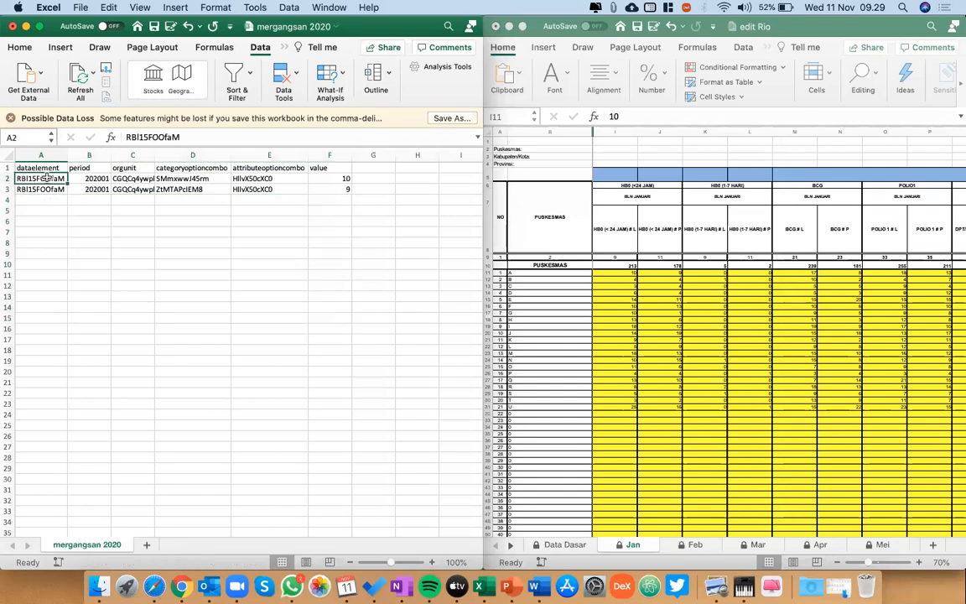
key("shift+Down")
key("Down")
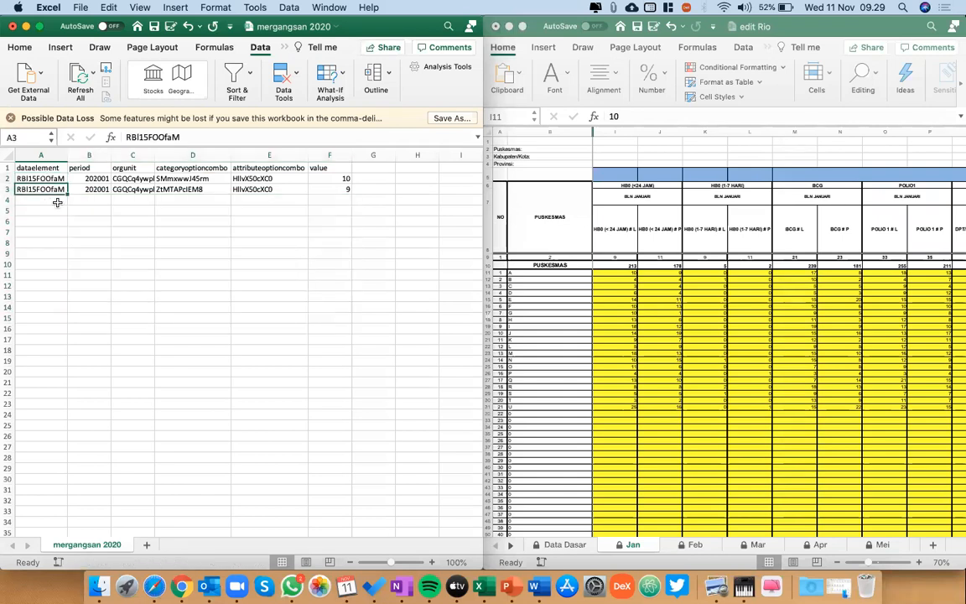
Switch to DHIS2 in Safari and open the Data Entry app in a new browser tab.
key("Down")
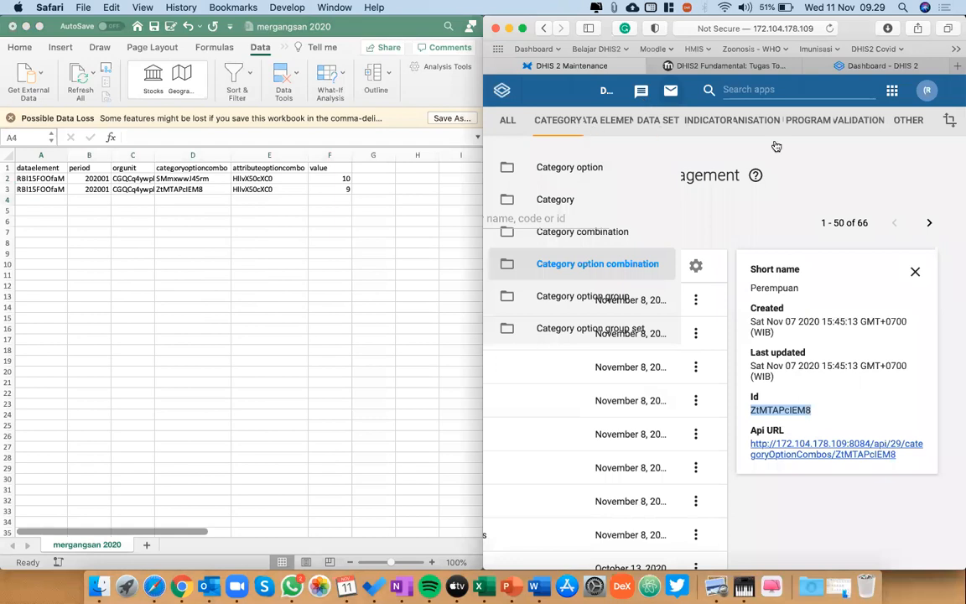
left_click(781, 90)
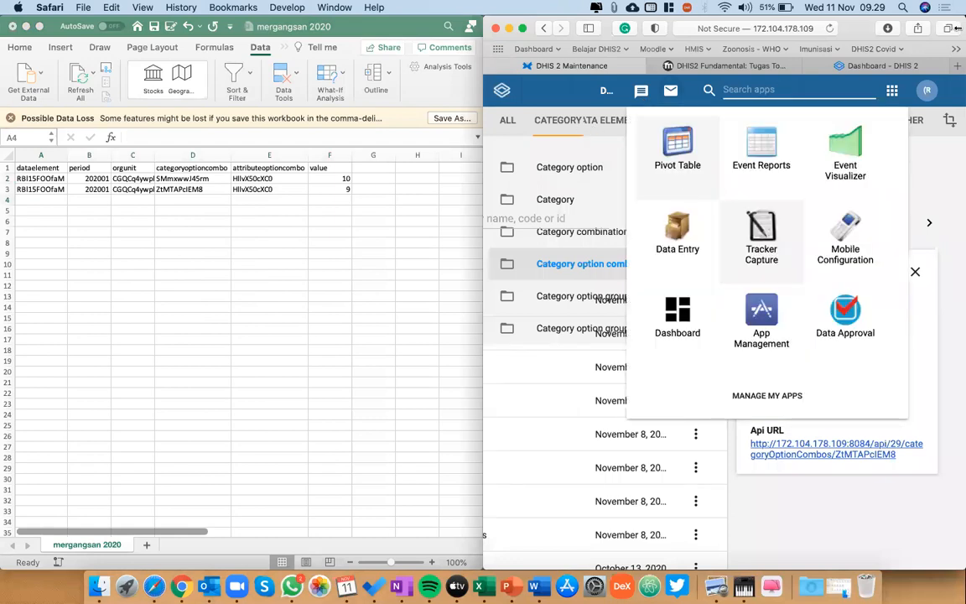
left_click(846, 87)
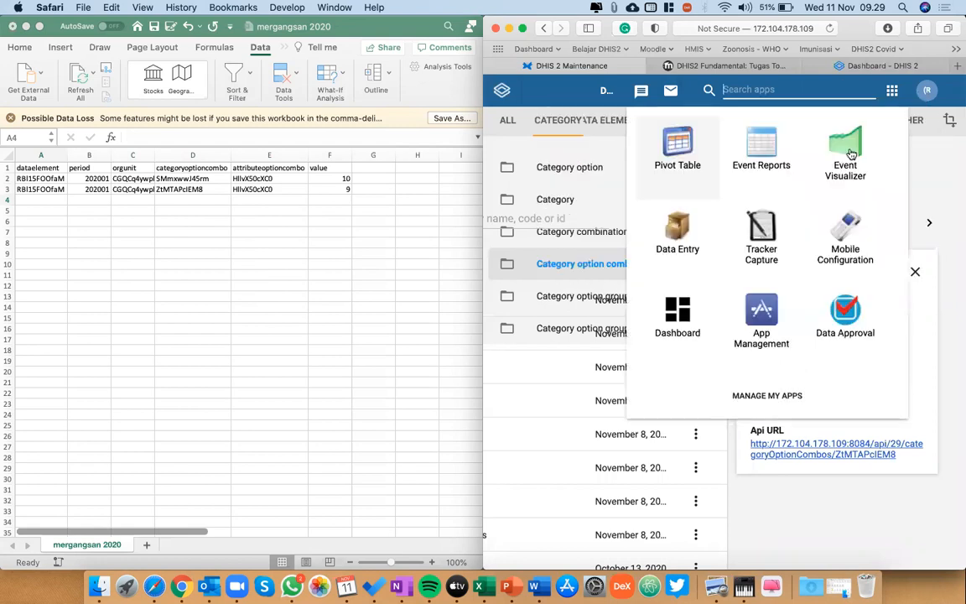
right_click(690, 243)
key("Escape")
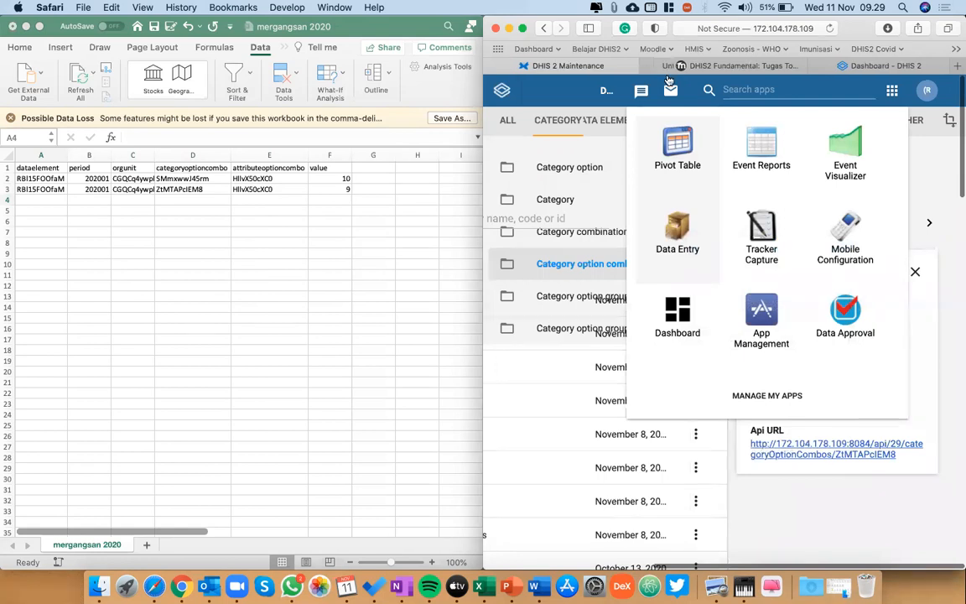
left_click(663, 65)
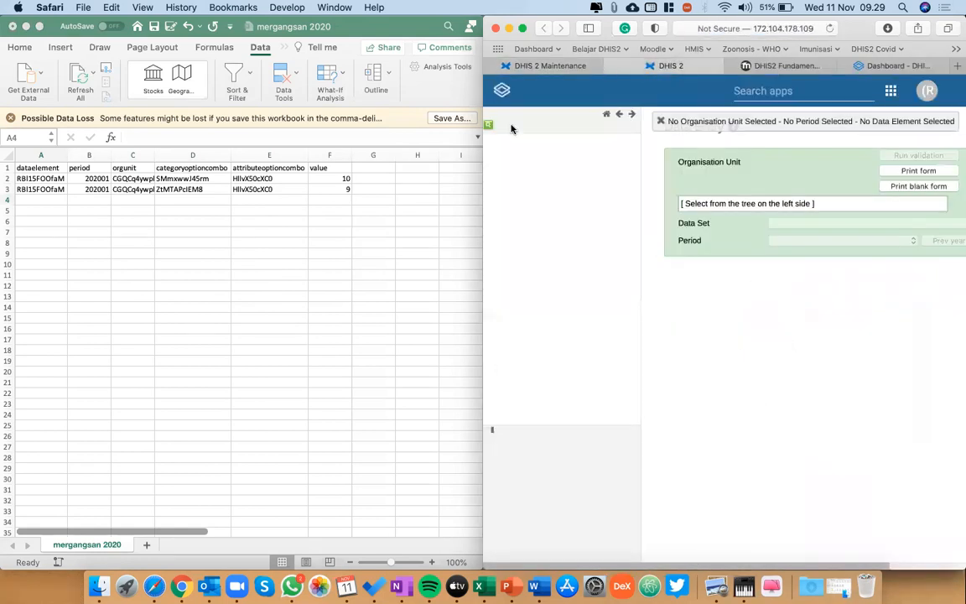
Select PKM Kotagede 1 under INDONESIA, DIY, Yogyakarta as the data entry organisation unit.
left_click(489, 142)
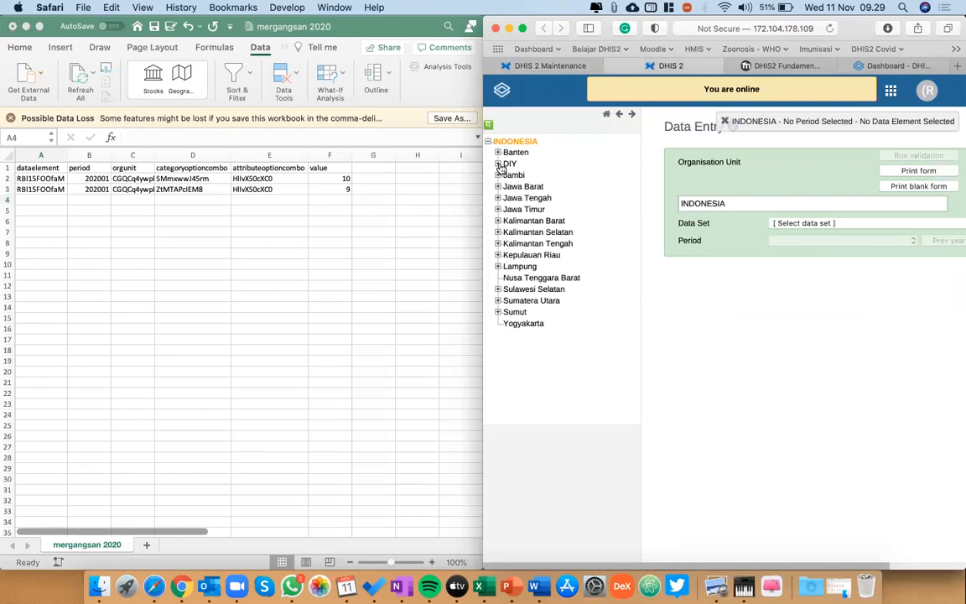
left_click(498, 164)
left_click(508, 208)
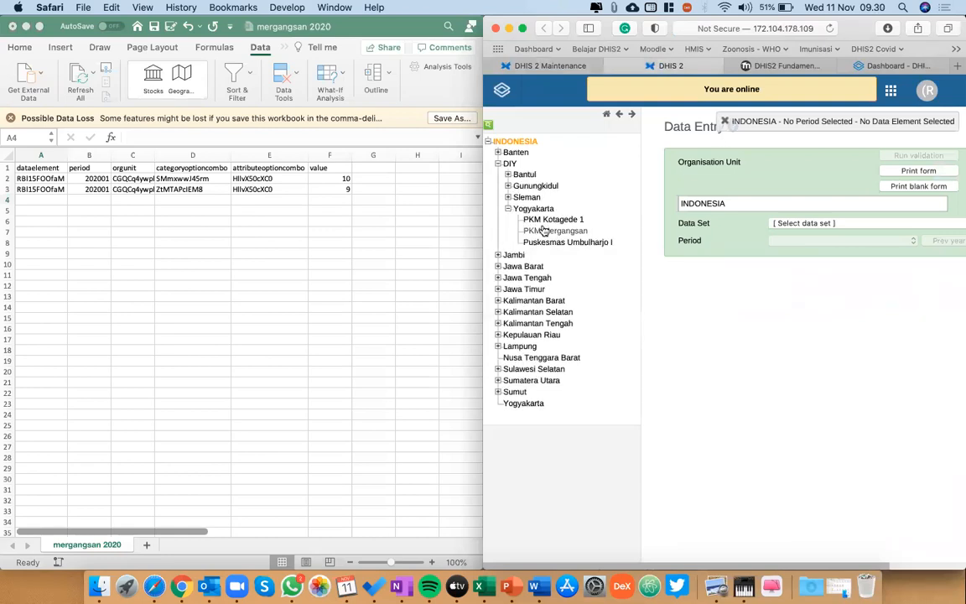
left_click(553, 221)
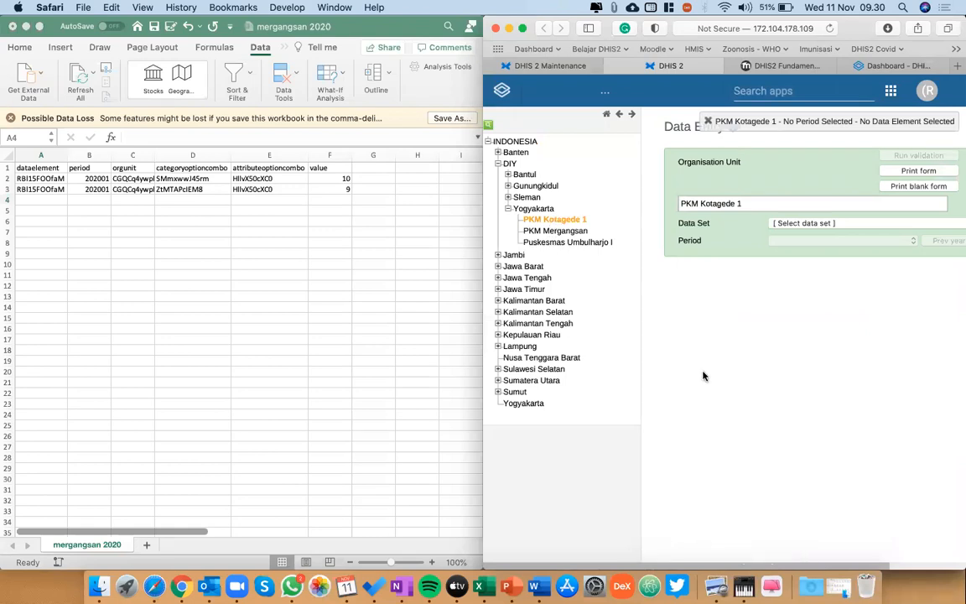
Switch to the edit Rio workbook in Excel and try to edit the first puskesmas name, A, in B11 of the Jan sheet.
key("ctrl+Up")
left_click(575, 204)
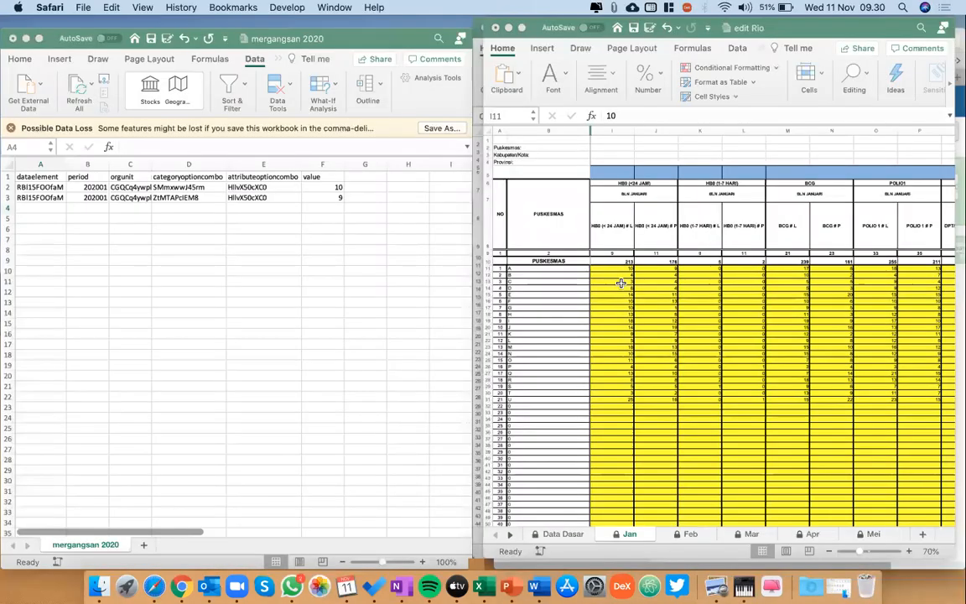
left_click(524, 277)
double_click(523, 272)
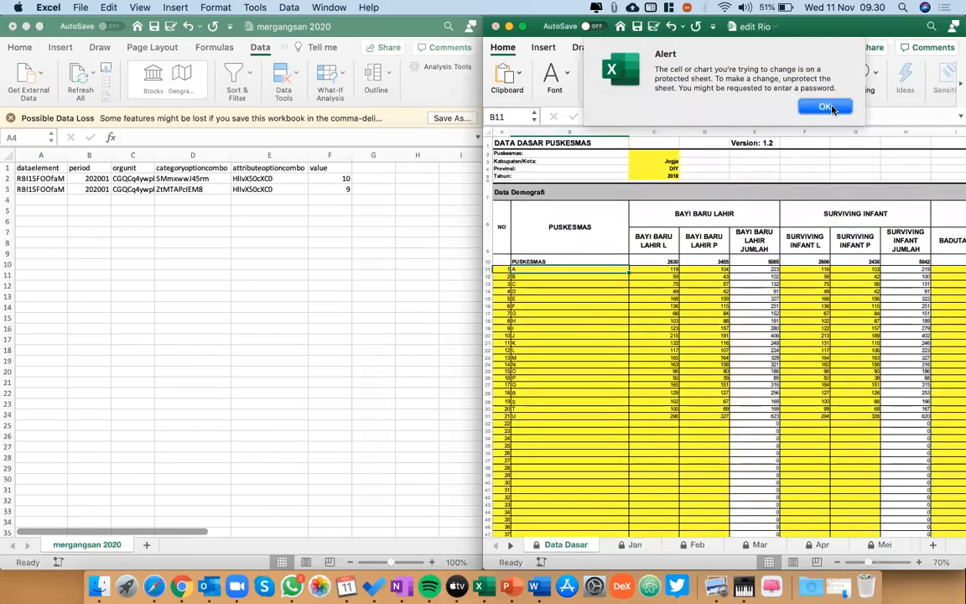
left_click(832, 110)
Rename the first two puskesmas in B11 and B12 of the Data Dasar sheet as Mergangsan and Kotagede I.
double_click(536, 269)
key("BackSpace")
type("Mergan")
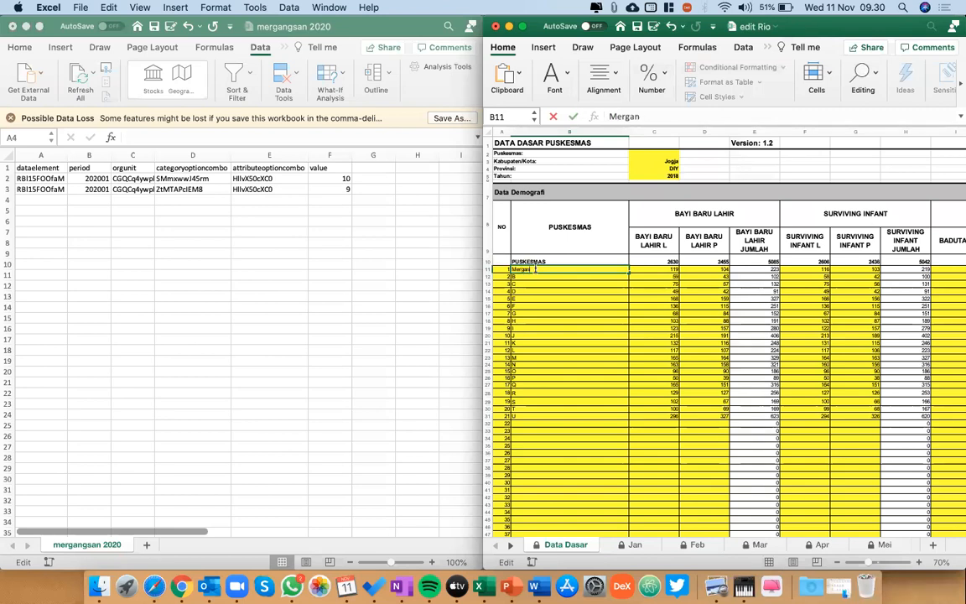
type("gsan")
key("Return")
type("Kotagede")
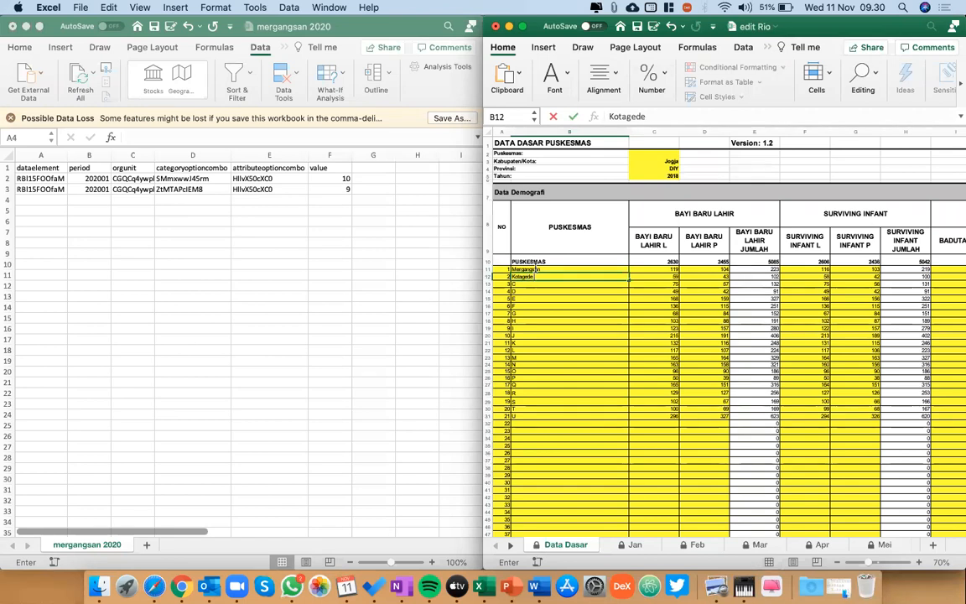
type(" I")
key("Return")
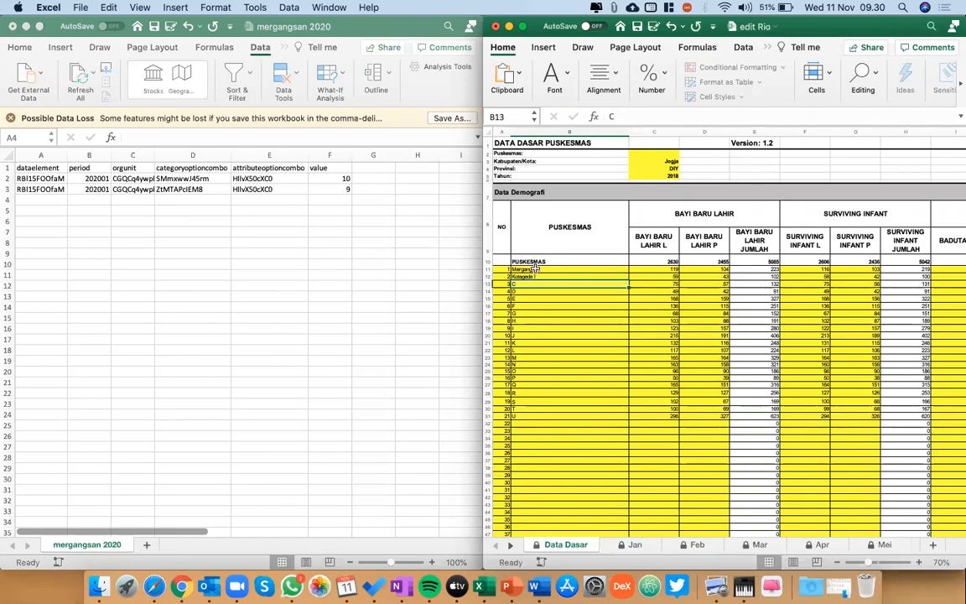
Open the Jan sheet and select Kotagede I's HB0 (< 24 JAM) # L value in I12.
left_click(633, 547)
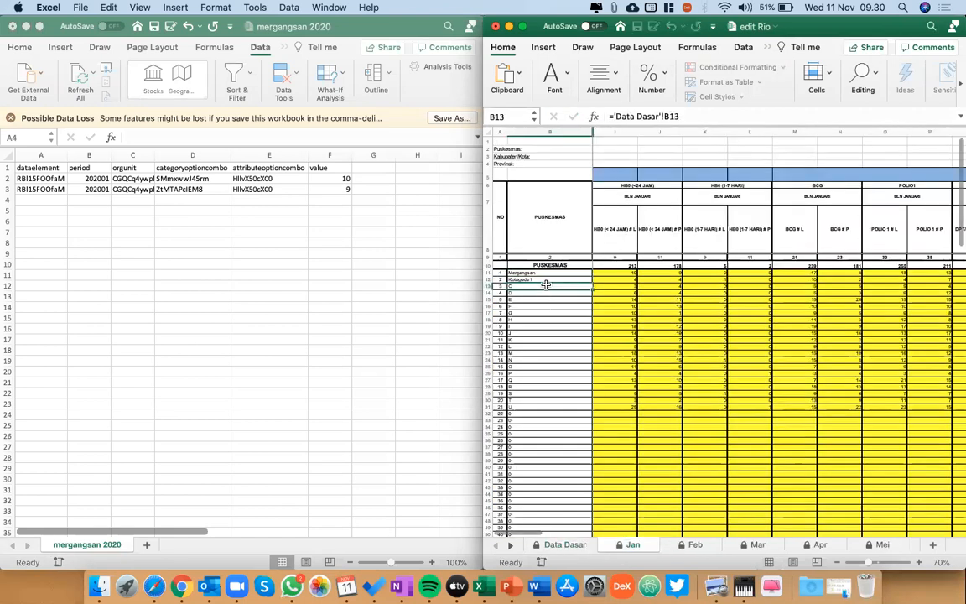
scroll(546, 285, "up", 5)
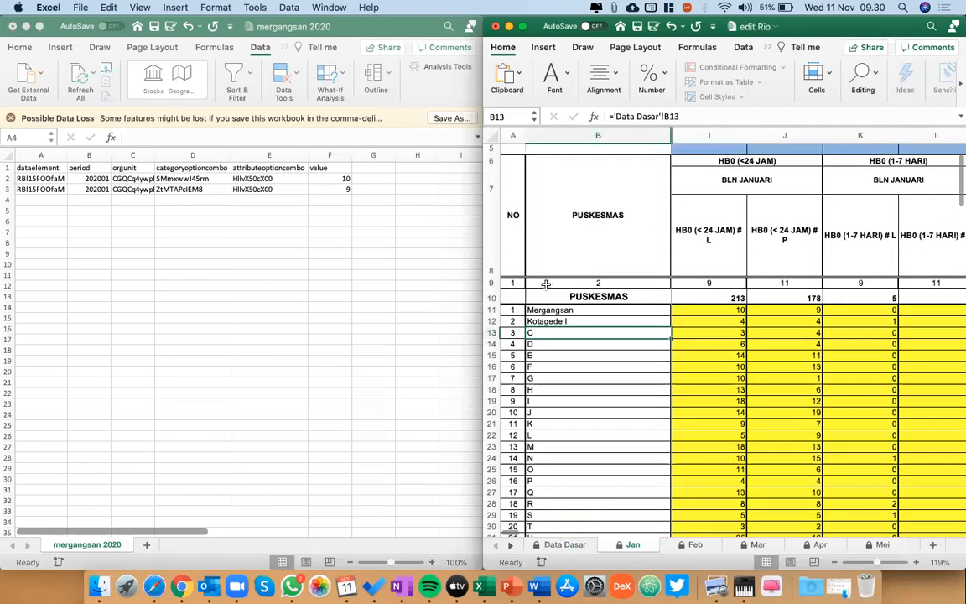
left_click(727, 313)
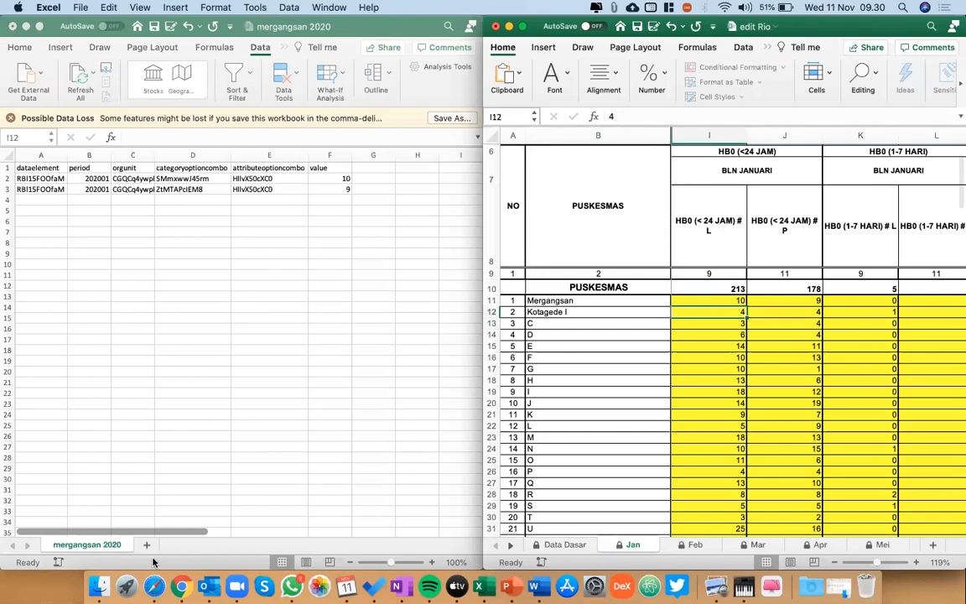
Review Mergangsan's row and the HB0 (<24 JAM), HB0 (1-7 HARI) and following vaccine columns in the Jan sheet of edit Rio.
left_click(153, 585)
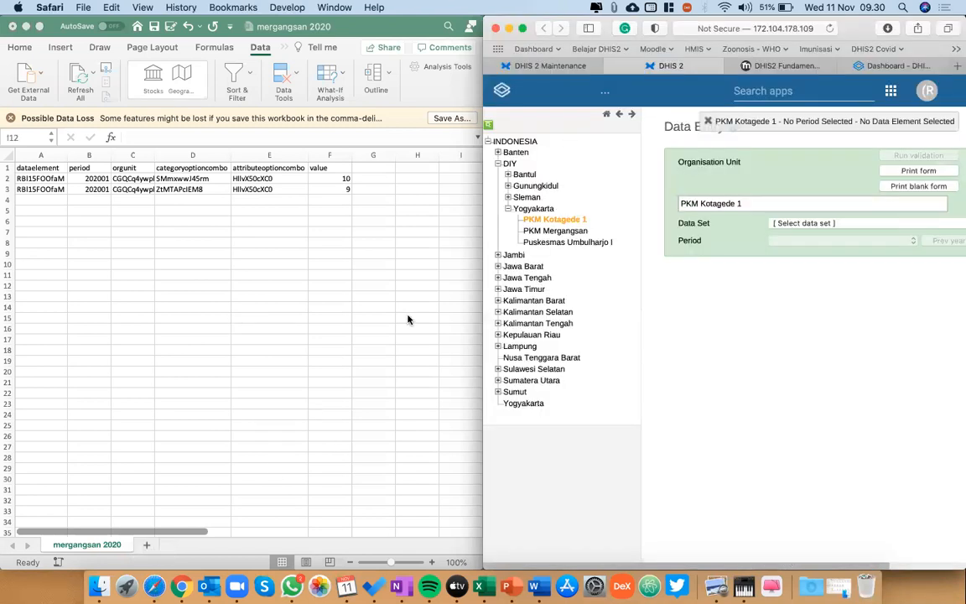
left_click(479, 585)
scroll(864, 225, "right", 2)
scroll(864, 224, "up", 1)
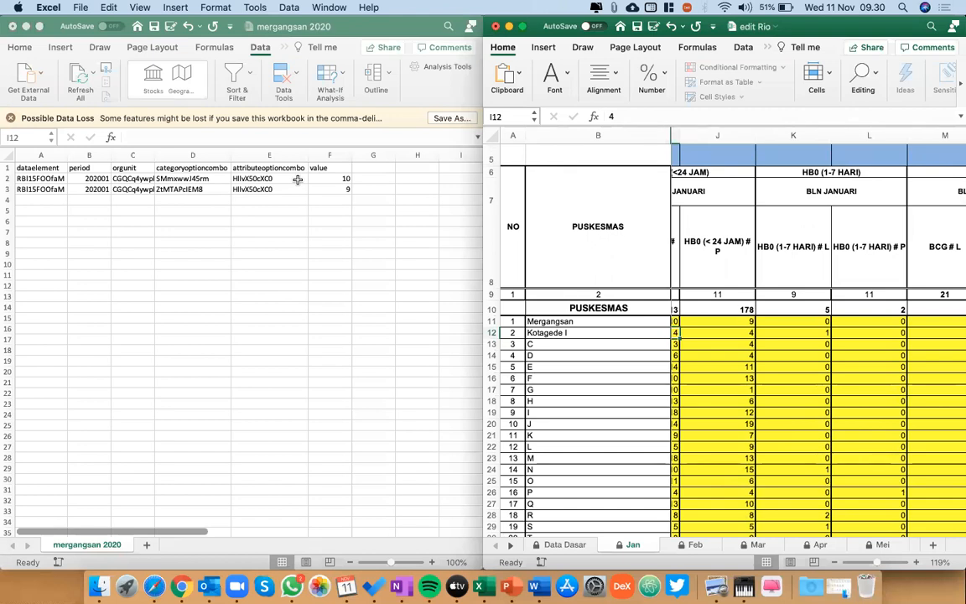
scroll(634, 259, "up", 1)
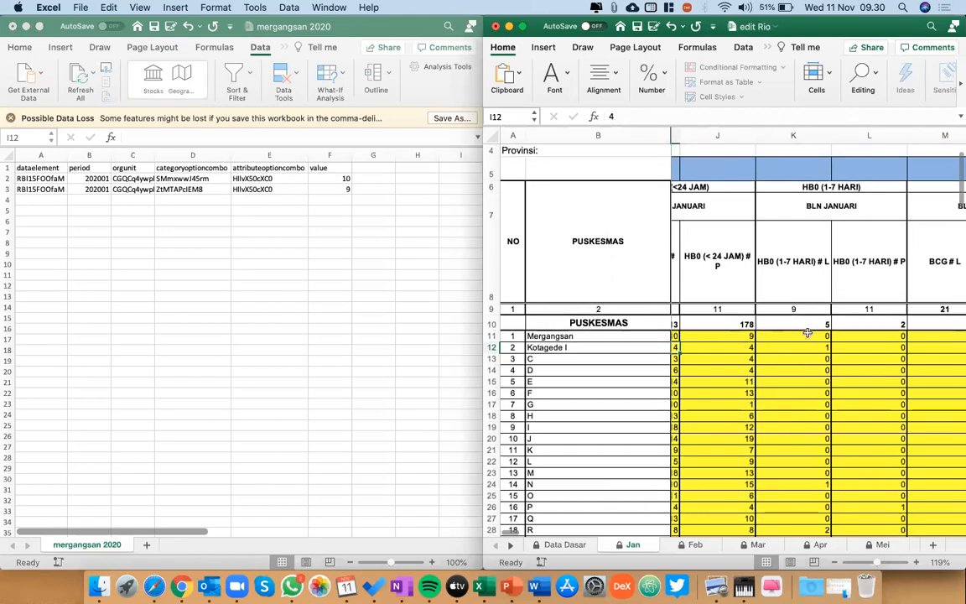
scroll(807, 333, "left", 1)
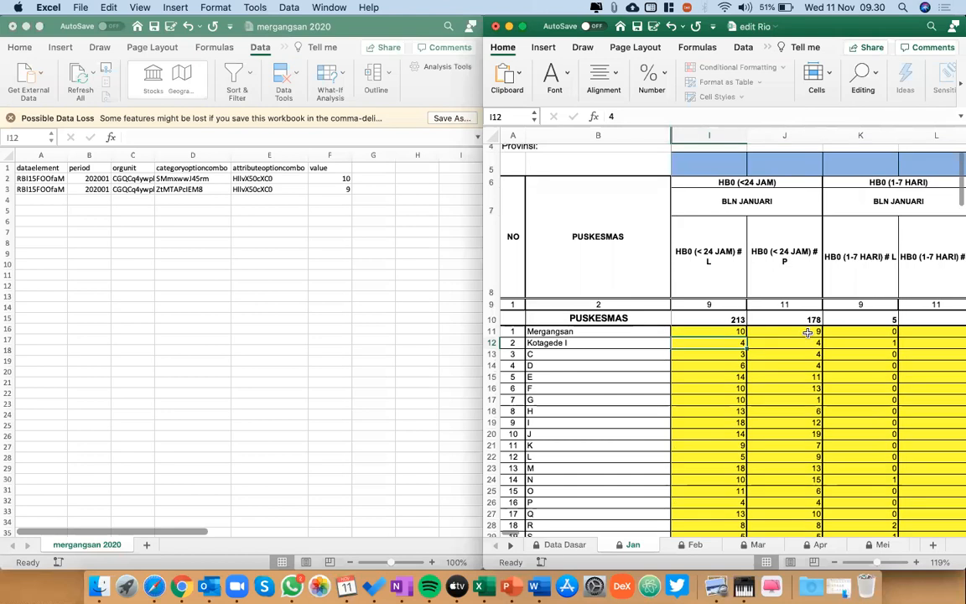
left_click(587, 332)
left_click(744, 177)
left_click(617, 333)
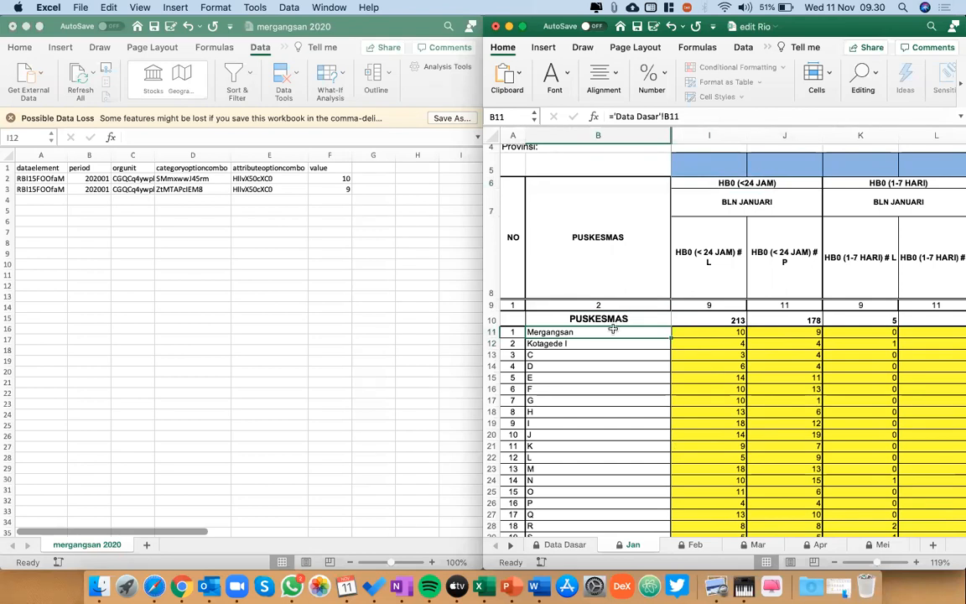
left_click(714, 183)
left_click(844, 186)
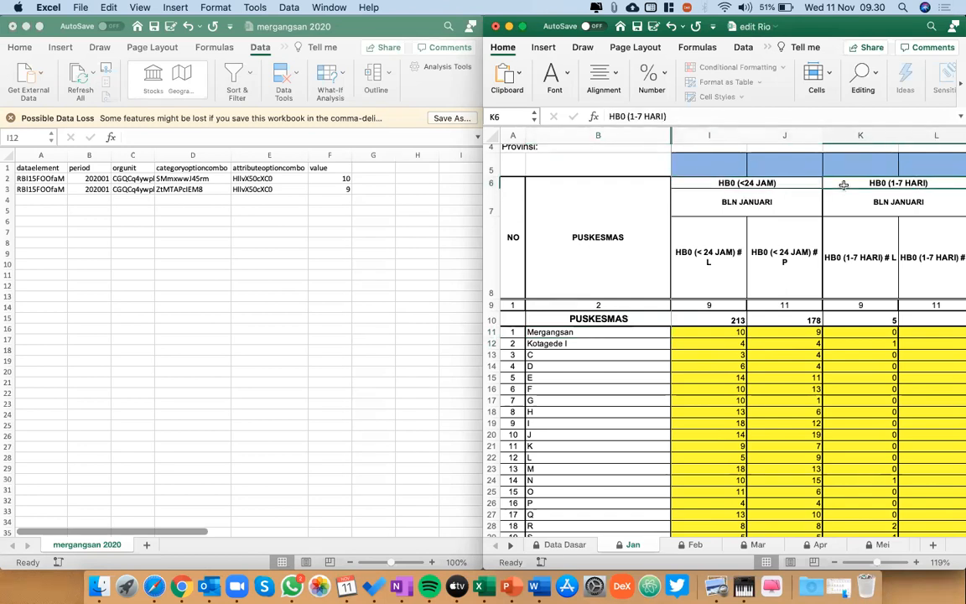
scroll(844, 185, "right", 10)
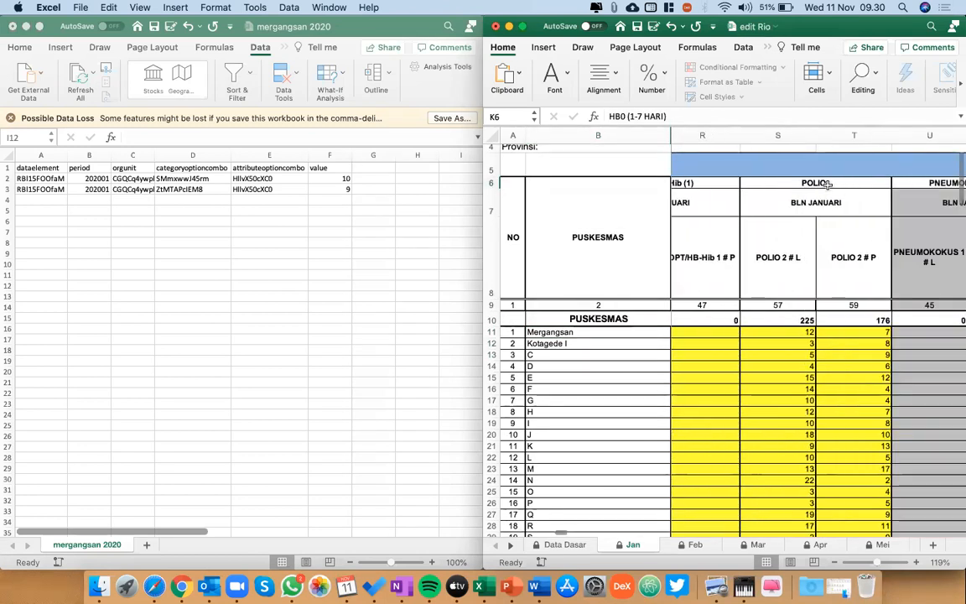
Compare the CSV's dataelement cells A2:A9 with the row 6 vaccine headers in the Jan sheet, from HB0 (<24 JAM) through Campak-Rubella (MR).
left_click(55, 180)
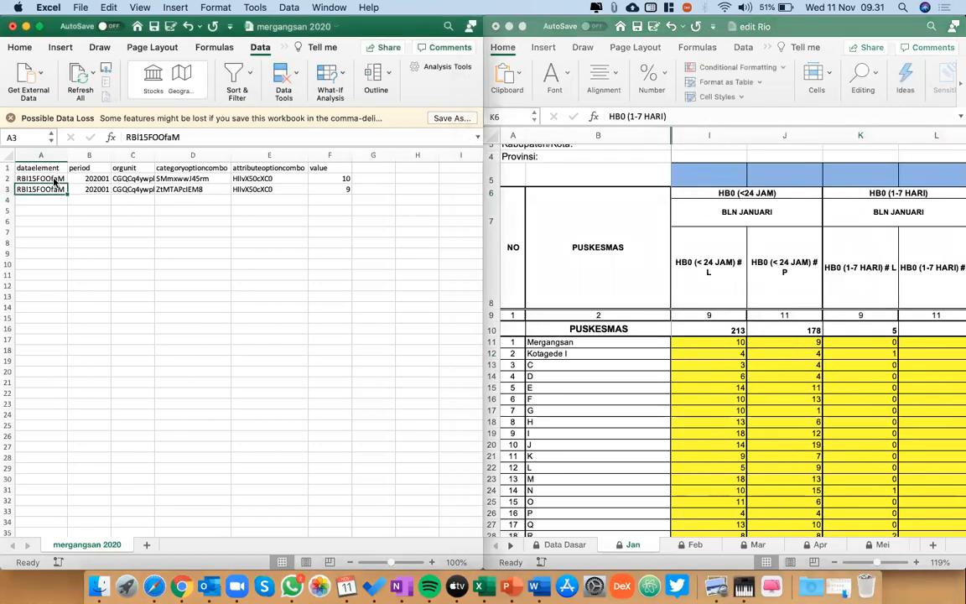
left_click_drag(55, 180, 42, 254)
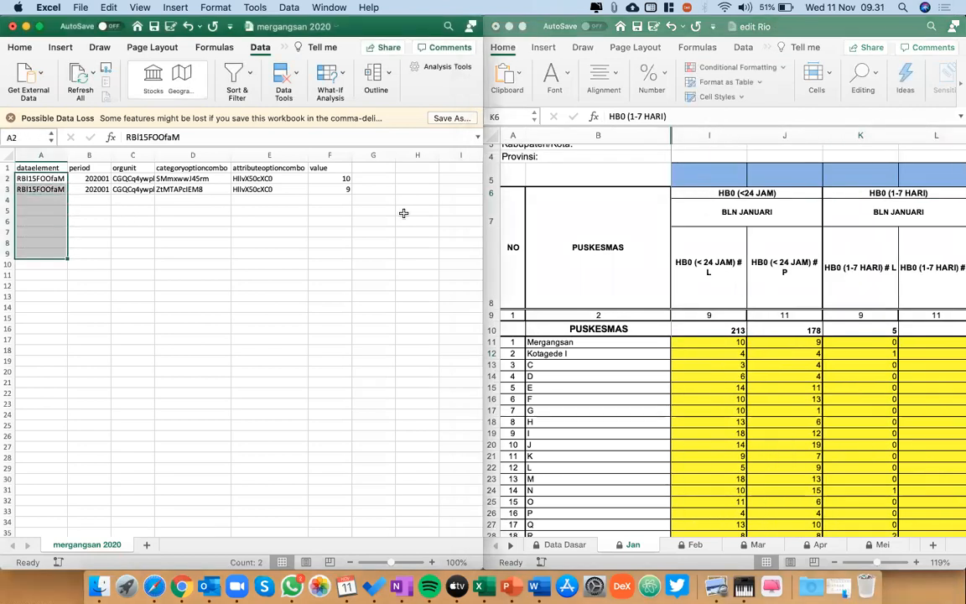
left_click(717, 193)
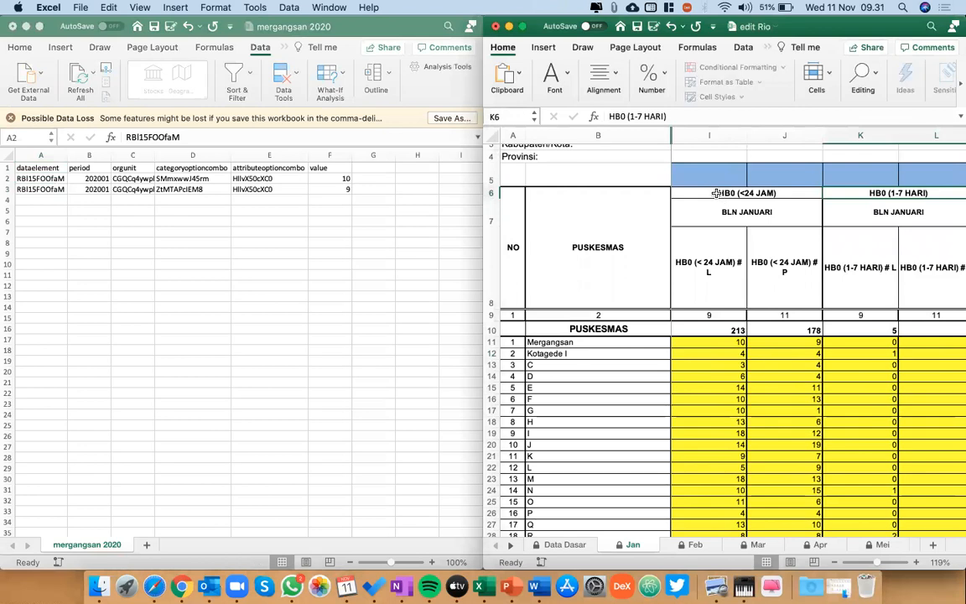
key("Right")
key("Right")
key("Right")
key("Right")
key("Right")
key("Right")
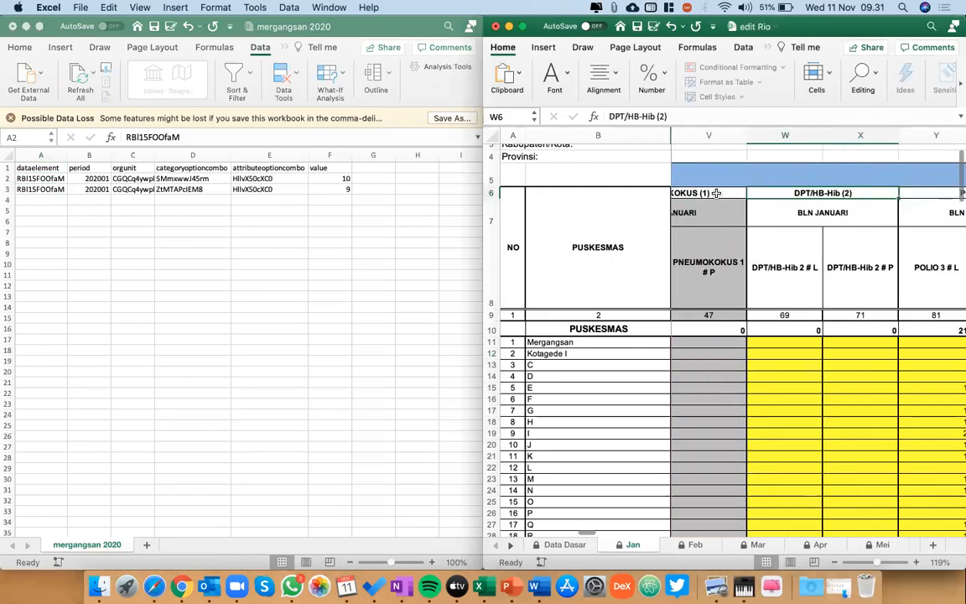
key("Right")
key("Right")
key("Right")
key("Right")
key("Right")
key("Right")
key("Right")
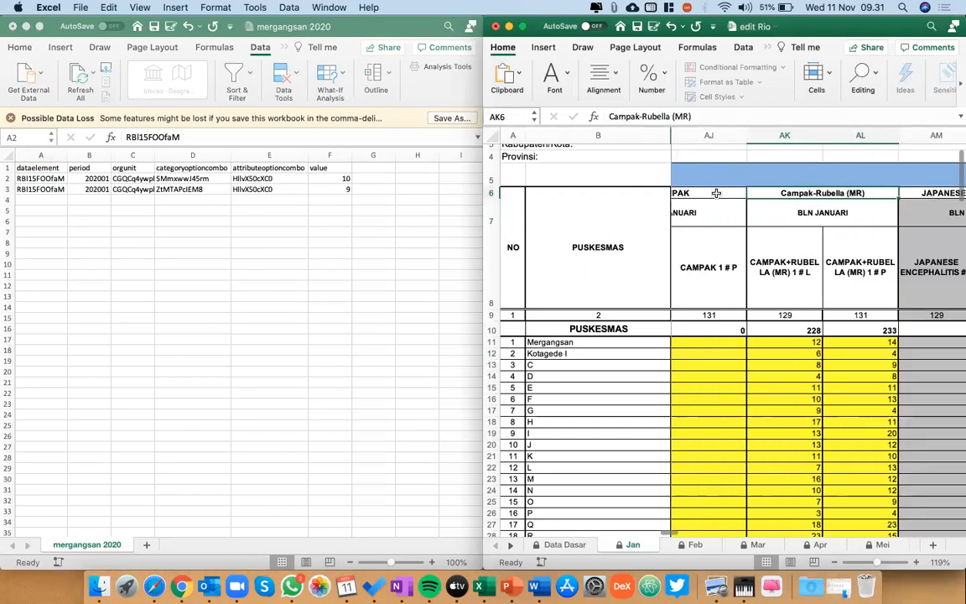
key("Left")
key("Left")
key("Left")
key("Left")
key("Left")
key("Left")
key("Left")
key("Left")
key("Left")
key("Left")
key("Left")
key("Left")
key("Left")
key("Left")
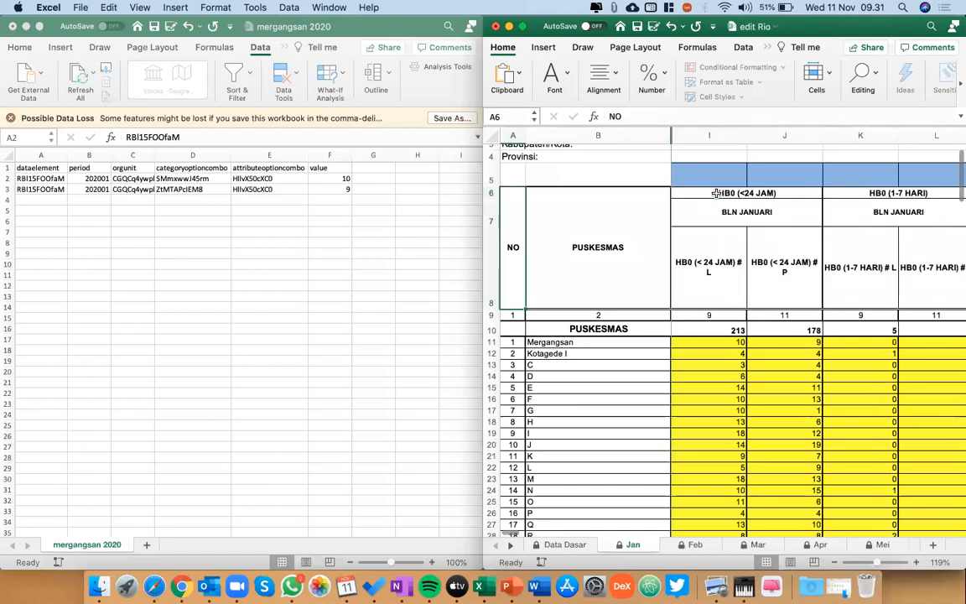
Fill dataelement cells A4:A9 of the mergangsan 2020 CSV with the paired placeholders h, h, k, k, l, l.
left_click(29, 206)
left_click(29, 202)
type("h")
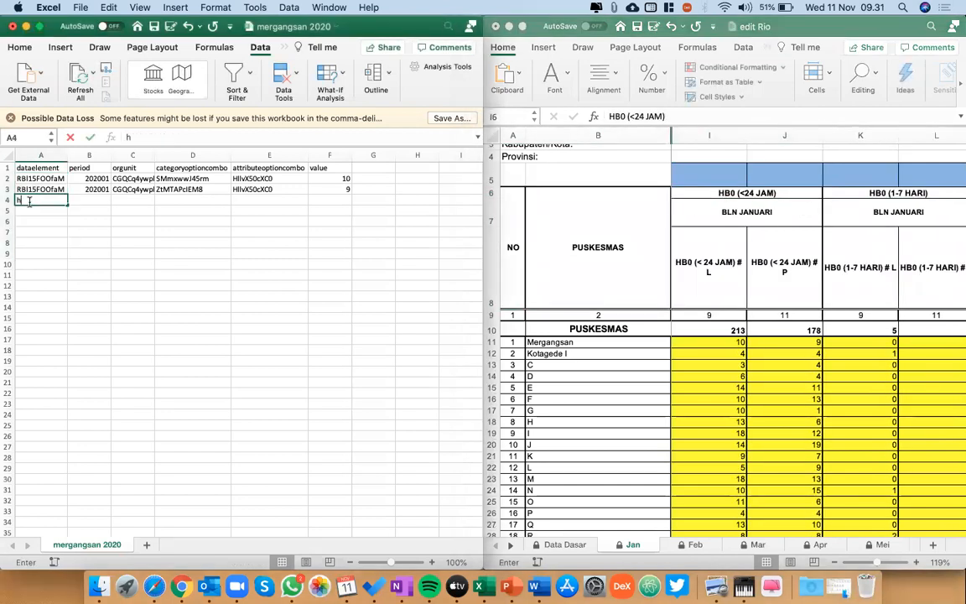
key("Return")
type("h")
key("Return")
type("k")
key("Return")
type("k")
key("Return")
type("l")
key("Return")
type("l")
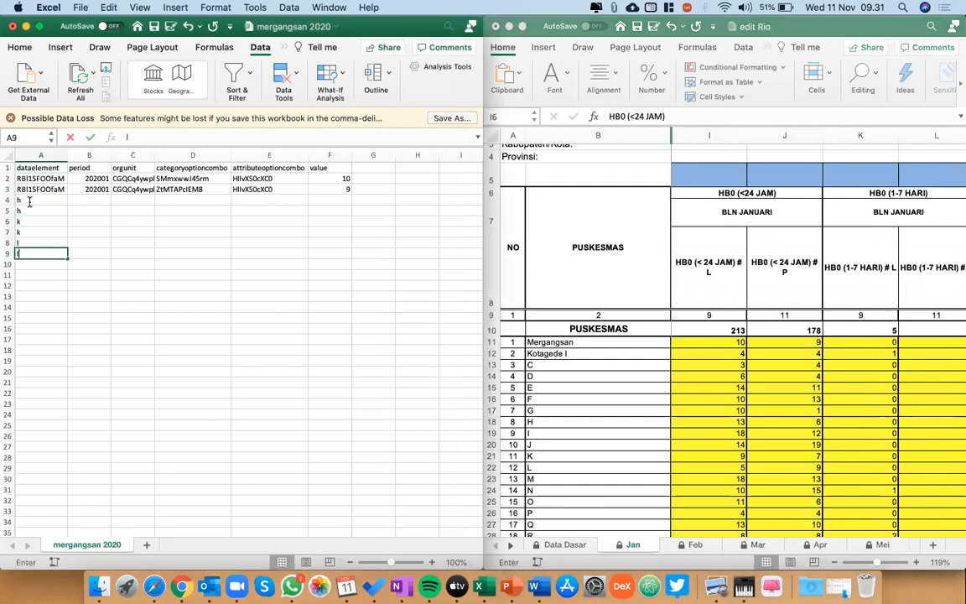
Select the dataelement range A2:A14 to check how many rows the placeholders must cover.
key("Up")
key("Up")
key("Up")
key("Up")
key("Up")
key("Up")
key("Up")
key("shift+Down")
key("shift+Down")
key("shift+Down")
key("shift+Down")
key("shift+Down")
key("shift+Down")
key("shift+Down")
key("shift+Down")
key("shift+Down")
key("shift+Down")
key("shift+Down")
key("shift+Down")
key("shift+Down")
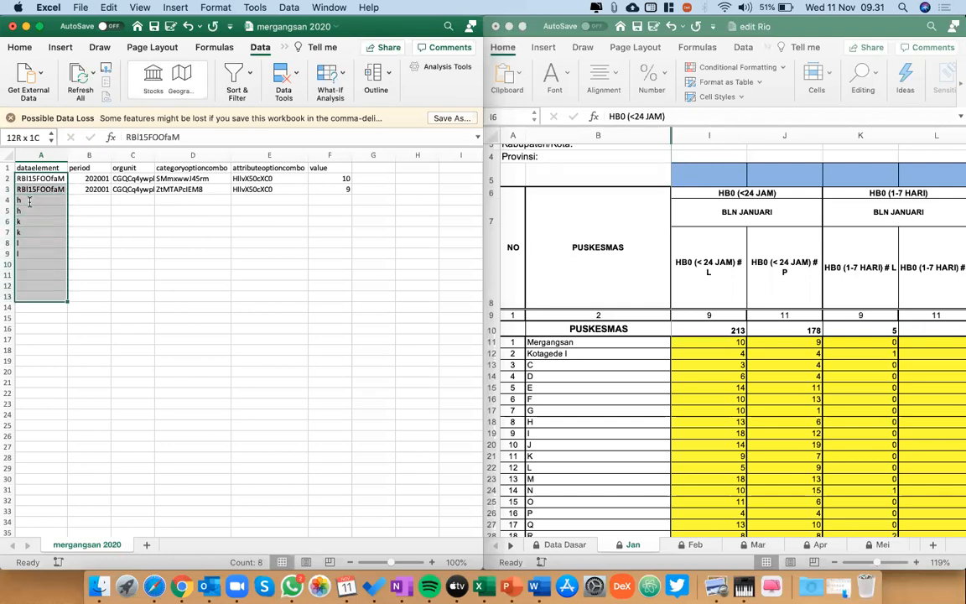
key("shift+Up")
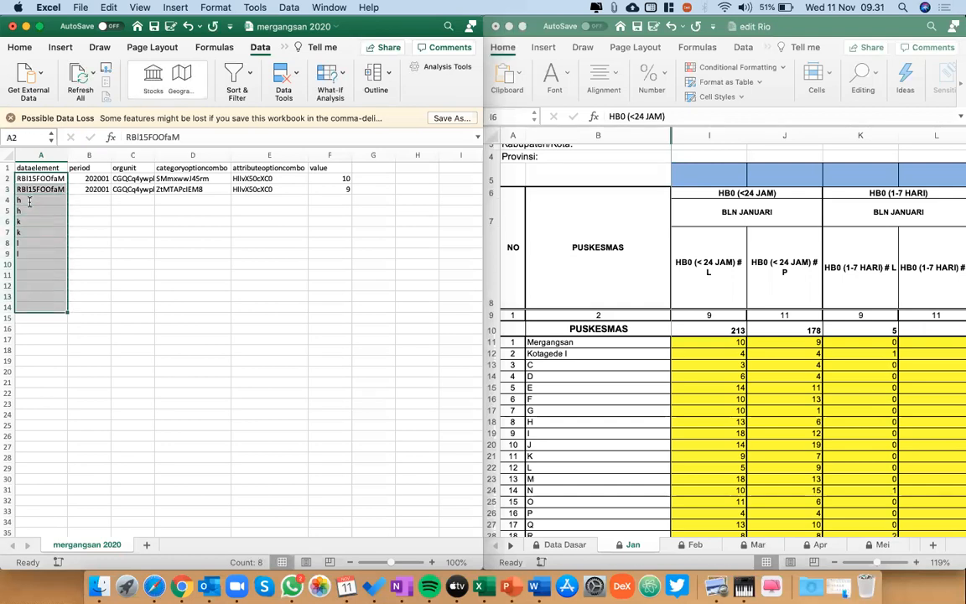
Continue the dataelement placeholders in A10:A14 with m, m, o, o, p.
left_click(32, 265)
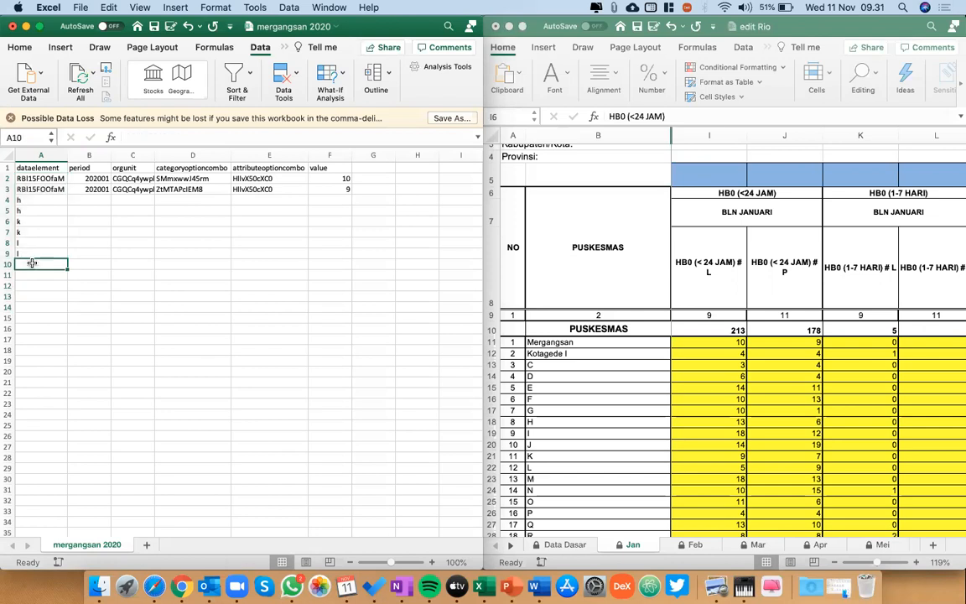
type("m")
key("Return")
type("m")
key("Return")
type("o")
key("Return")
type("o")
key("Return")
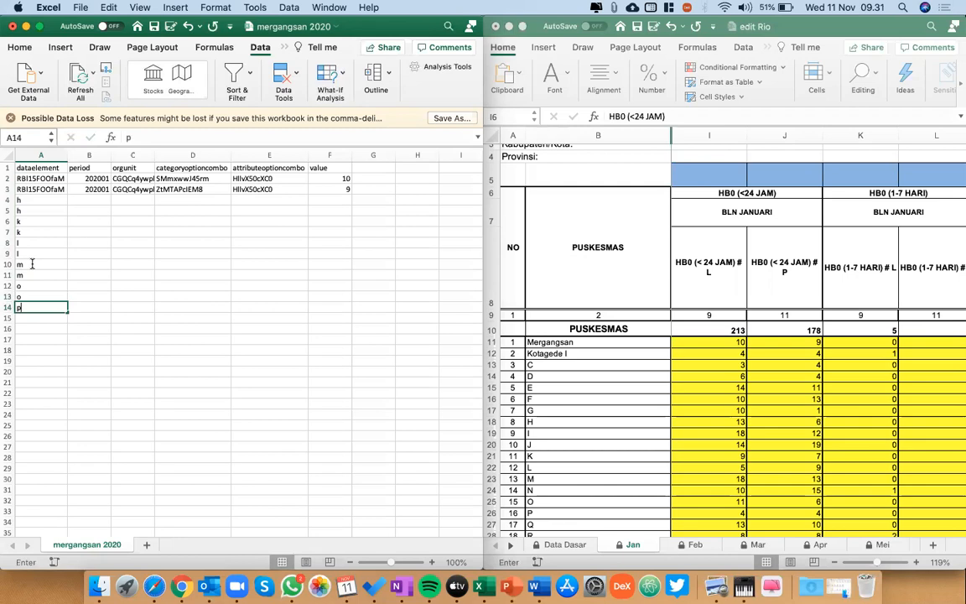
type("p")
Check the dataelement range A2:A13 and complete the last placeholder pair with p in A15.
left_click(39, 181)
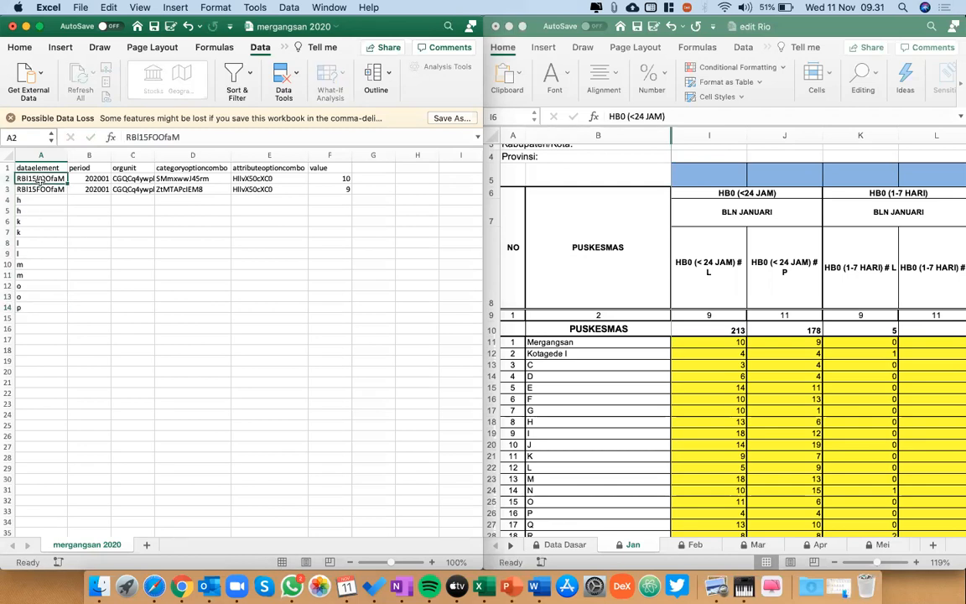
key("shift+Down")
key("shift+Down")
key("shift+Down")
key("shift+Down")
key("shift+Down")
key("shift+Down")
key("shift+Down")
key("shift+Down")
key("shift+Down")
key("shift+Down")
key("shift+Down")
key("shift+Down")
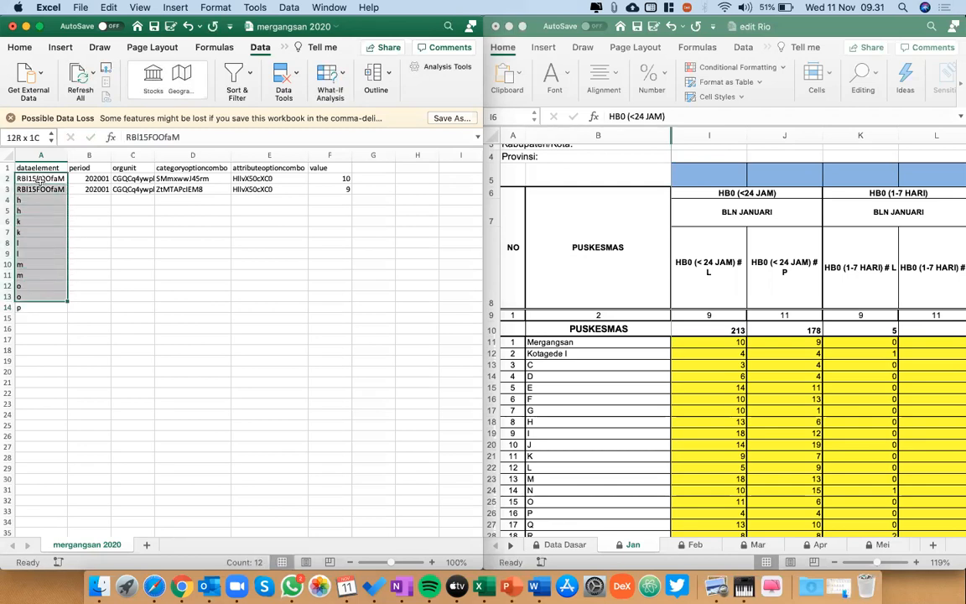
key("Down")
key("Down")
key("Down")
key("Down")
key("Down")
key("Down")
key("Down")
key("Down")
key("Down")
key("Down")
key("Down")
key("Down")
key("Down")
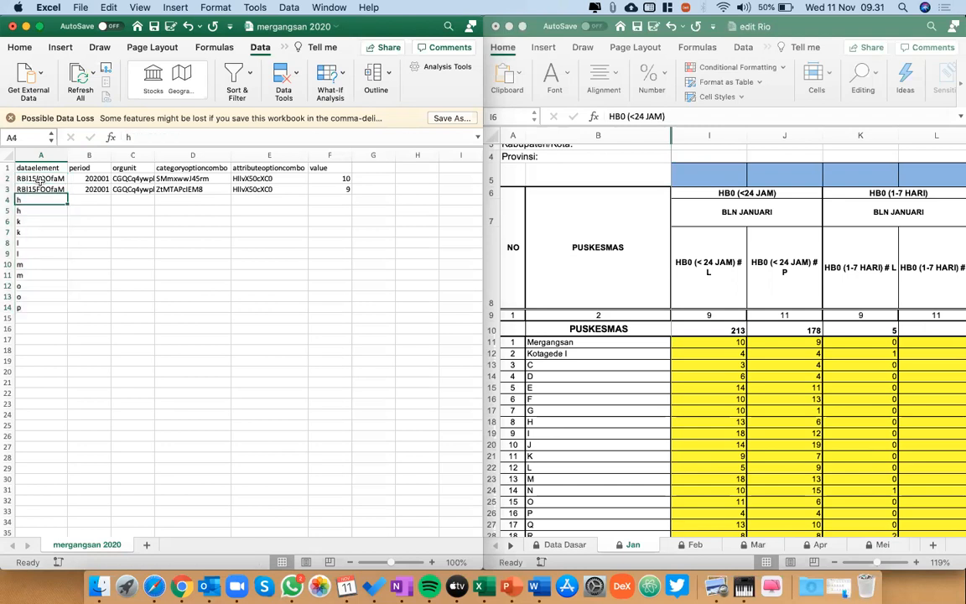
type("p")
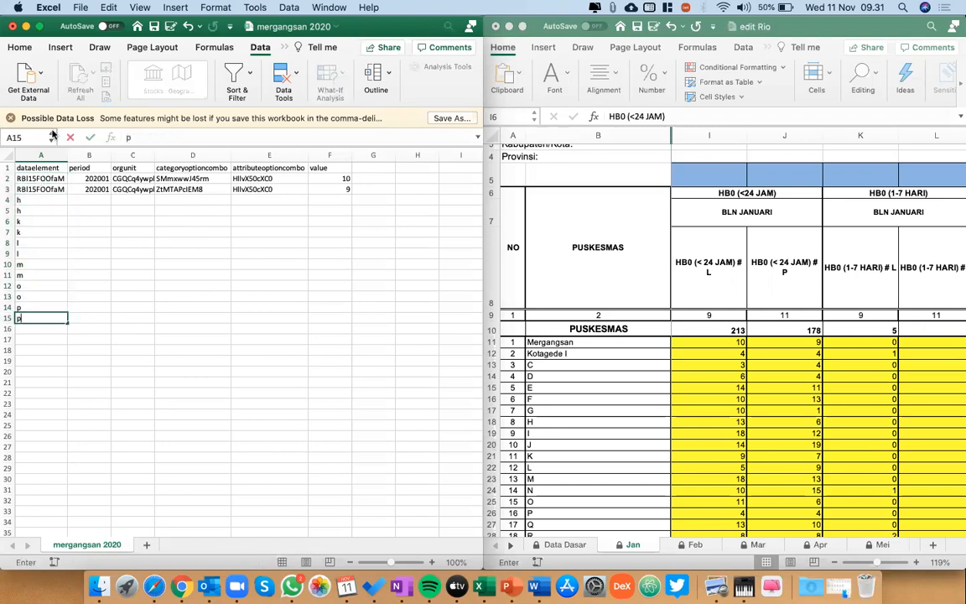
Copy the whole dataelement block A2:A15 and paste it directly below, starting at A16.
left_click(46, 181)
key("shift+Down")
key("shift+Down")
key("shift+Down")
key("shift+Down")
key("shift+Down")
key("shift+Down")
key("shift+Down")
key("shift+Down")
key("shift+Down")
key("shift+Down")
key("shift+Down")
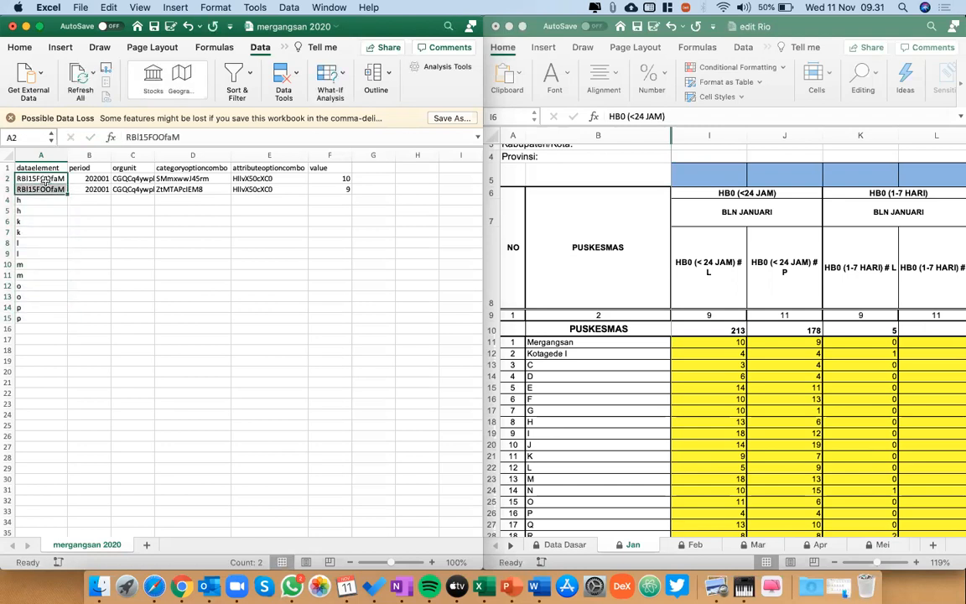
key("shift+Down")
key("shift+Down")
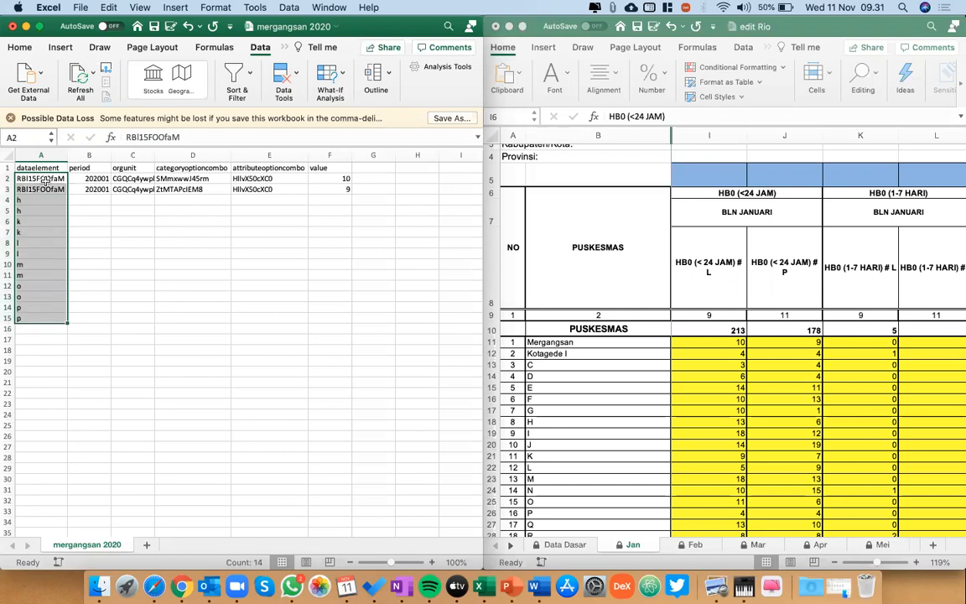
key("super+c")
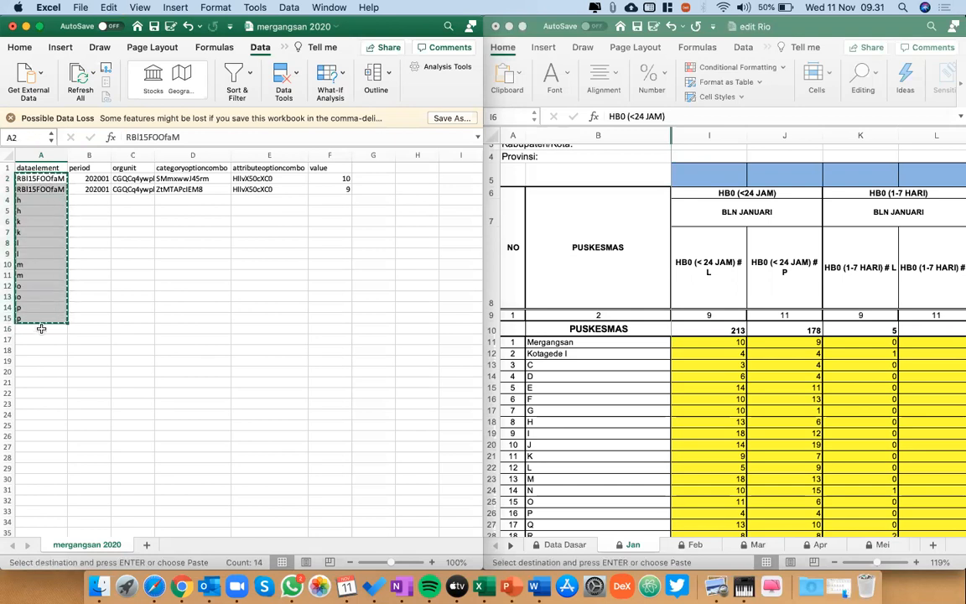
left_click(41, 328)
key("super+v")
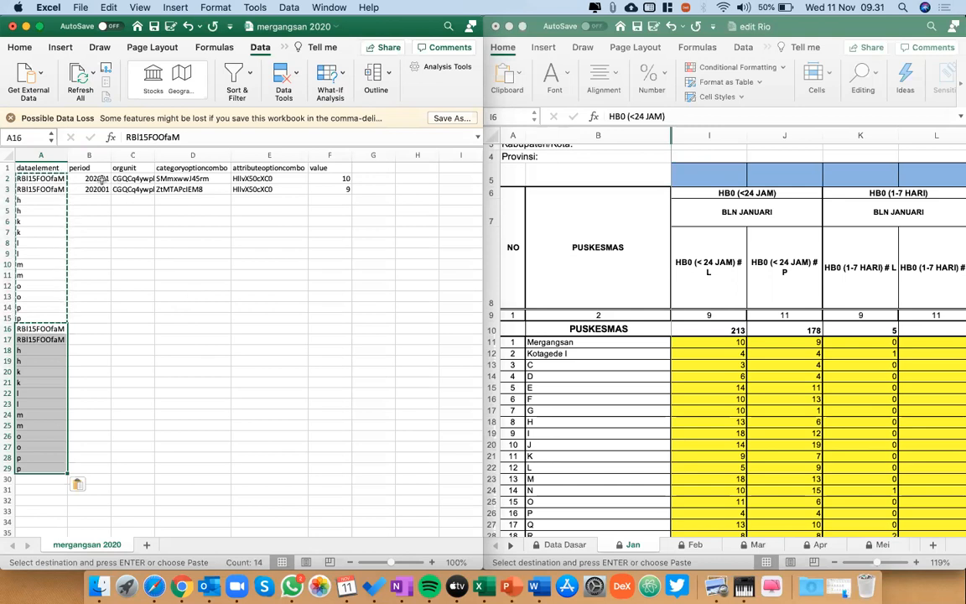
Copy the period 202001 into B16 and select the empty orgunit cell C17 in the repeated block.
left_click(99, 178)
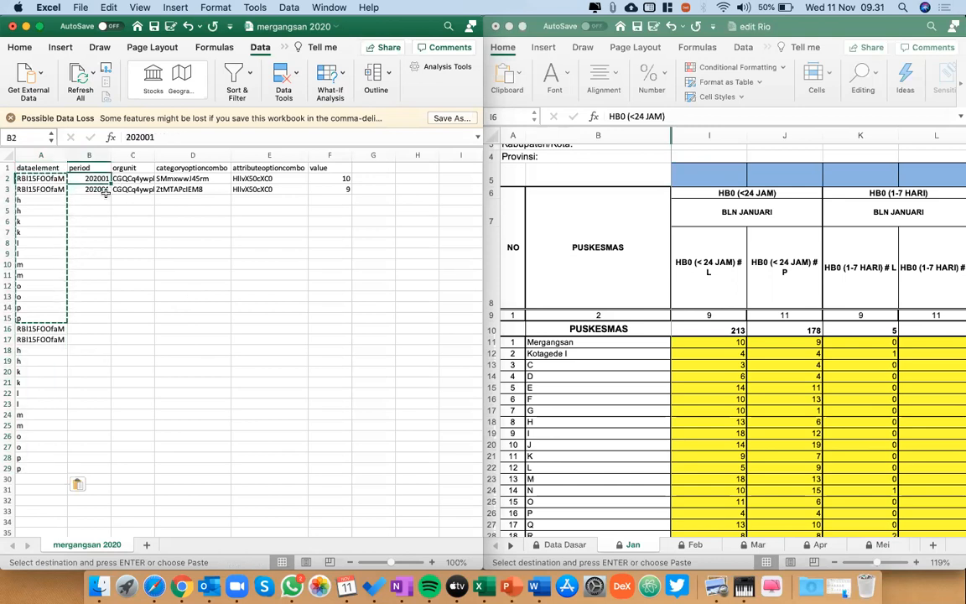
key("super+c")
left_click(83, 329)
key("super+v")
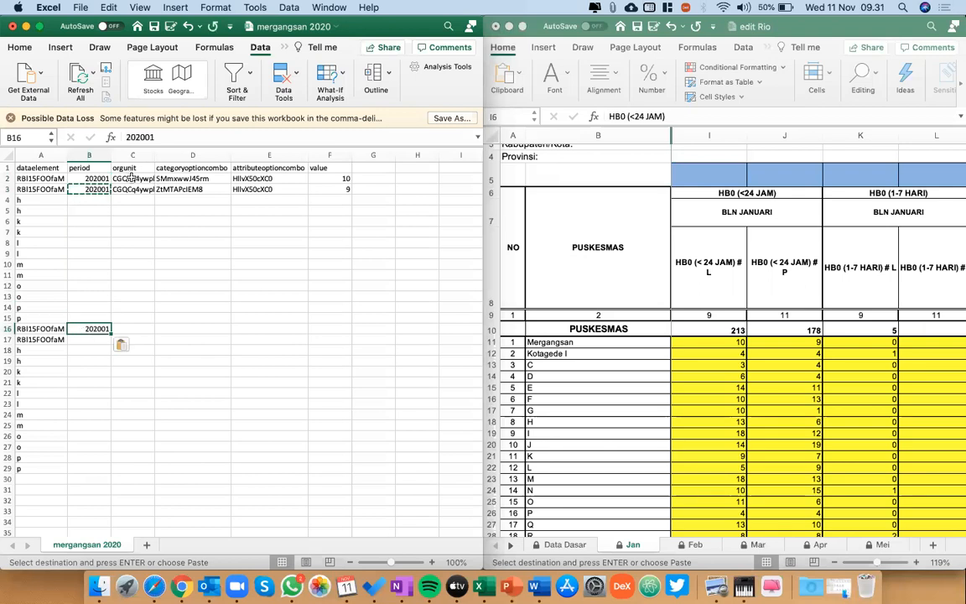
left_click(132, 178)
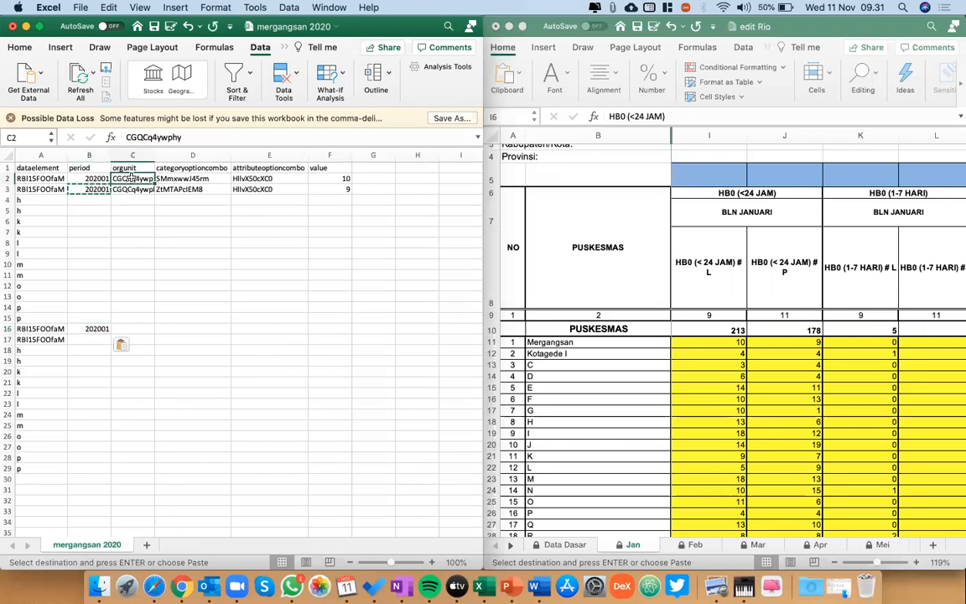
left_click(132, 329)
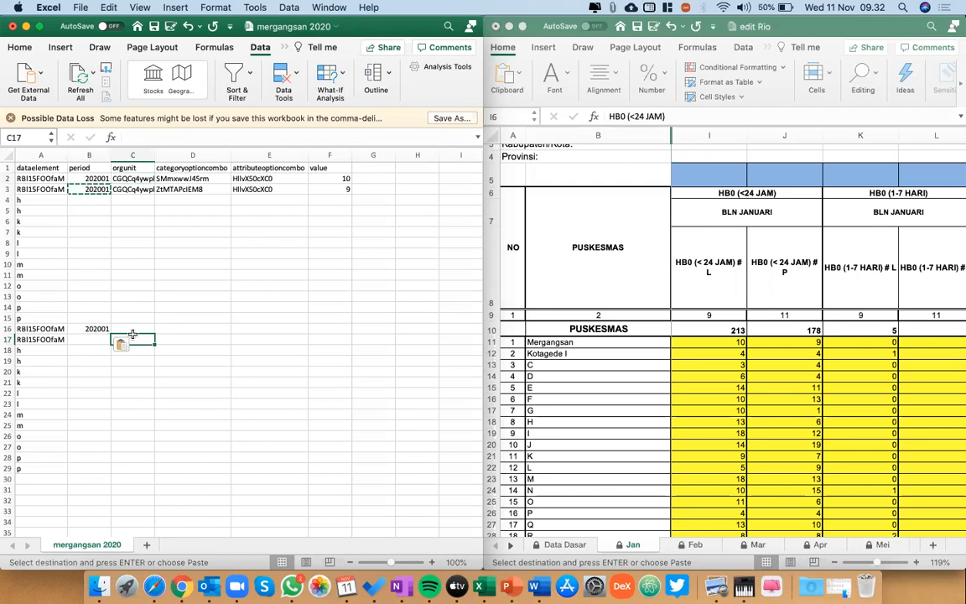
Copy the categoryoptioncombo pair from D2:D3 into D16:D17 and D18:D19, and select the value cell F16.
left_click(201, 178)
key("shift+Down")
key("super+c")
left_click(181, 329)
key("super+v")
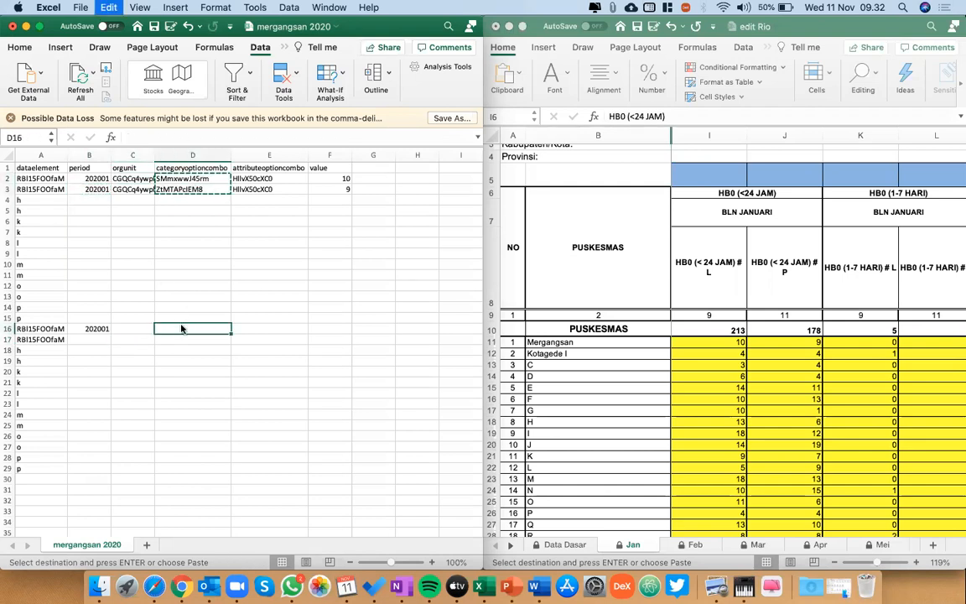
key("Down")
key("Down")
key("super+v")
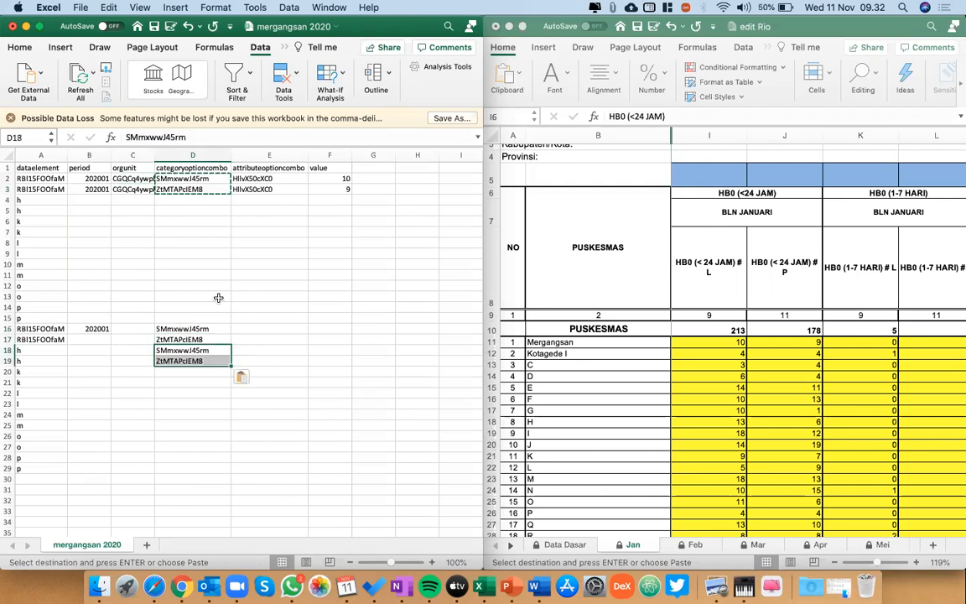
left_click(335, 179)
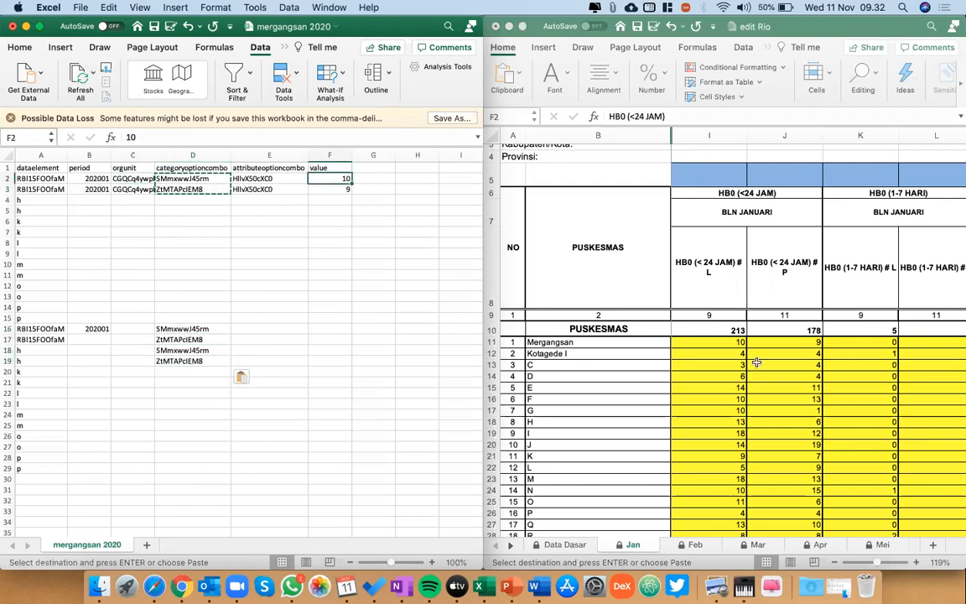
left_click(326, 329)
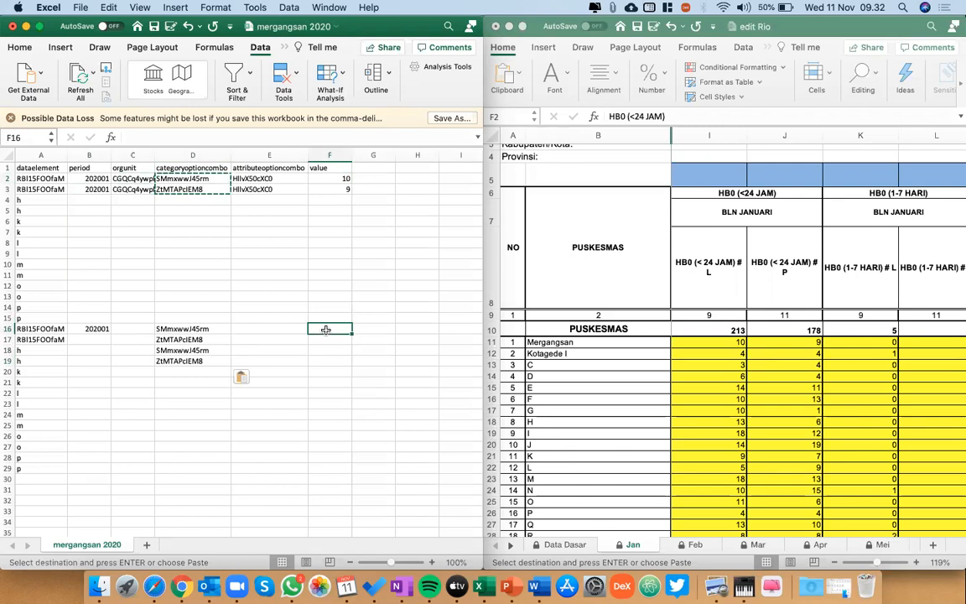
Enter Kotagede I's HB0 figures 4, 4, 1 and 0 as values in F16:F19.
type("44")
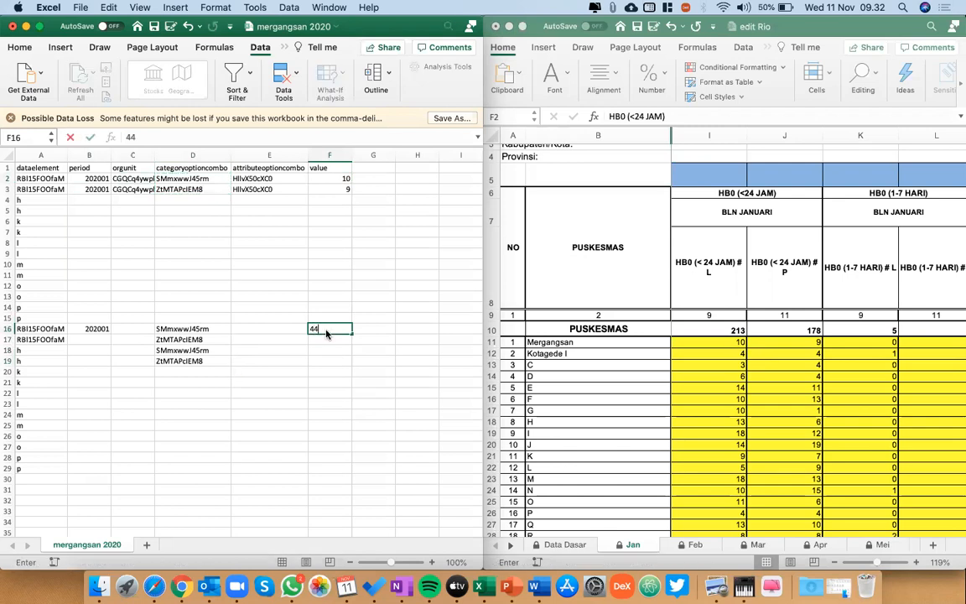
key("BackSpace")
key("Return")
type("4")
key("Return")
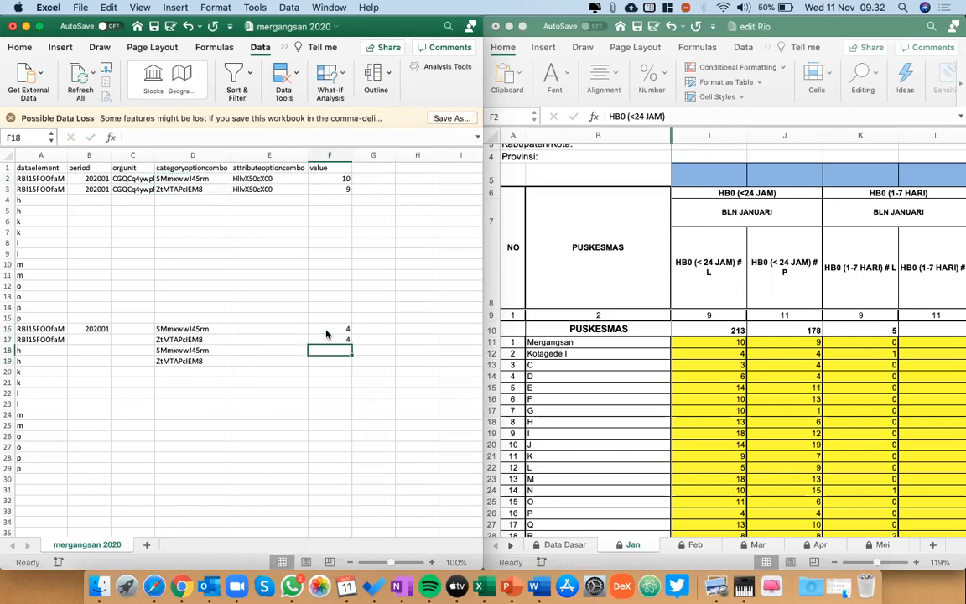
type("1")
key("Return")
type("0")
key("Return")
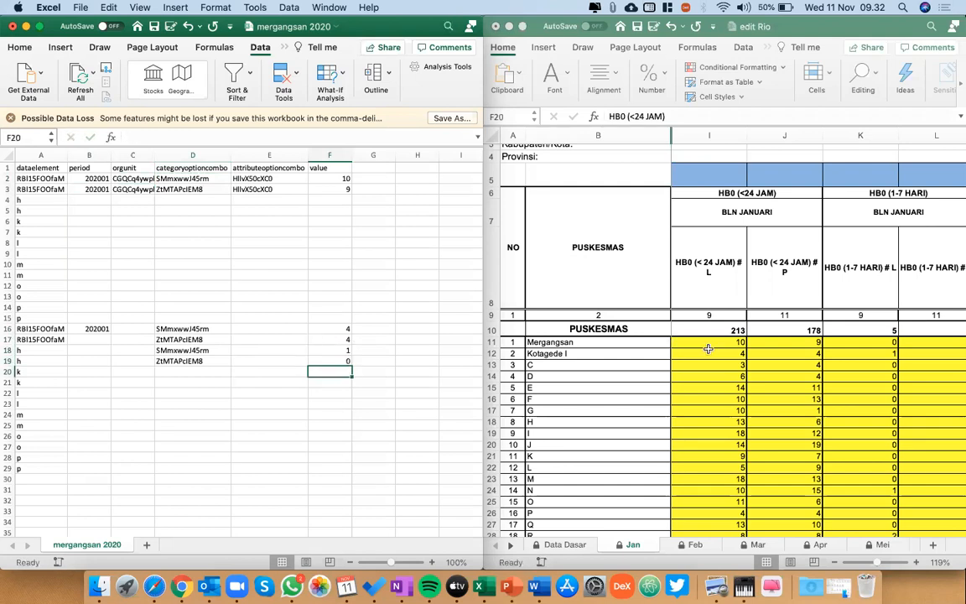
Try copying Kotagede I's four HB0 figures from the January sheet and pasting them transposed from G11, then undo the paste.
left_click(708, 352)
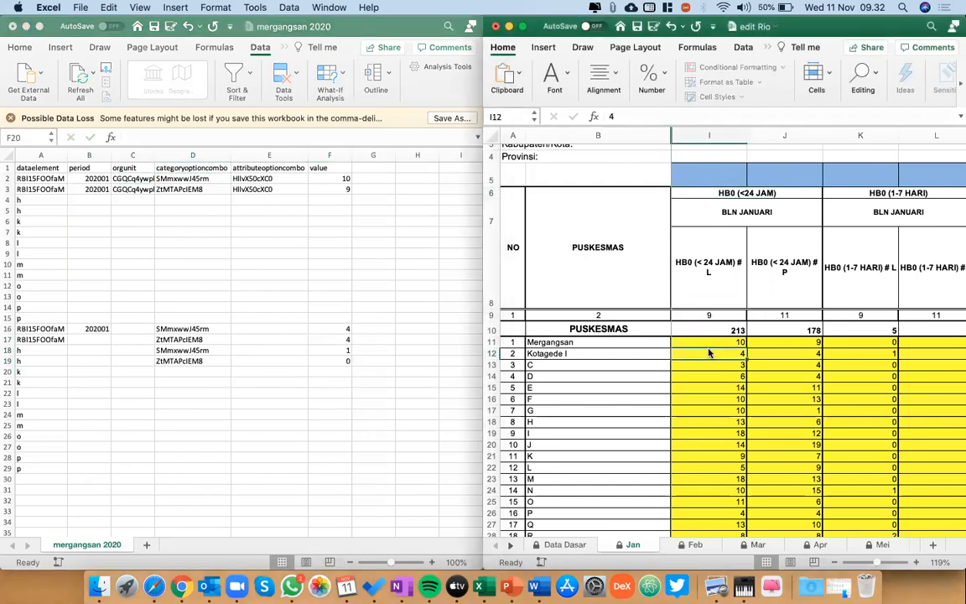
key("shift+Right")
key("shift+Right")
key("shift+Right")
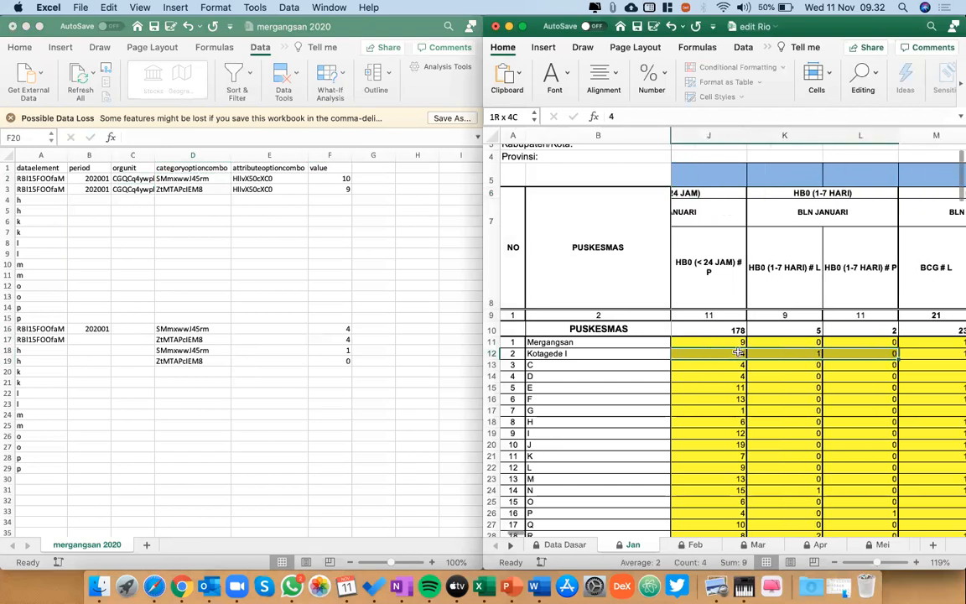
key("super+c")
left_click(379, 278)
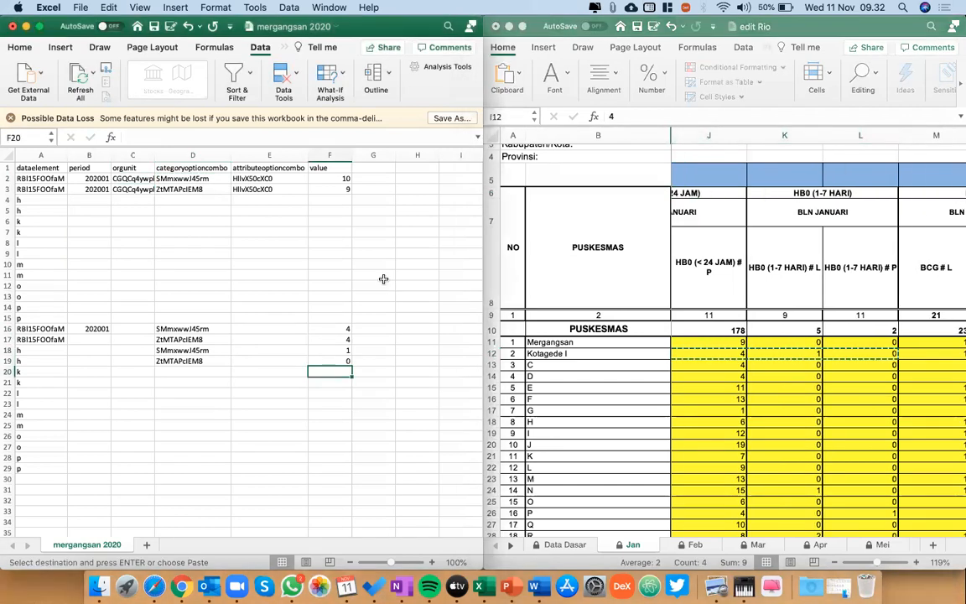
right_click(383, 278)
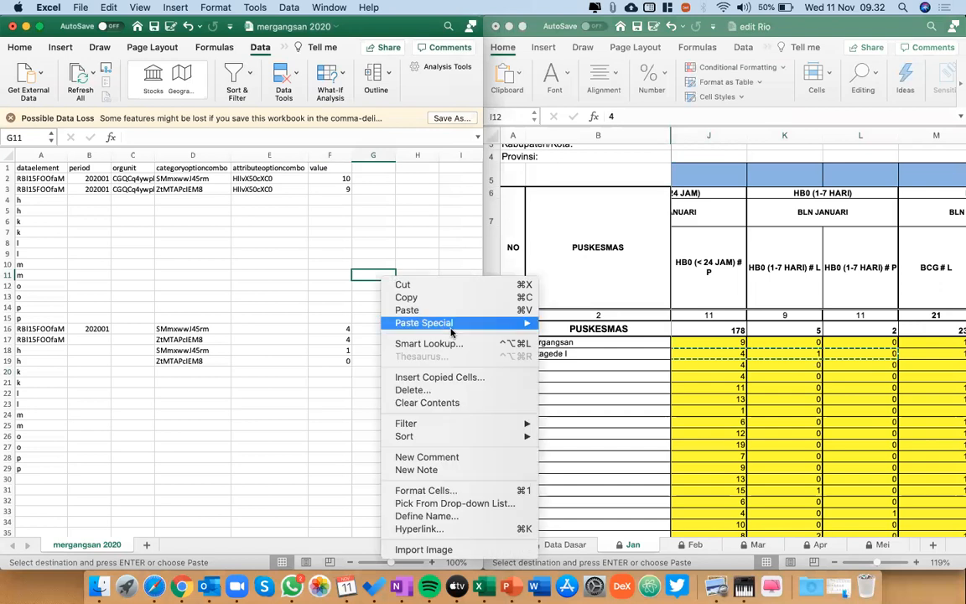
mouse_move(425, 322)
left_click(575, 407)
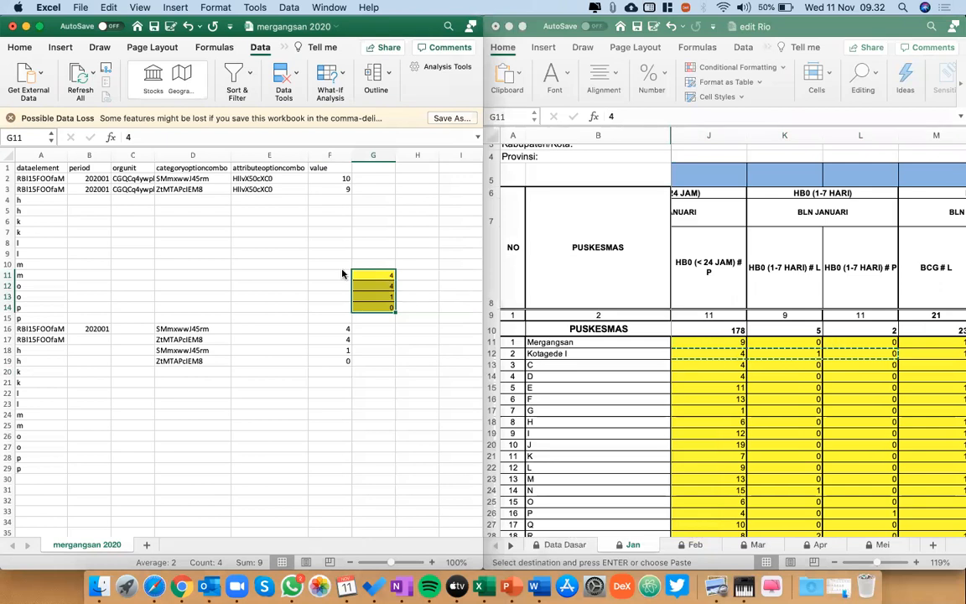
key("super+z")
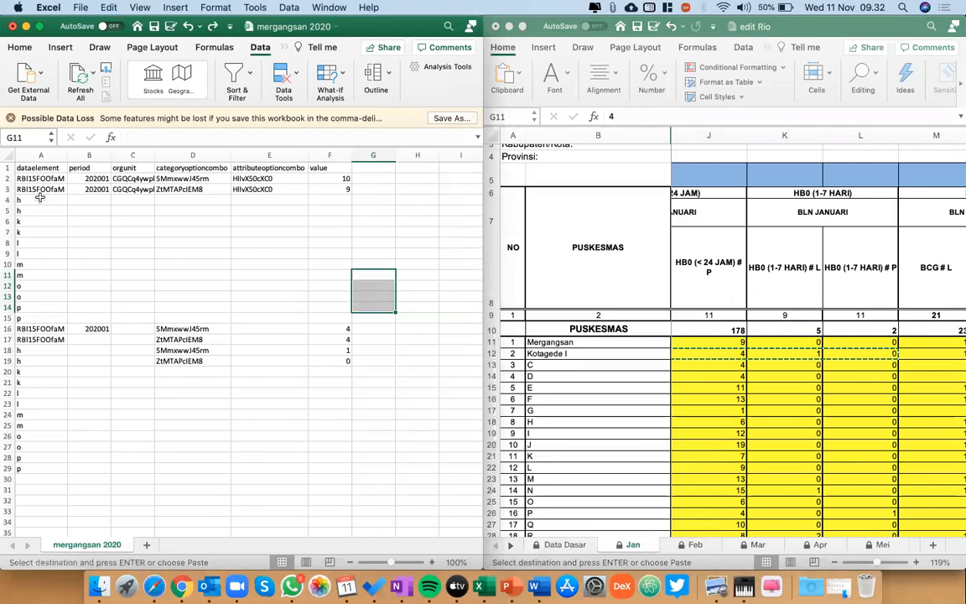
Clear everything below the first two data rows, range A4:F29, in the mergangsan 2020 sheet.
left_click(40, 199)
key("Down")
key("Down")
key("Up")
key("Up")
key("Up")
key("Down")
key("Down")
key("Down")
key("Down")
key("Down")
key("Down")
key("Down")
key("Down")
key("Down")
key("Down")
key("Down")
key("Down")
key("Down")
key("shift+Right")
key("shift+Right")
key("shift+Right")
key("Up")
key("Up")
key("Up")
key("Up")
key("Up")
key("Up")
key("Up")
key("Up")
key("Up")
key("Up")
key("Up")
key("Up")
key("shift+Right")
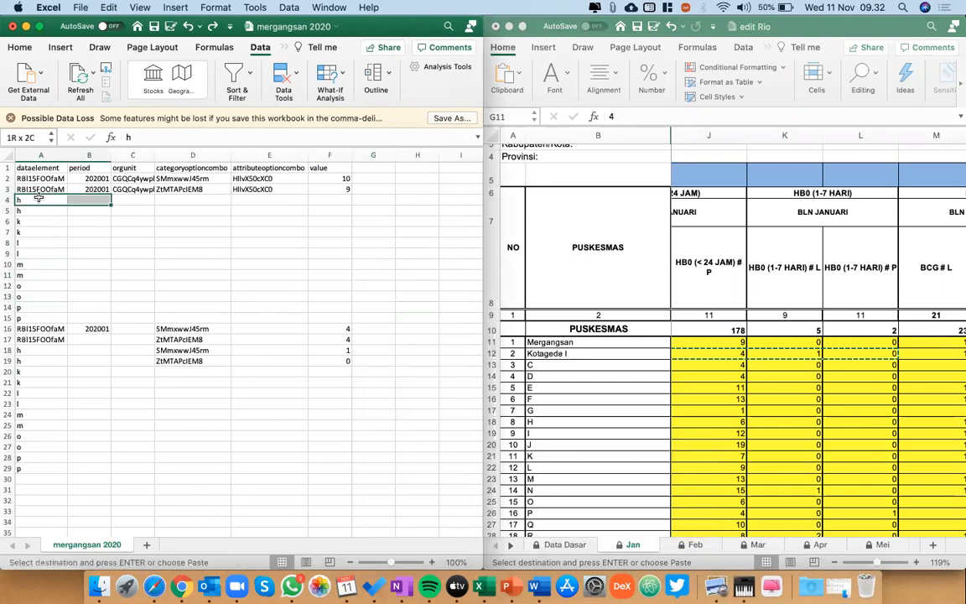
key("shift+Right")
key("shift+Right")
key("shift+Right")
key("shift+Right")
key("shift+Down")
key("shift+Down")
key("shift+Down")
key("shift+Down")
key("shift+Down")
key("shift+Down")
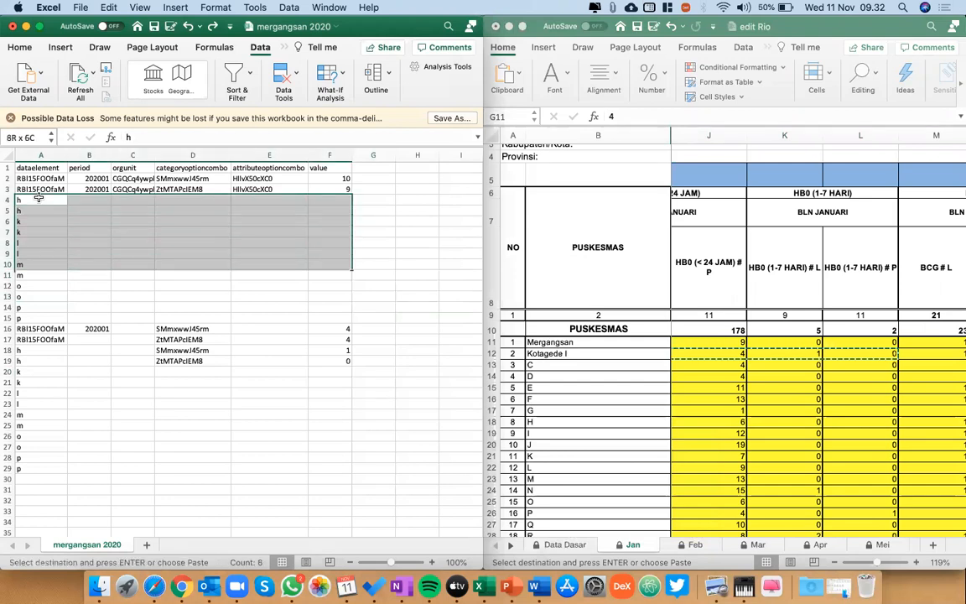
key("shift+Down")
key("shift+Down")
key("shift+Down")
key("shift+Down")
key("shift+Down")
key("shift+Down")
key("shift+Down")
key("shift+Down")
key("shift+Down")
key("shift+Down")
key("shift+Down")
key("shift+Down")
key("shift+Down")
key("shift+Down")
key("shift+Down")
key("shift+Down")
key("shift+Down")
key("shift+Down")
key("shift+Down")
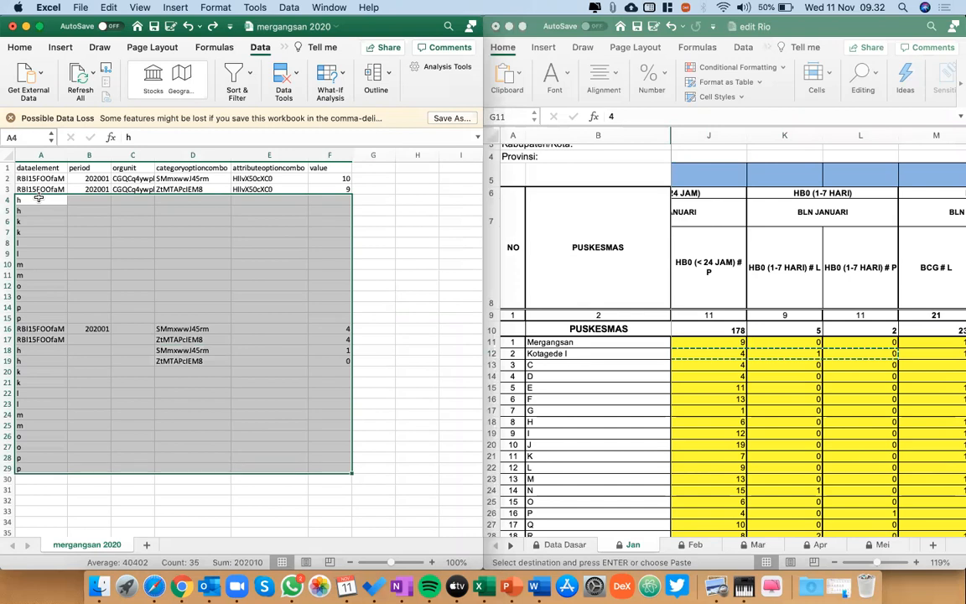
key("Delete")
left_click(40, 196)
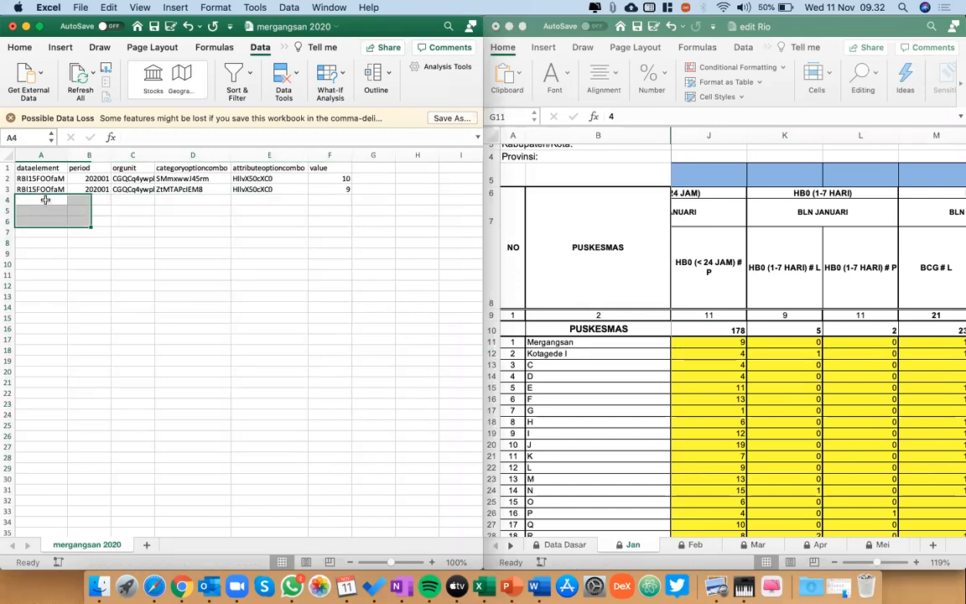
Examine the HB0 (1-7 HARI), BCG and POLIO1 columns in the January sheet alongside the empty dataelement rows starting at A4.
left_click(703, 345)
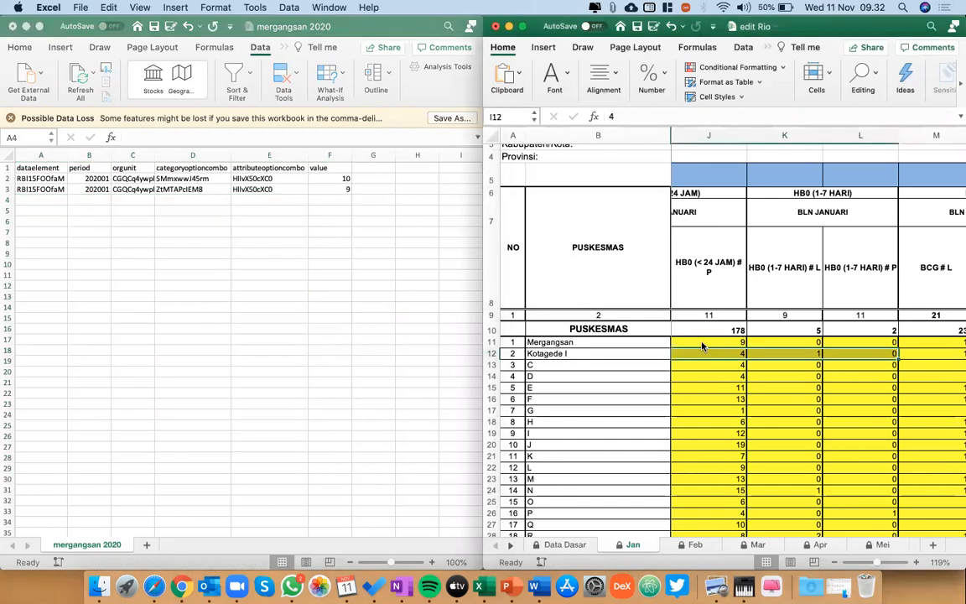
scroll(703, 346, "left", 2)
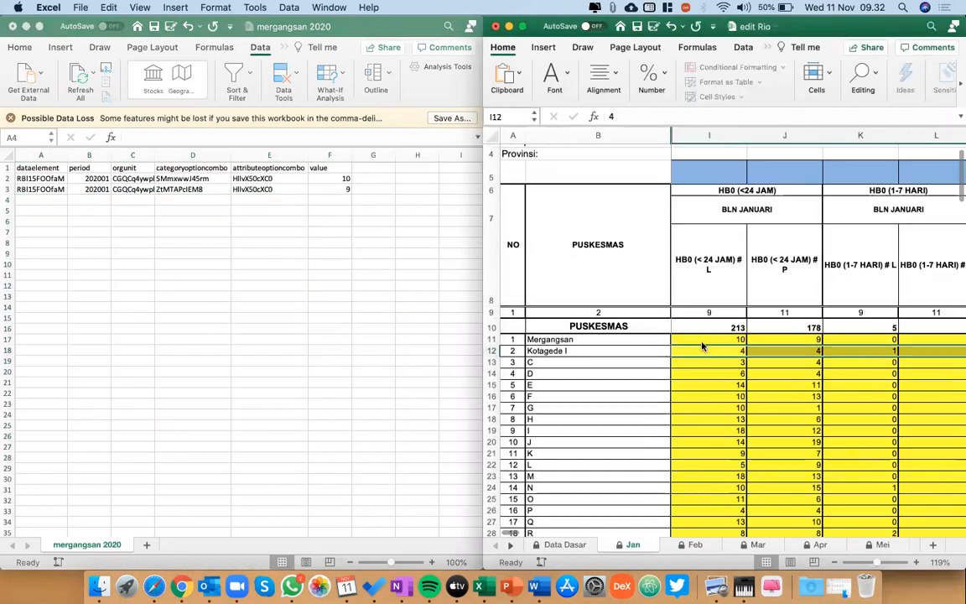
left_click(880, 191)
scroll(882, 188, "right", 3)
scroll(881, 189, "left", 1)
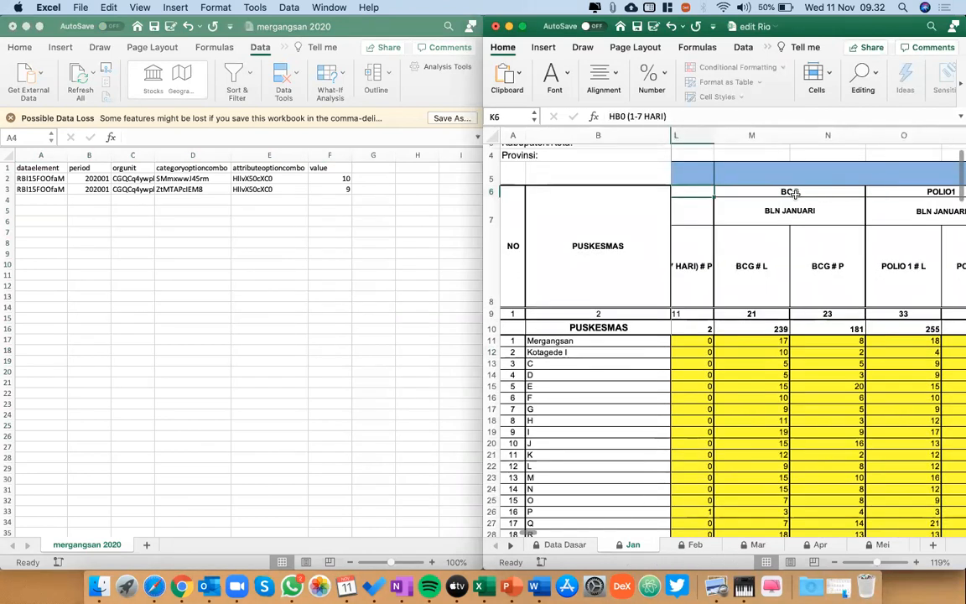
left_click(33, 201)
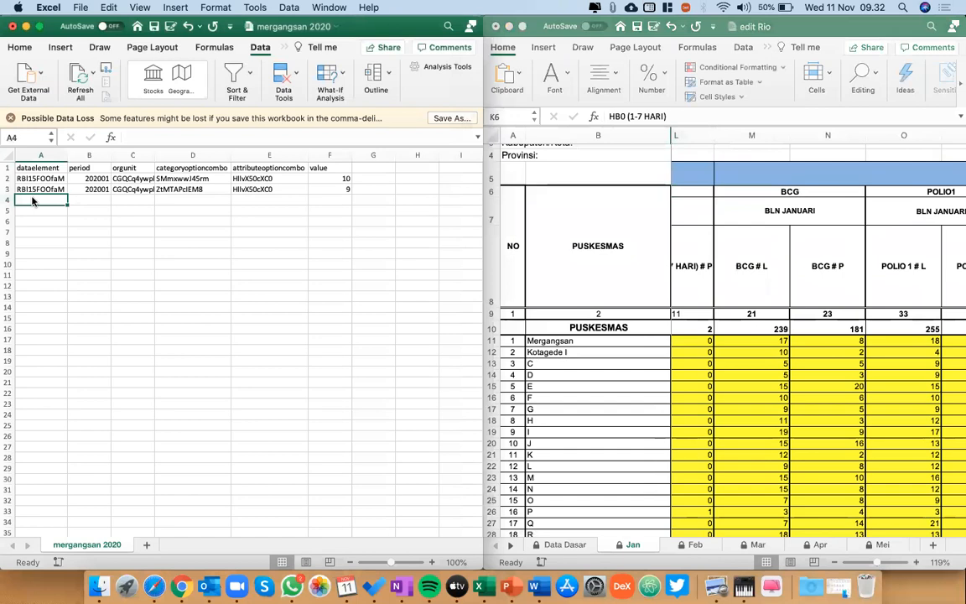
key("shift+Down")
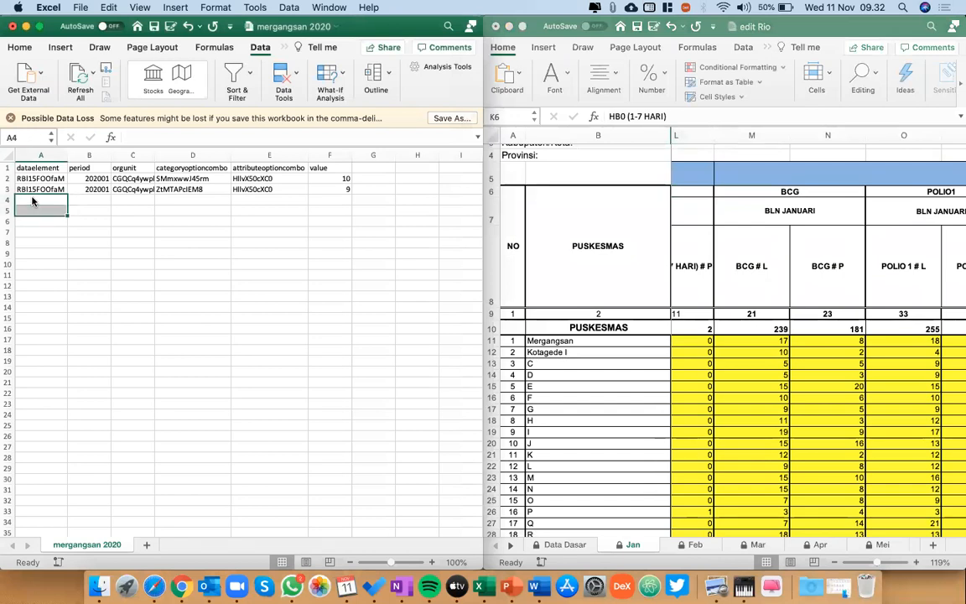
key("Down")
key("Down")
key("shift+Down")
key("Down")
key("Down")
key("Down")
key("shift+Up")
key("shift+Down")
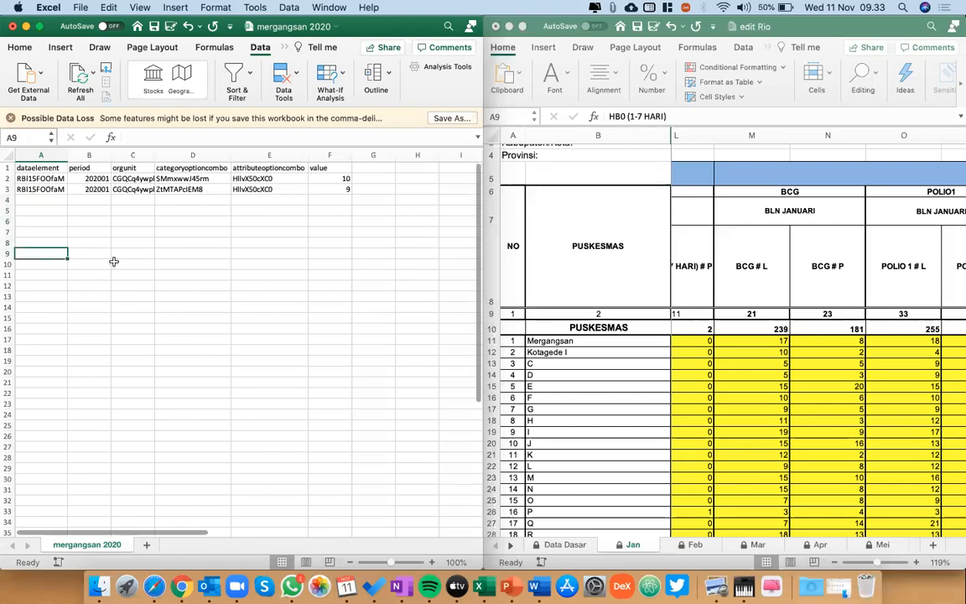
scroll(705, 404, "left", 5)
scroll(704, 405, "up", 1)
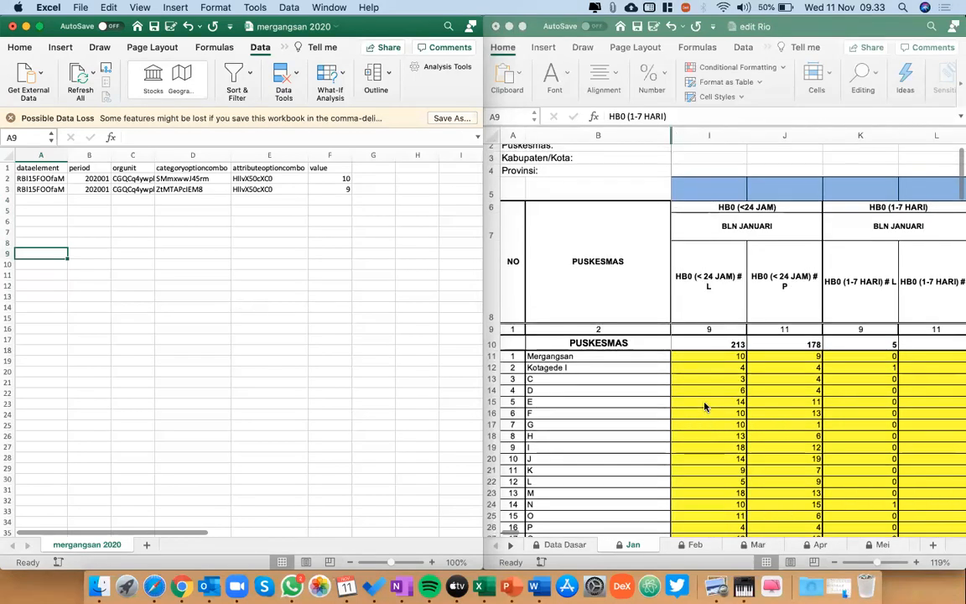
left_click(30, 199)
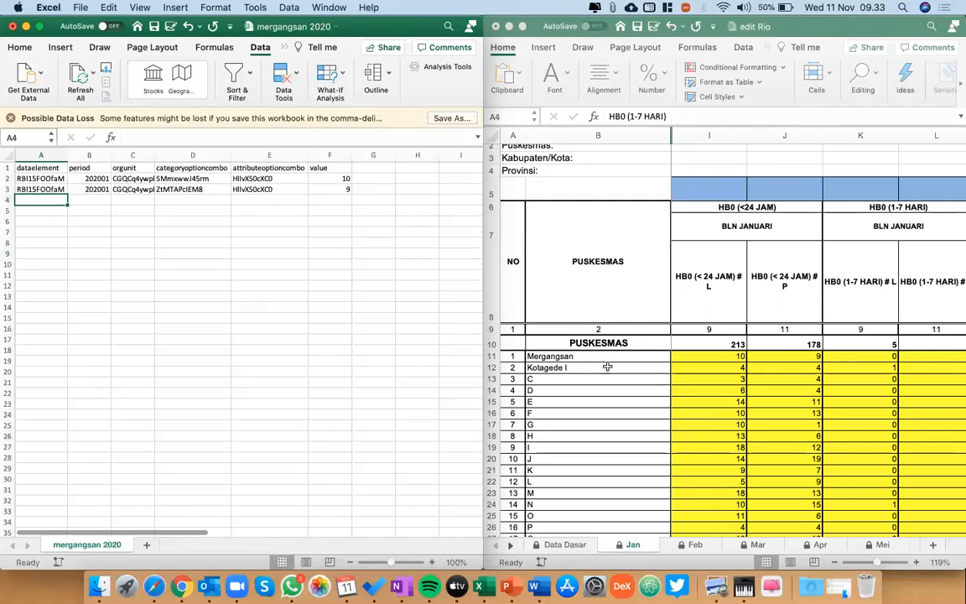
Copy the dataelement IDs from A2:A3 into A4:A5.
left_click(40, 179)
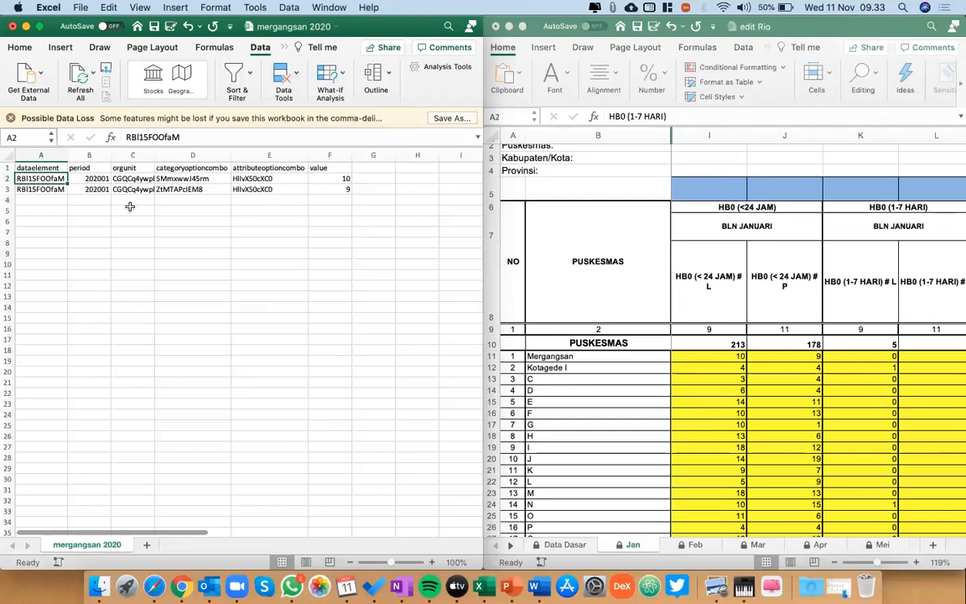
key("shift+Down")
key("super+c")
key("Down")
key("Down")
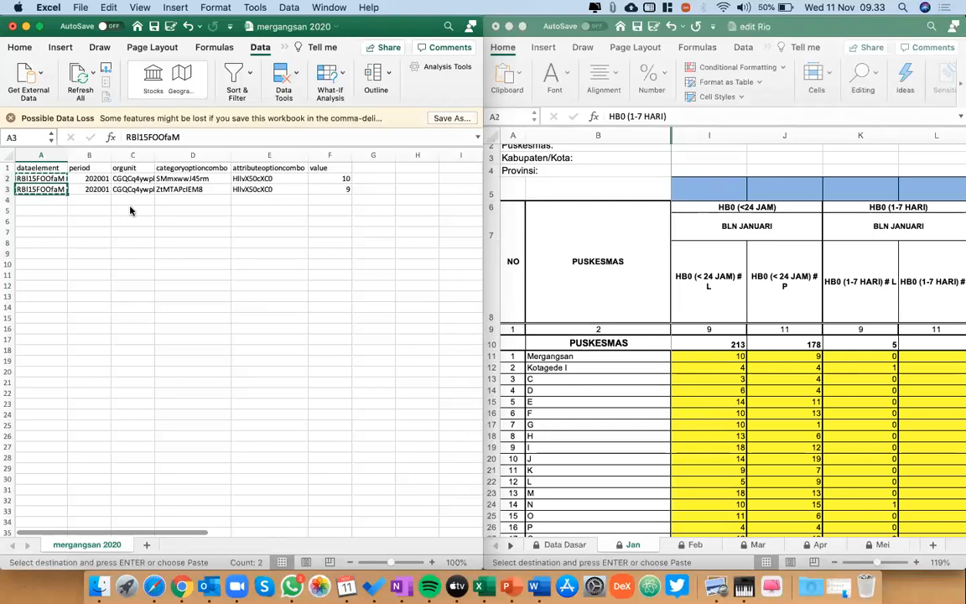
key("super+v")
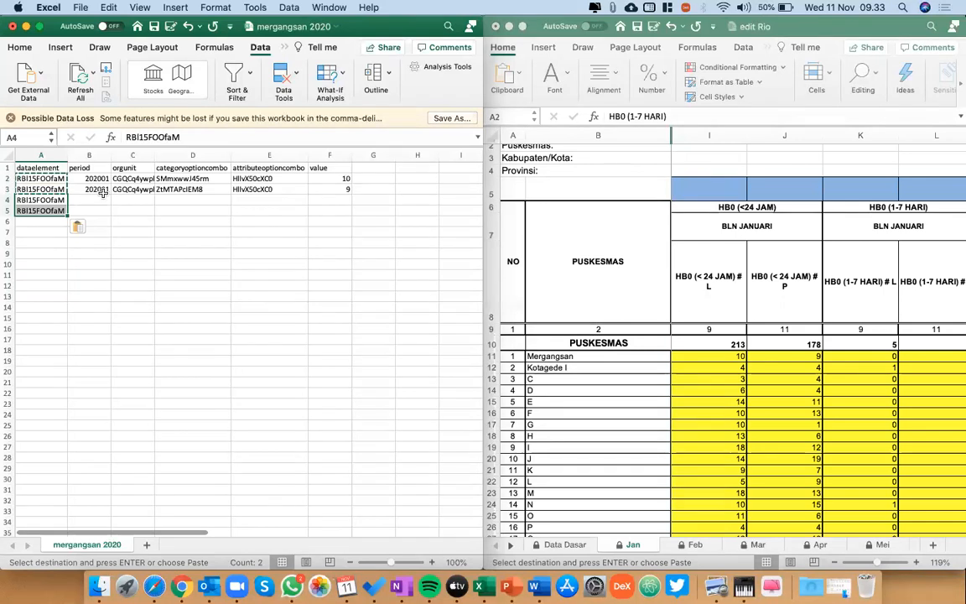
Copy the period 202001 from B2:B3 into B4:B5 and select the empty orgunit cell C4.
left_click_drag(97, 179, 99, 189)
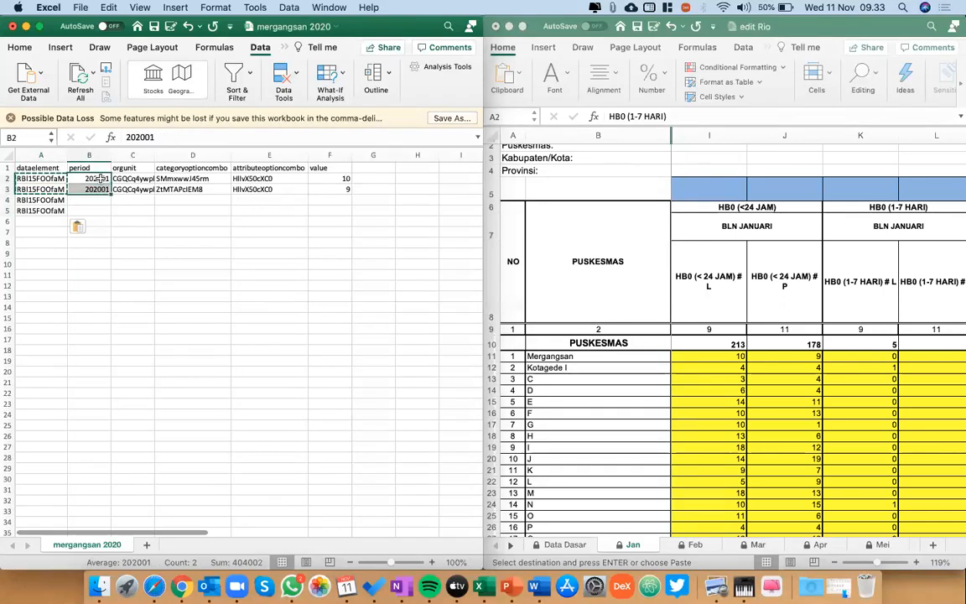
key("super+c")
key("Down")
key("Down")
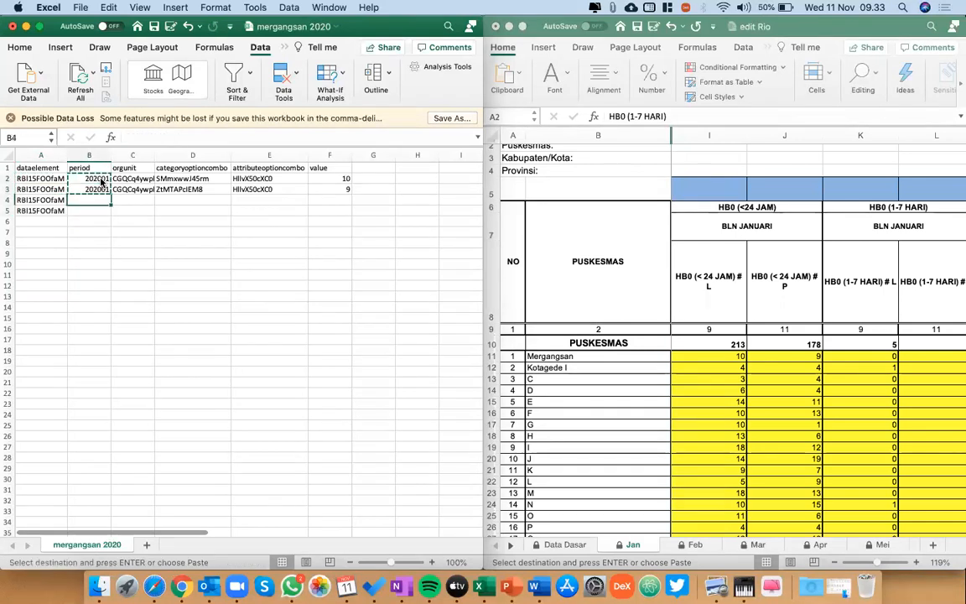
key("super+v")
key("Right")
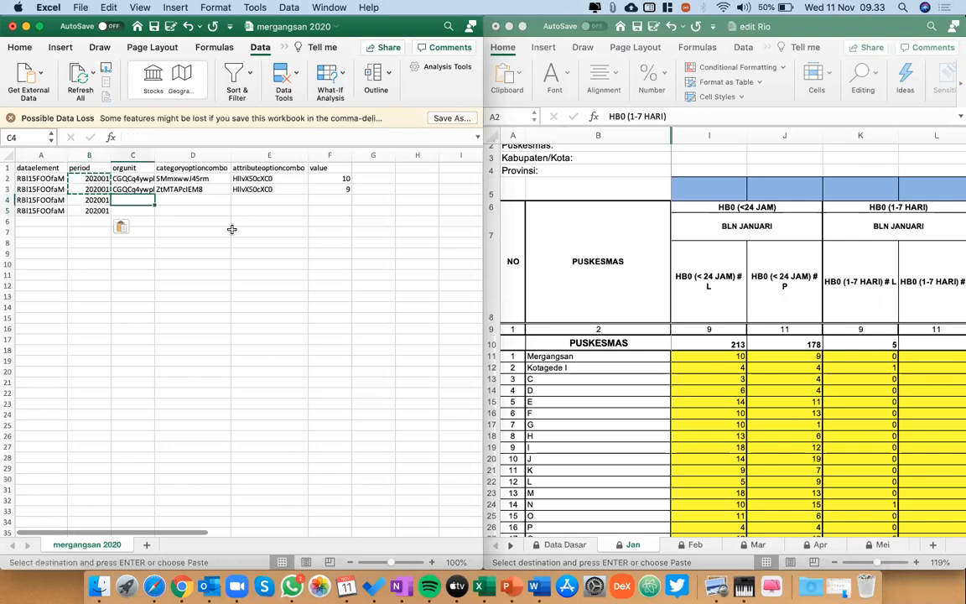
left_click(127, 188)
key("Down")
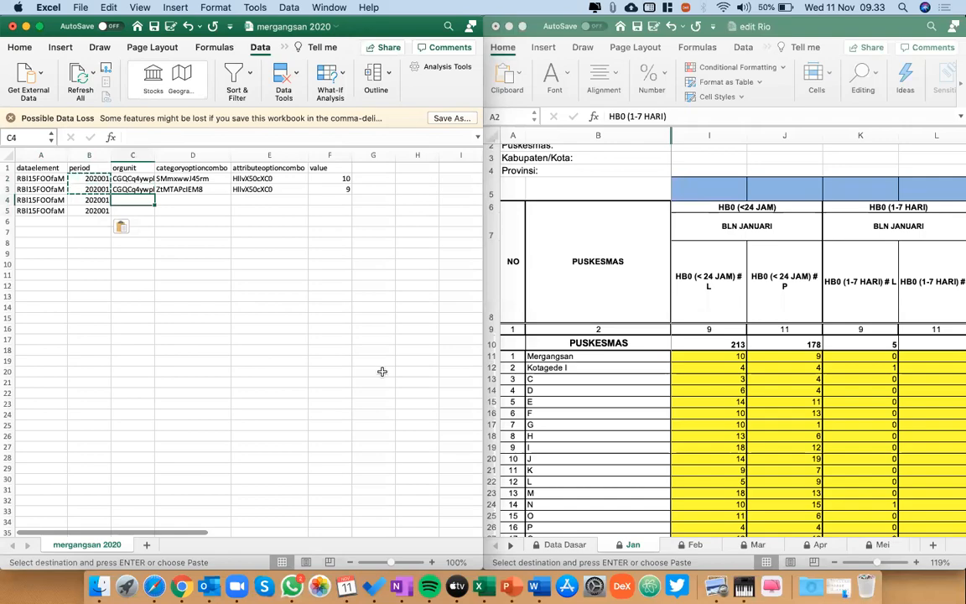
Switch to DHIS 2 in Safari and open the Maintenance app by searching for "maint".
key("ctrl+Up")
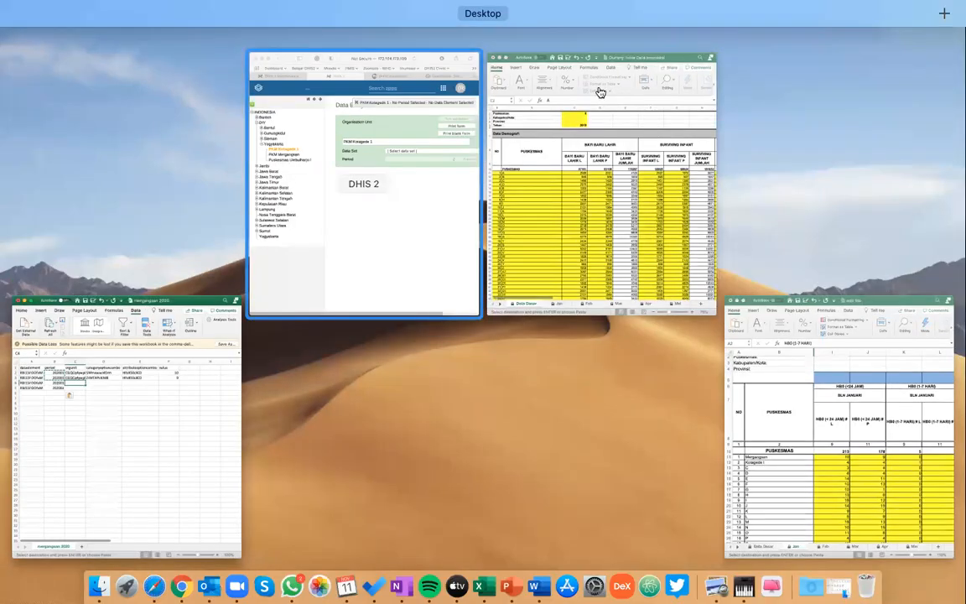
left_click(393, 257)
left_click(566, 67)
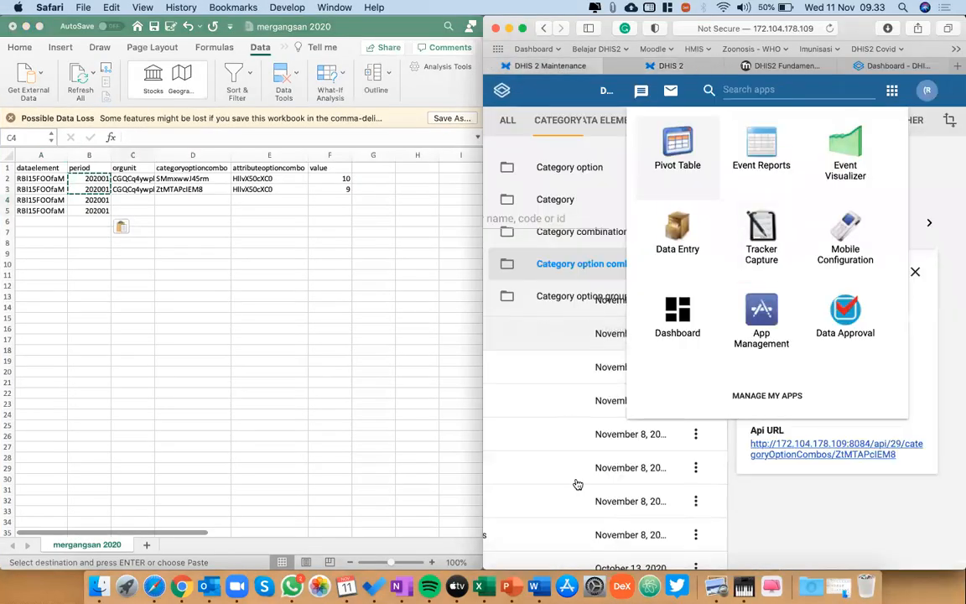
left_click(810, 95)
type("maint")
left_click(660, 153)
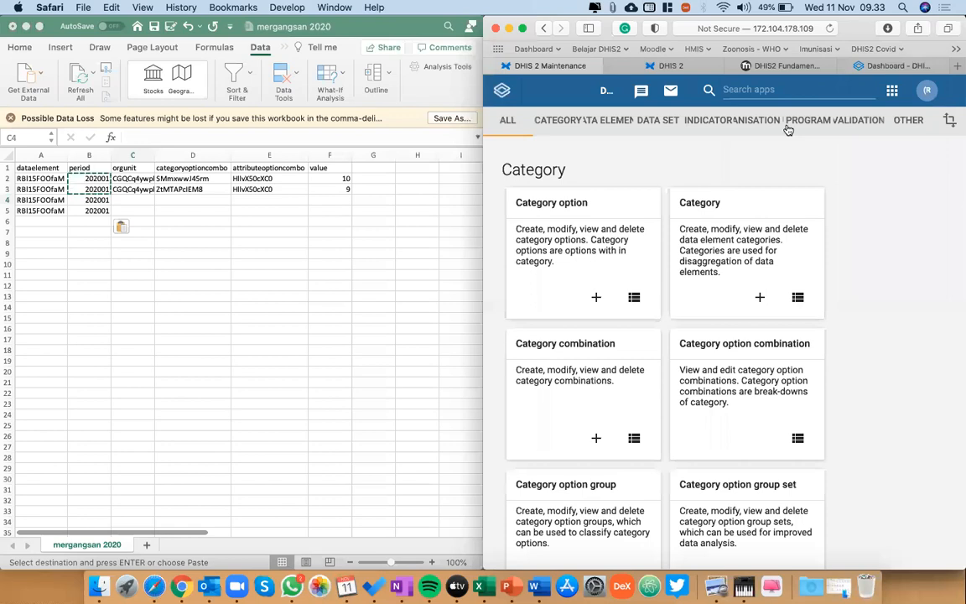
Open organisation unit management, search for "kotagede" and select PKM Kotagede 1.
left_click(747, 122)
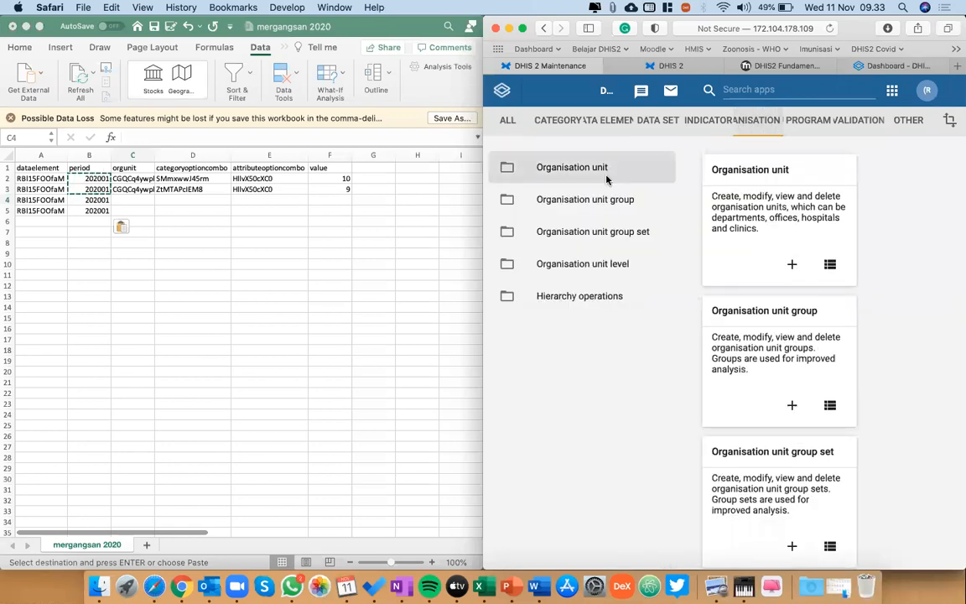
left_click(547, 165)
left_click(560, 337)
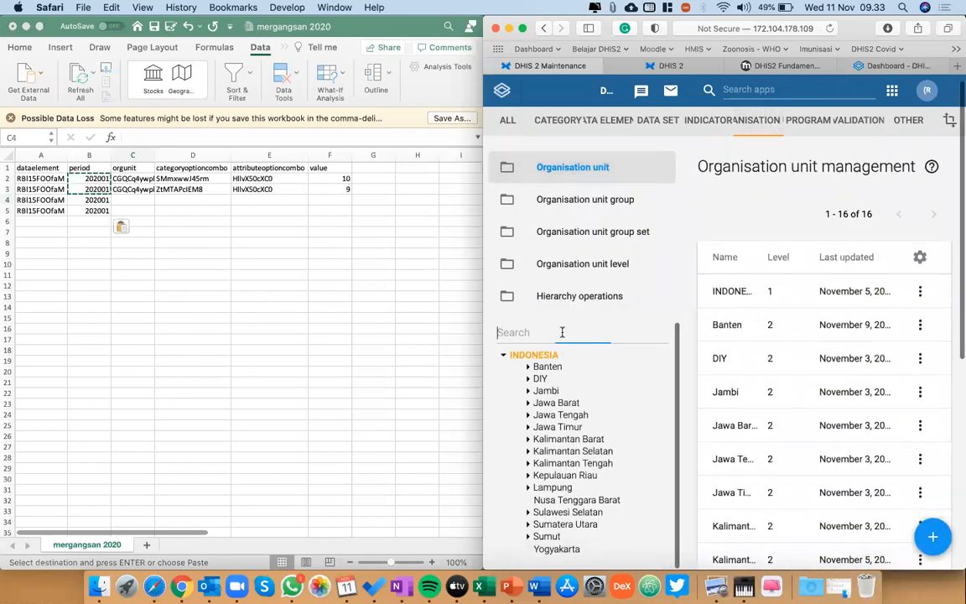
type("kotagede")
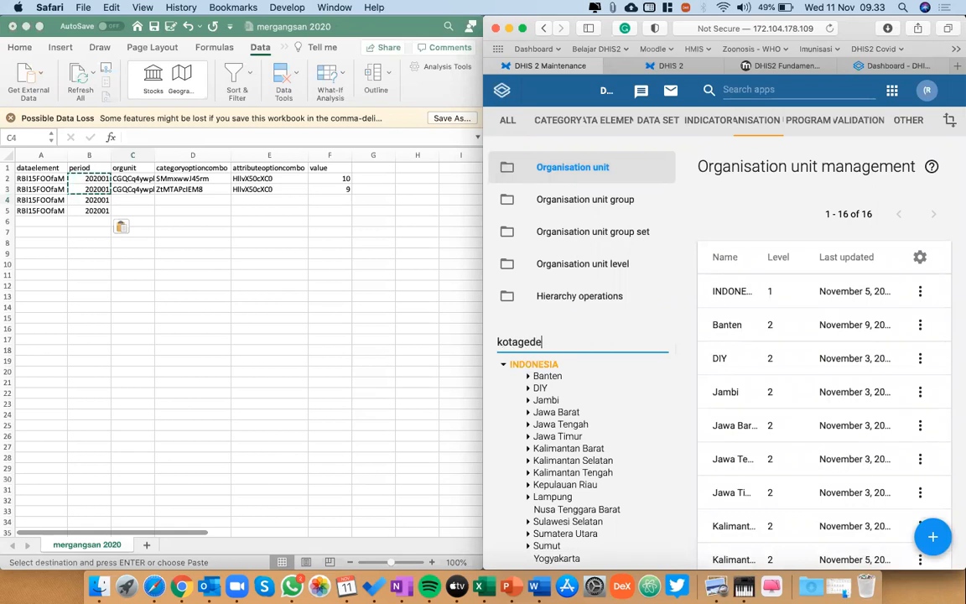
left_click(541, 366)
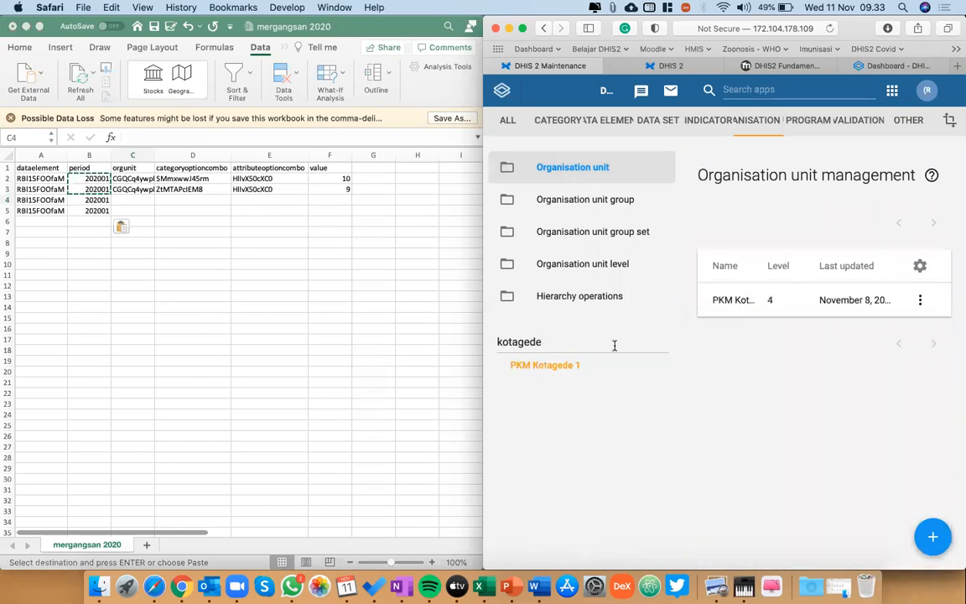
Show the details of PKM Kotagede 1, copy its Id, and return to orgunit cell C4 in the CSV.
left_click(921, 299)
left_click(868, 386)
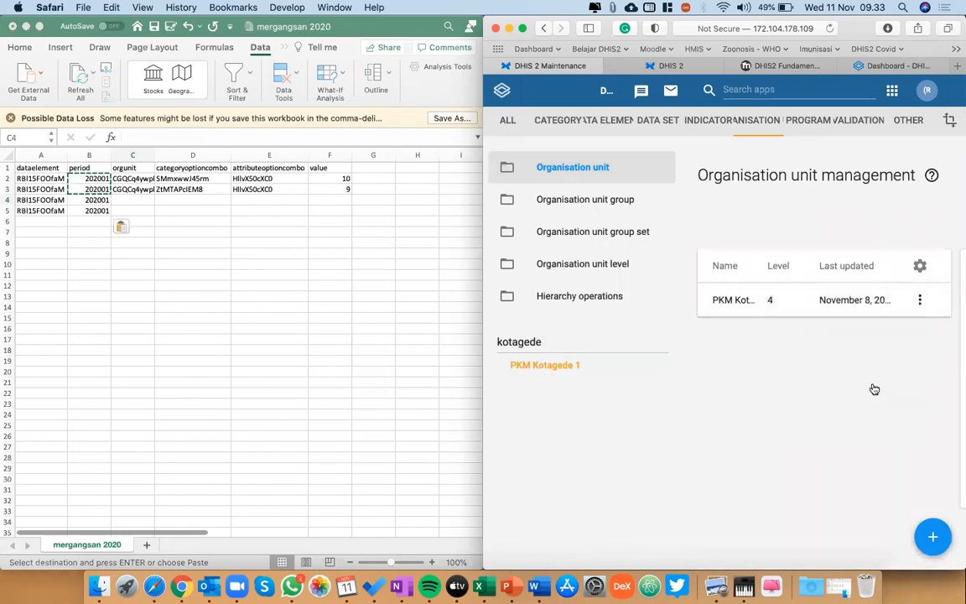
left_click_drag(810, 443, 752, 442)
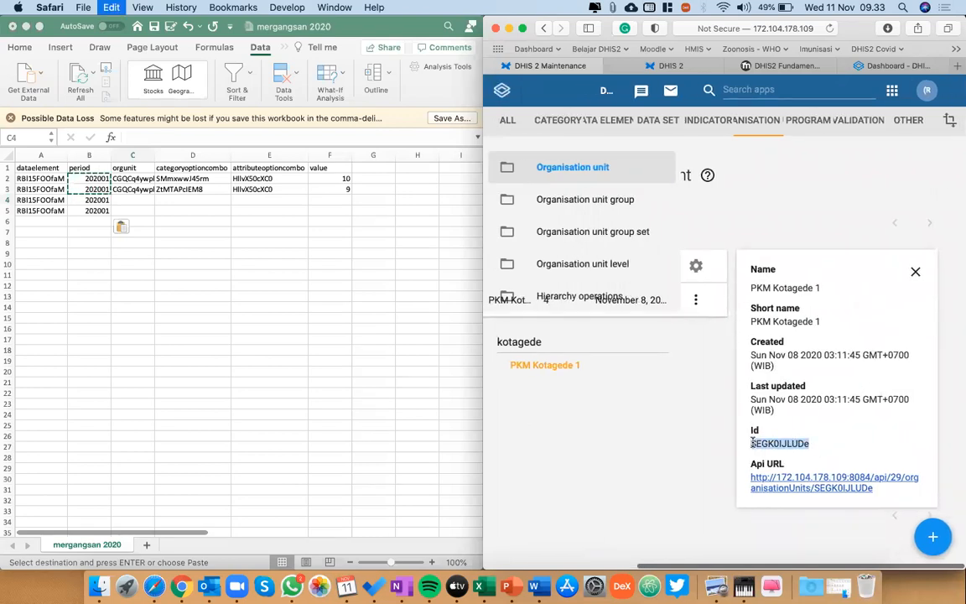
left_click(127, 199)
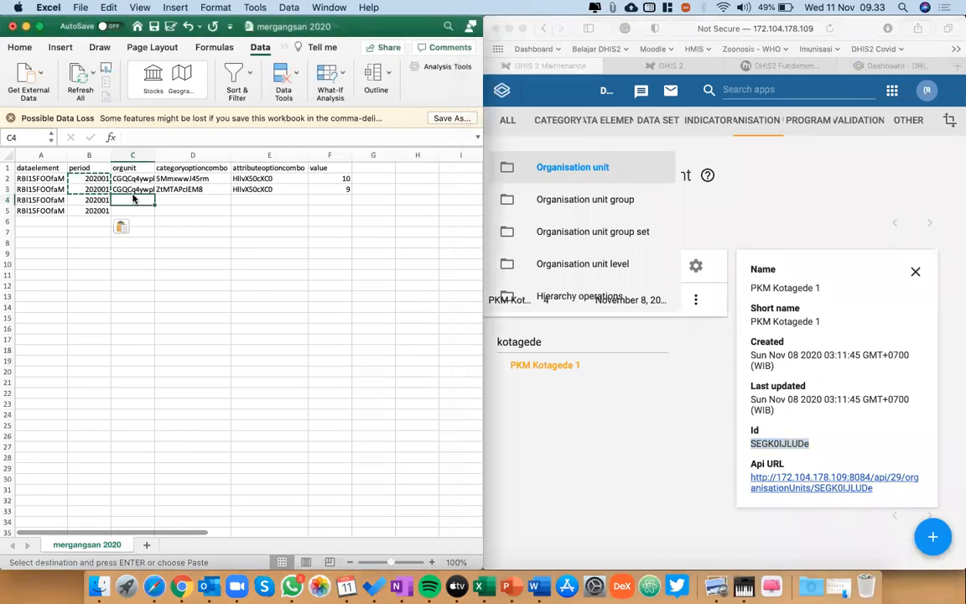
Autofit the orgunit column and paste the Id SEGK0IJLUDe into C4 with the destination formatting.
left_click(144, 156)
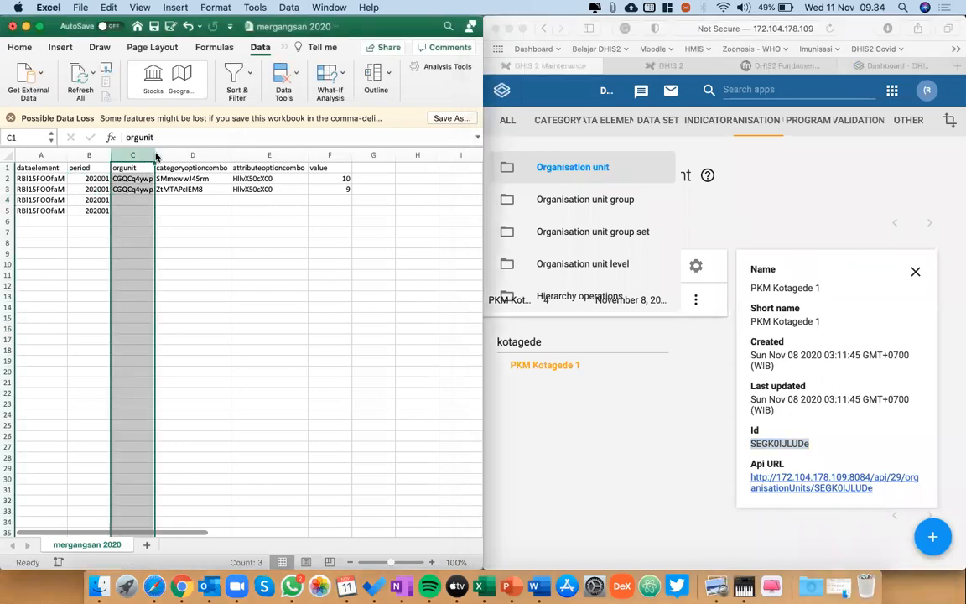
double_click(155, 156)
left_click(144, 199)
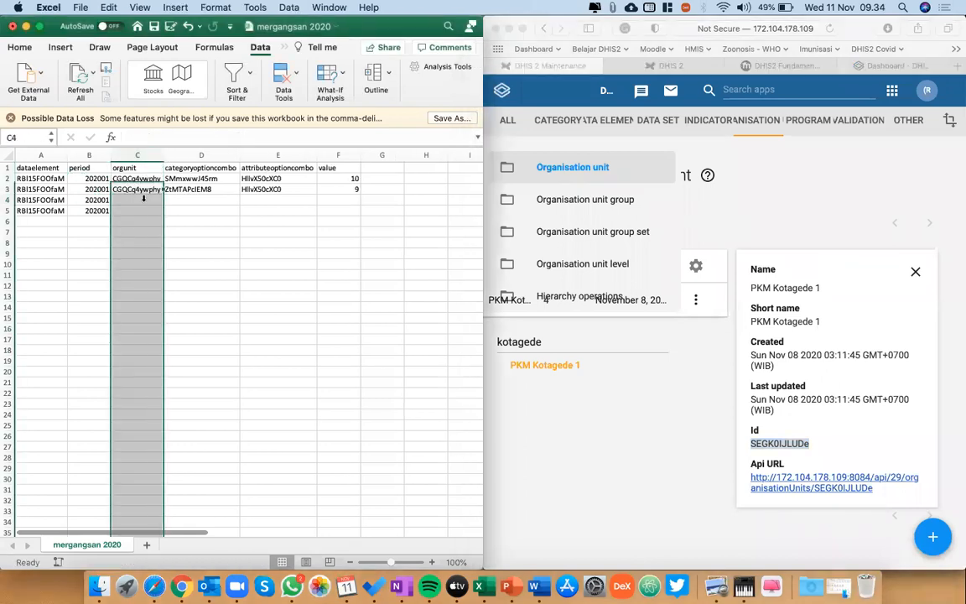
key("super+v")
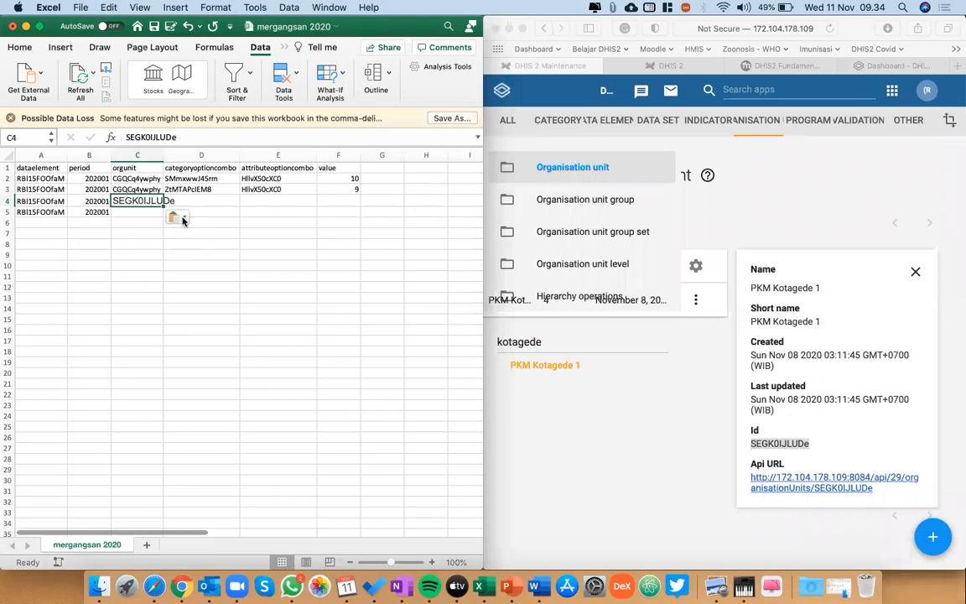
left_click(178, 217)
left_click(220, 244)
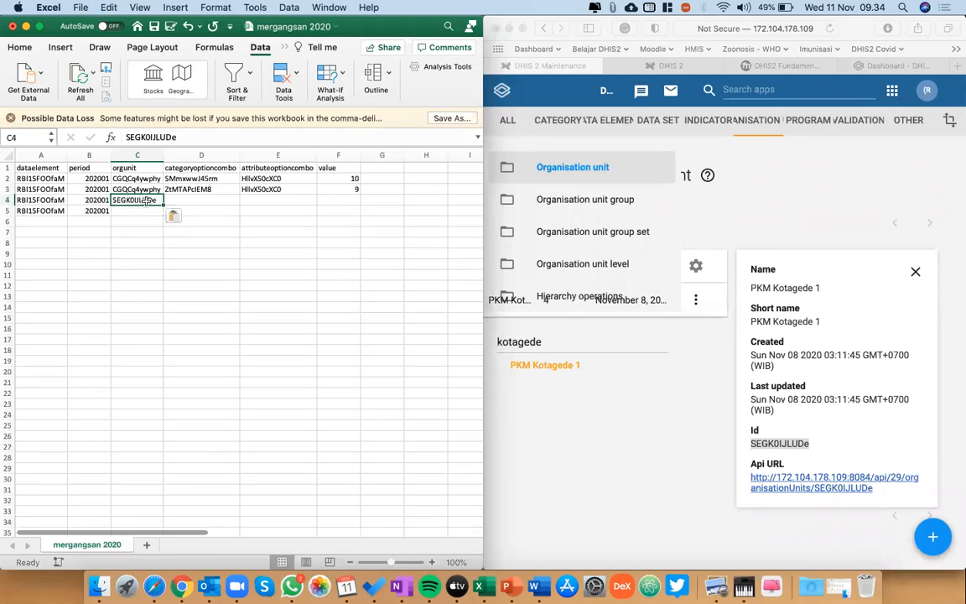
Copy the orgunit ID from C4 into C5.
key("super+c")
key("Down")
key("super+v")
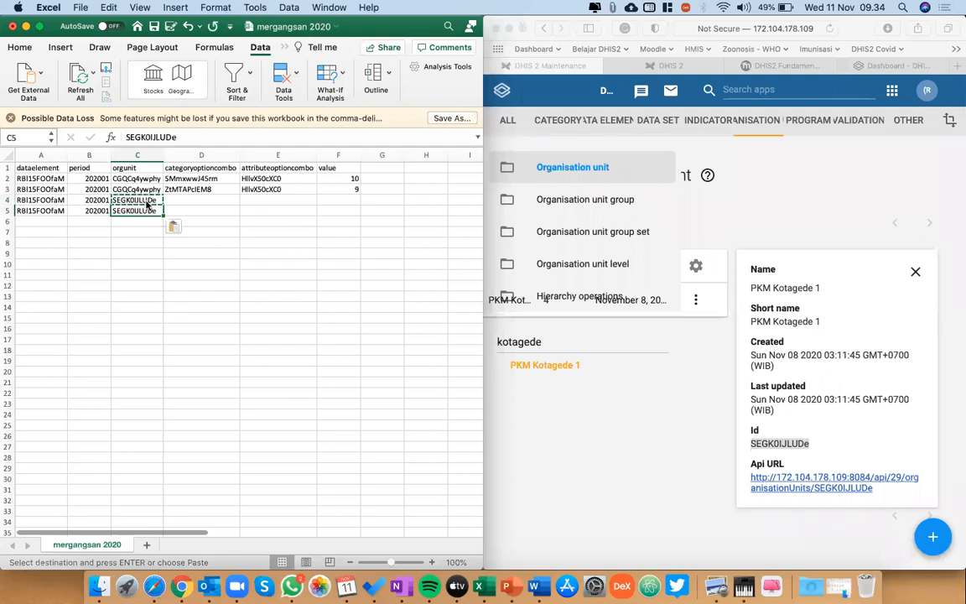
Compare the orgunit IDs in C4 and C5.
left_click(148, 204)
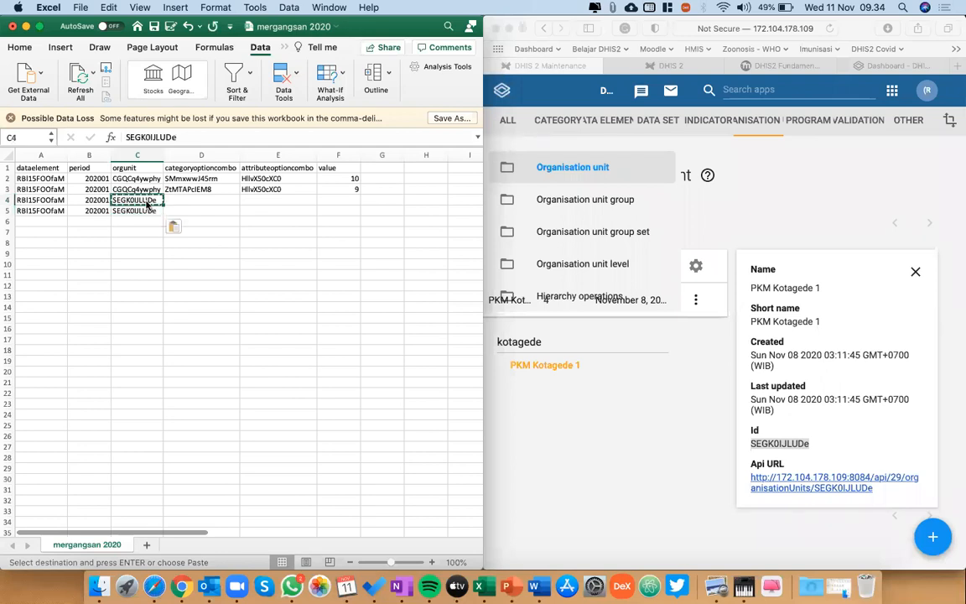
key("Down")
key("Up")
key("Up")
key("Down")
key("Down")
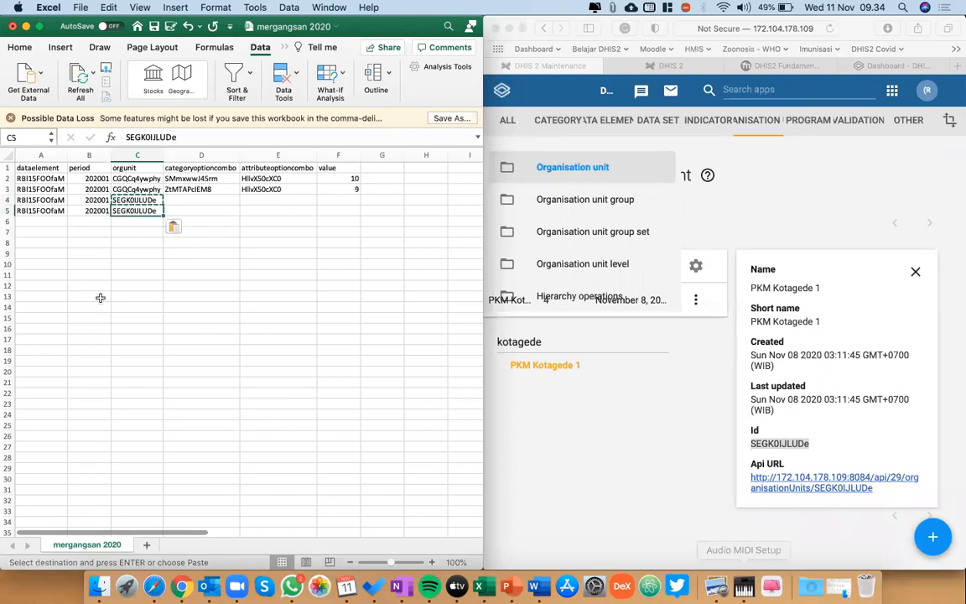
left_click(145, 200)
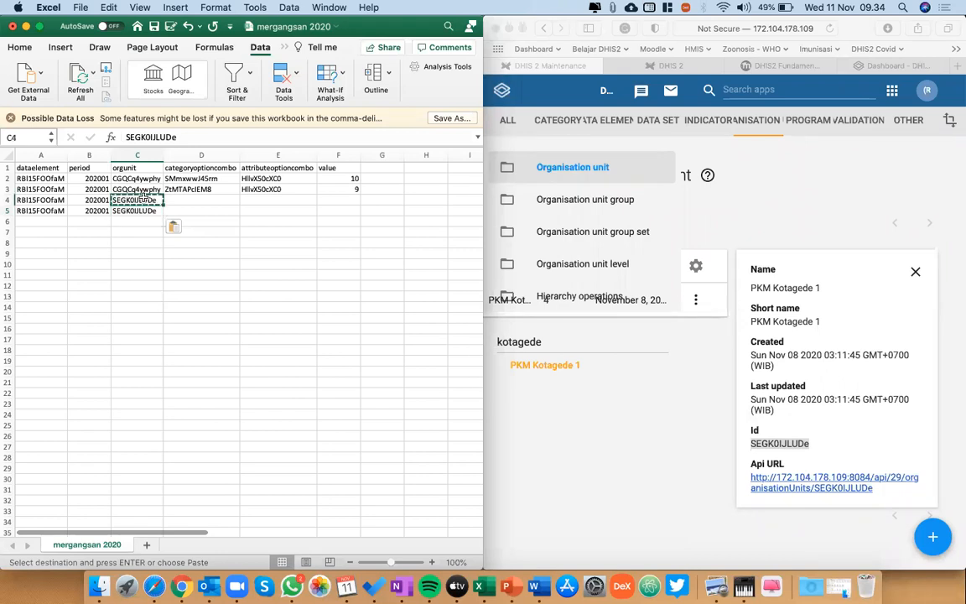
left_click(146, 212)
Copy the categoryoptioncombo IDs from D2:D3 into D4:D5.
left_click(188, 197)
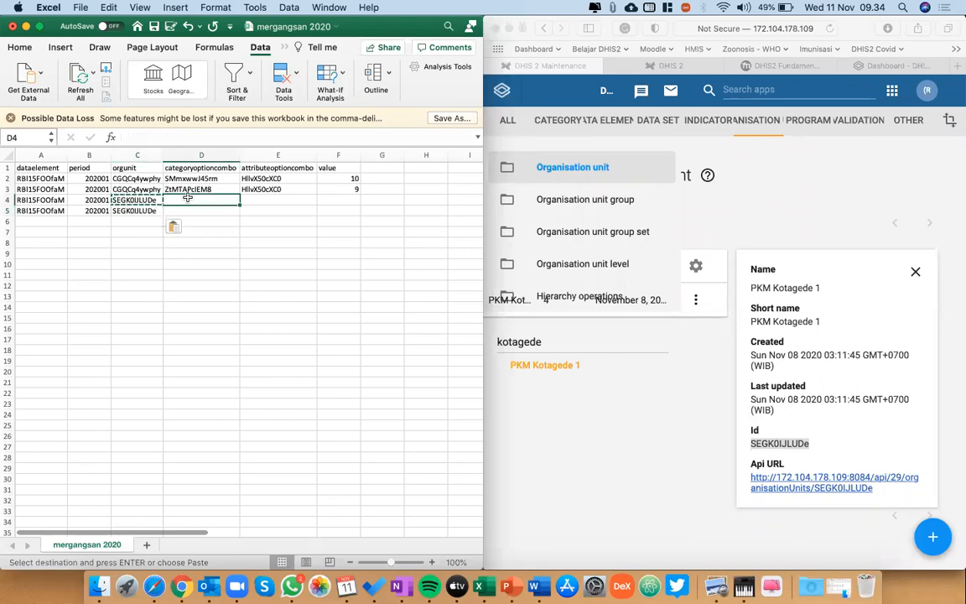
left_click(191, 179)
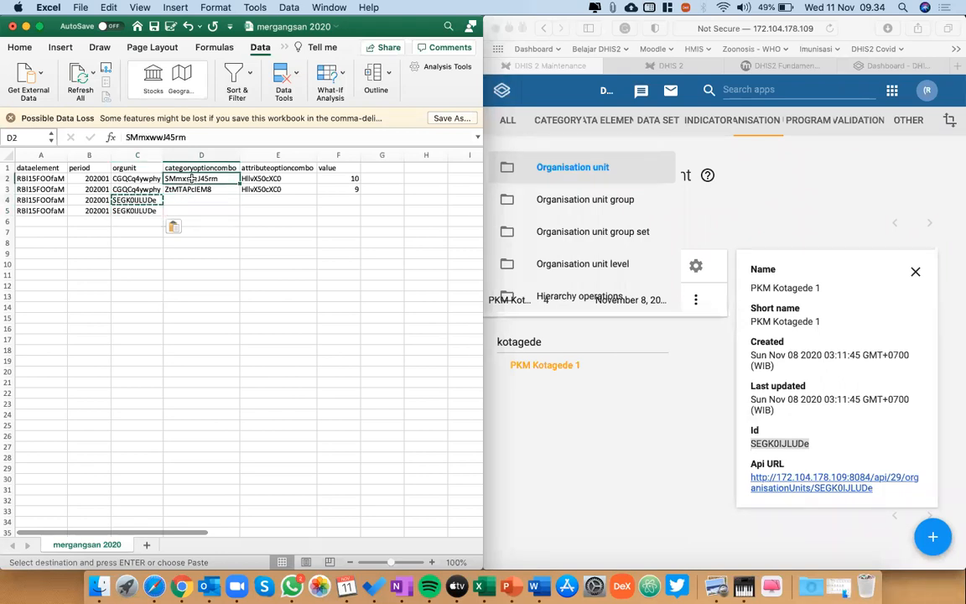
key("shift+Down")
key("super+c")
key("Down")
key("Down")
key("super+v")
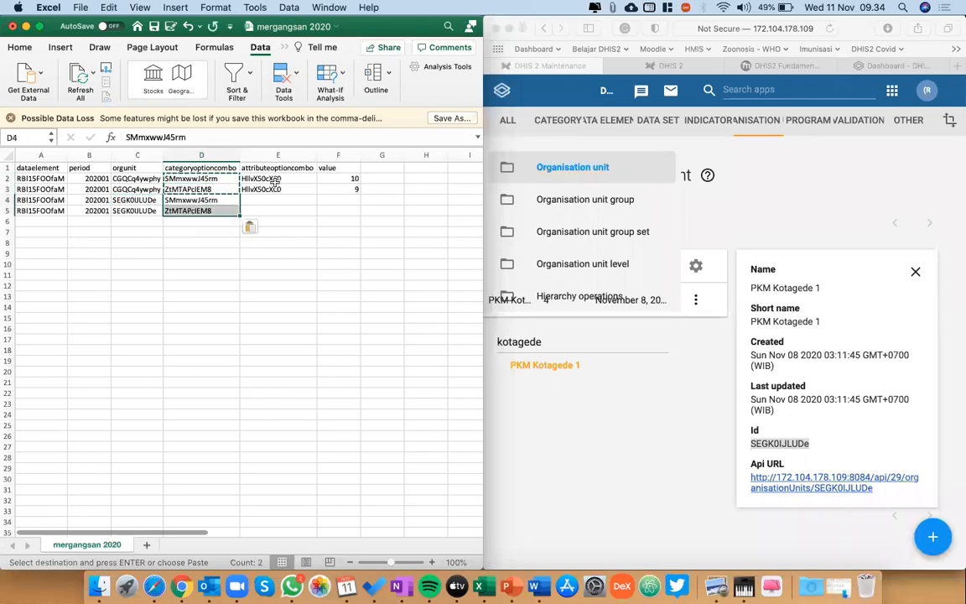
Copy the attributeoptioncombo IDs from E2:E3 into E4:E5.
left_click(270, 180)
key("shift+Down")
key("super+c")
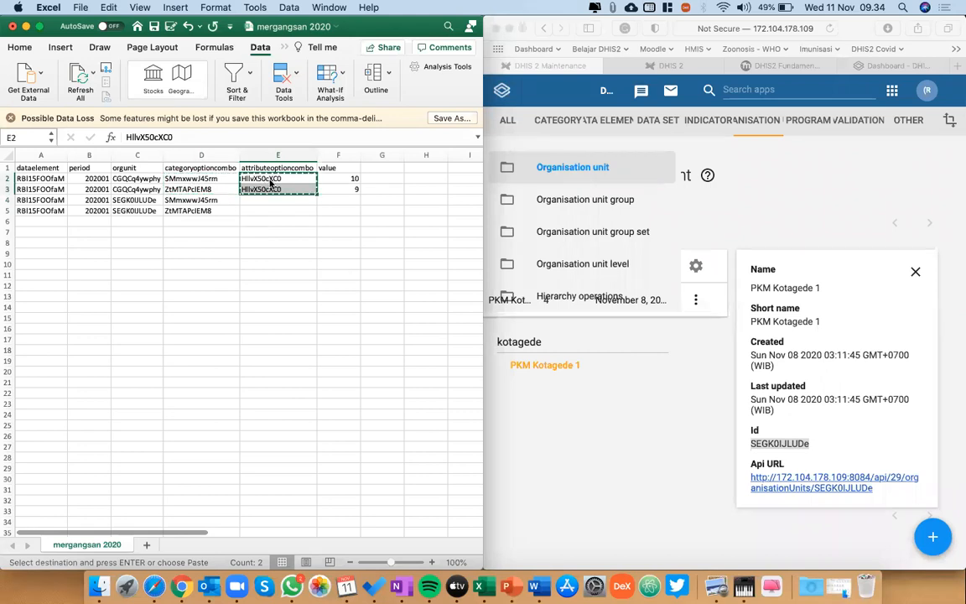
key("Down")
key("Down")
key("super+v")
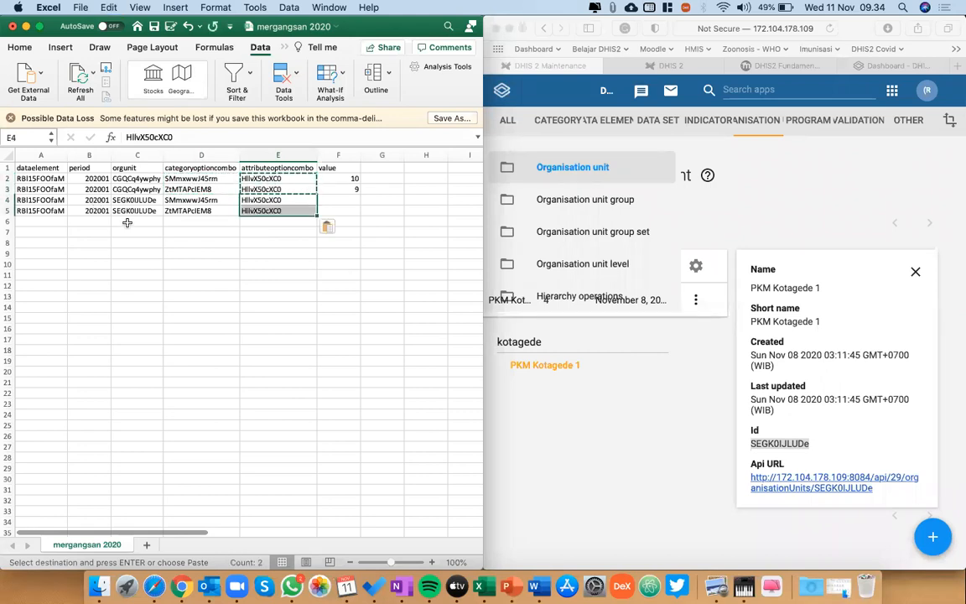
Enter the sample text uiohj1 in C6 and fill it down to C16 as a series.
left_click(134, 222)
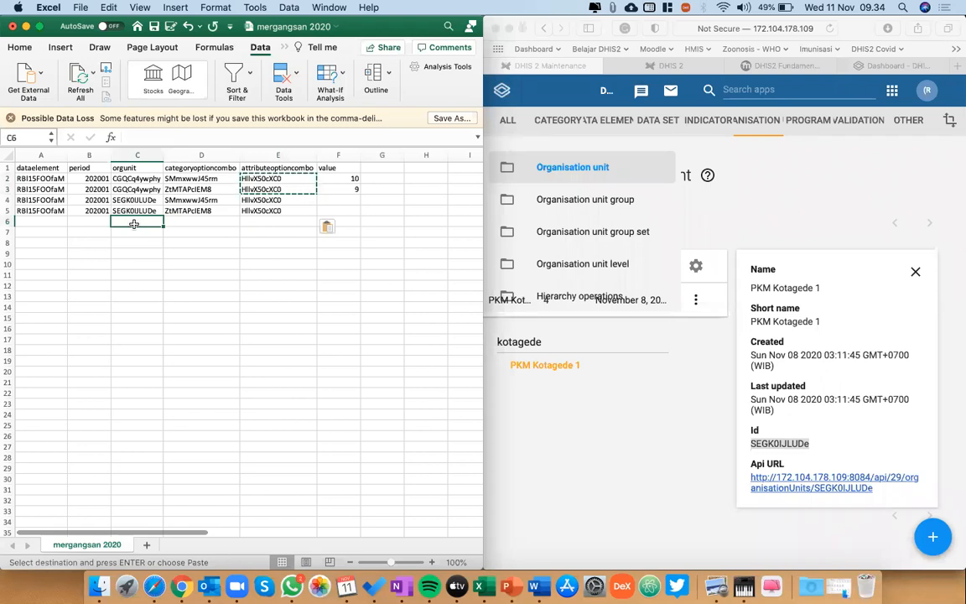
type("ui")
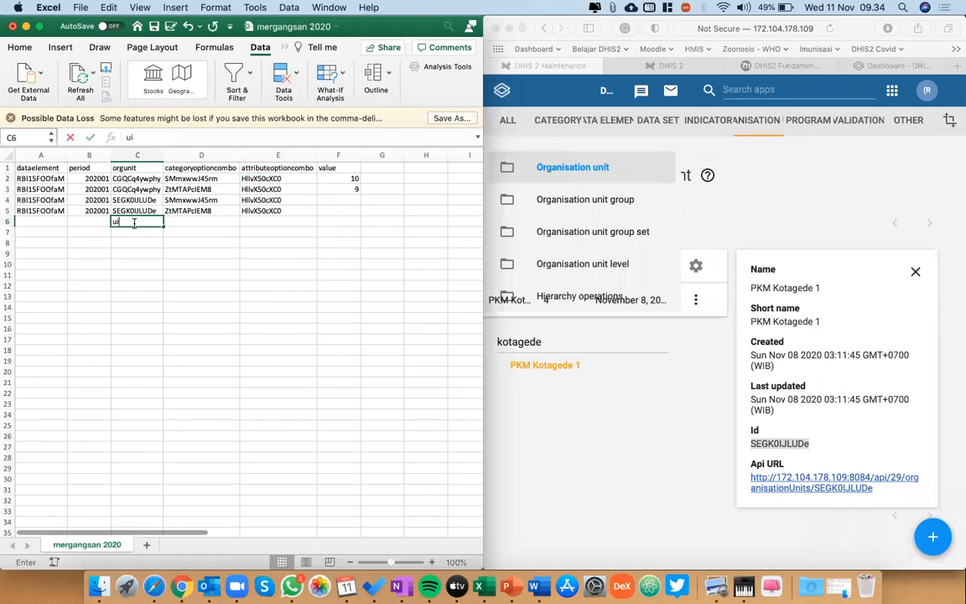
type("ohj1")
key("Return")
left_click(139, 220)
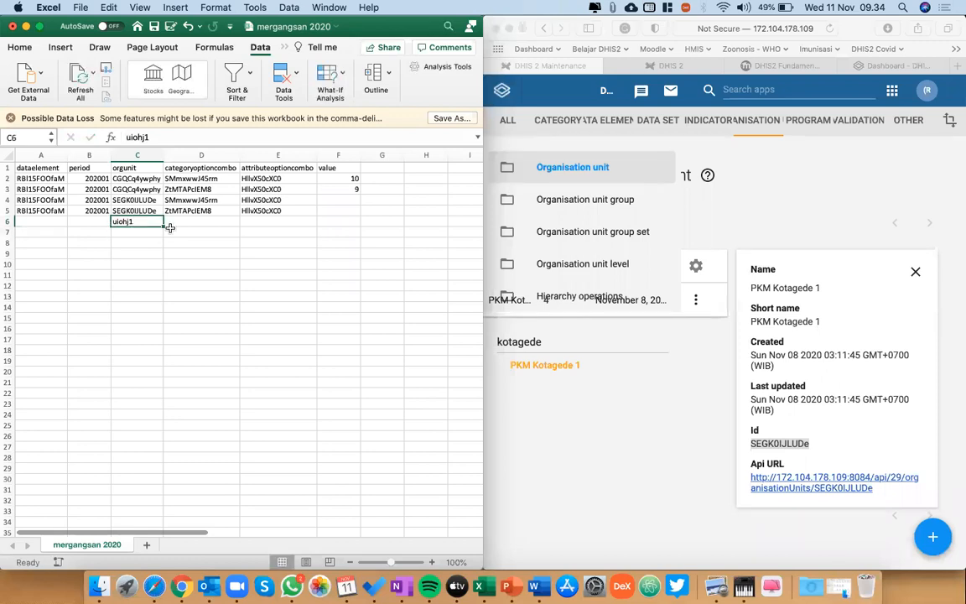
left_click_drag(165, 227, 165, 336)
double_click(142, 233)
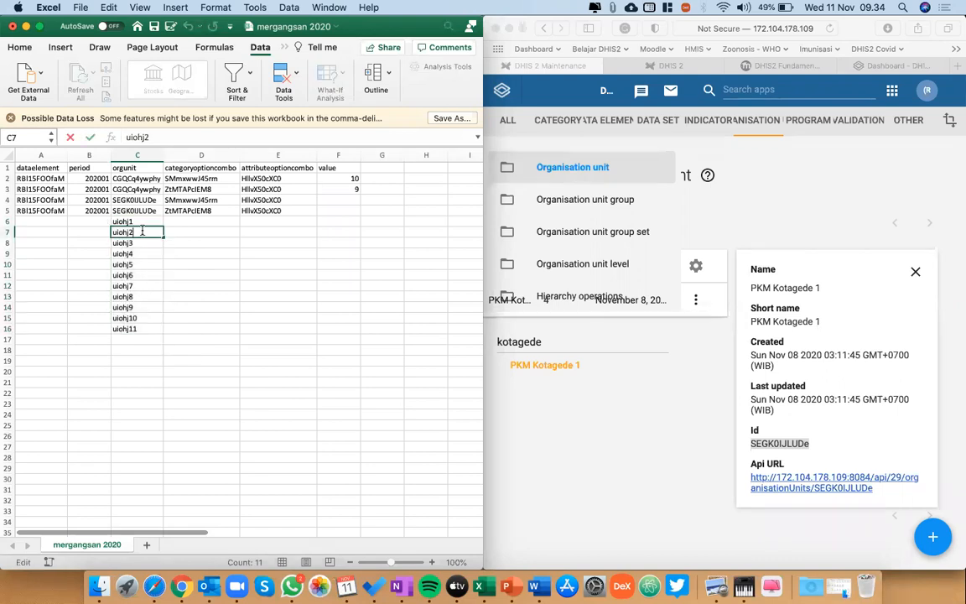
left_click(214, 232)
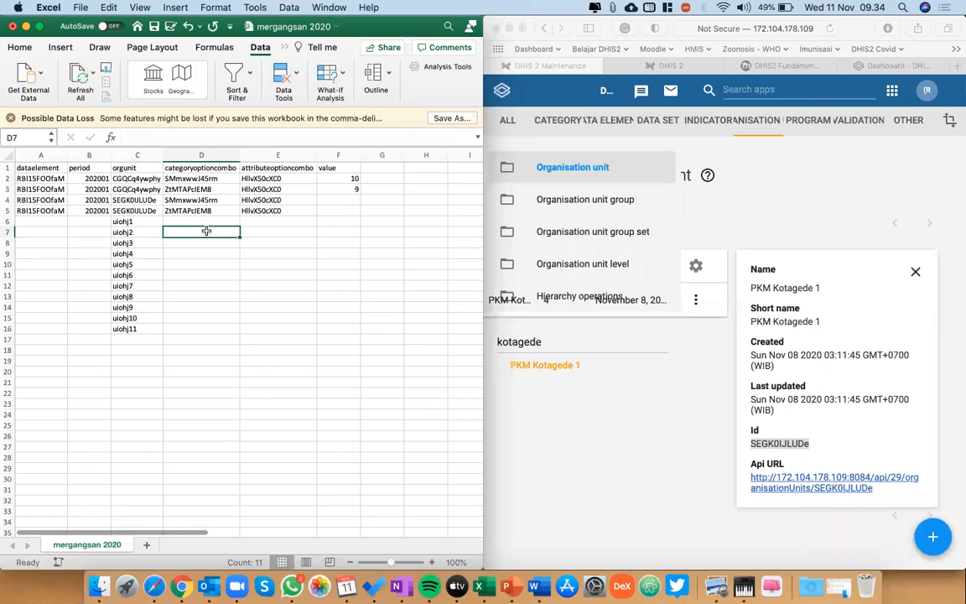
Select the filled sample entries in the orgunit column and undo the series fill below C6.
left_click(154, 221)
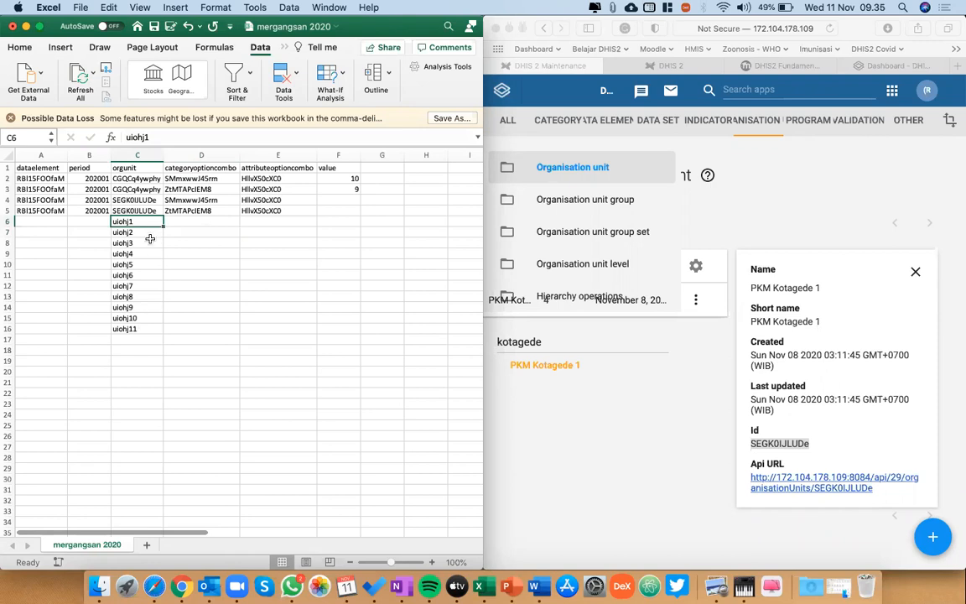
key("shift+Down")
key("shift+Down")
key("shift+Down")
key("shift+Down")
key("shift+Down")
key("shift+Down")
key("shift+Down")
key("shift+Down")
key("shift+Down")
key("shift+Down")
key("shift+Down")
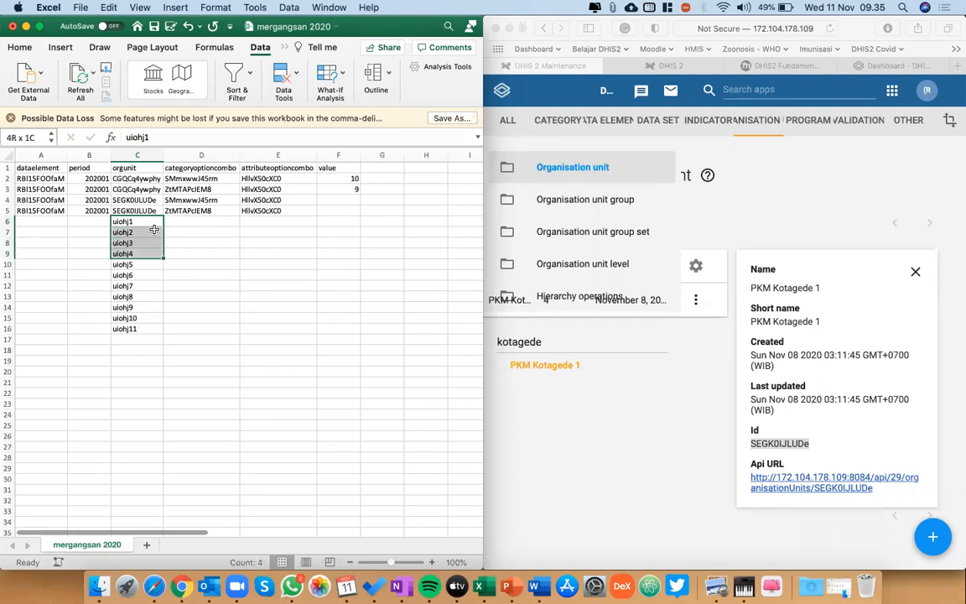
key("shift+Up")
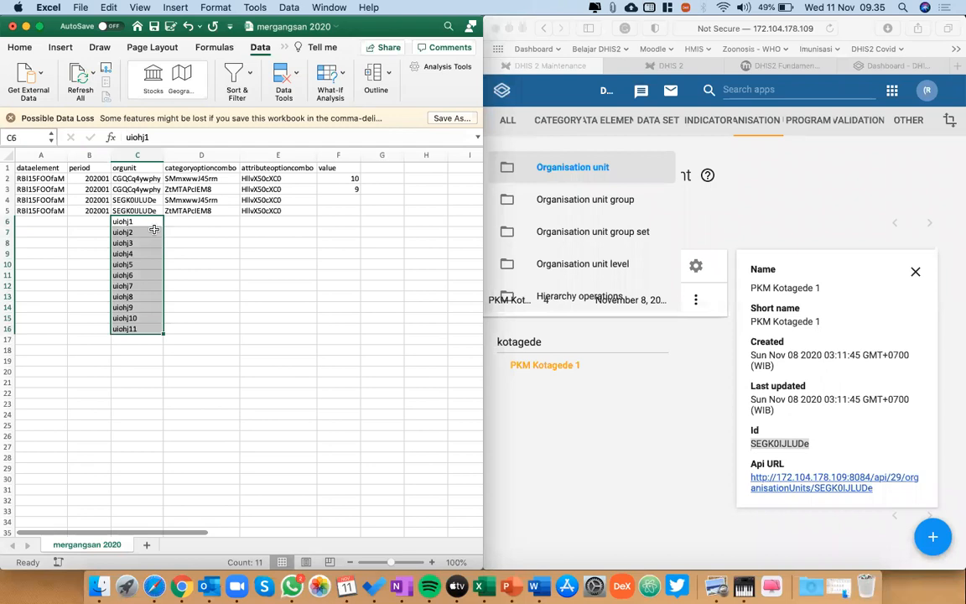
key("super+z")
left_click(150, 232)
key("super+z")
Copy the sample text uiohj1 from C6 and paste it into C7:C14.
key("super+c")
key("Down")
key("shift+Down")
key("shift+Down")
key("shift+Down")
key("shift+Down")
key("shift+Down")
key("shift+Down")
key("shift+Down")
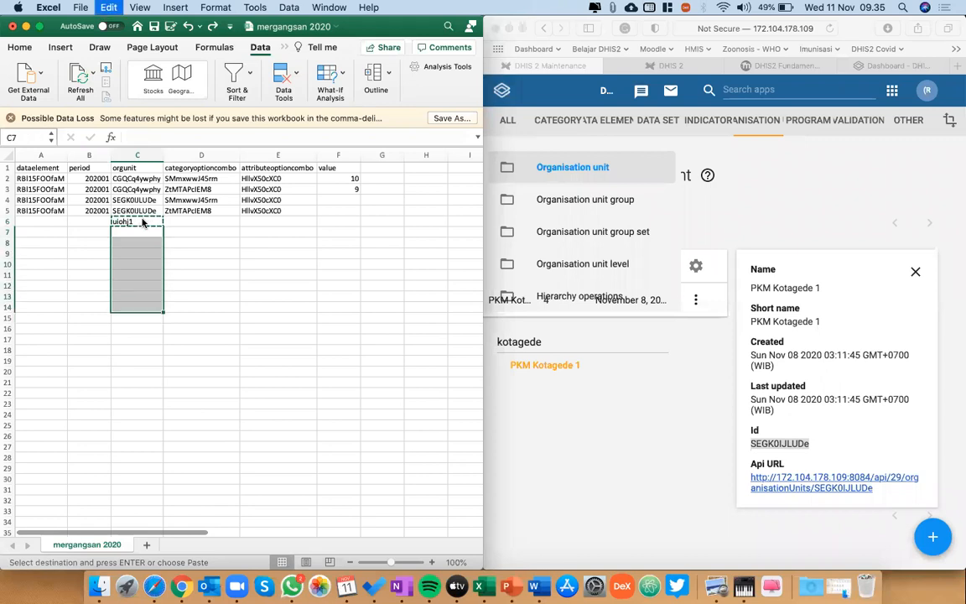
key("super+v")
Clear the sample text from C6:C14 in the orgunit column.
left_click(139, 229)
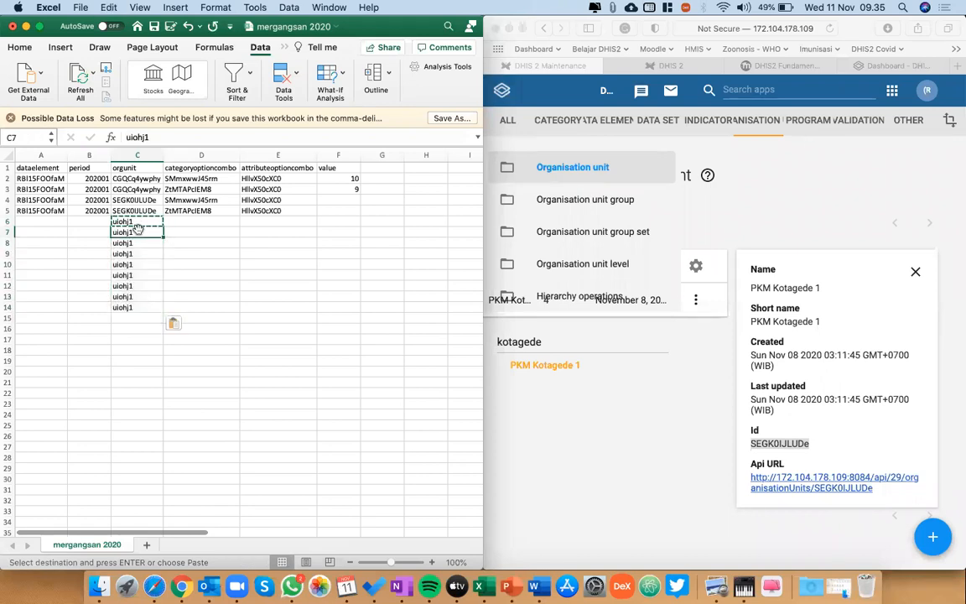
key("shift+Down")
key("shift+Down")
key("shift+Down")
key("shift+Down")
key("shift+Down")
key("shift+Down")
key("shift+Down")
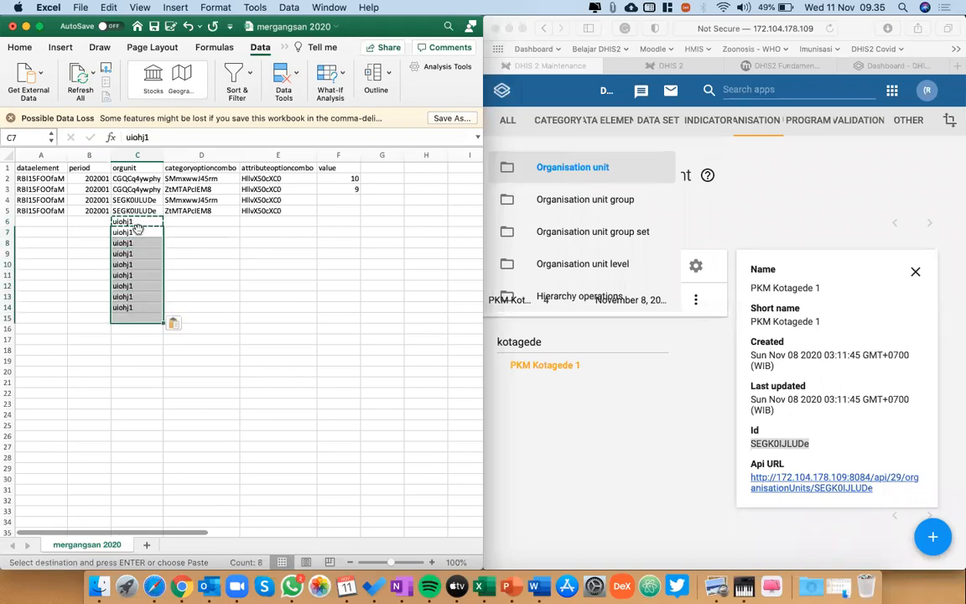
key("Delete")
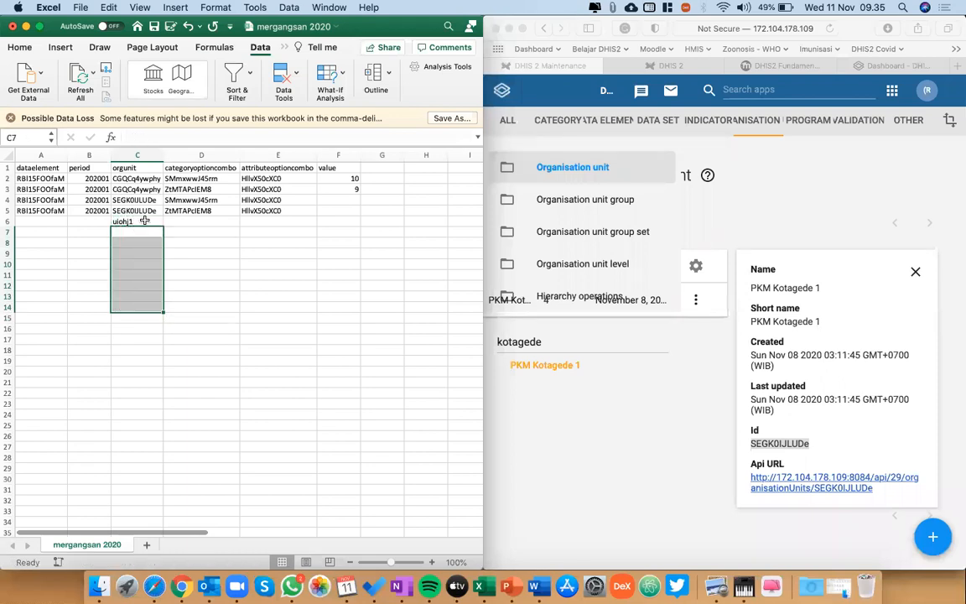
left_click(132, 221)
key("Delete")
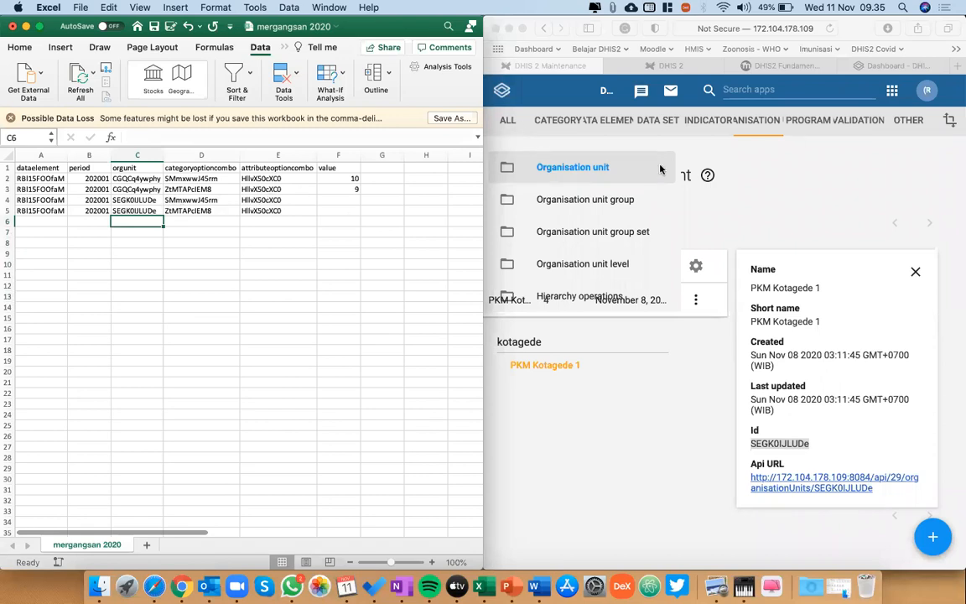
Bring the edit Rio workbook with its Jan sheet to the front beside the CSV in place of Safari.
left_click(625, 414)
key("ctrl+Up")
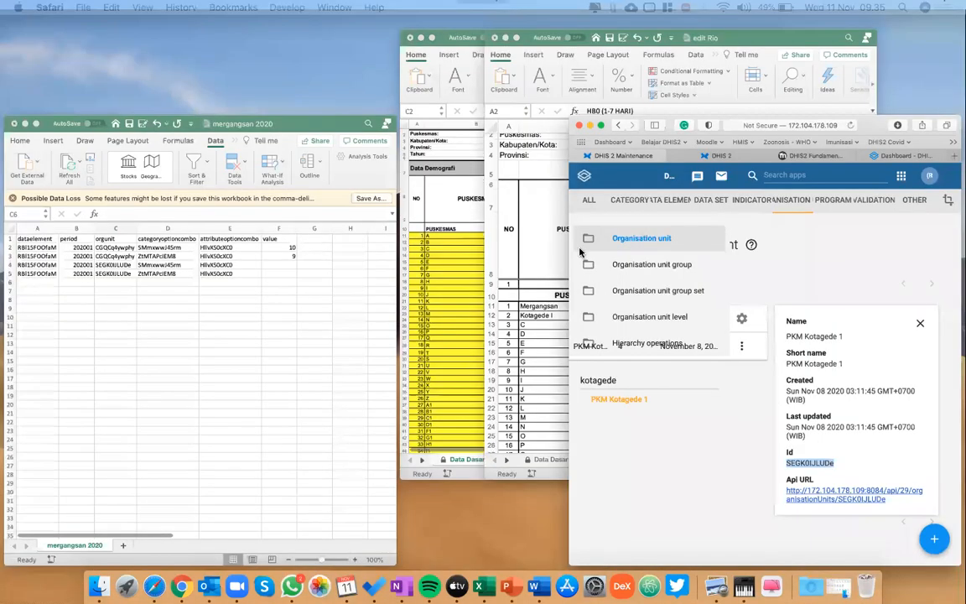
left_click(736, 371)
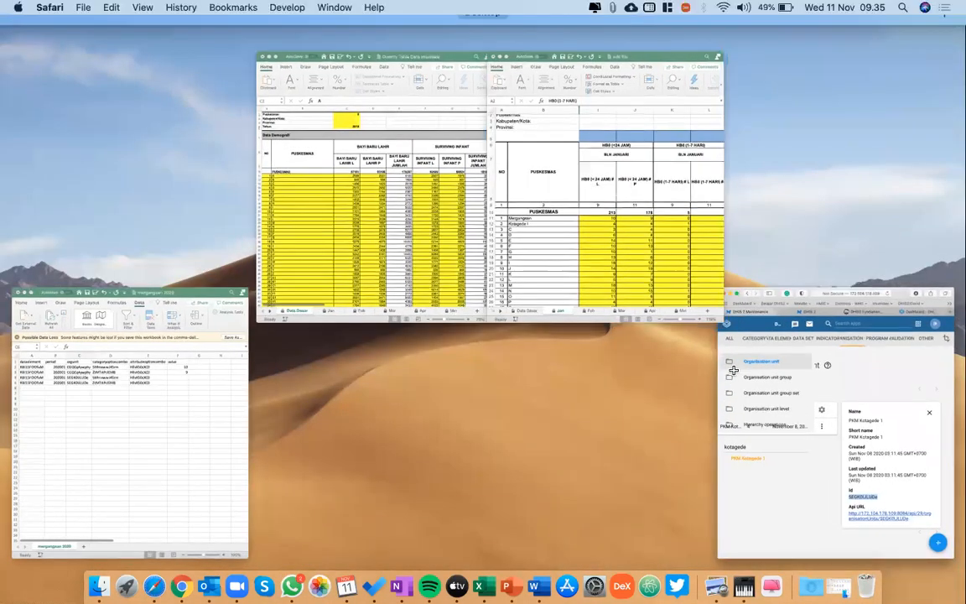
left_click(306, 180)
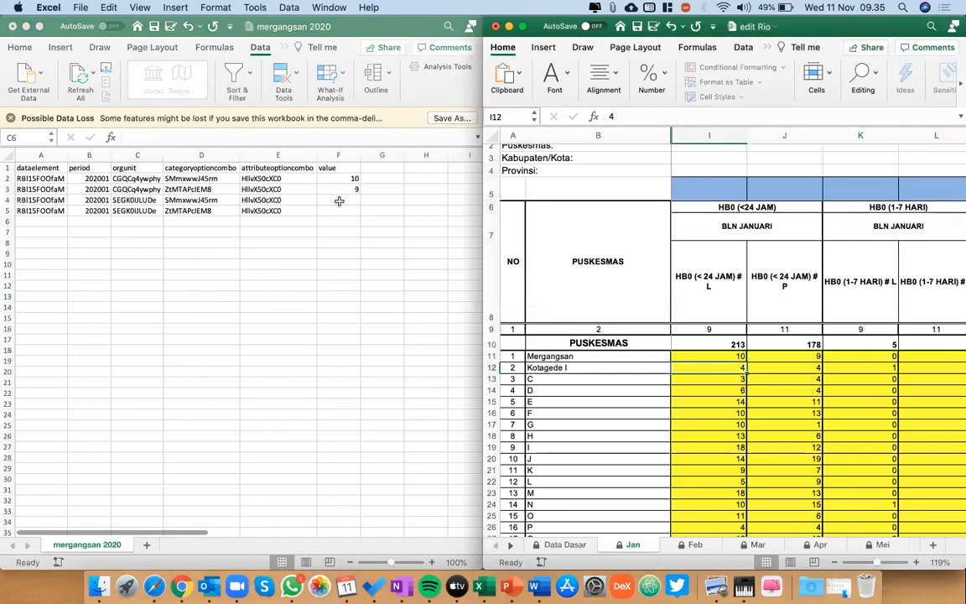
Enter the Kotagede I January HB0 (<24 JAM) values, 4 in F4 and 4 in F5.
left_click(339, 201)
type("4")
key("Return")
type("4")
key("Return")
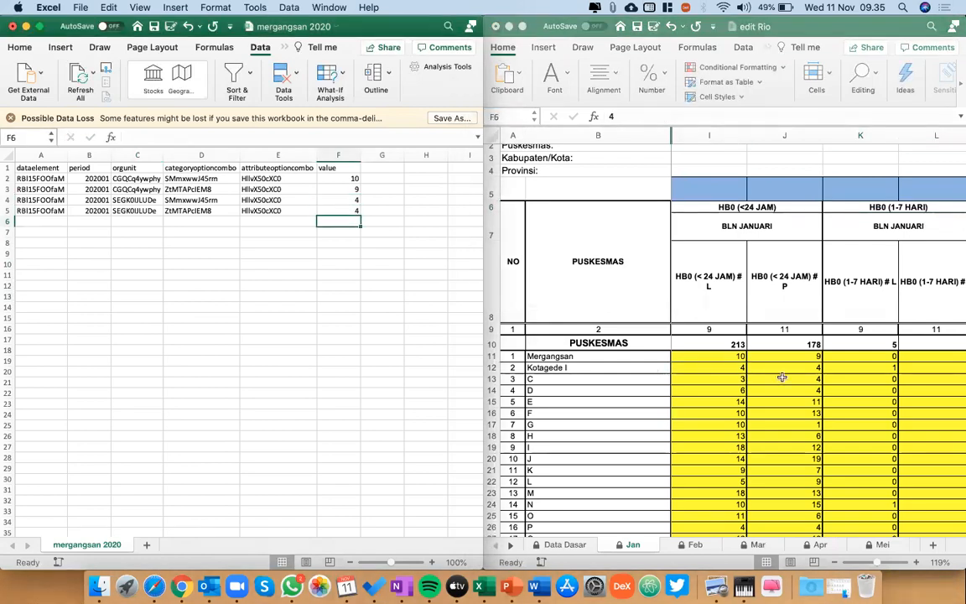
Look over the January HB0 (1-7 HARI) columns in edit Rio and select the first empty dataelement cell, A6, in the CSV.
scroll(889, 381, "right", 1)
scroll(889, 382, "up", 1)
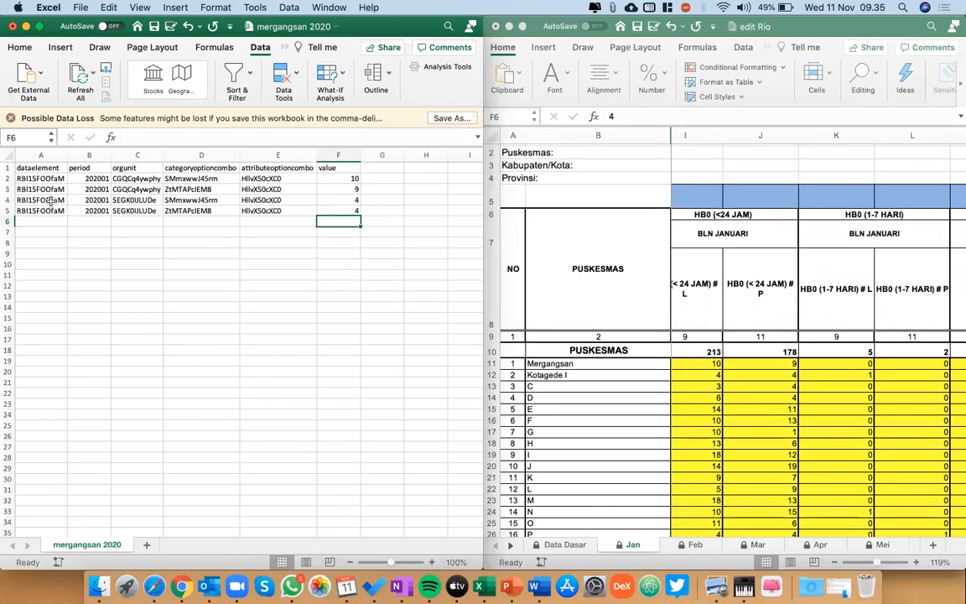
left_click(50, 201)
key("Down")
key("Down")
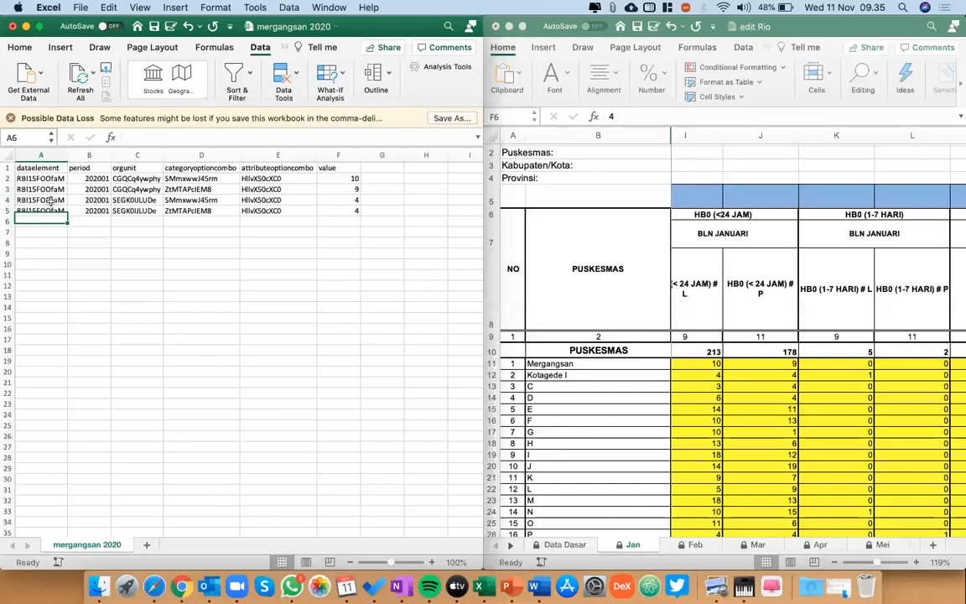
key("Up")
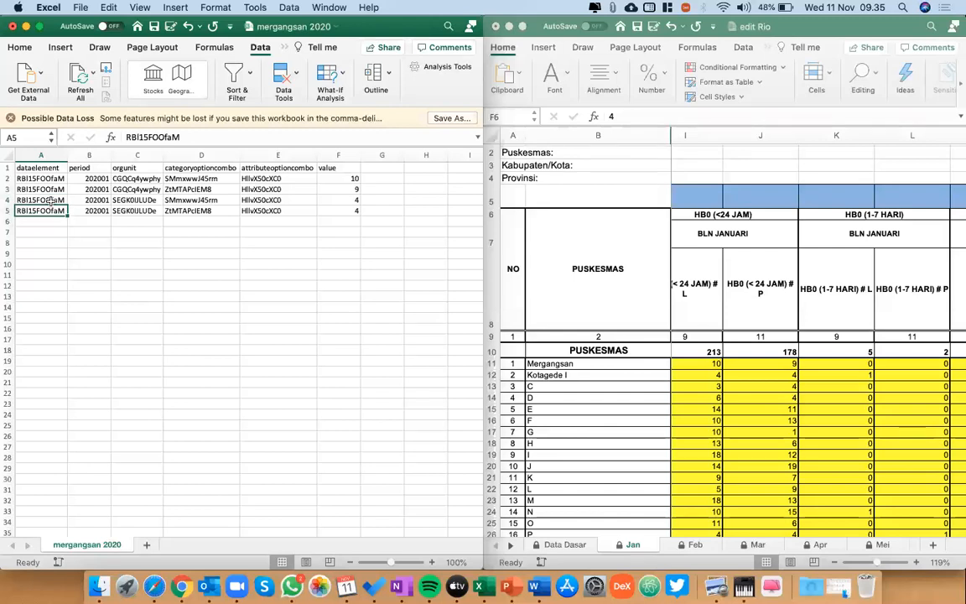
key("Down")
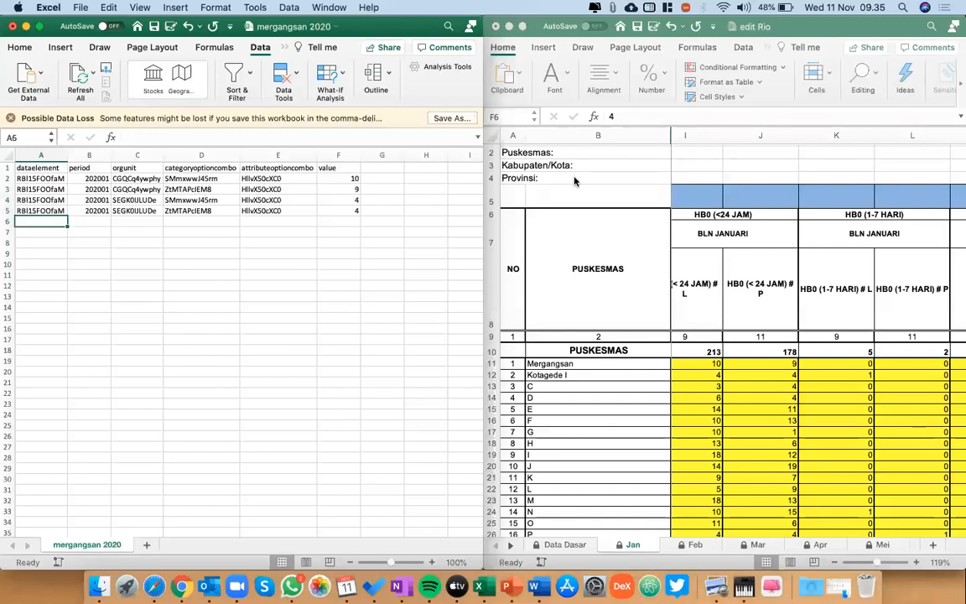
Switch to DHIS 2 Maintenance in Safari and search the data elements for "gab".
key("ctrl+Up")
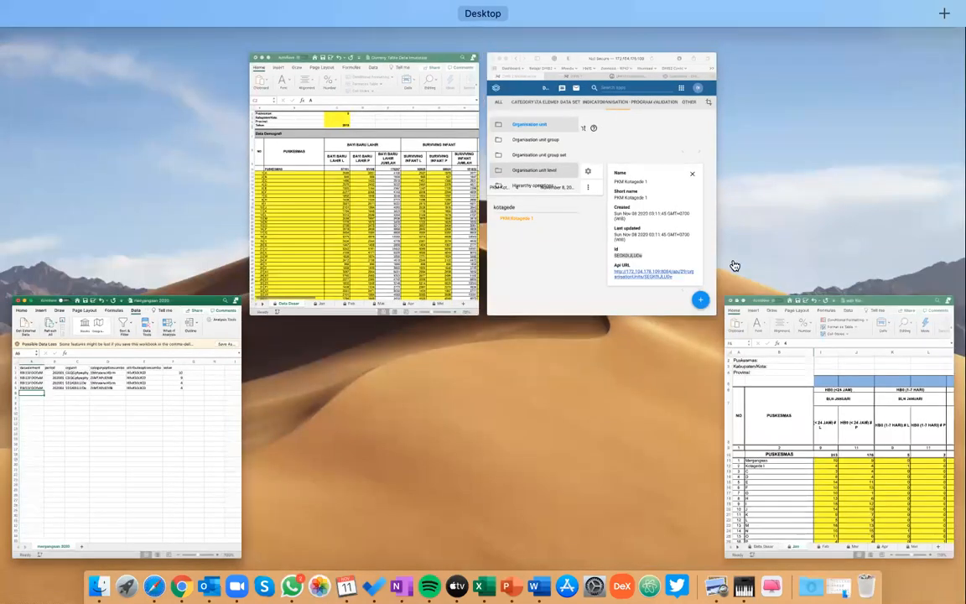
left_click(638, 226)
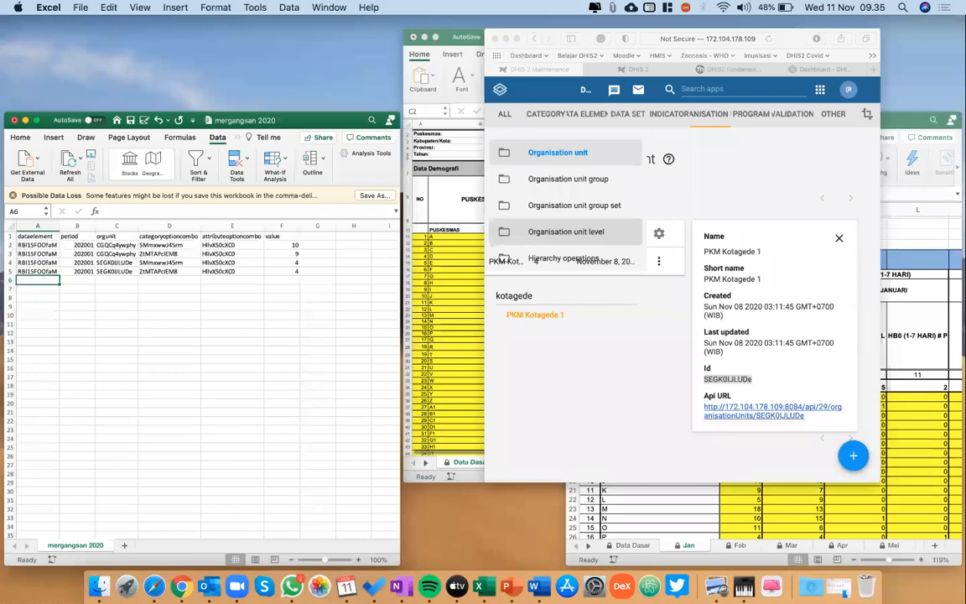
left_click(608, 120)
left_click(564, 167)
left_click(776, 219)
type("gab")
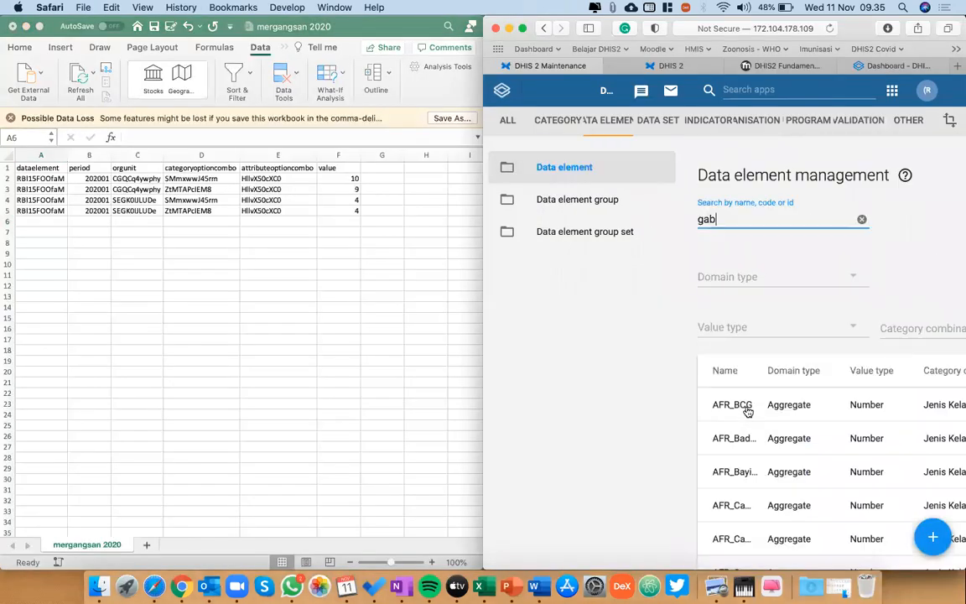
Show the details of the Gab_HB0(1-7 HARI) data element and copy its ID.
scroll(748, 411, "down", 5)
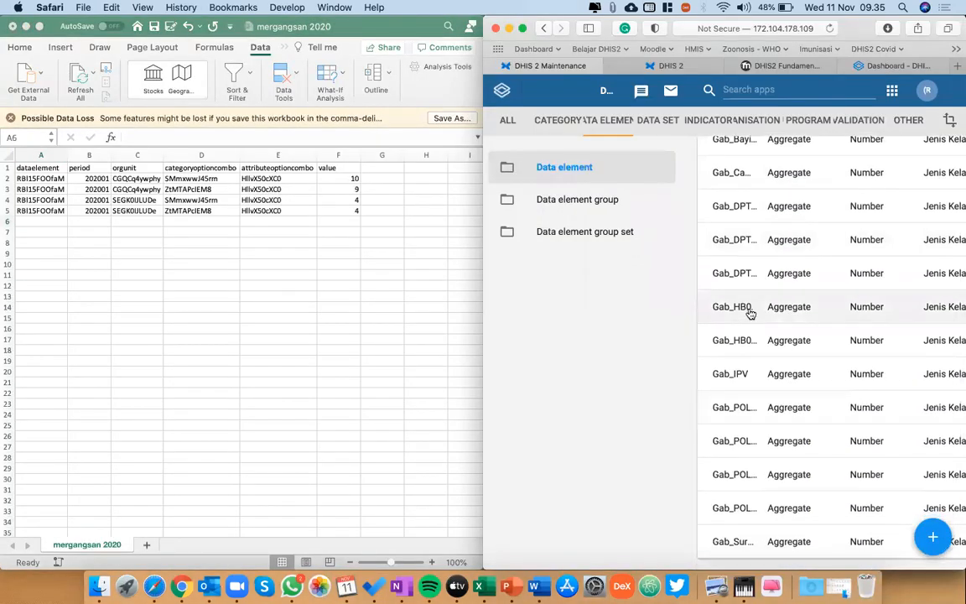
scroll(751, 313, "right", 5)
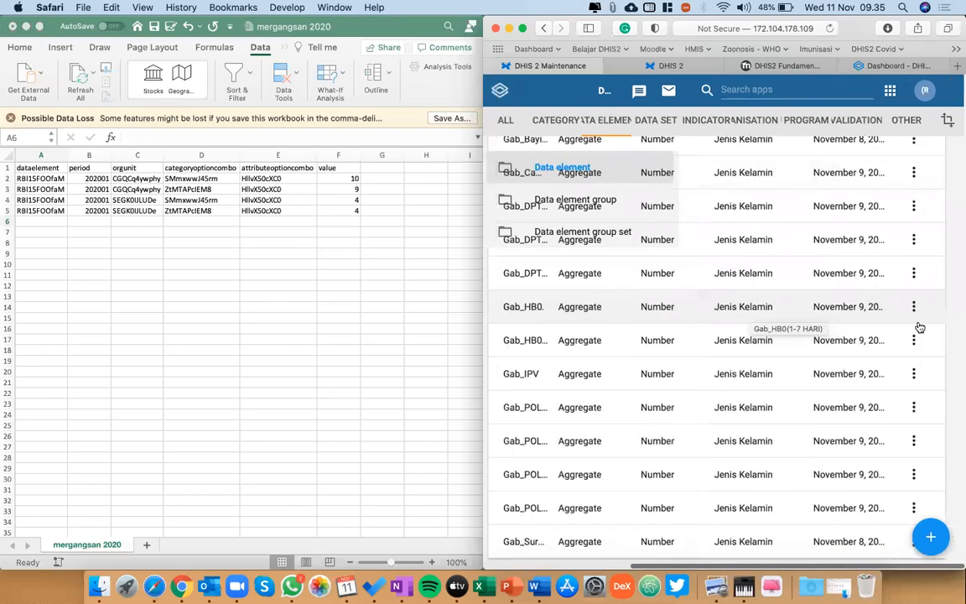
left_click(917, 307)
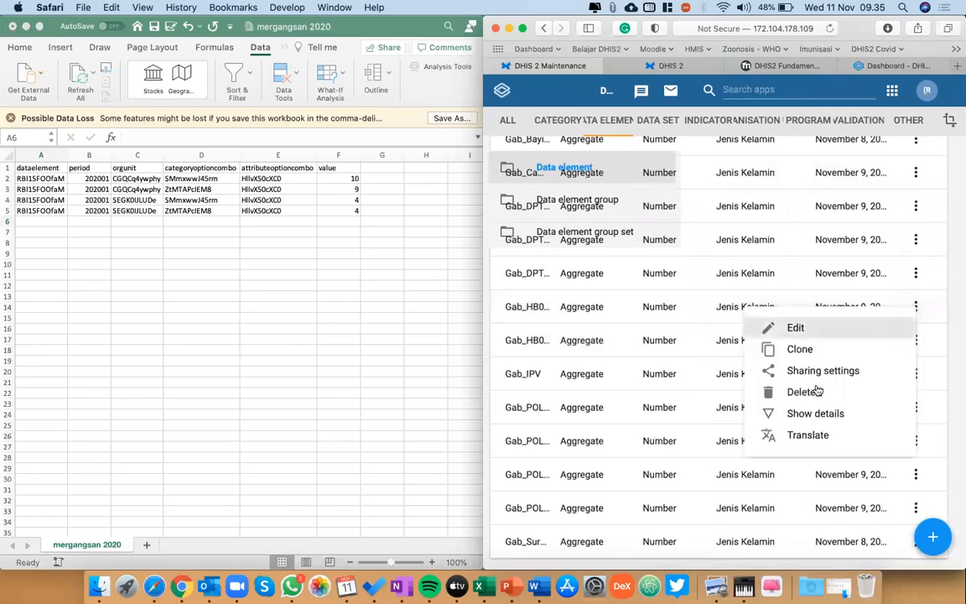
left_click(807, 411)
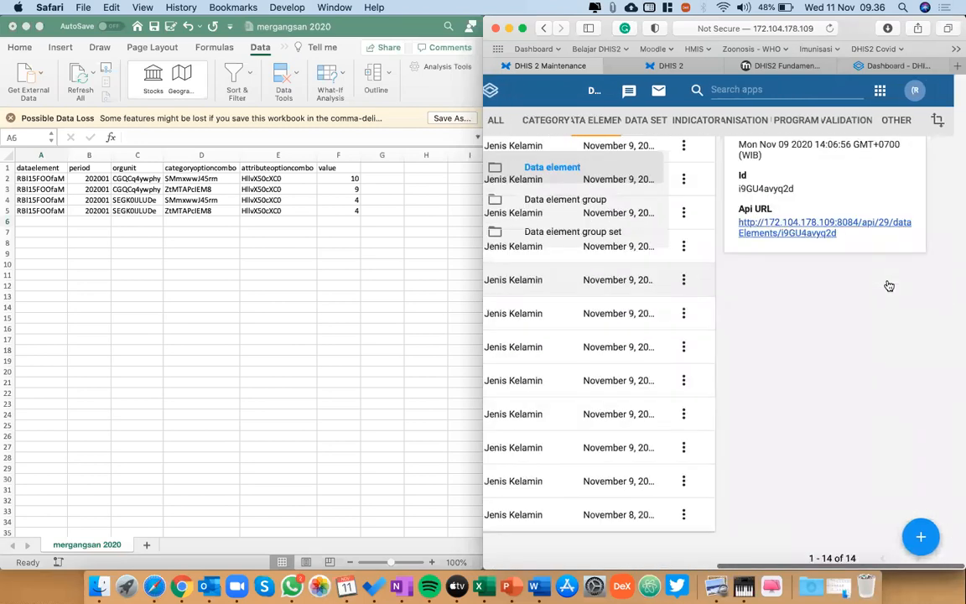
double_click(754, 337)
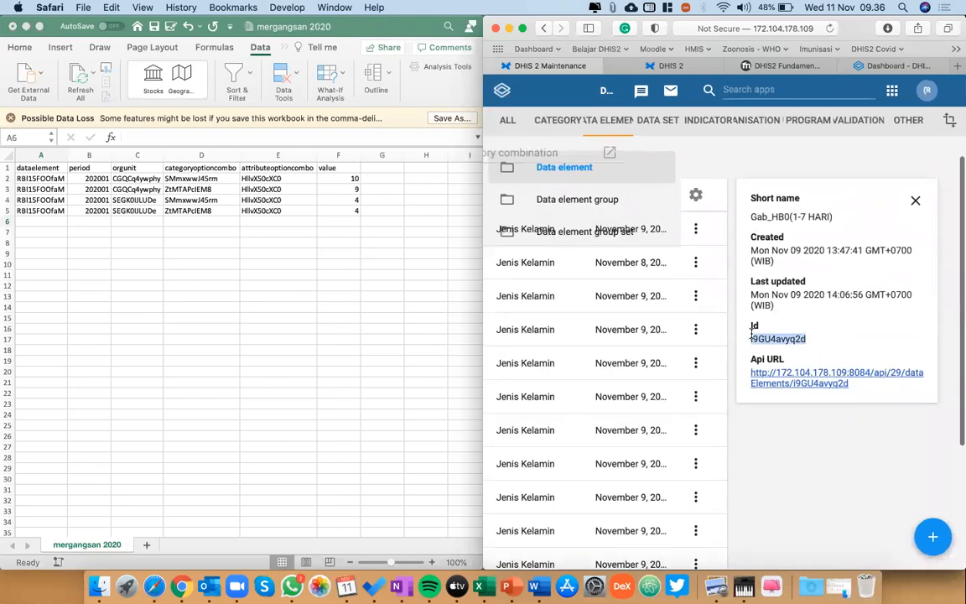
Paste the data element ID i9GU4avyq2d into A6 of the mergangsan 2020 sheet, matching the destination formatting.
left_click(53, 222)
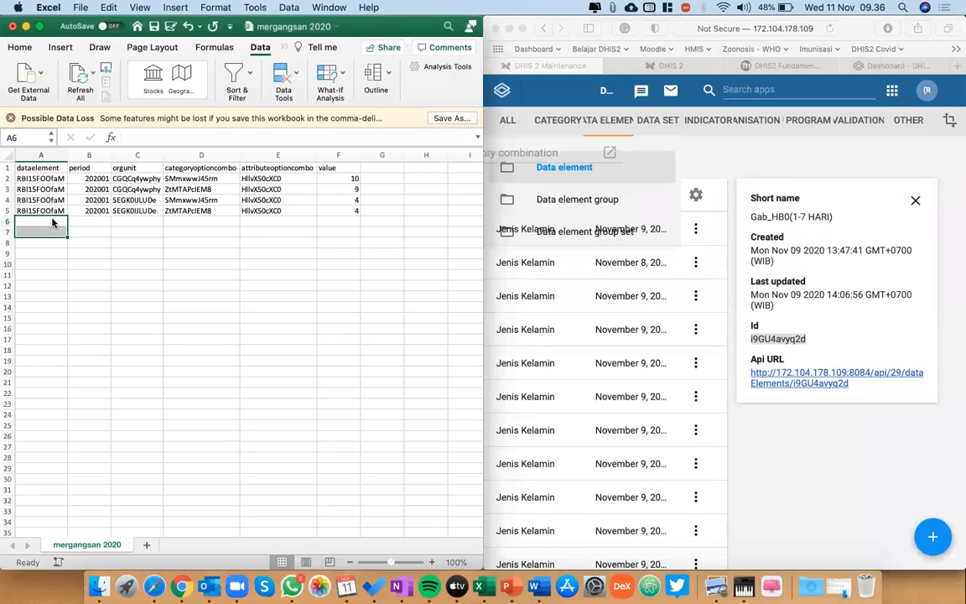
key("super+v")
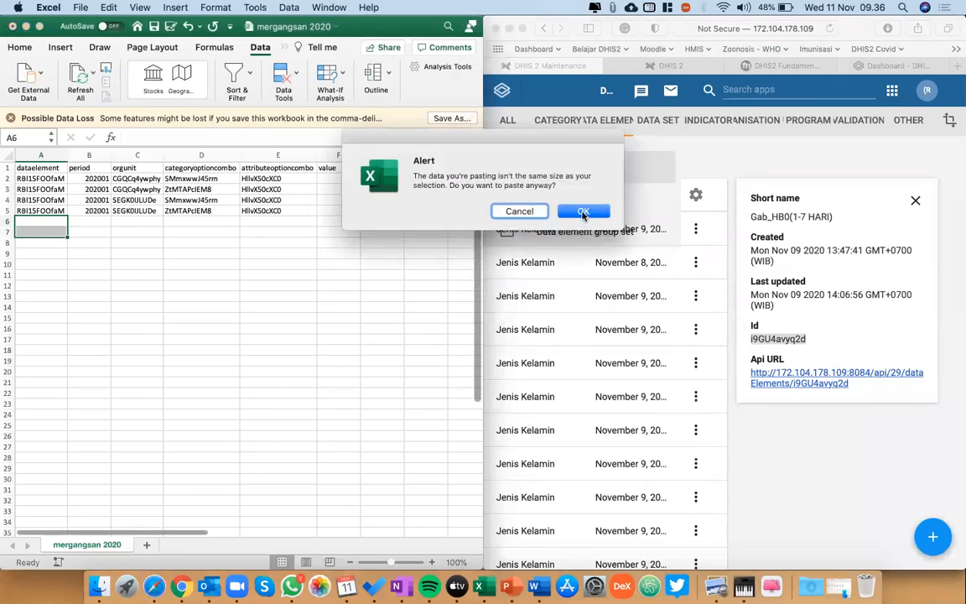
key("Return")
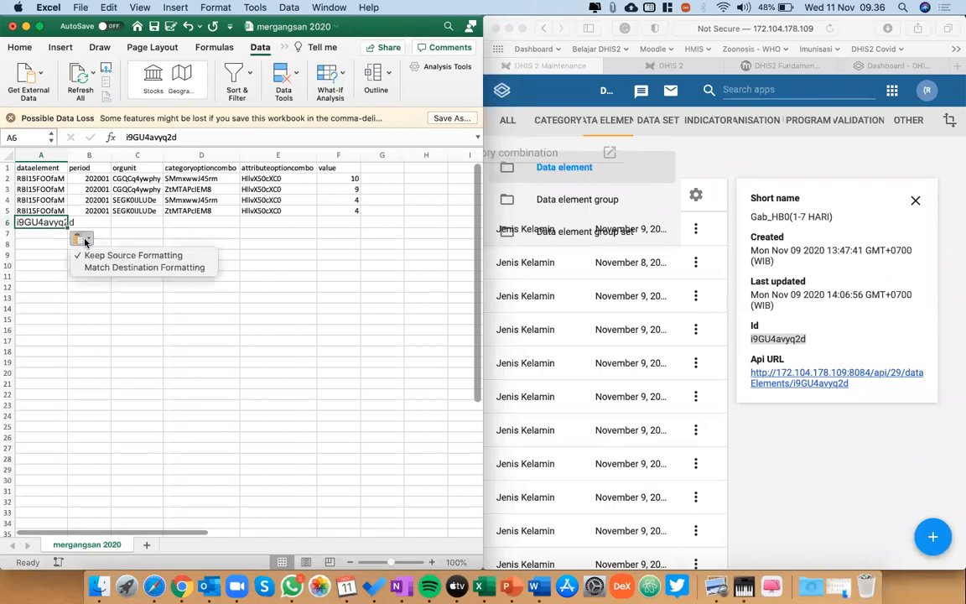
left_click(85, 241)
left_click(84, 267)
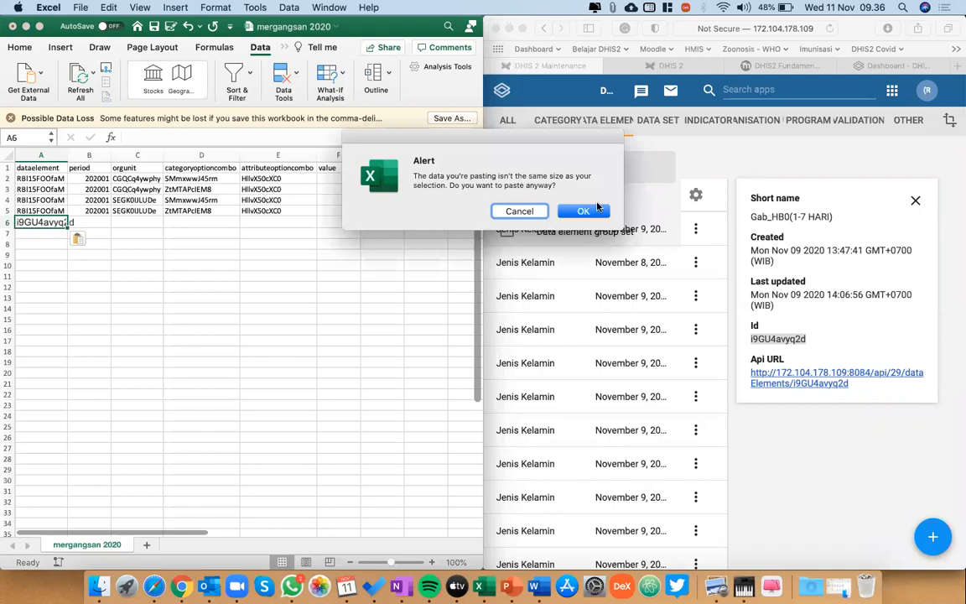
left_click(586, 211)
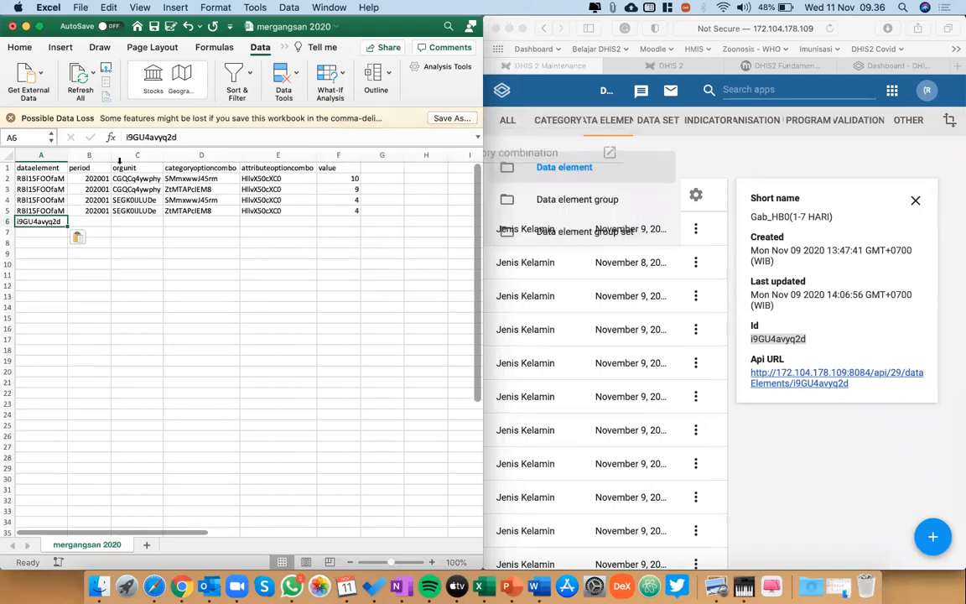
Copy the data element ID from A6 into A7.
key("super+c")
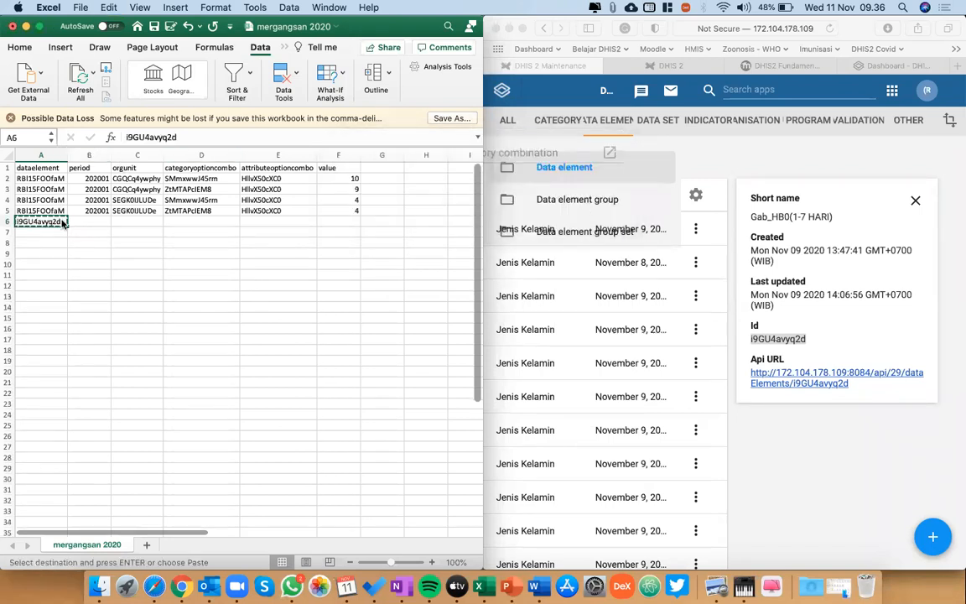
key("Down")
key("super+v")
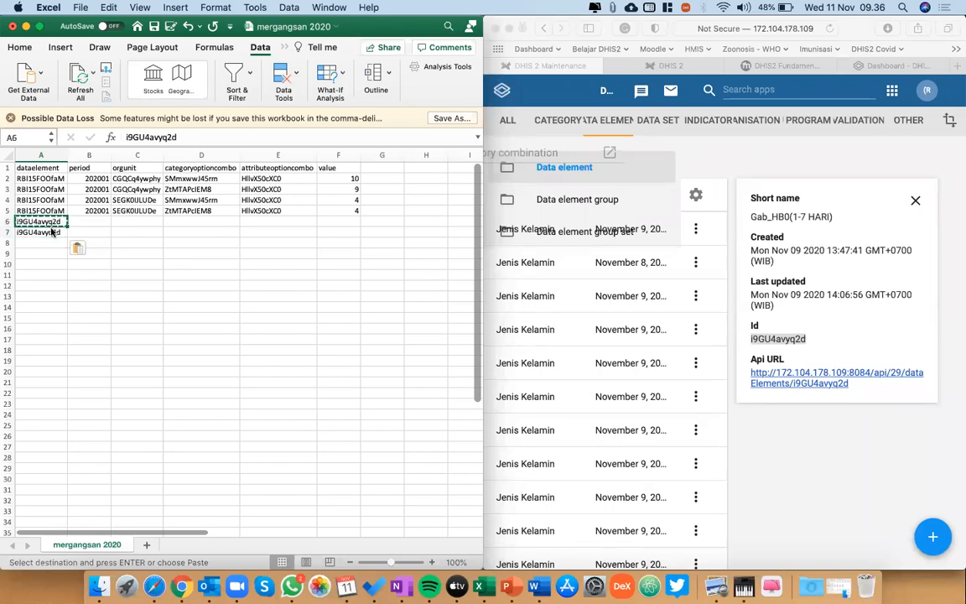
Bring the edit Rio workbook back to the front and hide columns C to H on its Feb sheet.
left_click(95, 224)
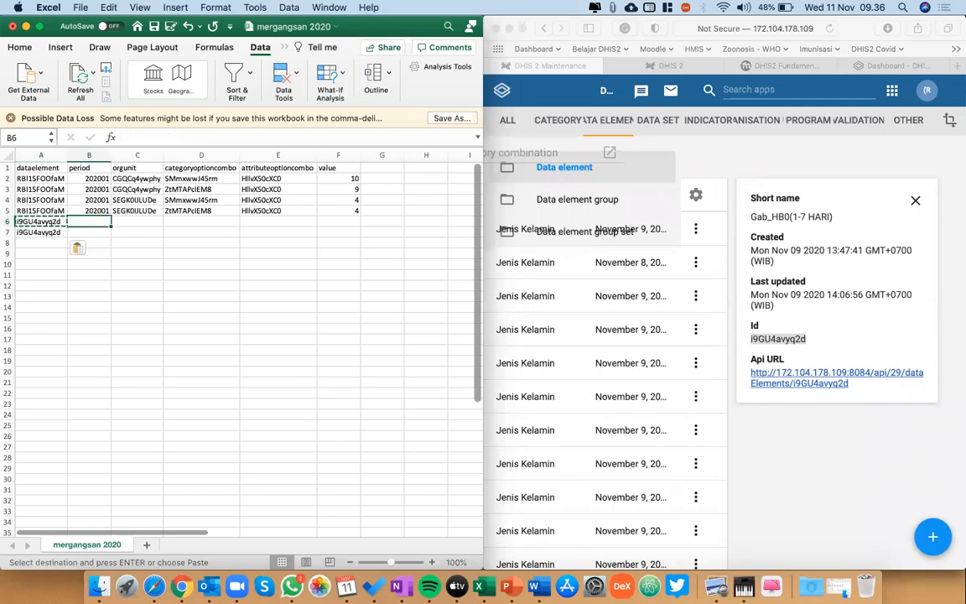
key("ctrl+Up")
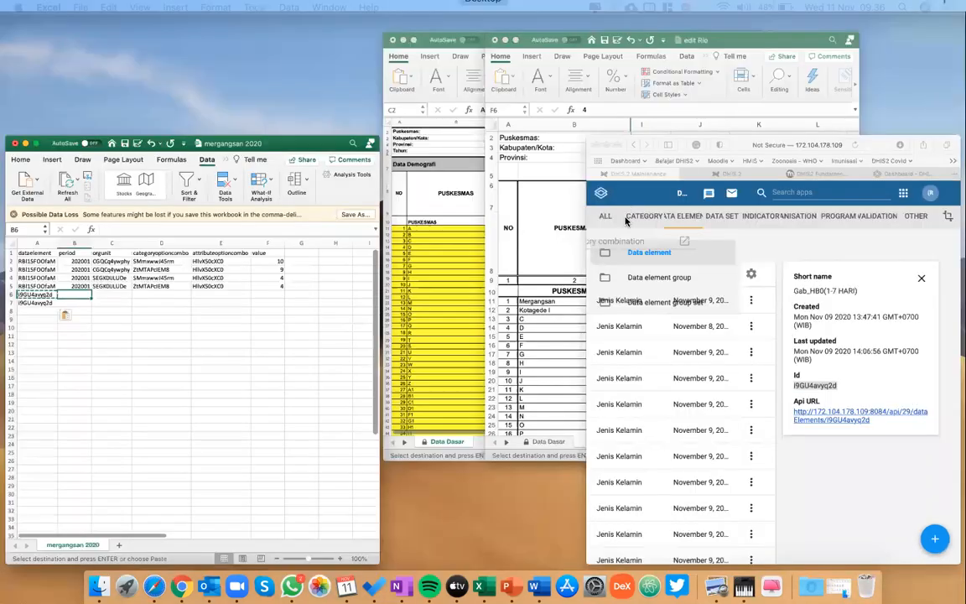
left_click(626, 220)
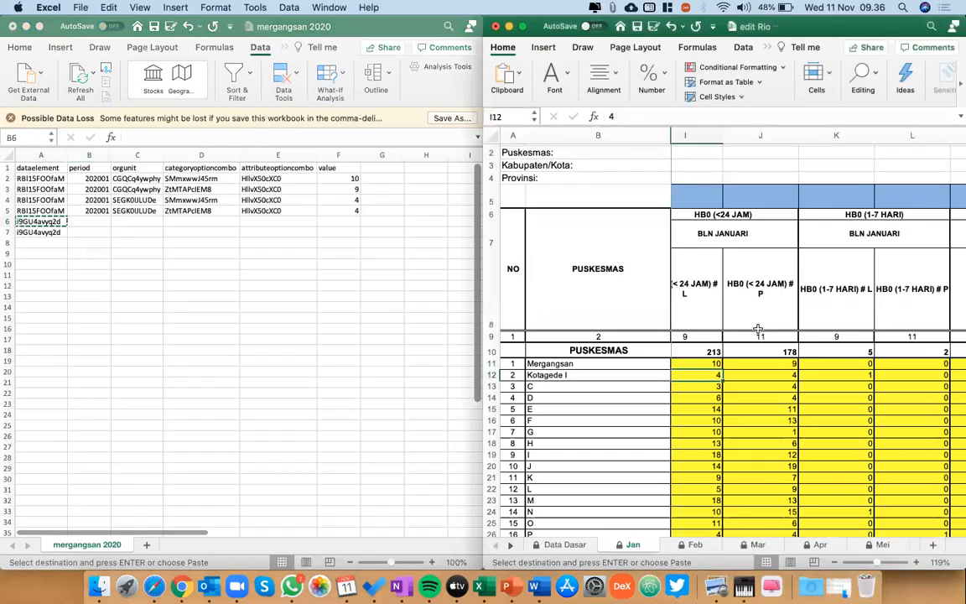
left_click(698, 545)
left_click_drag(617, 132, 782, 131)
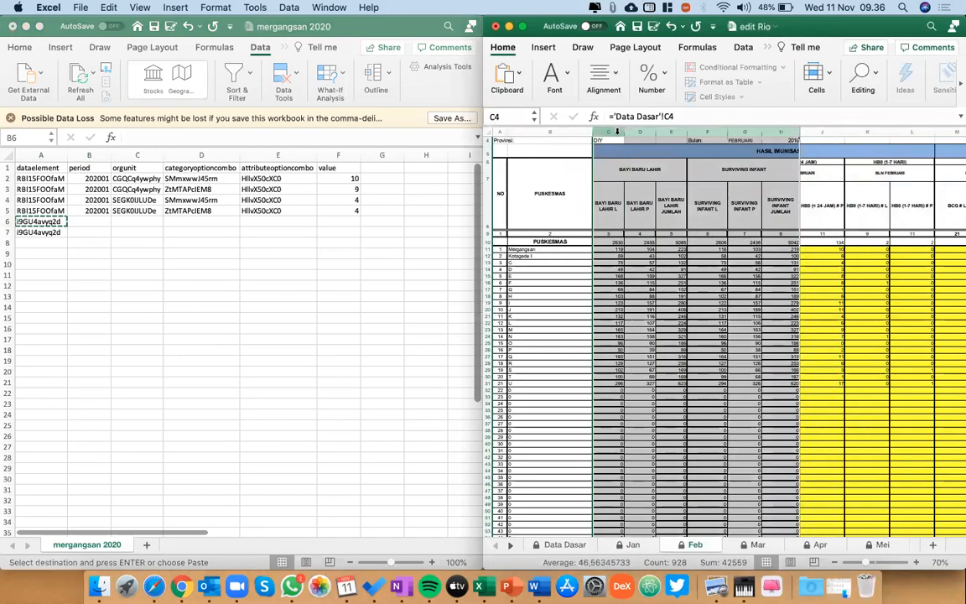
right_click(618, 133)
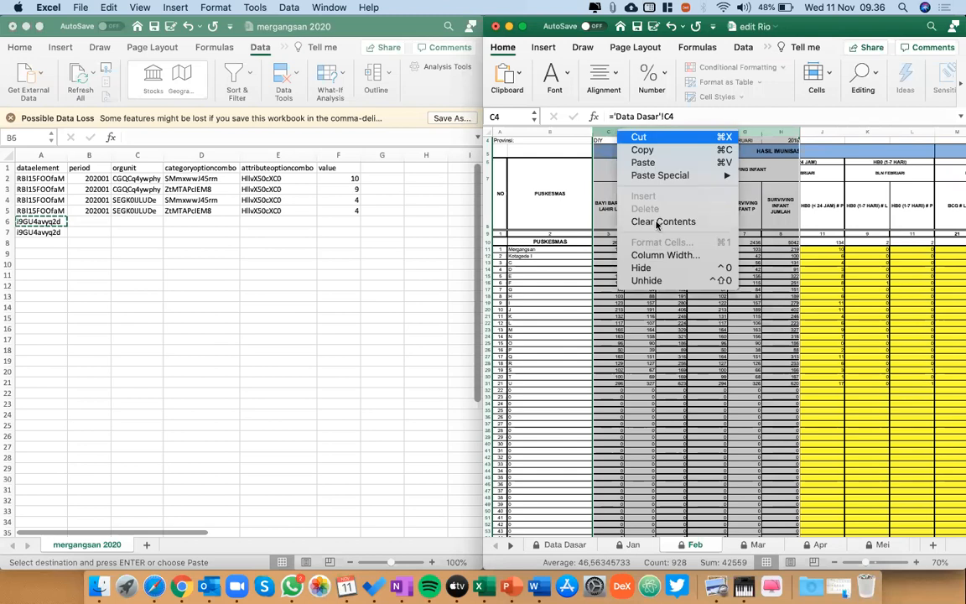
left_click(649, 268)
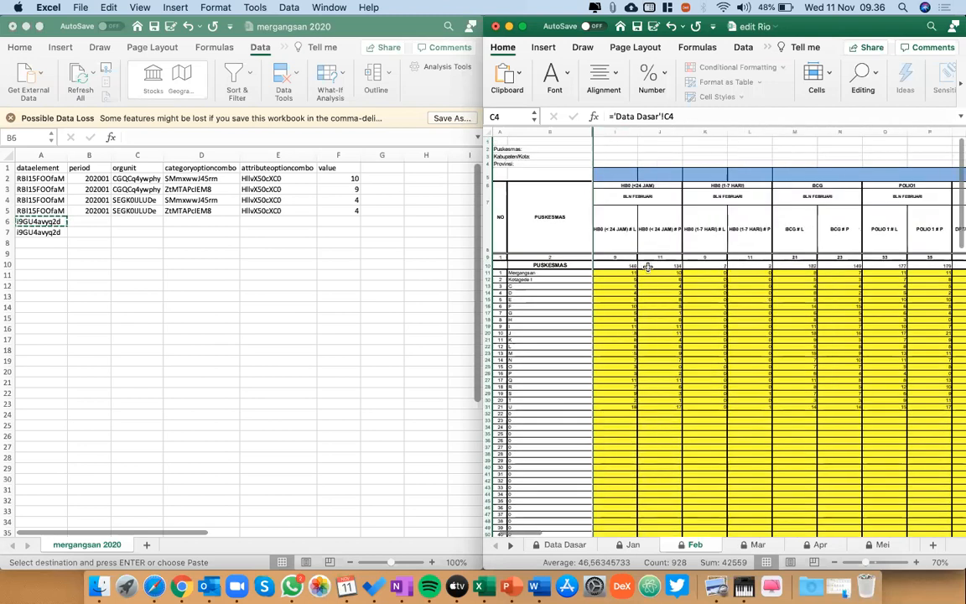
Check Kotagede I's February HB0 (1-7 HARI) values for L and P in K12:L12.
left_click(709, 280)
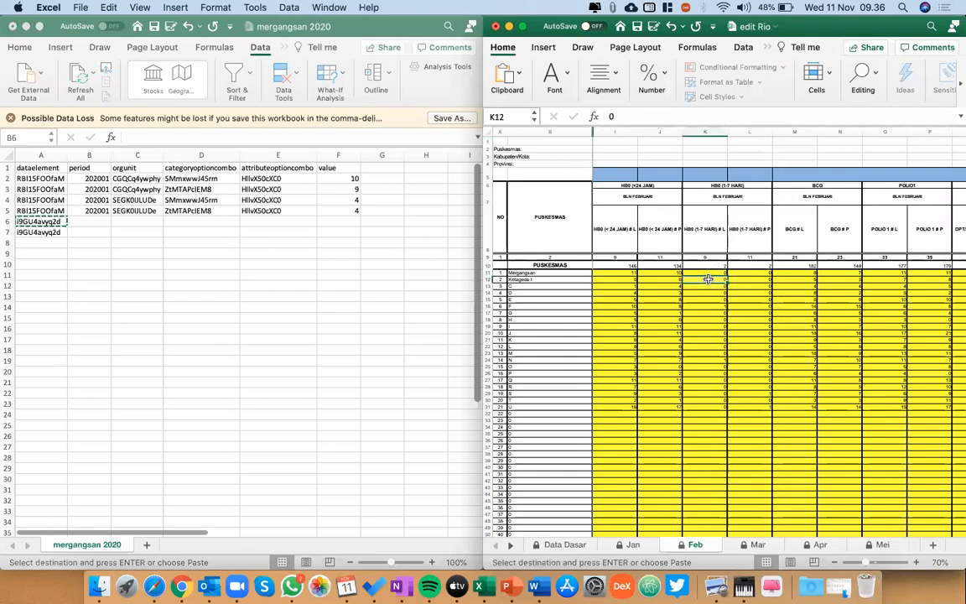
key("Right")
key("shift+Left")
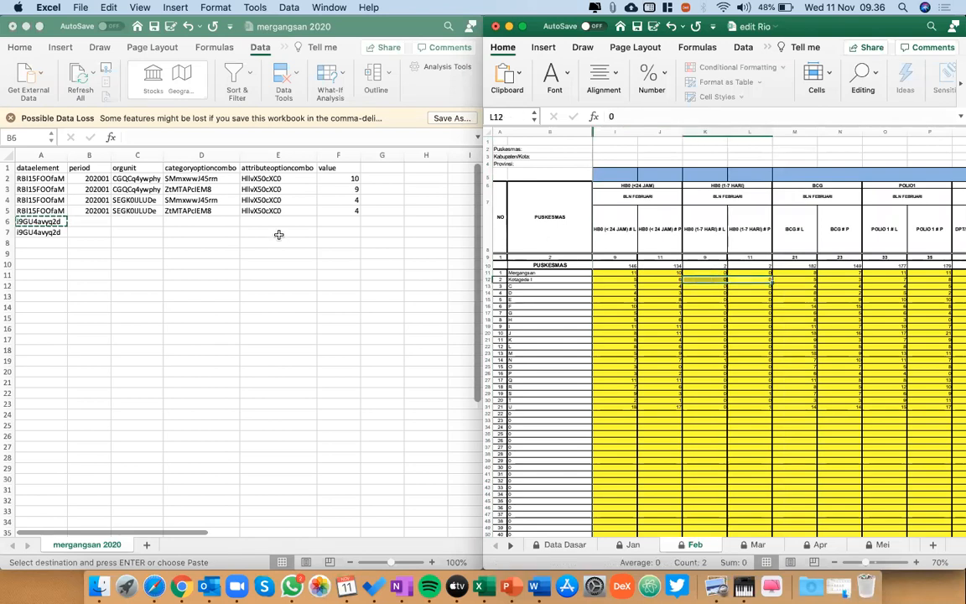
Enter the period 202002 in B6 of the CSV and copy it into B7.
left_click(92, 223)
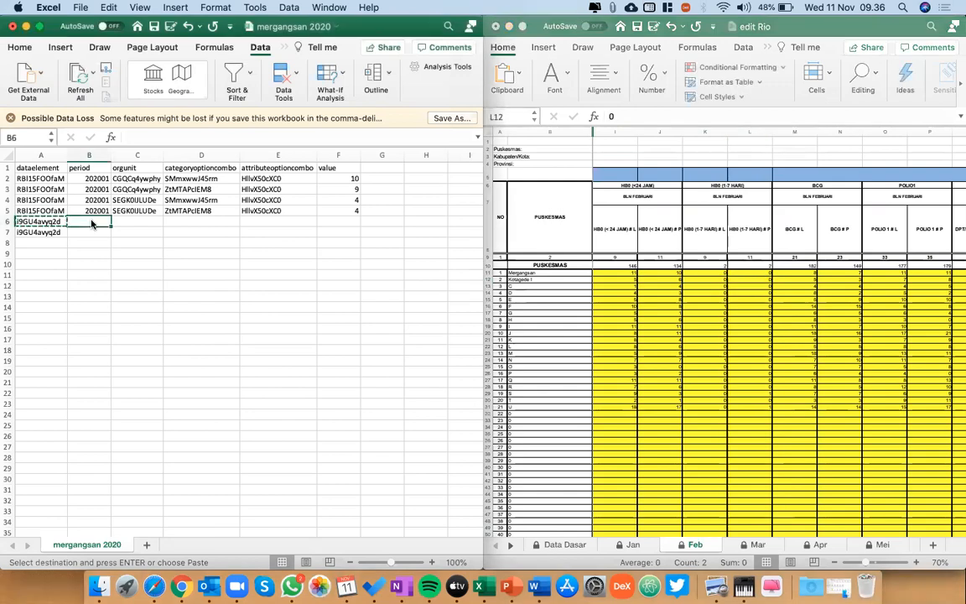
type("2")
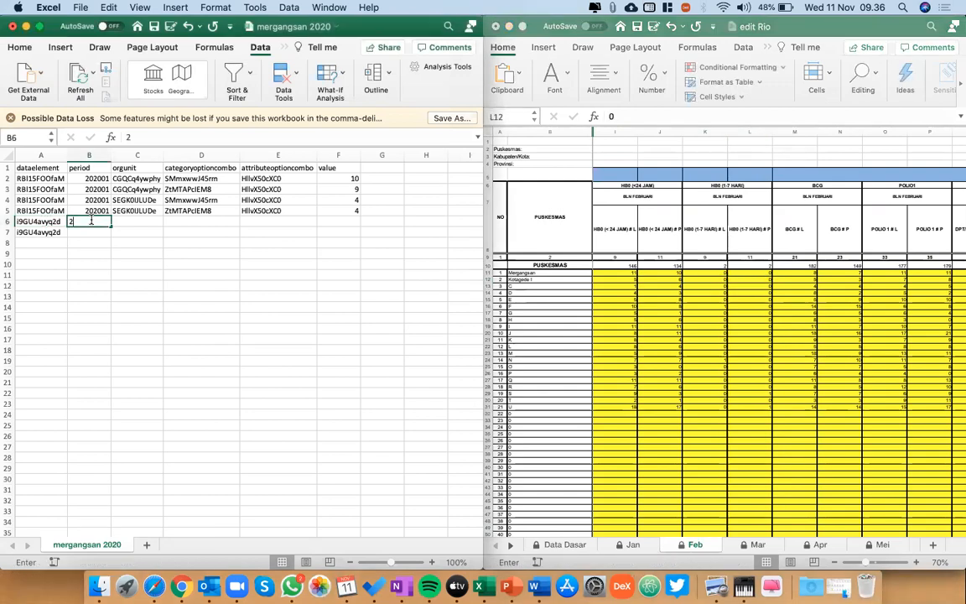
type("02002")
key("Return")
left_click(93, 222)
key("super+c")
key("Down")
key("super+v")
Copy the Kotagede I orgunit ID from C4 into C6 and C7.
key("Up")
key("Right")
key("Up")
key("Up")
key("super+c")
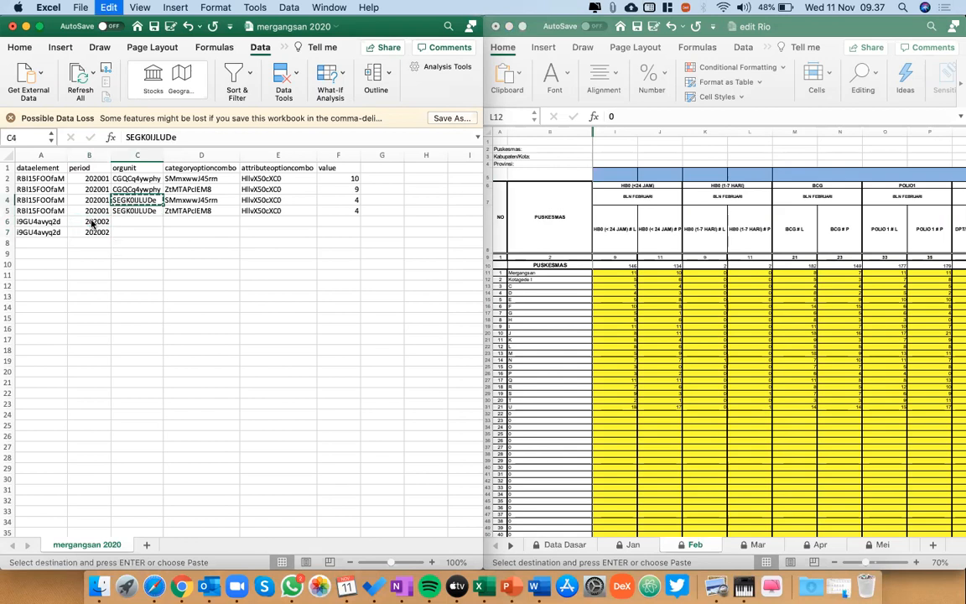
key("Down")
key("Down")
type("v")
key("BackSpace")
key("super+v")
key("Return")
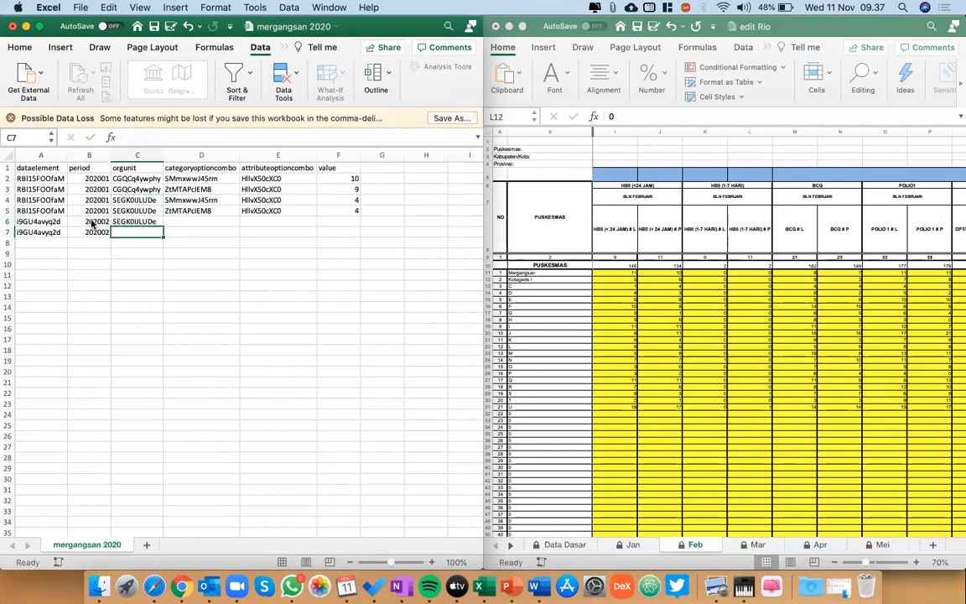
key("super+v")
Copy the two categoryoptioncombo IDs from D4:D5 into D6:D7.
key("Right")
key("Up")
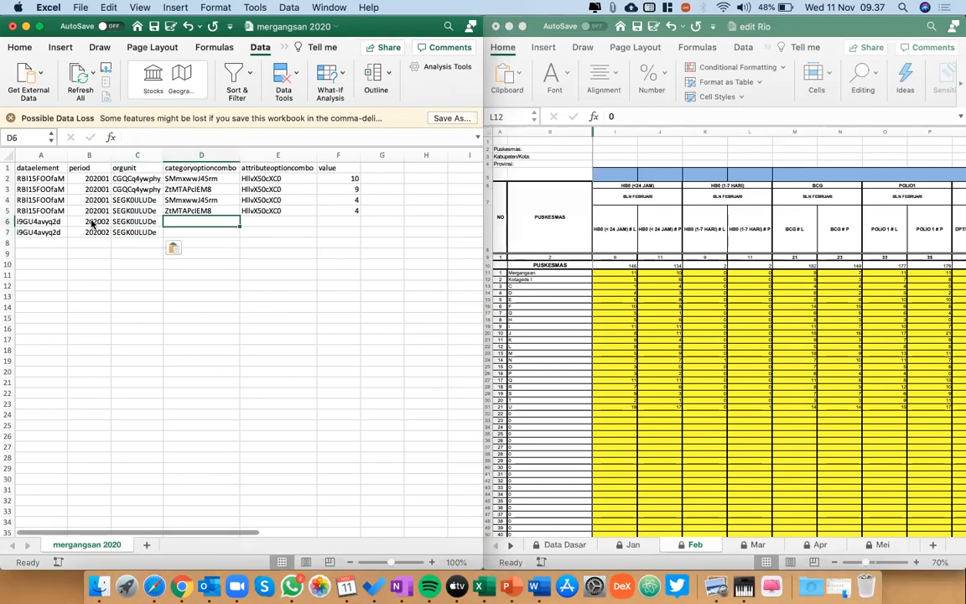
key("Up")
key("Up")
key("shift+Down")
key("cmd+c")
key("Down")
key("Down")
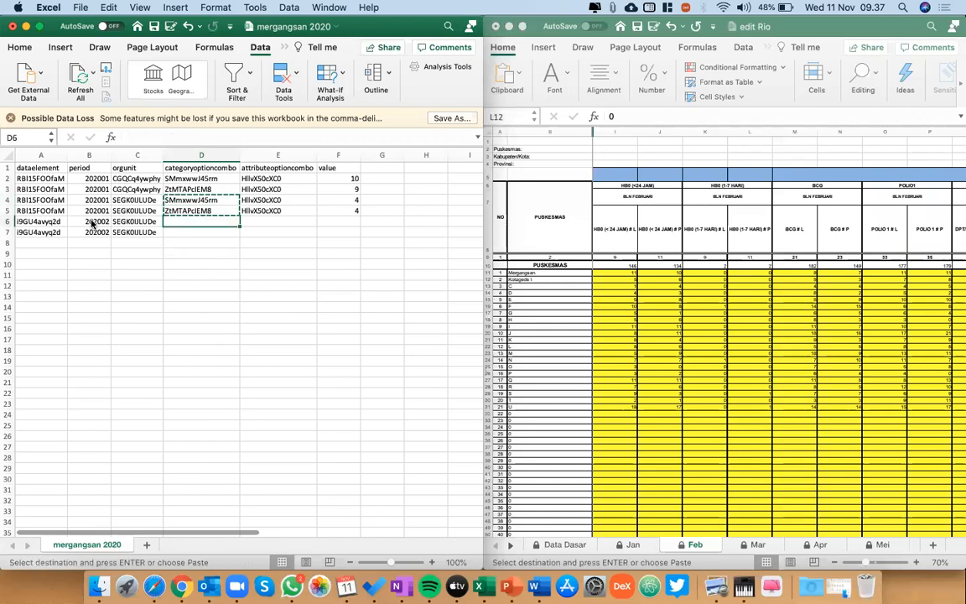
key("cmd+v")
Copy the attributeoptioncombo ID from E5 into E6 and E7.
key("Up")
key("Right")
key("super+c")
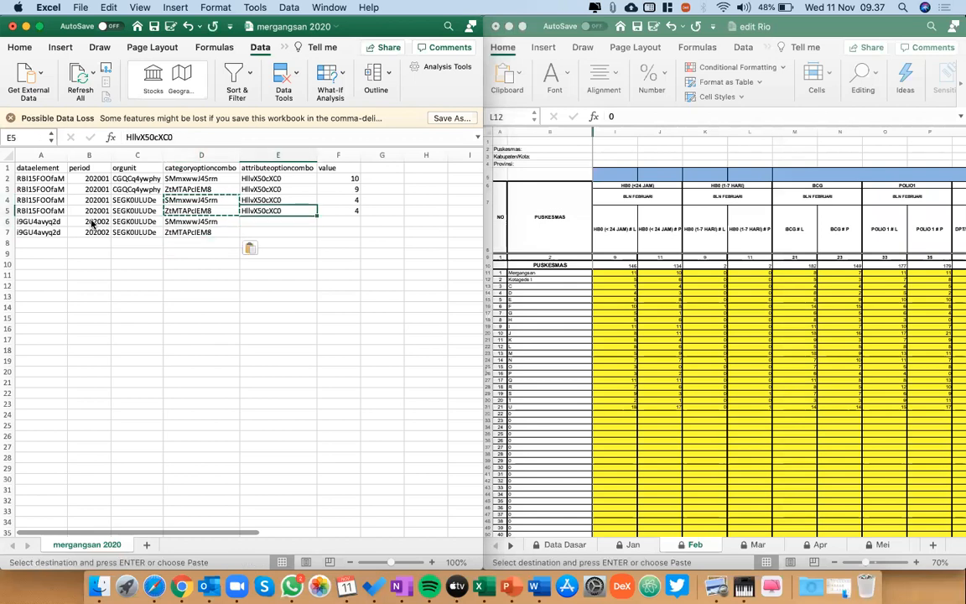
key("Down")
key("shift+Down")
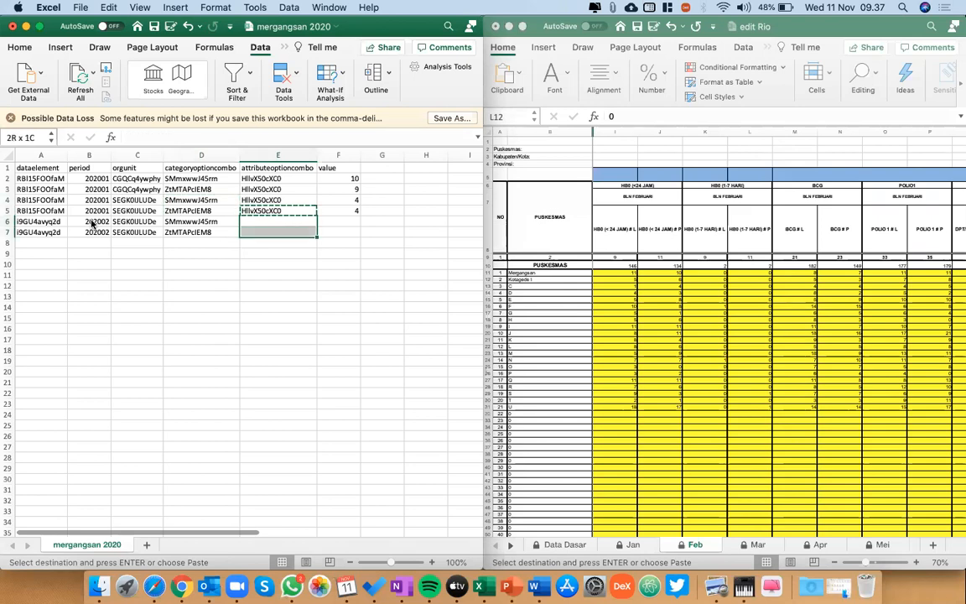
key("super+v")
Enter 0 as the value for both Kotagede I February rows in F6 and F7.
key("Right")
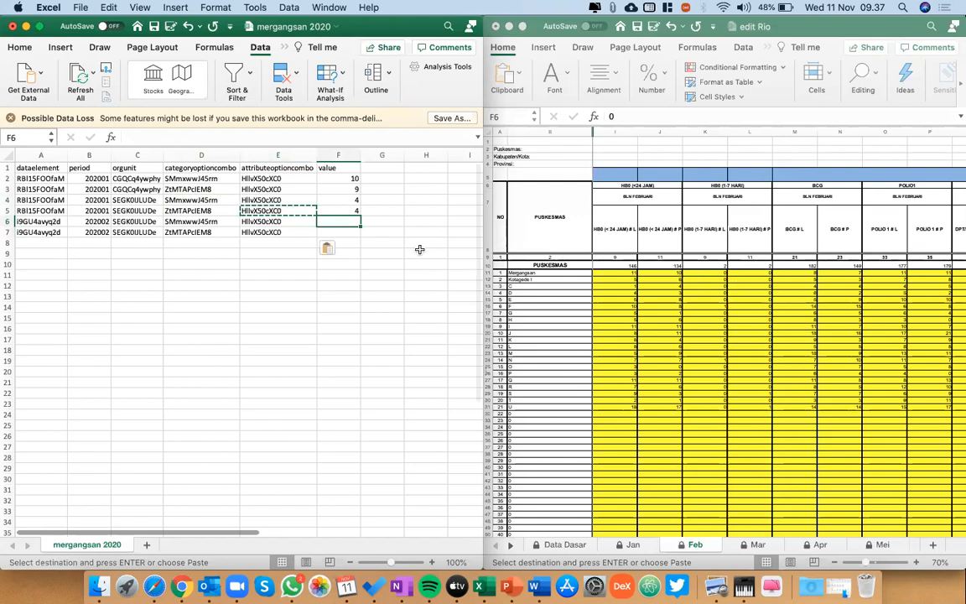
type("0")
key("Return")
type("0")
key("Return")
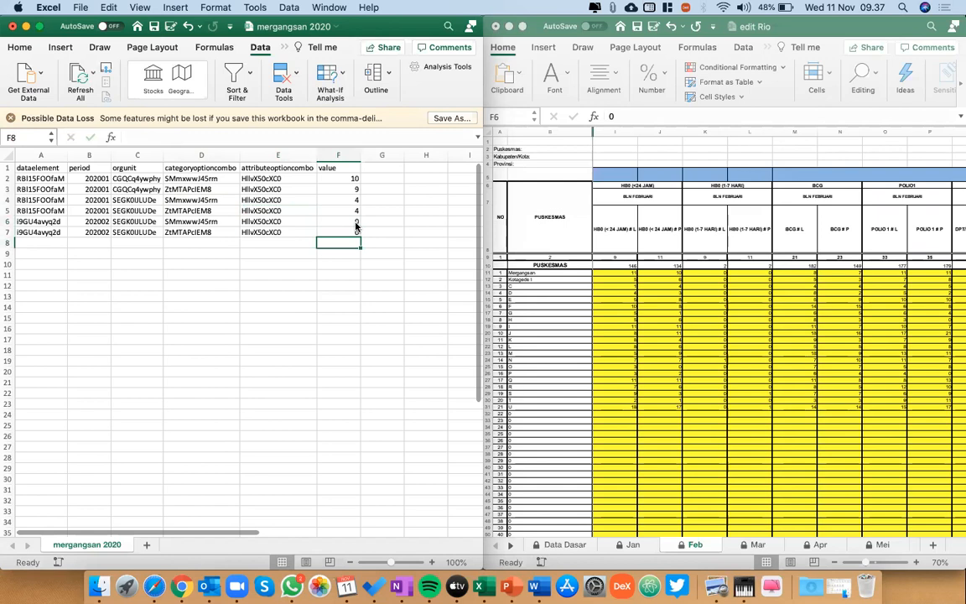
scroll(343, 305, "down", 20)
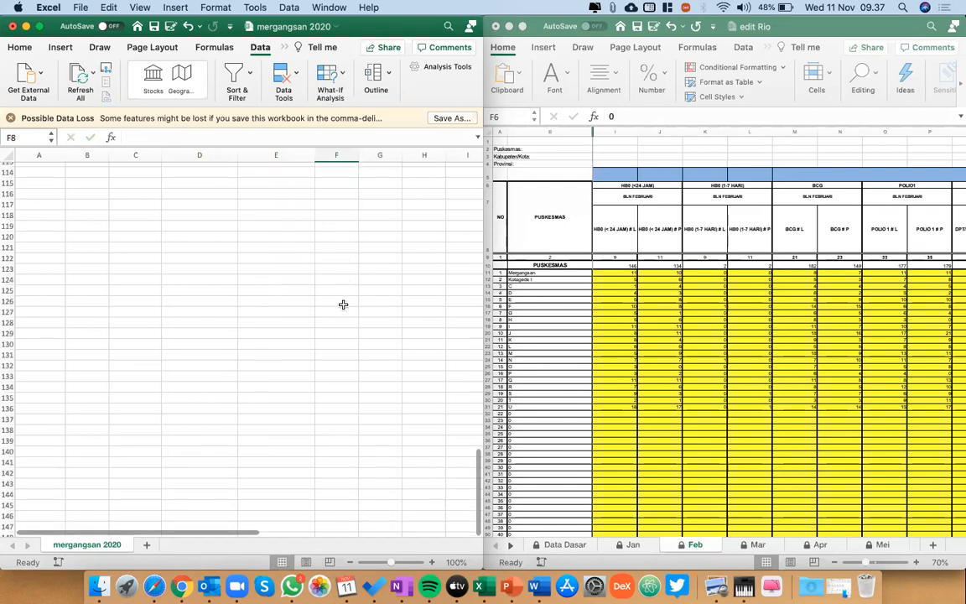
scroll(343, 304, "up", 20)
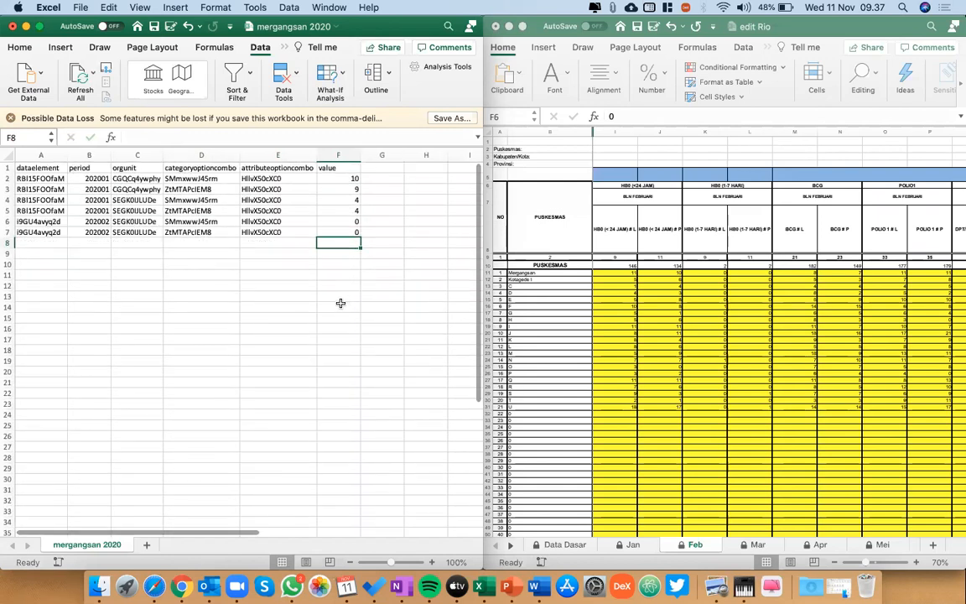
Save the mergangsan 2020 CSV with cell A1 selected.
left_click(49, 170)
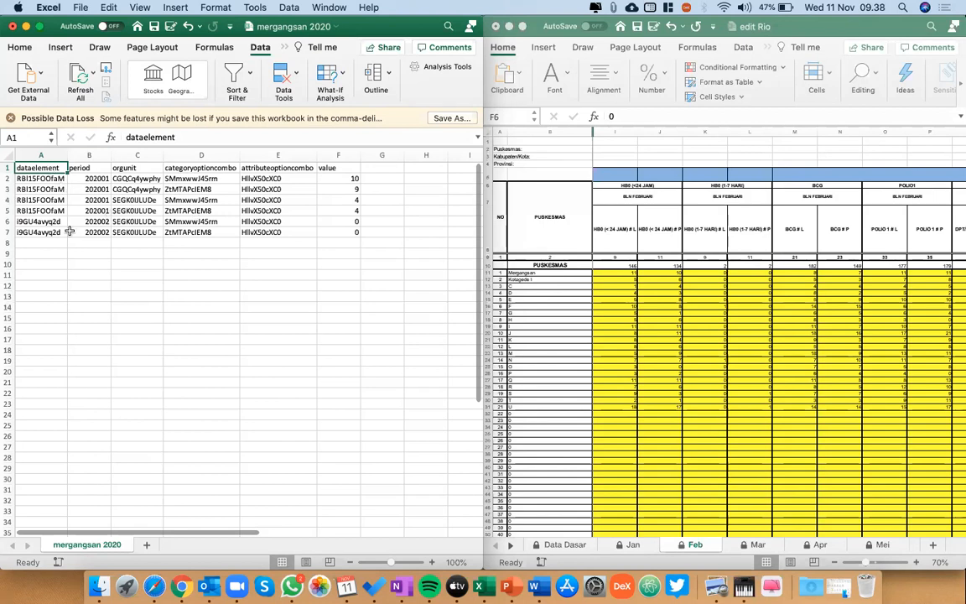
left_click(133, 271)
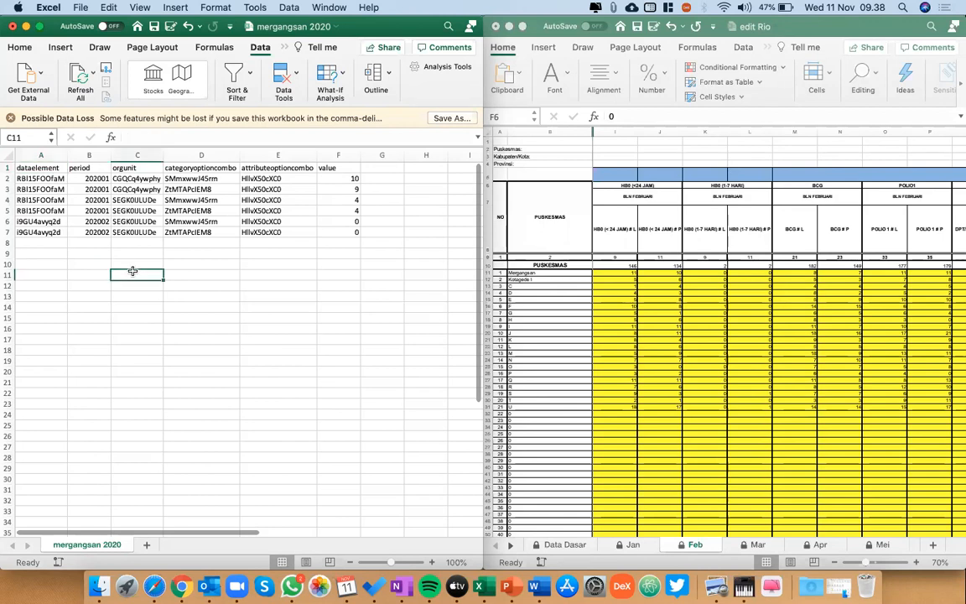
left_click(35, 166)
key("super+s")
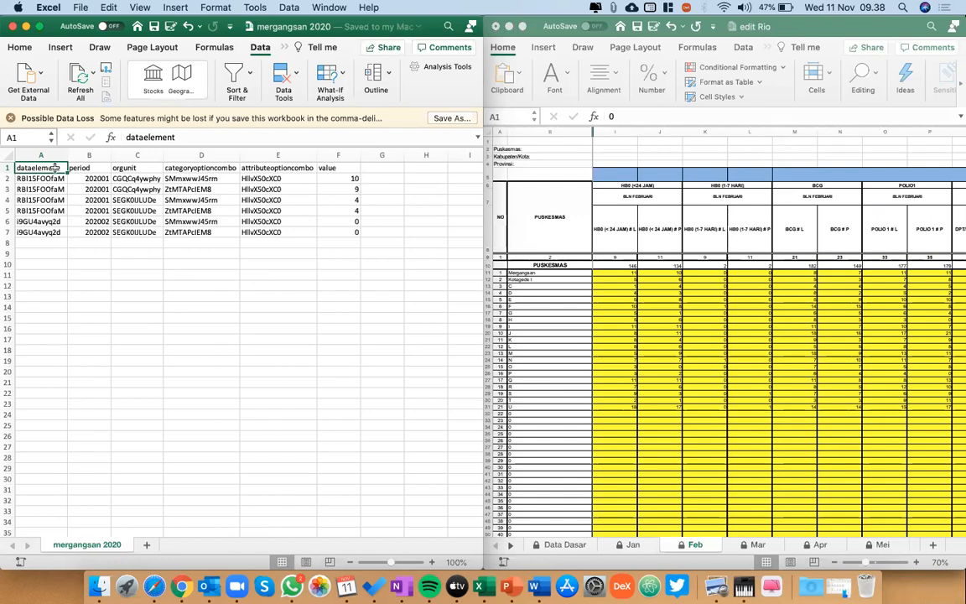
key("Right")
key("Left")
key("Down")
key("Right")
key("Left")
key("Down")
key("Right")
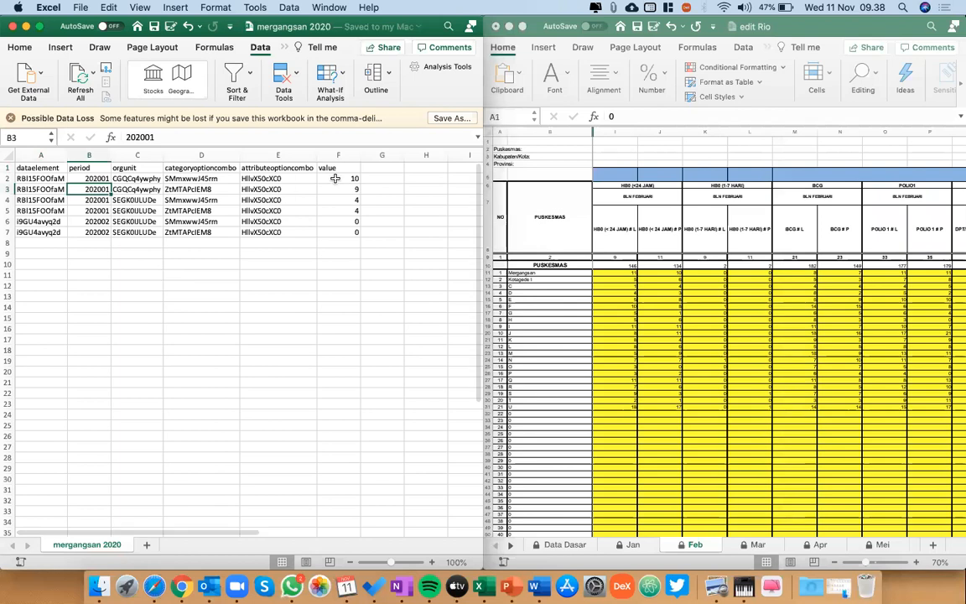
scroll(415, 239, "right", 2)
scroll(415, 239, "left", 2)
Start a CONCATENATE formula in G1 with A1 as its first argument, followed by a "," separator.
left_click(387, 168)
type("=con")
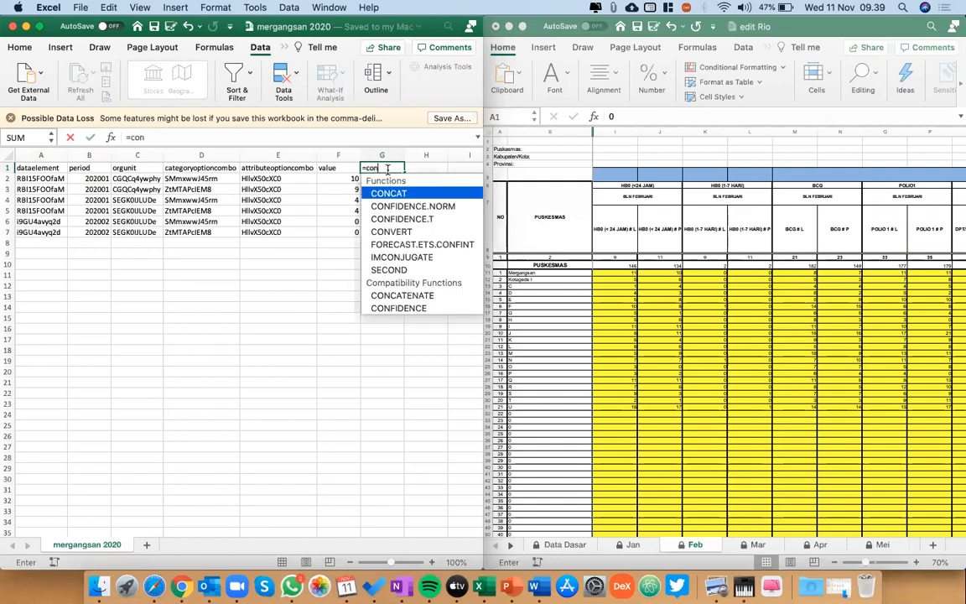
double_click(423, 300)
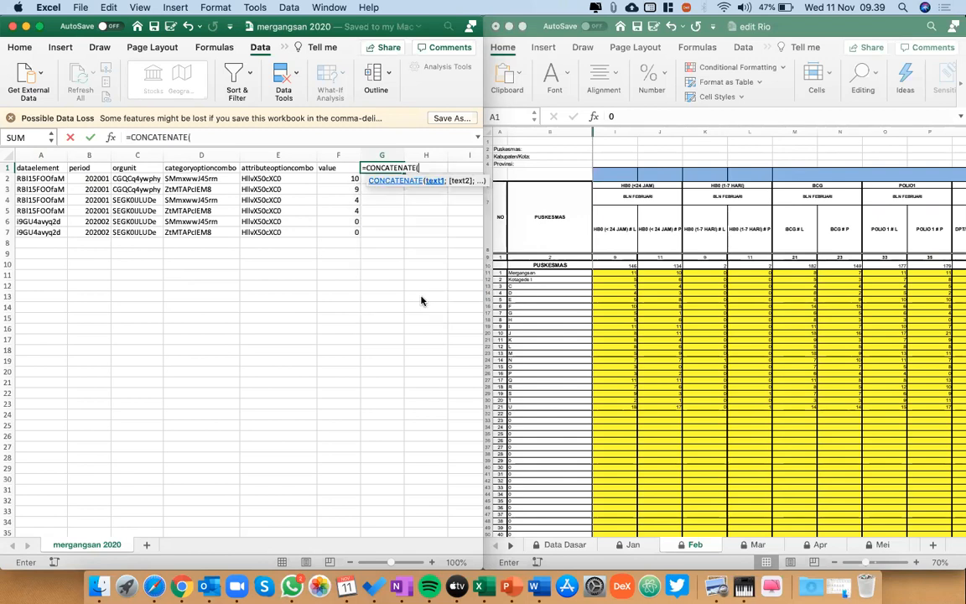
left_click(44, 168)
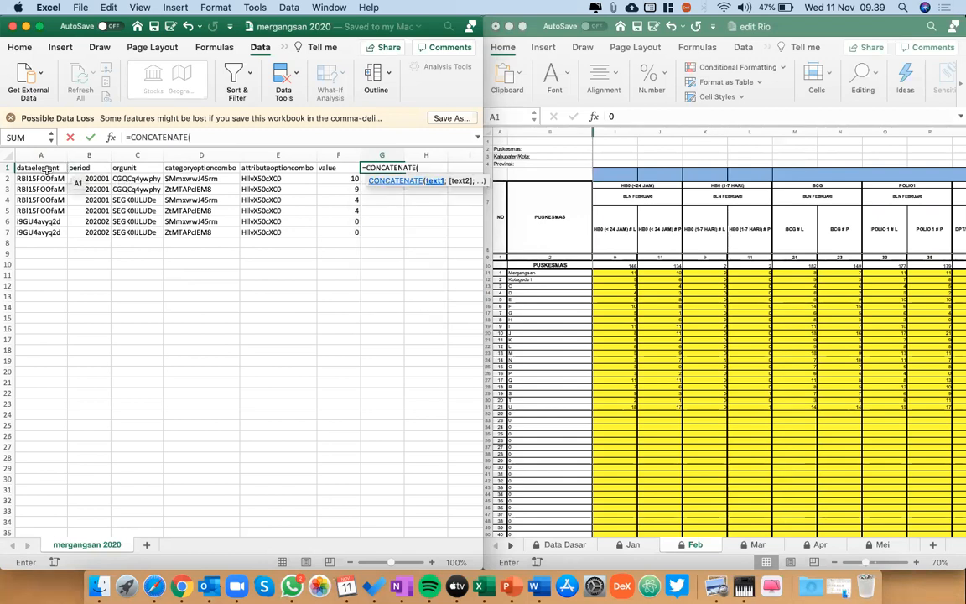
type(";")
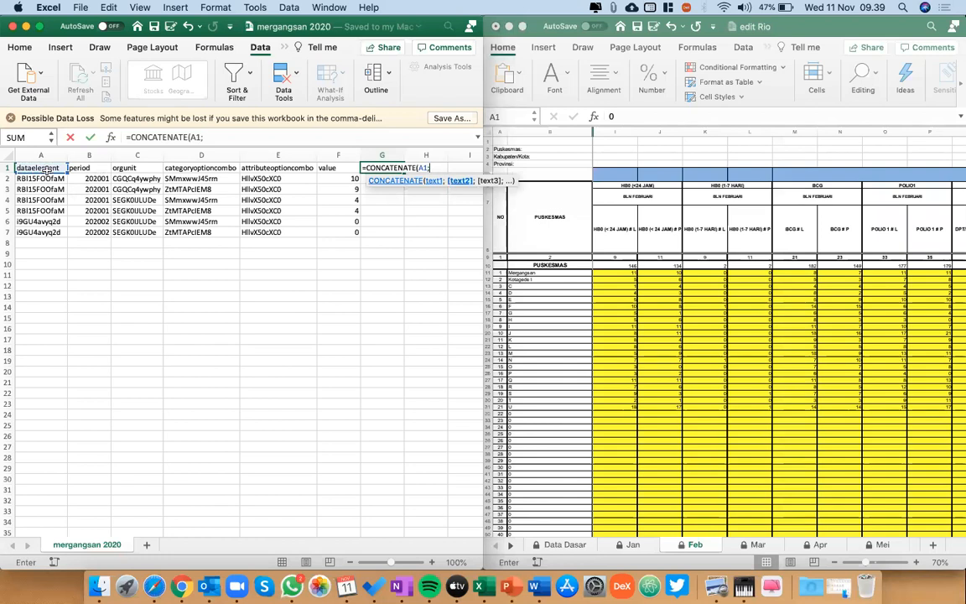
type("\"\"")
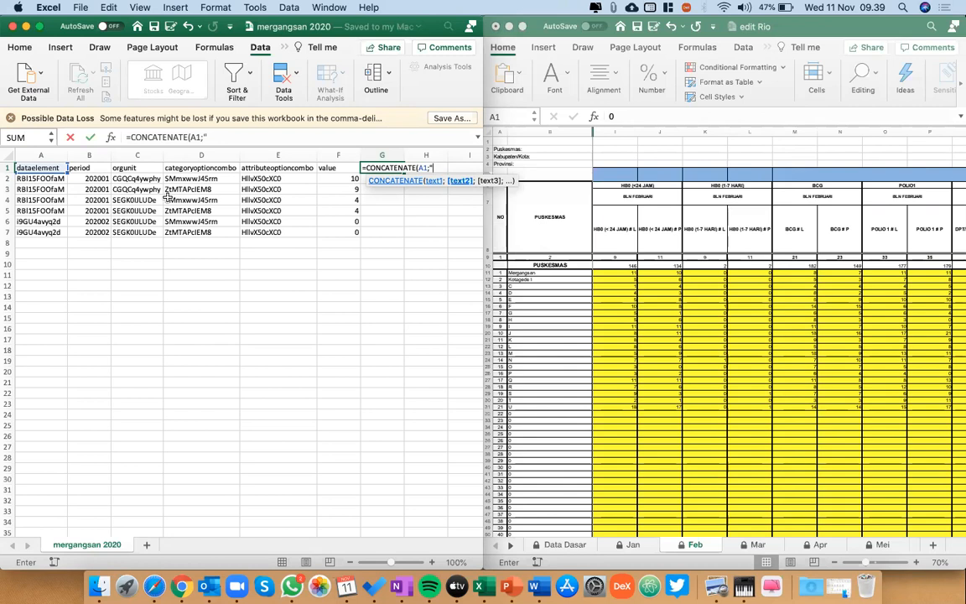
type(",\";")
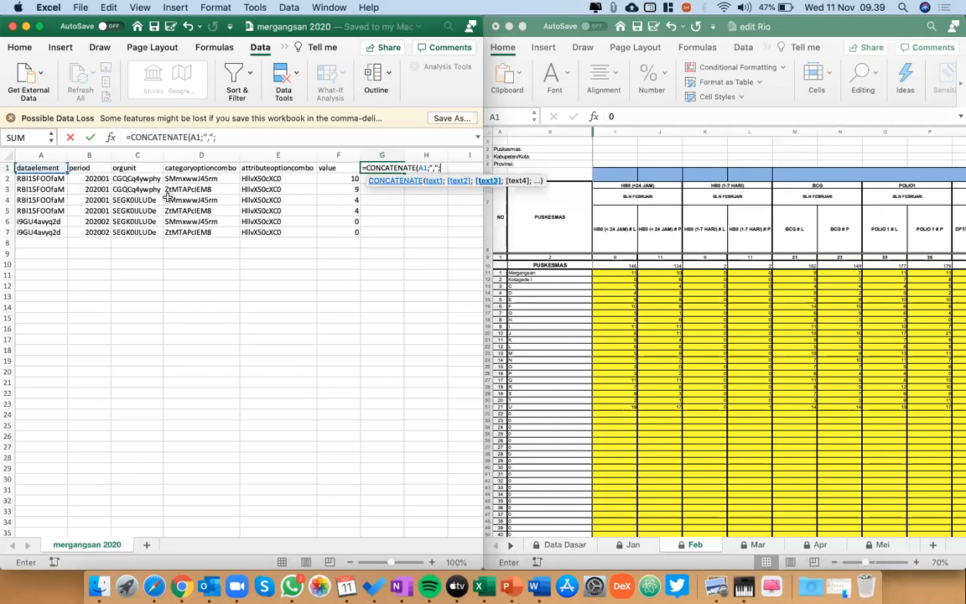
Add B1 and C1 to the CONCATENATE formula, each followed by a "," separator.
left_click(86, 167)
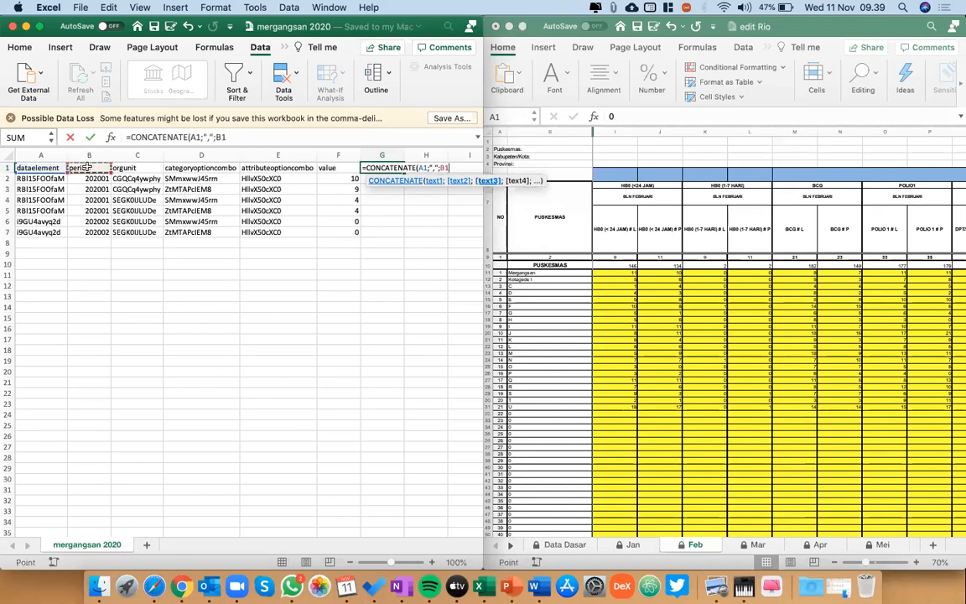
type(";\"")
type(",\";")
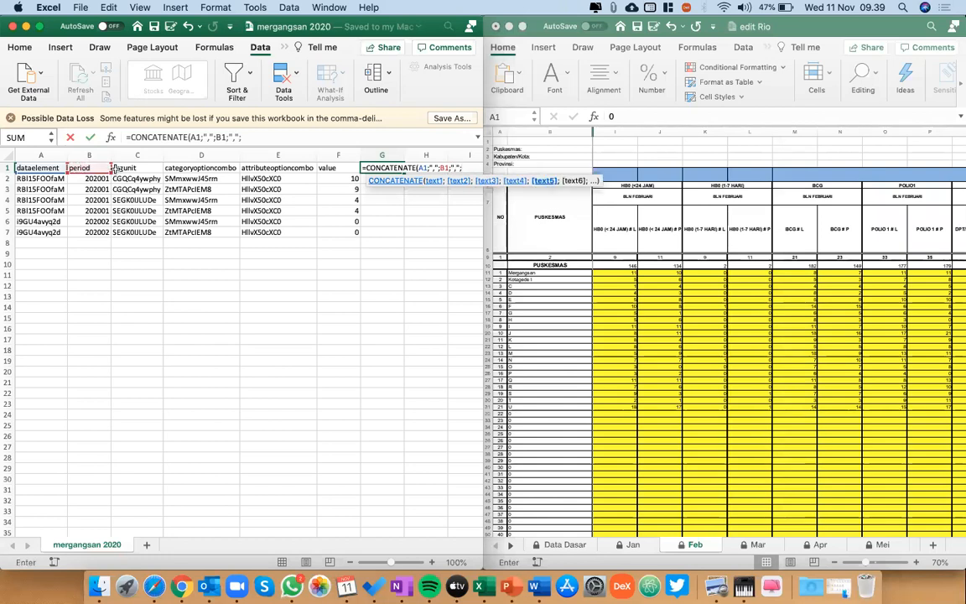
left_click(121, 167)
type(";\",")
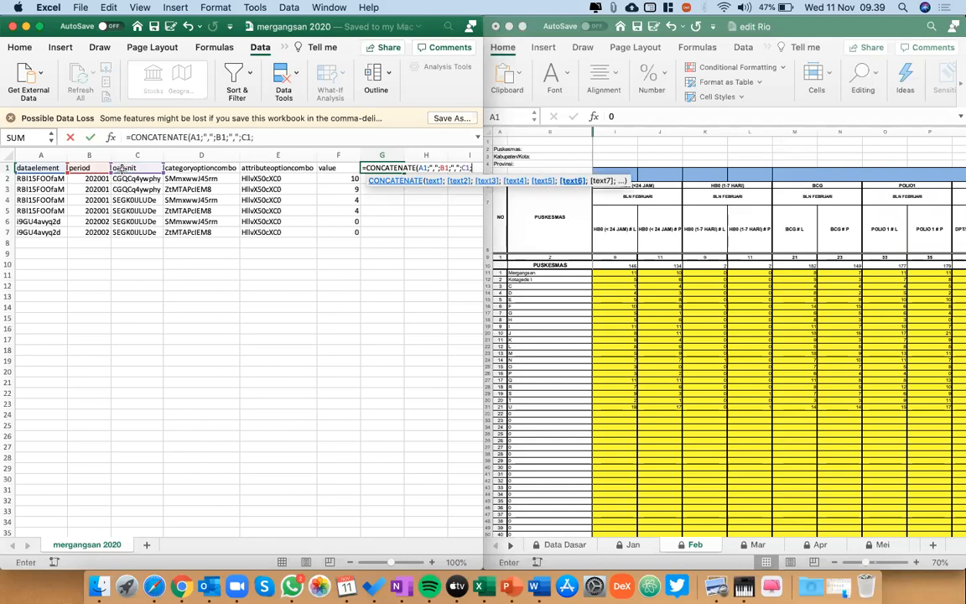
type("\";\";")
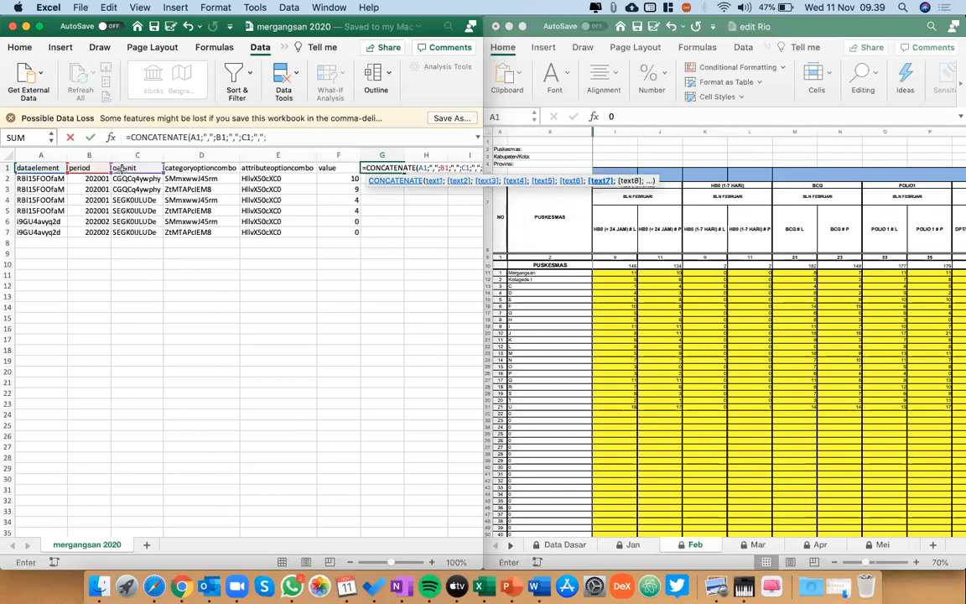
Add D1 and E1 to the CONCATENATE formula, each followed by ",", and complete it with F1.
left_click(172, 168)
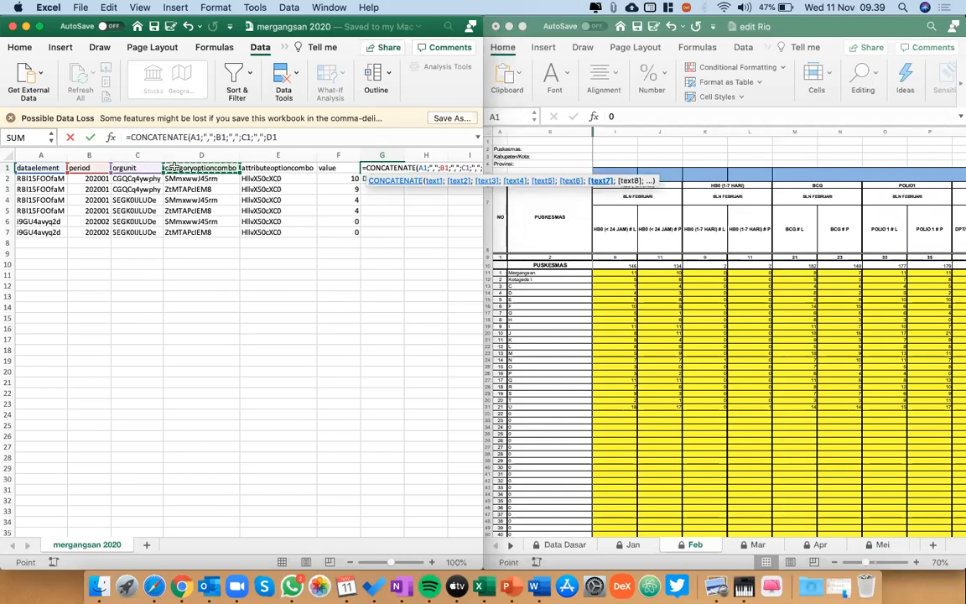
type(";\",")
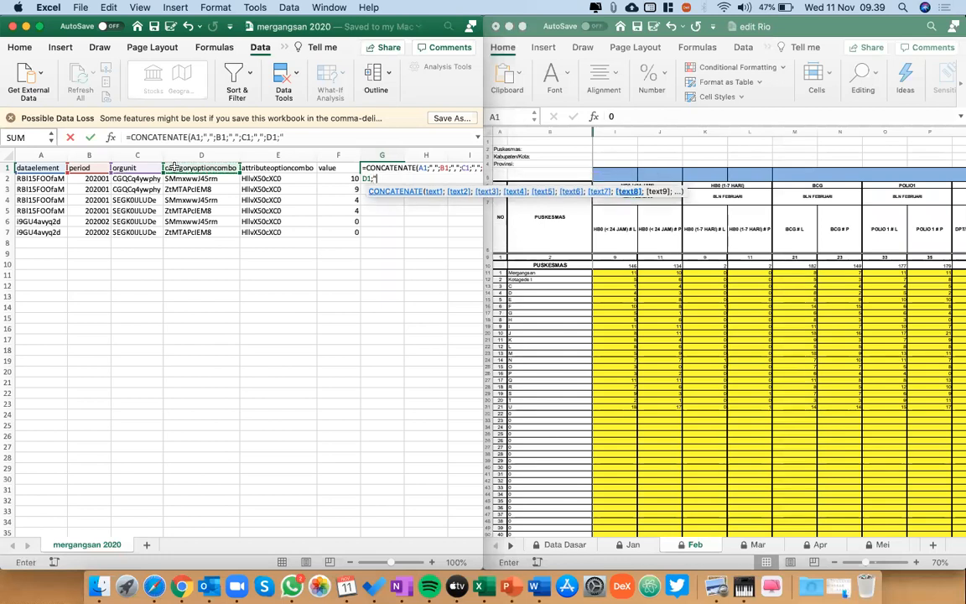
type("\";")
left_click(264, 168)
type(";\",\";B1;")
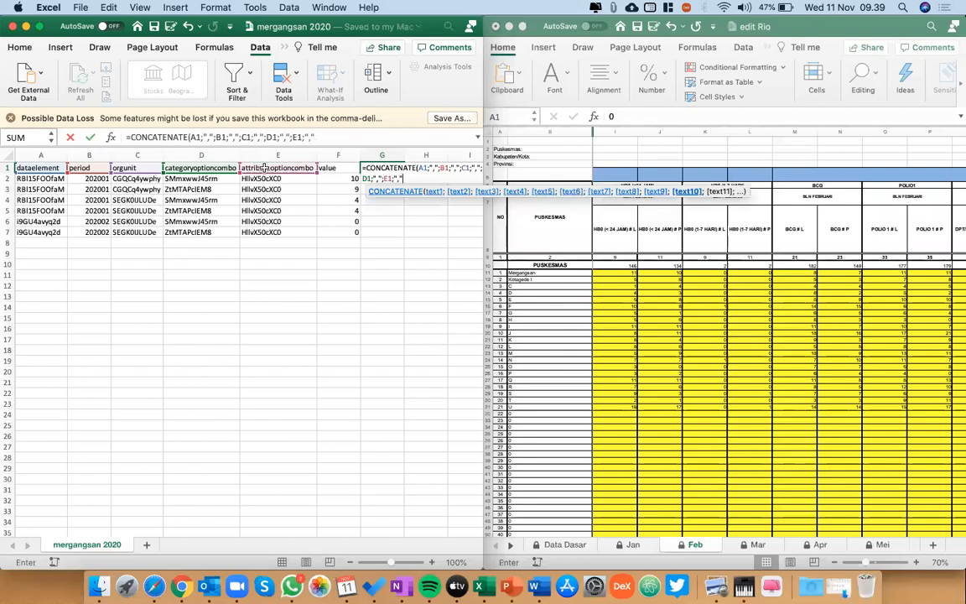
type("\",\";")
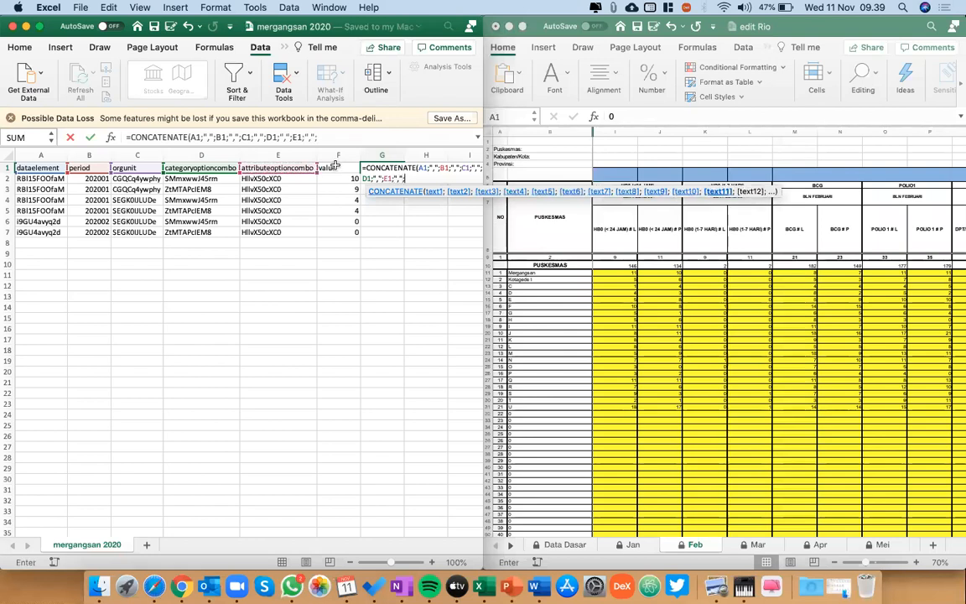
left_click(333, 167)
key("Return")
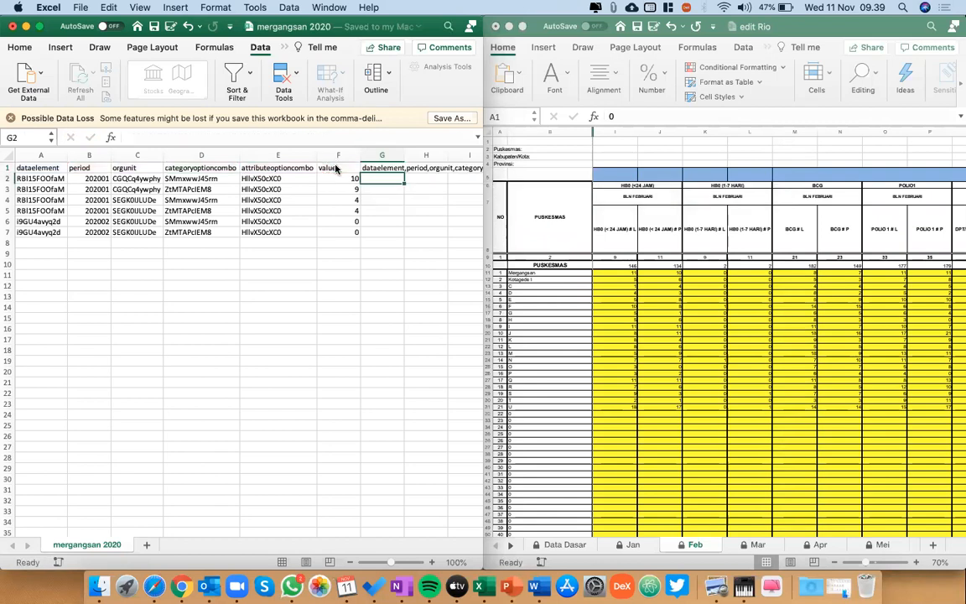
scroll(401, 182, "right", 3)
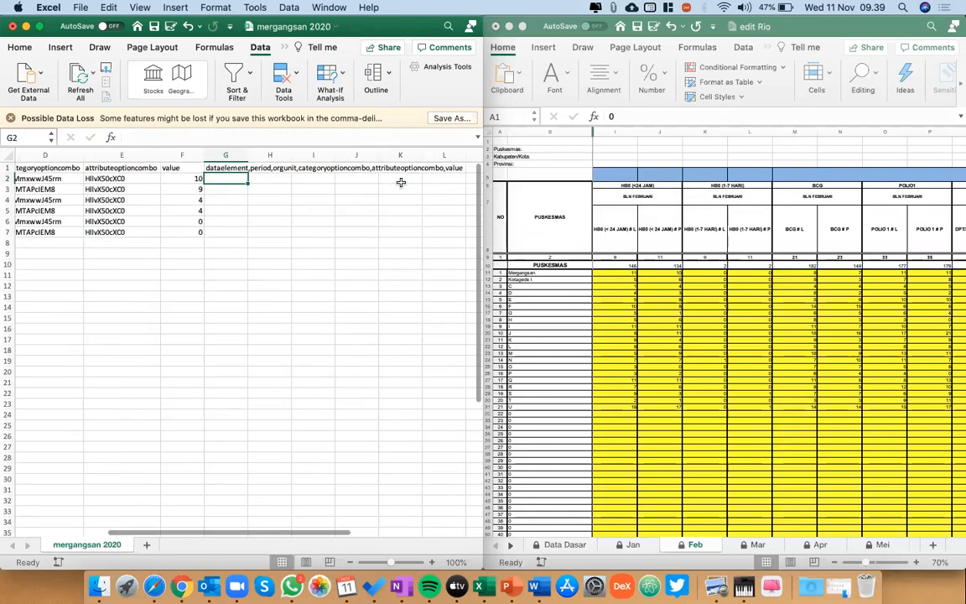
left_click(225, 167)
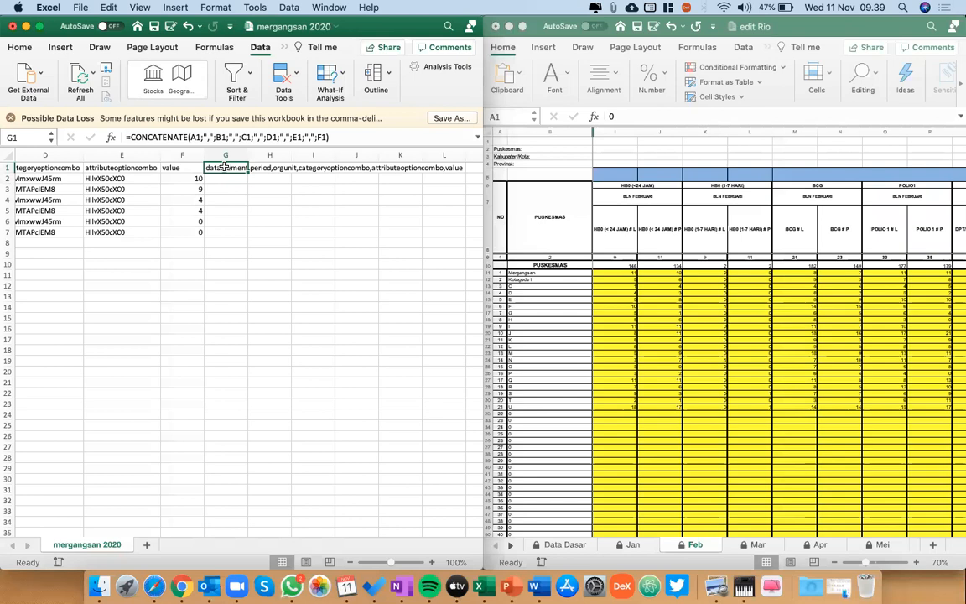
Fill the CONCATENATE formula from G1 down to G7 and review the combined rows.
scroll(225, 168, "left", 3)
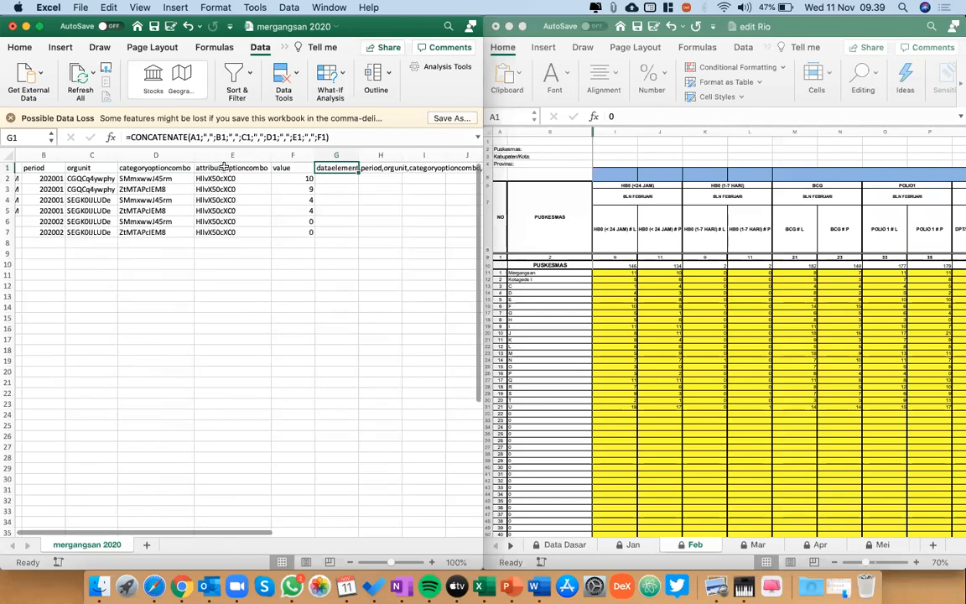
left_click_drag(357, 173, 357, 231)
scroll(358, 231, "right", 2)
scroll(357, 231, "down", 1)
scroll(357, 231, "up", 1)
scroll(358, 232, "right", 1)
scroll(358, 232, "left", 2)
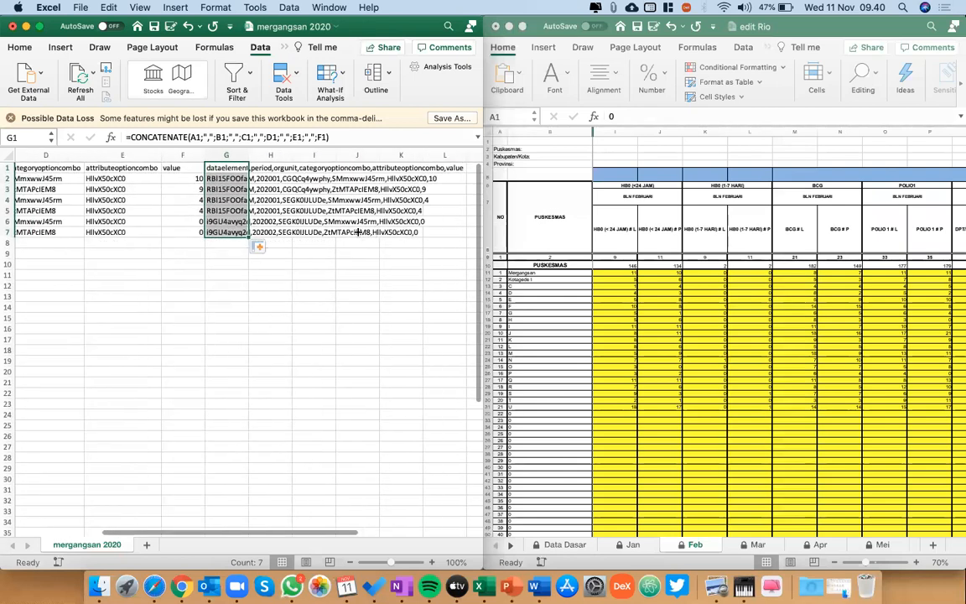
scroll(358, 231, "left", 2)
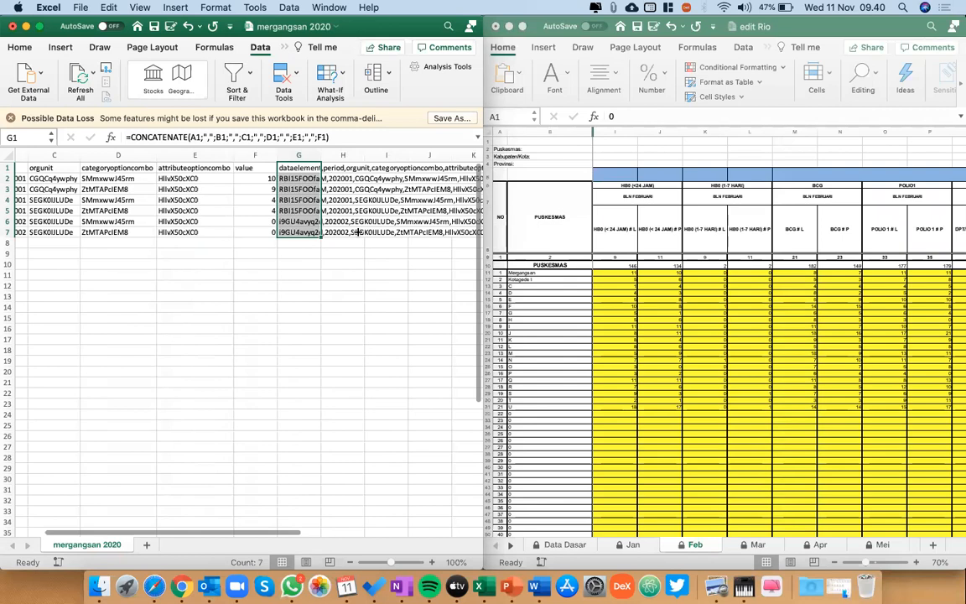
scroll(136, 181, "left", 2)
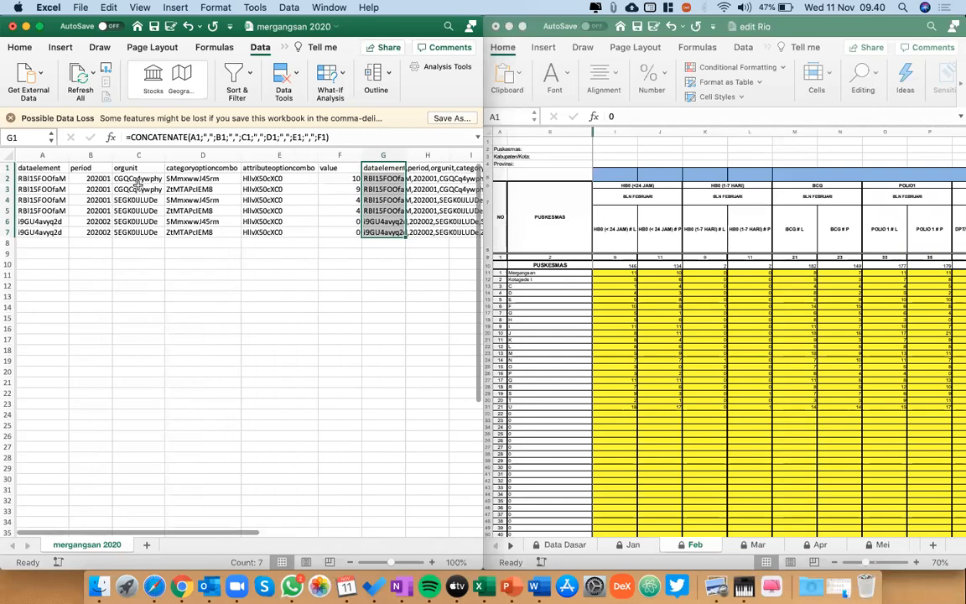
Copy the combined rows in G1:G7 and add a new sheet to the workbook.
scroll(231, 224, "right", 4)
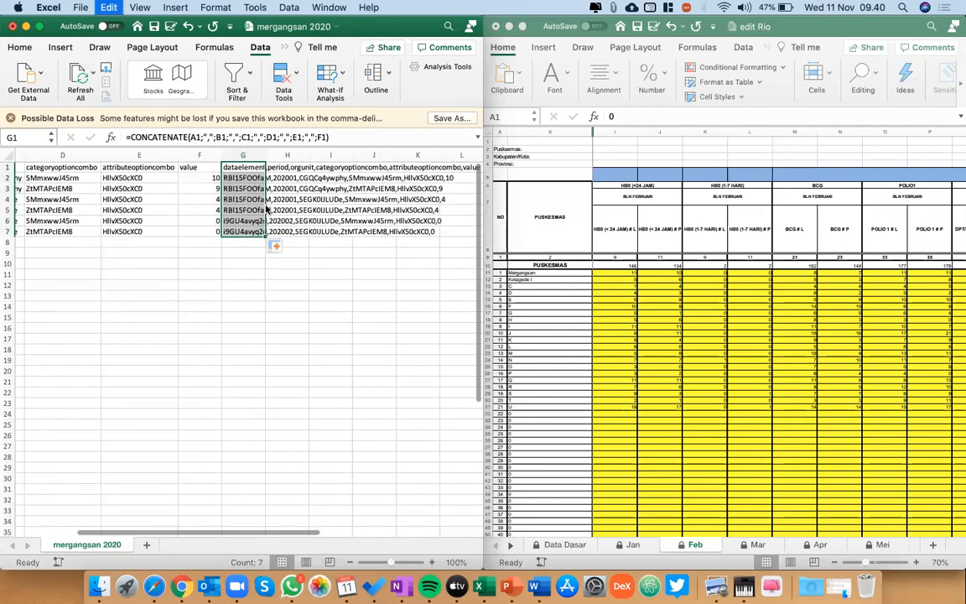
key("super+c")
left_click(146, 544)
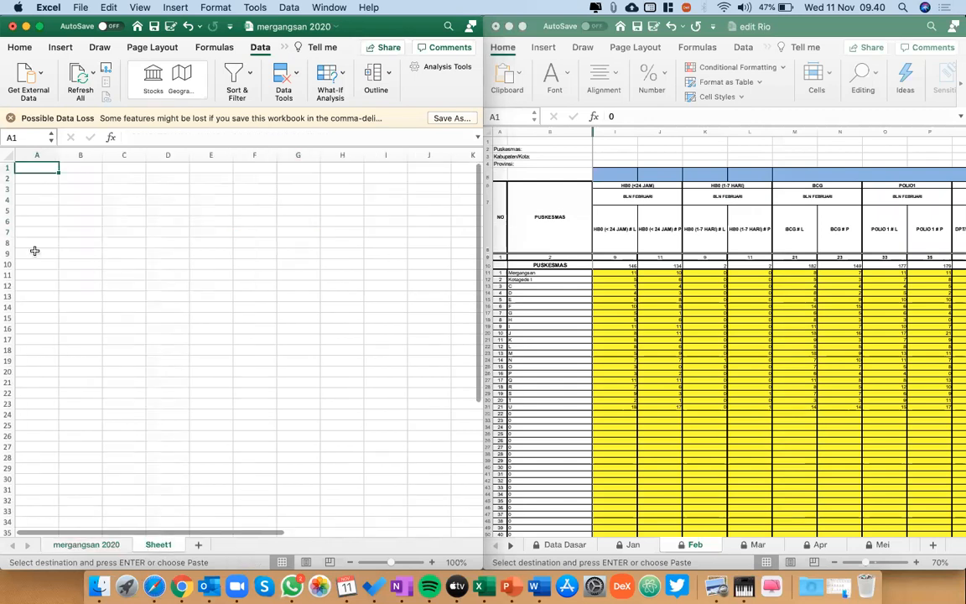
key("super+v")
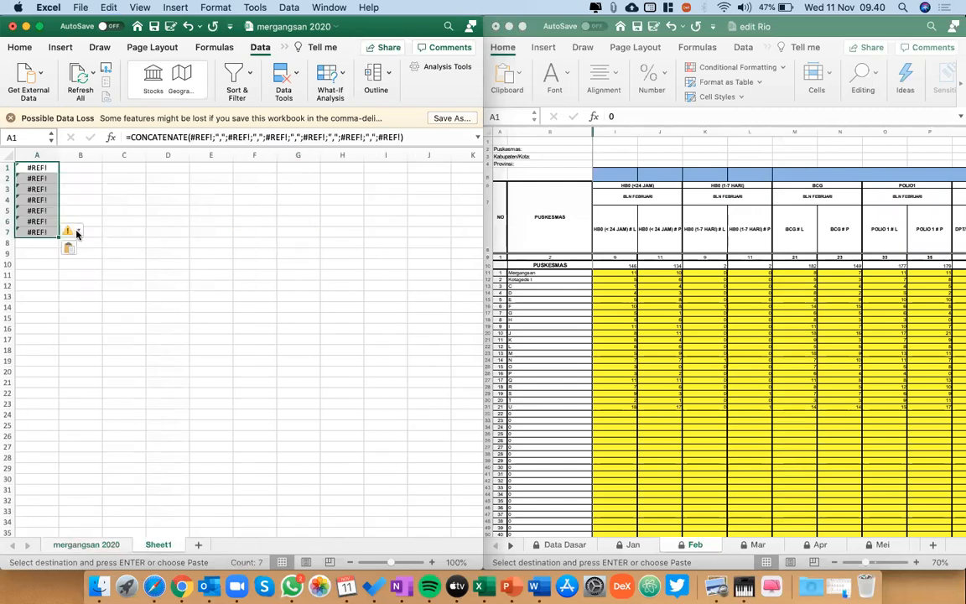
left_click(76, 232)
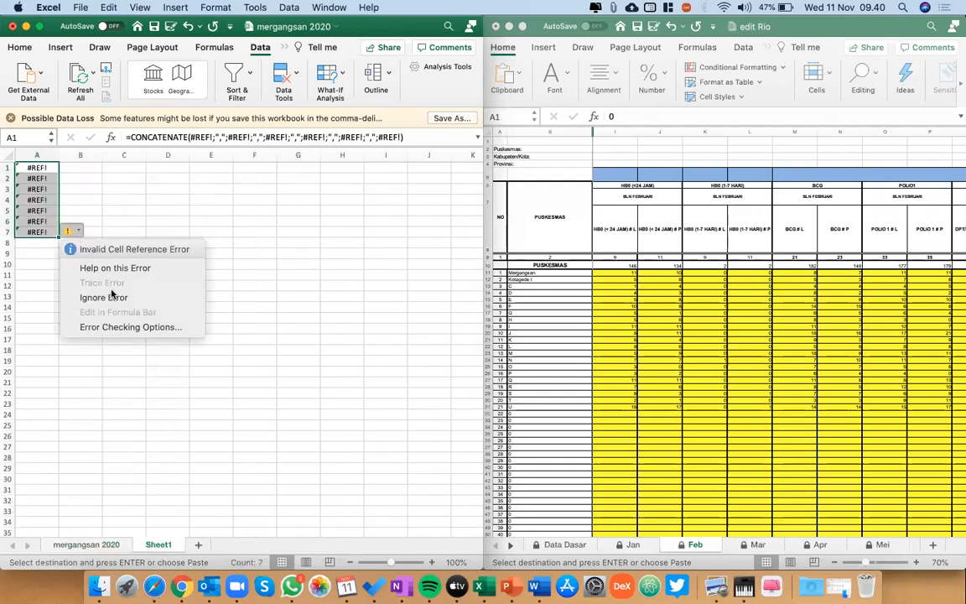
key("Escape")
key("Delete")
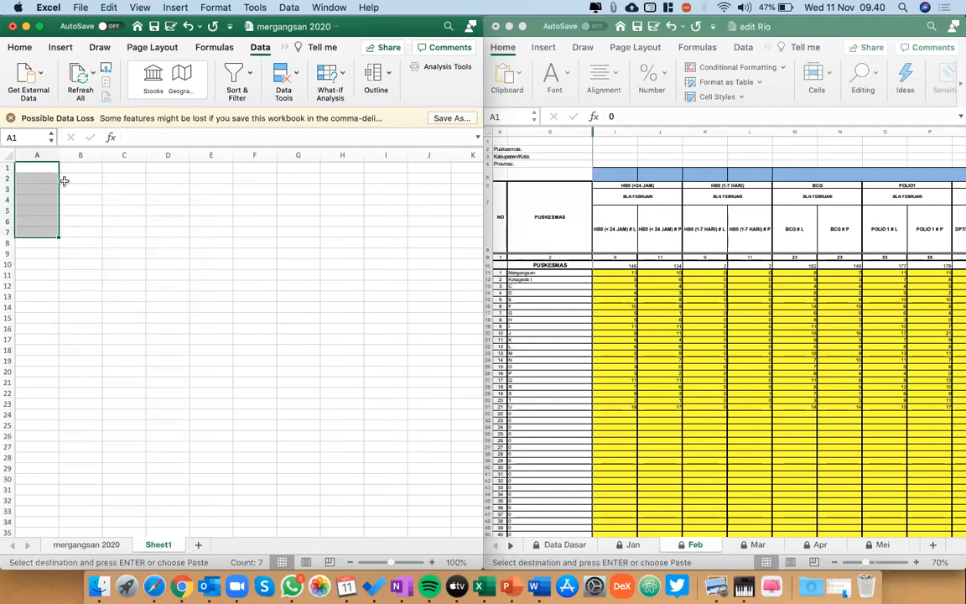
Paste the copied rows as values only, starting at A1 of Sheet1.
left_click(51, 168)
right_click(48, 167)
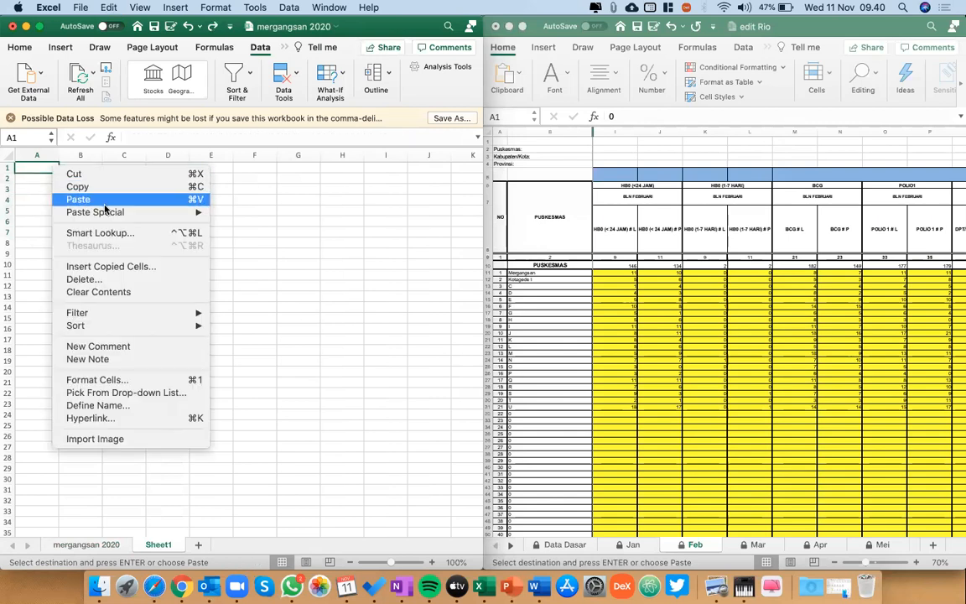
mouse_move(113, 212)
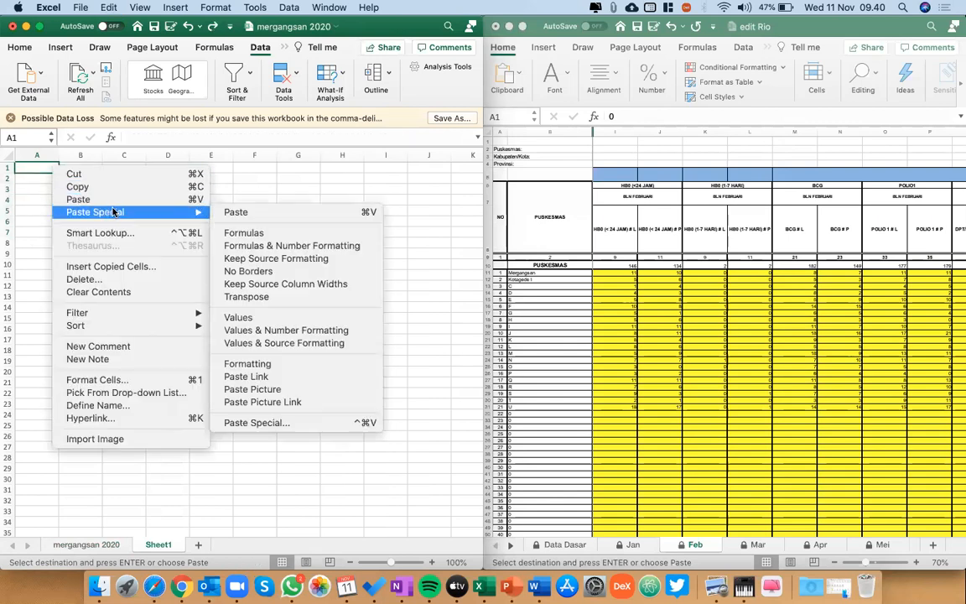
left_click(251, 317)
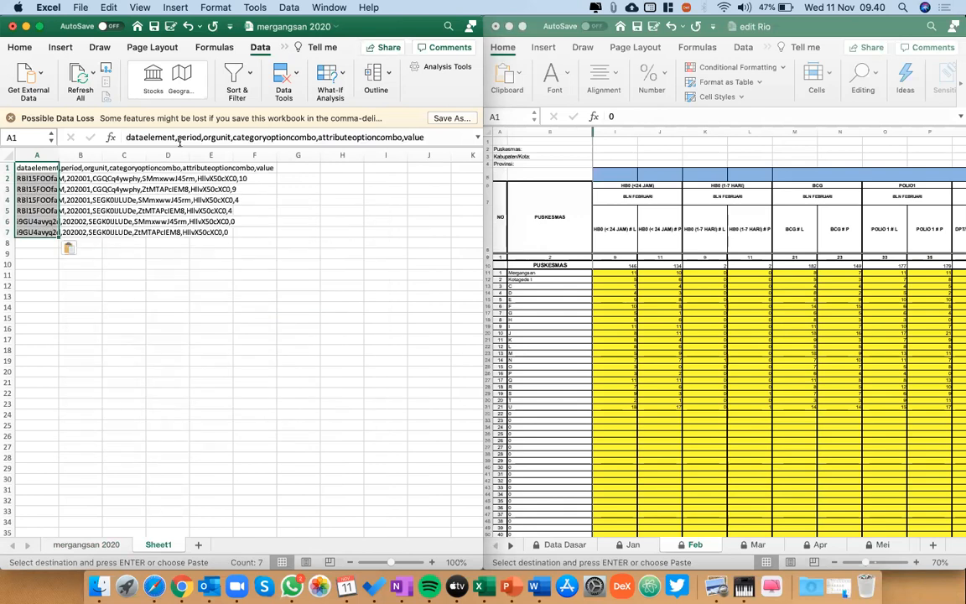
Delete the original mergangsan 2020 sheet and save the CSV workbook.
left_click(107, 544)
right_click(107, 544)
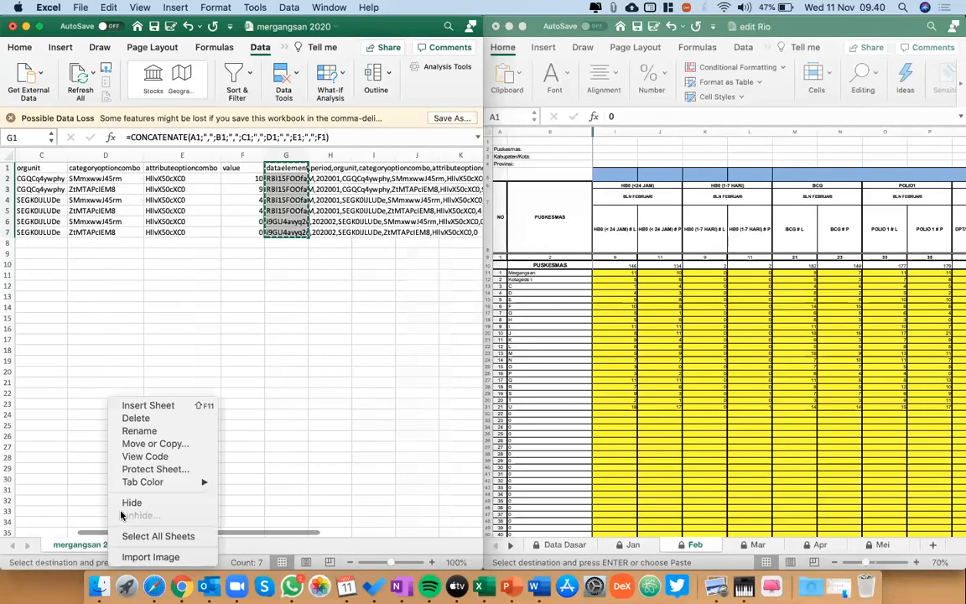
left_click(152, 418)
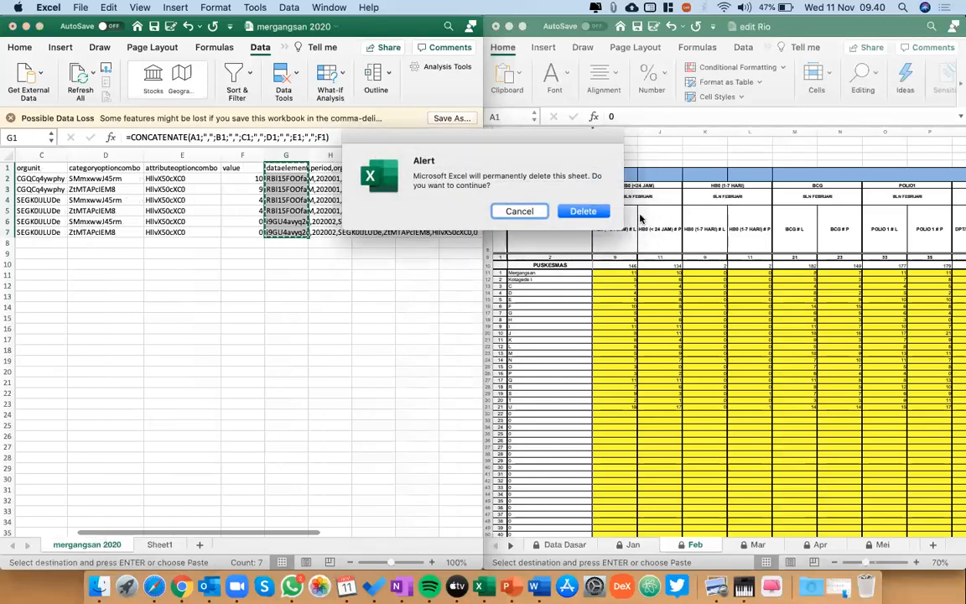
left_click(586, 212)
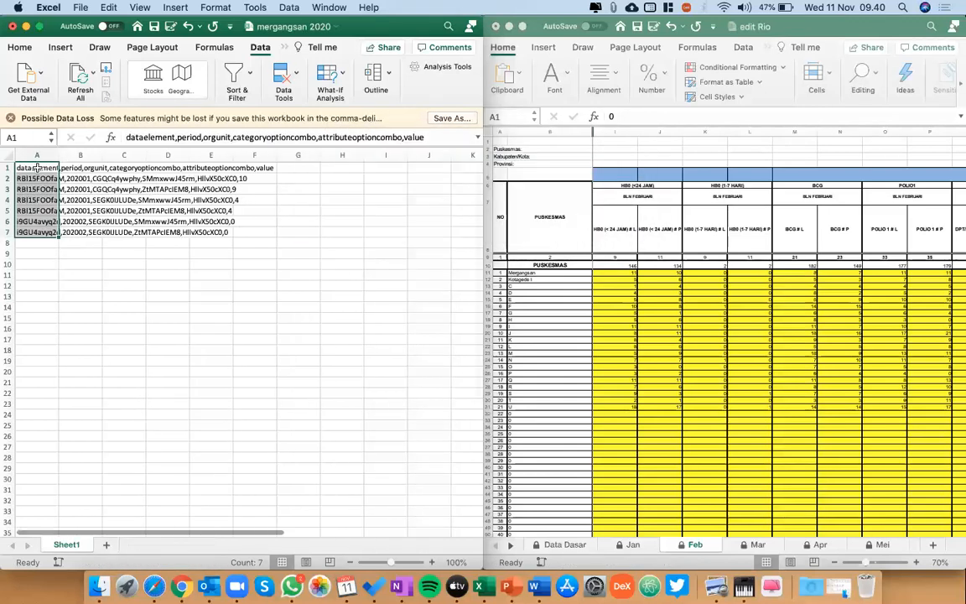
left_click(37, 168)
key("super+s")
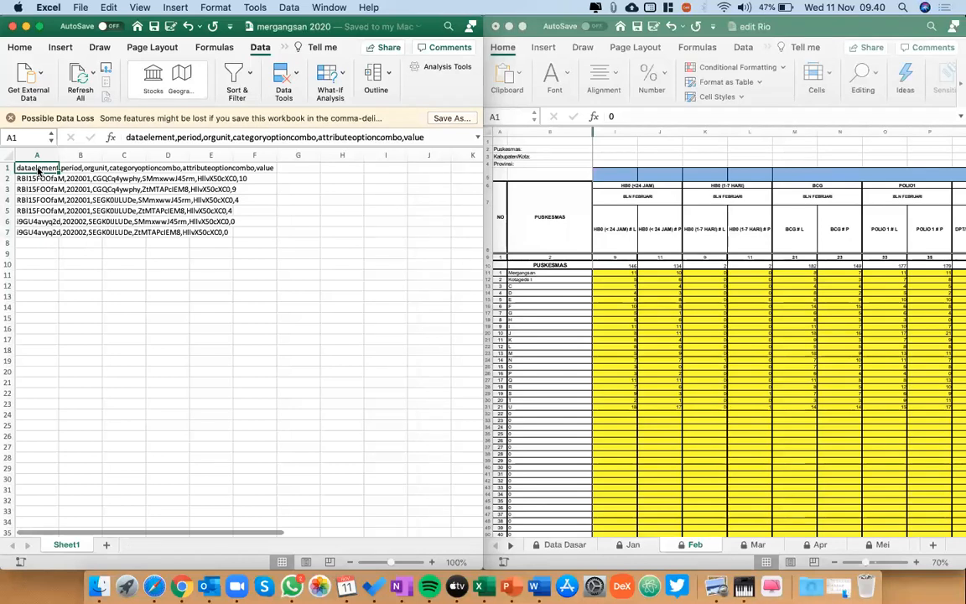
key("Down")
key("Up")
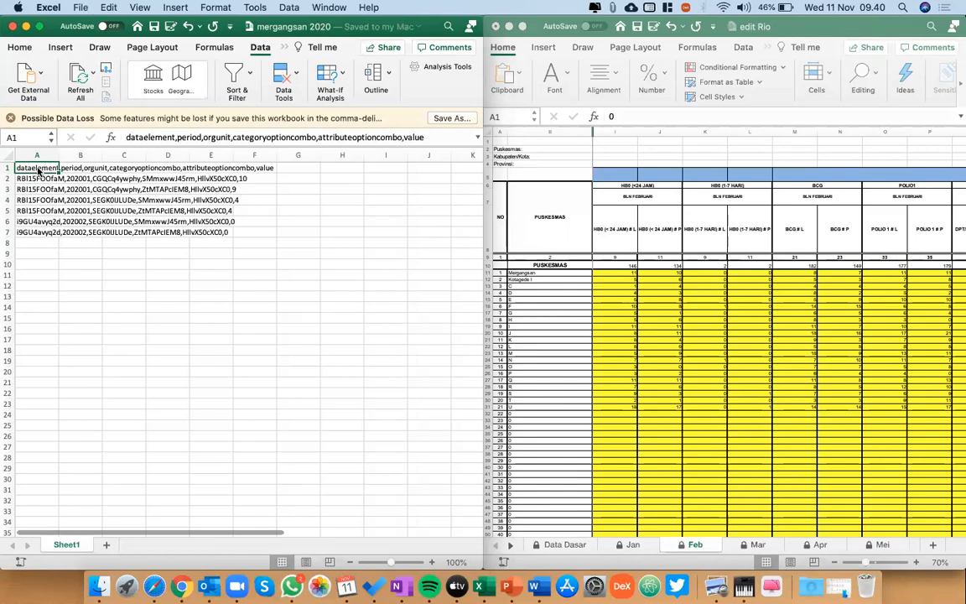
Switch to Safari and open Data Import in the Import/Export app of the dhis.zoonosis.id DHIS2 instance.
left_click(154, 586)
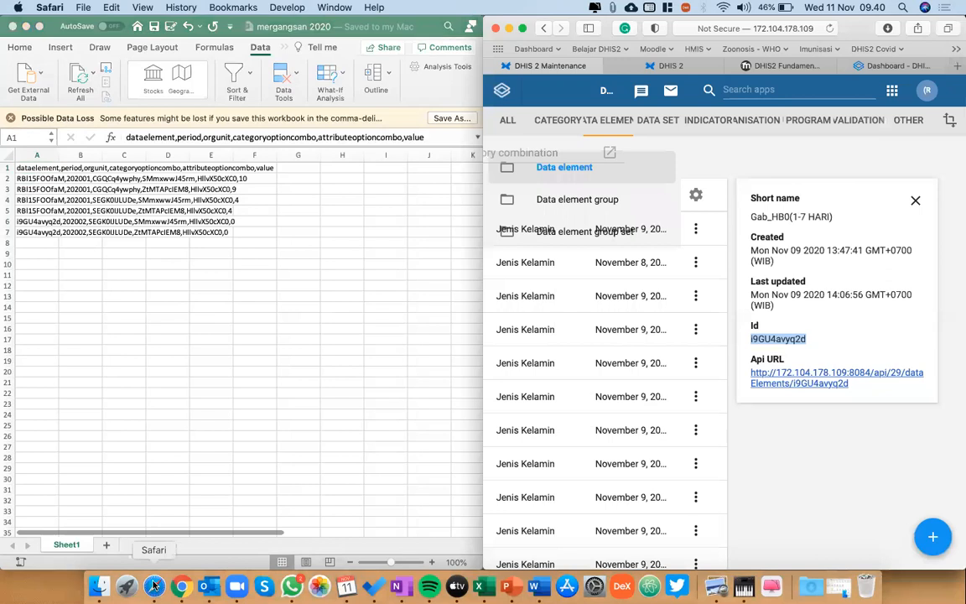
left_click(861, 64)
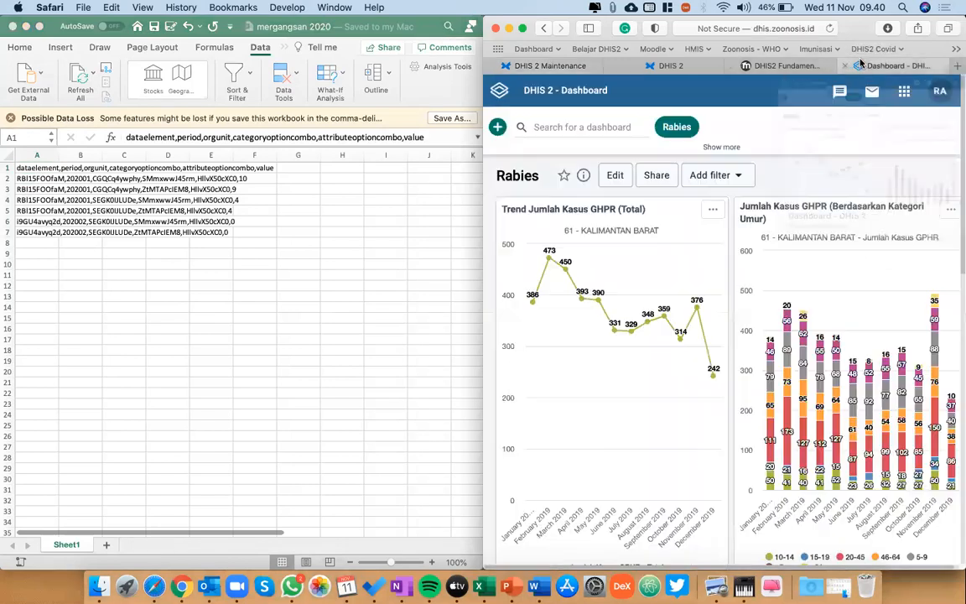
left_click(904, 92)
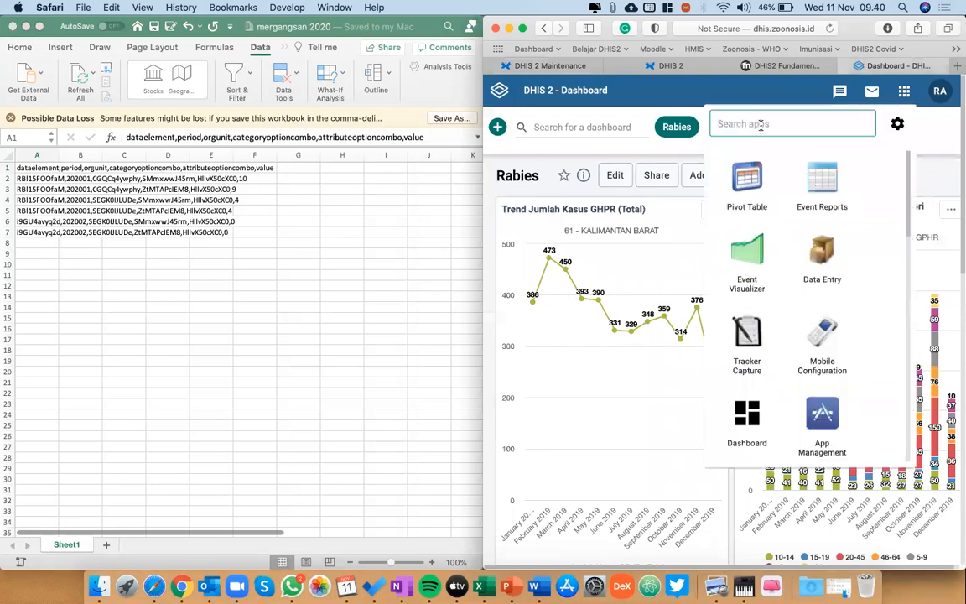
type("imp")
left_click(729, 197)
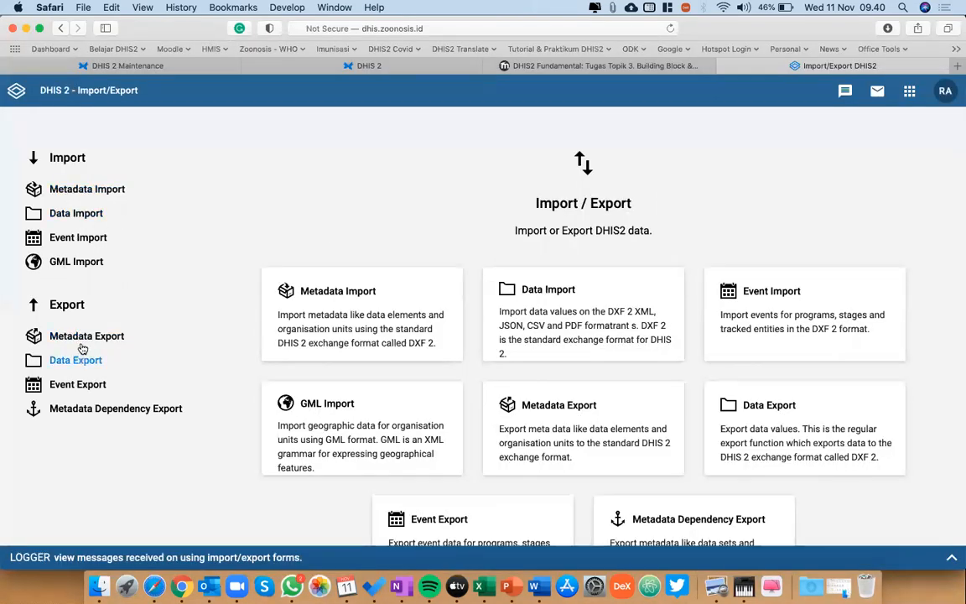
left_click(89, 214)
Choose mergangsan 2020.csv from Downloads as the upload file and set the import format to CSV.
left_click(401, 206)
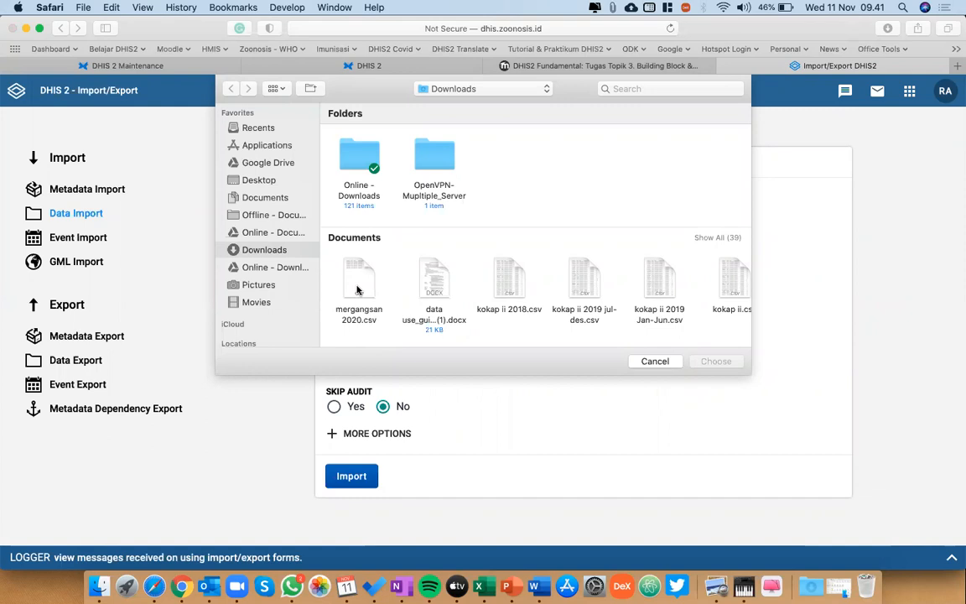
double_click(356, 290)
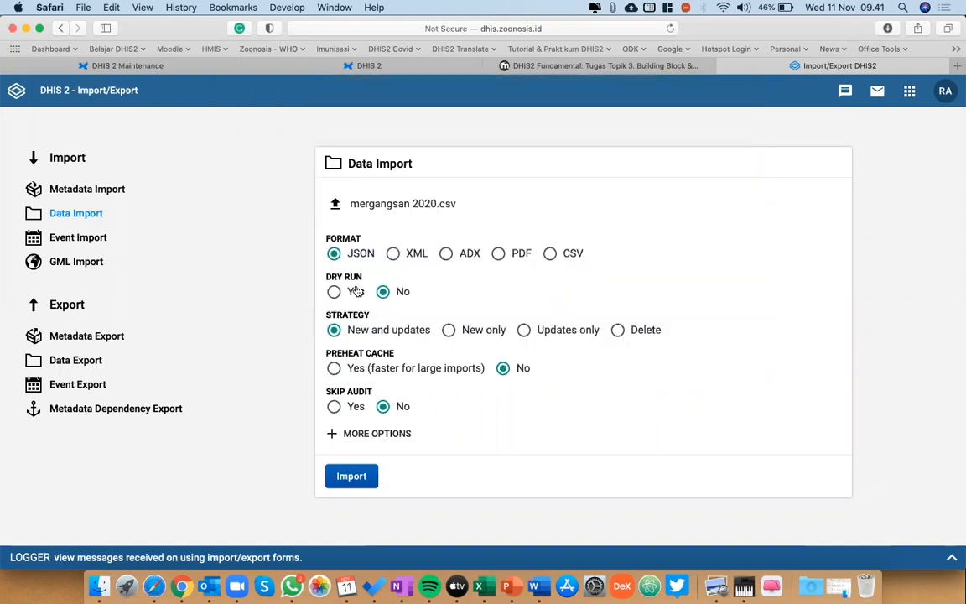
left_click(551, 257)
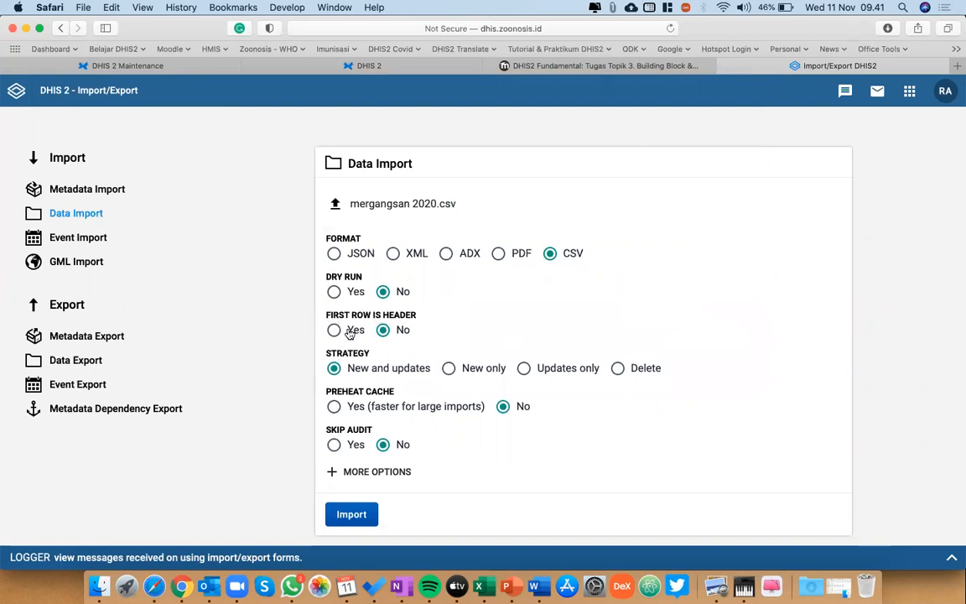
Switch to the mergangsan 2020 workbook in Excel and check its first row against the data rows.
key("ctrl+Up")
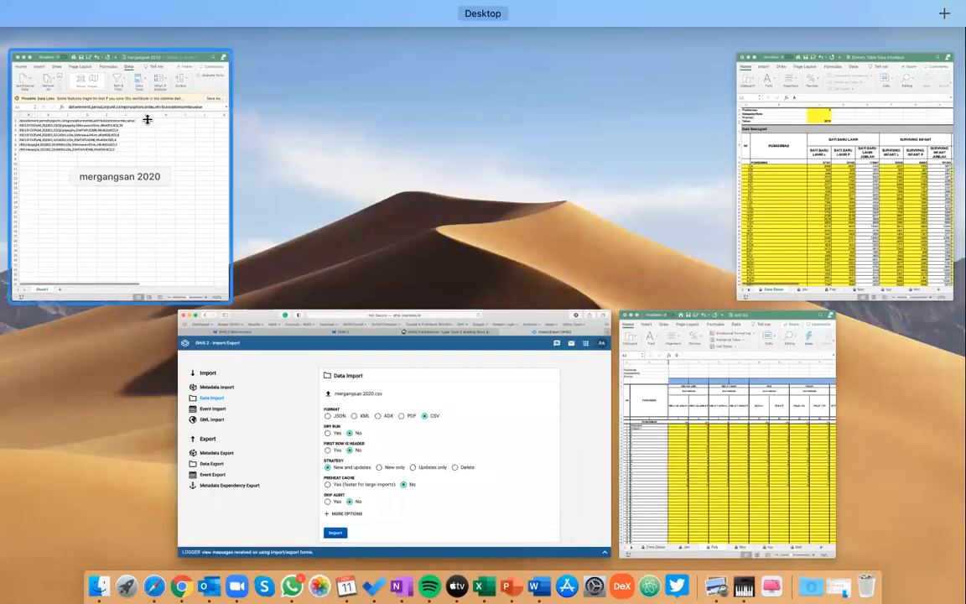
left_click(38, 159)
key("Down")
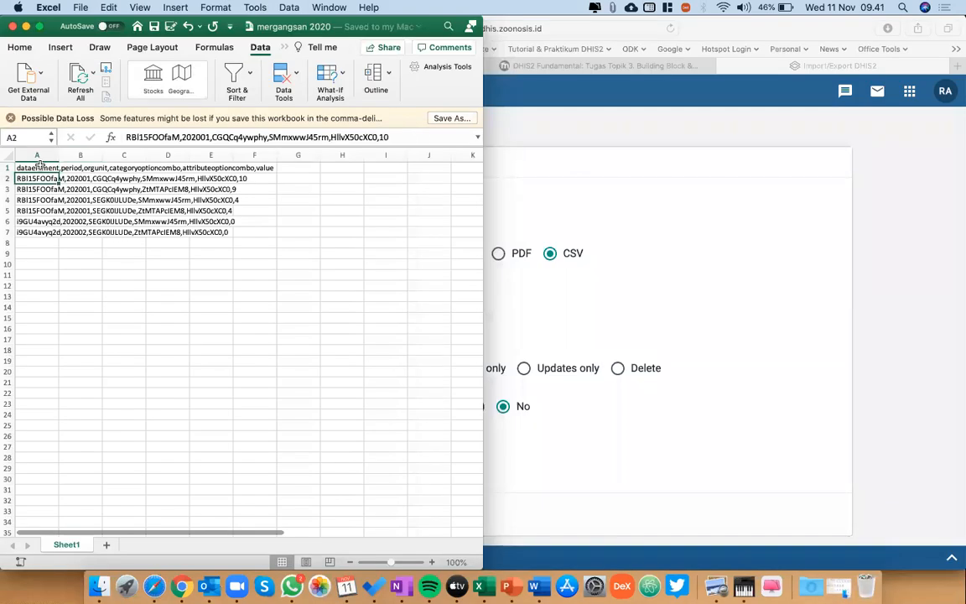
left_click_drag(38, 165, 38, 211)
left_click(38, 165)
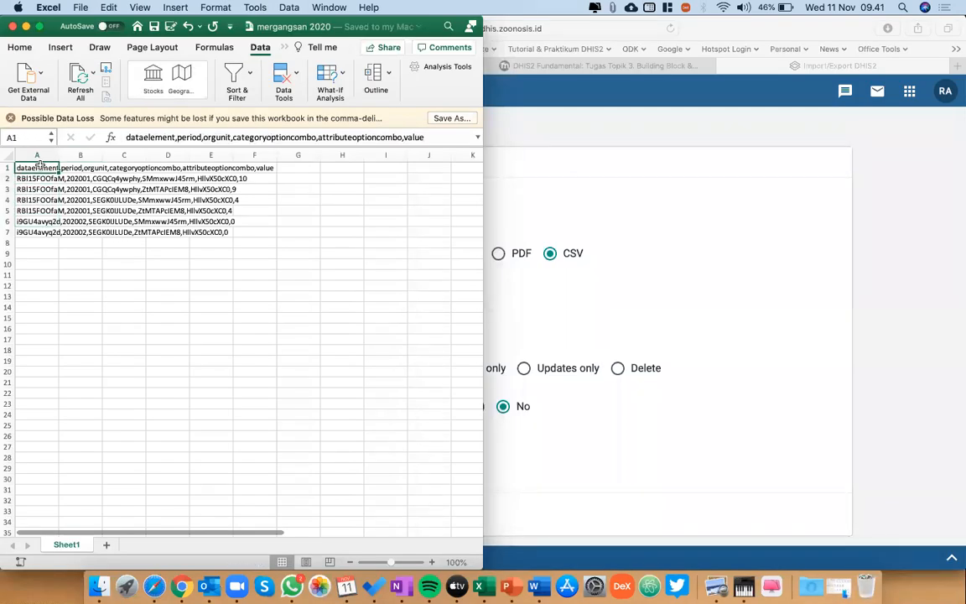
Return to Safari, set First row is header to Yes and try to import the file on dhis.zoonosis.id.
left_click(822, 259)
left_click(334, 330)
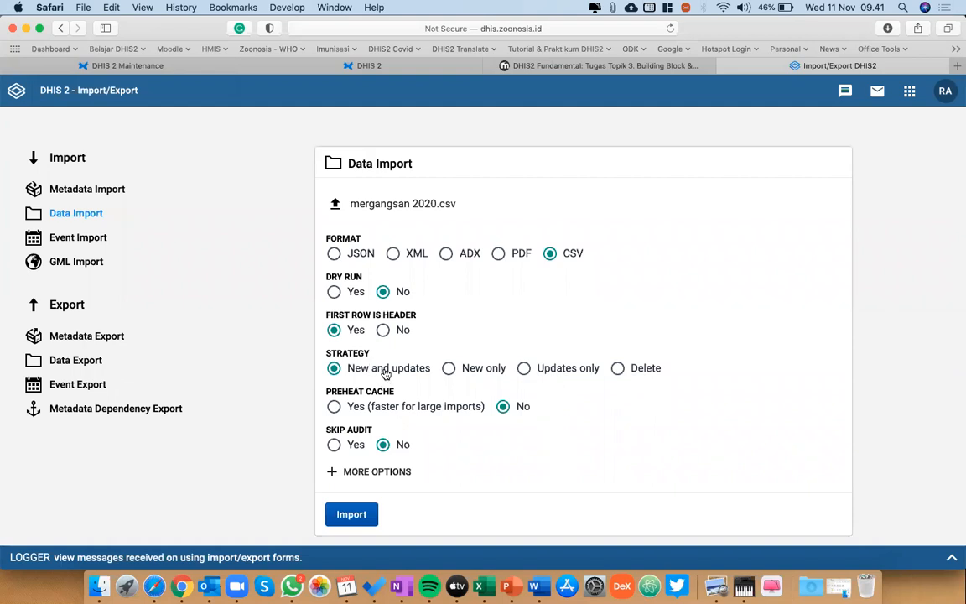
scroll(394, 386, "down", 1)
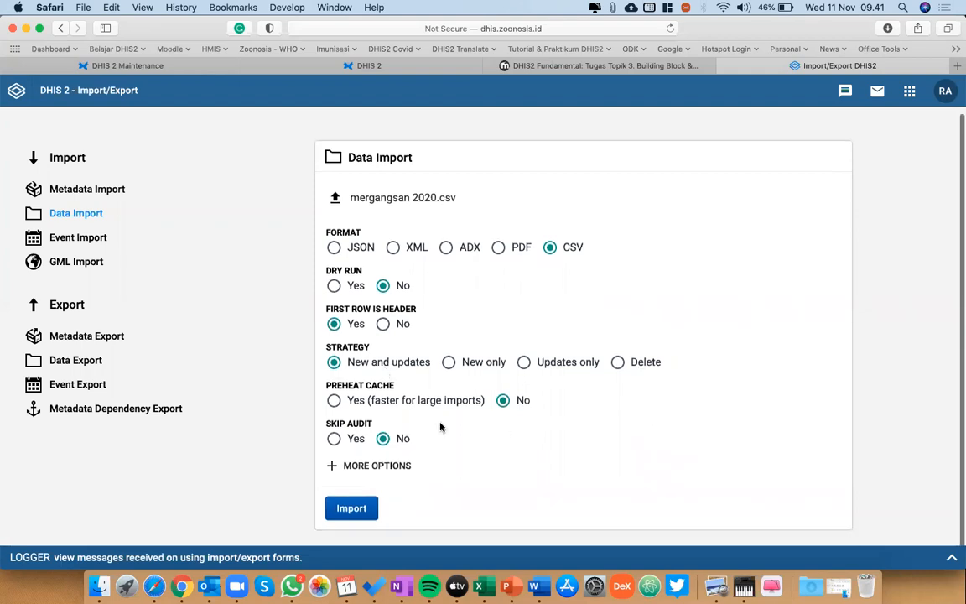
left_click(353, 510)
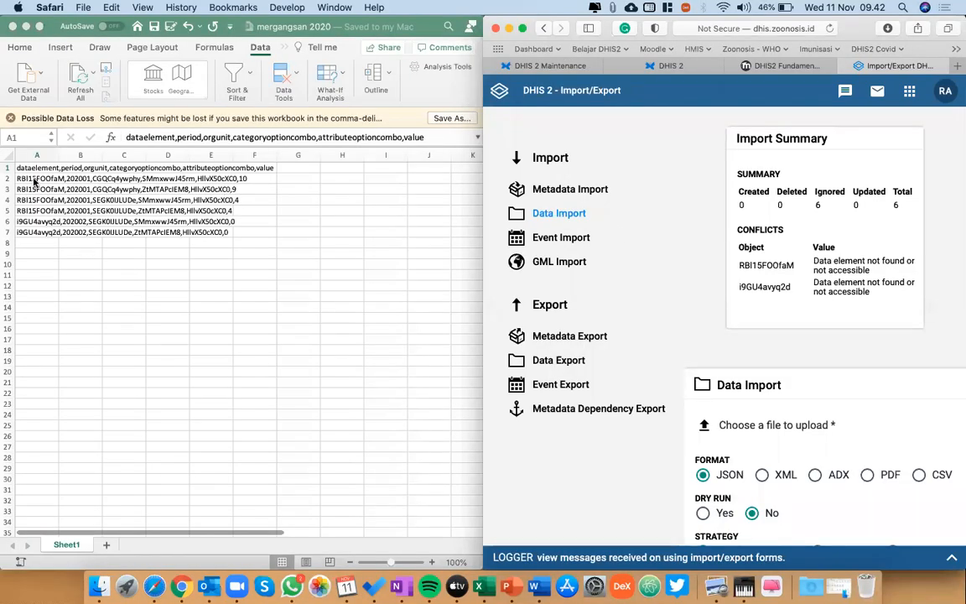
Compare the conflicting objects in the import summary with the data element IDs in the Excel rows.
left_click(34, 181)
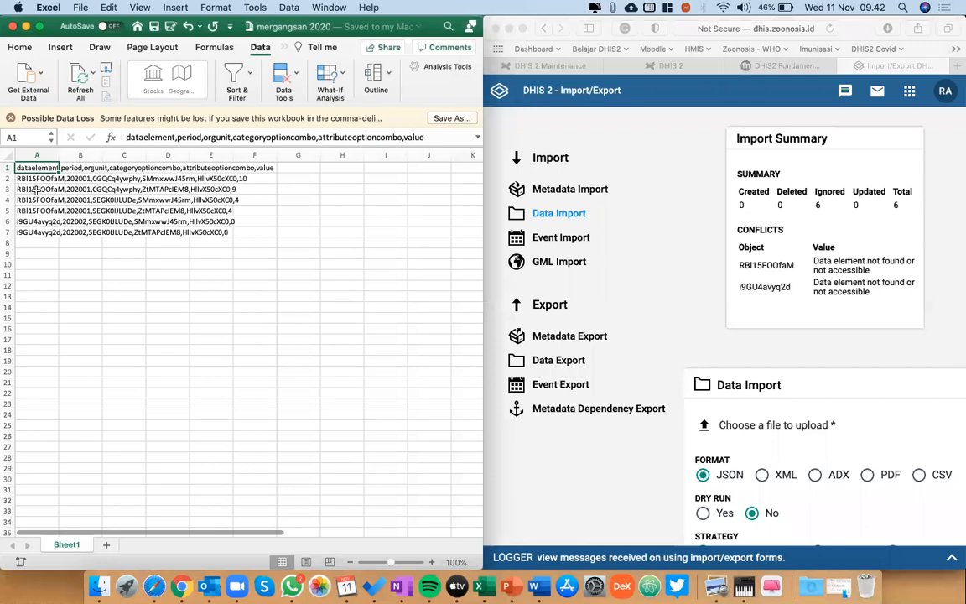
left_click(40, 178)
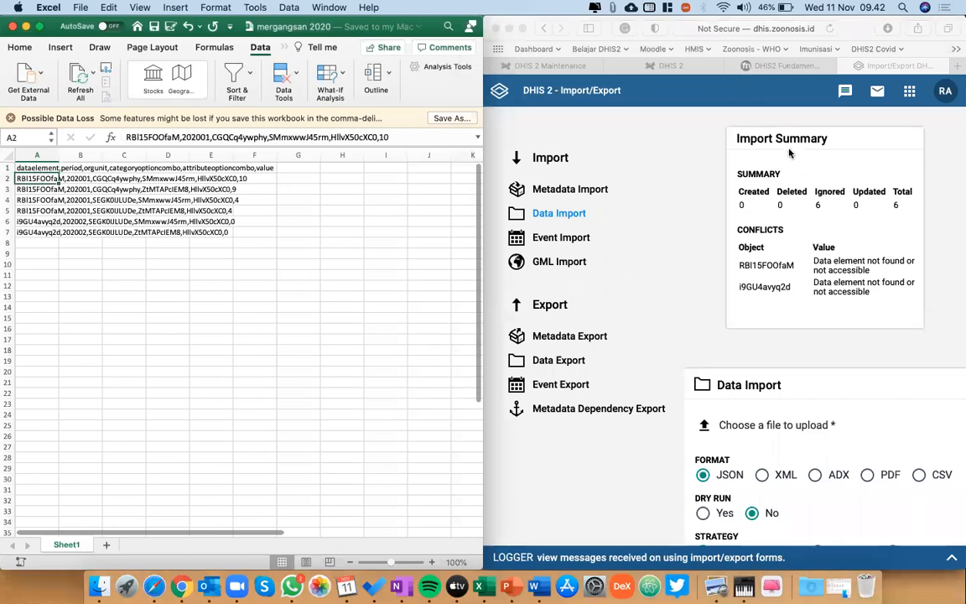
left_click(784, 67)
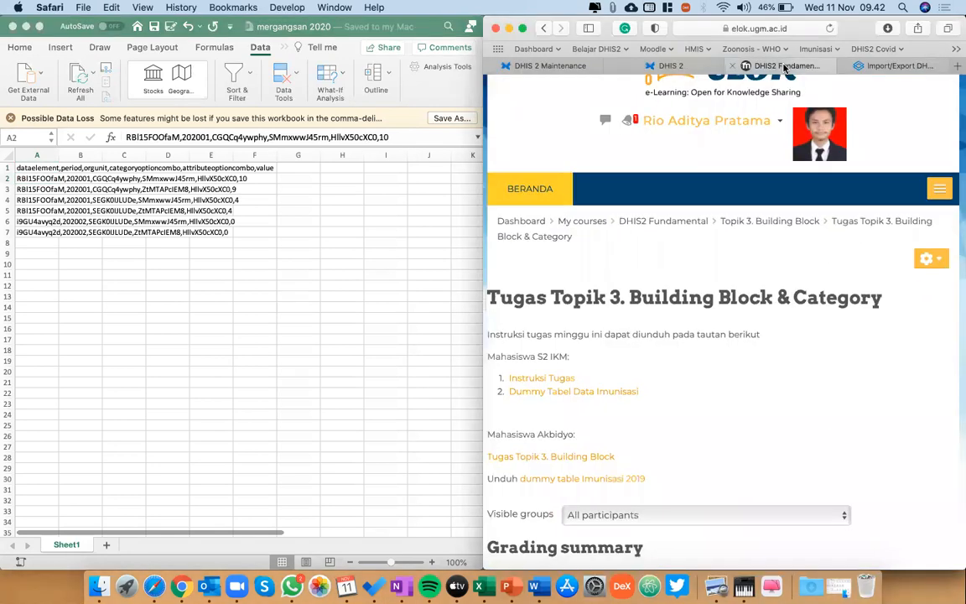
left_click(864, 67)
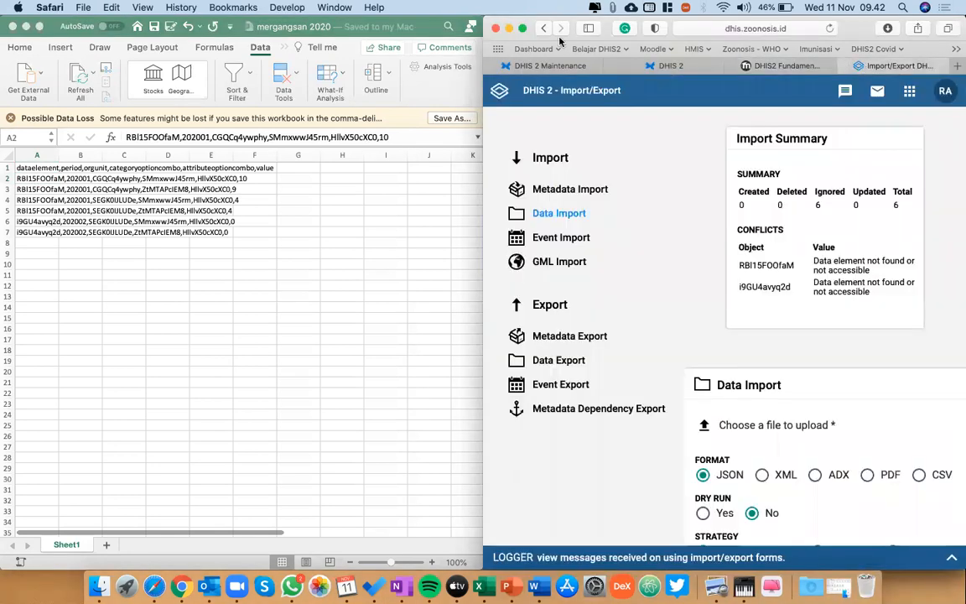
Open the Data Import page of the Import/Export app on the DHIS2 instance at 172.104.178.109.
left_click(547, 67)
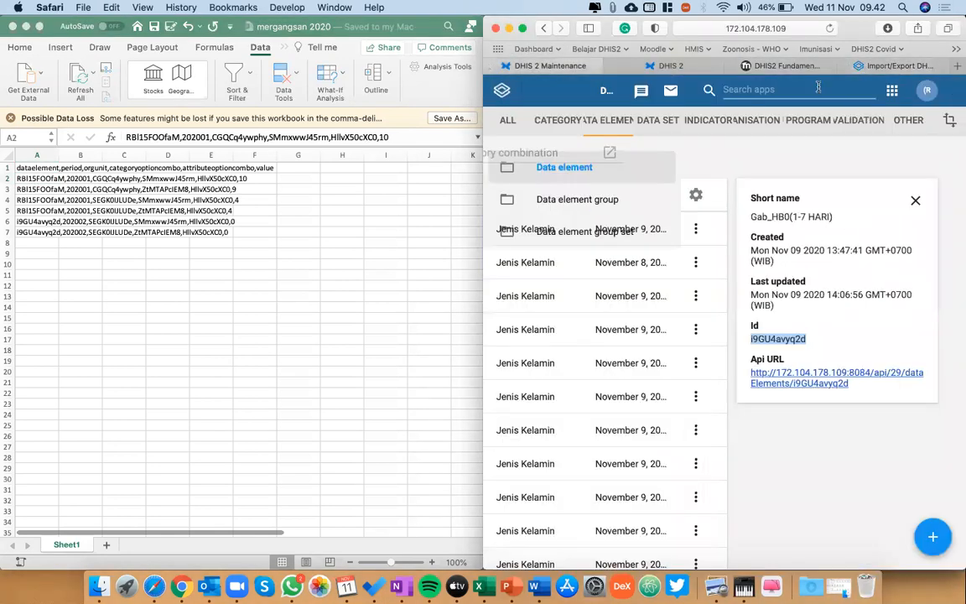
mouse_move(817, 87)
type("imp")
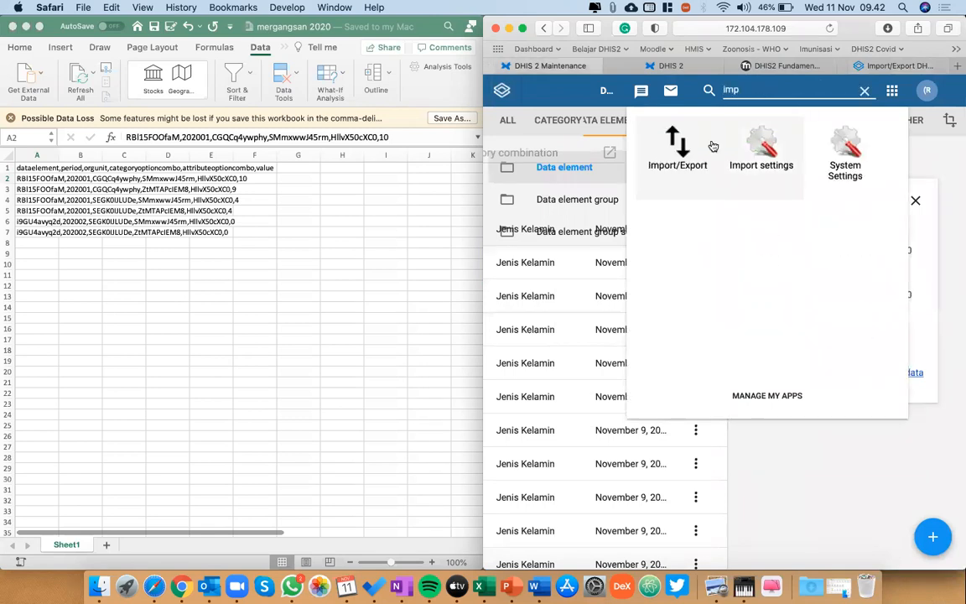
left_click(639, 125)
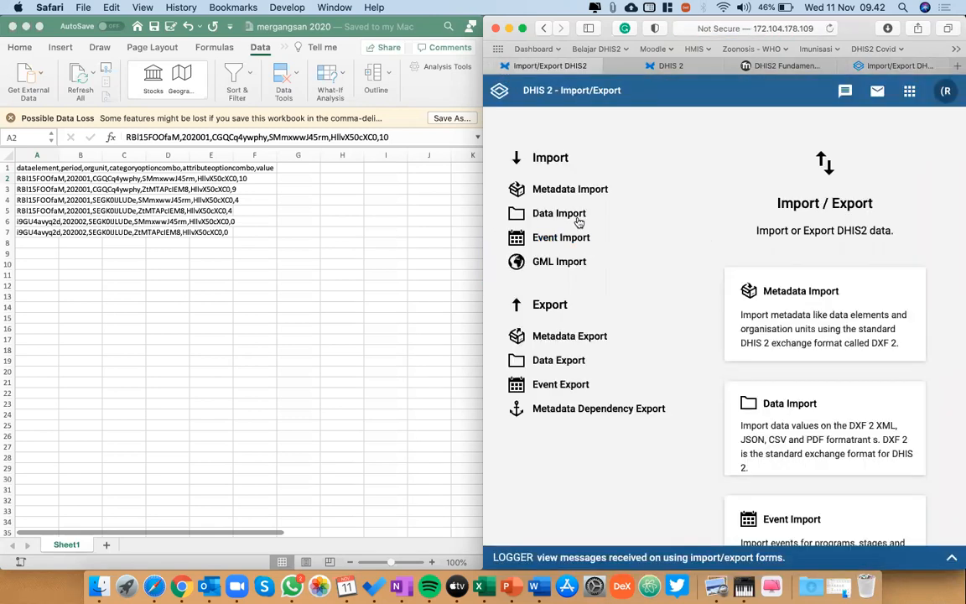
left_click(576, 217)
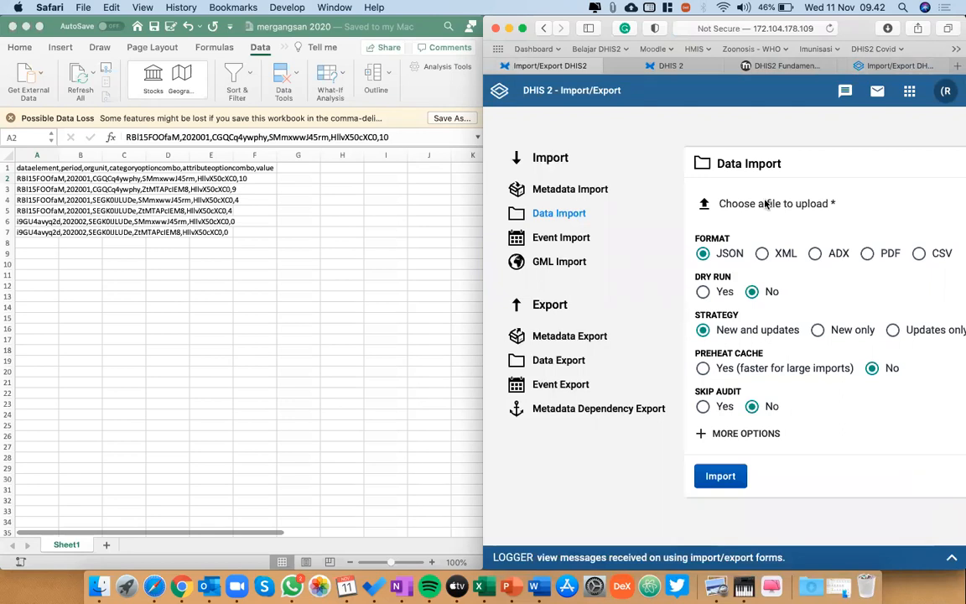
Import mergangsan 2020.csv from Downloads in CSV format with First row is header set to Yes.
key("ctrl+alt+Return")
left_click(432, 204)
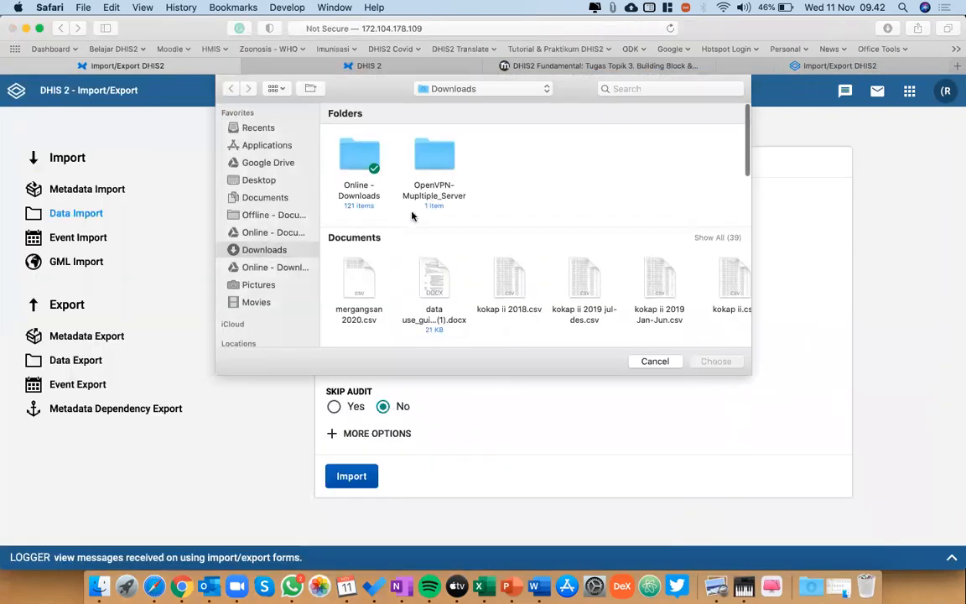
left_click(358, 270)
double_click(358, 270)
left_click(549, 254)
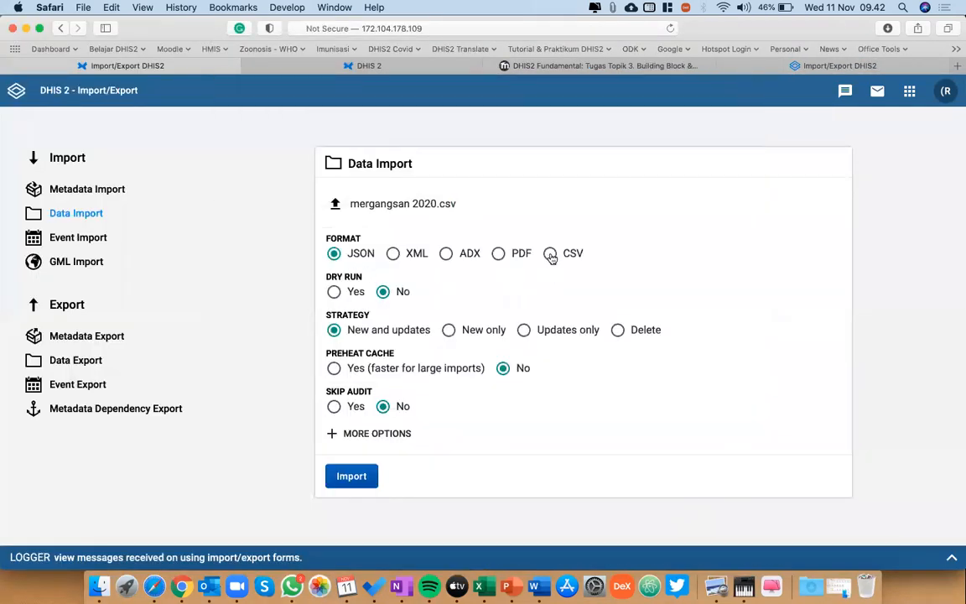
left_click(331, 331)
scroll(495, 411, "down", 1)
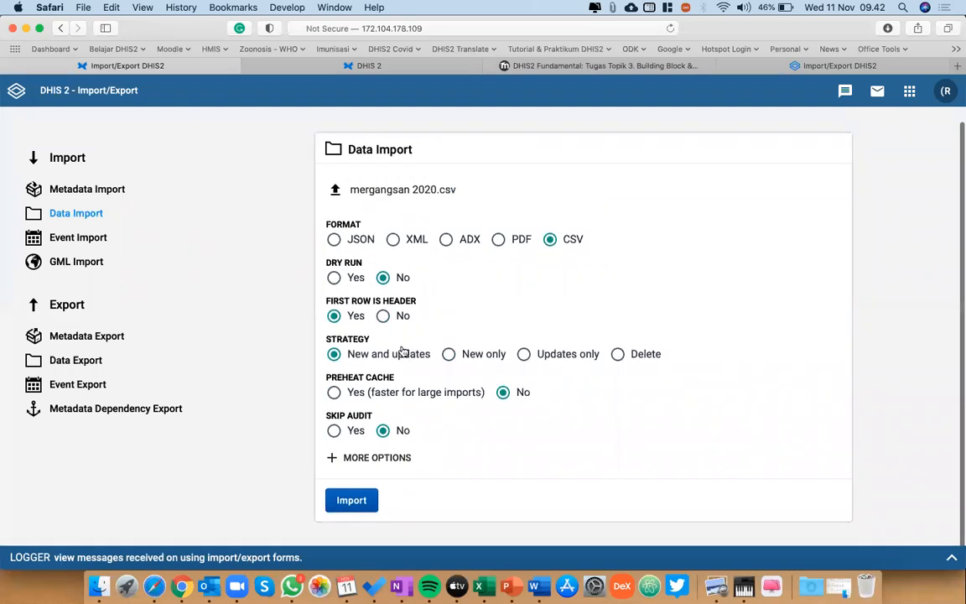
left_click(363, 499)
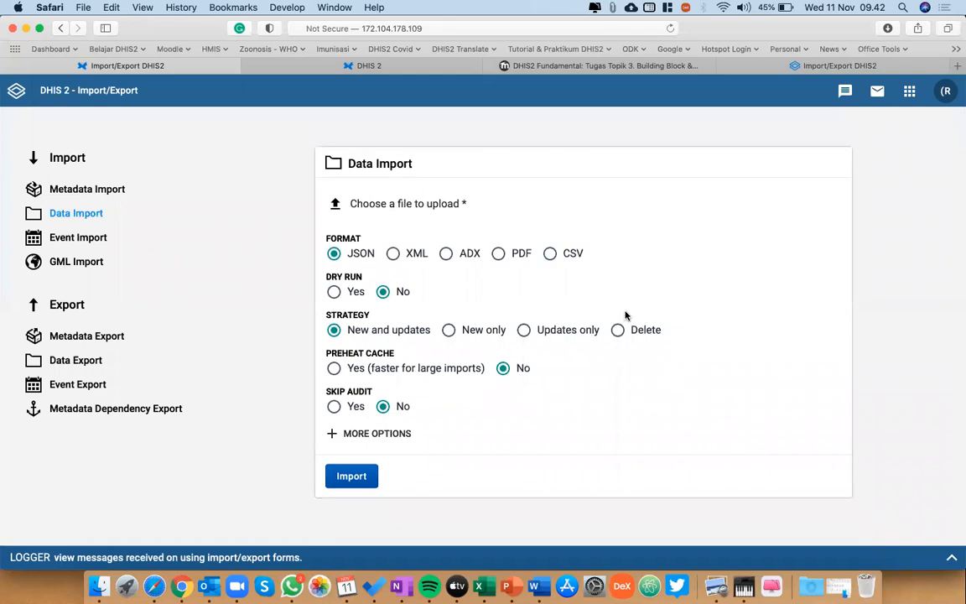
Choose mergangsan 2020.csv again, set the format back to CSV and repeat the import.
left_click(362, 203)
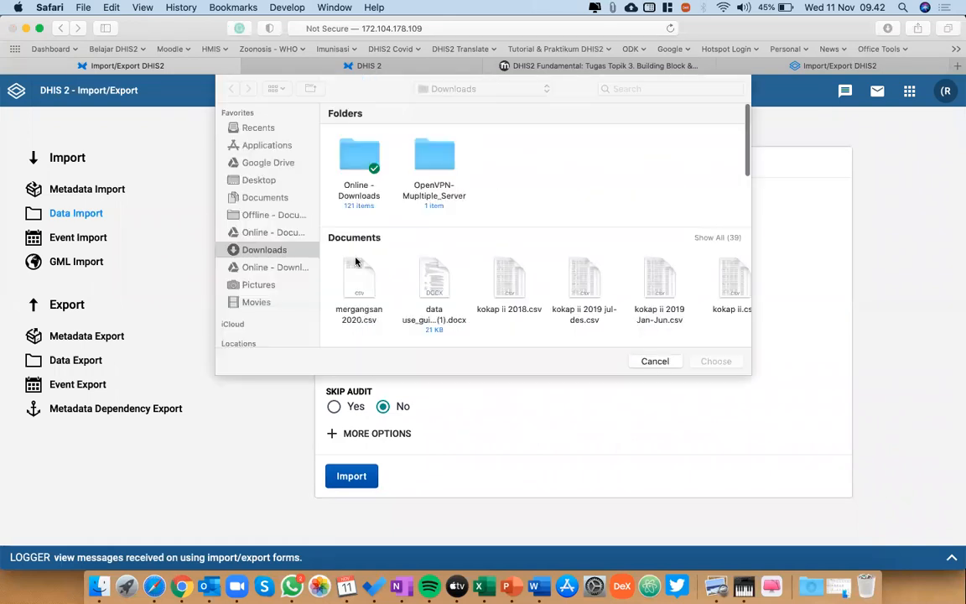
double_click(352, 275)
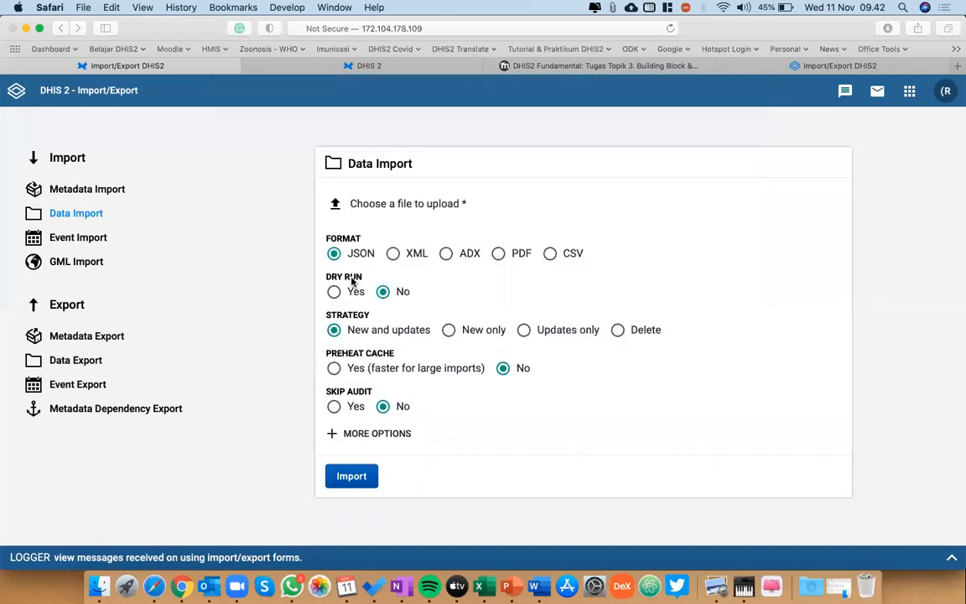
left_click(551, 253)
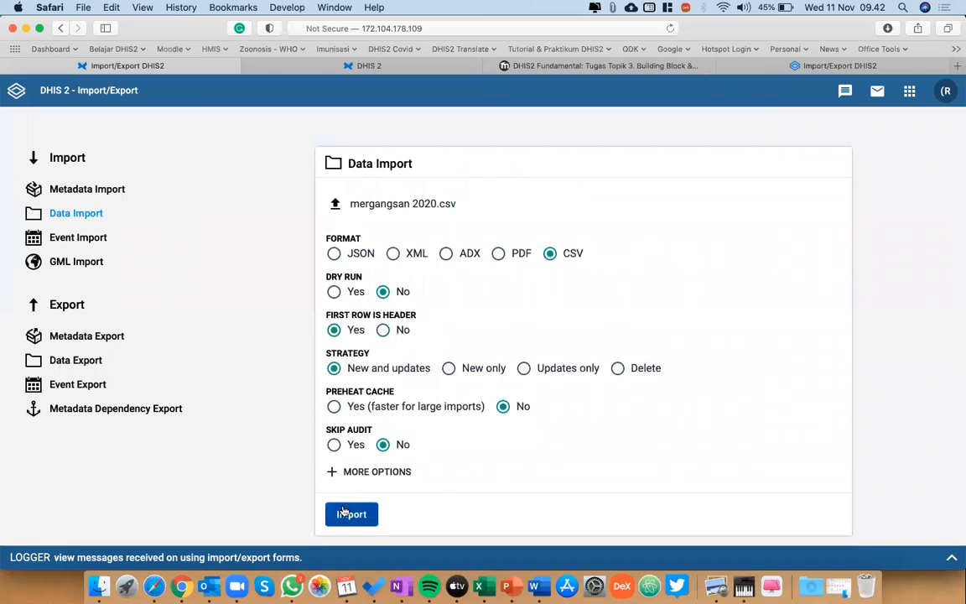
left_click(352, 513)
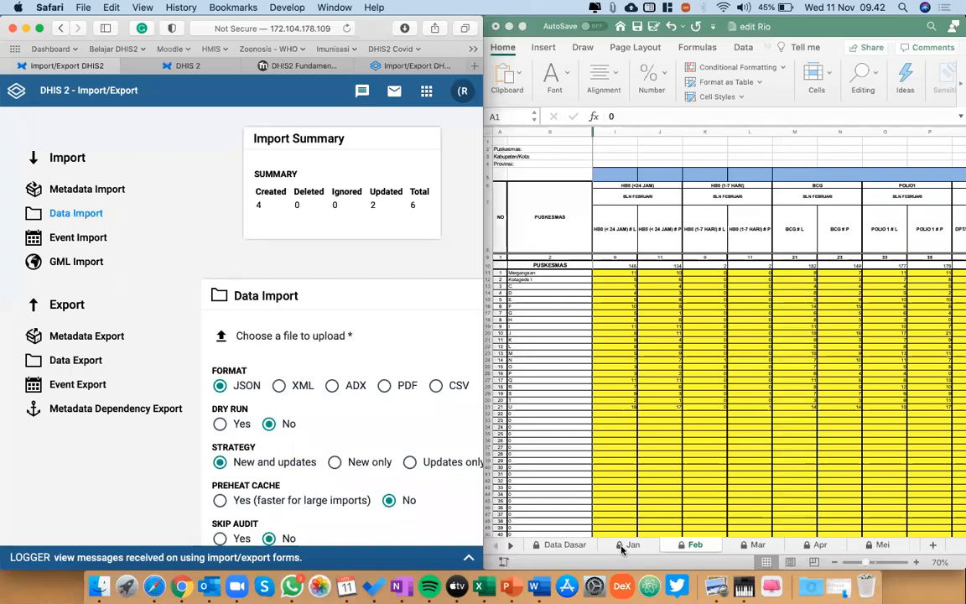
Check the HB0 values for Kotagede I and Mergangsan on the Jan and Feb sheets of the source workbook in Excel.
left_click(628, 545)
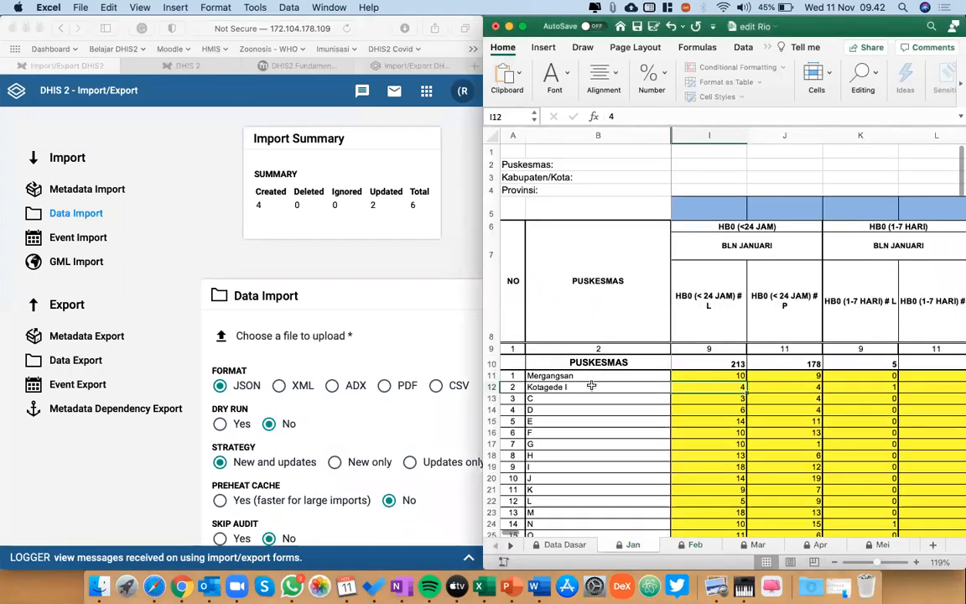
left_click(592, 386)
key("Right")
key("Right")
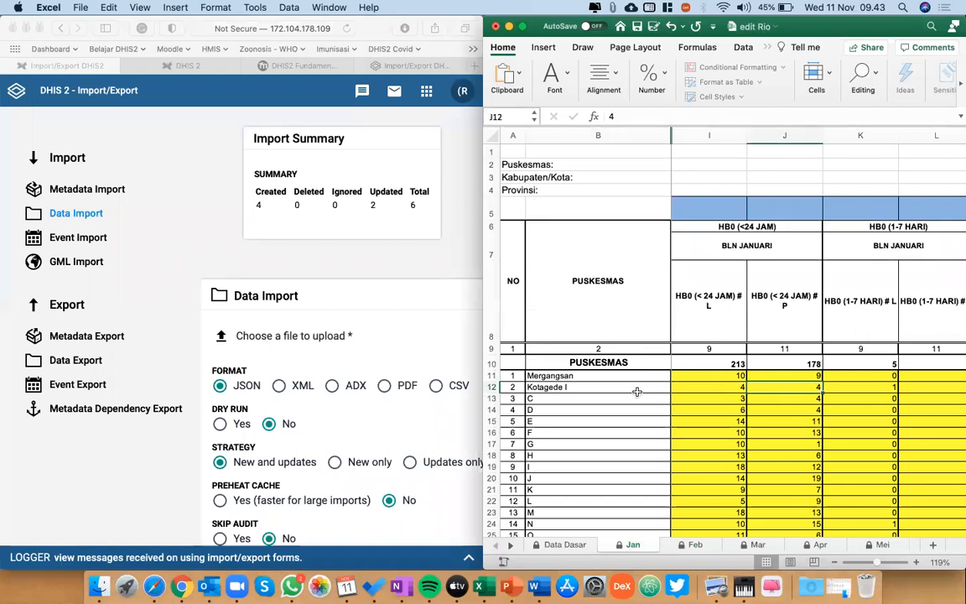
left_click(685, 545)
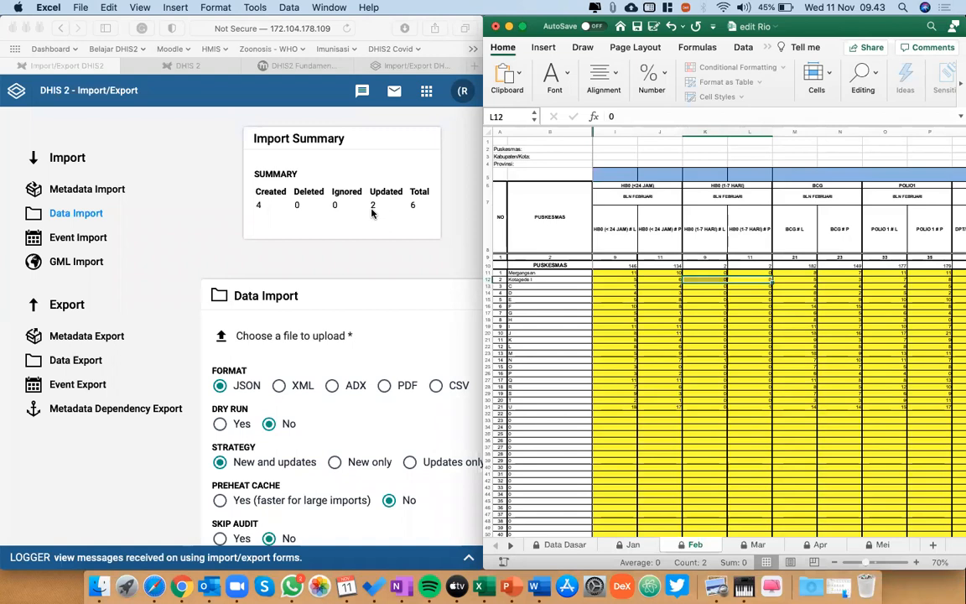
left_click(628, 545)
left_click(565, 377)
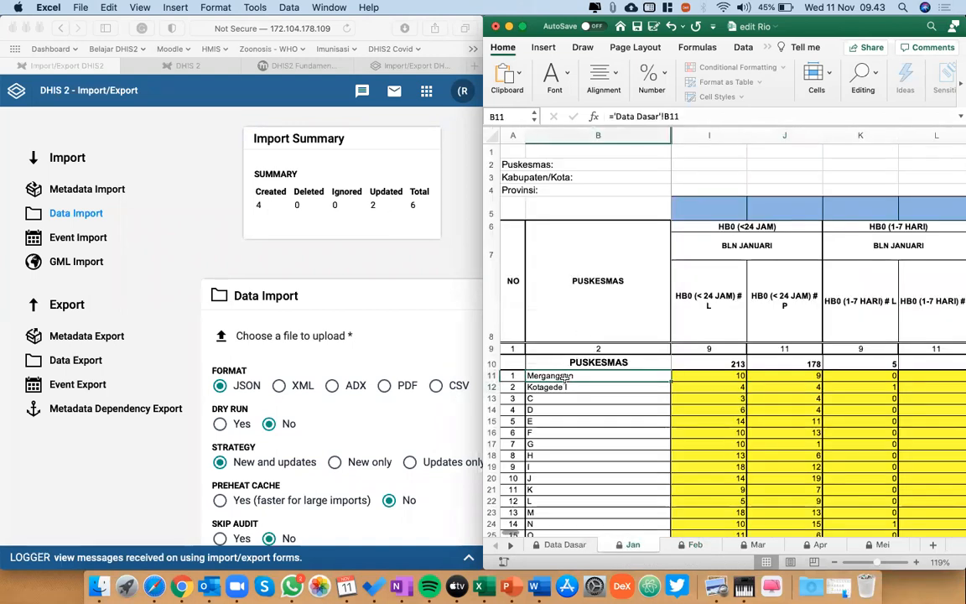
key("Right")
key("shift+Right")
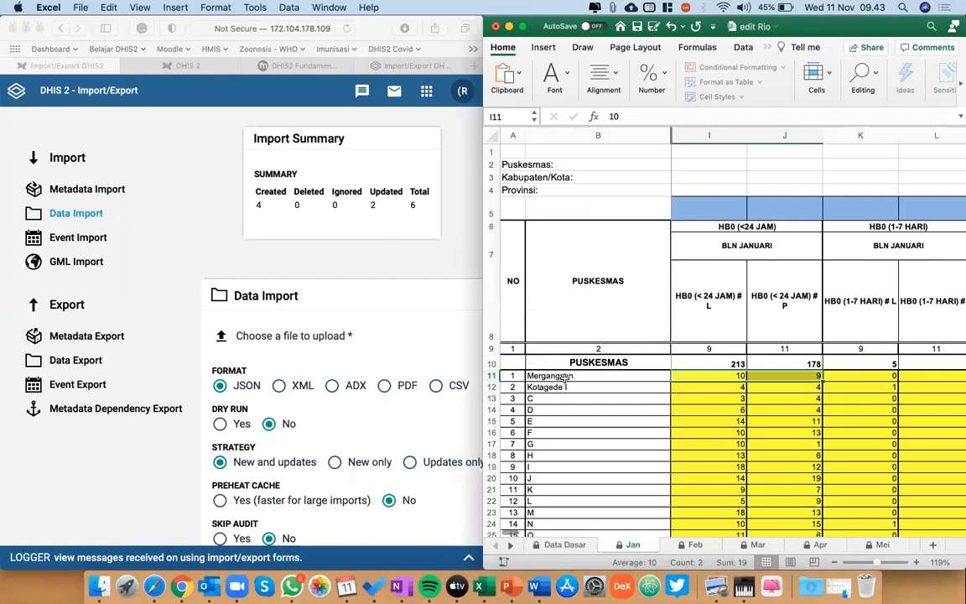
Return to Safari and open the Data Entry app on the same DHIS2 instance.
left_click(354, 263)
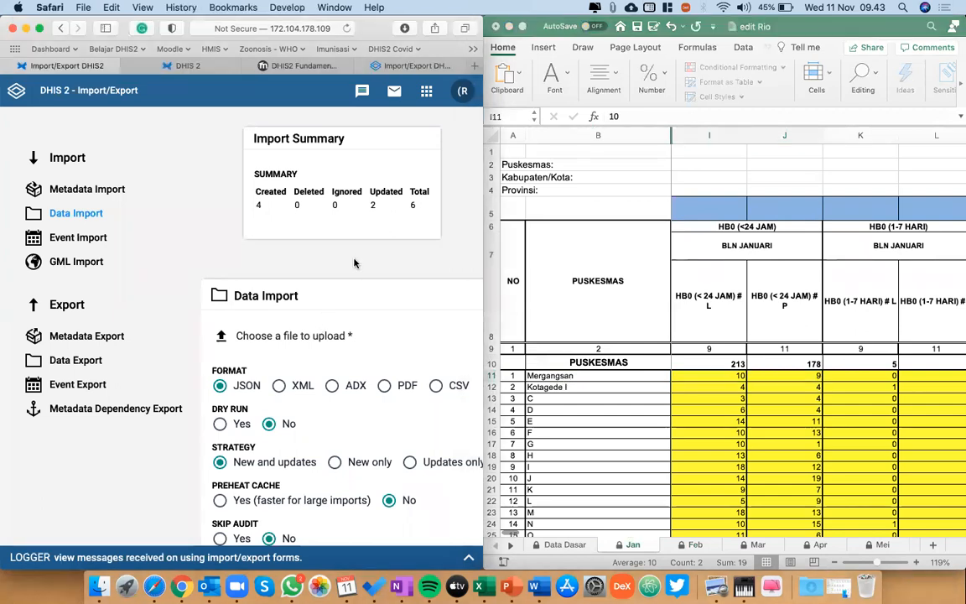
key("ctrl+alt+Return")
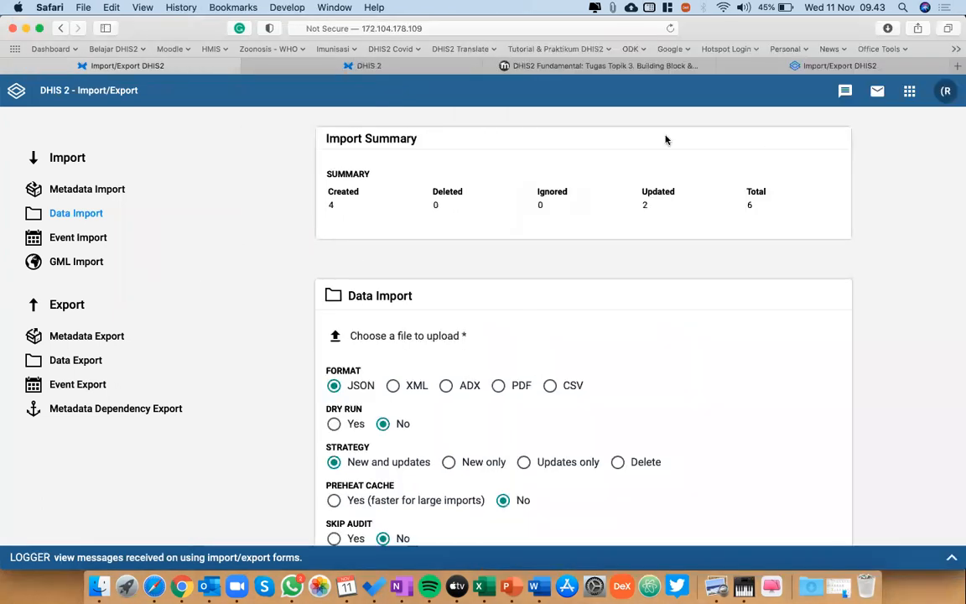
left_click(908, 94)
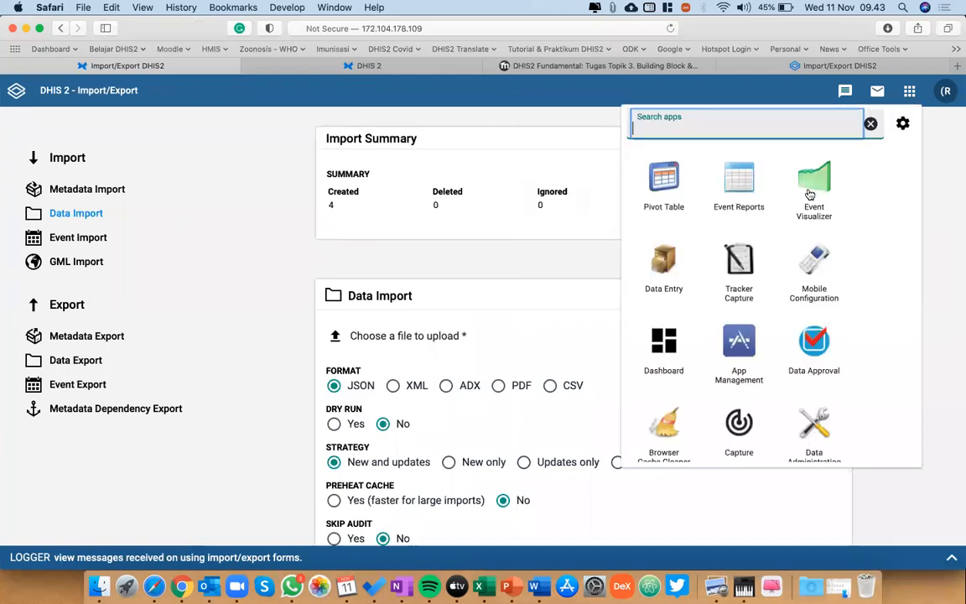
left_click(663, 264)
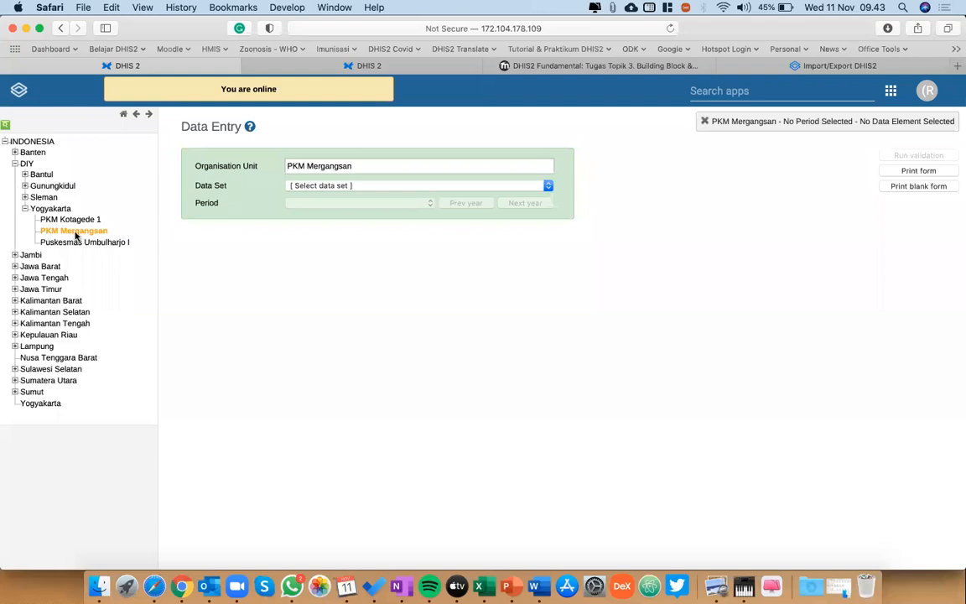
Load the Infokes_Imunisasi Bulanan form of PKM Kotagede 1 for January 2020 and review the imported values.
left_click(75, 219)
left_click(383, 186)
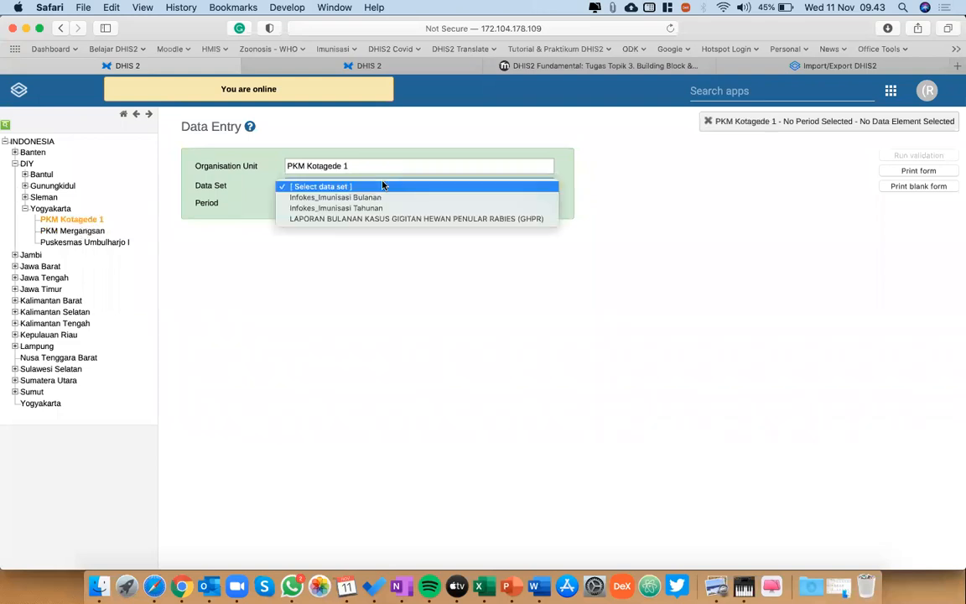
left_click(368, 200)
left_click(363, 204)
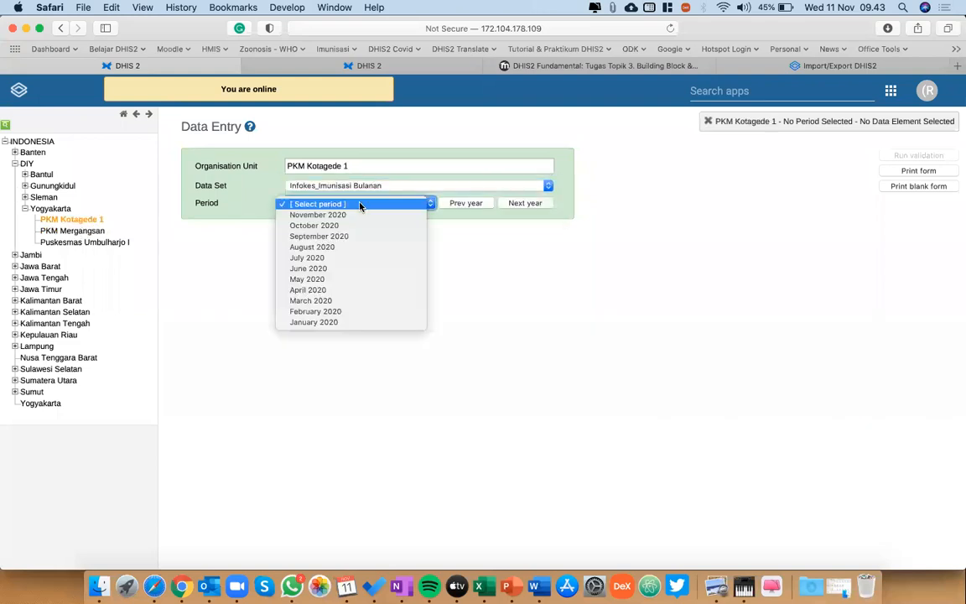
left_click(315, 322)
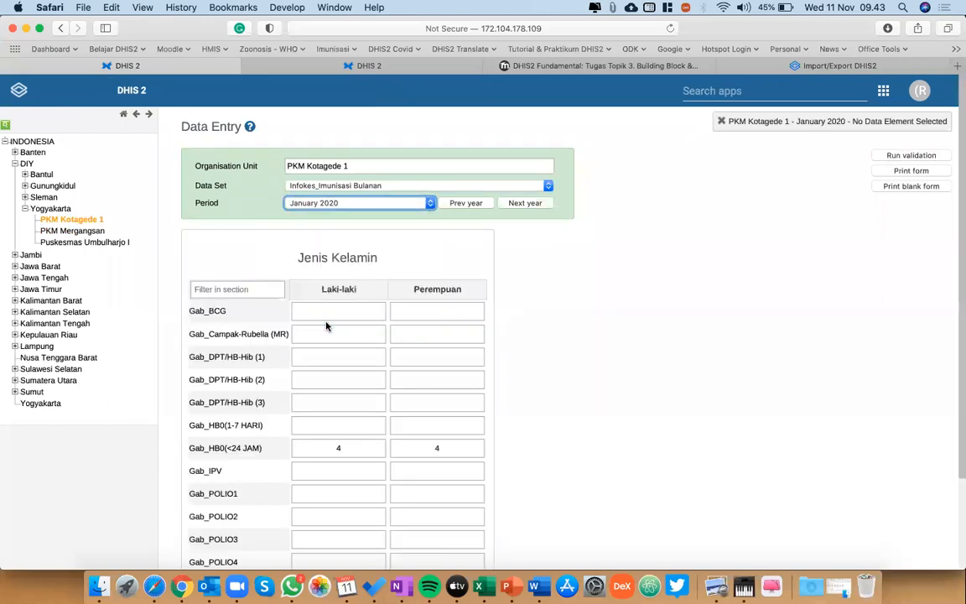
scroll(467, 478, "down", 3)
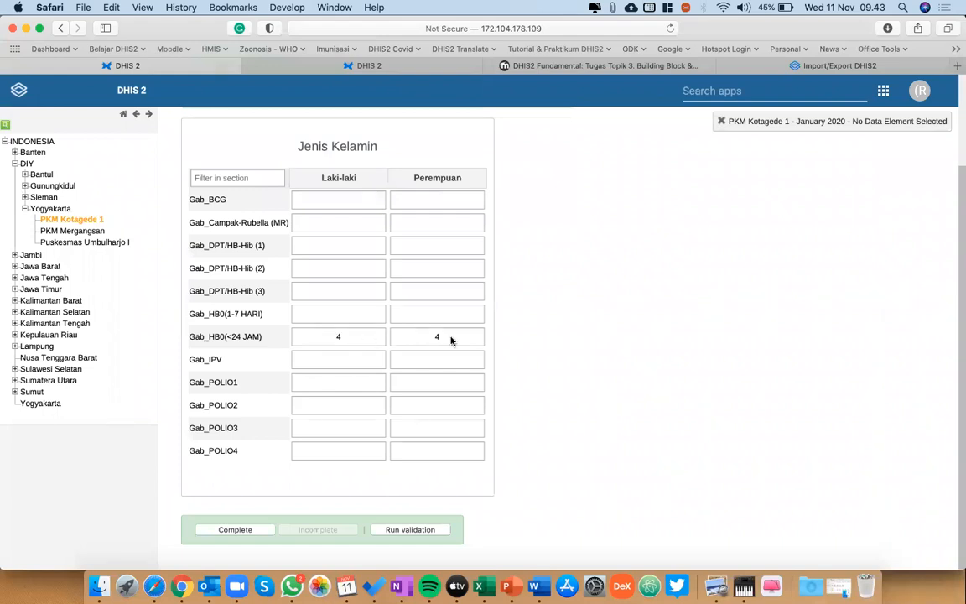
Change the form's period to February 2020 and review the imported HB0 values.
scroll(458, 359, "up", 3)
left_click(352, 204)
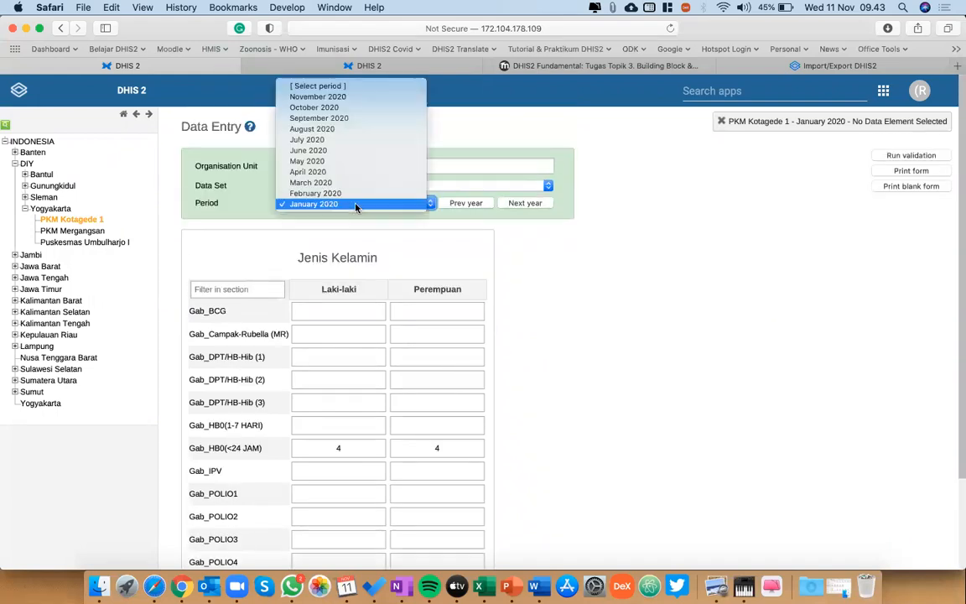
left_click(317, 193)
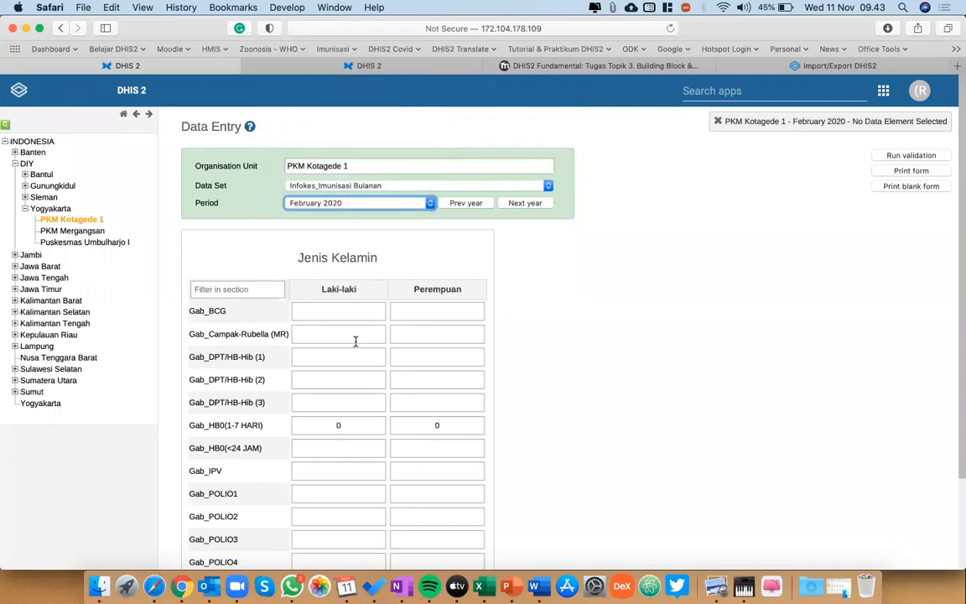
scroll(320, 371, "down", 1)
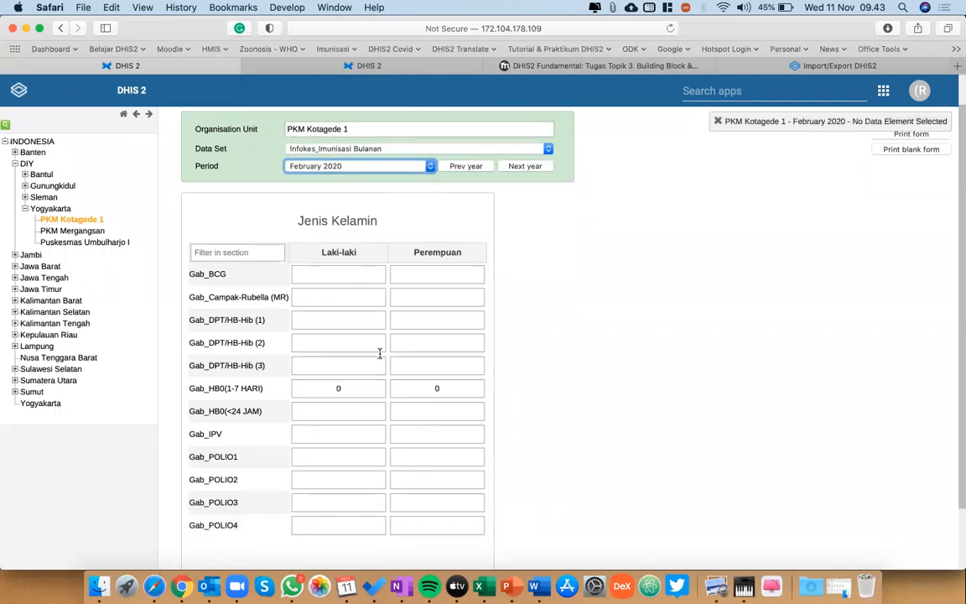
scroll(668, 305, "up", 2)
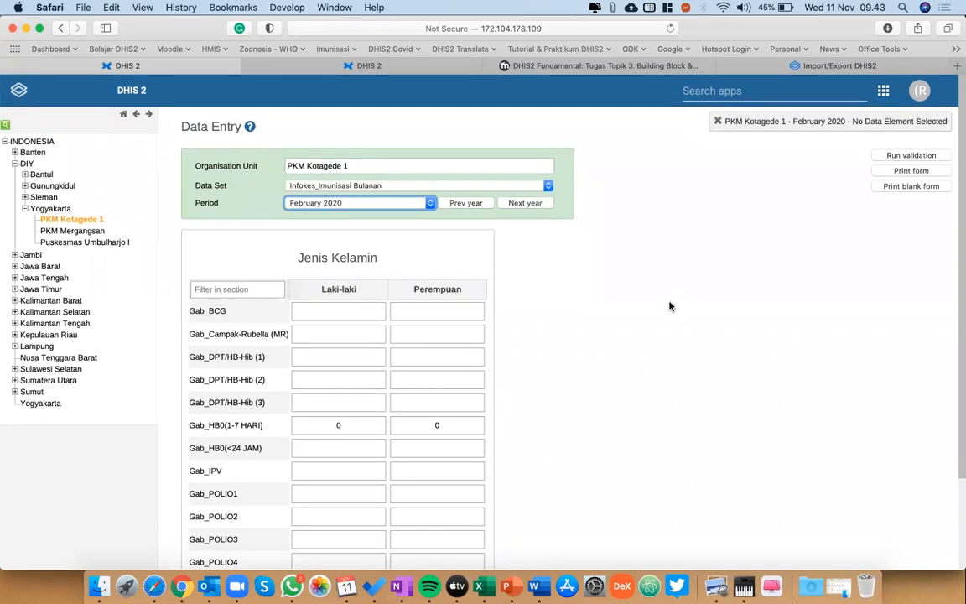
Minimize Safari and examine the CSV rows in mergangsan 2020 alongside the remaining vaccine columns on the source workbook's Jan sheet.
left_click(26, 29)
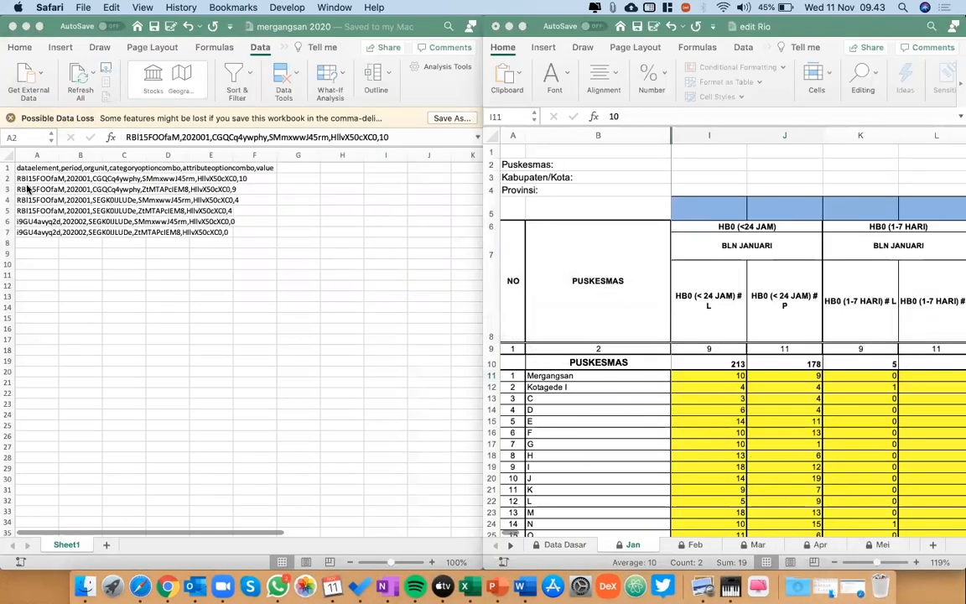
left_click(26, 181)
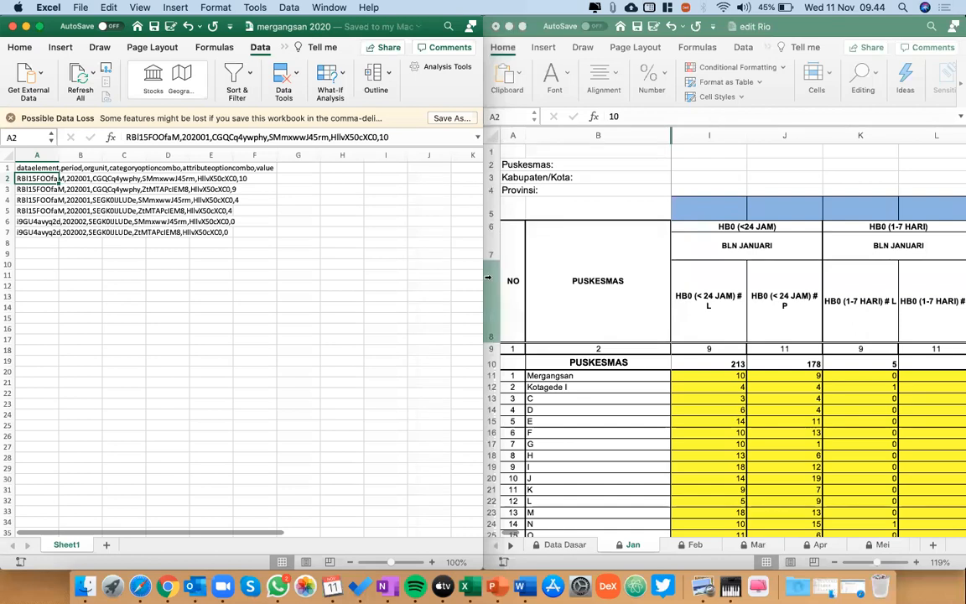
left_click(385, 369)
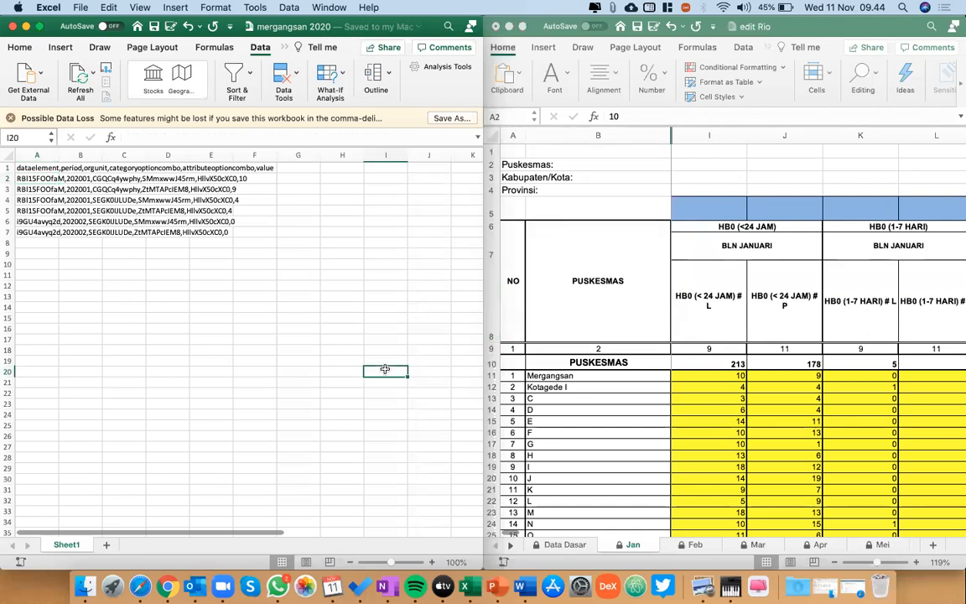
left_click(579, 545)
left_click(577, 545)
left_click(629, 546)
scroll(794, 458, "right", 5)
scroll(793, 459, "right", 4)
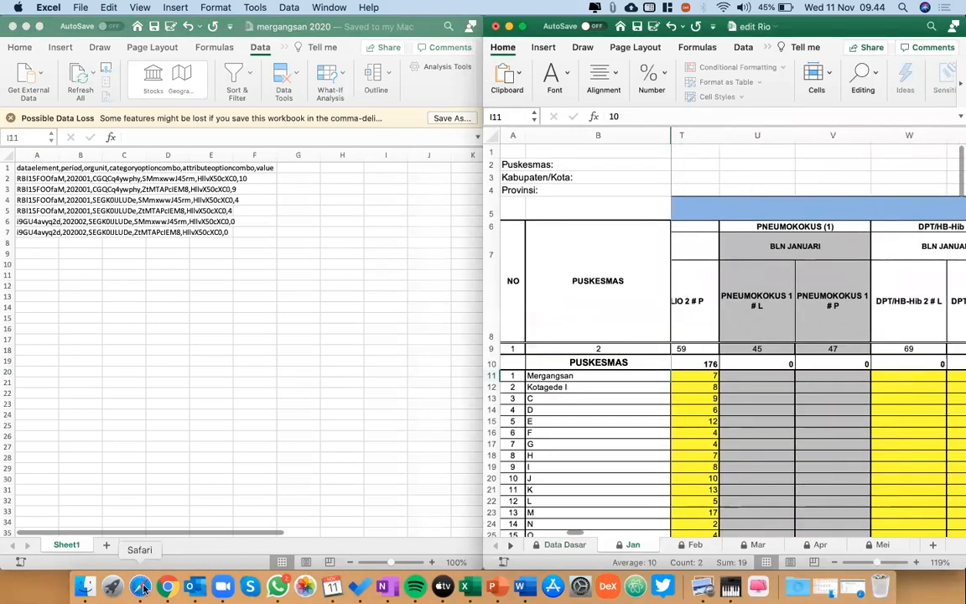
Return to Safari and show the PKM Kotagede 1 form for August 2020.
left_click(141, 585)
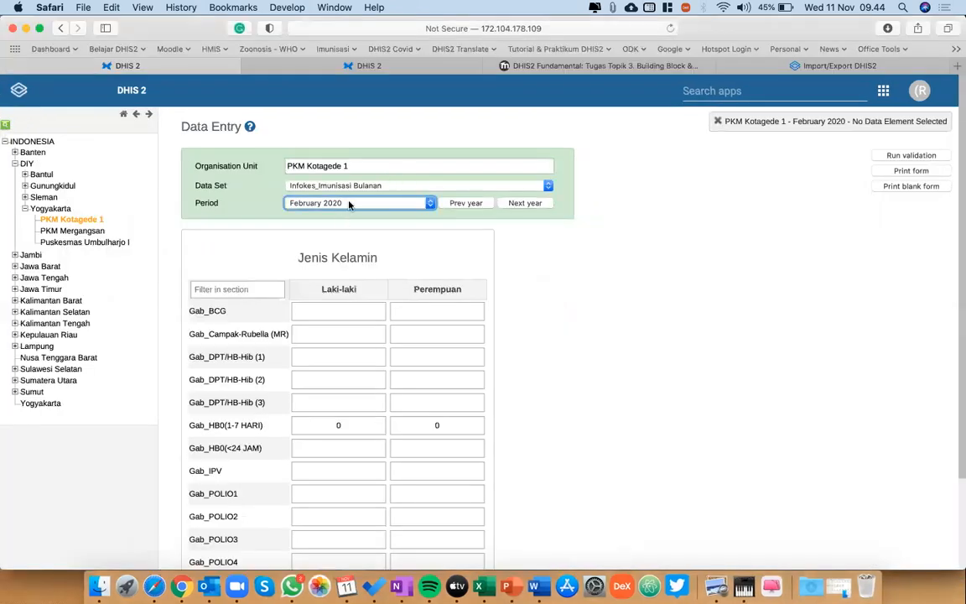
left_click(350, 204)
left_click(350, 139)
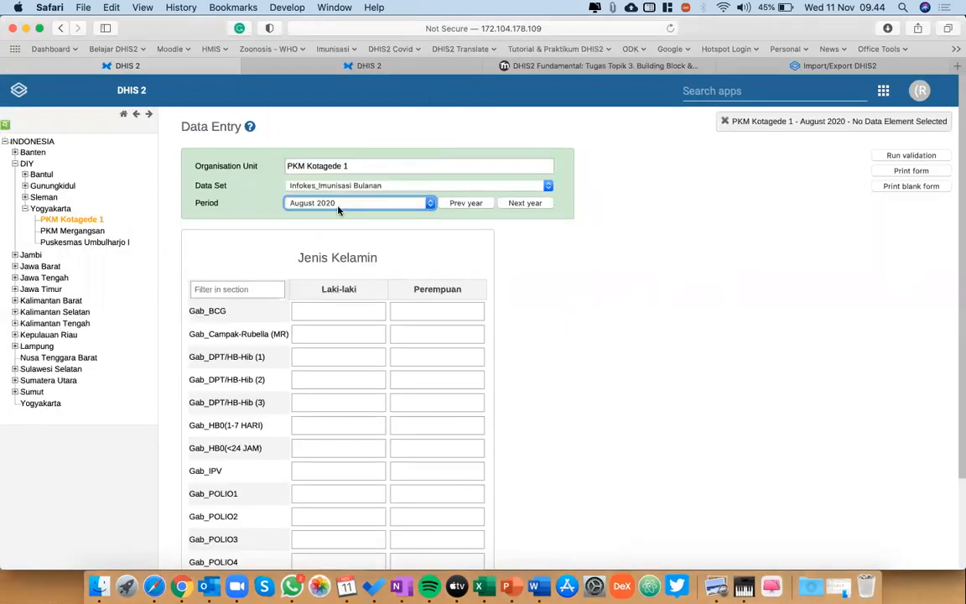
Change the PKM Kotagede 1 immunization form's period to September 2020 to check for imported values.
left_click(338, 210)
left_click(319, 191)
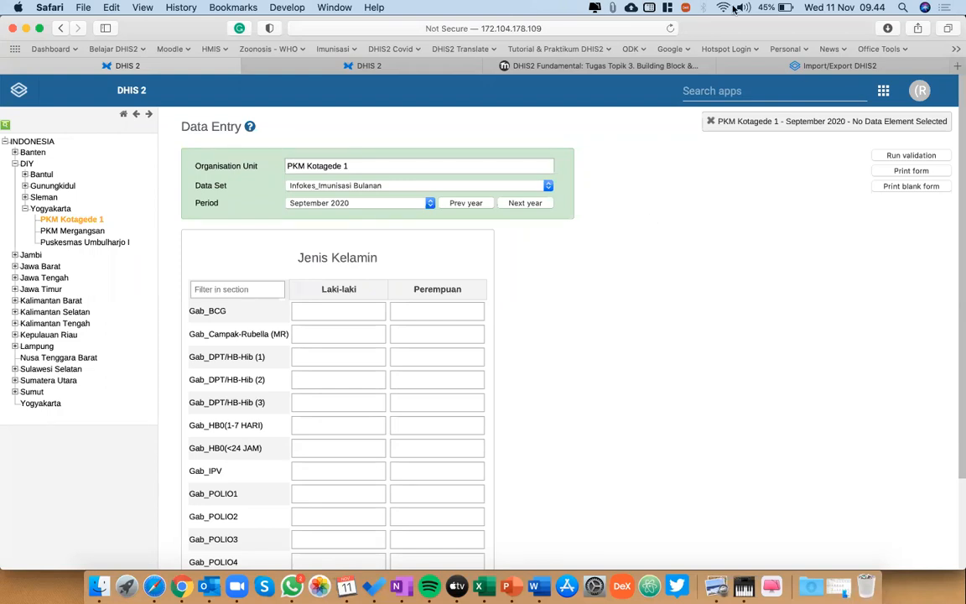
Look over the Import/Export summary and the Tugas Topik 3 assignment page, ending on the Data Entry page without a data set.
left_click(743, 65)
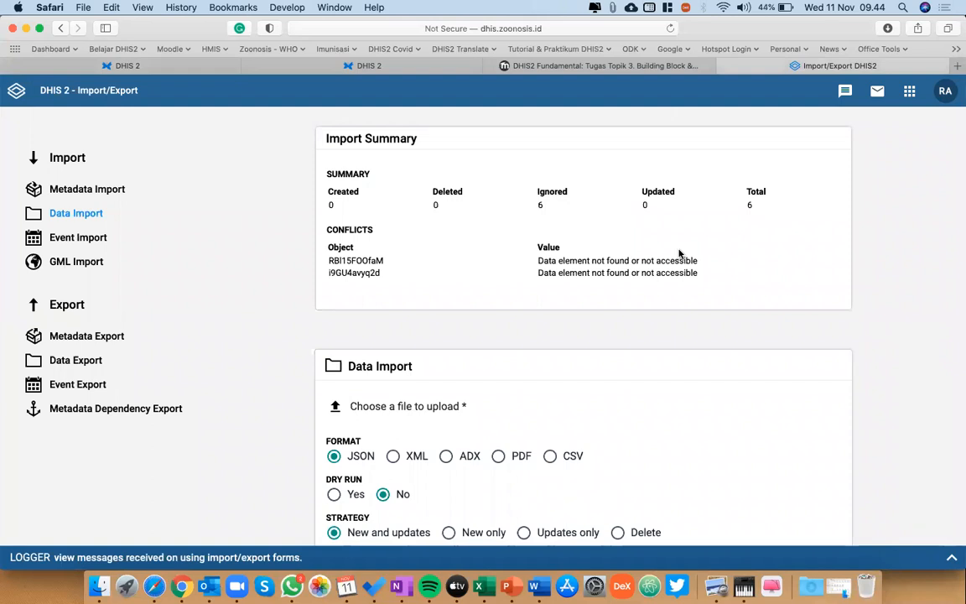
left_click(518, 67)
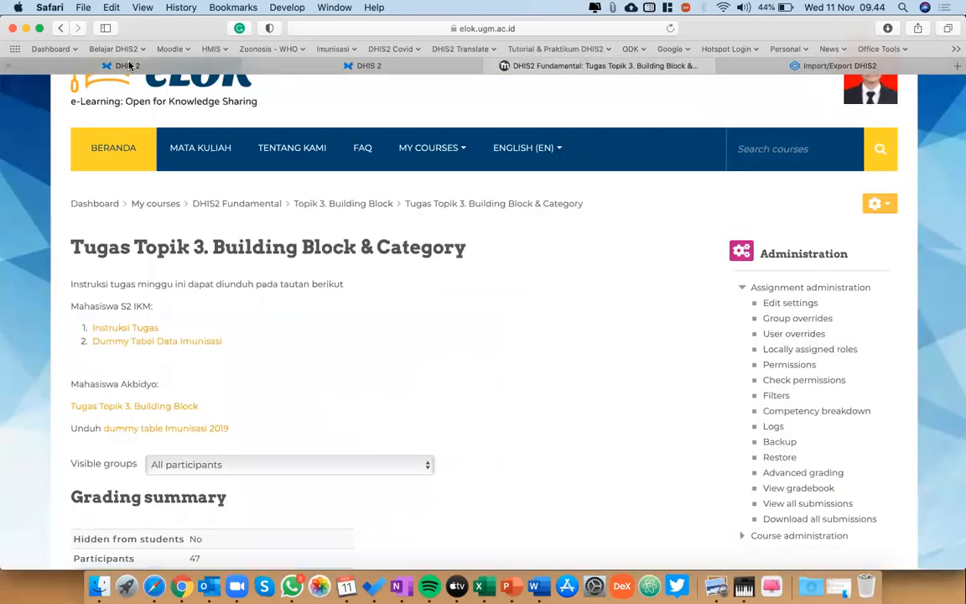
left_click(127, 66)
left_click(360, 64)
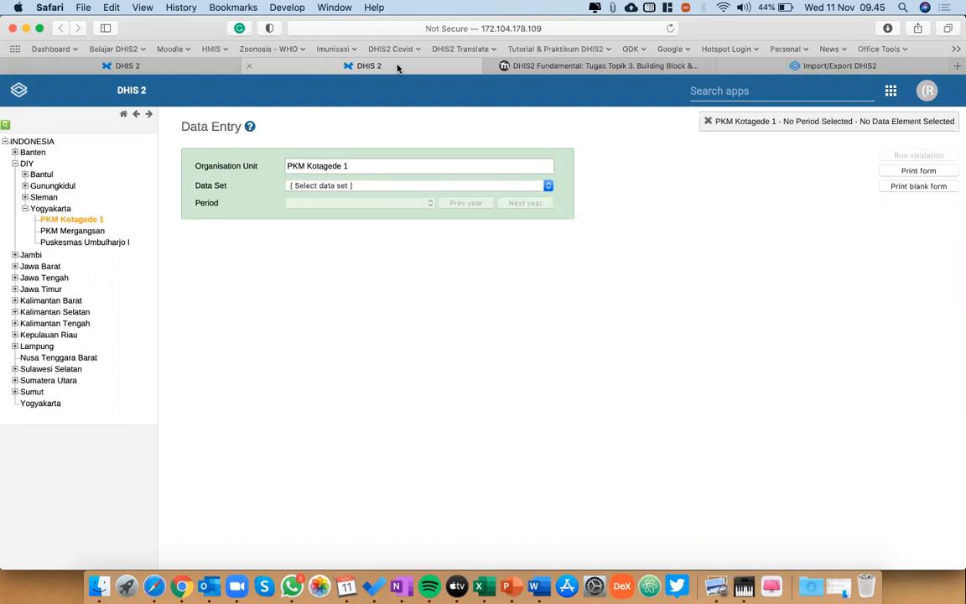
left_click(958, 5)
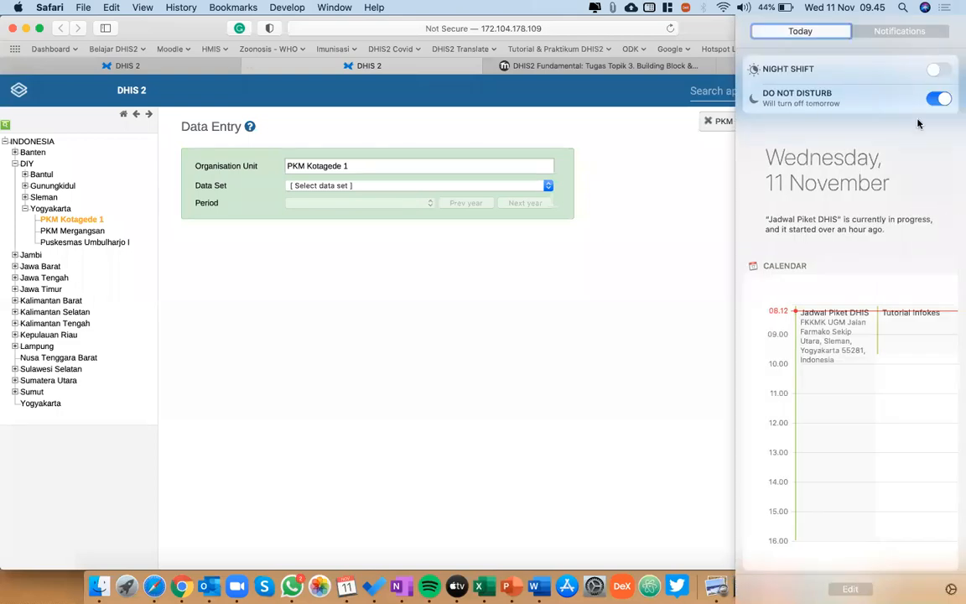
left_click(642, 263)
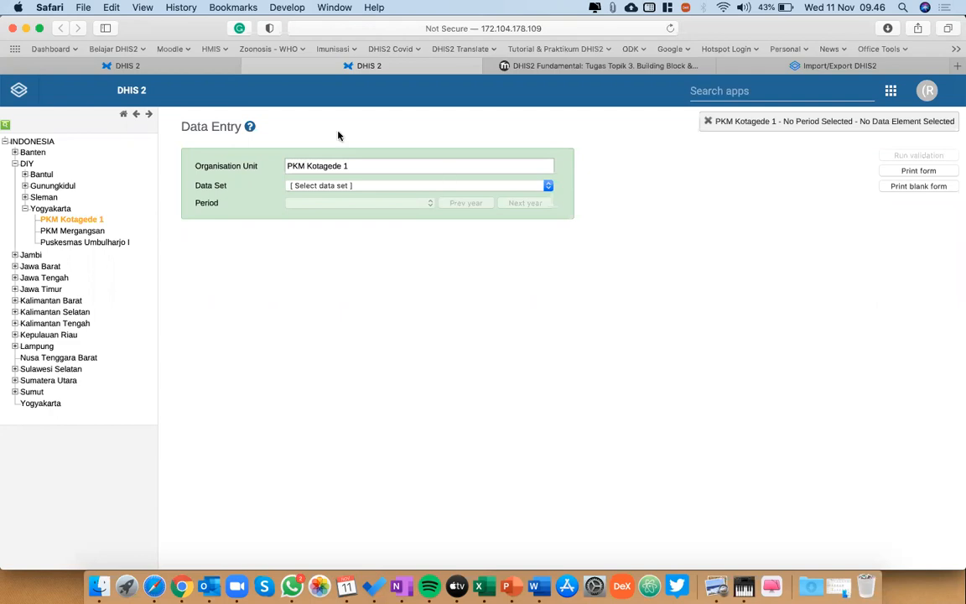
Go to the Maintenance app and open the list of existing data sets.
left_click(114, 63)
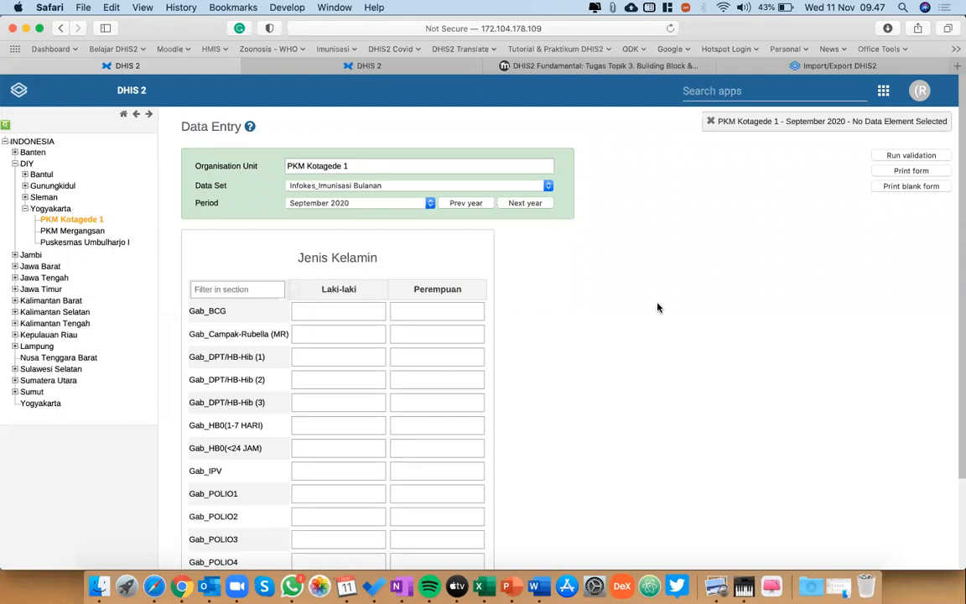
left_click(683, 88)
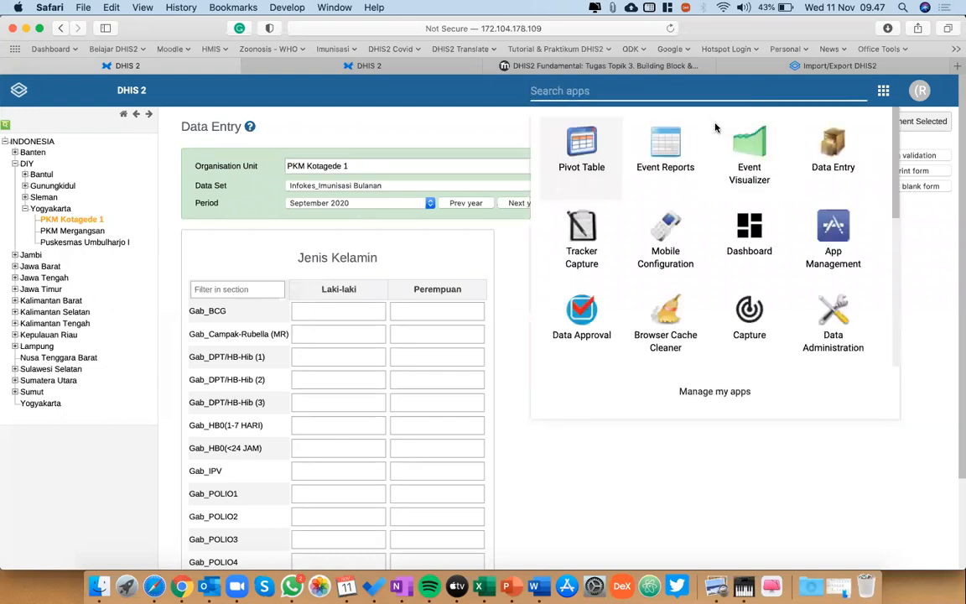
type("main")
left_click(574, 149)
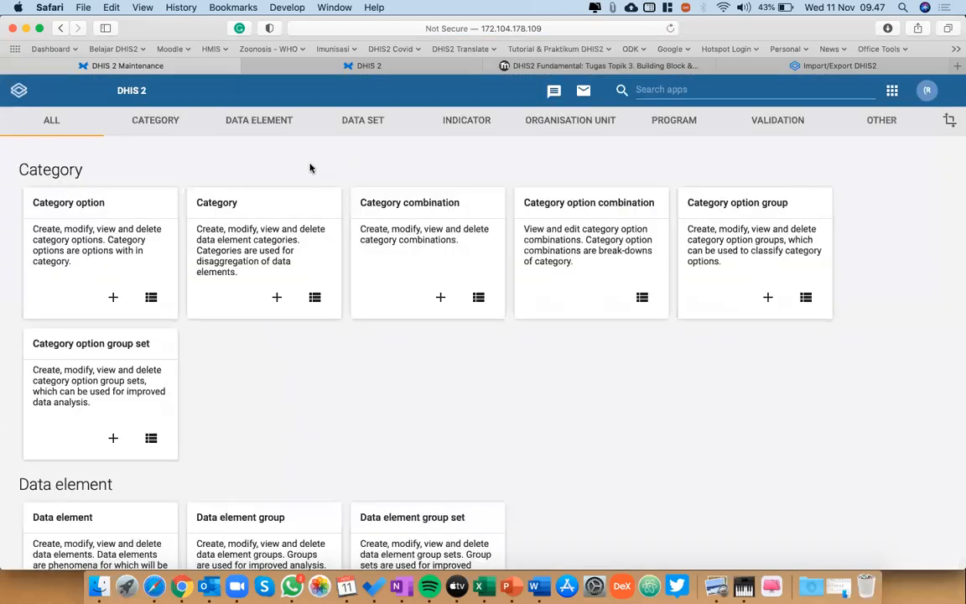
left_click(239, 126)
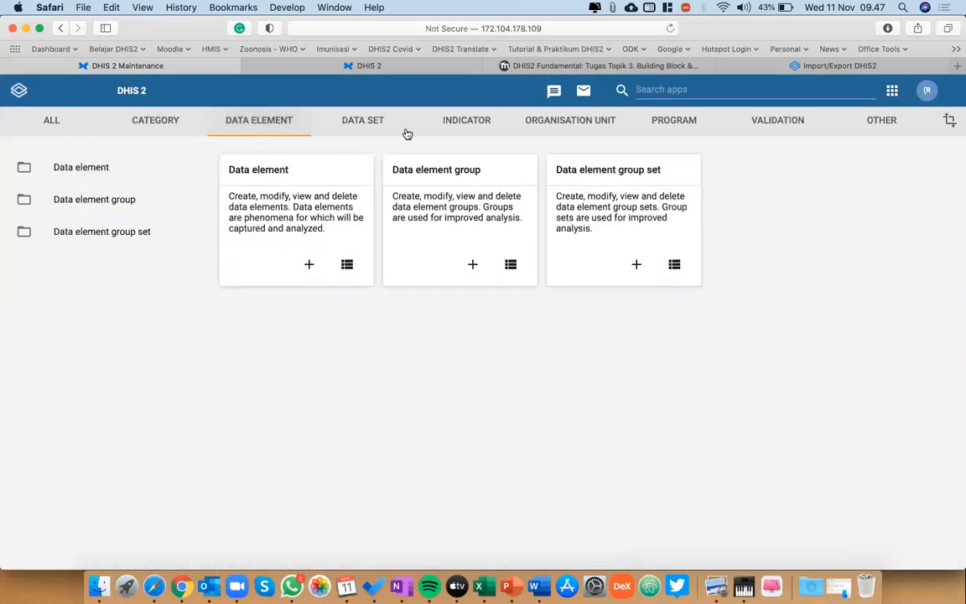
left_click(374, 121)
left_click(99, 168)
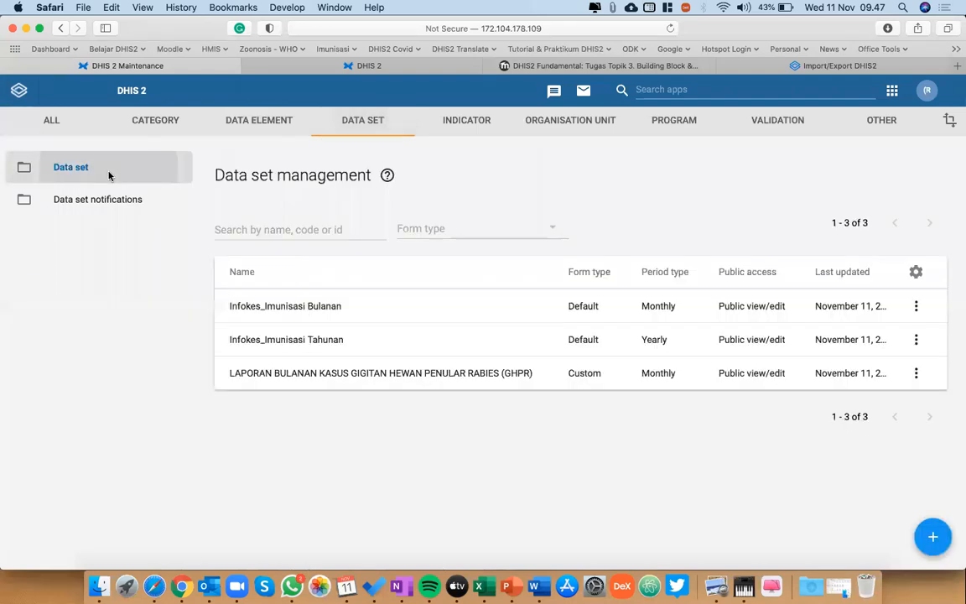
Start a new data set and name it with a personal-name prefix followed by "imunisasi bulanan".
left_click(933, 537)
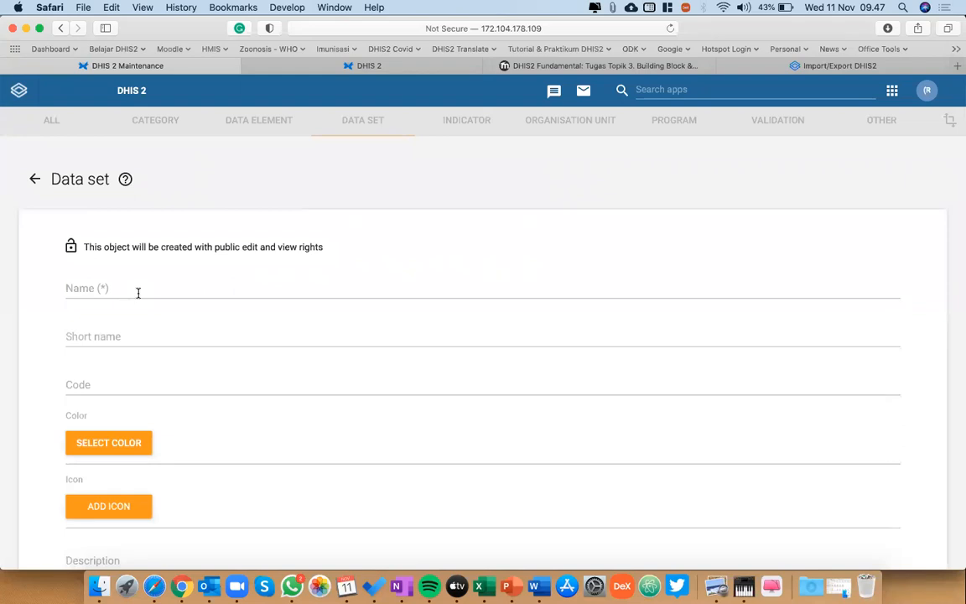
left_click(139, 292)
type("rio_imunisaa")
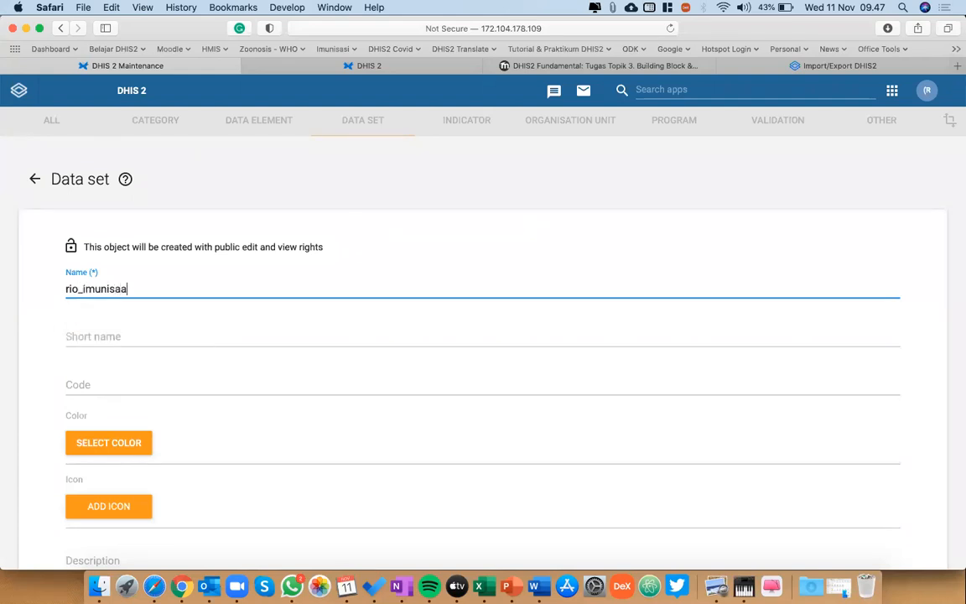
key("BackSpace")
type("si")
type("bulanana")
scroll(197, 300, "down", 20)
scroll(197, 299, "up", 5)
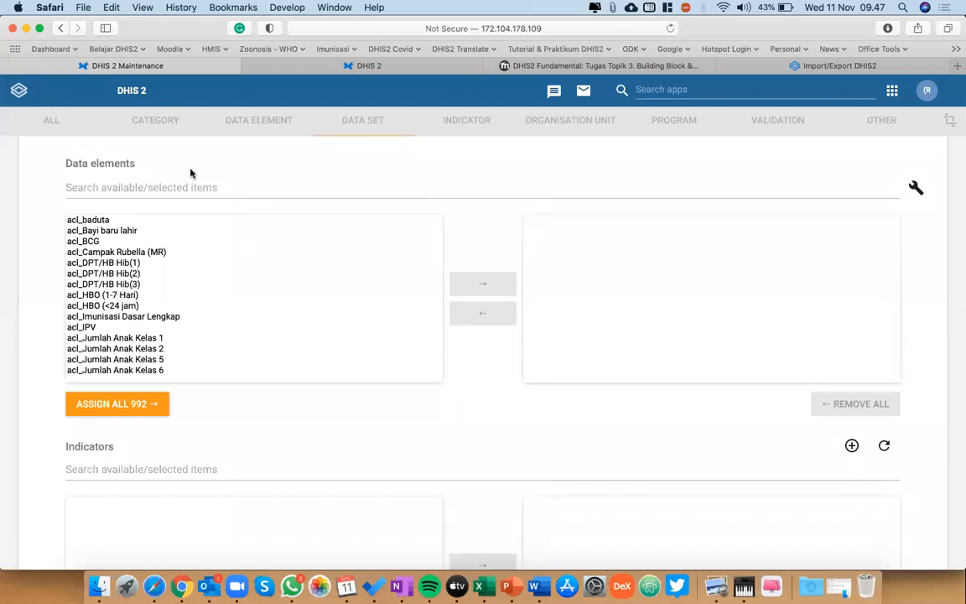
Try assigning acl_BCG, acl_Campak Rubella (MR) and acl_DPT/HB Hib(1) to the new data set, and abandon the unsaved form.
left_click(194, 189)
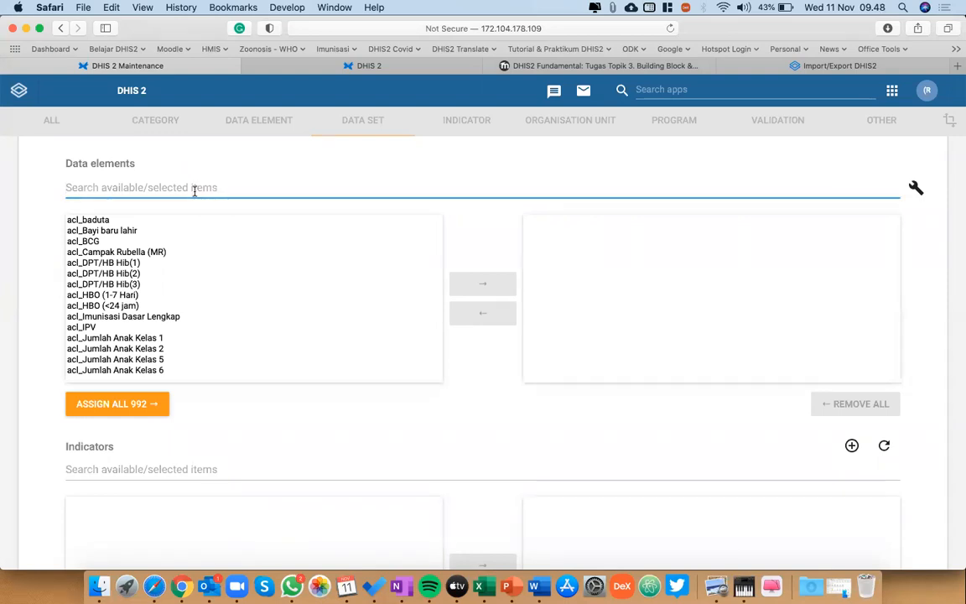
type("rio")
key("BackSpace")
key("BackSpace")
key("BackSpace")
double_click(91, 241)
double_click(90, 241)
double_click(91, 241)
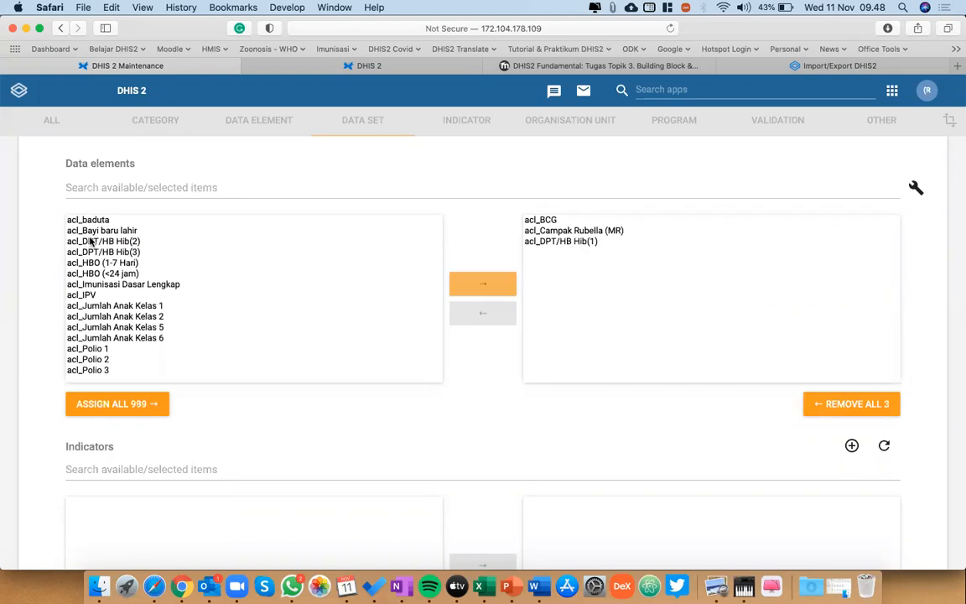
scroll(539, 414, "down", 10)
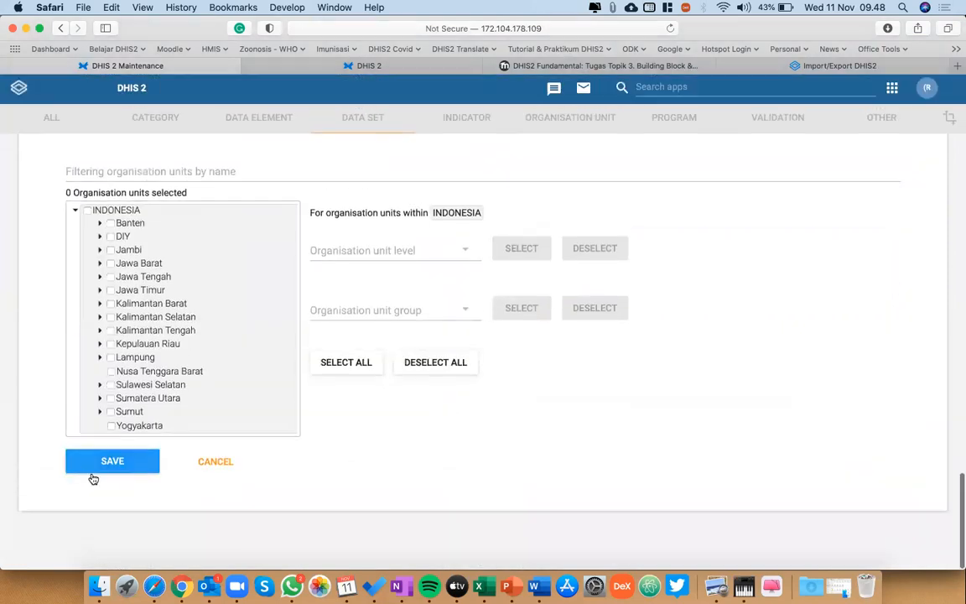
left_click(206, 464)
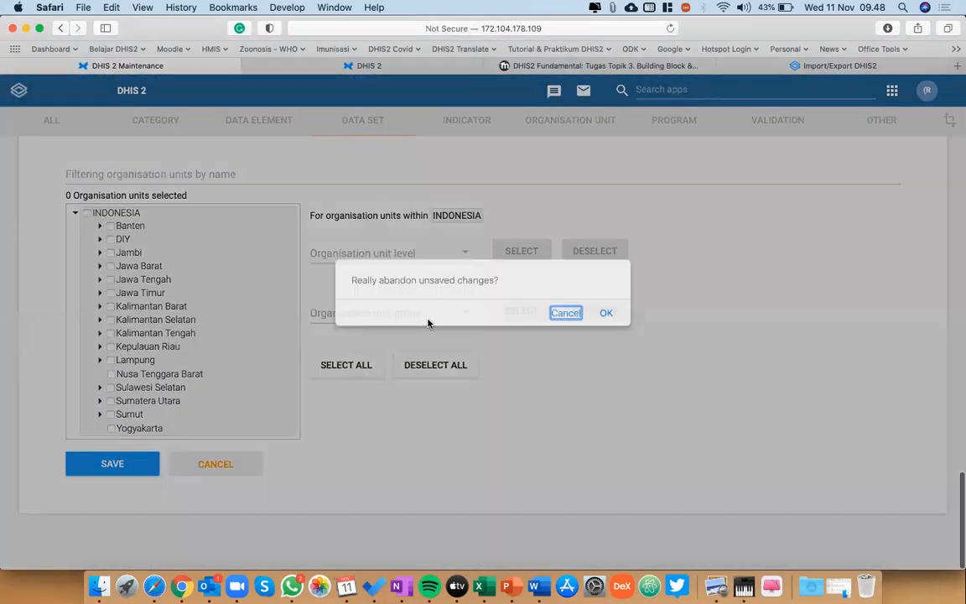
left_click(608, 314)
Open Data Entry and load the Infokes_Imunisasi Bulanan form of PKM Kotagede 1 for January 2020.
left_click(892, 90)
left_click(847, 172)
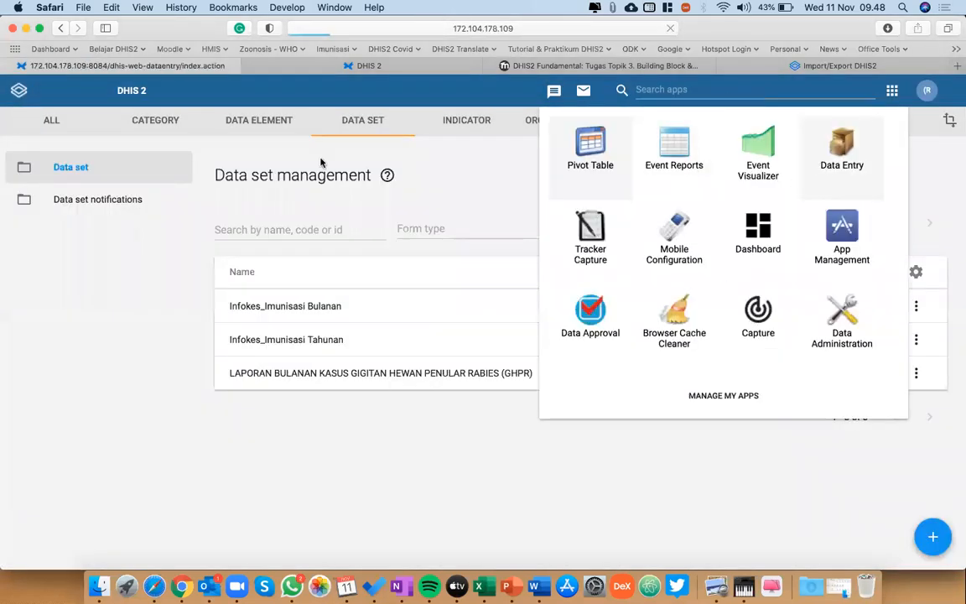
left_click(342, 186)
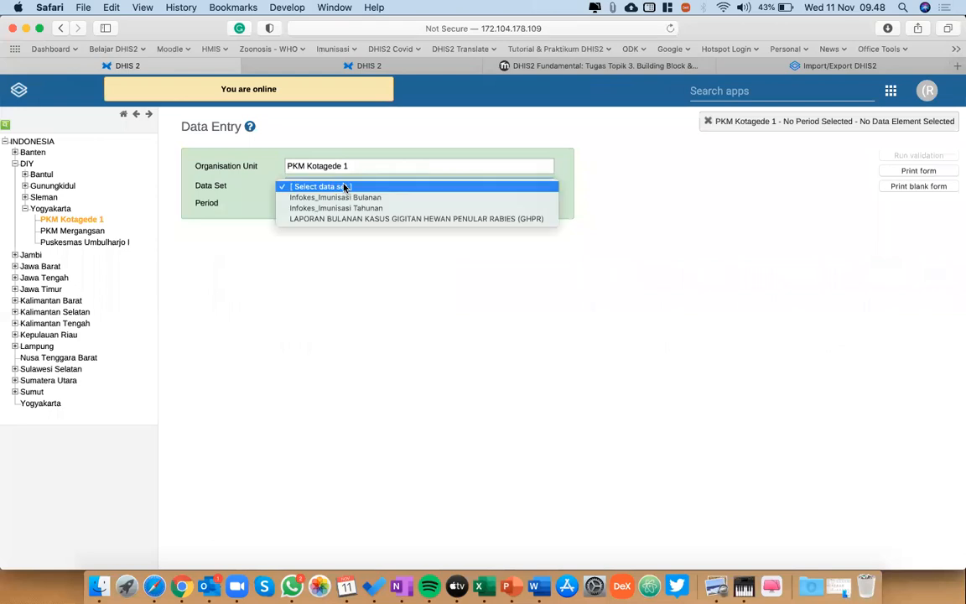
left_click(330, 198)
left_click(312, 203)
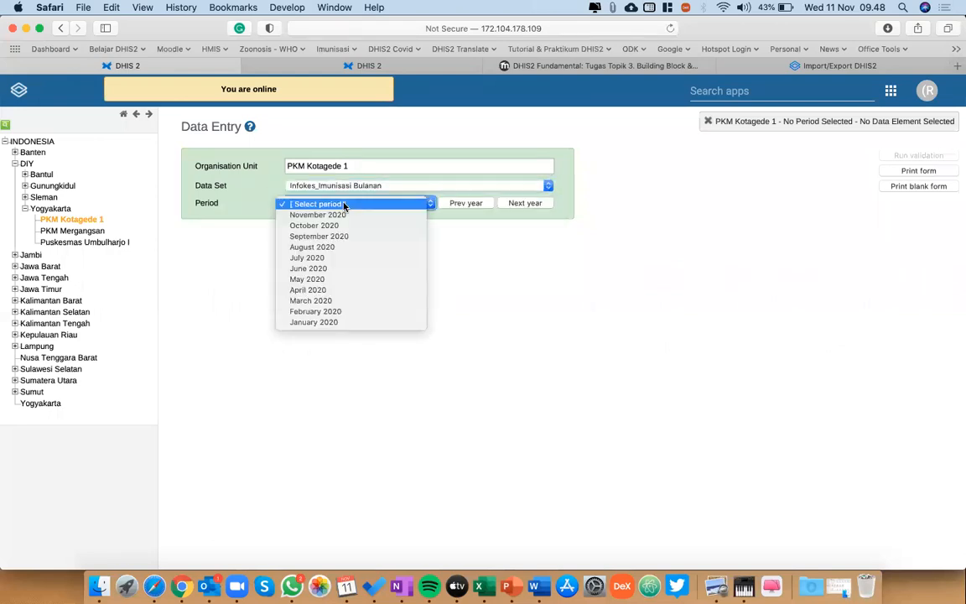
left_click(314, 322)
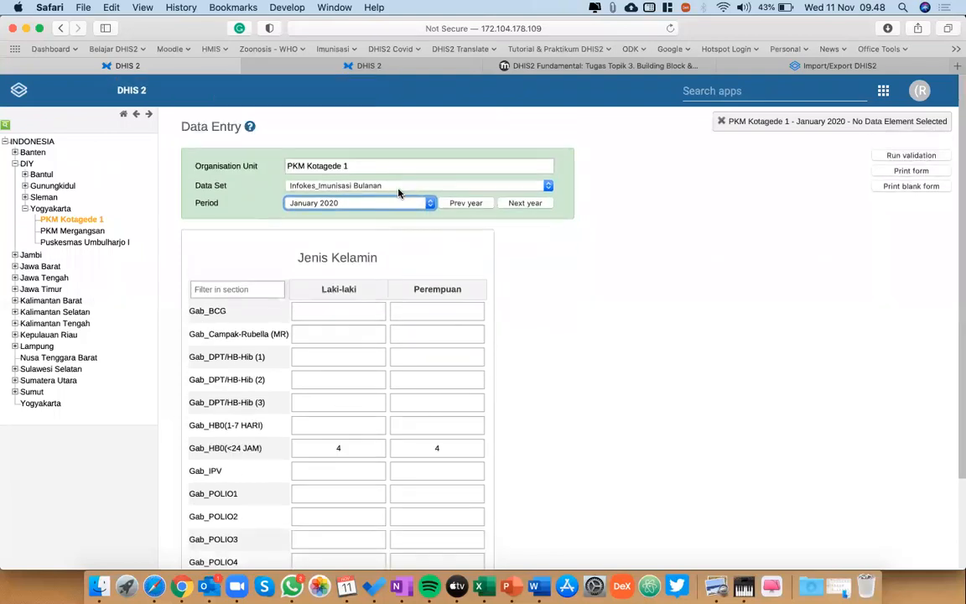
Check the data set choices, keep Infokes_Imunisasi Bulanan, and look through the immunisation rows of its form.
left_click(340, 187)
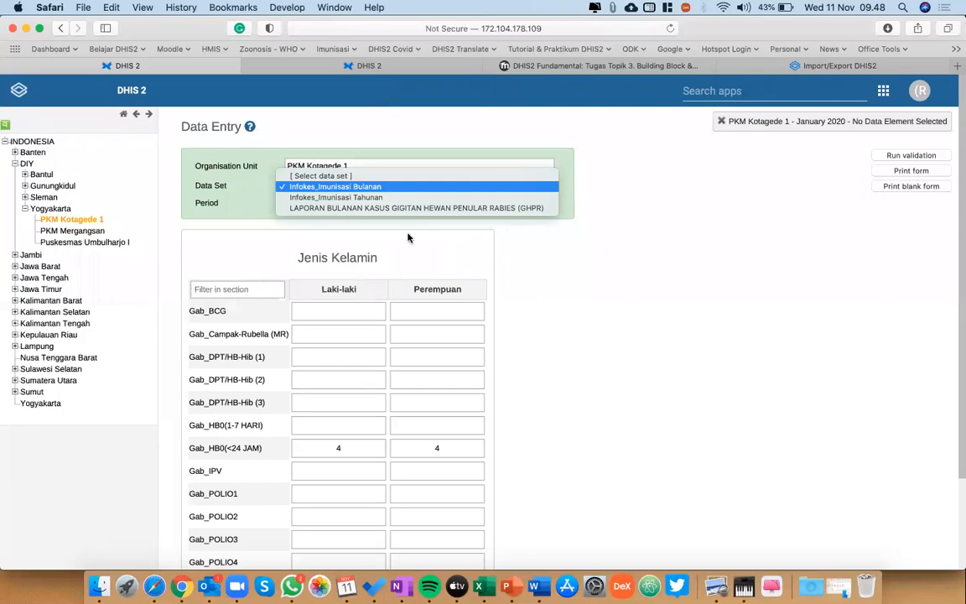
left_click(348, 187)
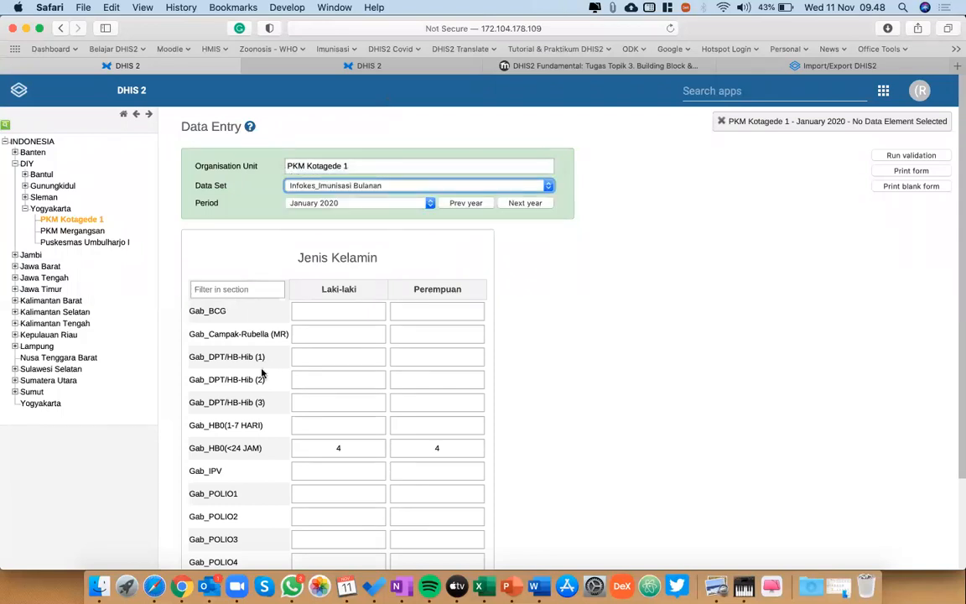
scroll(261, 373, "down", 3)
scroll(262, 373, "up", 3)
scroll(291, 498, "down", 3)
scroll(291, 499, "up", 3)
Switch to the second Data Entry page, collapse the Yogyakarta branch and choose the data set Infokes_Imunisasi Tahunan.
left_click(352, 73)
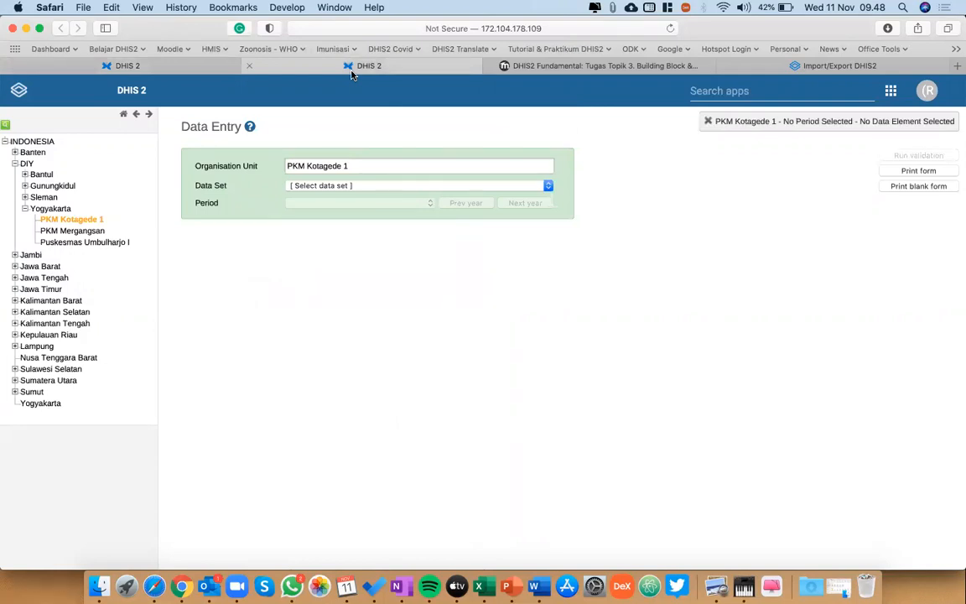
left_click(24, 209)
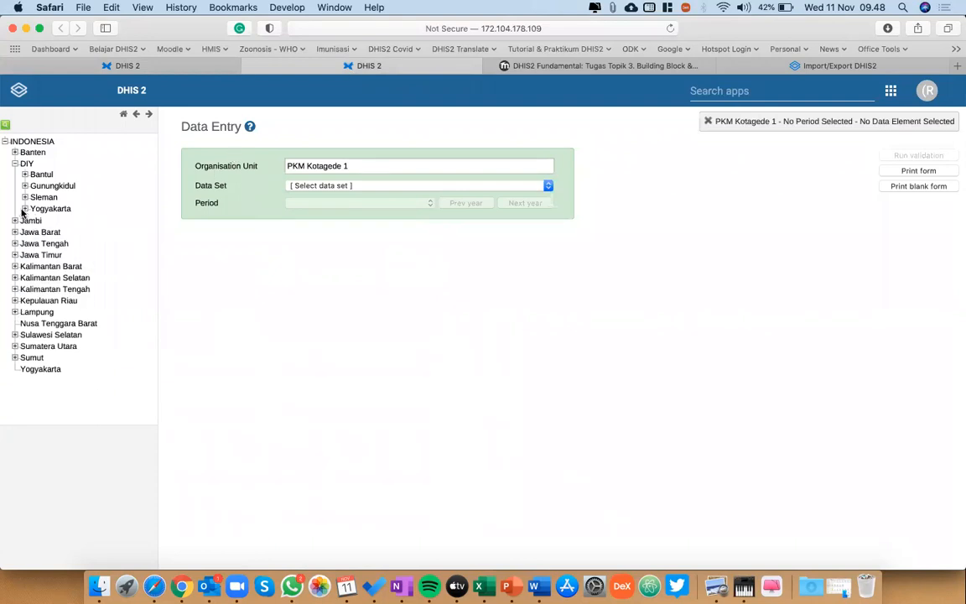
left_click(339, 186)
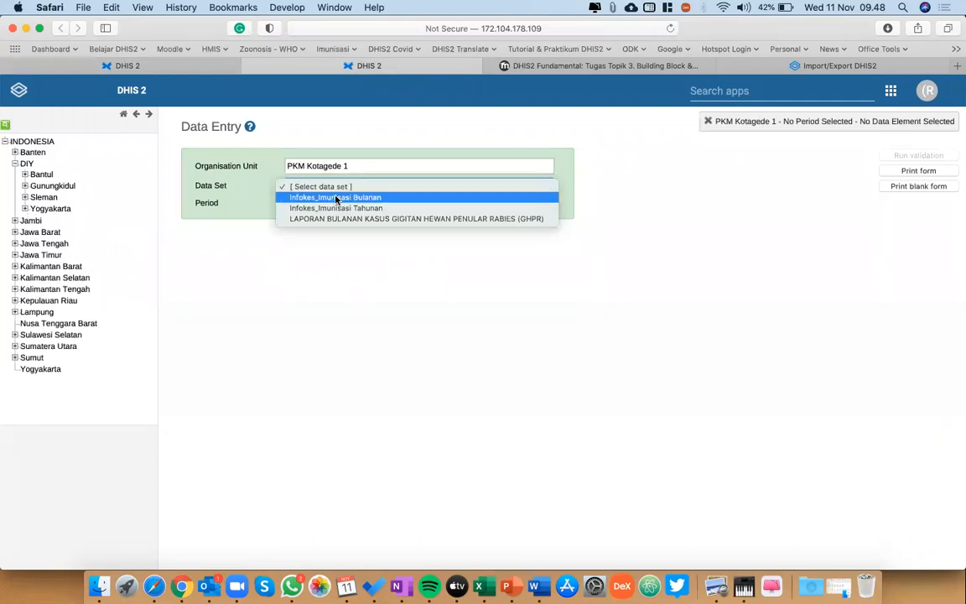
left_click(336, 198)
left_click(368, 186)
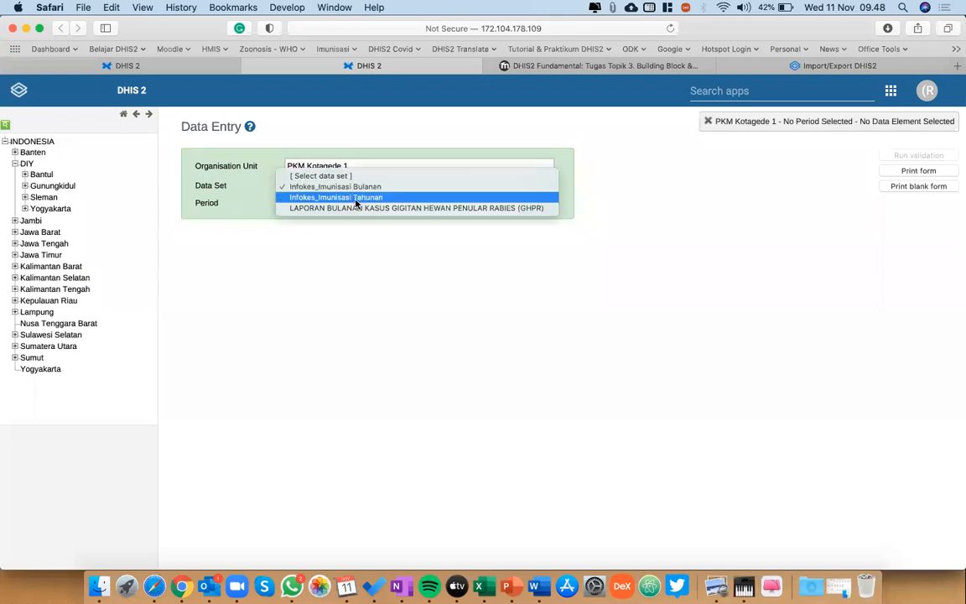
left_click(356, 200)
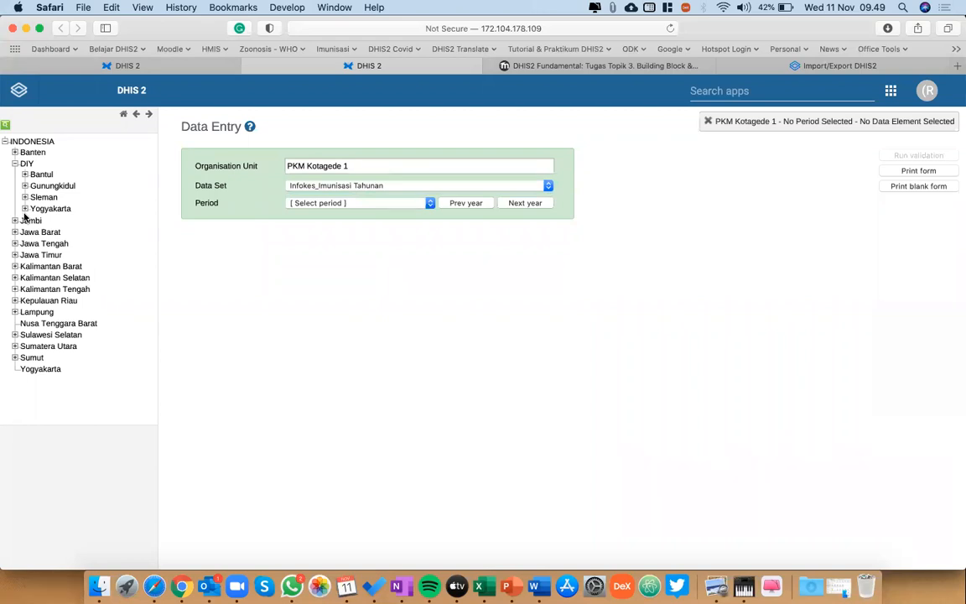
Change the data set to Infokes_Imunisasi Bulanan and set the period to January 2020.
left_click(328, 186)
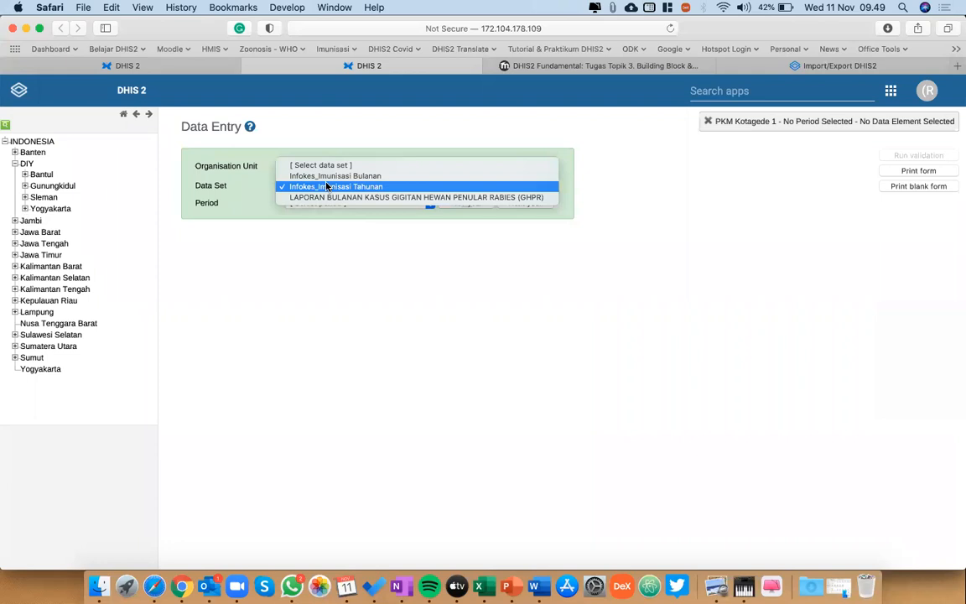
left_click(333, 177)
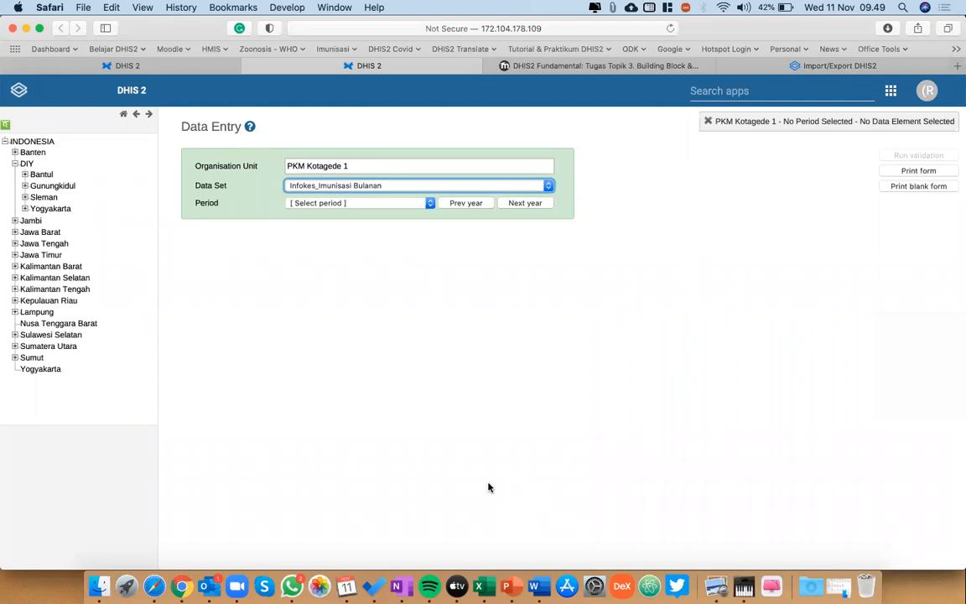
left_click(361, 202)
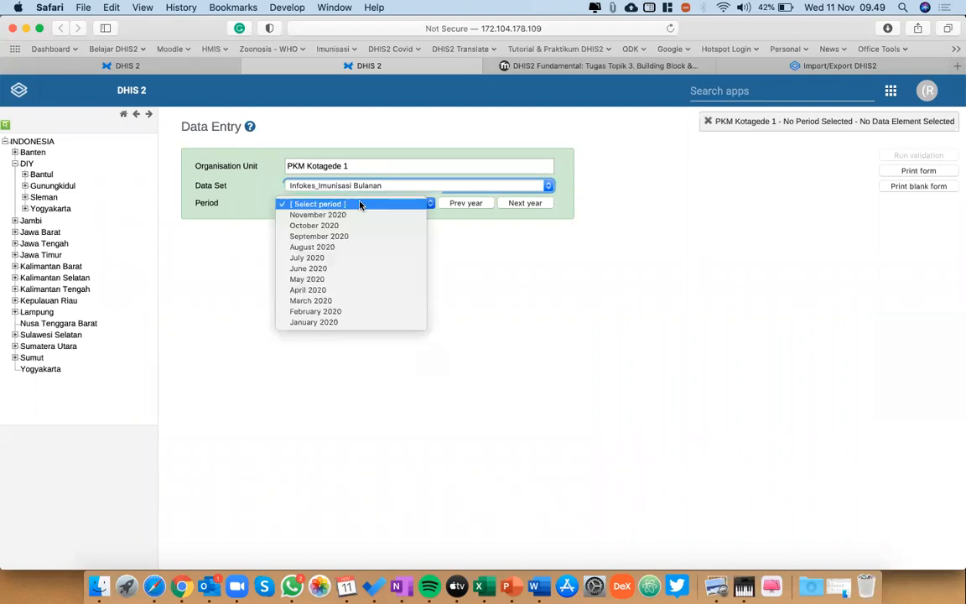
left_click(327, 322)
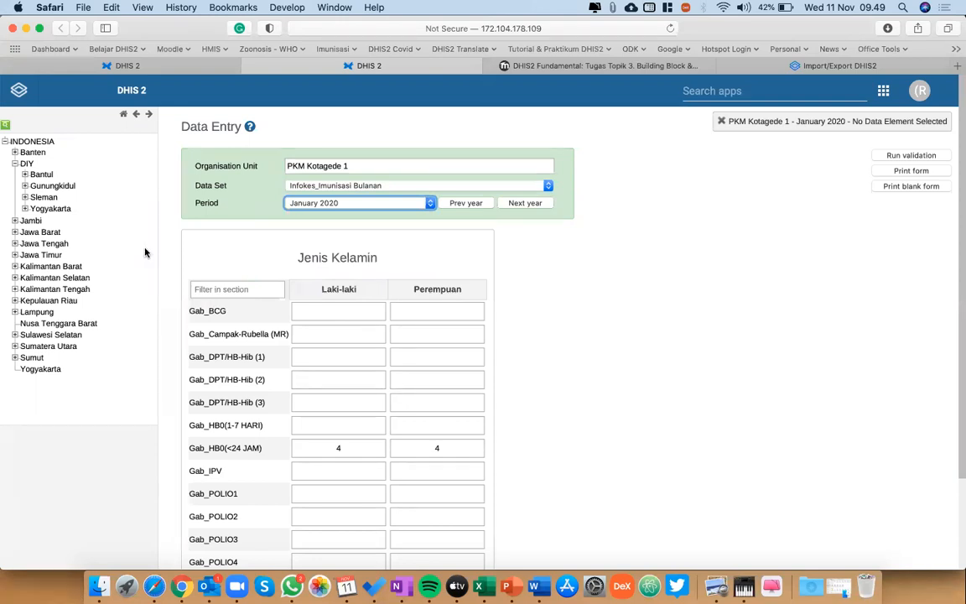
Examine the loaded monthly immunisation form and compare it with the one open on the first Data Entry page.
scroll(385, 341, "down", 1)
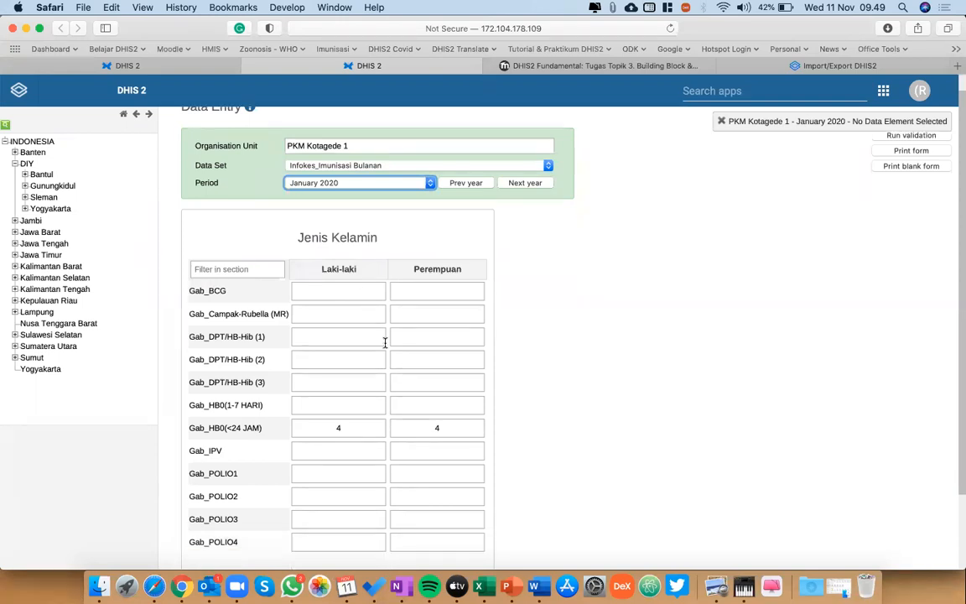
scroll(385, 340, "up", 1)
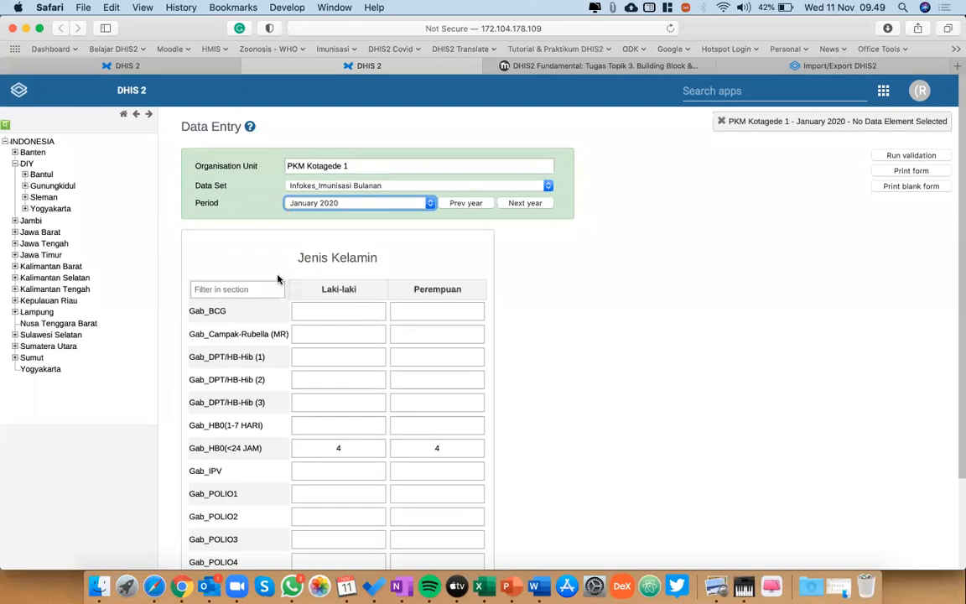
left_click(329, 186)
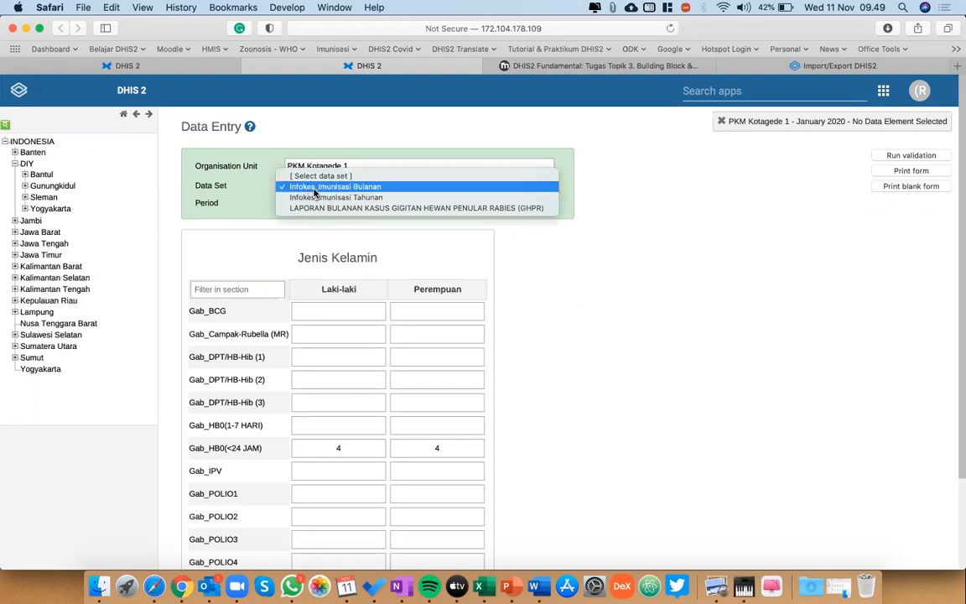
left_click(369, 187)
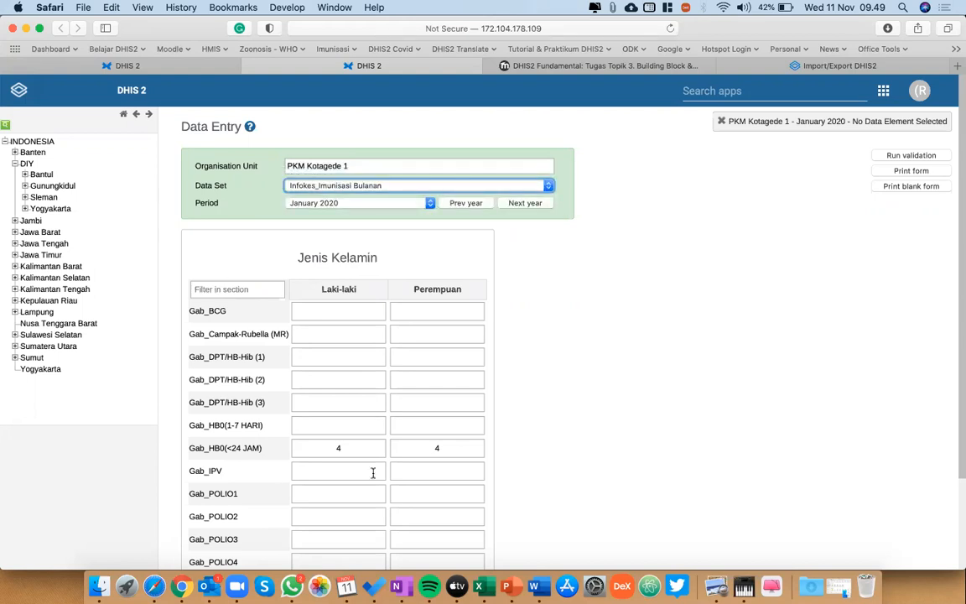
scroll(373, 472, "down", 3)
scroll(373, 472, "up", 3)
scroll(384, 378, "down", 2)
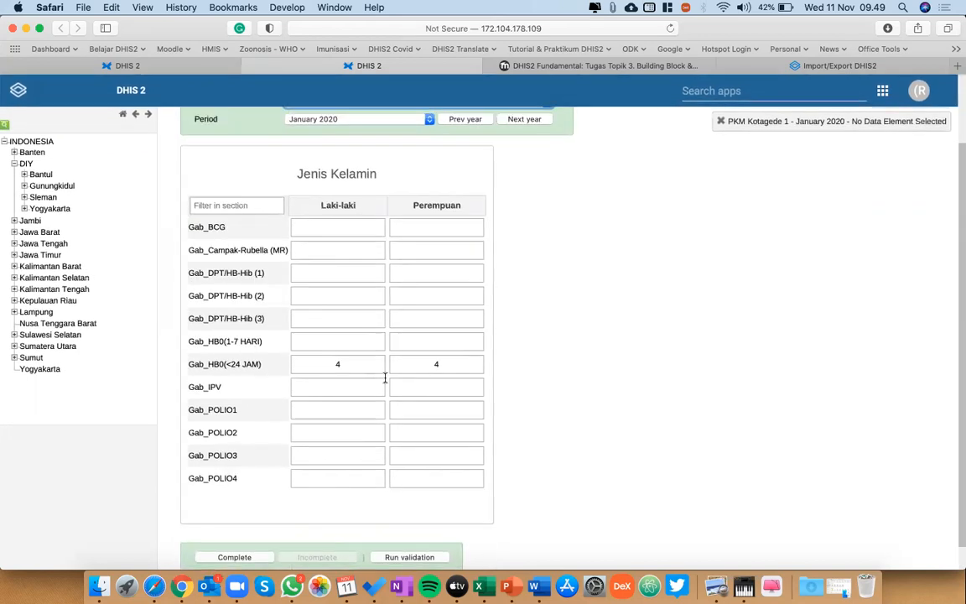
scroll(385, 378, "up", 1)
scroll(385, 377, "up", 1)
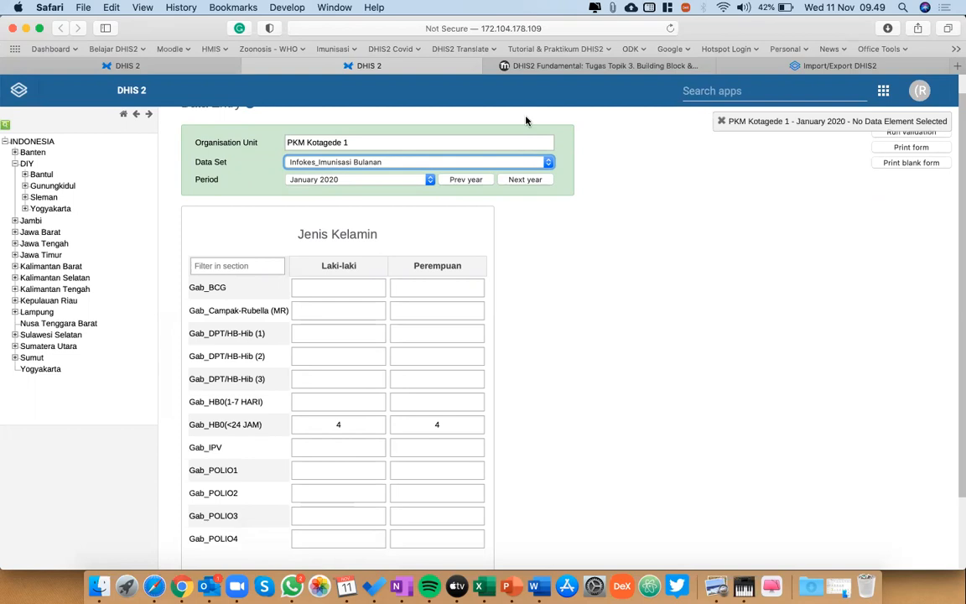
left_click(146, 70)
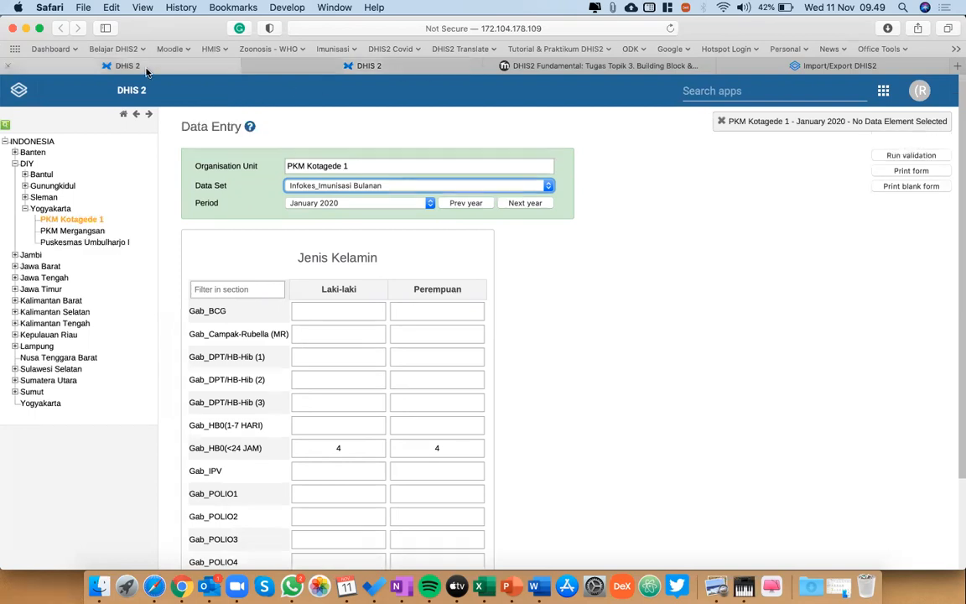
left_click(371, 67)
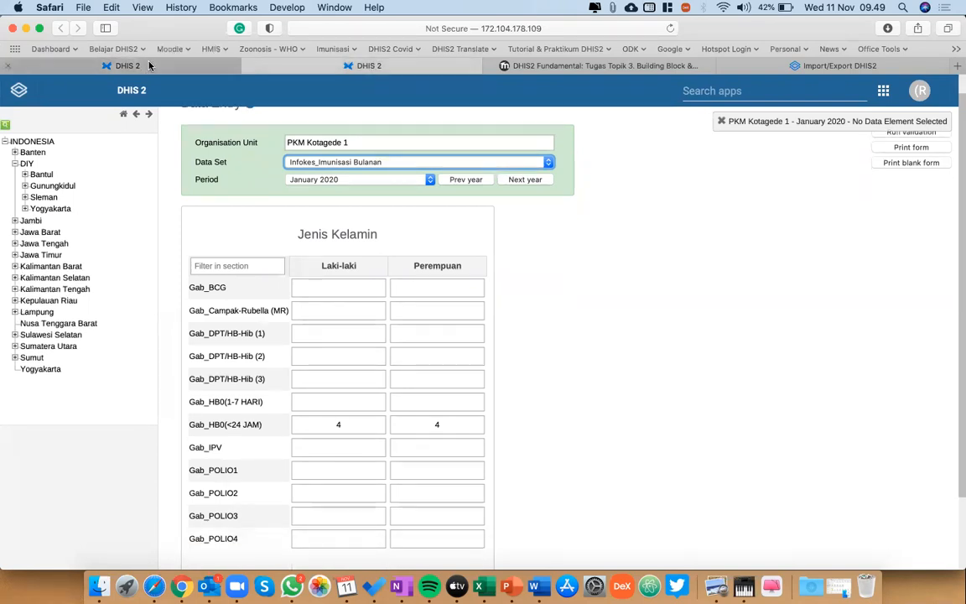
Switch between the two Data Entry pages to compare their PKM Kotagede 1 forms for January 2020.
left_click(390, 68)
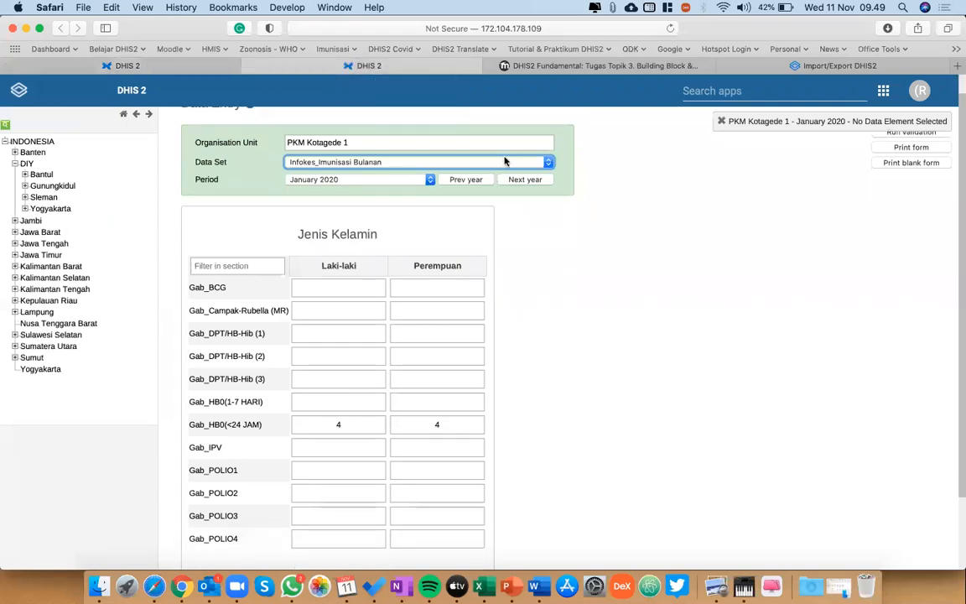
left_click(173, 67)
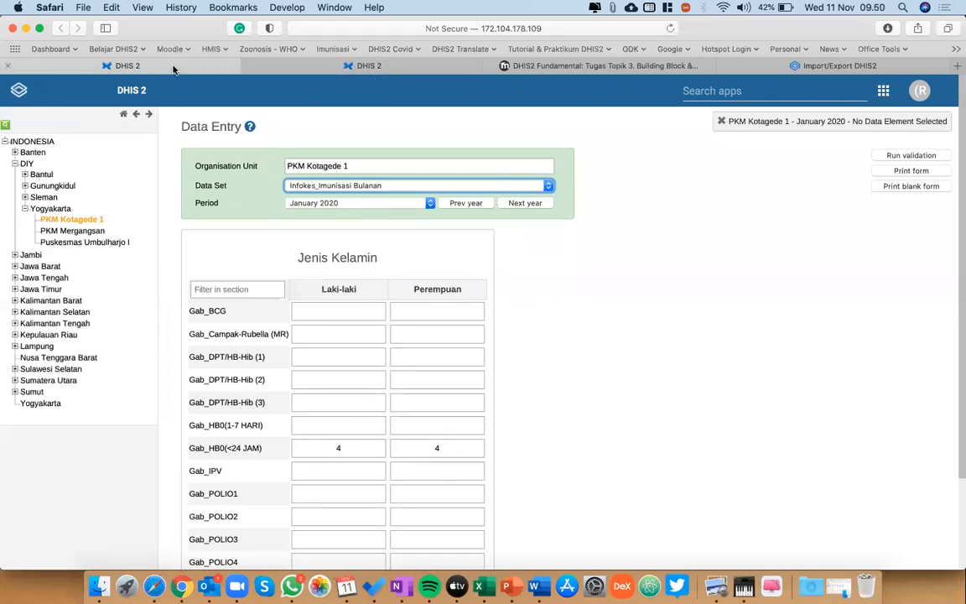
left_click(352, 66)
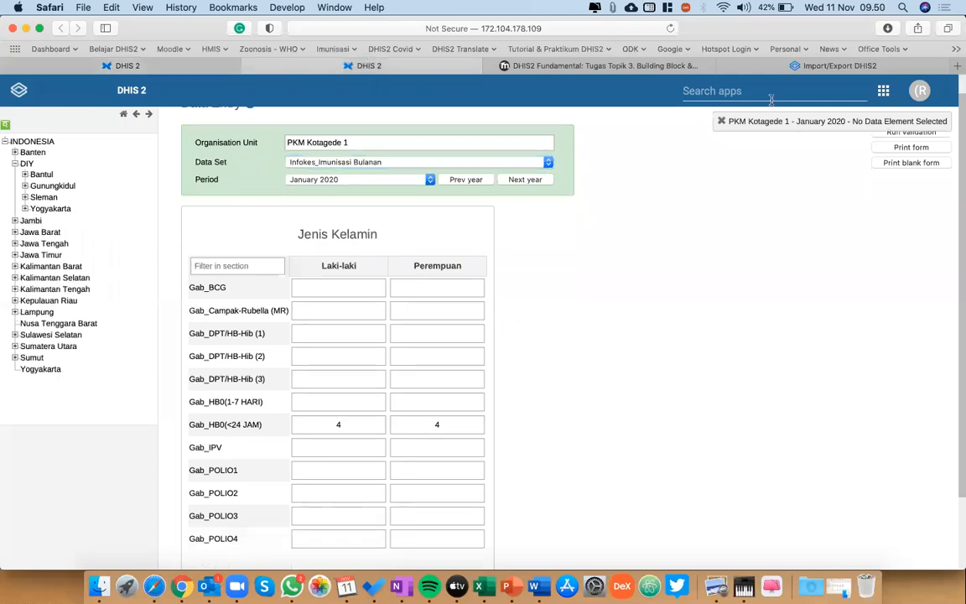
Find and open the Maintenance app and bring up its list of data sets.
left_click(696, 93)
type("main")
left_click(617, 155)
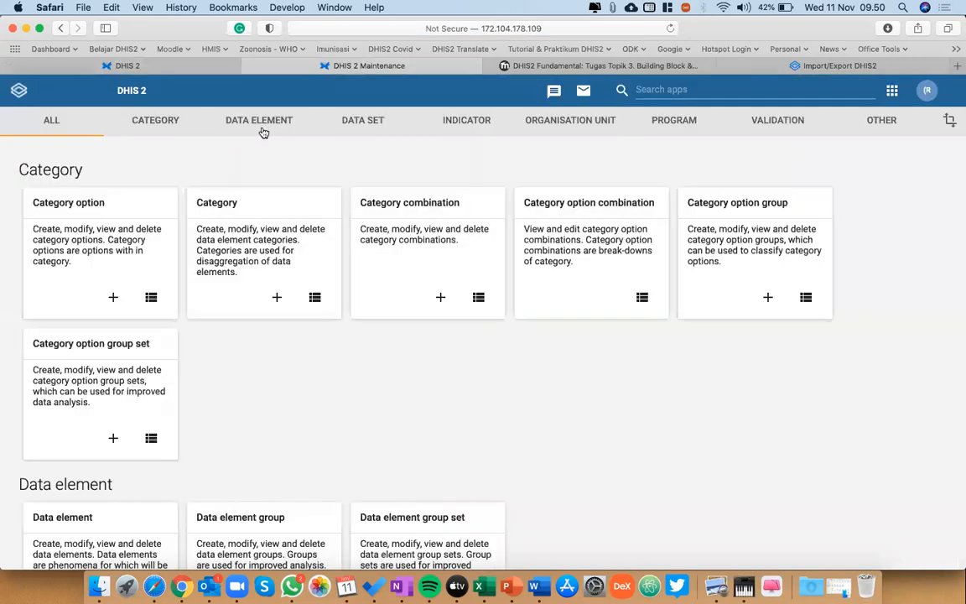
left_click(343, 122)
left_click(74, 164)
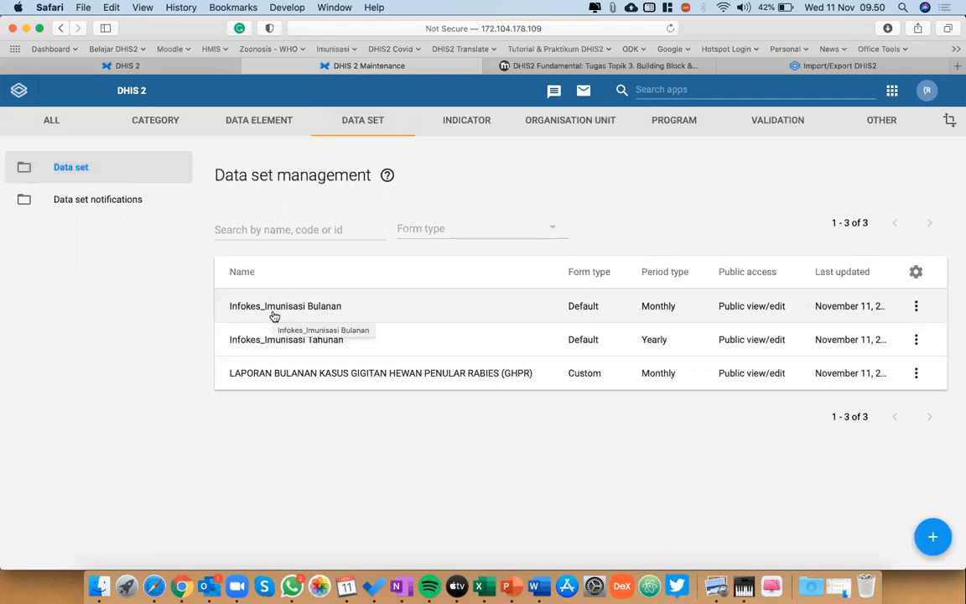
Open the data set Infokes_Imunisasi Bulanan and review its period settings, assigned data elements and organisation units.
left_click(274, 317)
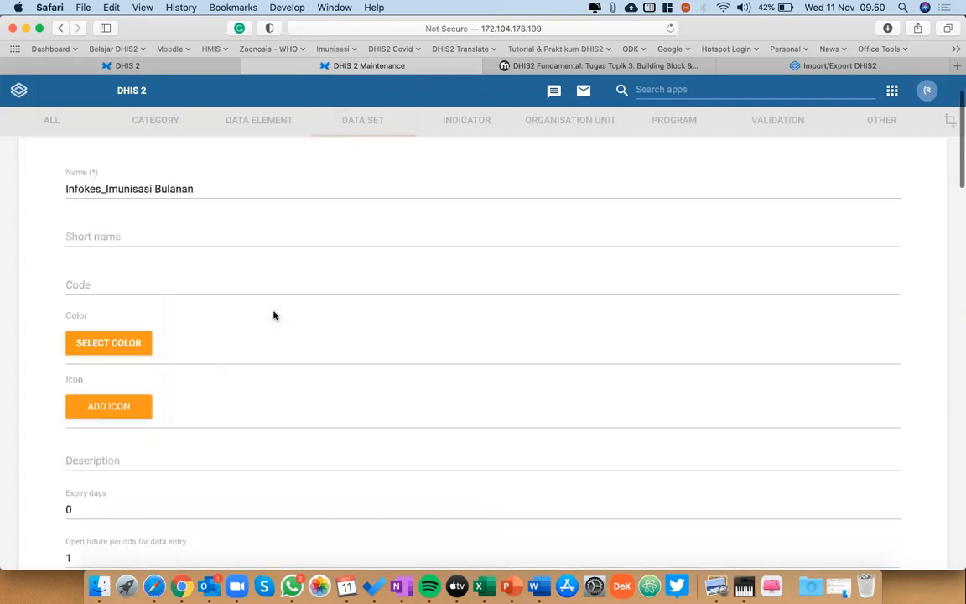
scroll(274, 314, "down", 5)
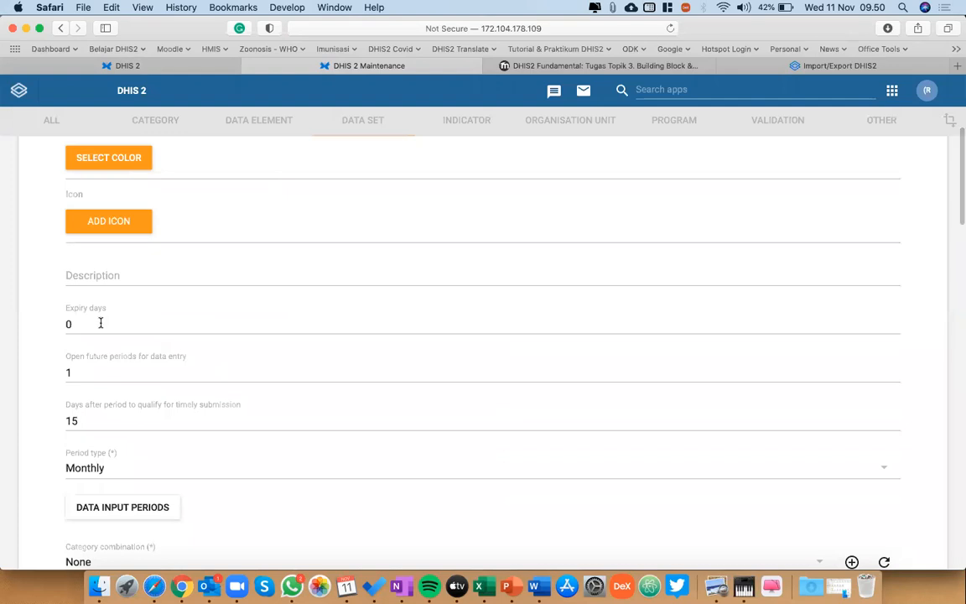
scroll(100, 323, "down", 2)
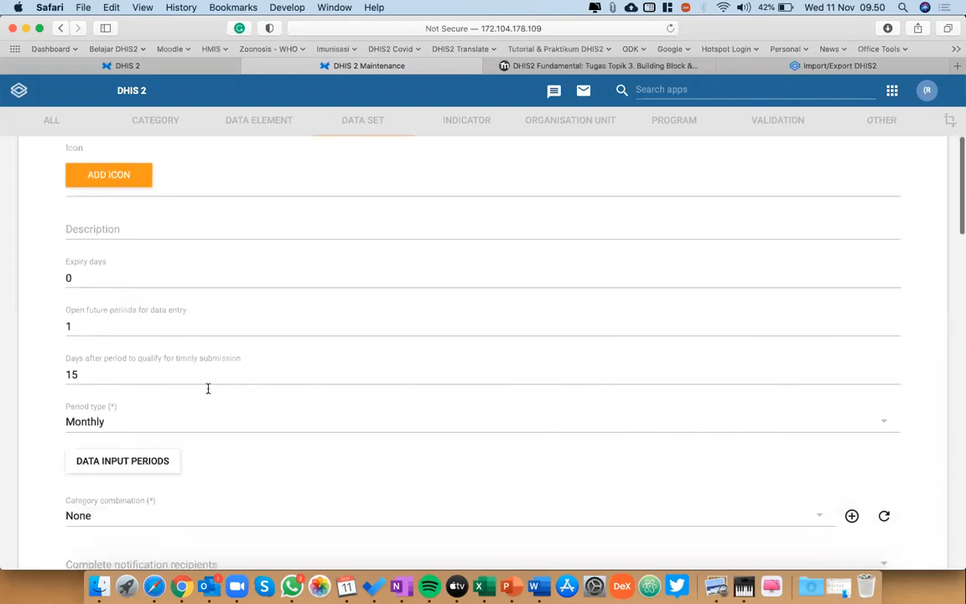
scroll(207, 388, "down", 4)
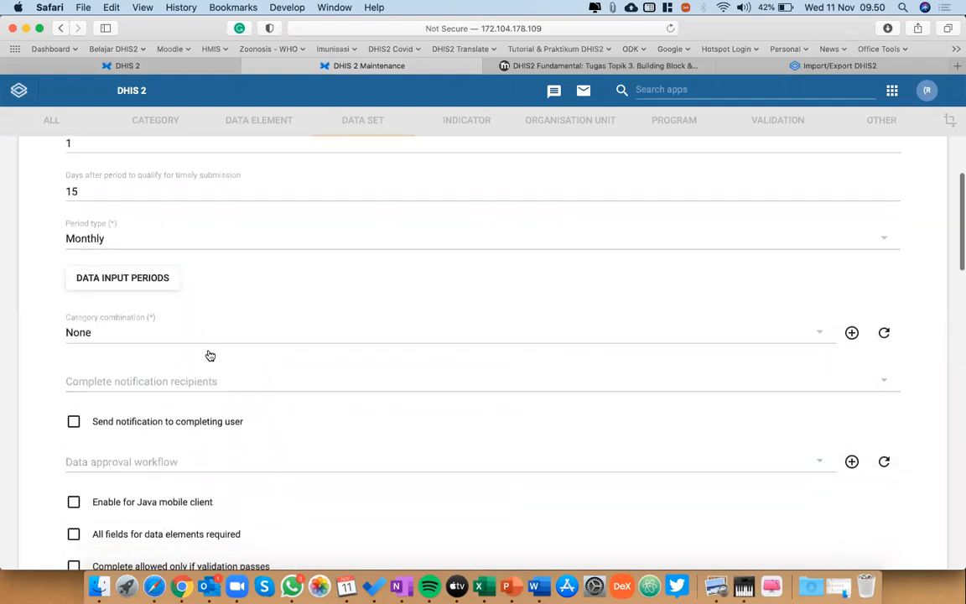
scroll(209, 356, "down", 10)
scroll(207, 339, "up", 2)
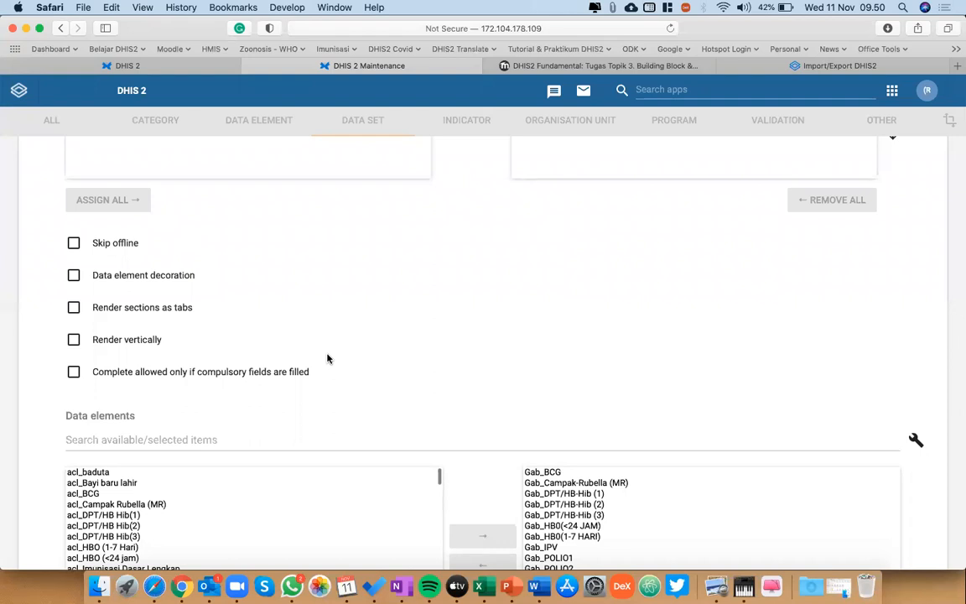
scroll(328, 358, "down", 3)
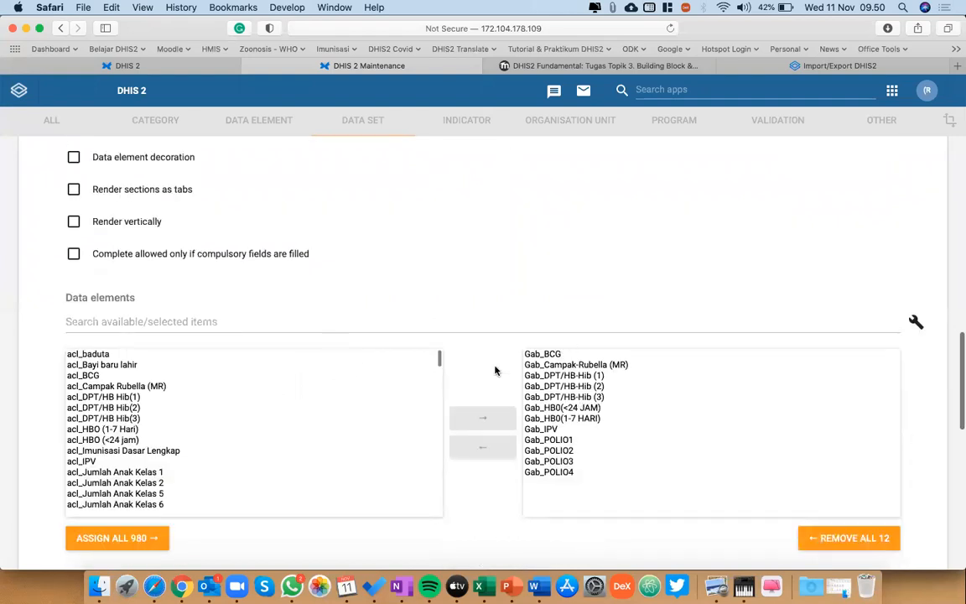
scroll(495, 371, "down", 4)
scroll(496, 366, "up", 1)
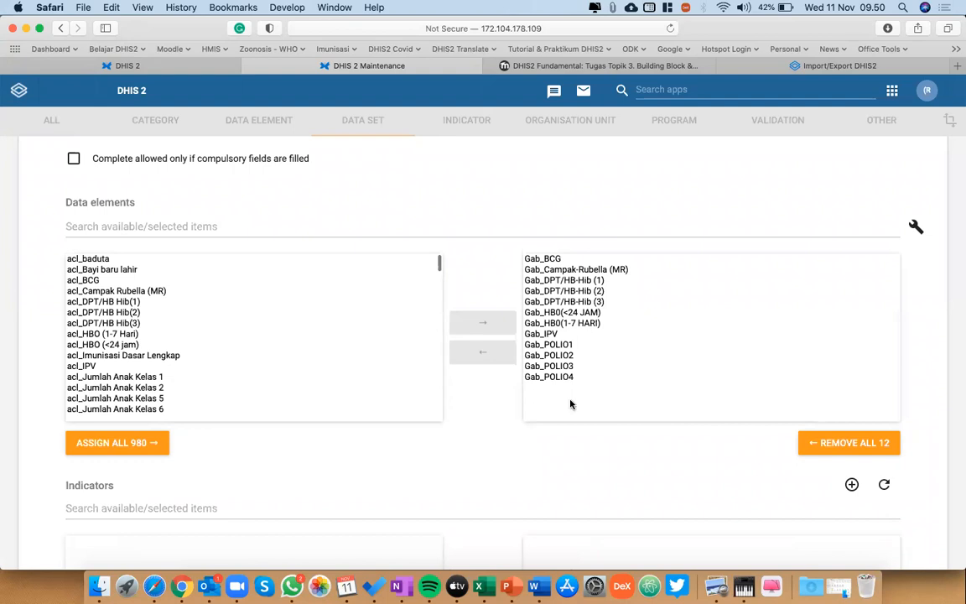
scroll(463, 453, "down", 10)
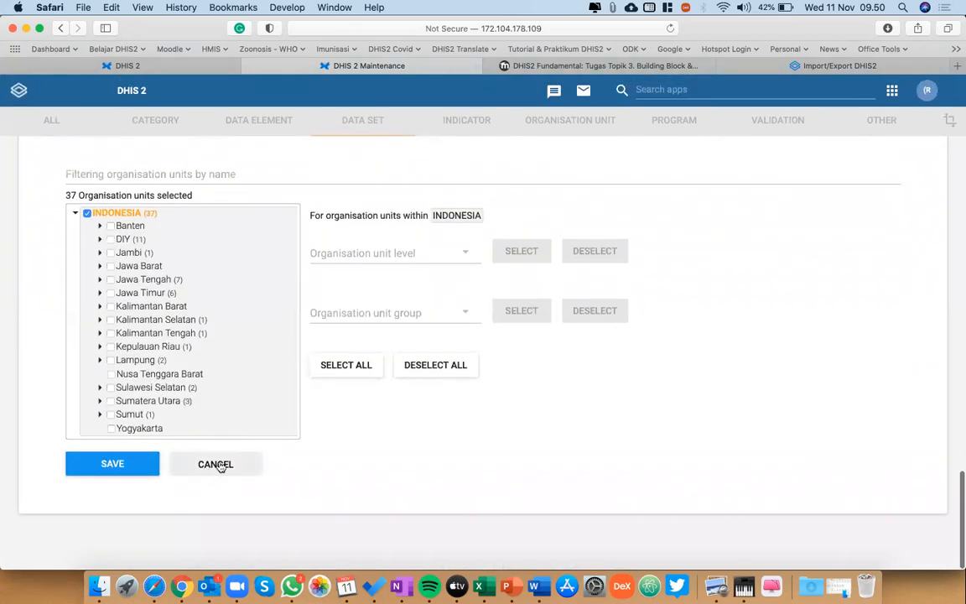
Set the organisation unit level within INDONESIA to Level 4 and close the data set without saving.
left_click(126, 215)
left_click(127, 215)
left_click(458, 254)
left_click(386, 317)
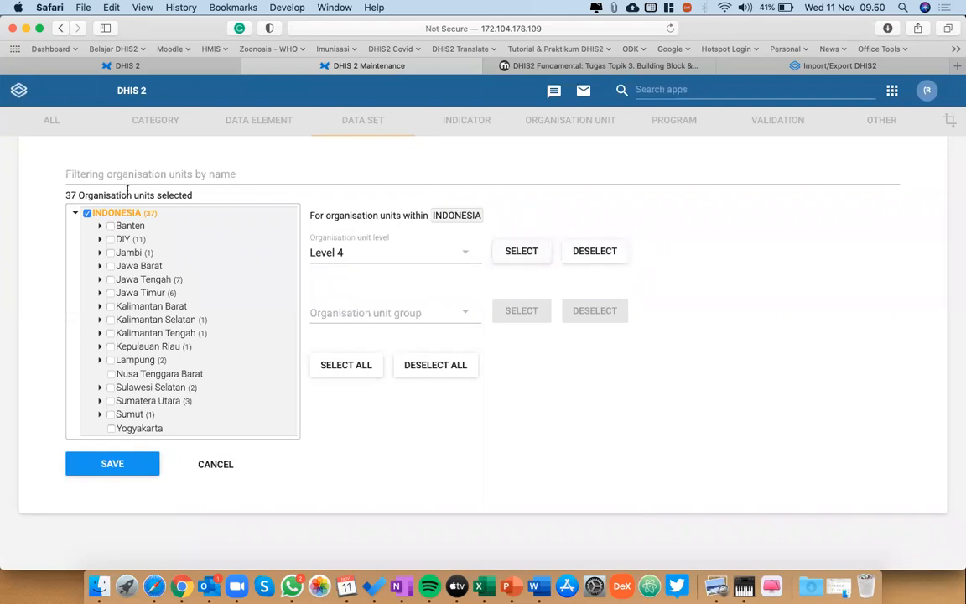
left_click(210, 466)
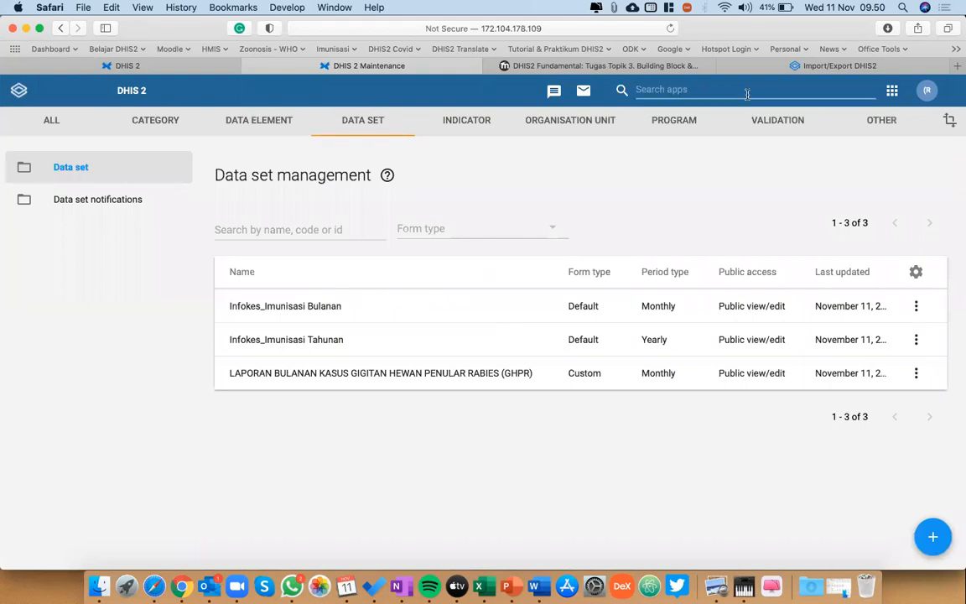
Return to the Data Entry app and select the organisation unit PKM Mergangsan.
left_click(671, 89)
left_click(835, 159)
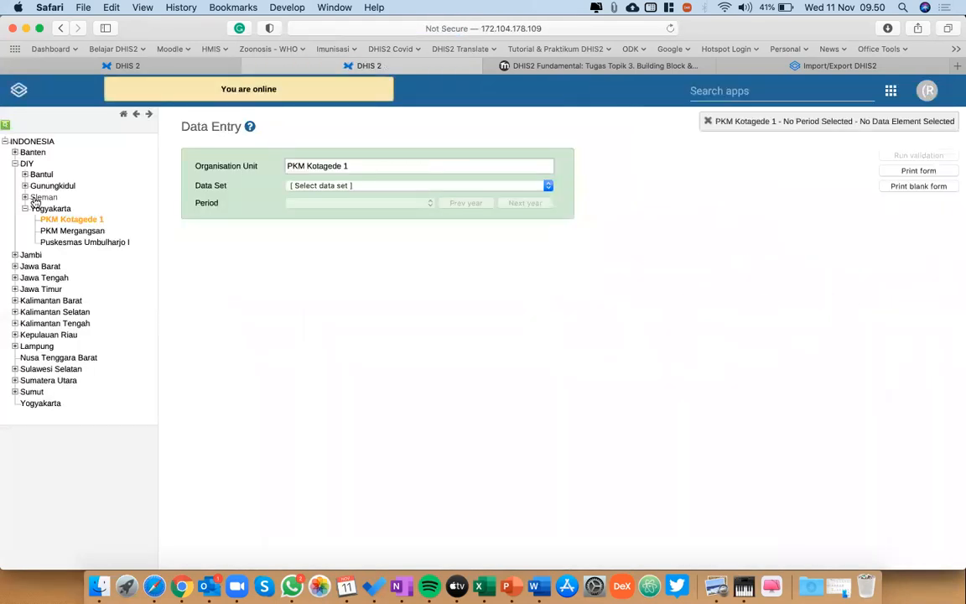
left_click(72, 231)
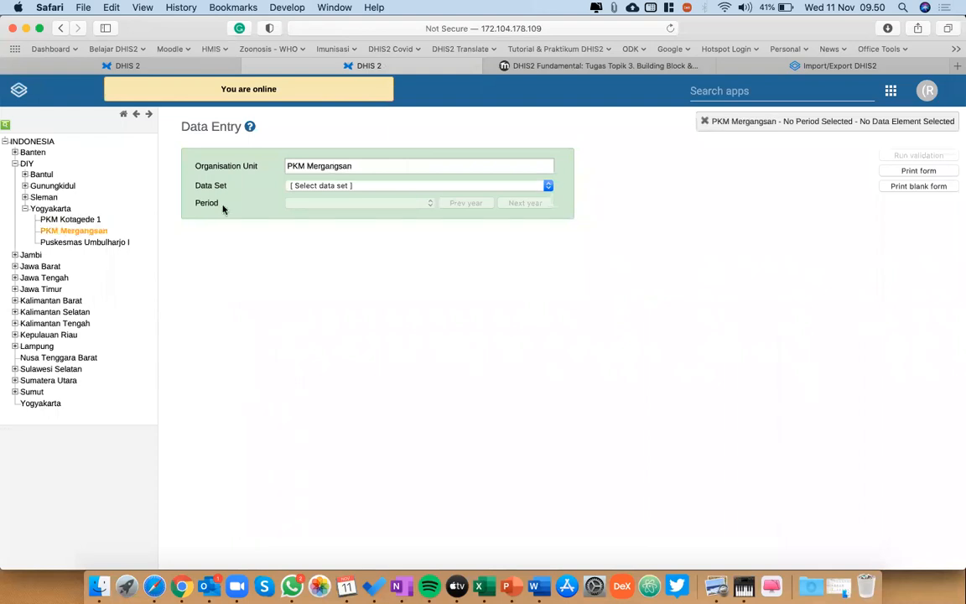
Load the Infokes_Imunisasi Bulanan form for October 2020 and look through its immunisation rows.
left_click(323, 186)
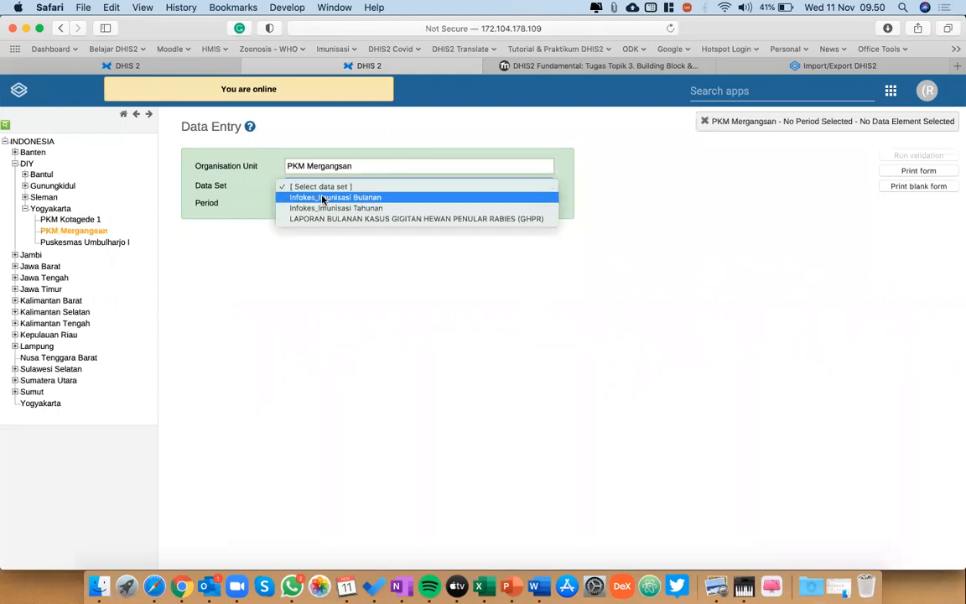
left_click(323, 198)
left_click(336, 204)
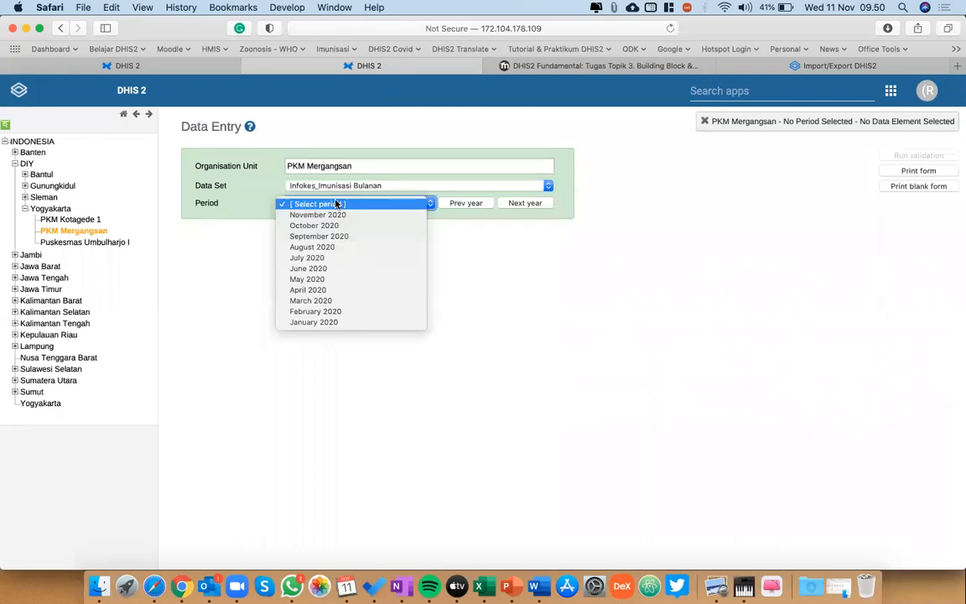
left_click(317, 226)
scroll(319, 229, "down", 2)
scroll(319, 227, "up", 1)
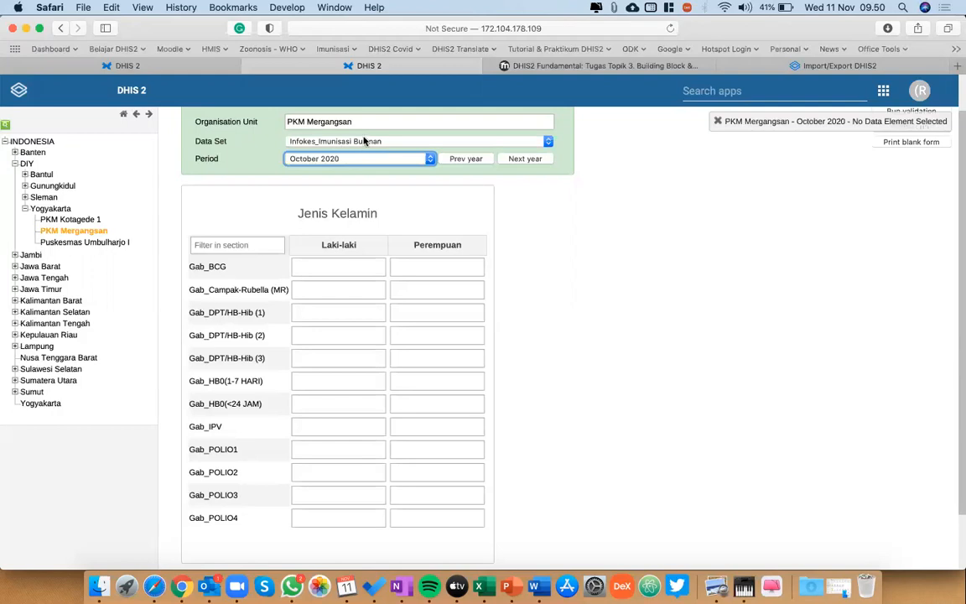
Change the data set to Infokes_Imunisasi Tahunan and set the period to 2015.
left_click(336, 141)
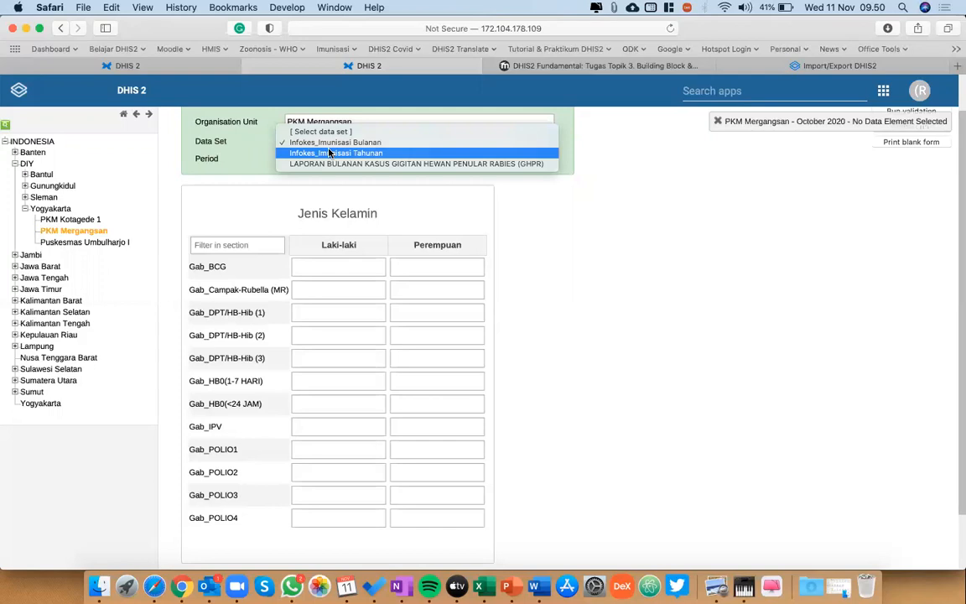
left_click(330, 152)
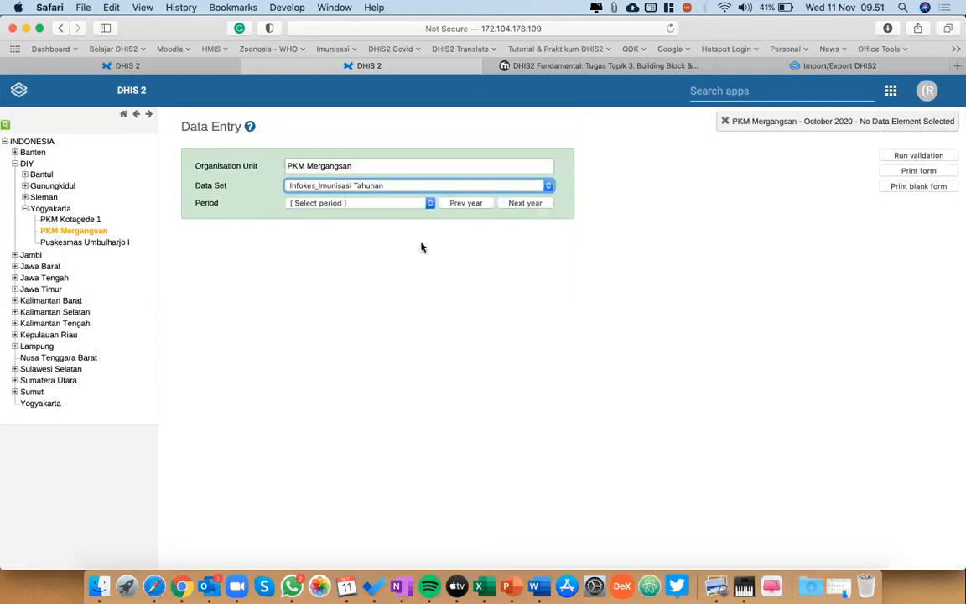
left_click(317, 203)
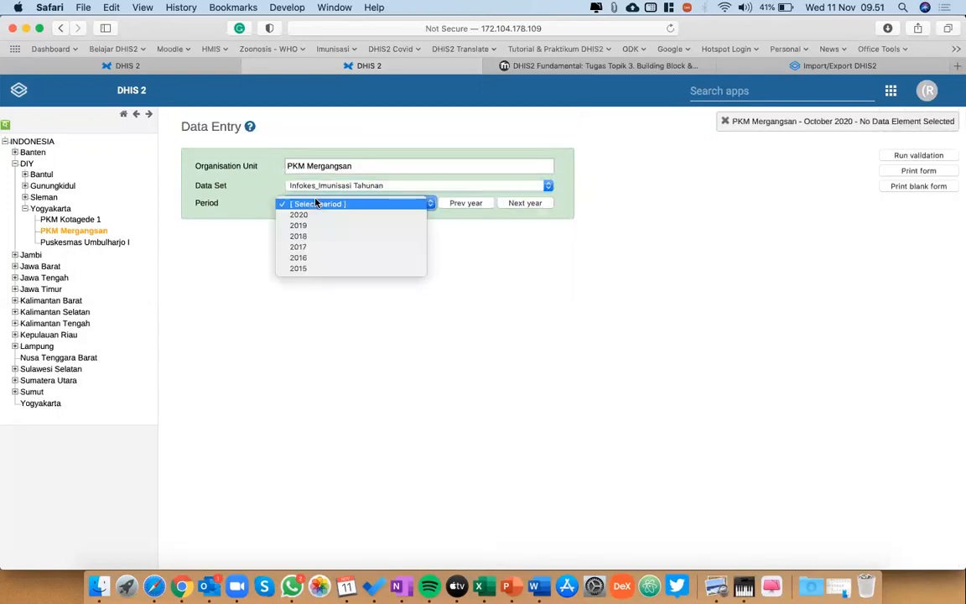
left_click(312, 269)
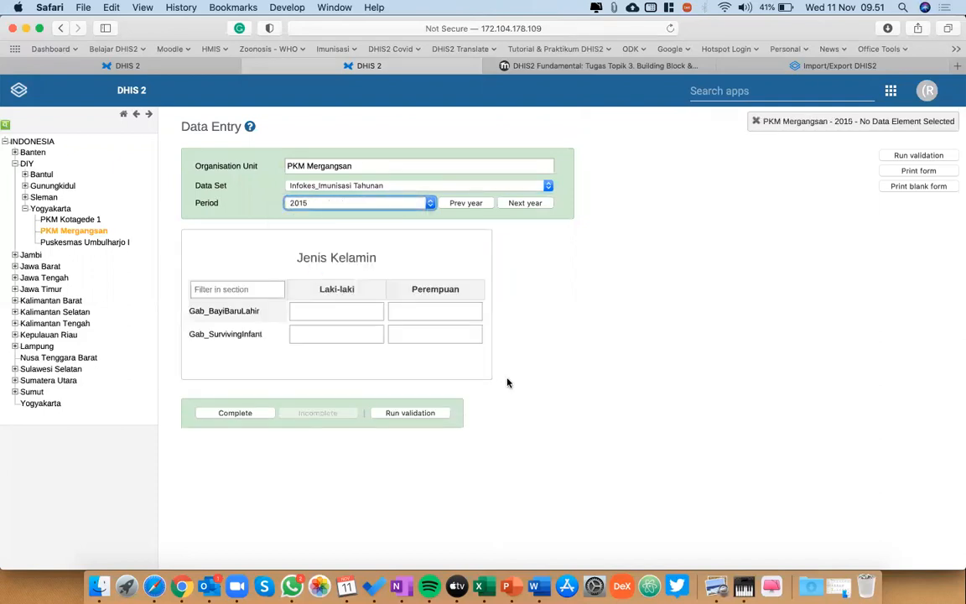
Bring up the Excel workbook Dummy Table Data Imunisasi, examine the Data Dasar rows from puskesmas A, and return to the Data Entry form.
key("ctrl+Up")
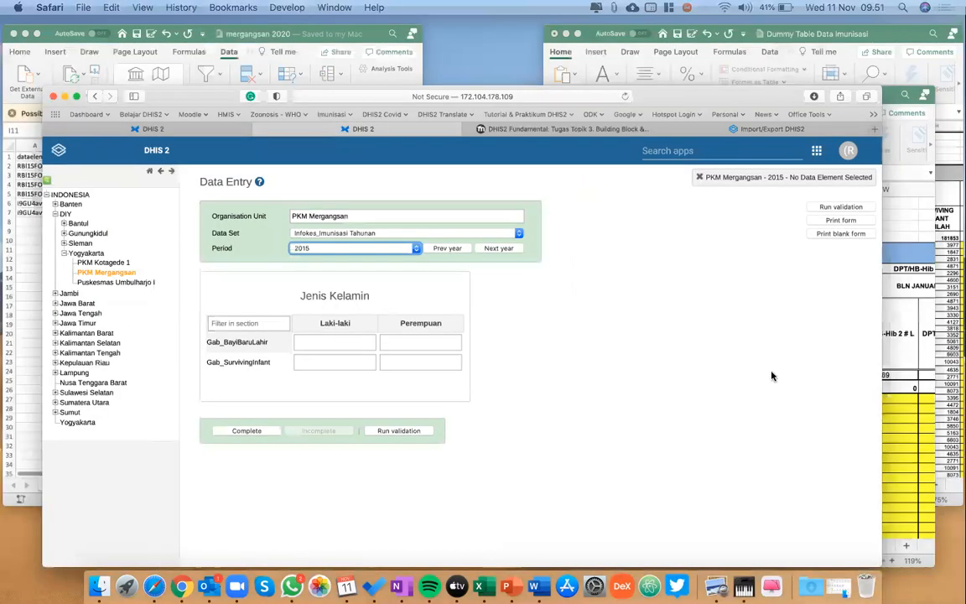
left_click(807, 242)
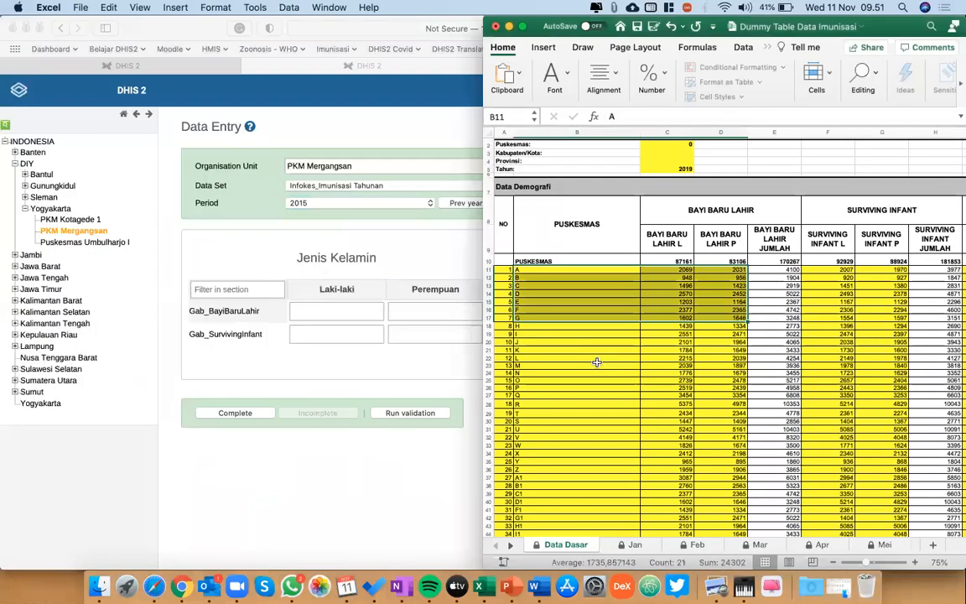
left_click(597, 362)
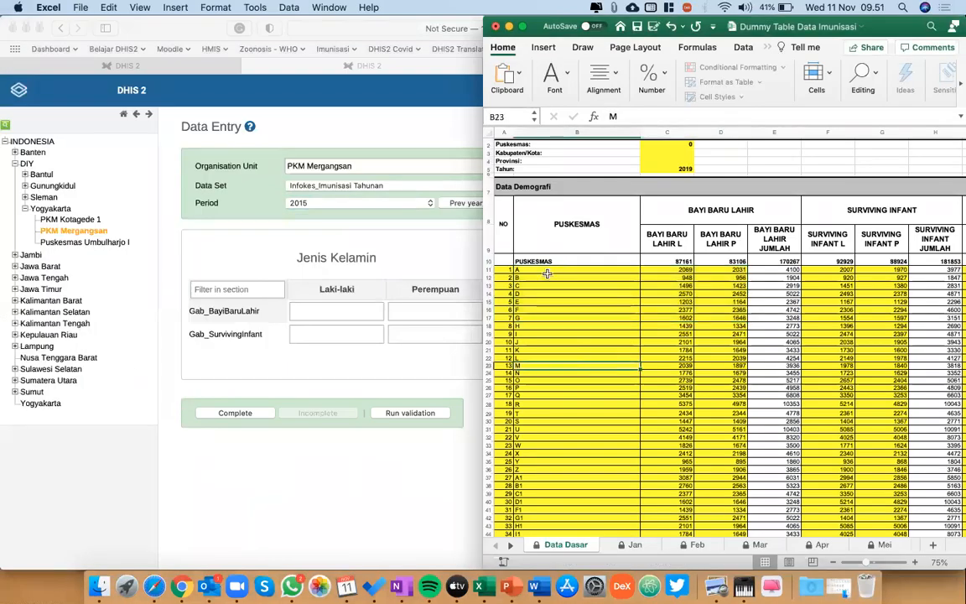
left_click(545, 272)
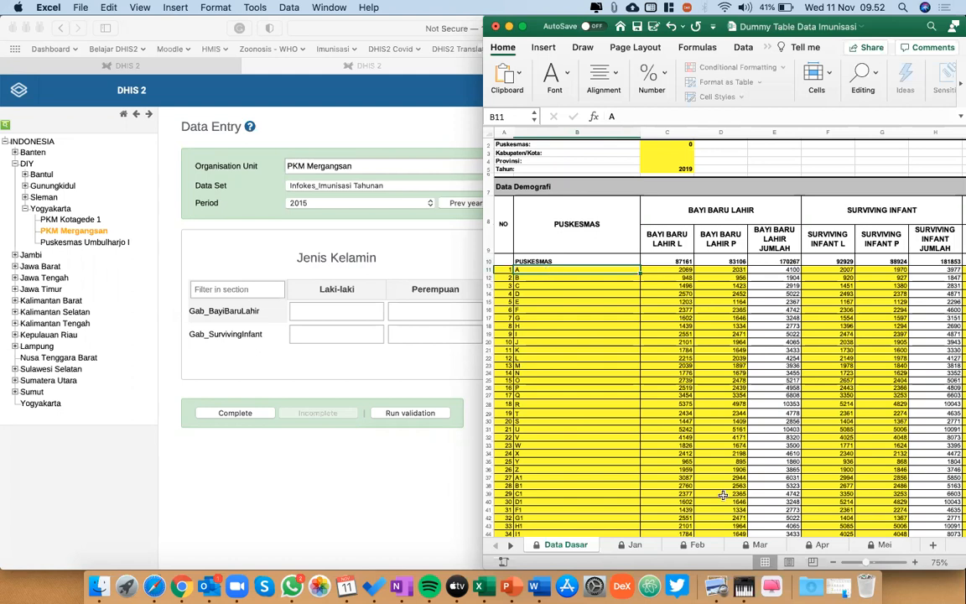
left_click(245, 481)
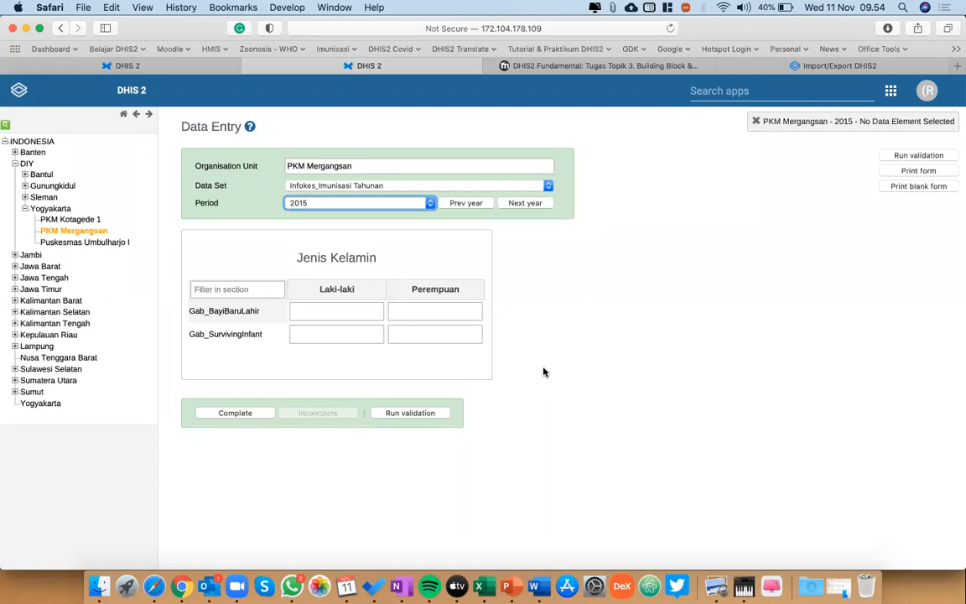
Find and open the Import/Export app and go to its Metadata Export form.
left_click(754, 91)
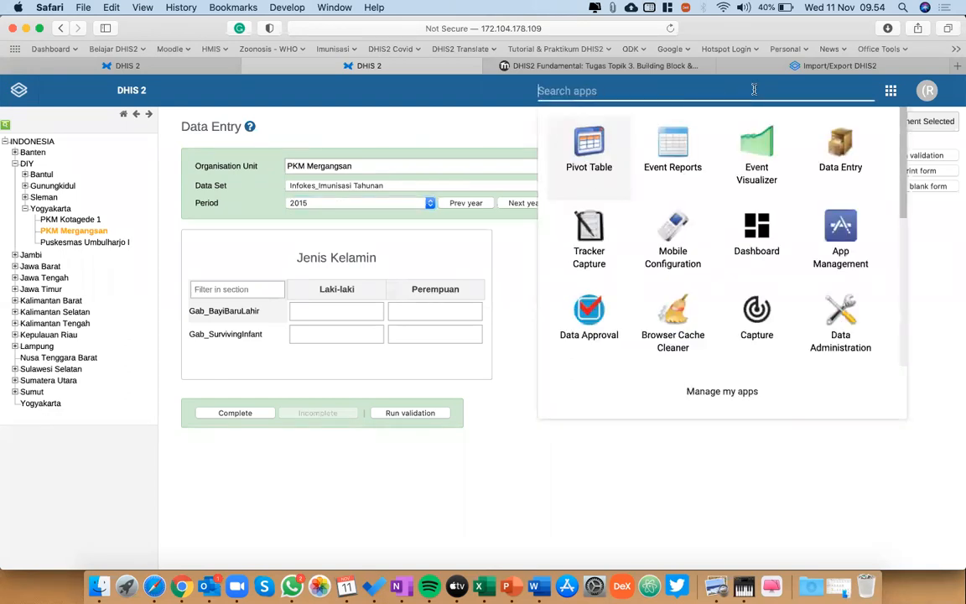
type("ek")
key("BackSpace")
key("BackSpace")
type("im")
left_click(603, 136)
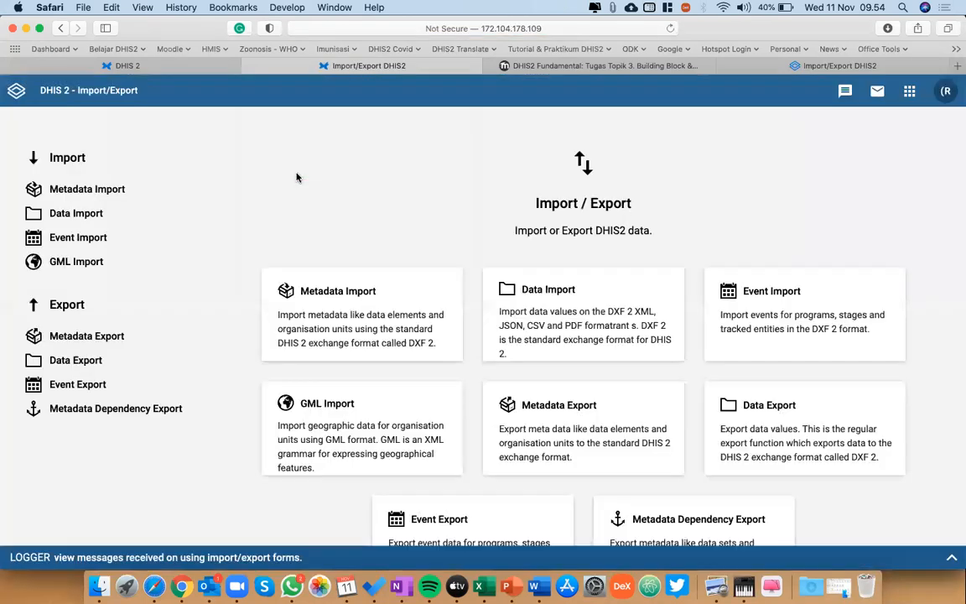
left_click(88, 335)
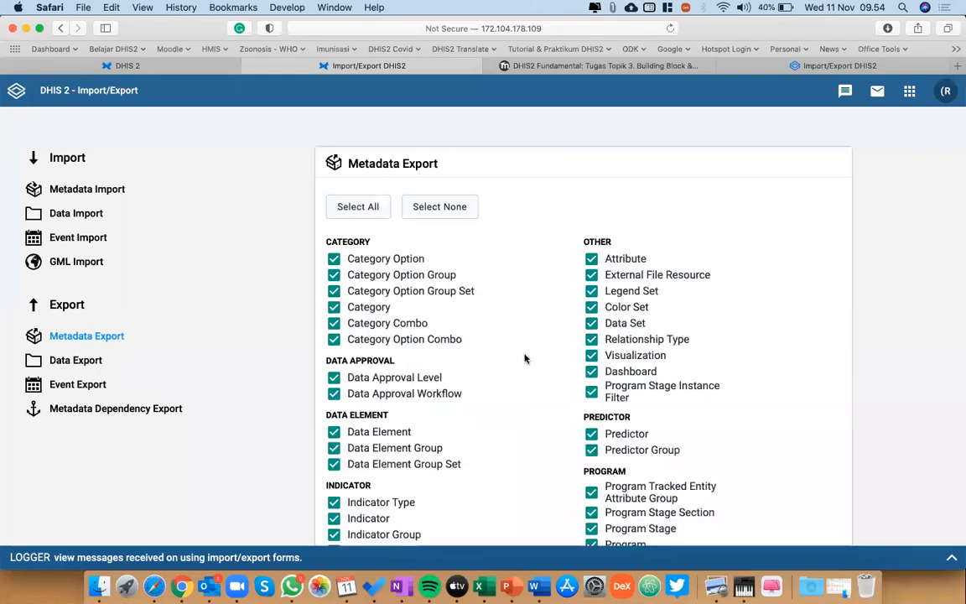
Limit the metadata export to Data Element only and set the compression to Uncompressed.
left_click(448, 213)
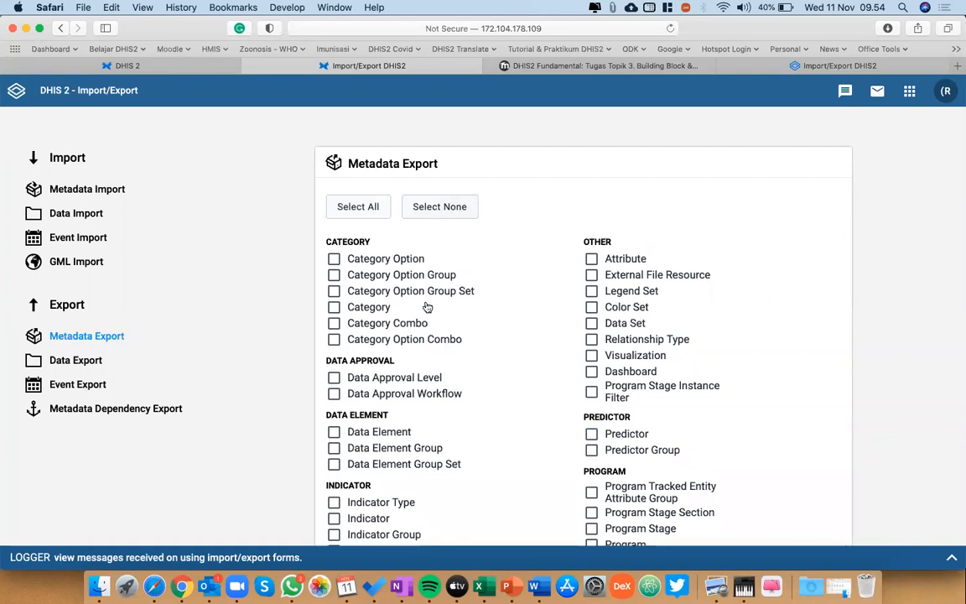
scroll(428, 308, "down", 1)
scroll(371, 339, "down", 3)
left_click(364, 339)
scroll(486, 410, "down", 10)
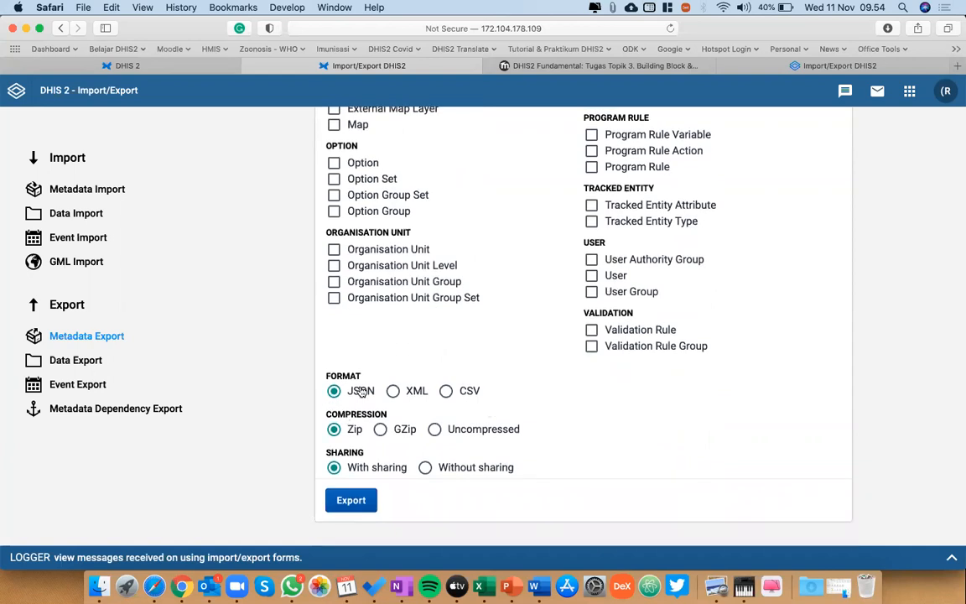
left_click(435, 428)
scroll(671, 203, "up", 15)
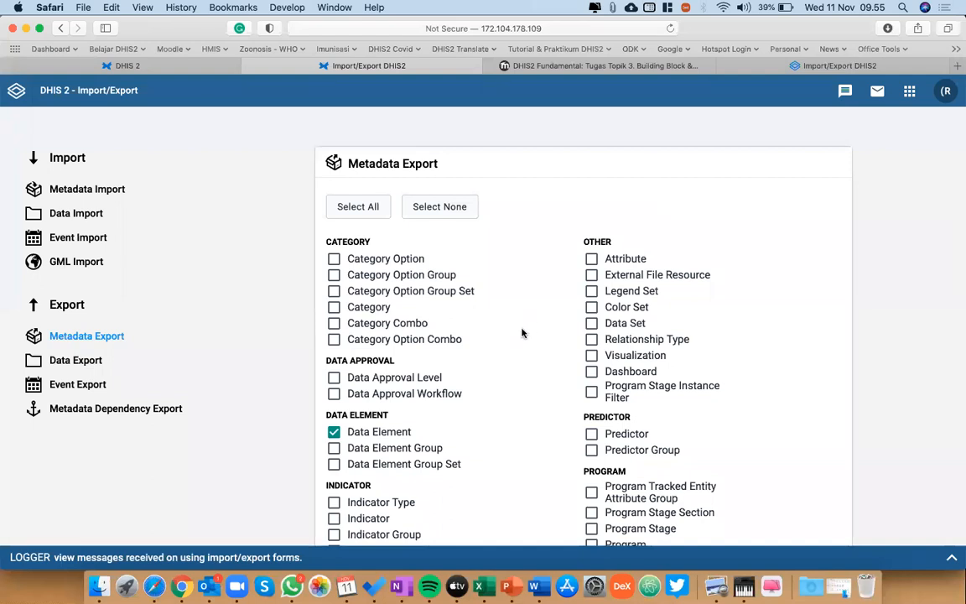
Add Category Option and Category to the object types included in the metadata export.
scroll(522, 333, "down", 3)
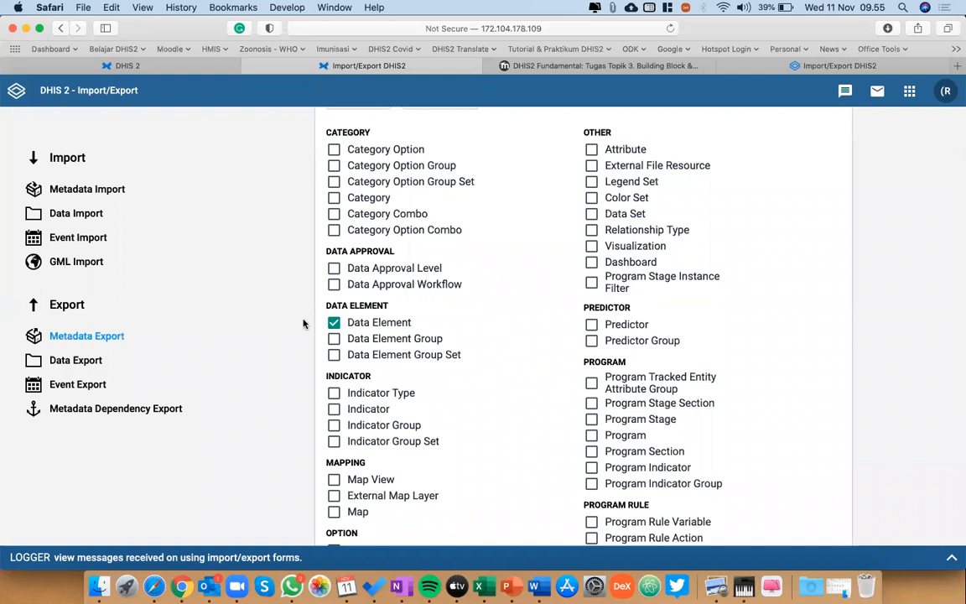
scroll(303, 324, "down", 1)
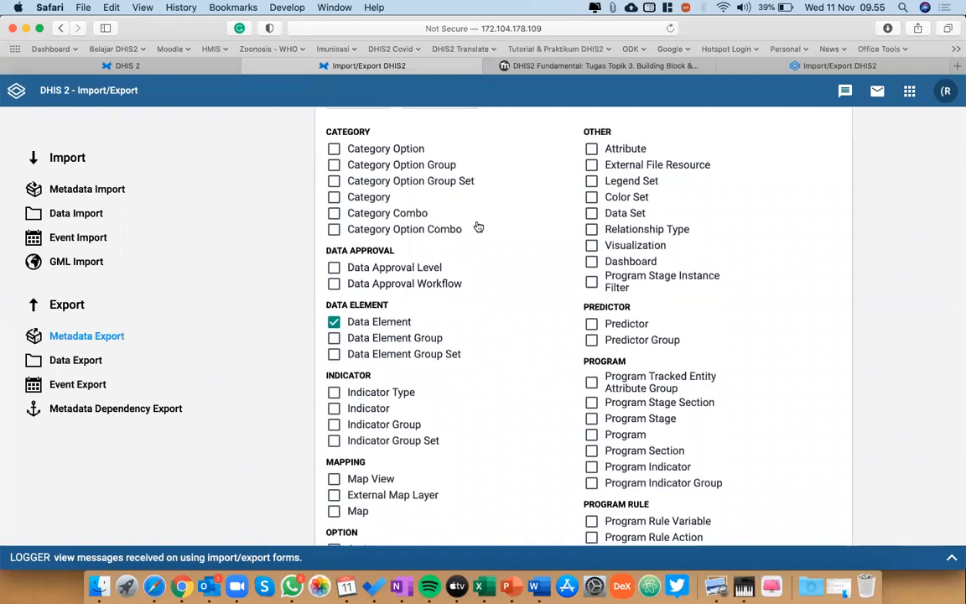
scroll(478, 228, "down", 3)
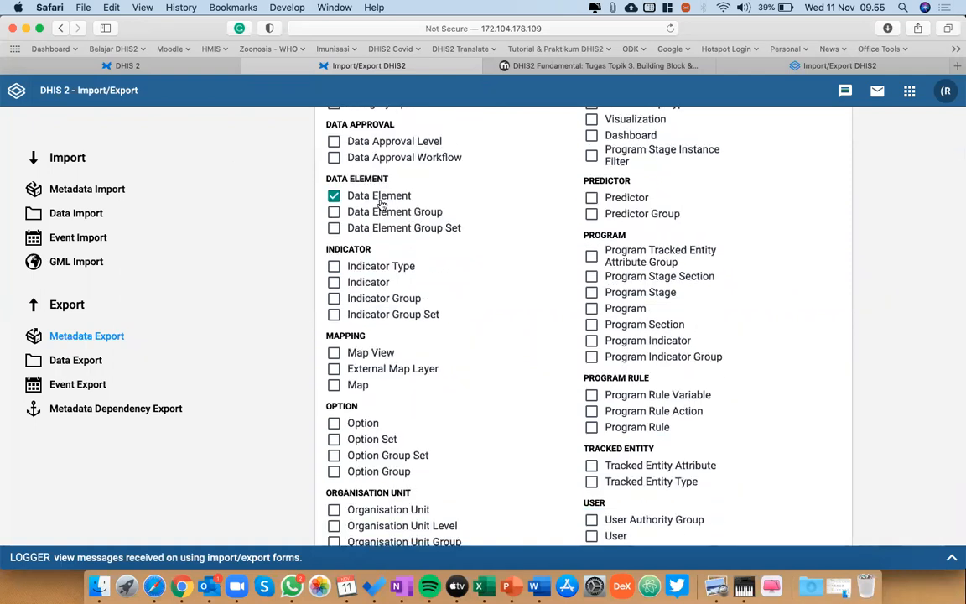
scroll(381, 203, "up", 2)
scroll(382, 204, "up", 2)
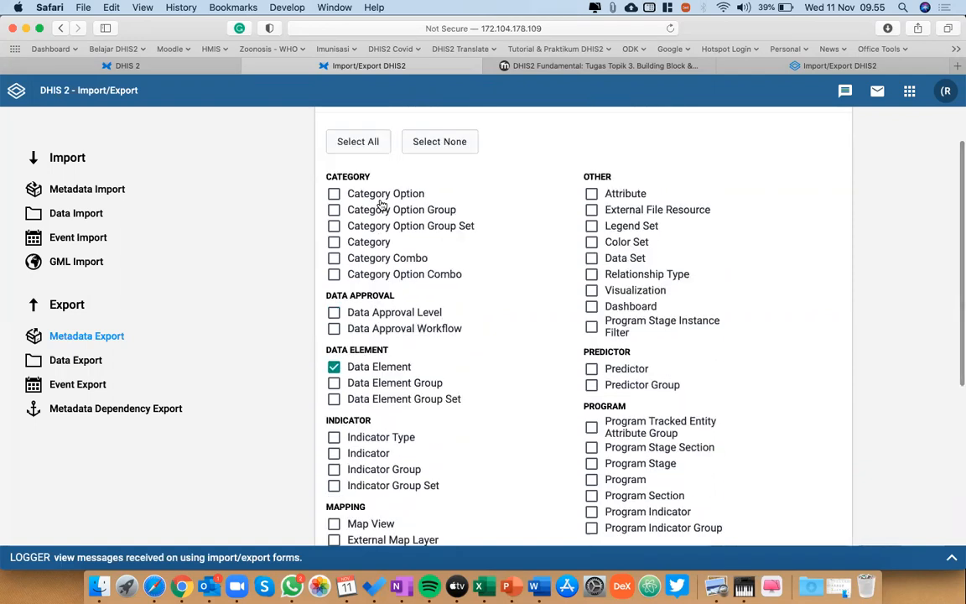
left_click(335, 195)
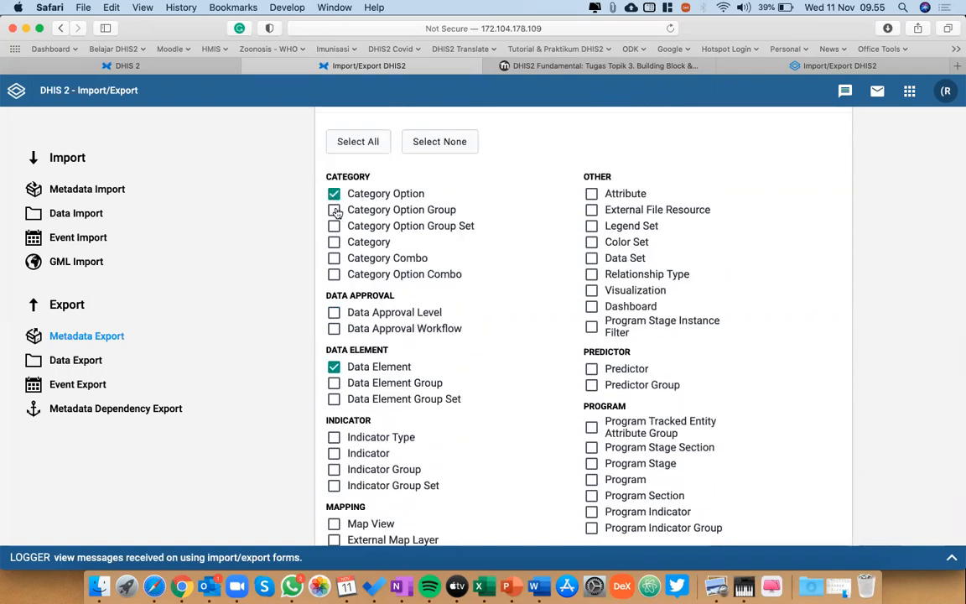
left_click(335, 242)
scroll(442, 315, "down", 5)
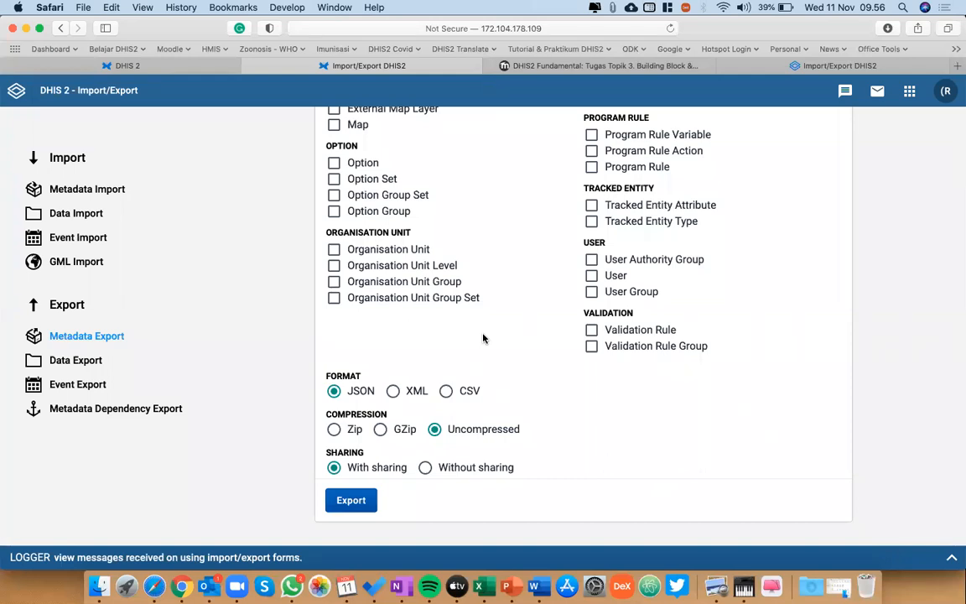
Go to the Metadata Import form, look at its upload file chooser without picking a file, and examine the import options.
left_click(76, 191)
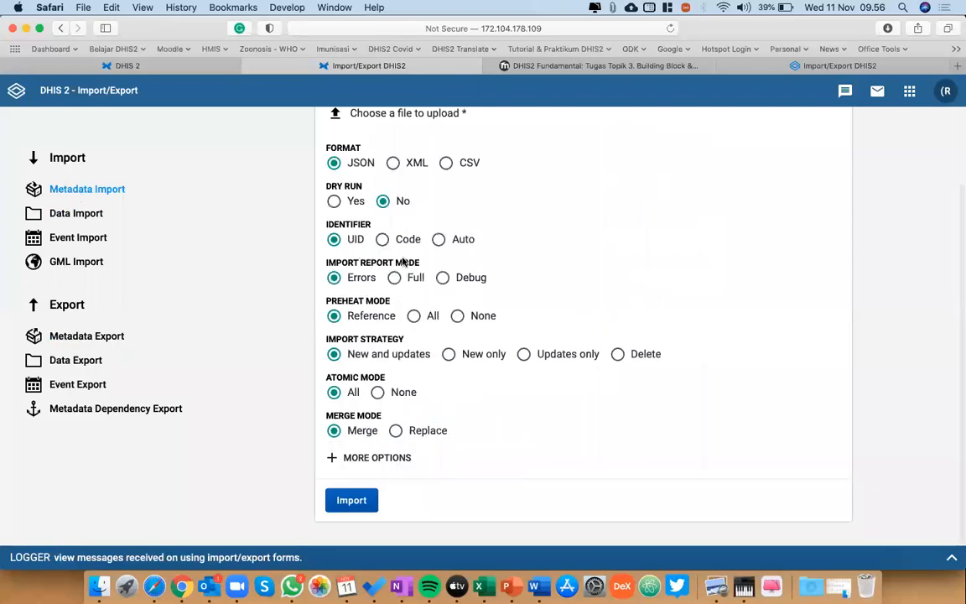
scroll(401, 257, "up", 2)
left_click(413, 213)
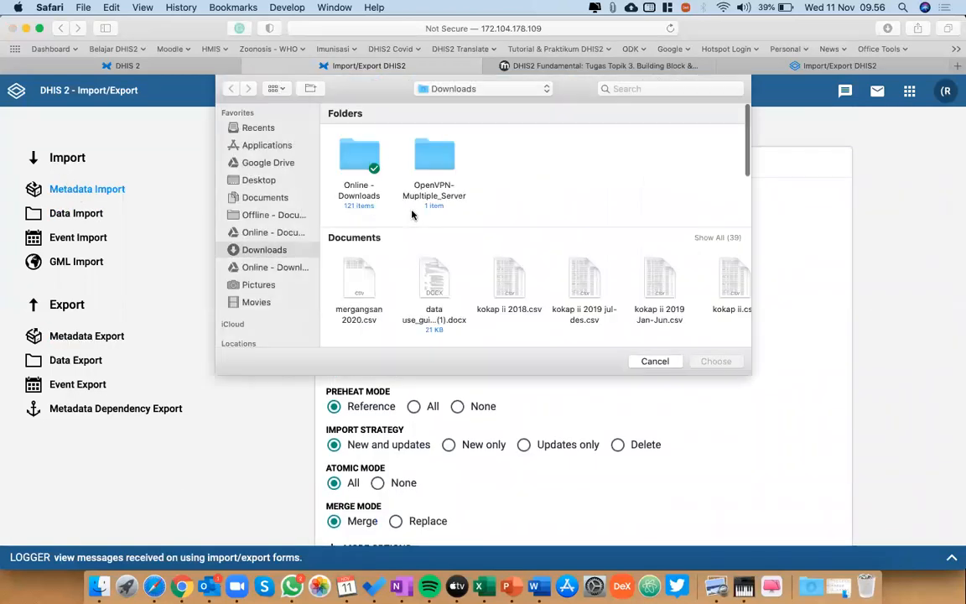
left_click(655, 360)
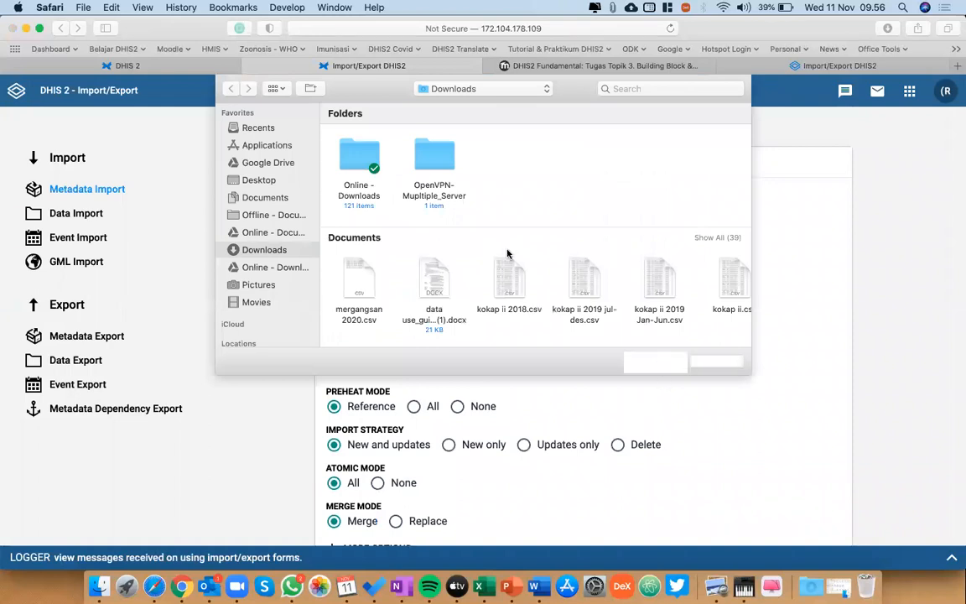
scroll(336, 327, "down", 2)
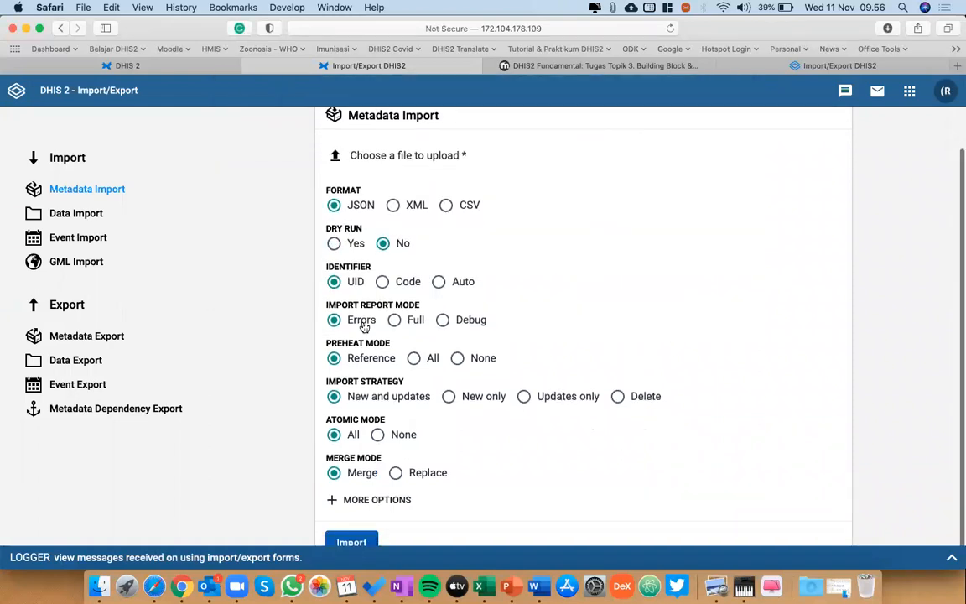
scroll(503, 394, "down", 2)
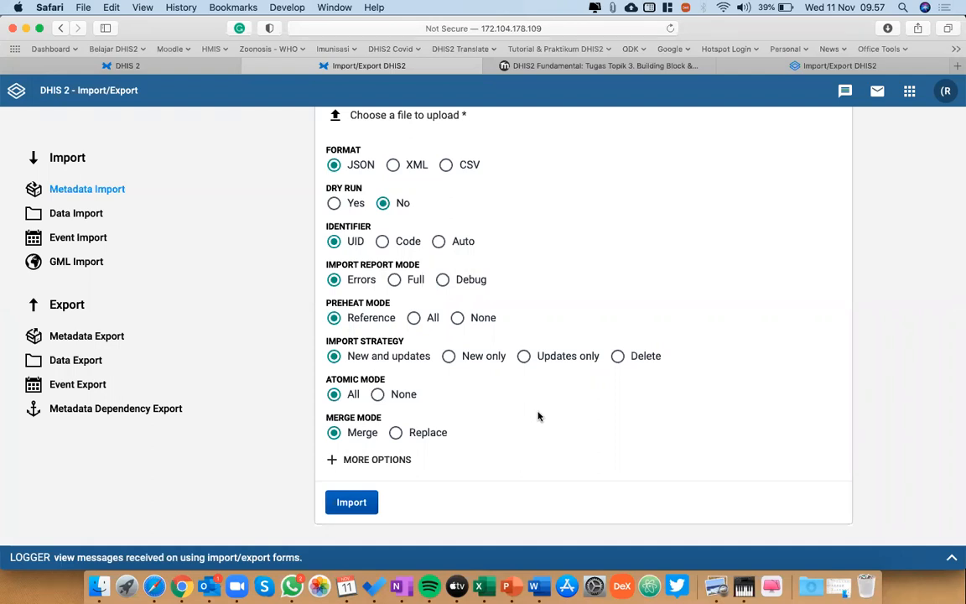
scroll(538, 416, "up", 3)
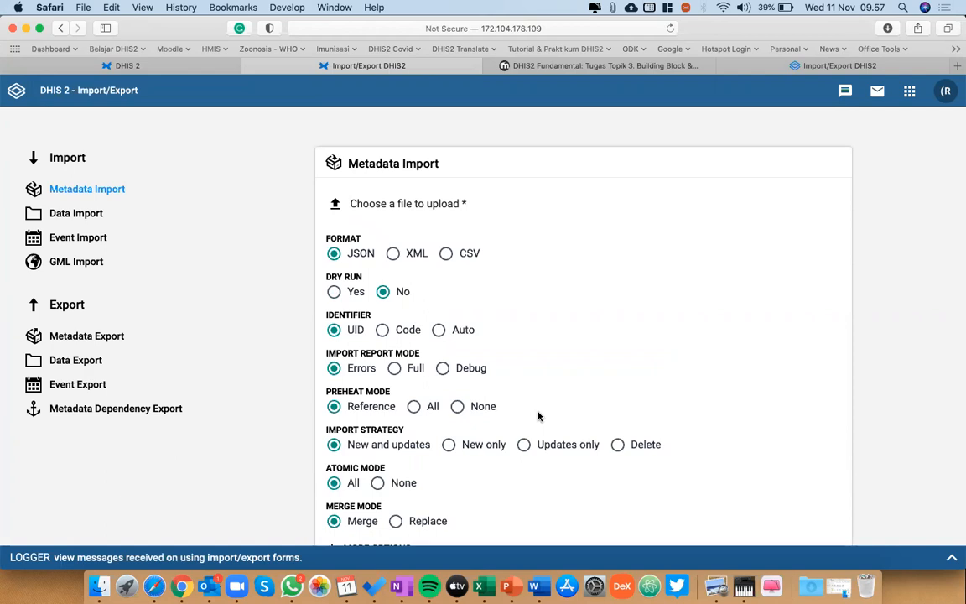
Return to the Data Entry form and close the spare last Import/Export DHIS2 page.
left_click(178, 72)
left_click(357, 71)
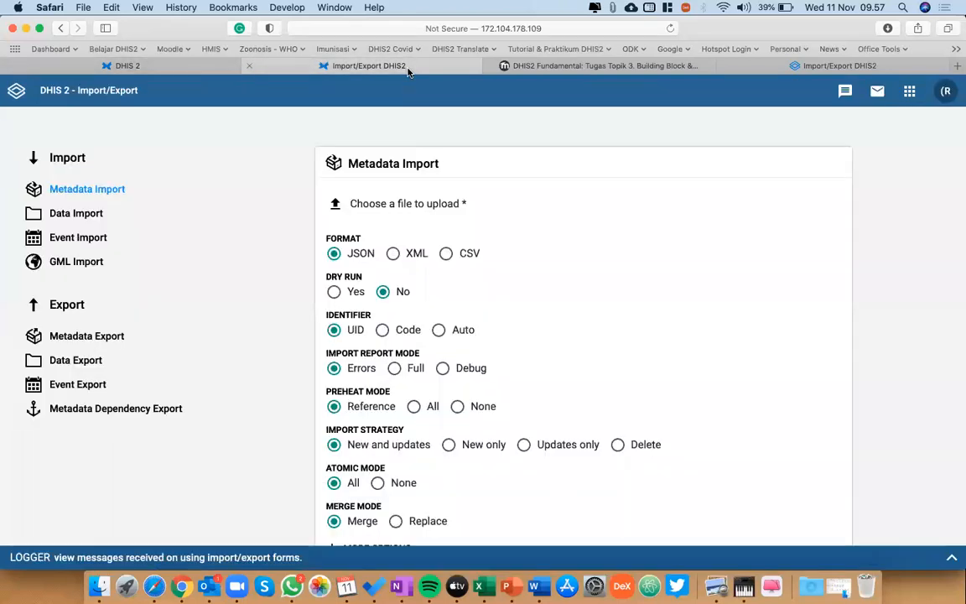
left_click(127, 67)
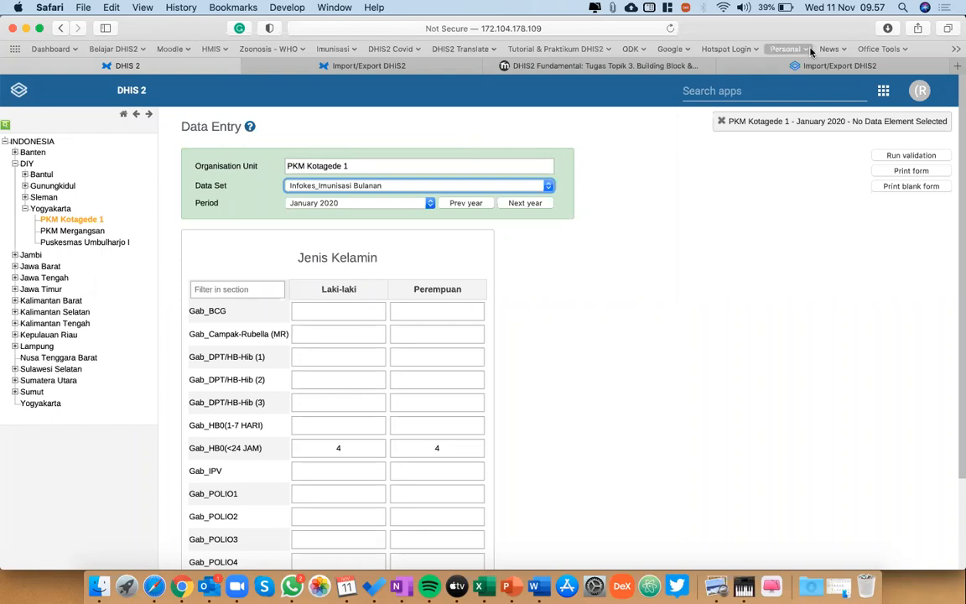
left_click(736, 65)
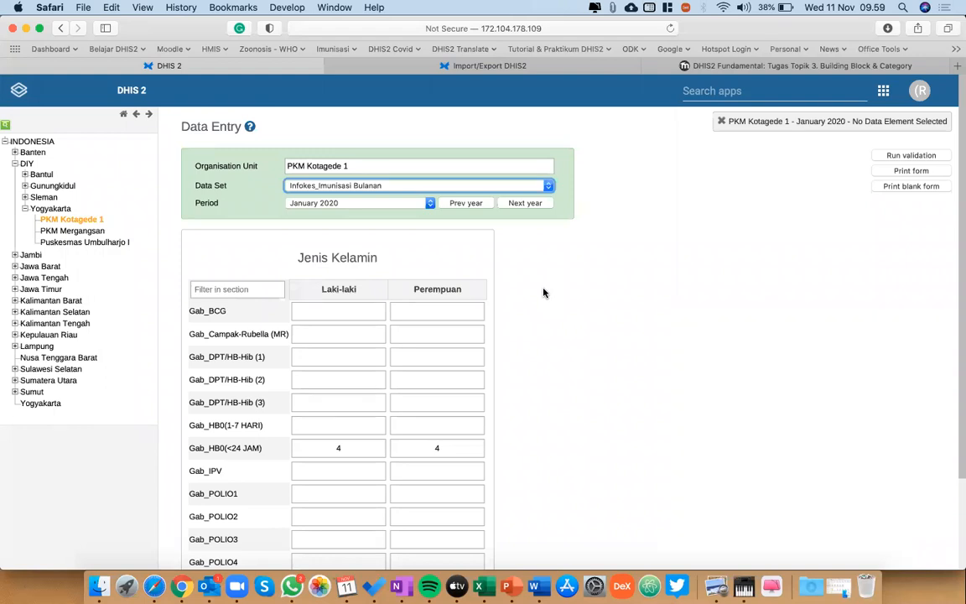
Switch the data set to Infokes_Imunisasi Tahunan and back to Infokes_Imunisasi Bulanan.
left_click(522, 190)
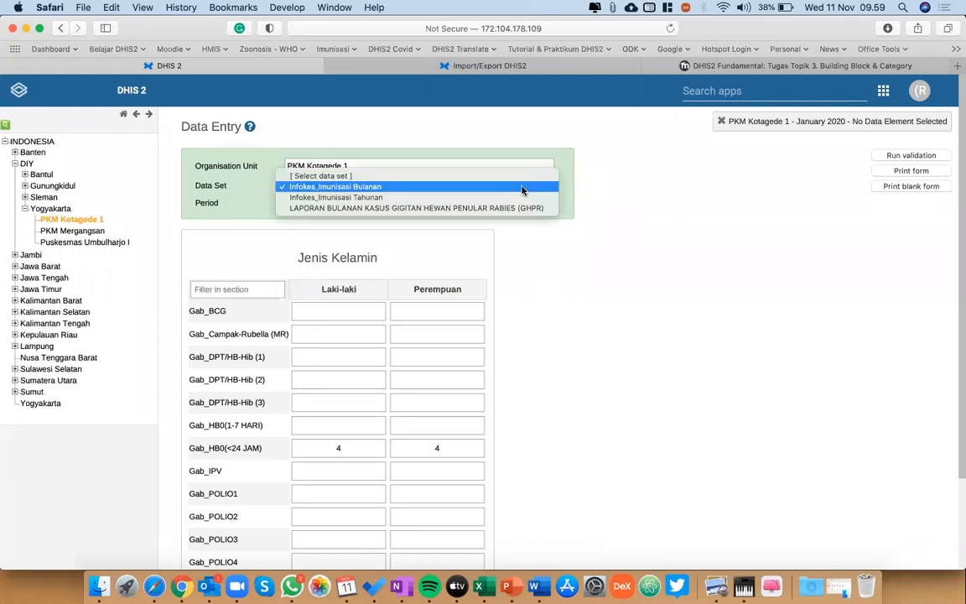
left_click(453, 188)
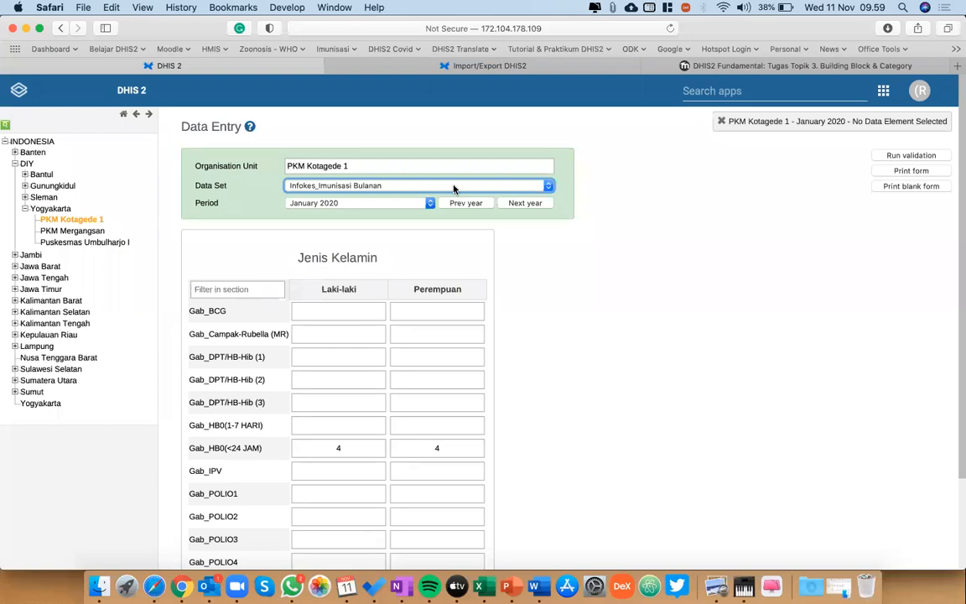
left_click(454, 188)
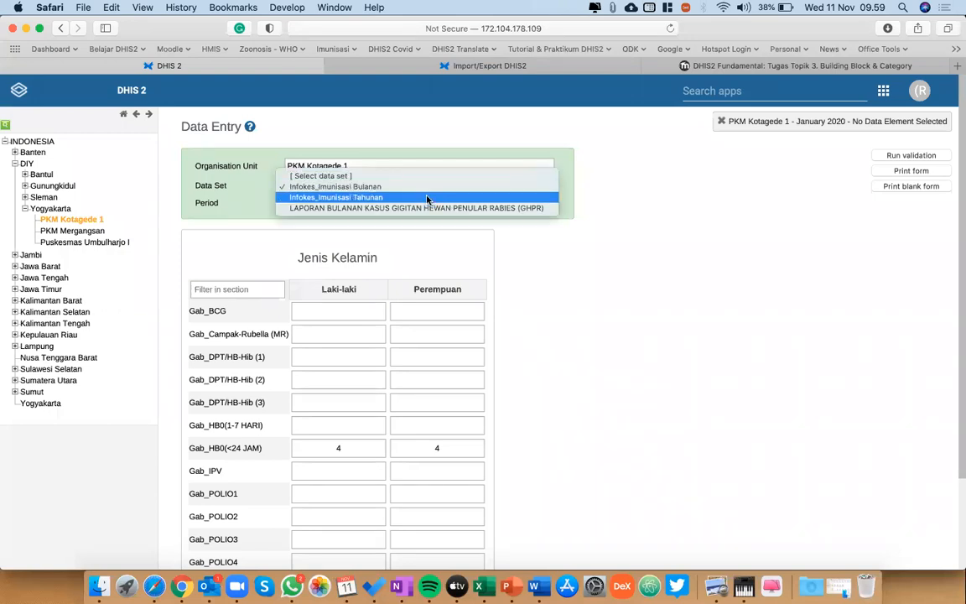
left_click(427, 198)
left_click(432, 187)
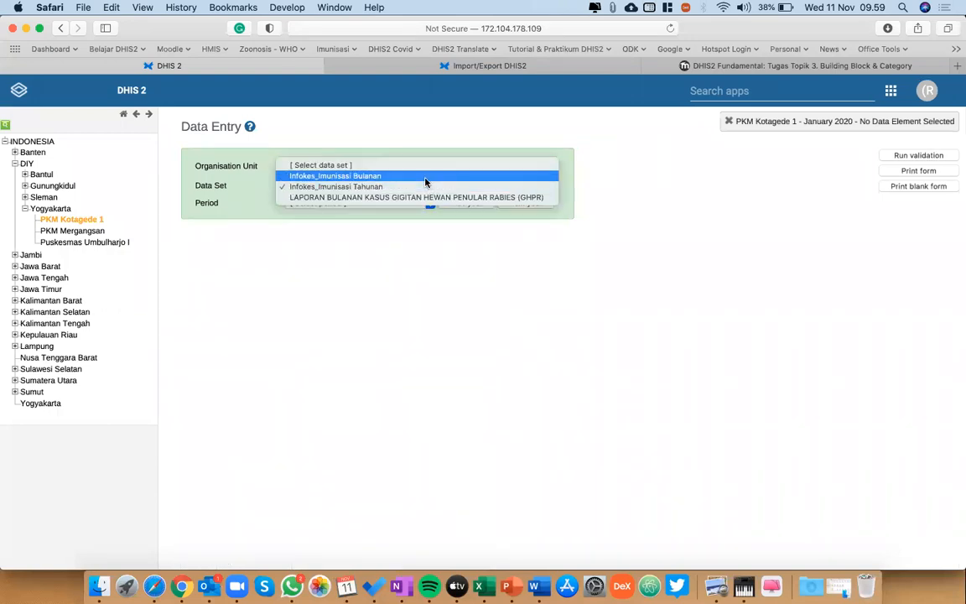
left_click(426, 182)
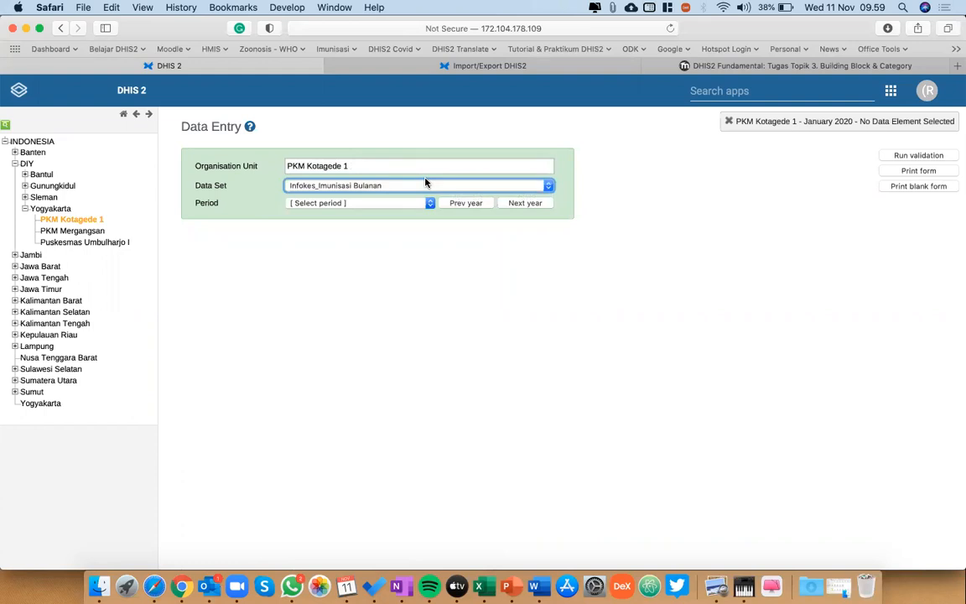
Expand Jawa Barat, Jawa Tengah and Batang in the organisation unit tree and select PKM Warungasem.
left_click(15, 266)
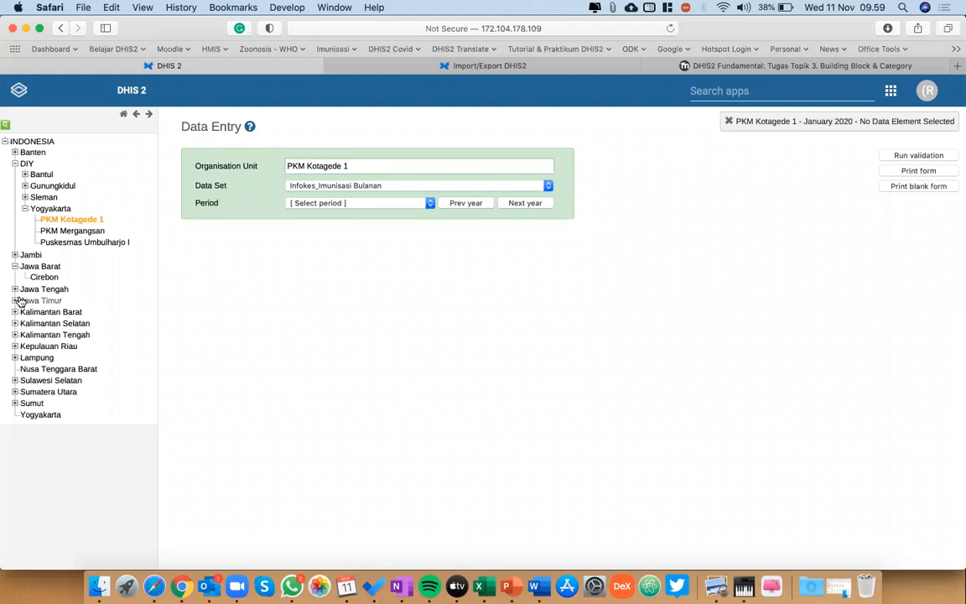
left_click(14, 290)
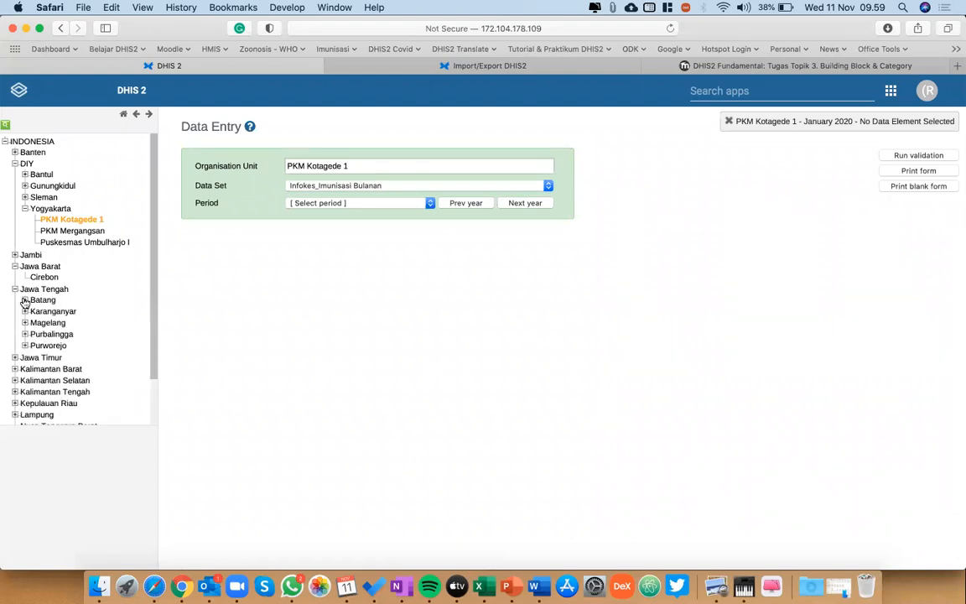
left_click(25, 300)
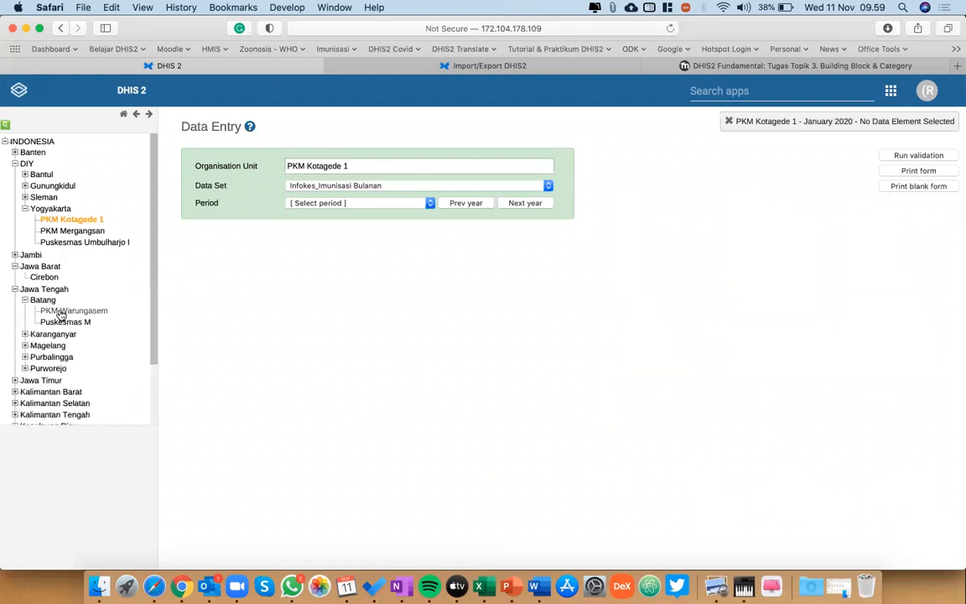
left_click(60, 312)
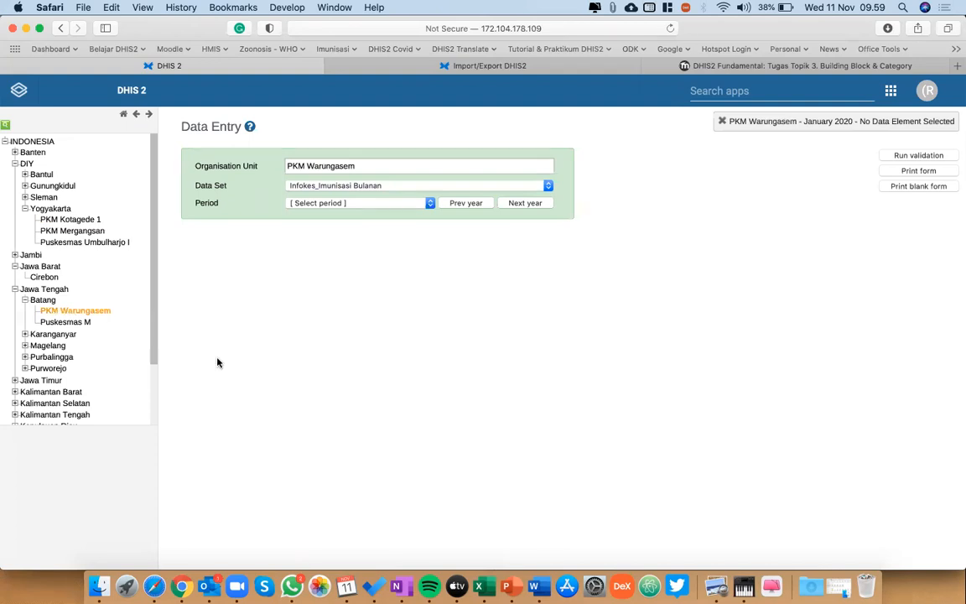
Open the Infokes_Imunisasi Bulanan form for PKM Warungasem with the period January 2020.
left_click(359, 186)
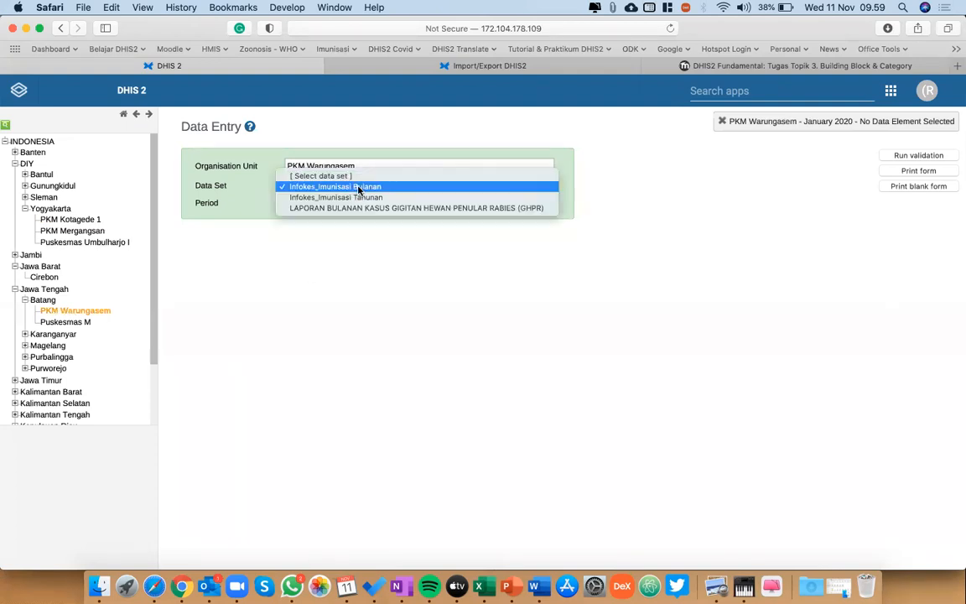
left_click(358, 198)
left_click(360, 188)
left_click(359, 177)
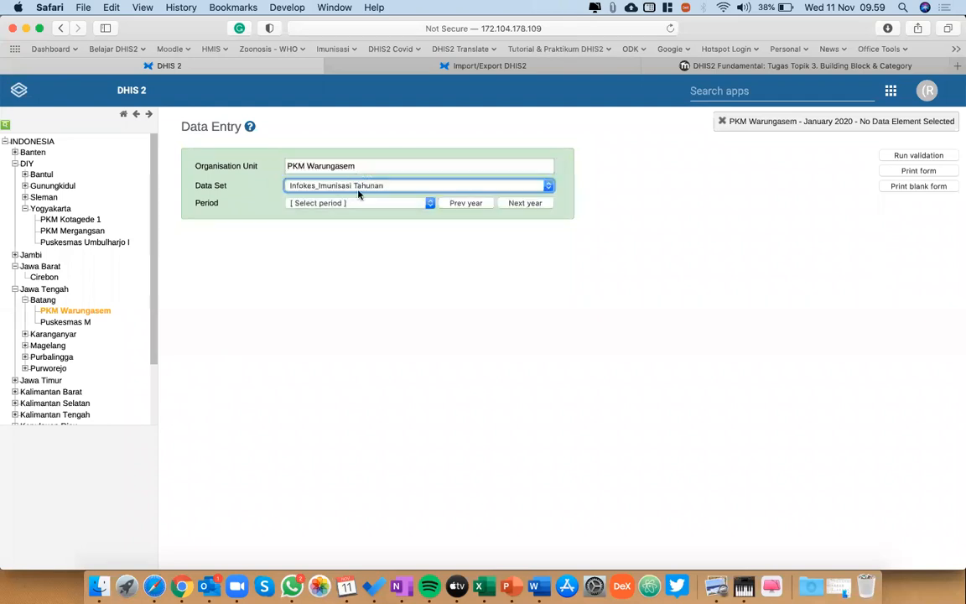
left_click(359, 204)
left_click(340, 323)
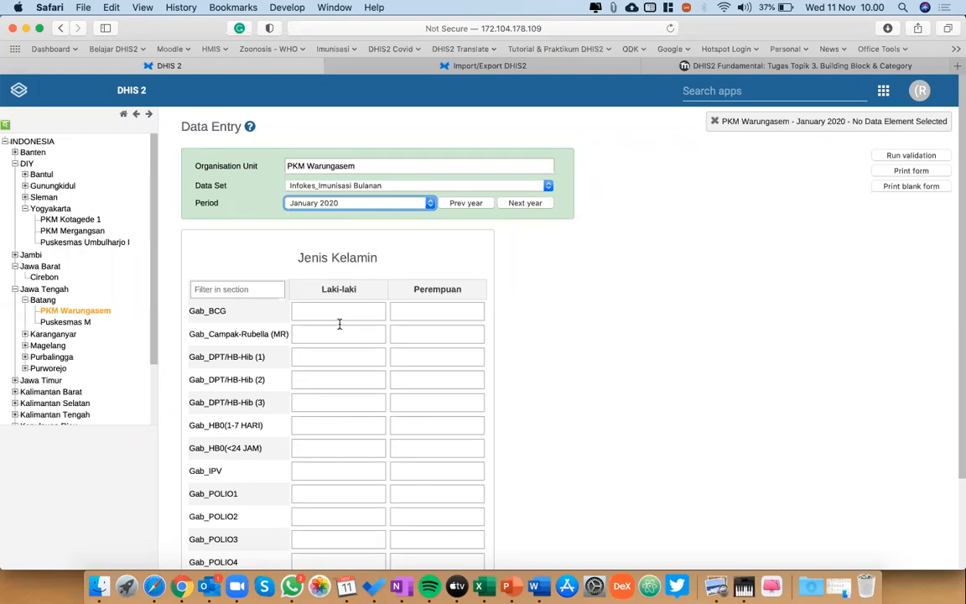
left_click(756, 406)
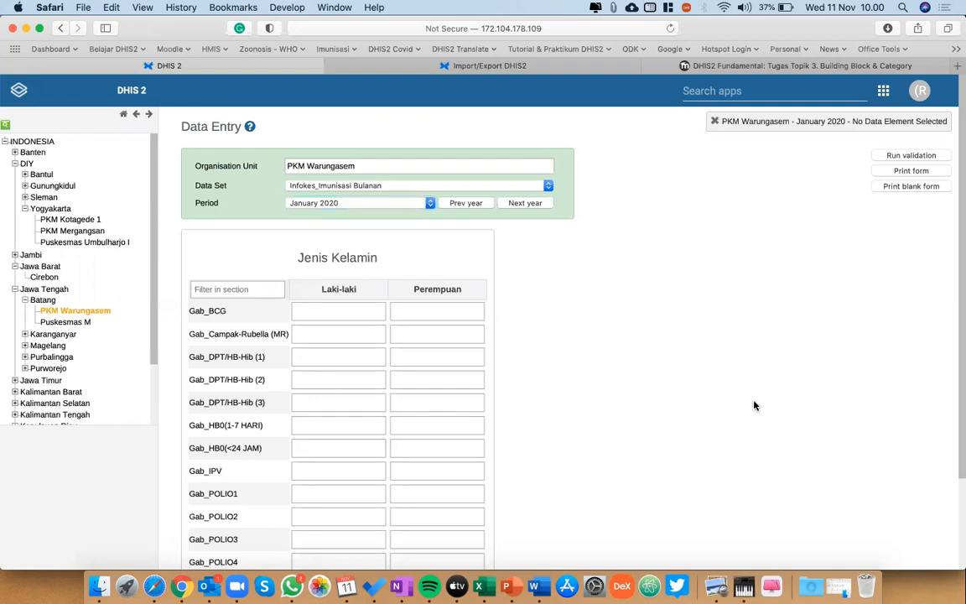